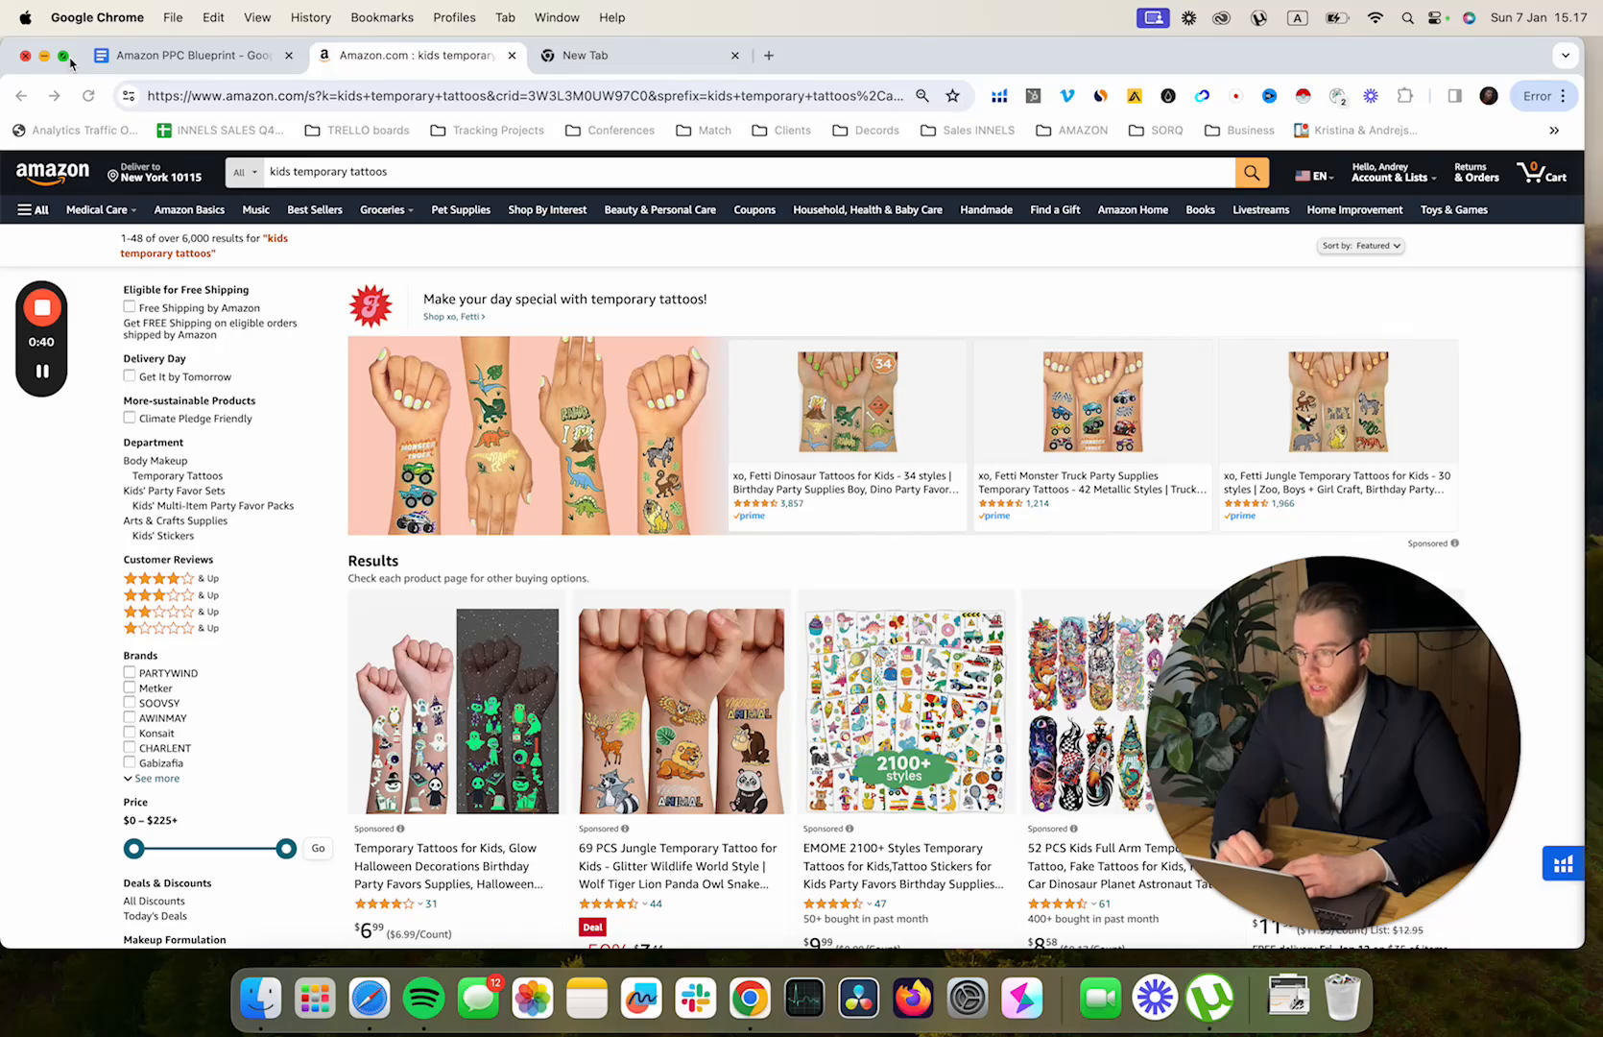
Step: Put the browser in full screen and look through the Amazon search results for kids temporary tattoos
click(65, 58)
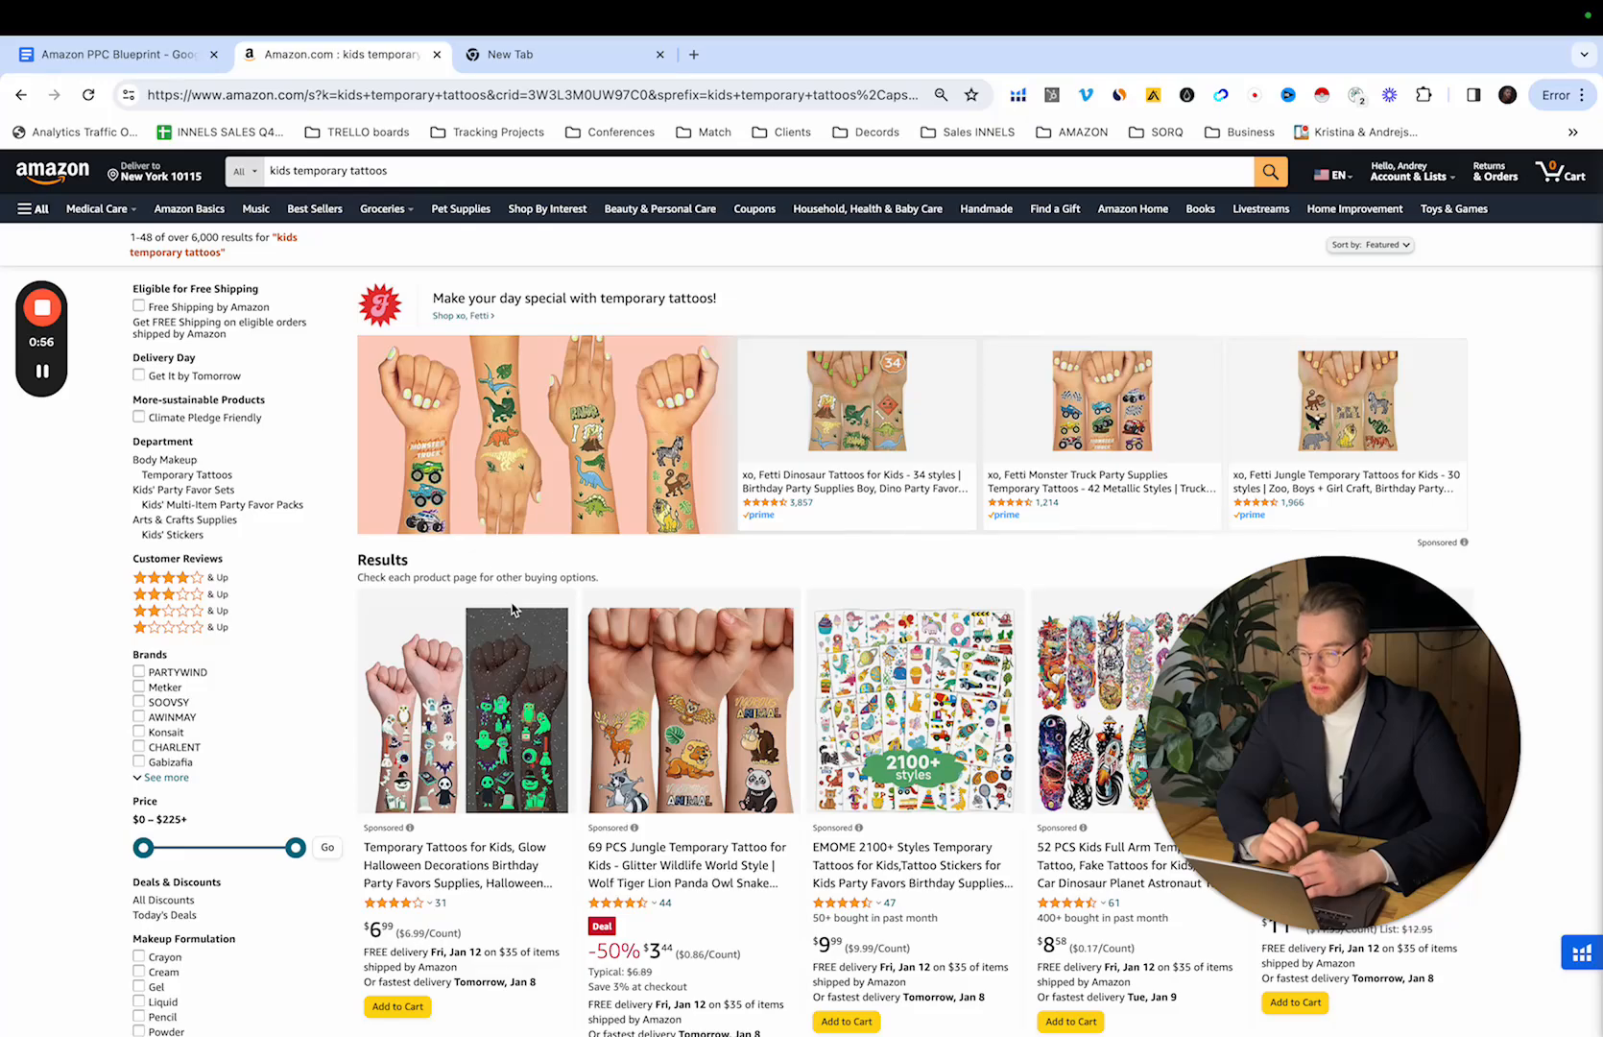
scroll(511, 609, down, 5)
scroll(512, 608, up, 5)
mouse_move(365, 217)
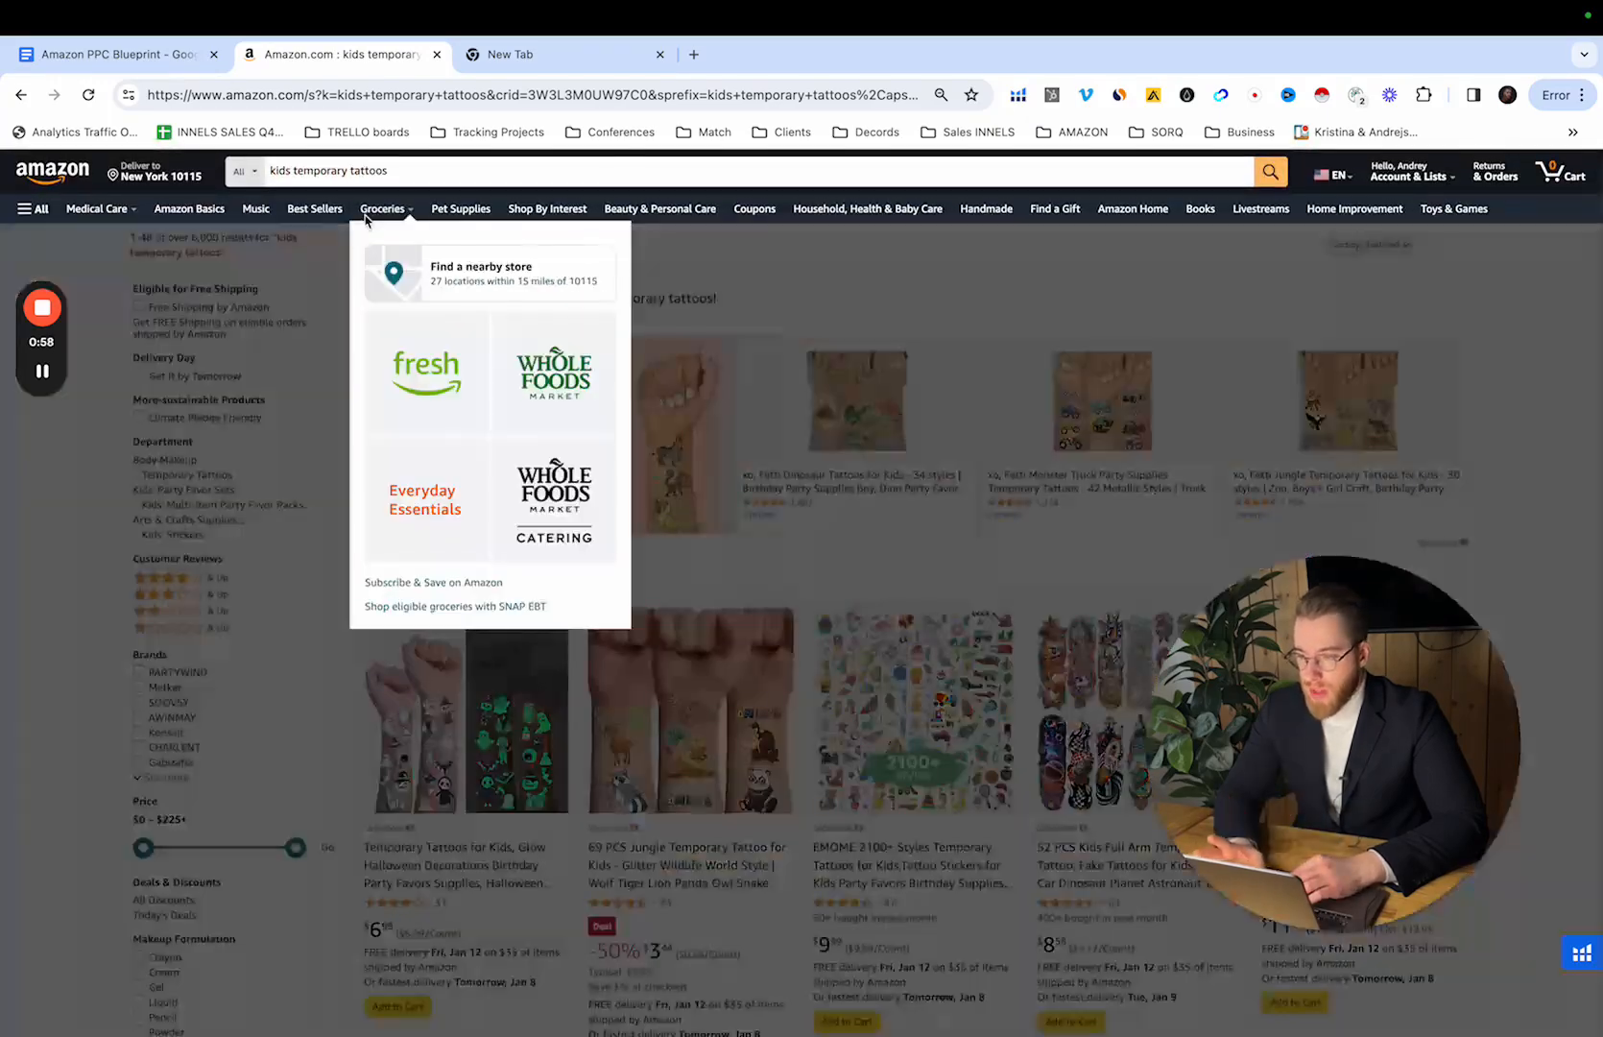
scroll(686, 633, down, 5)
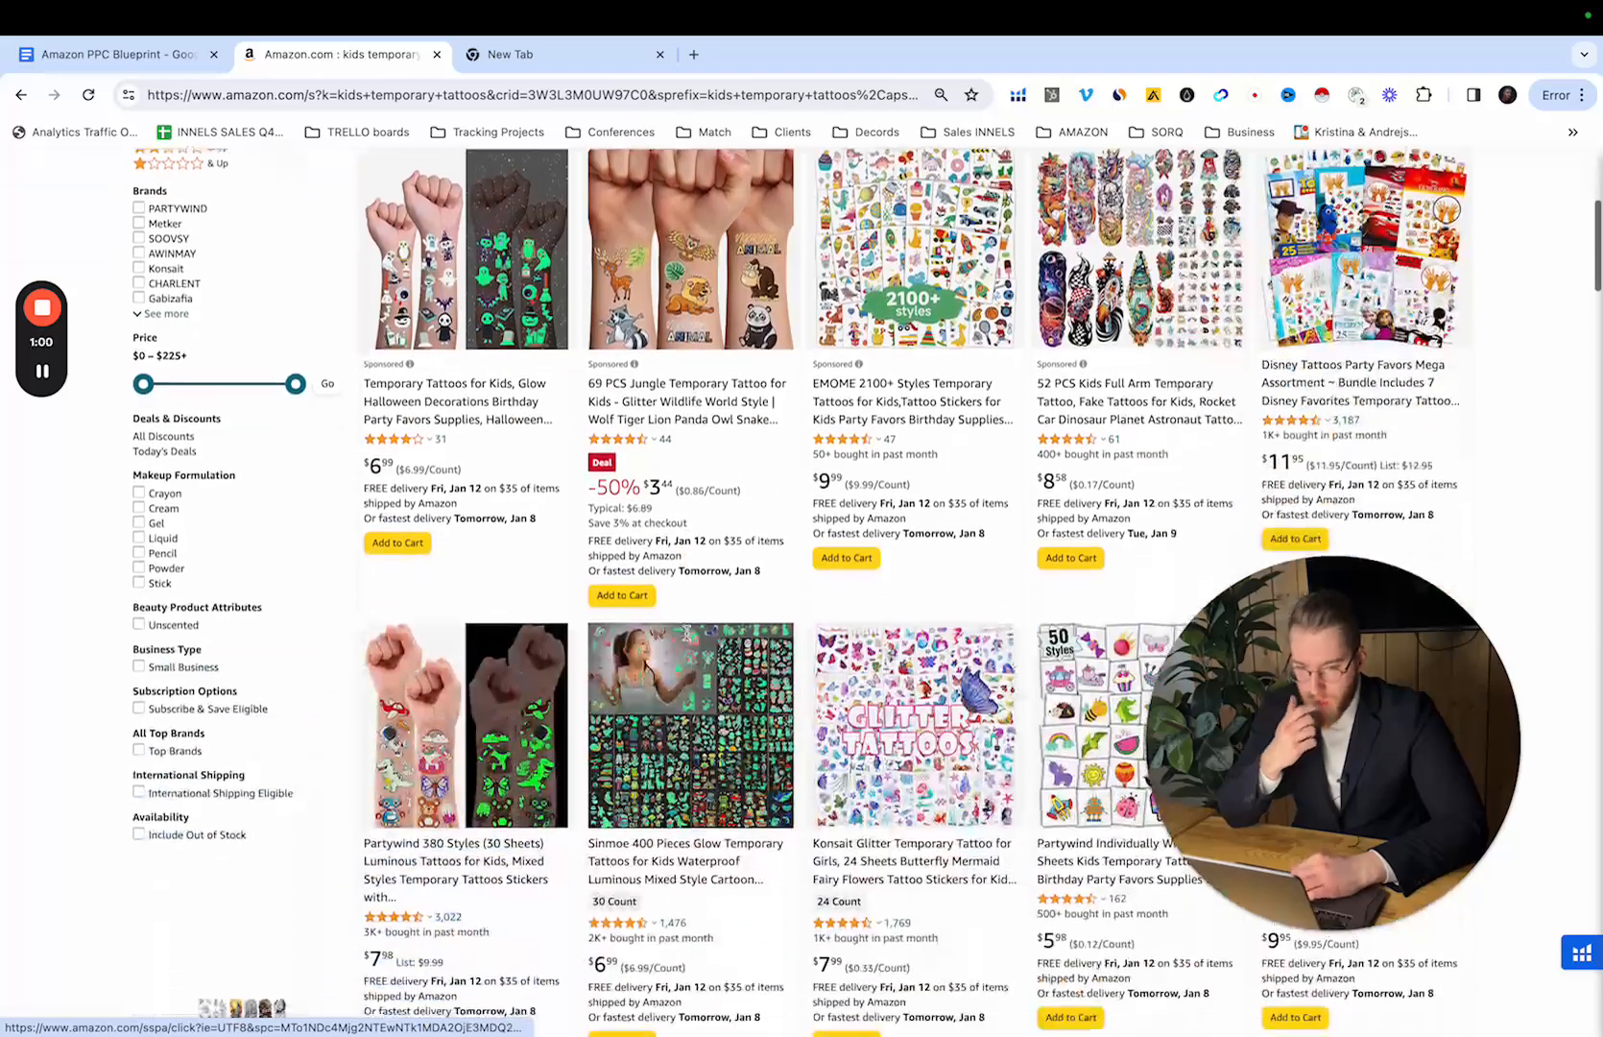
scroll(1059, 782, up, 3)
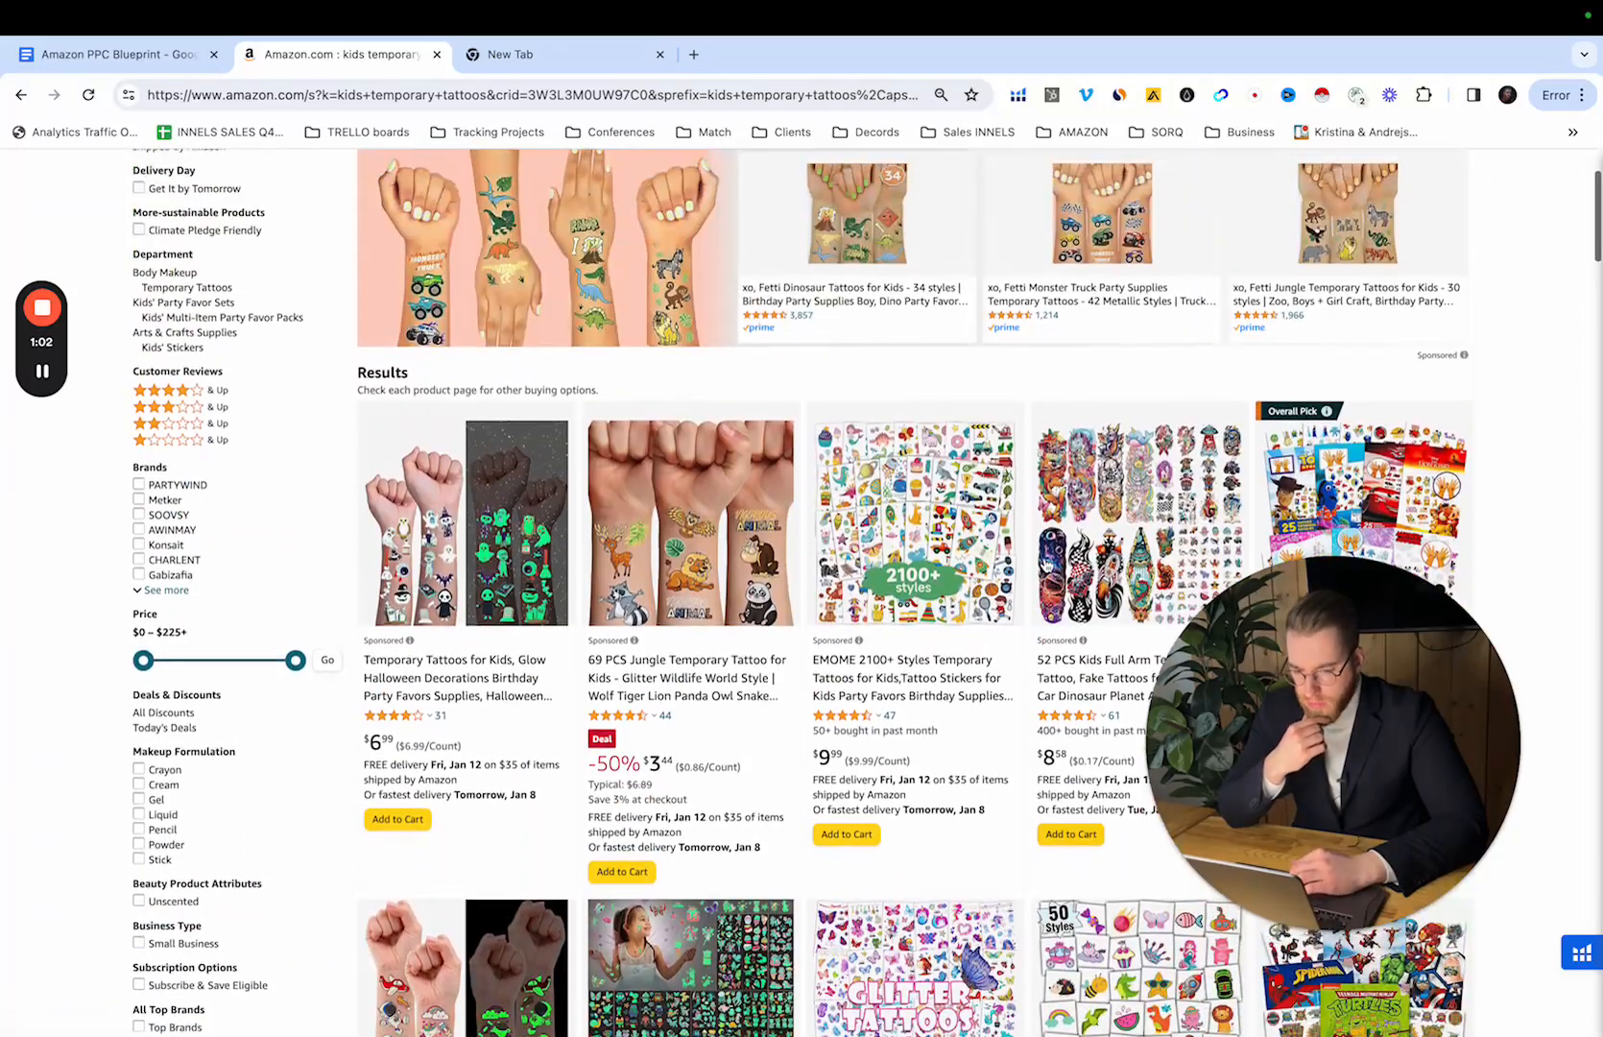
scroll(1044, 565, down, 4)
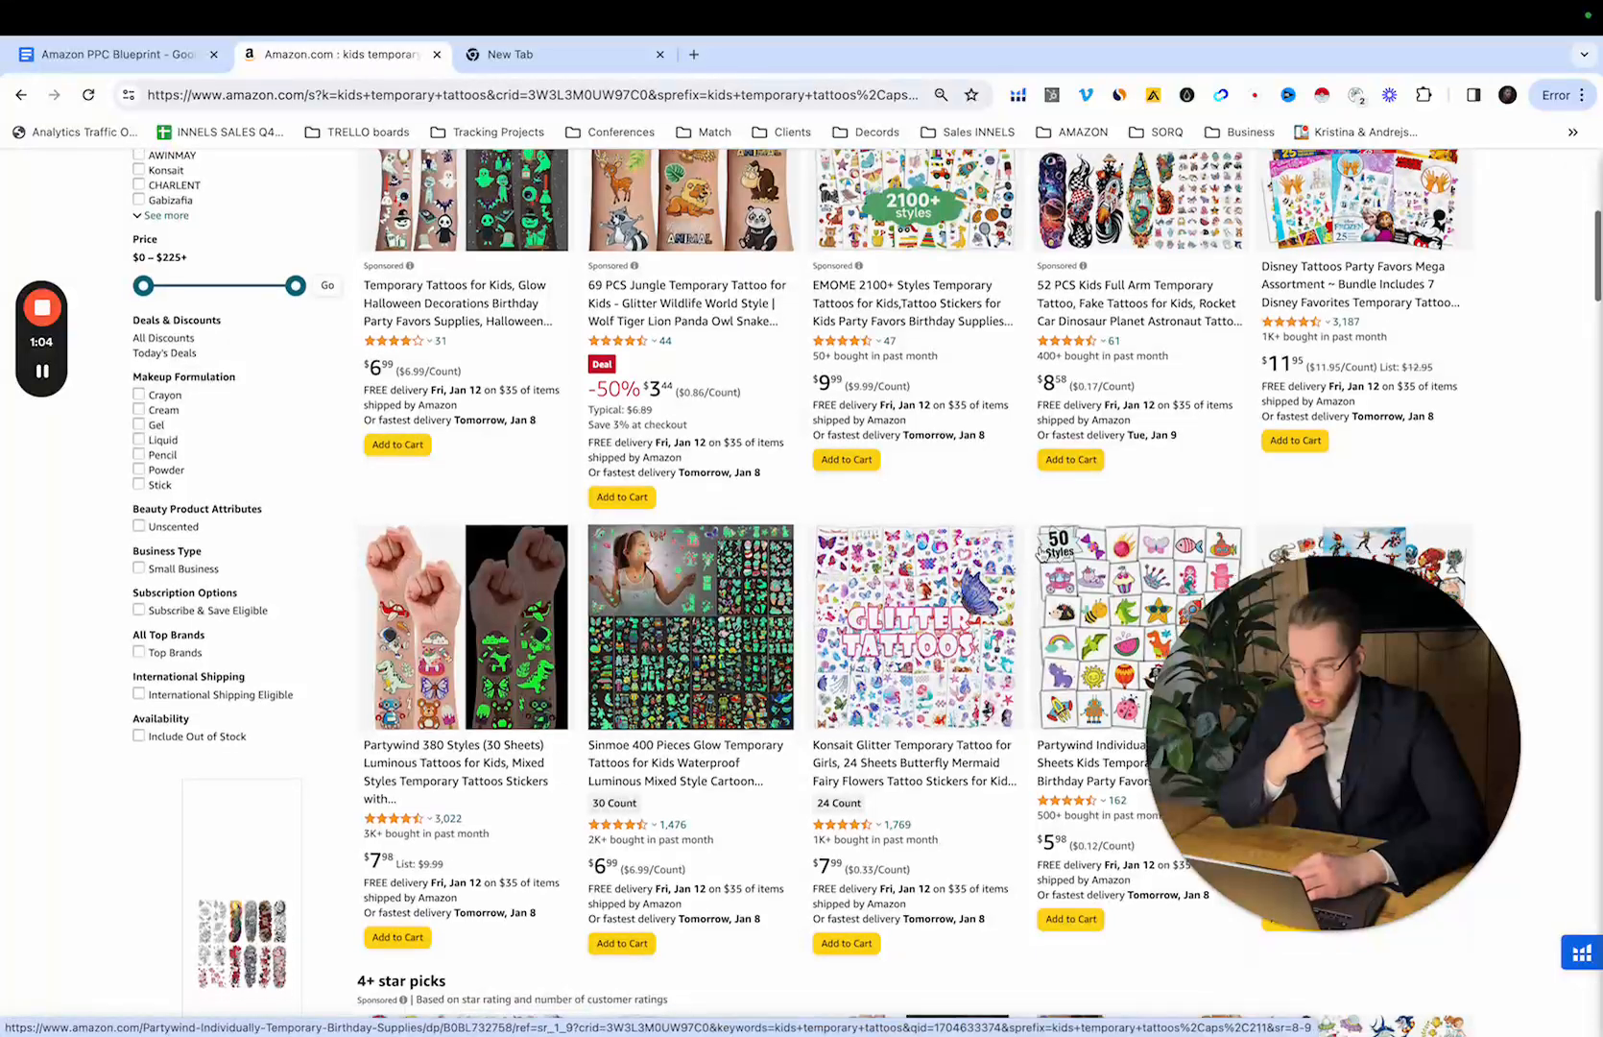
scroll(1042, 552, down, 3)
scroll(1169, 233, down, 2)
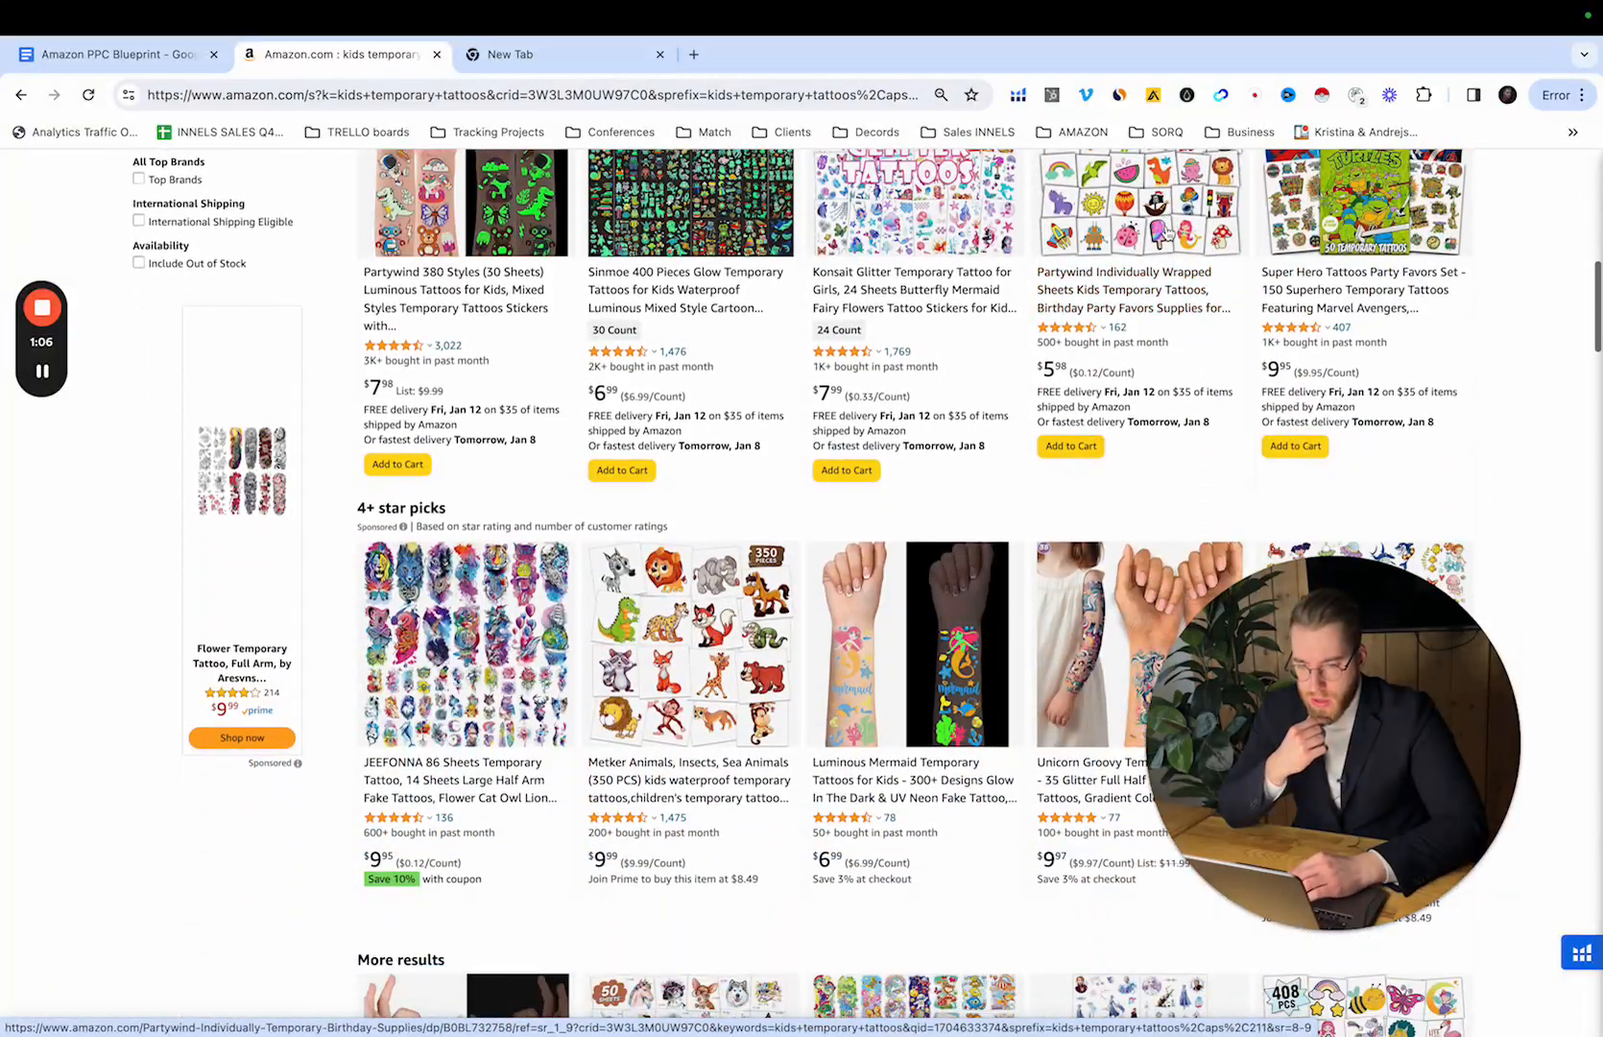
scroll(1169, 233, up, 2)
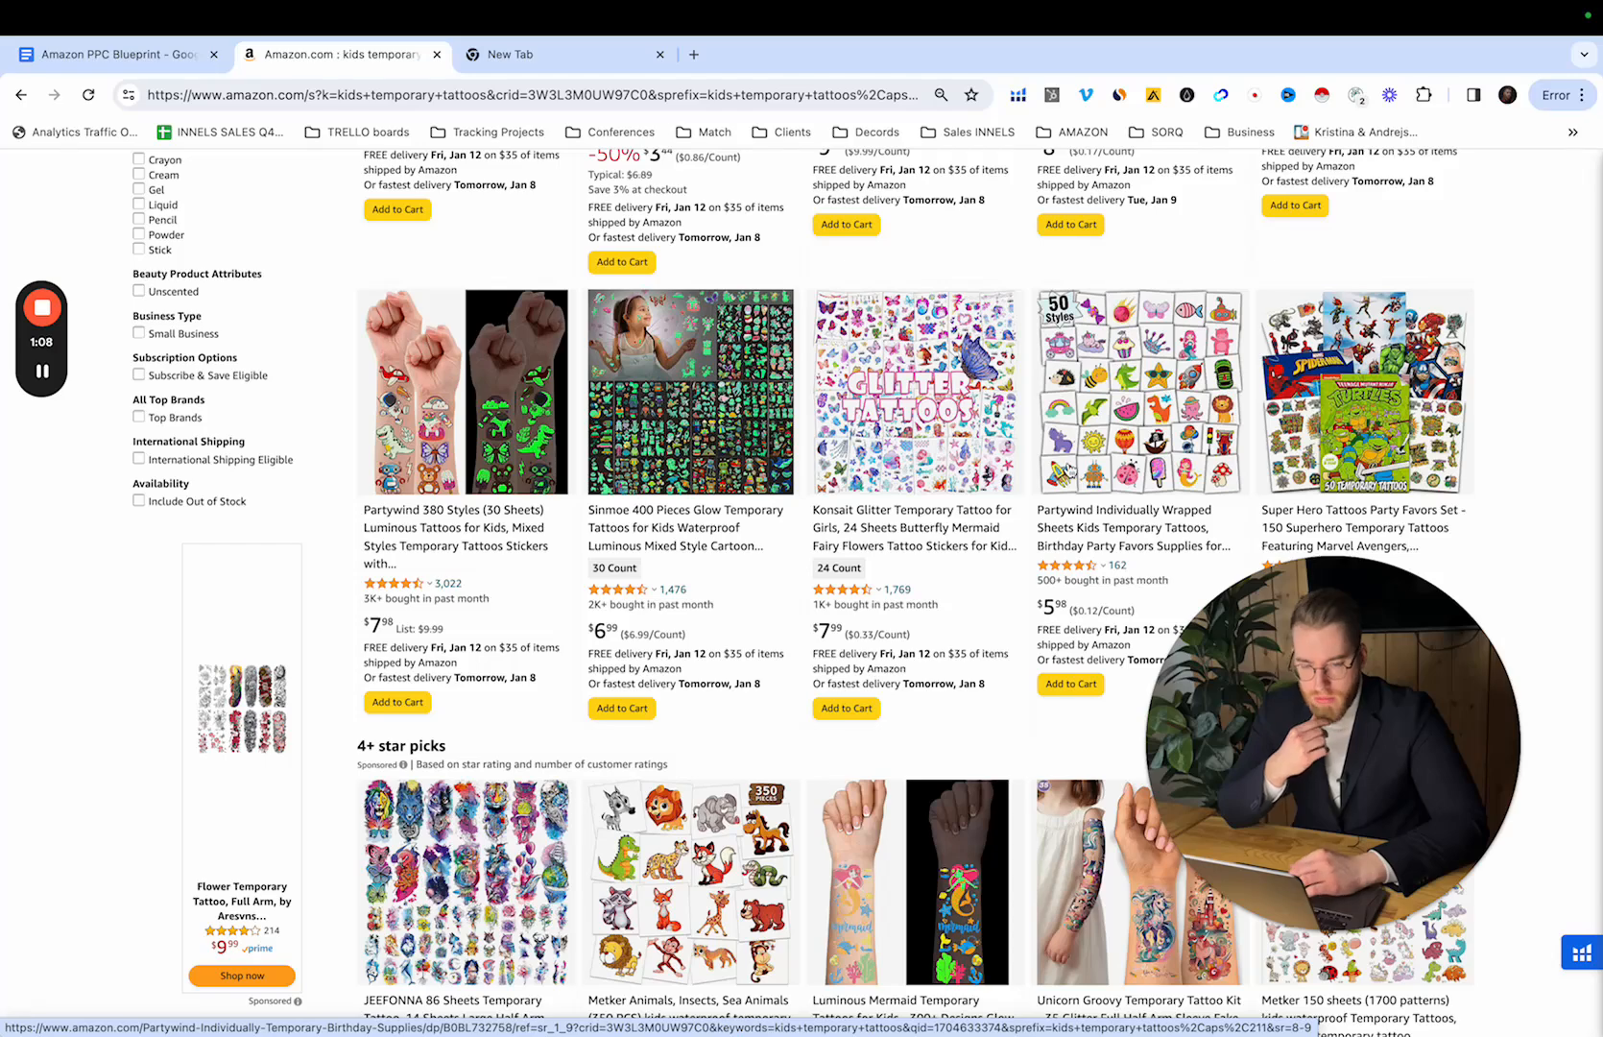
scroll(1104, 461, down, 2)
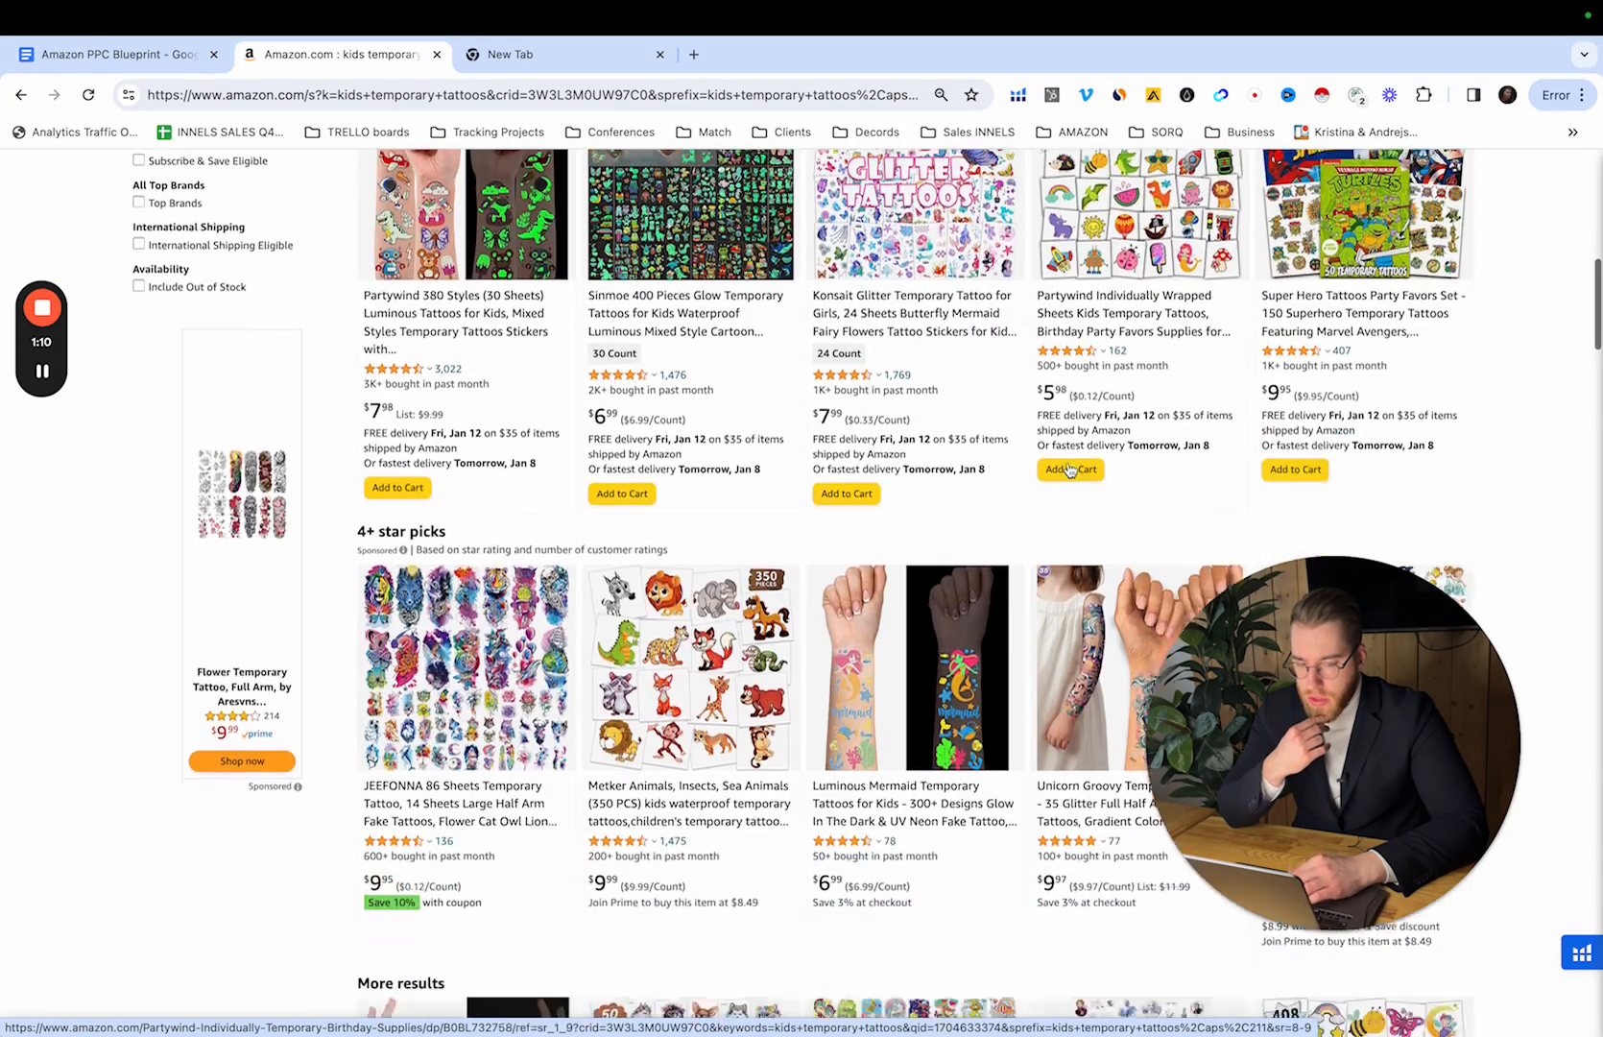
scroll(892, 554, up, 3)
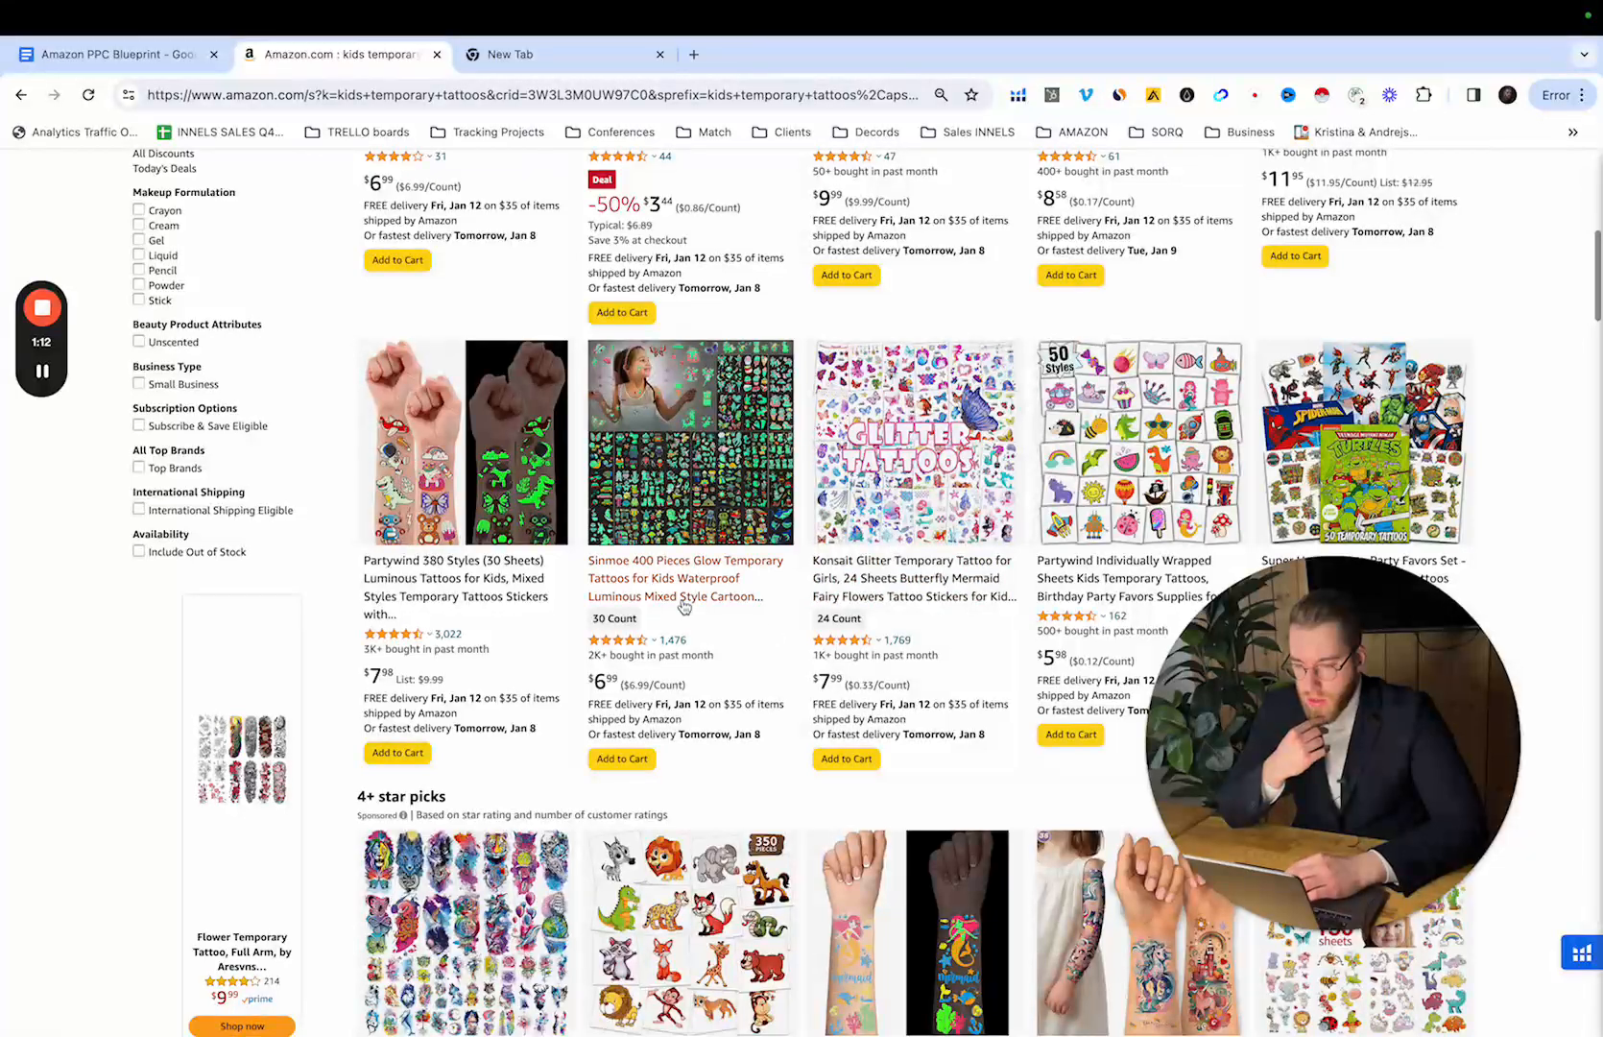
Step: Examine the Partywind, Sinmoe and Konsait listings close up, and return to the start of the results at normal size
scroll(684, 605, up, 5)
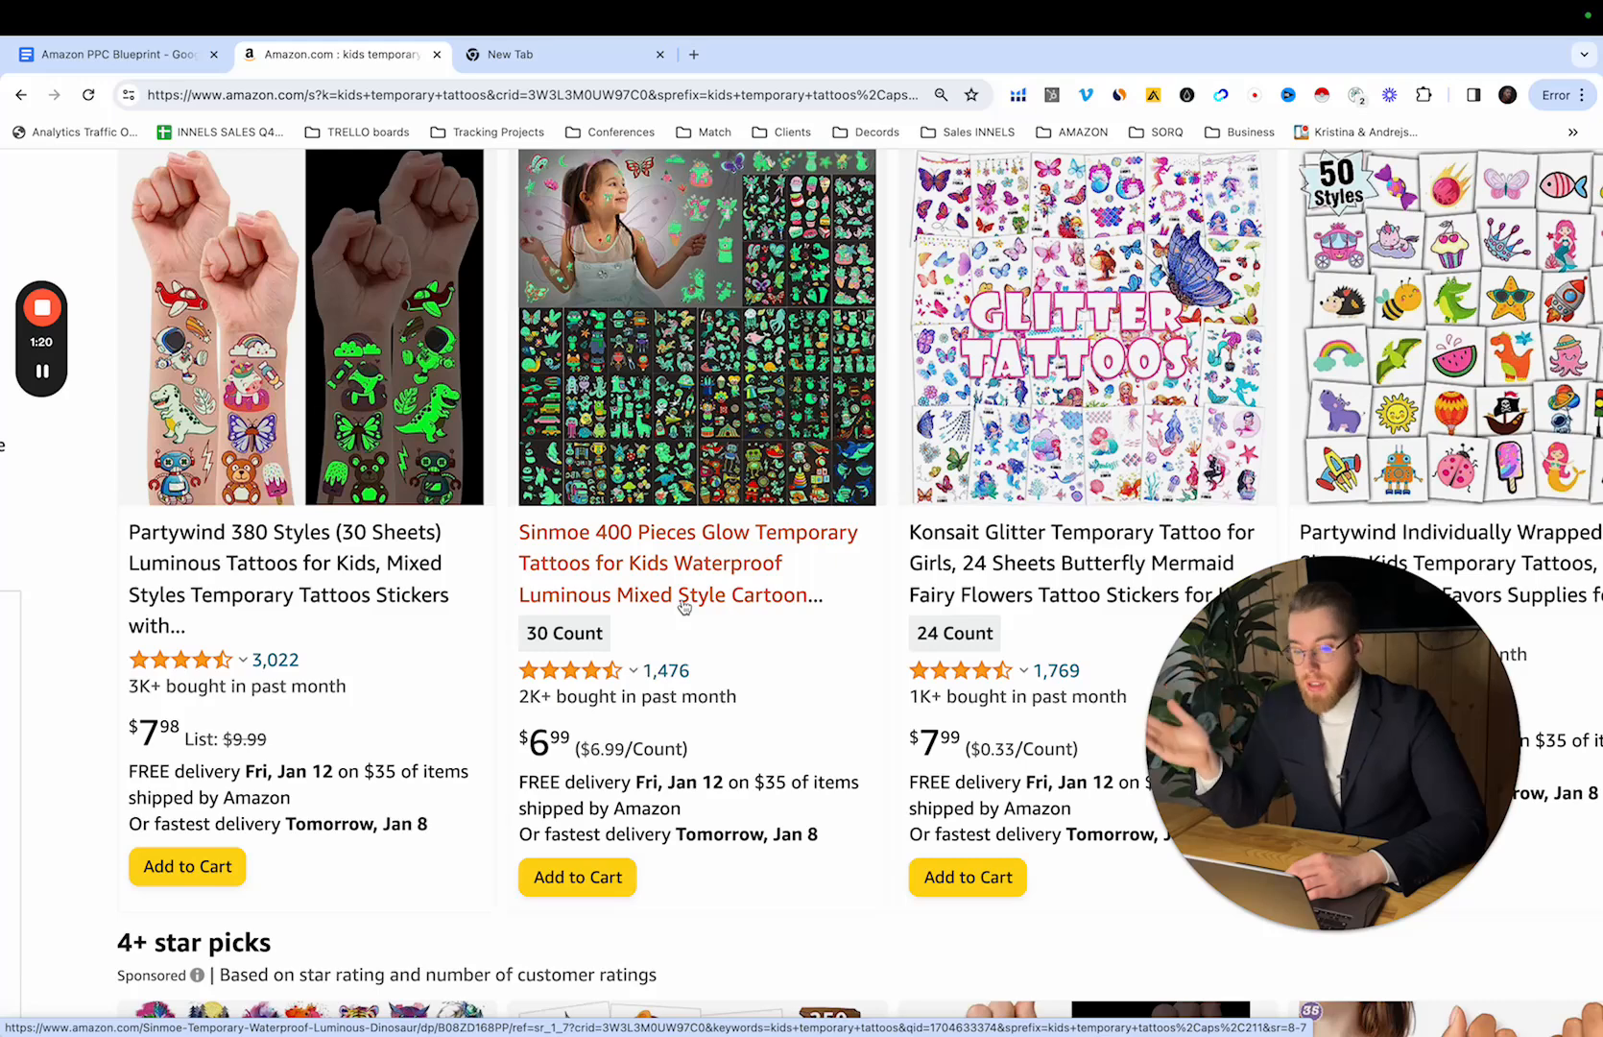
scroll(684, 605, up, 1)
scroll(683, 605, up, 4)
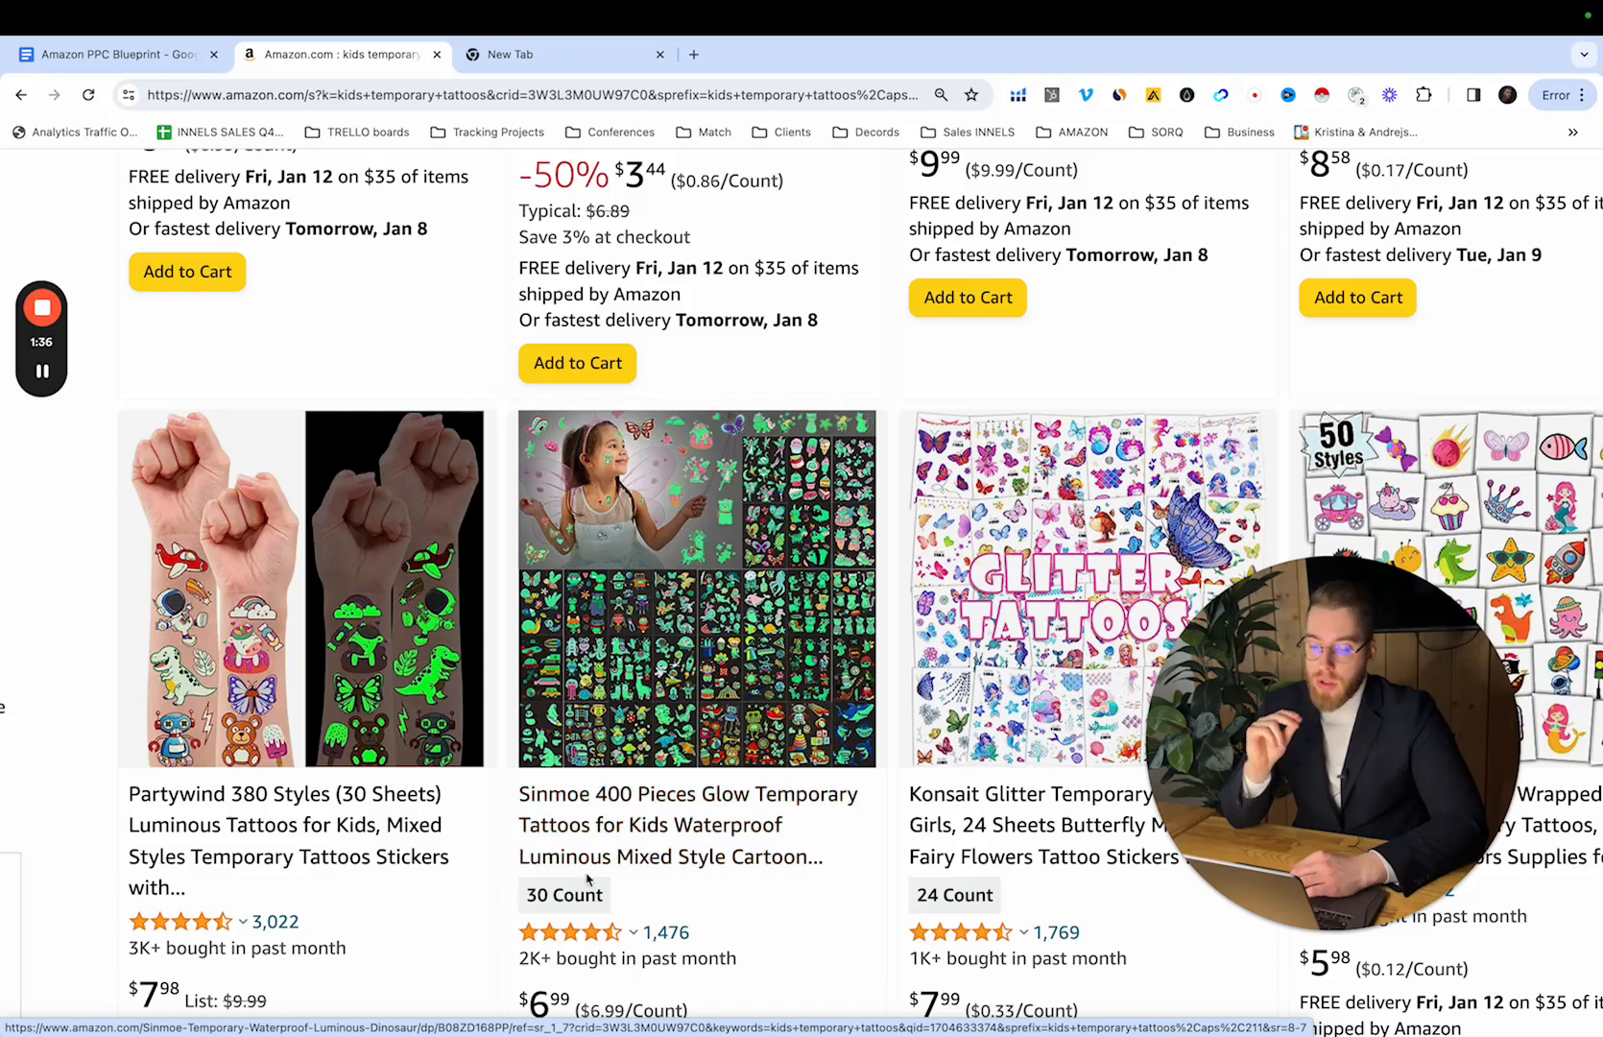
scroll(722, 752, down, 2)
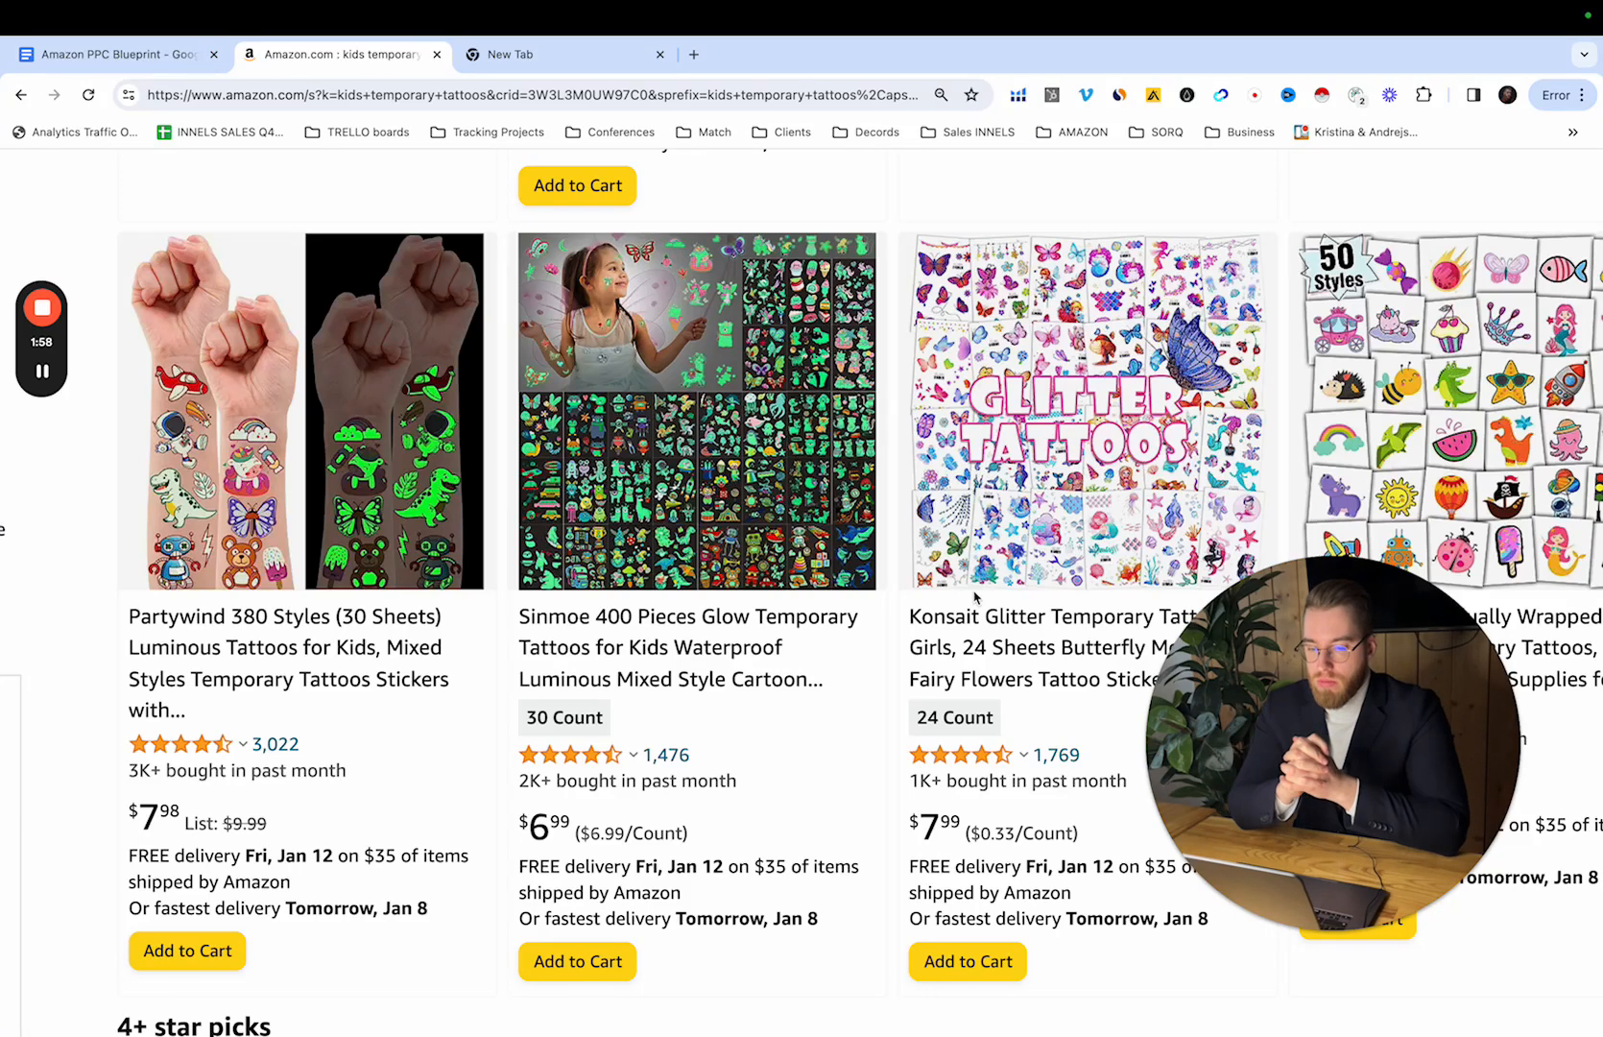
scroll(787, 441, up, 10)
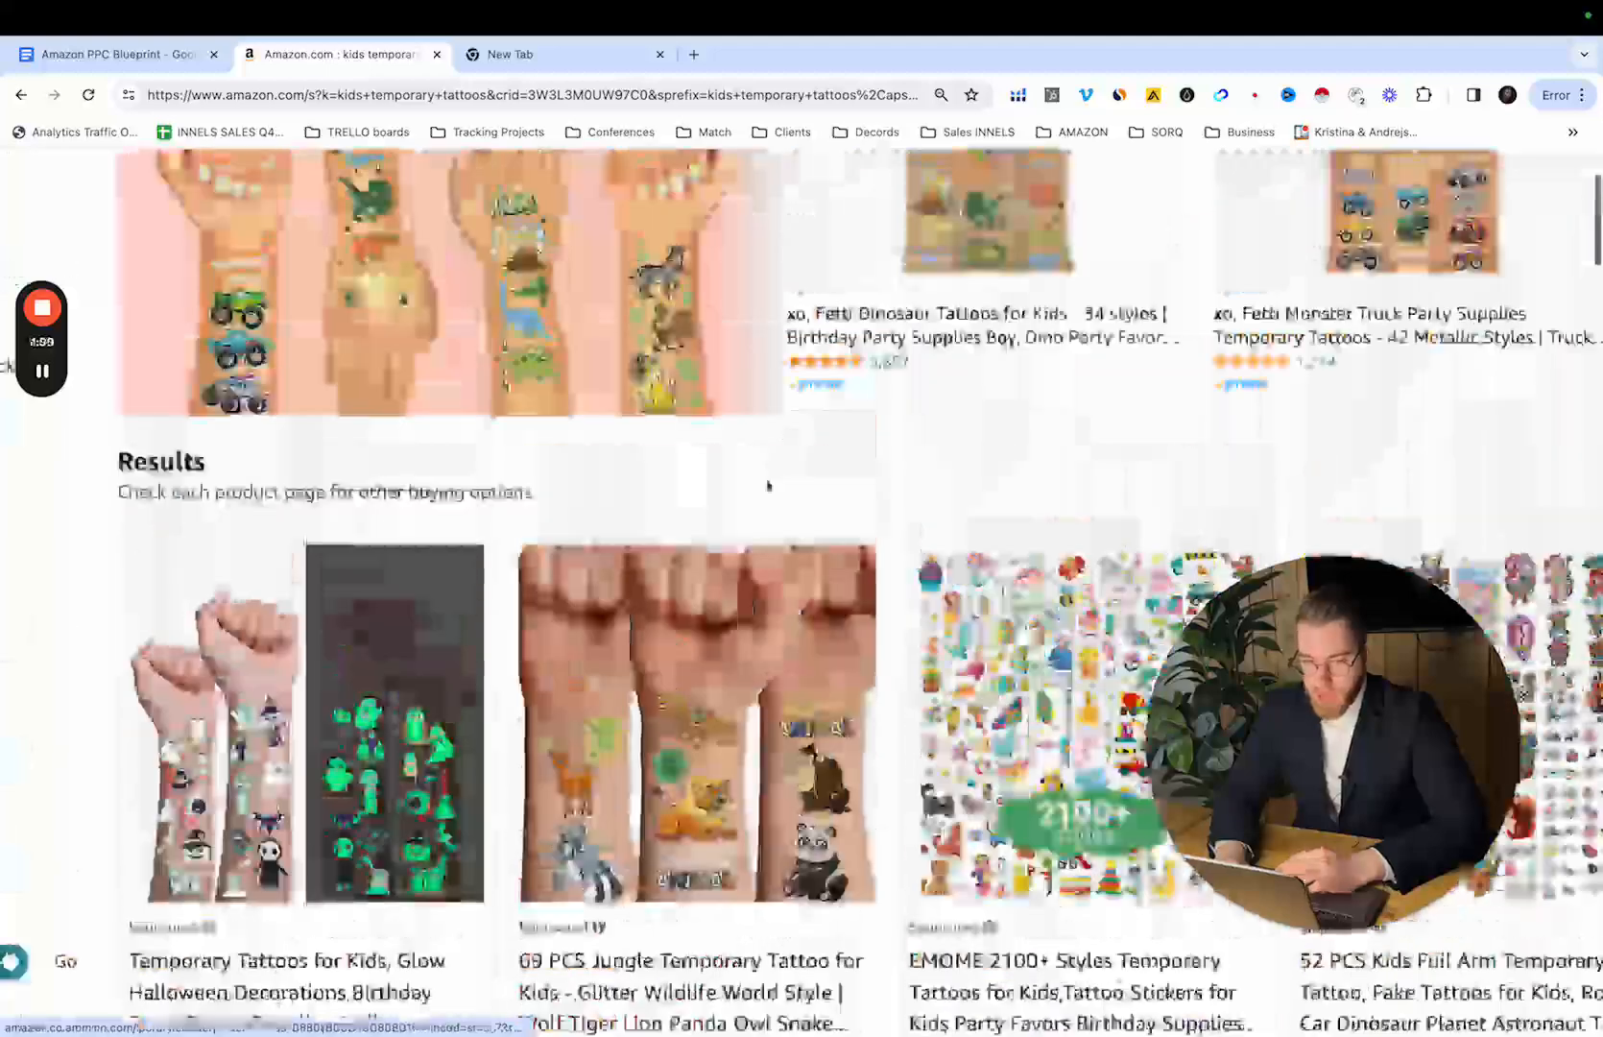
key(ctrl+minus)
key(ctrl+minus)
key(ctrl+minus)
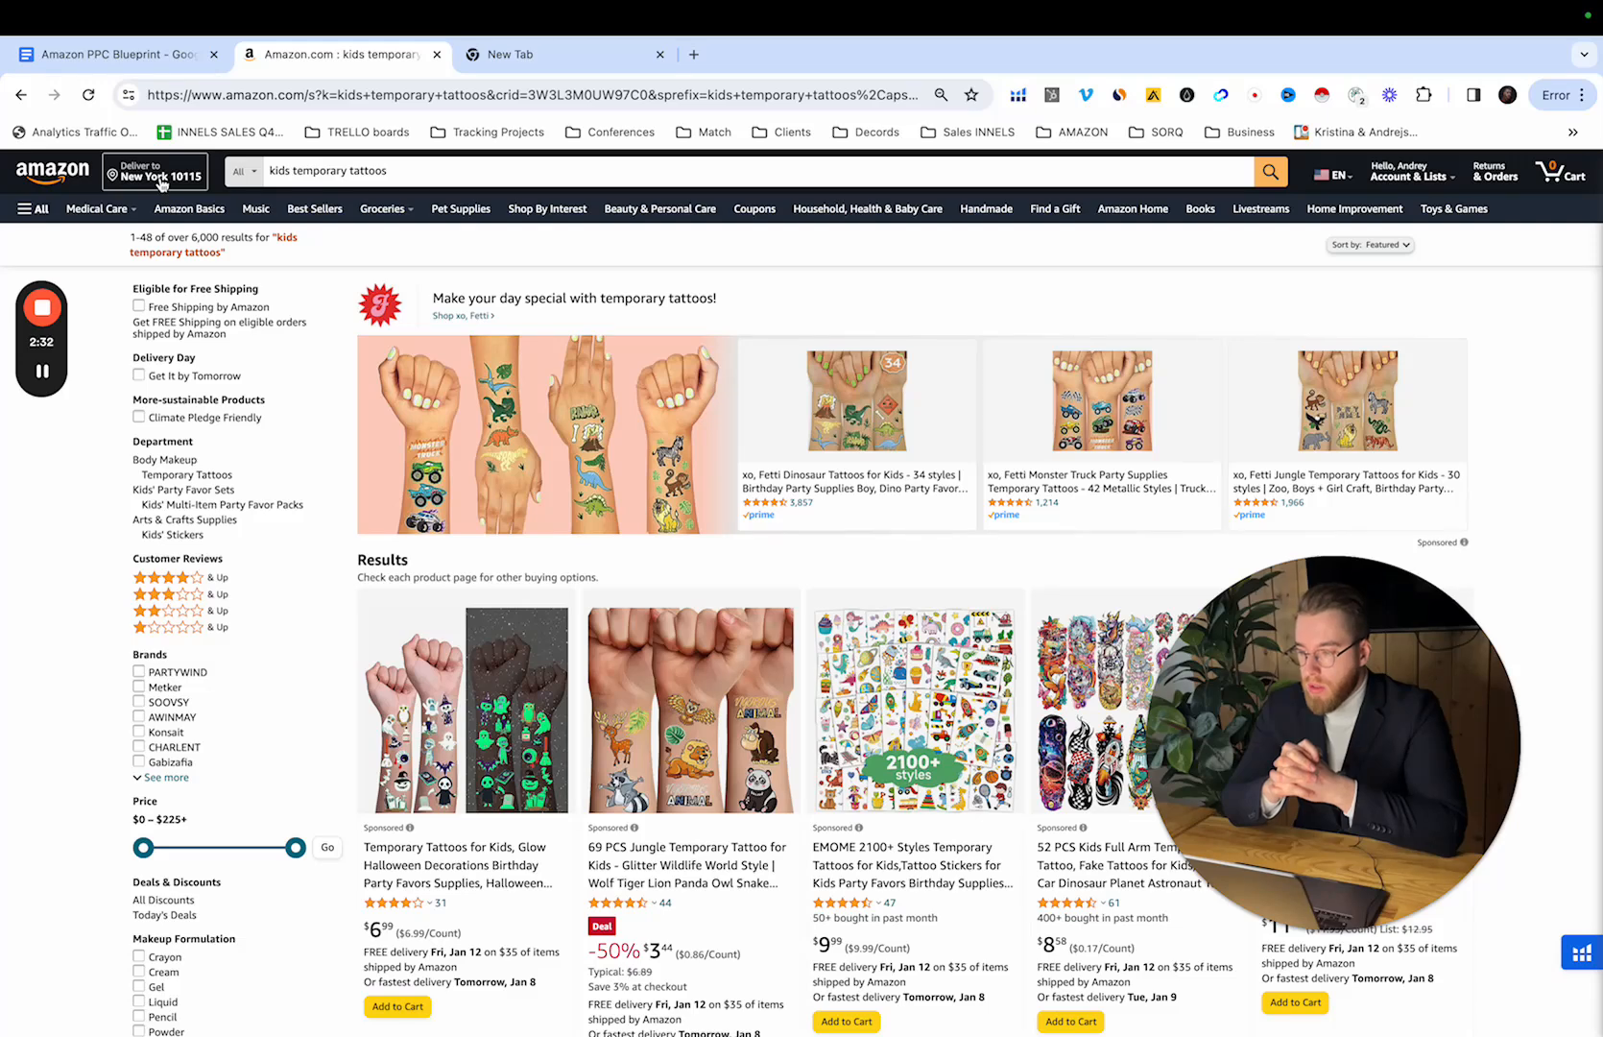
Step: Search Google for "us zip codes new york" in the empty browser tab
click(534, 64)
text(helium10.com)
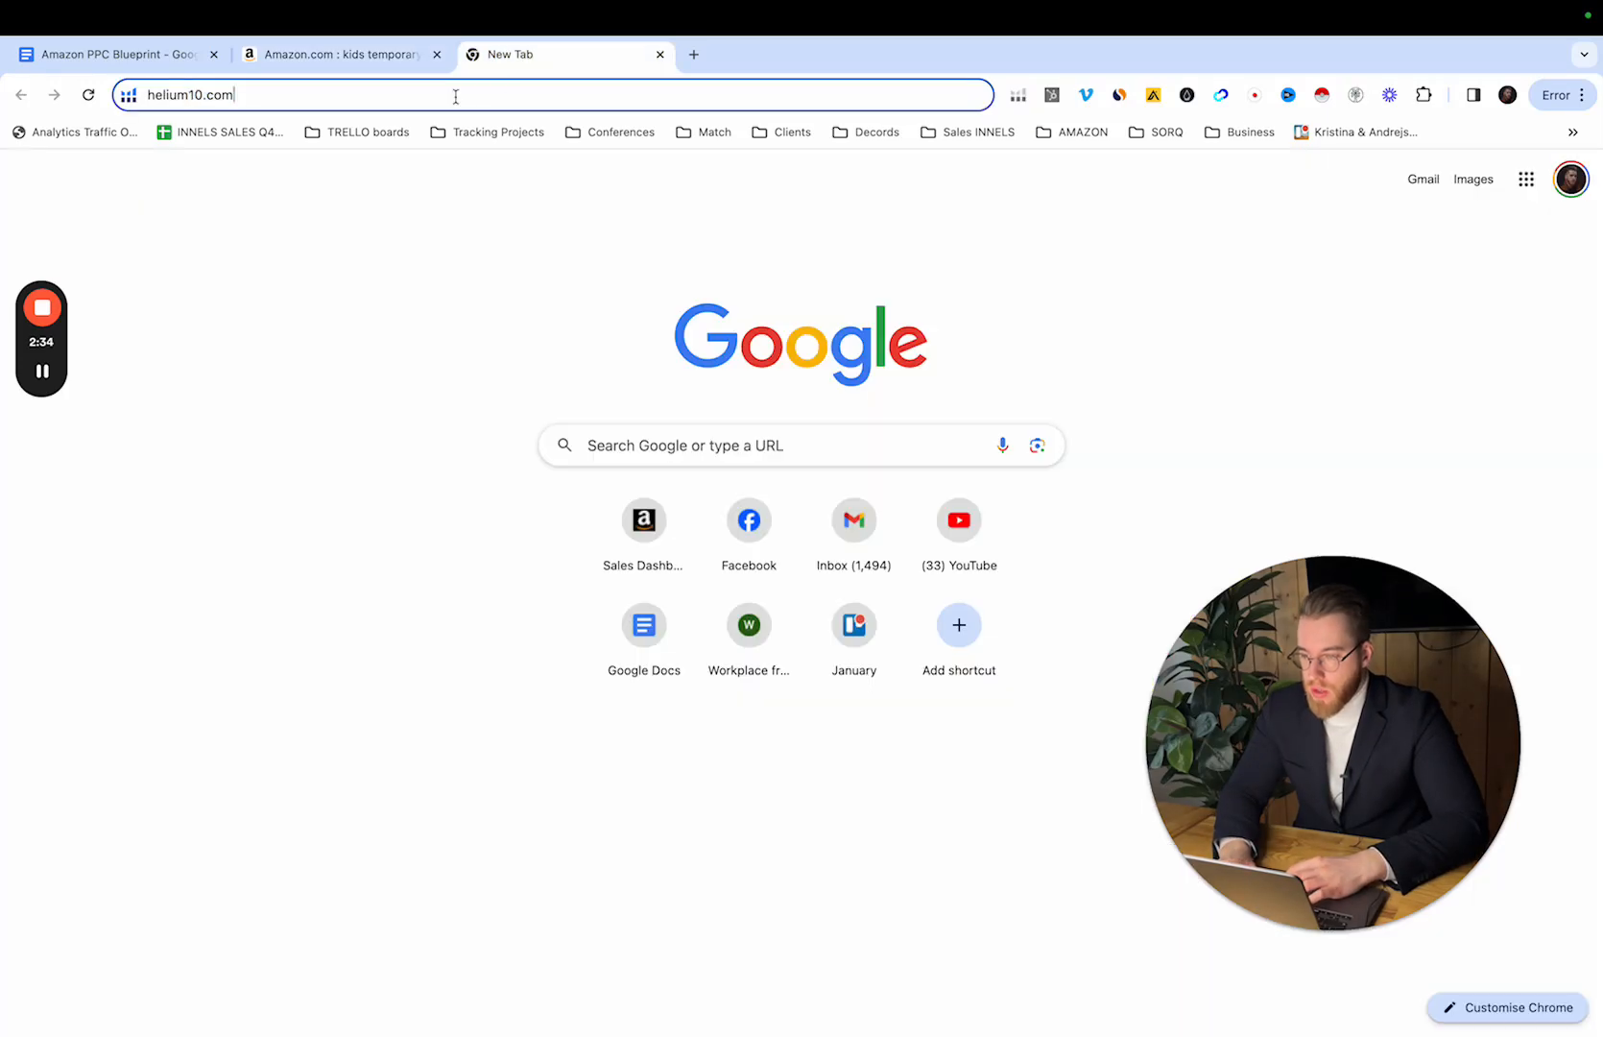
key(super+a)
text(us zip )
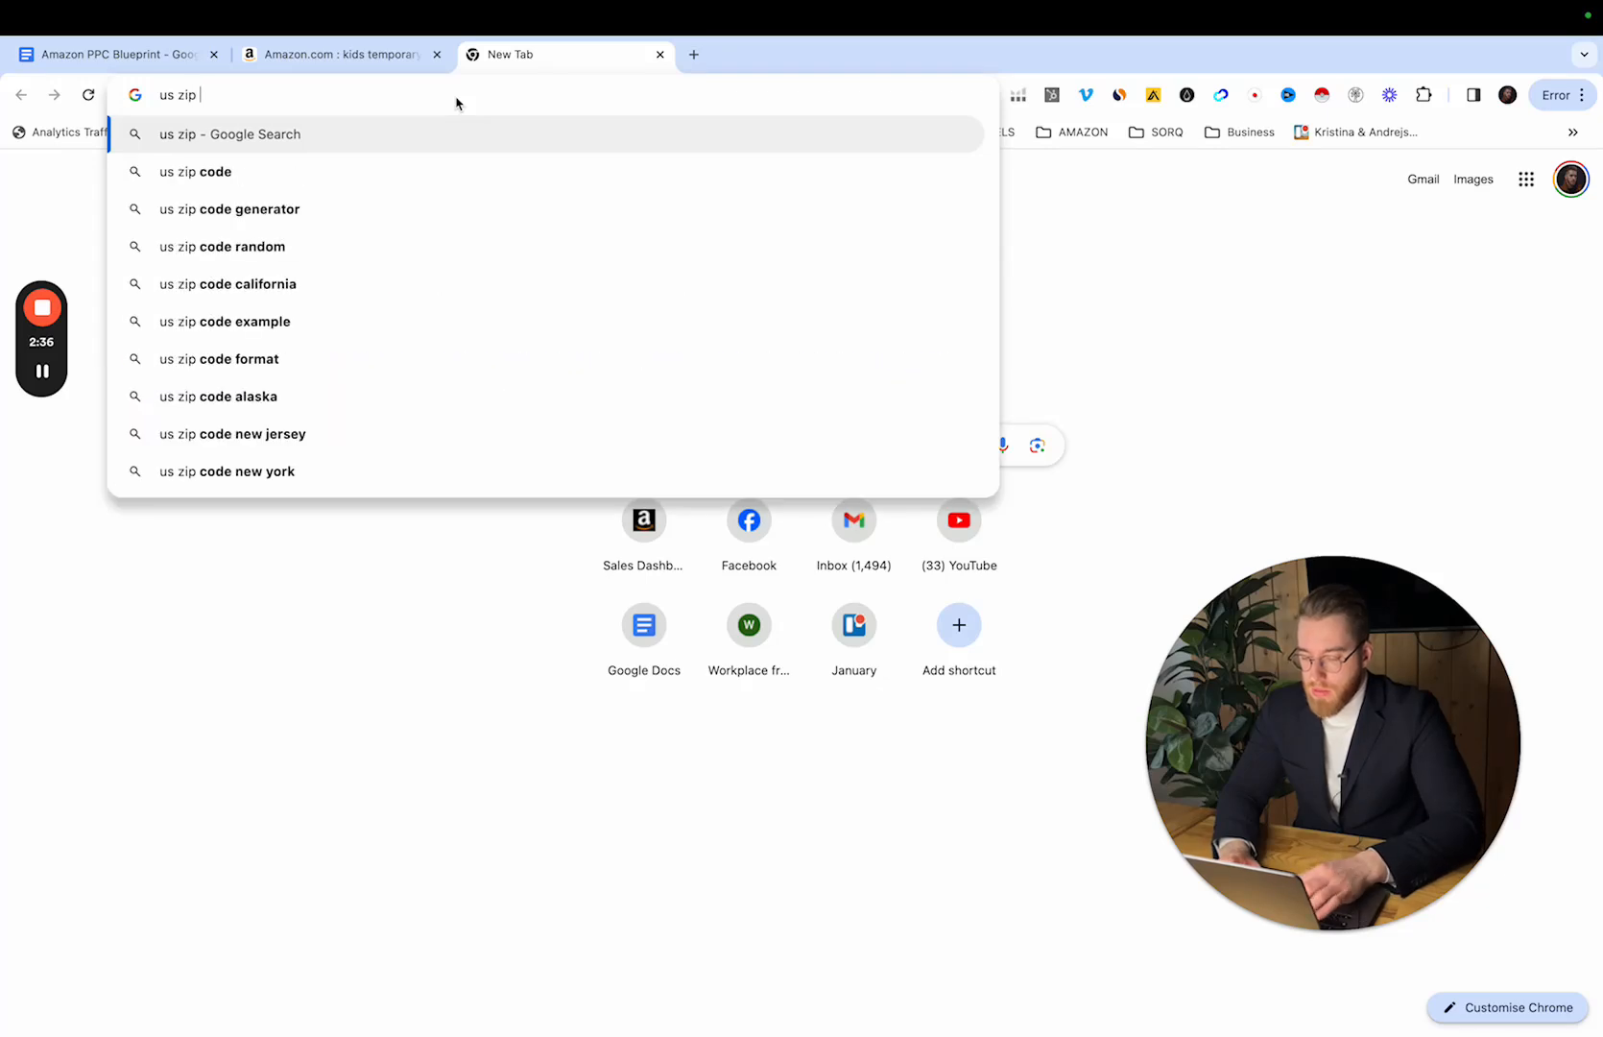
text(codes new)
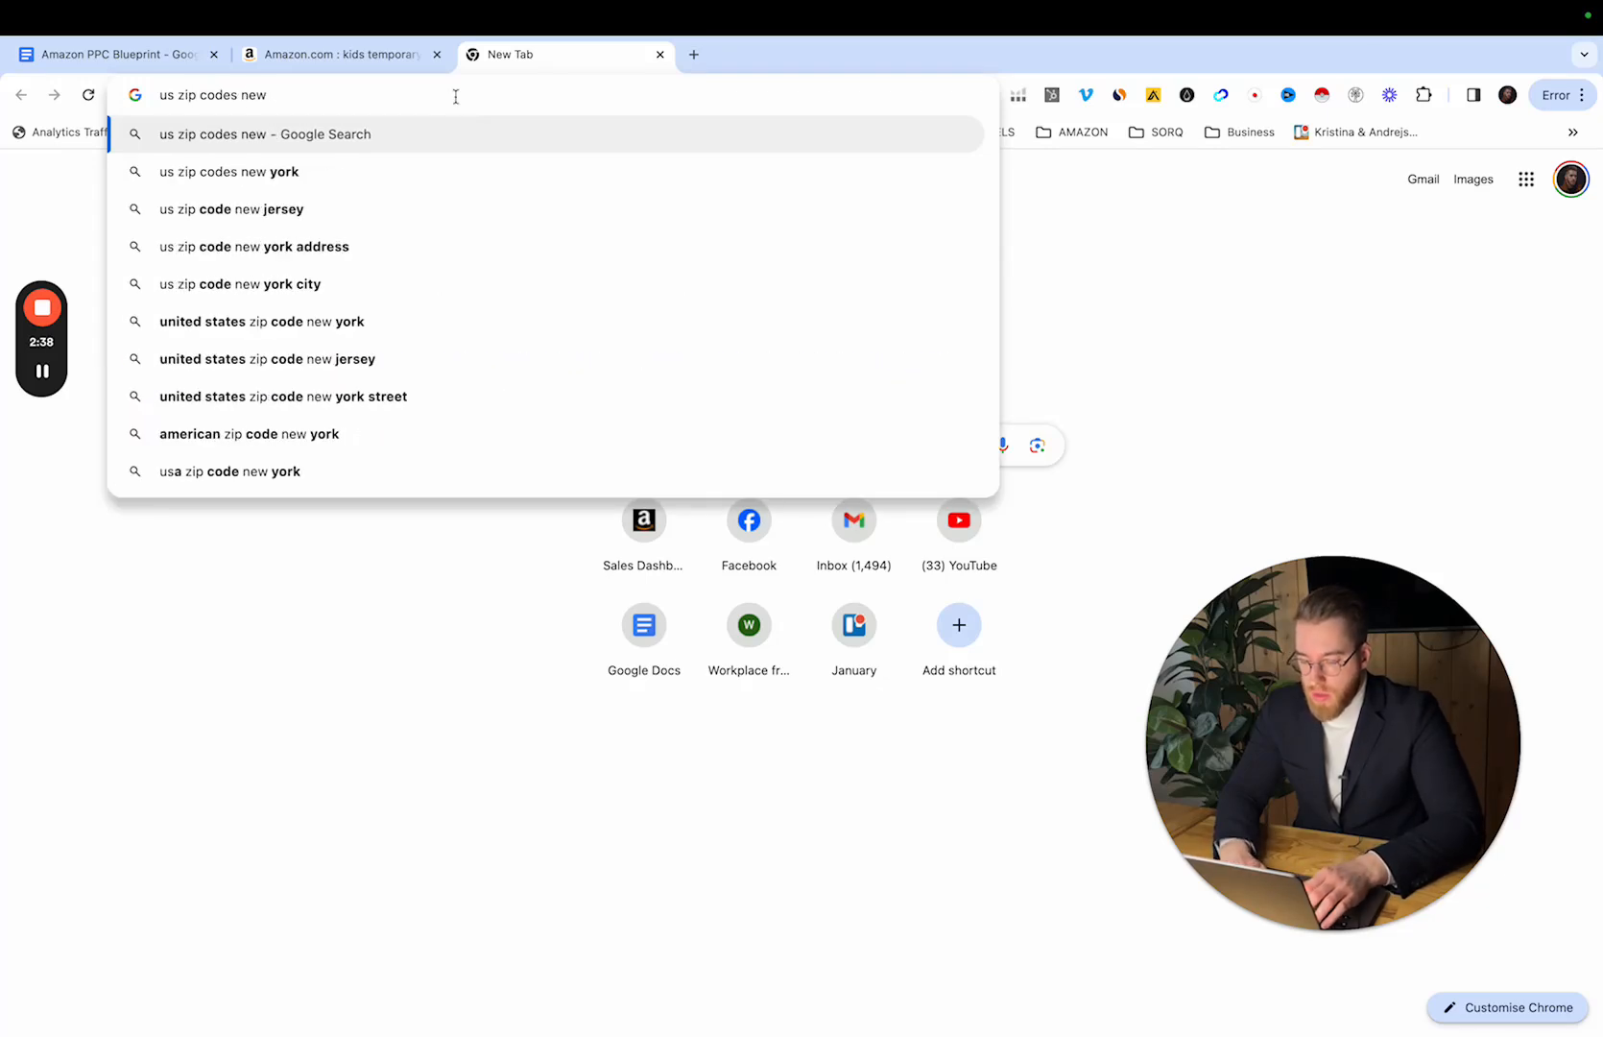
text( york)
key(Return)
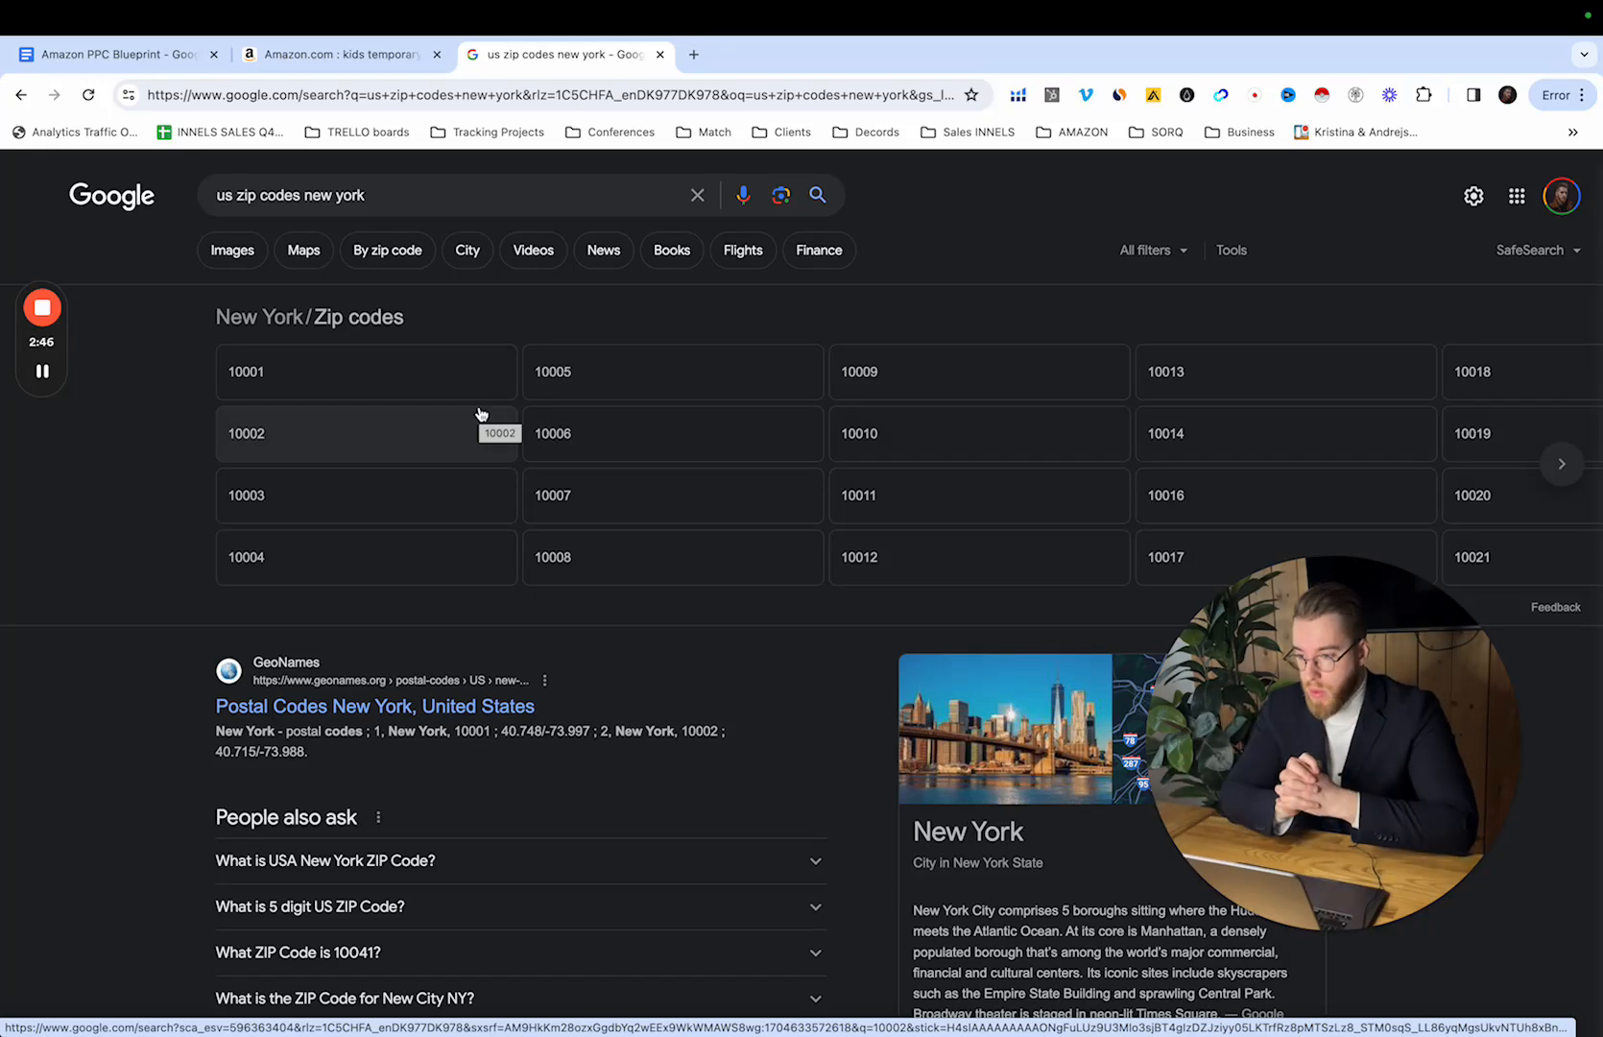
Step: Return to the Amazon results for kids temporary tattoos, look over the listings and open the Helium 10 extension
click(338, 54)
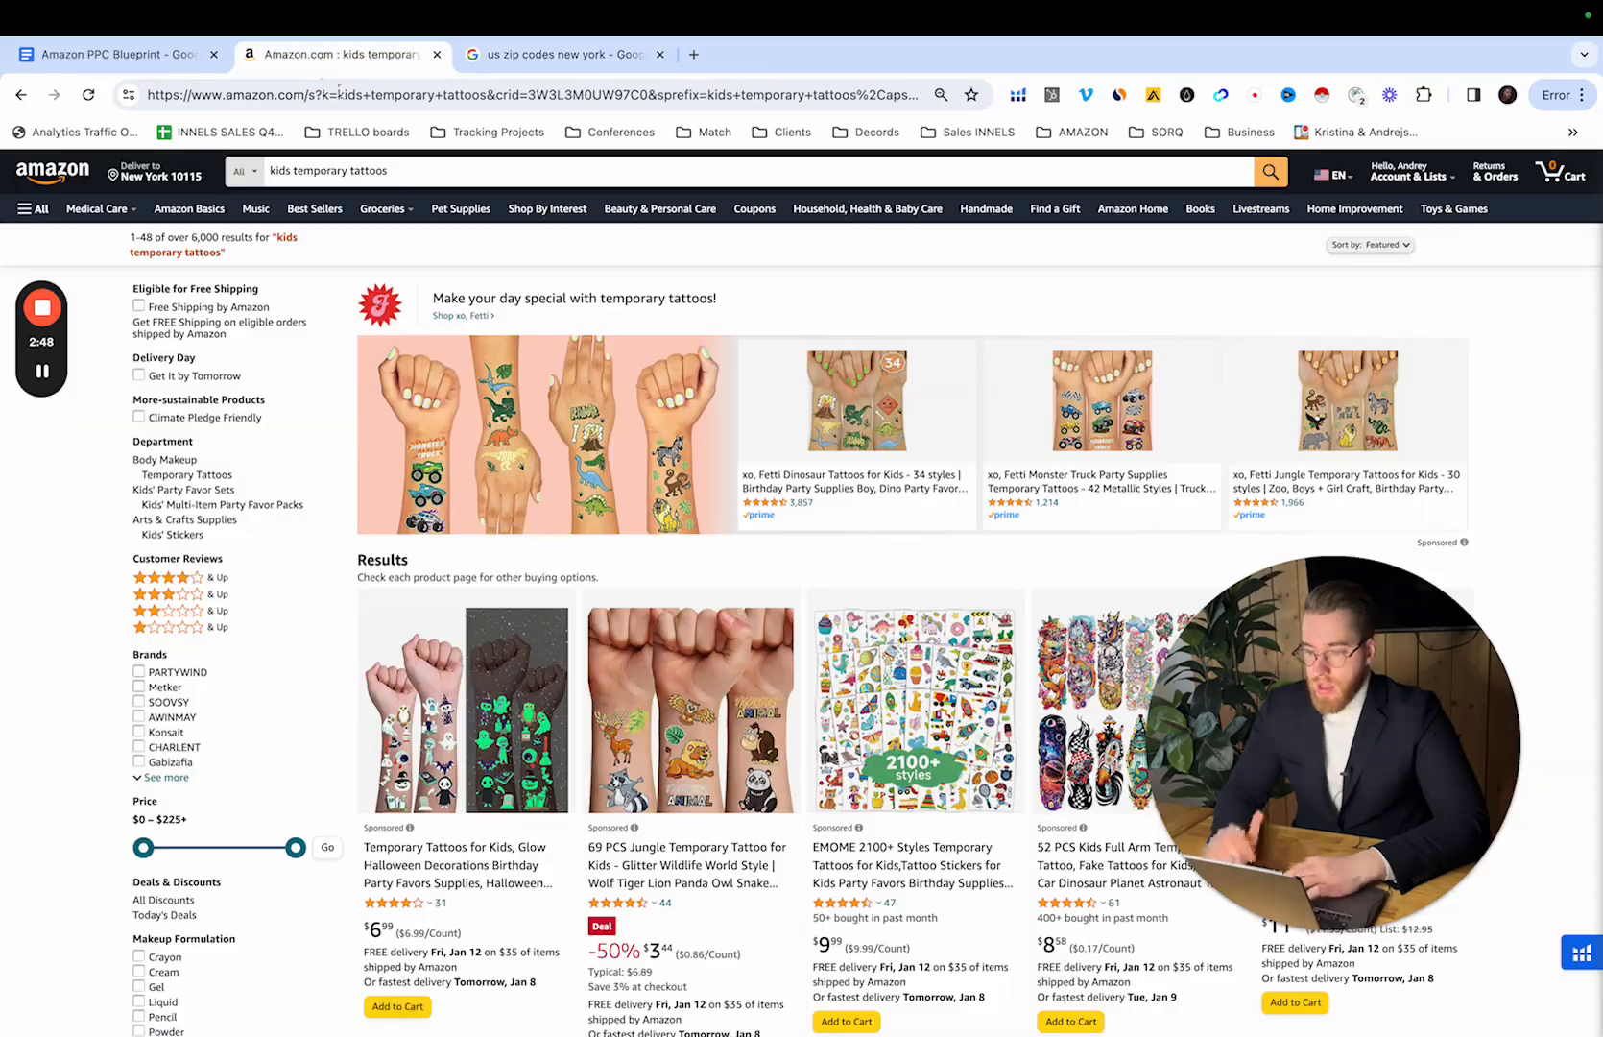
scroll(703, 503, down, 3)
scroll(704, 502, down, 5)
scroll(702, 501, up, 8)
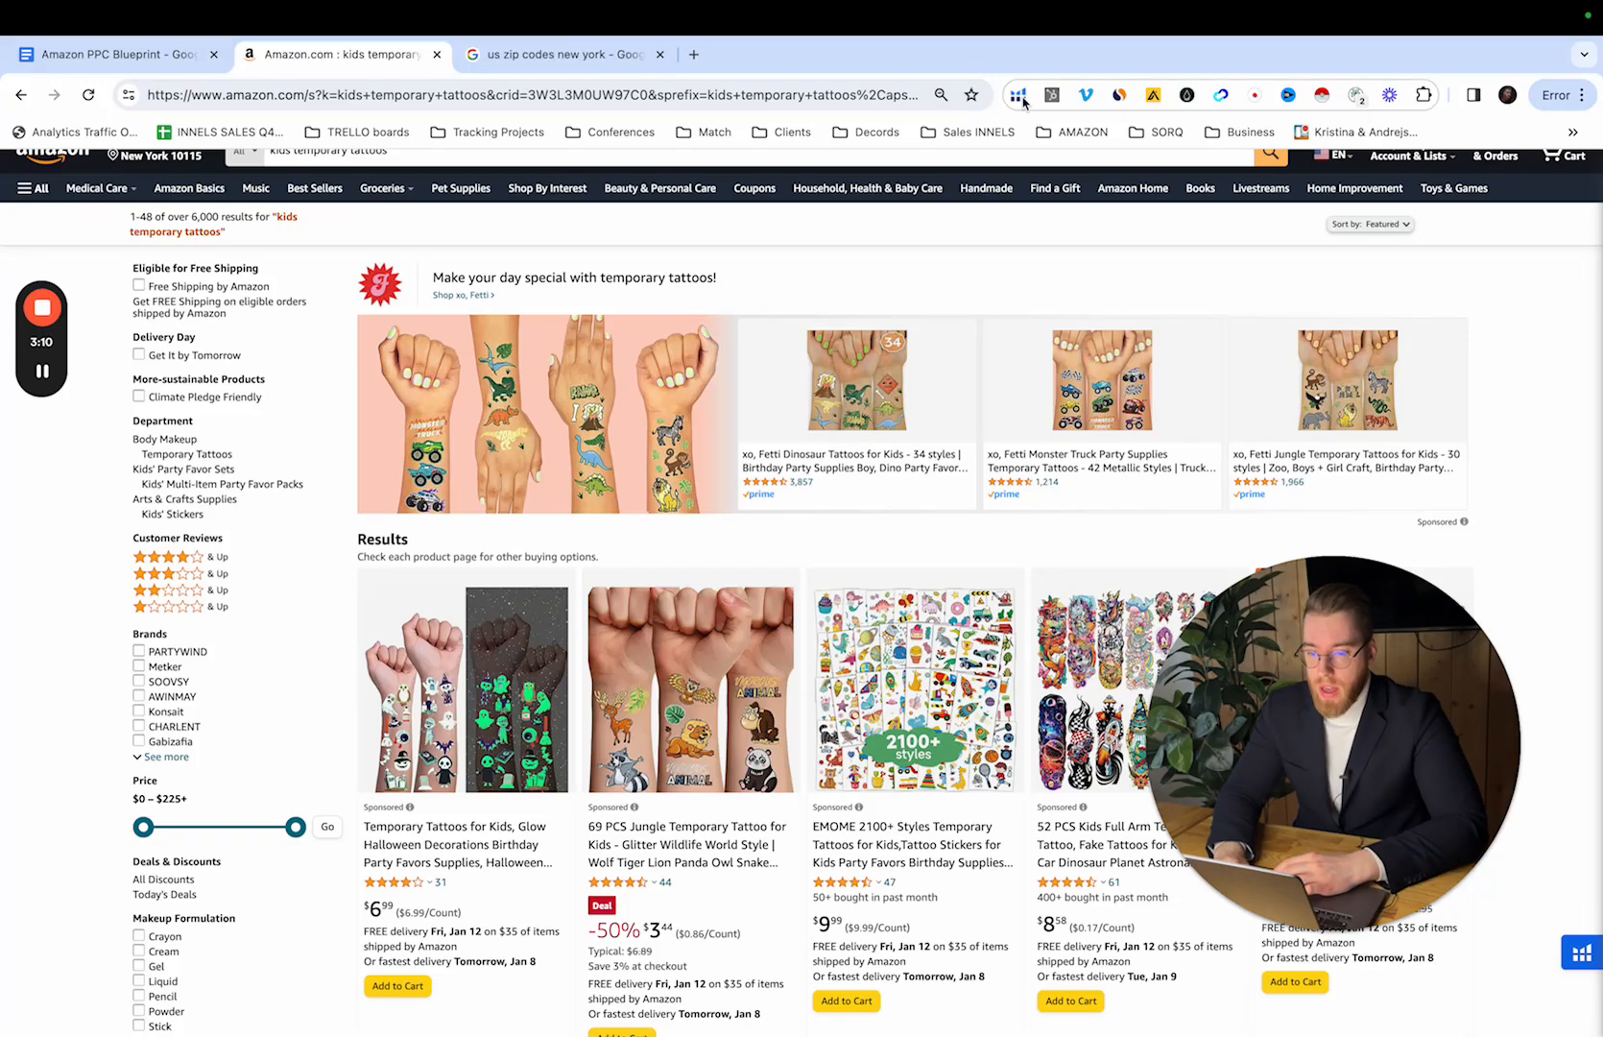
click(1018, 95)
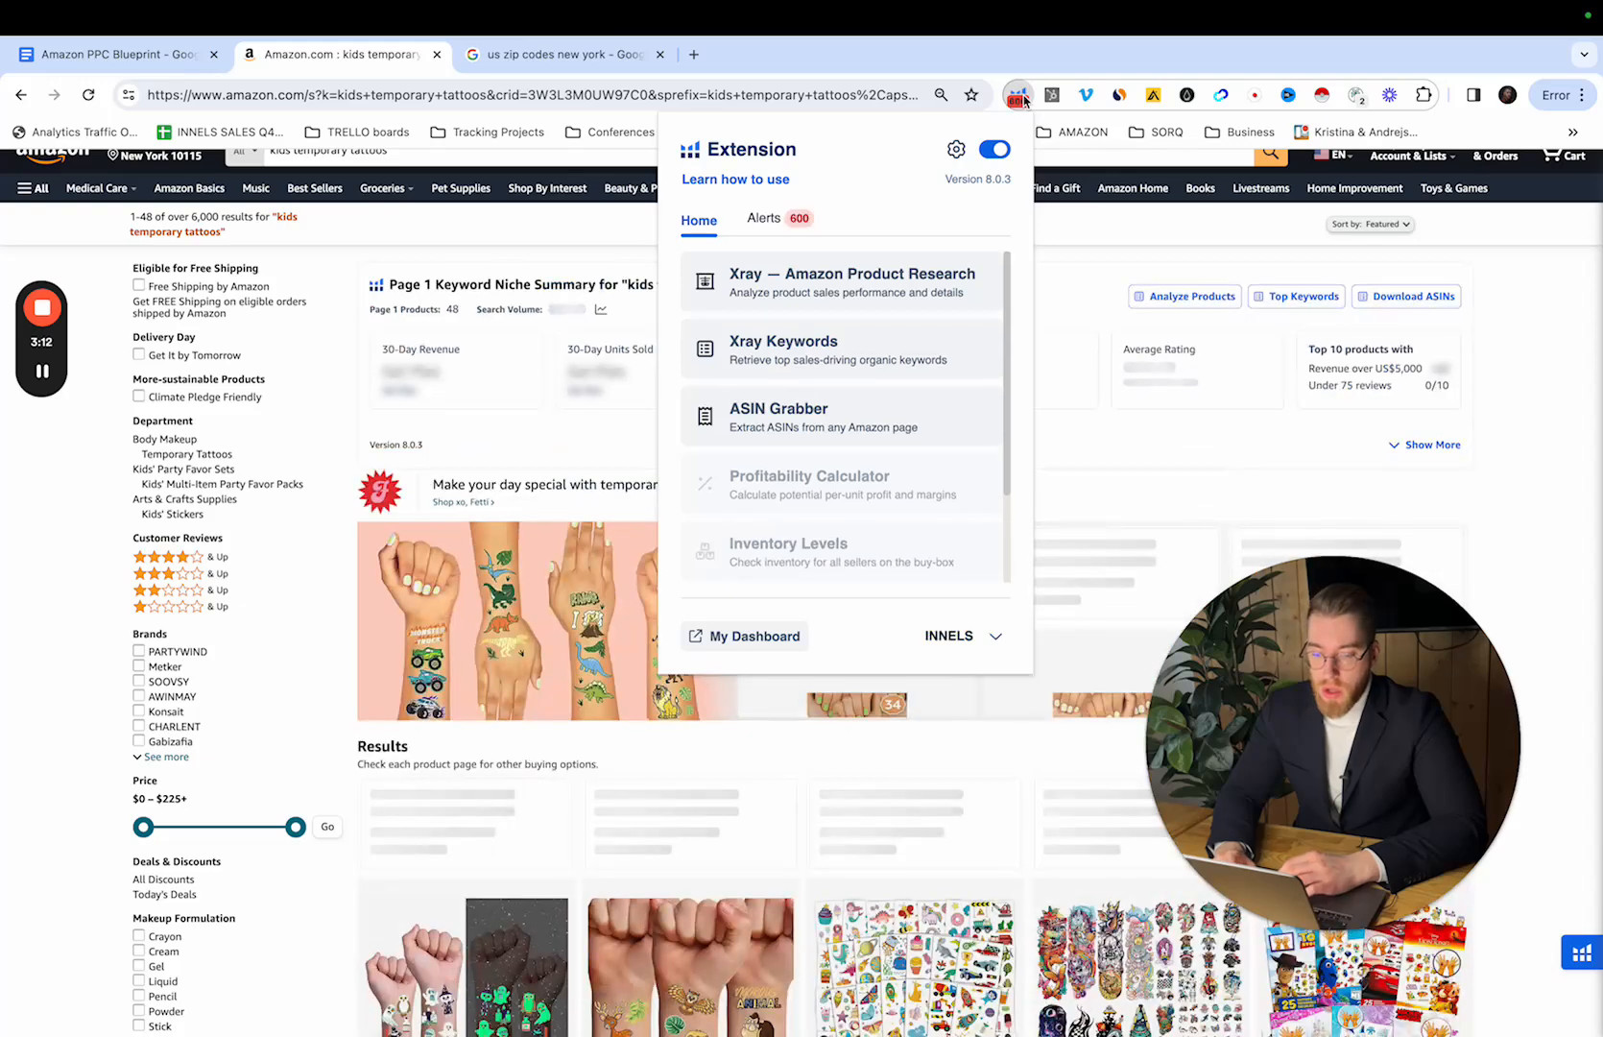
Step: Search Google for "helium 1o chrome" in a new tab and look over the extension download results
click(693, 54)
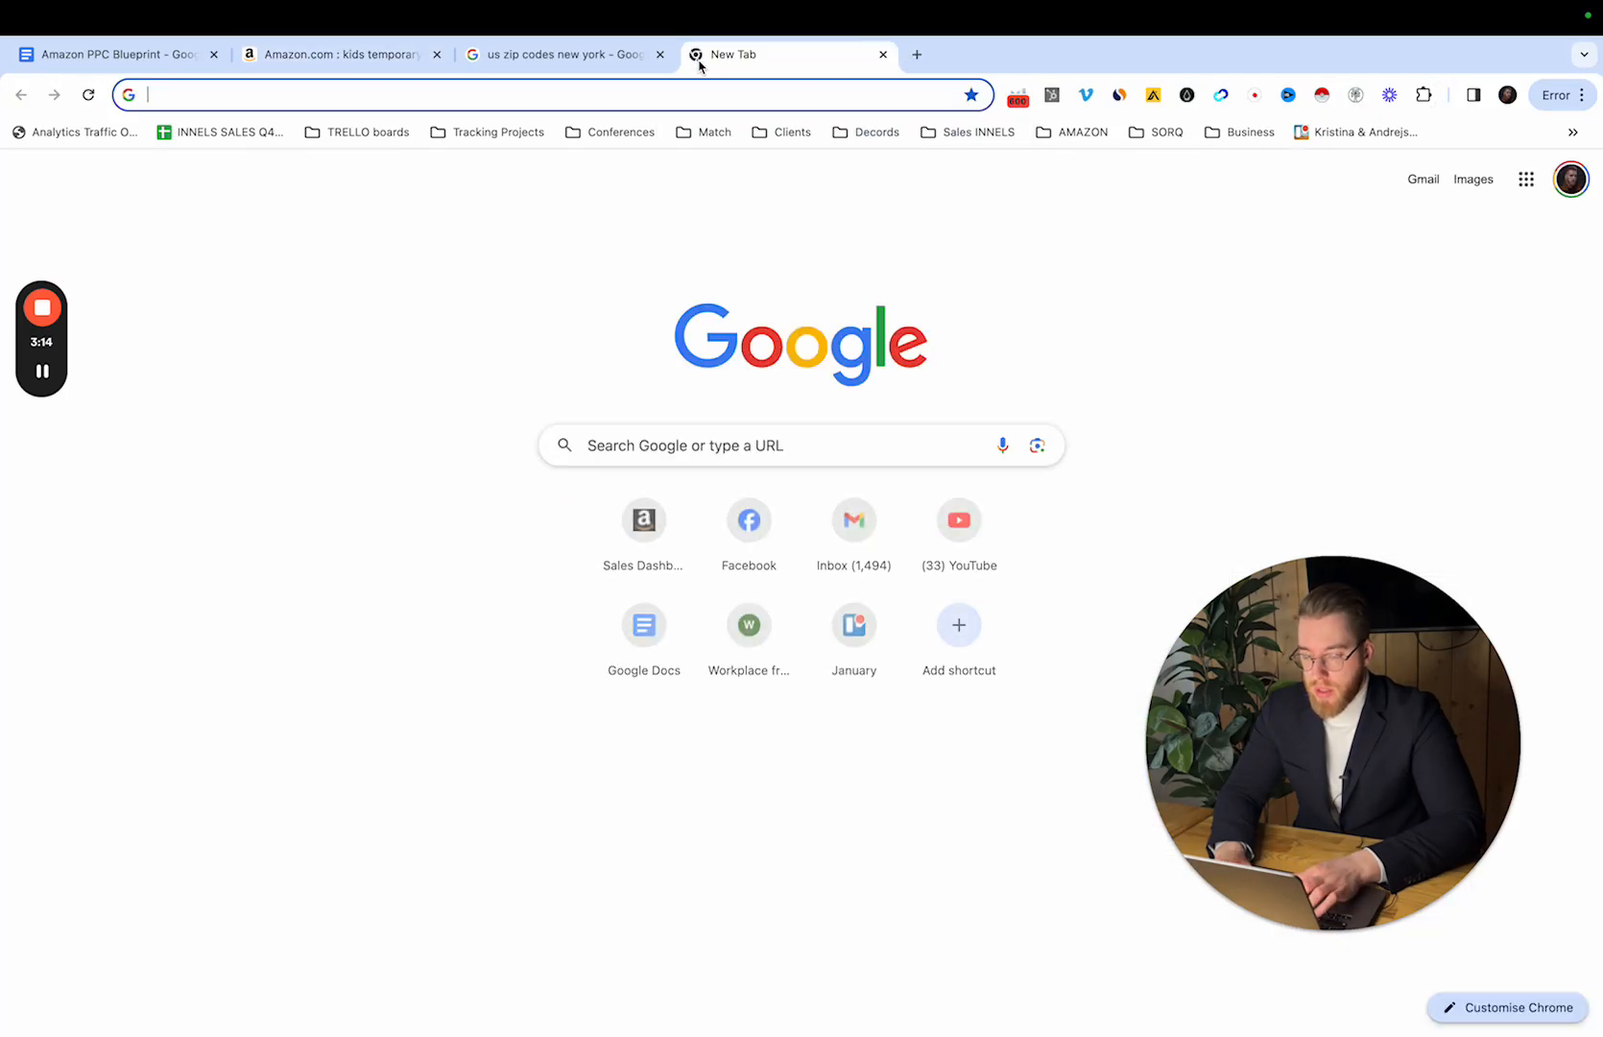
text(helium 1o chrome)
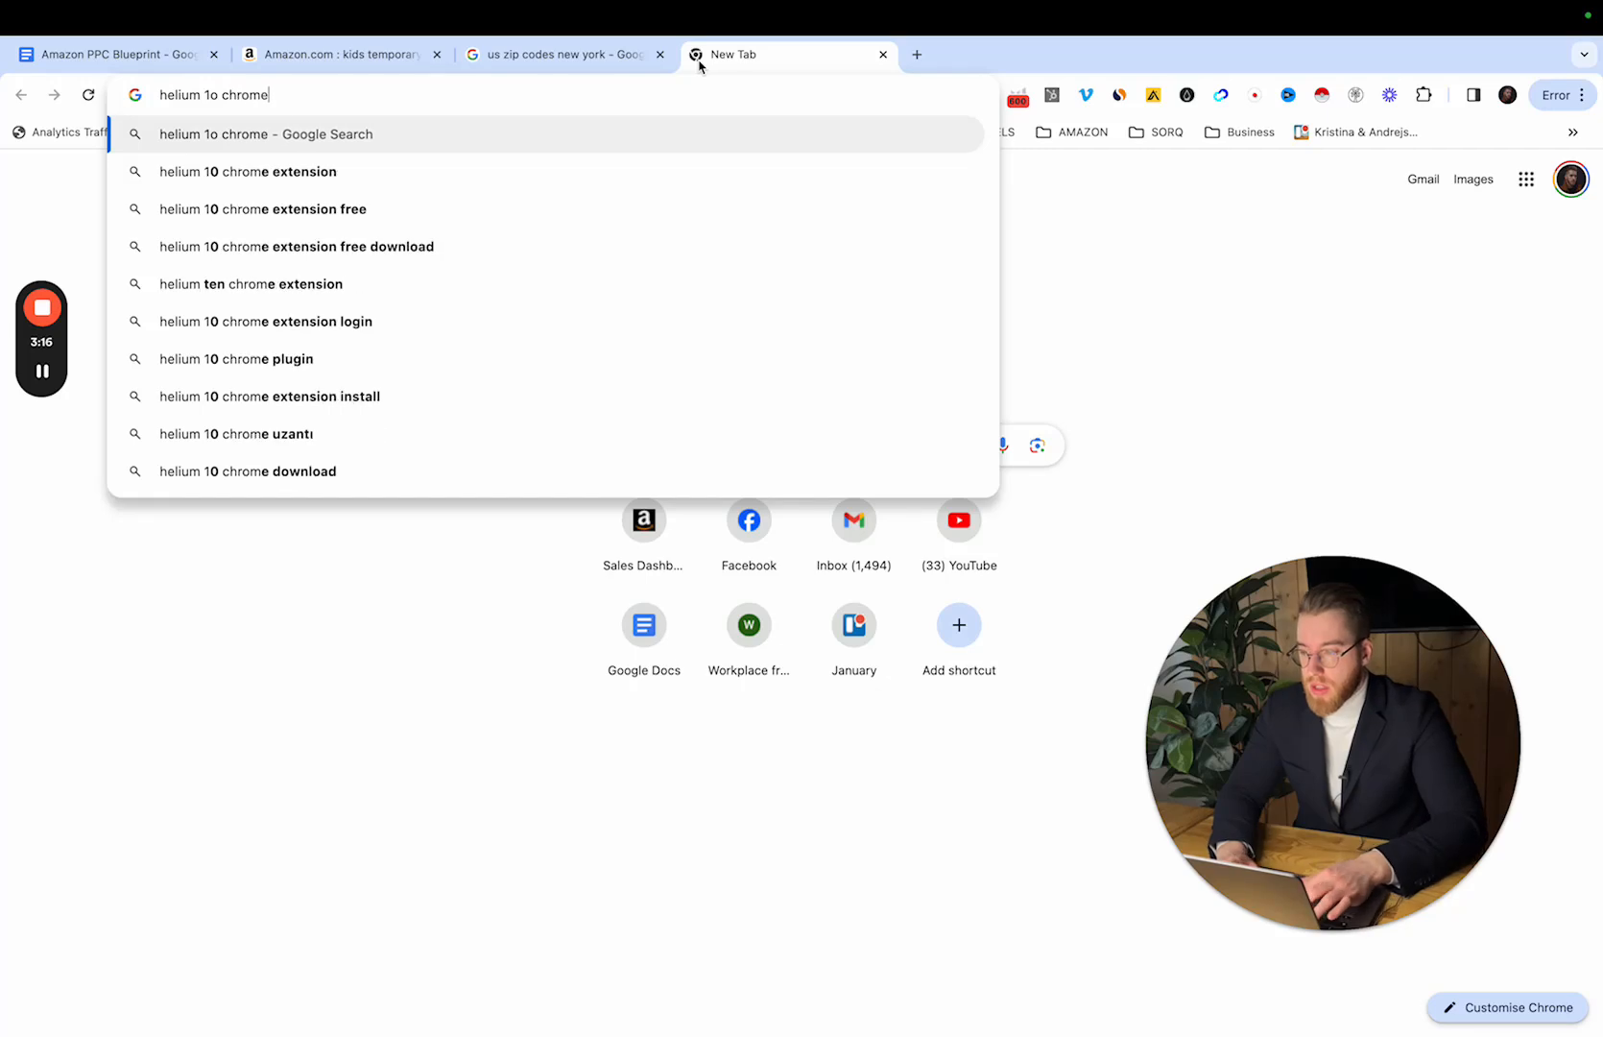
key(Return)
scroll(538, 441, down, 2)
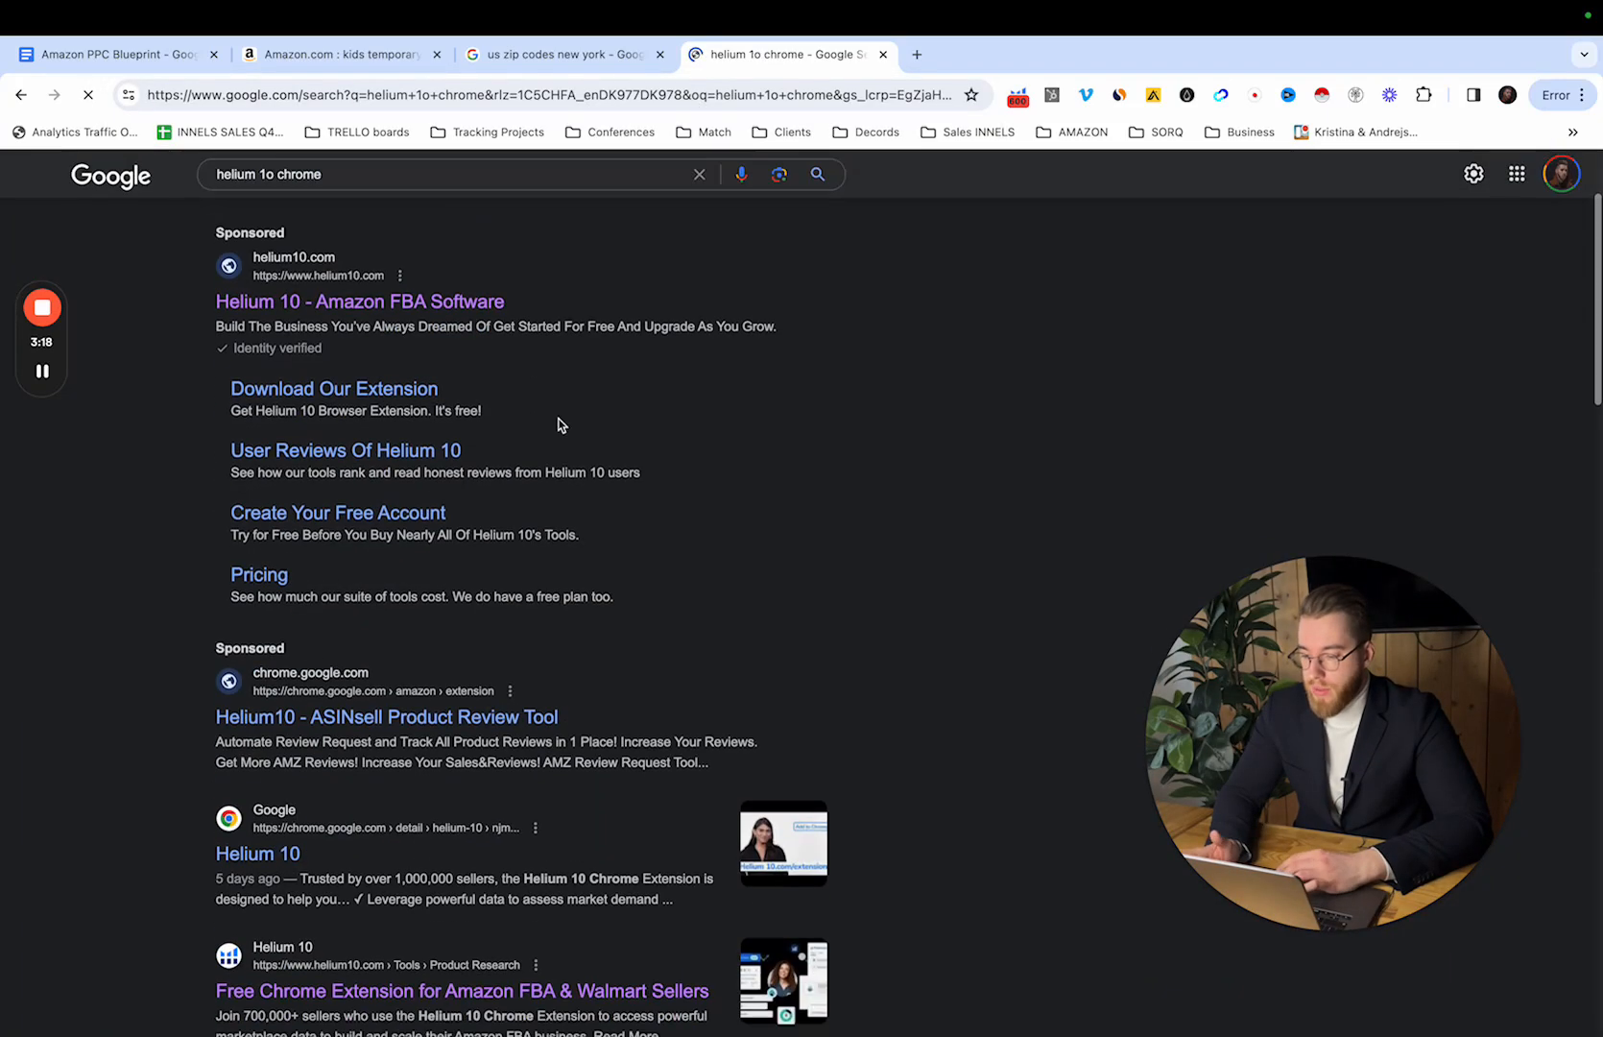
Step: Close the New York zip codes search and return to the Amazon results page
click(670, 54)
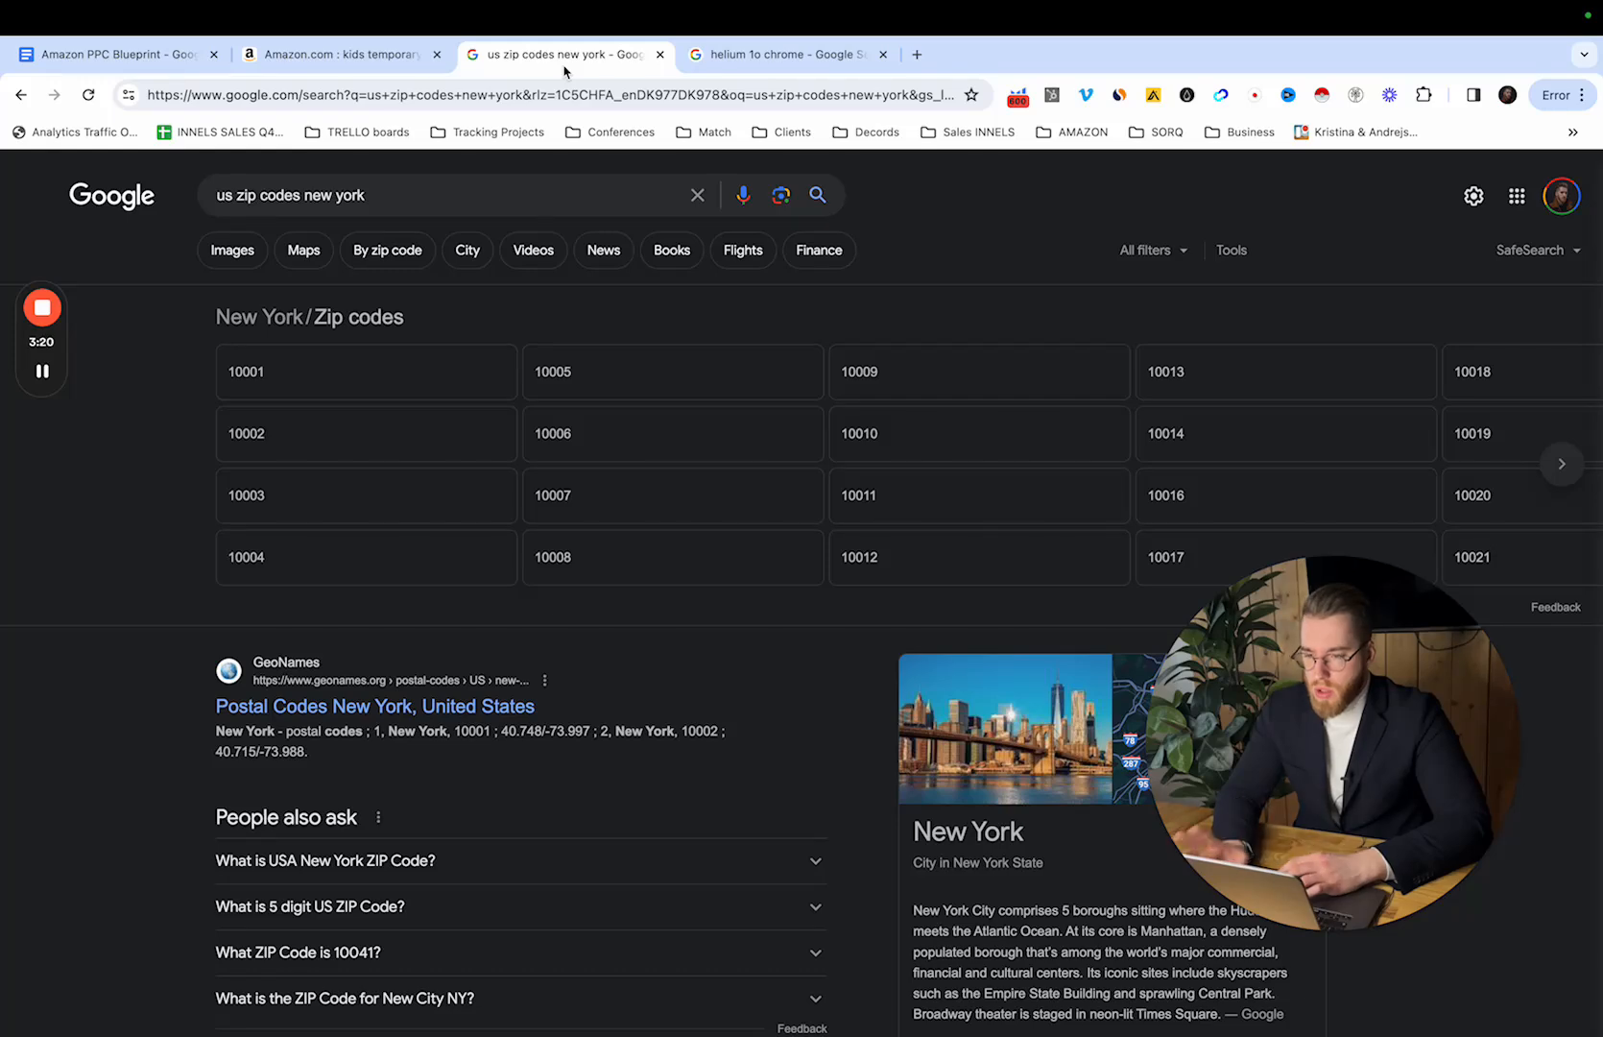
click(317, 54)
click(659, 55)
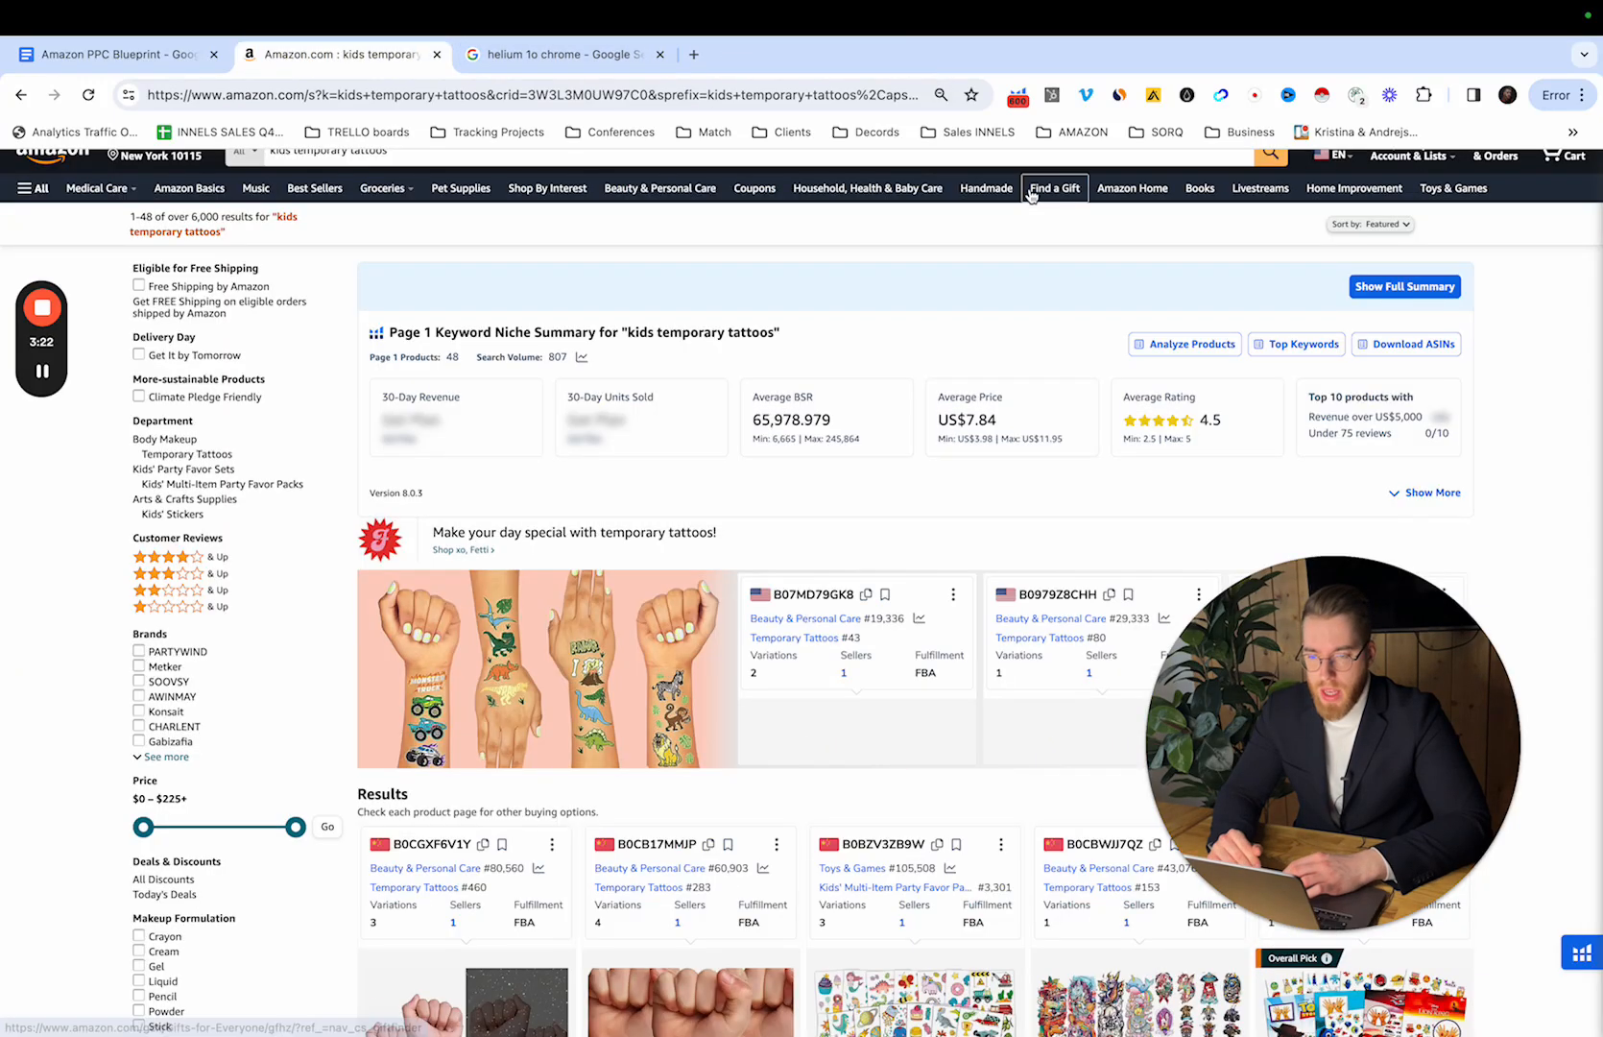
Step: View the Helium 10 Xray product research for the kids temporary tattoos results, and close it
click(1018, 96)
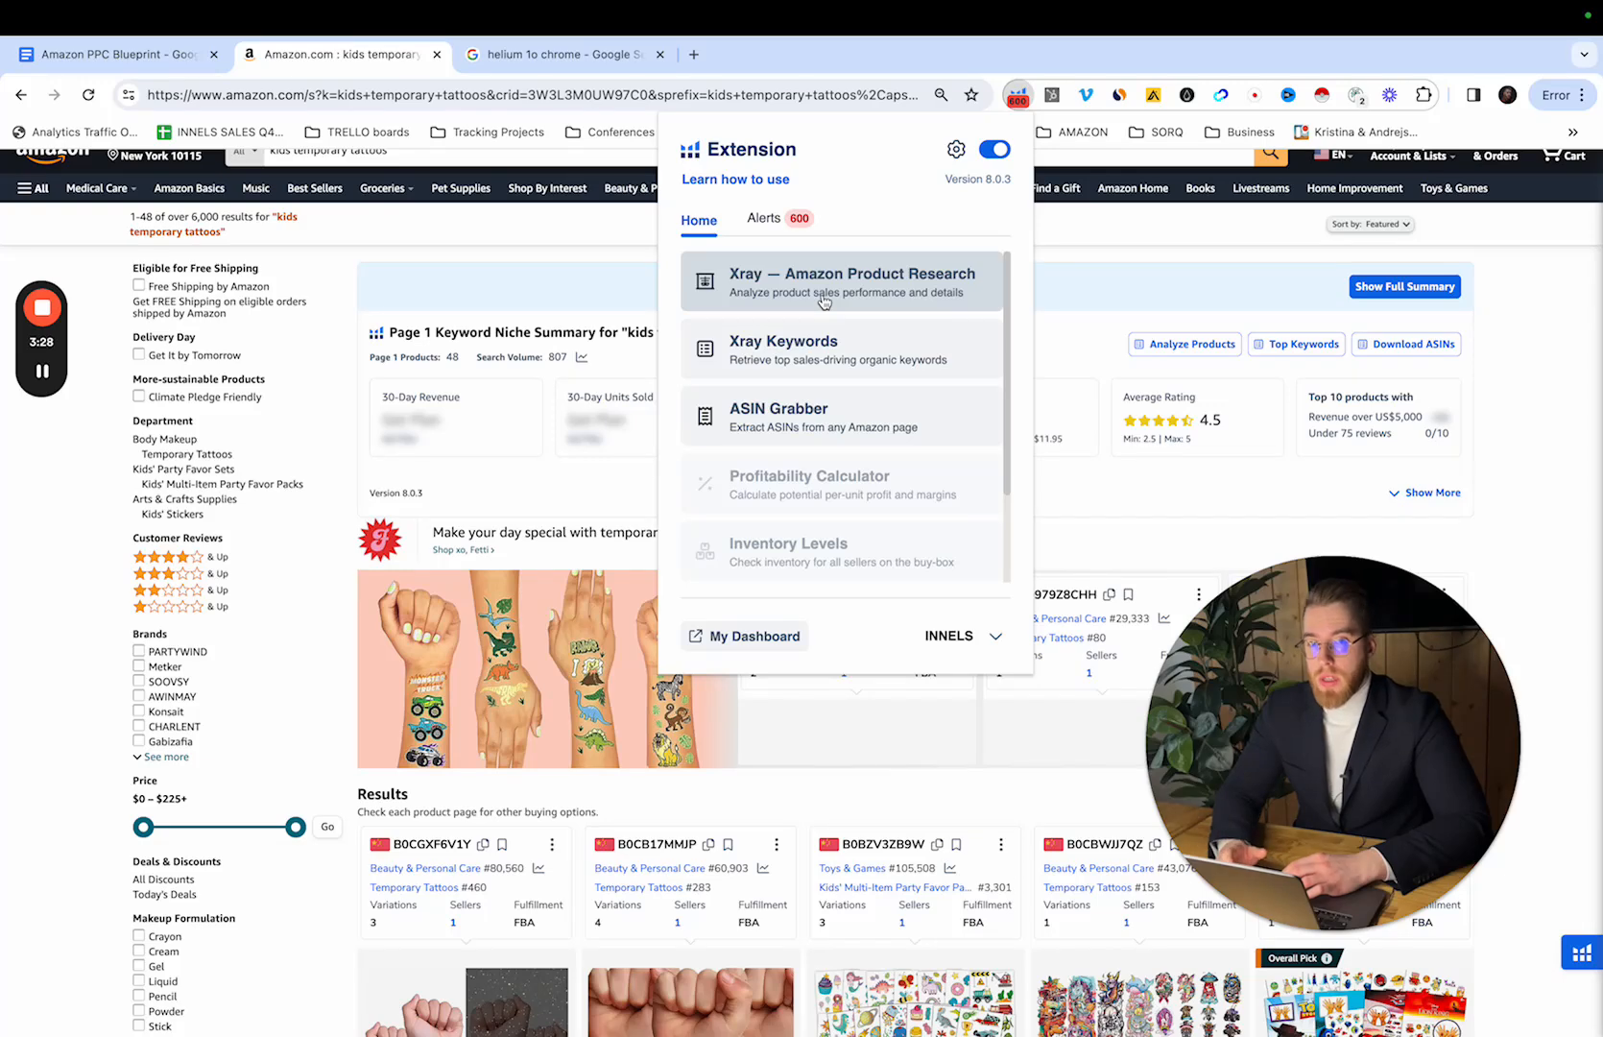
click(824, 302)
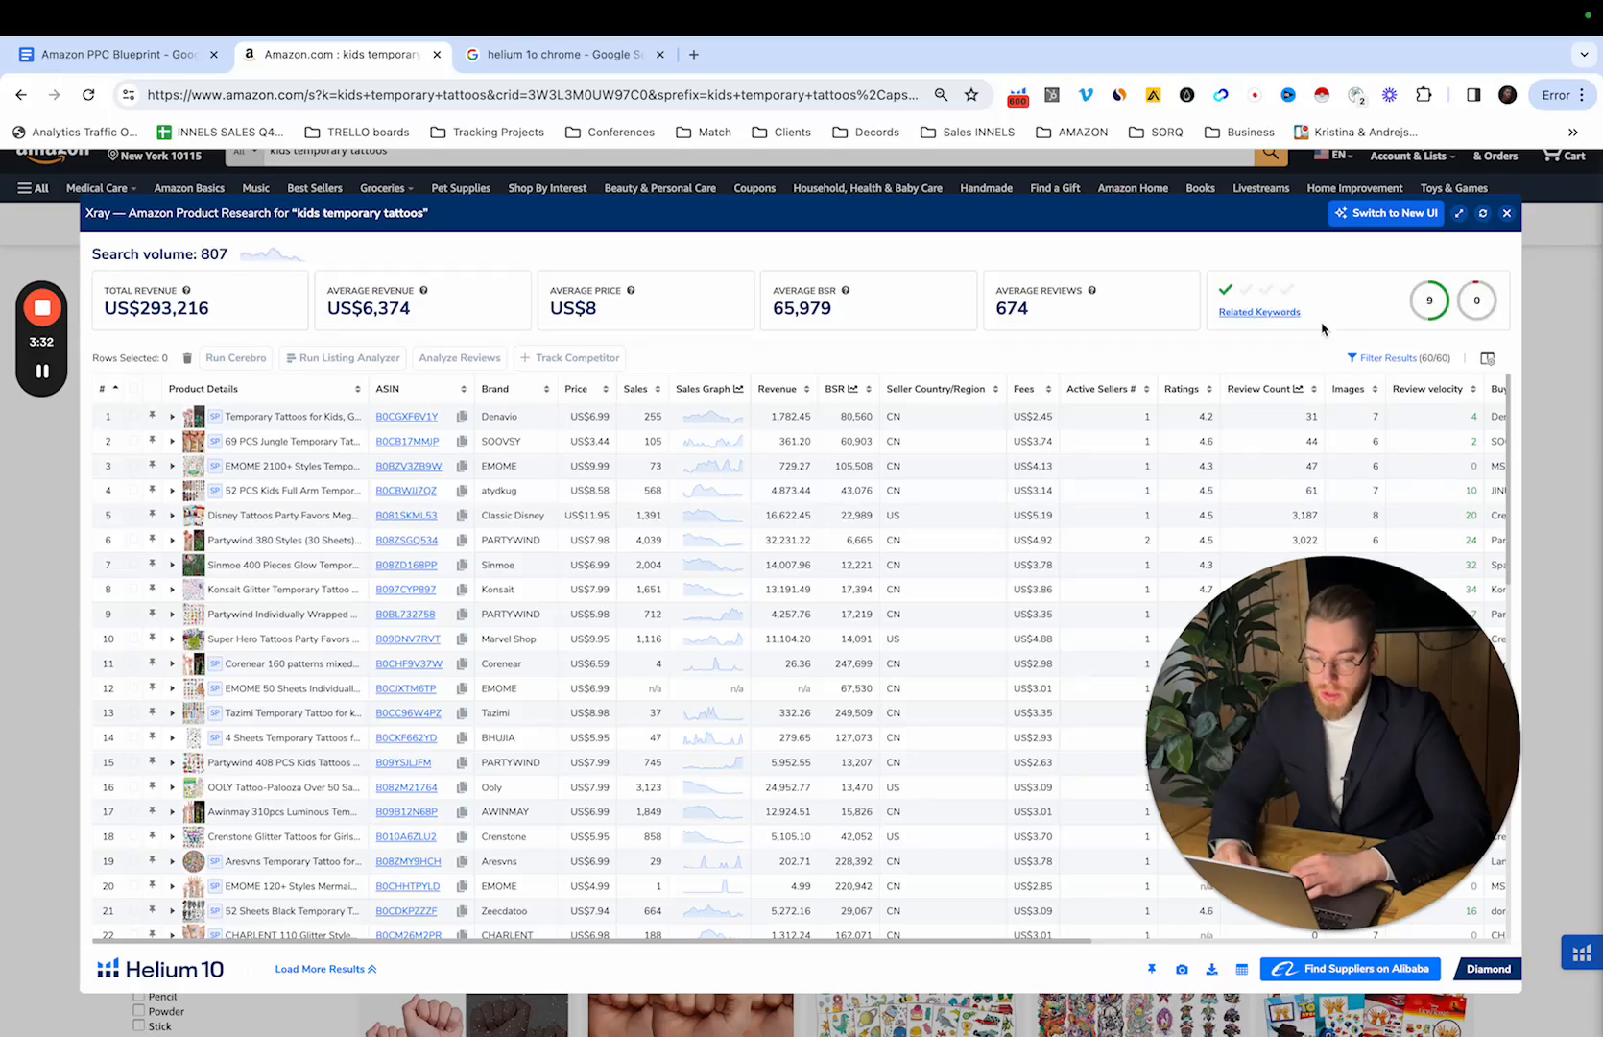
click(1504, 213)
Step: Compare the sponsored and organic kids temporary tattoo listings, including their Helium 10 category ranks, prices and monthly purchases
scroll(1234, 420, down, 5)
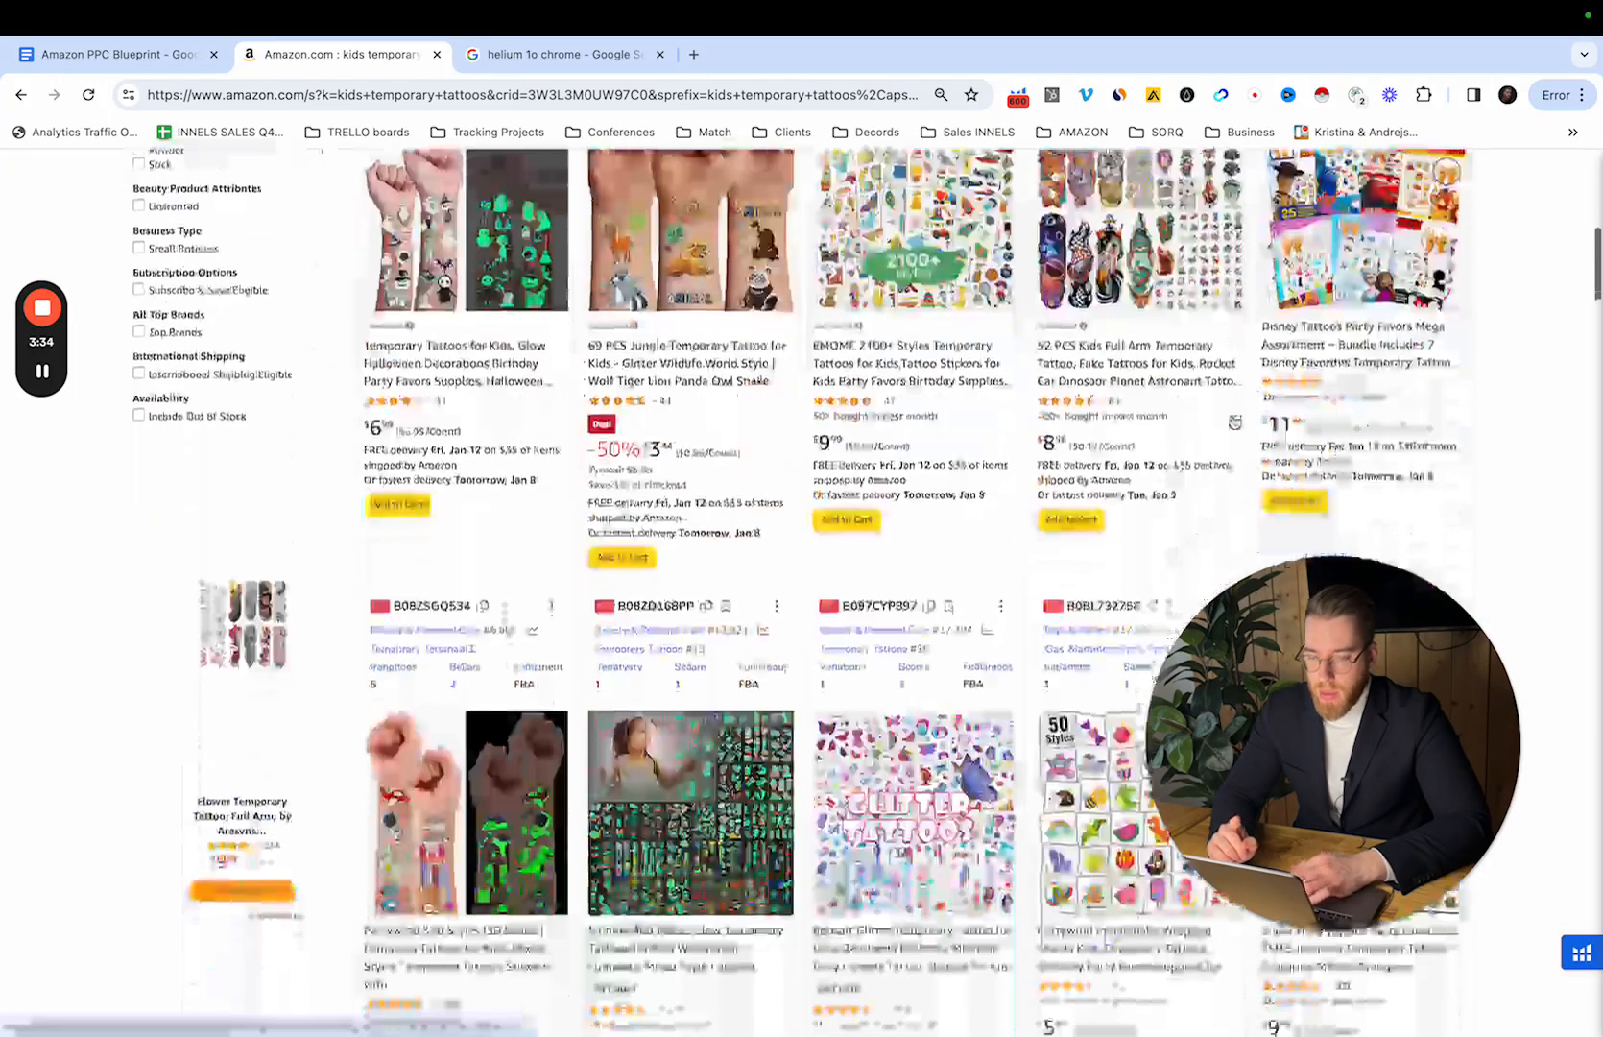
scroll(1233, 421, up, 1)
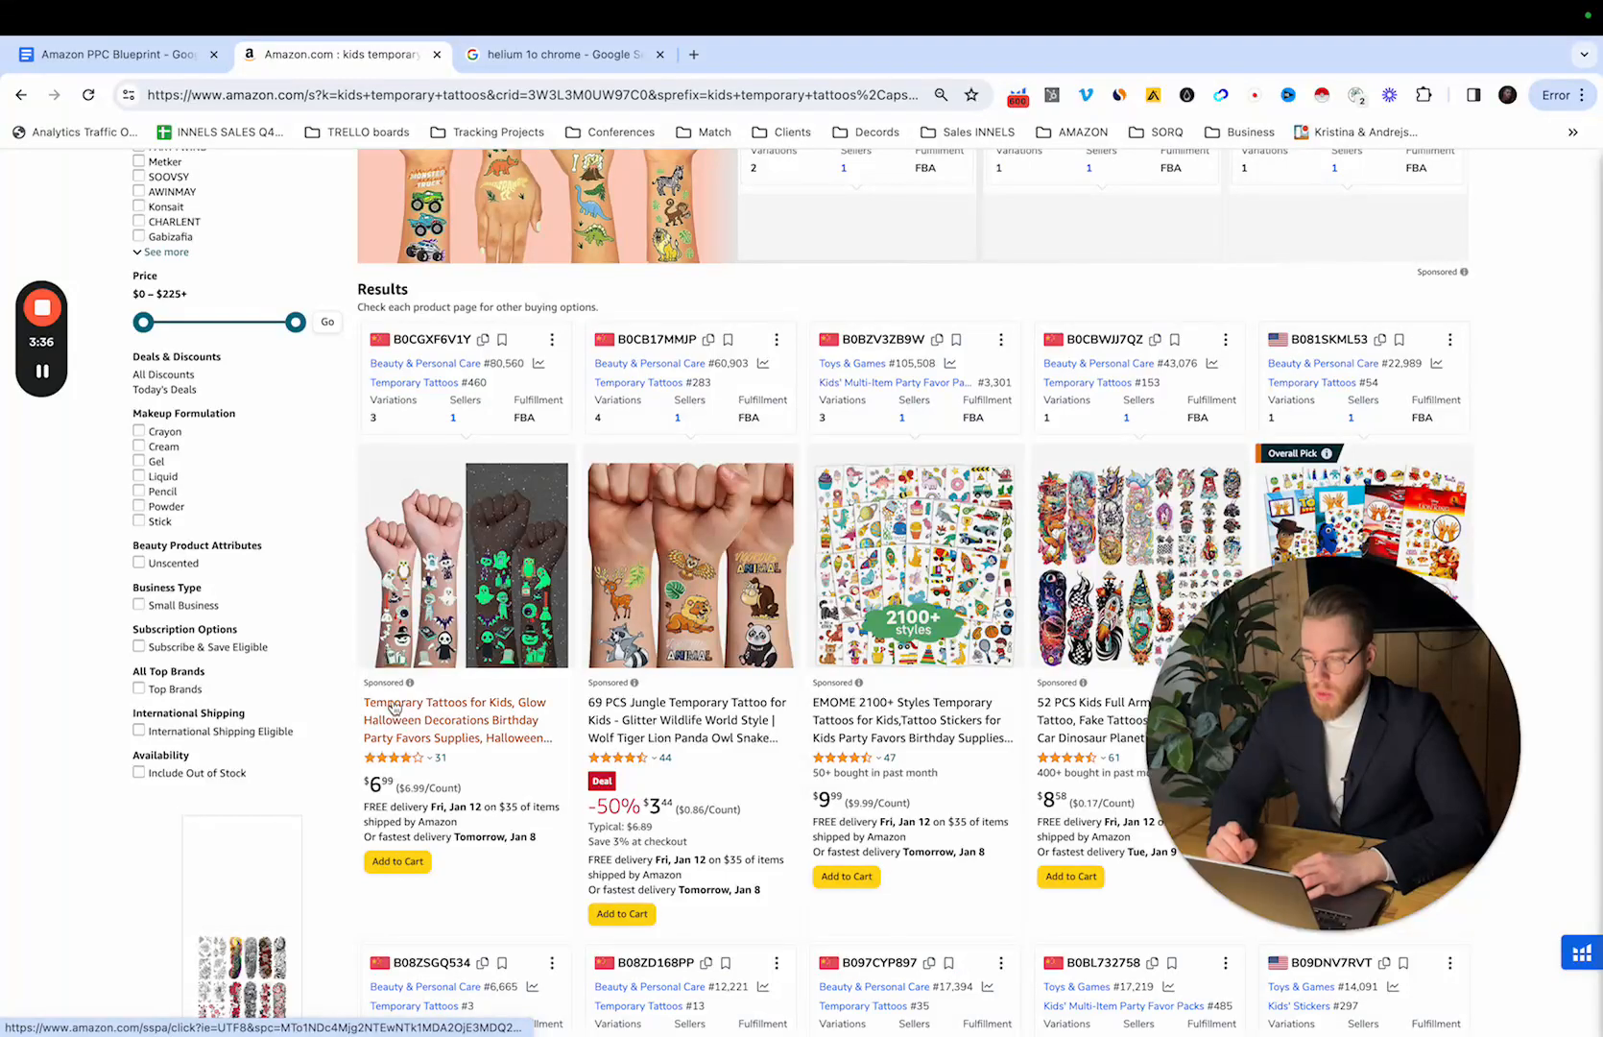
scroll(721, 674, down, 3)
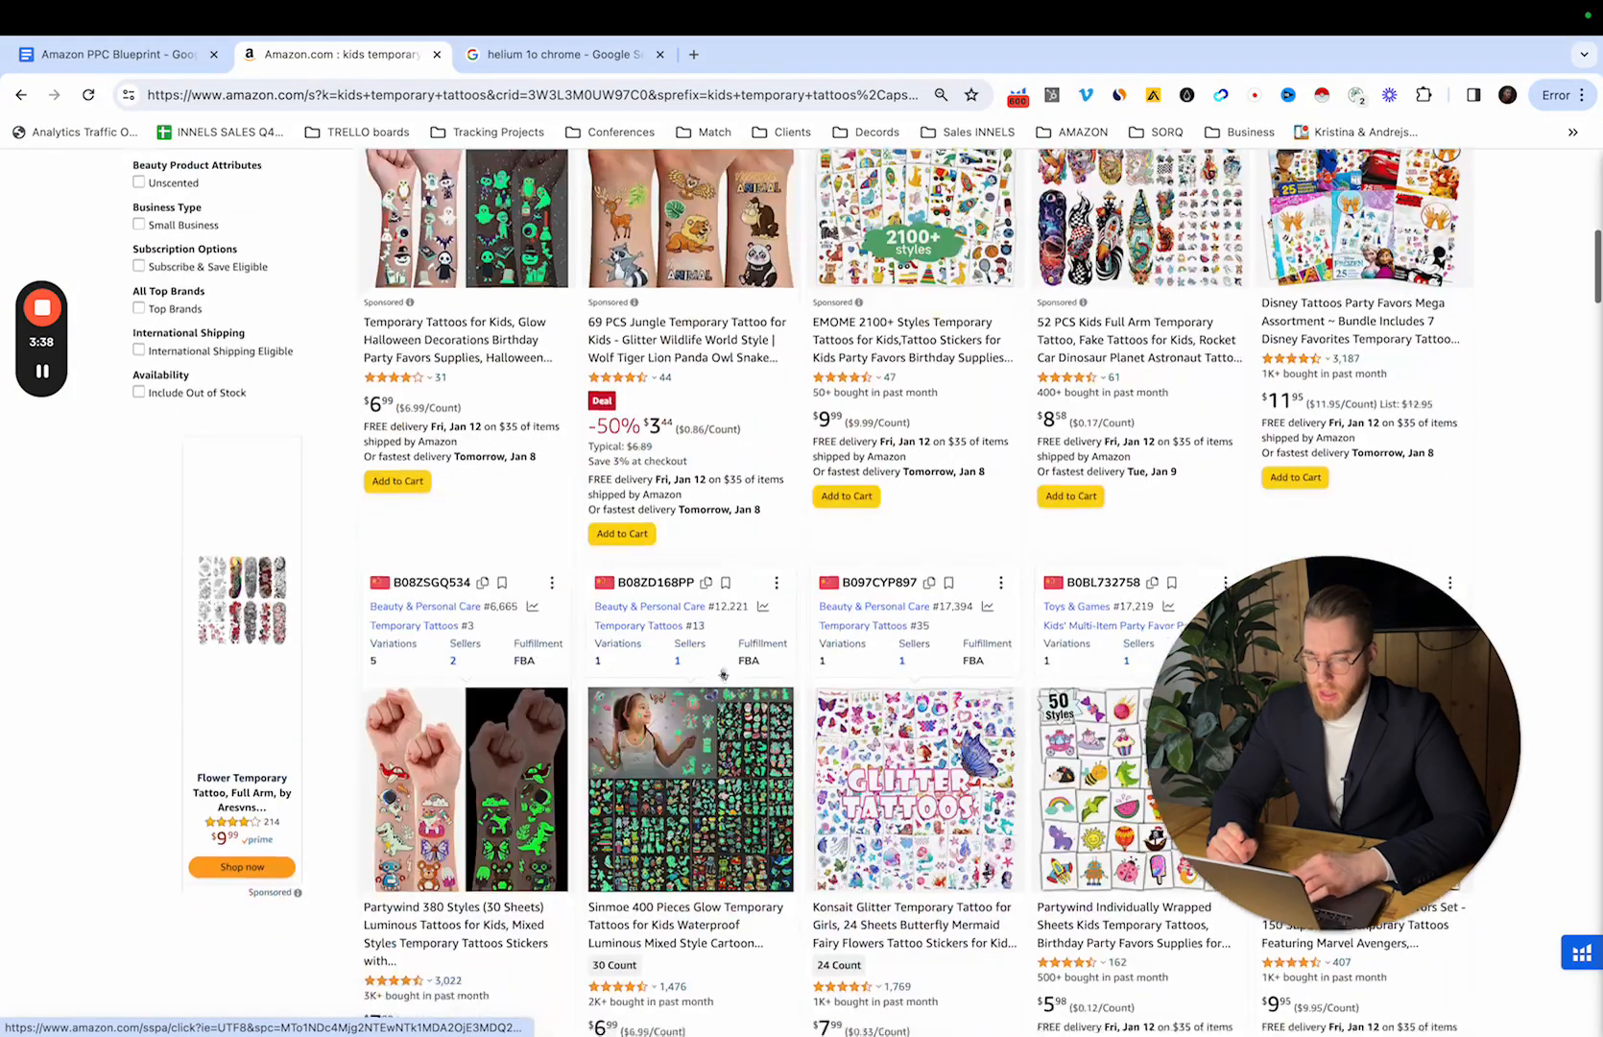
scroll(722, 674, up, 3)
scroll(722, 673, down, 1)
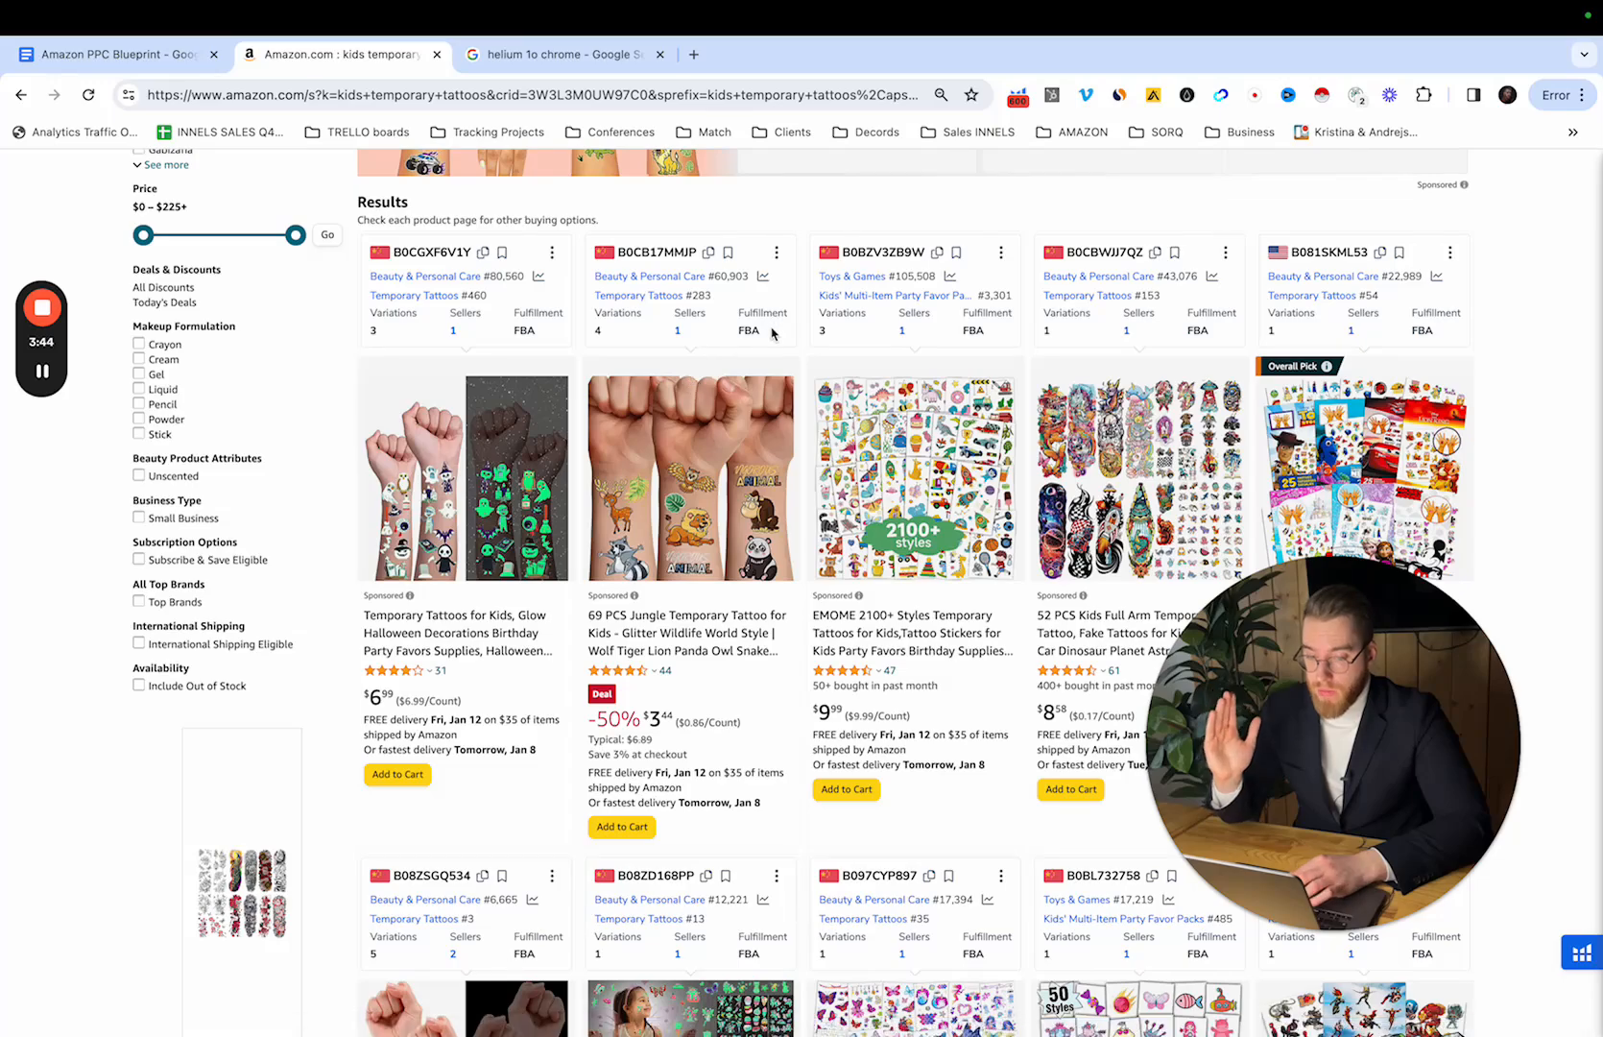
scroll(766, 333, up, 1)
scroll(766, 338, down, 9)
scroll(463, 459, up, 1)
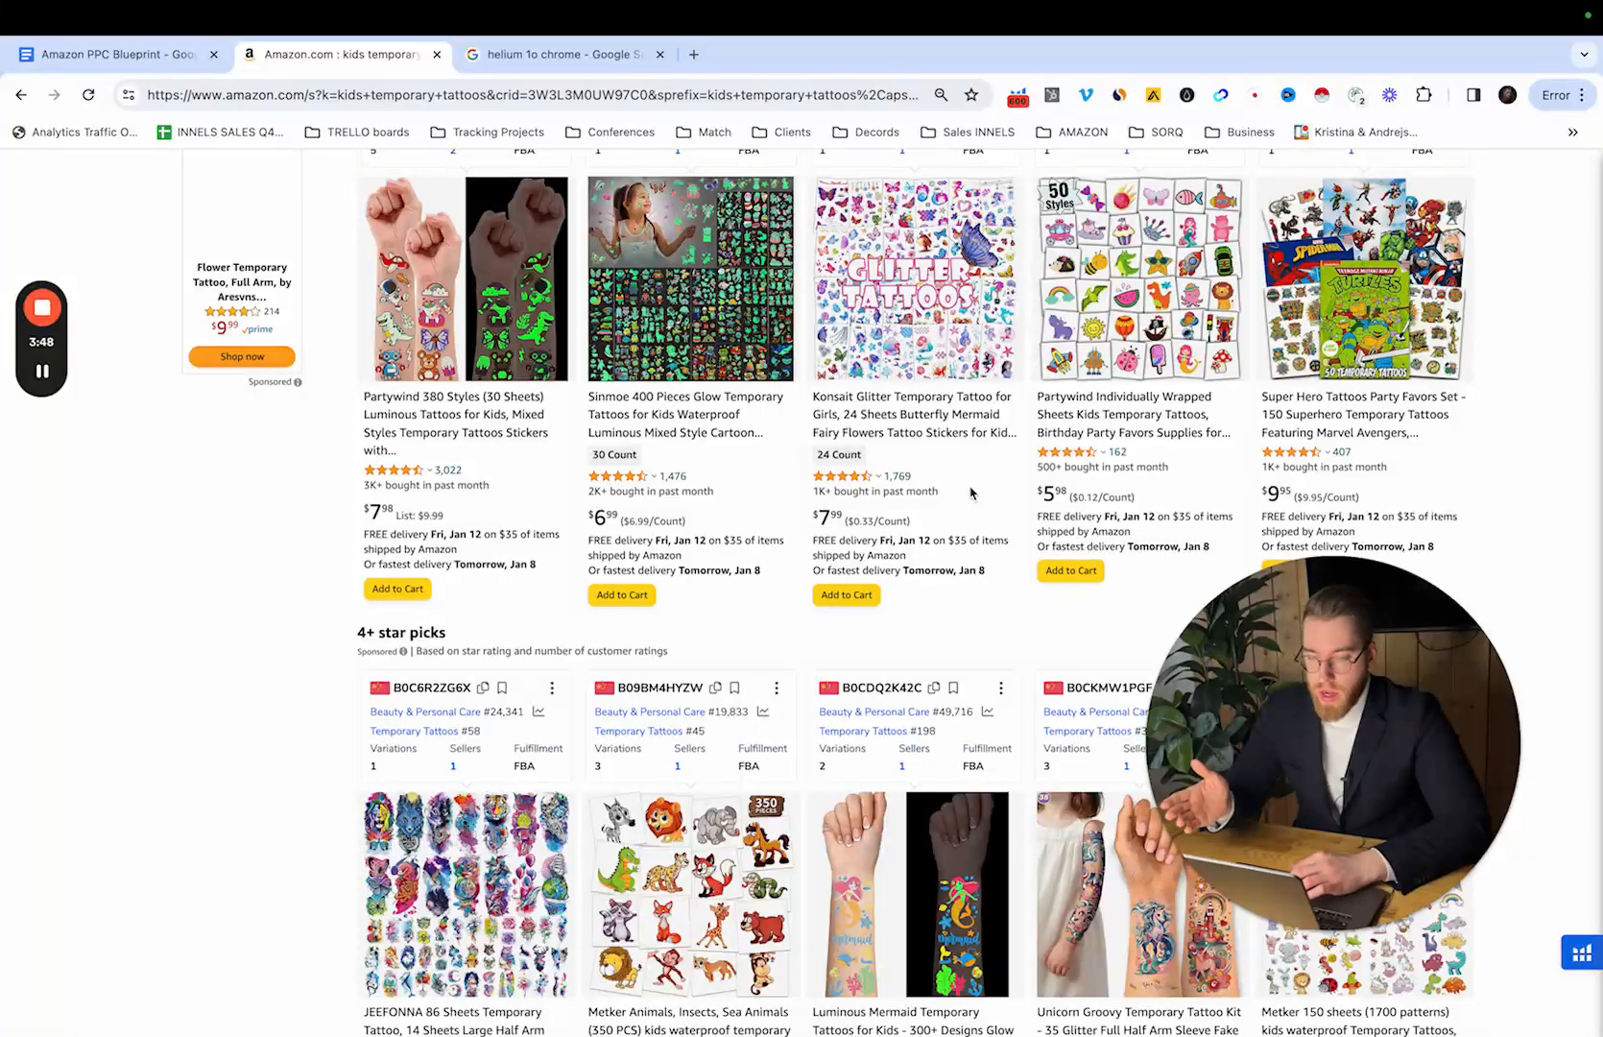
scroll(969, 493, up, 1)
scroll(970, 494, up, 5)
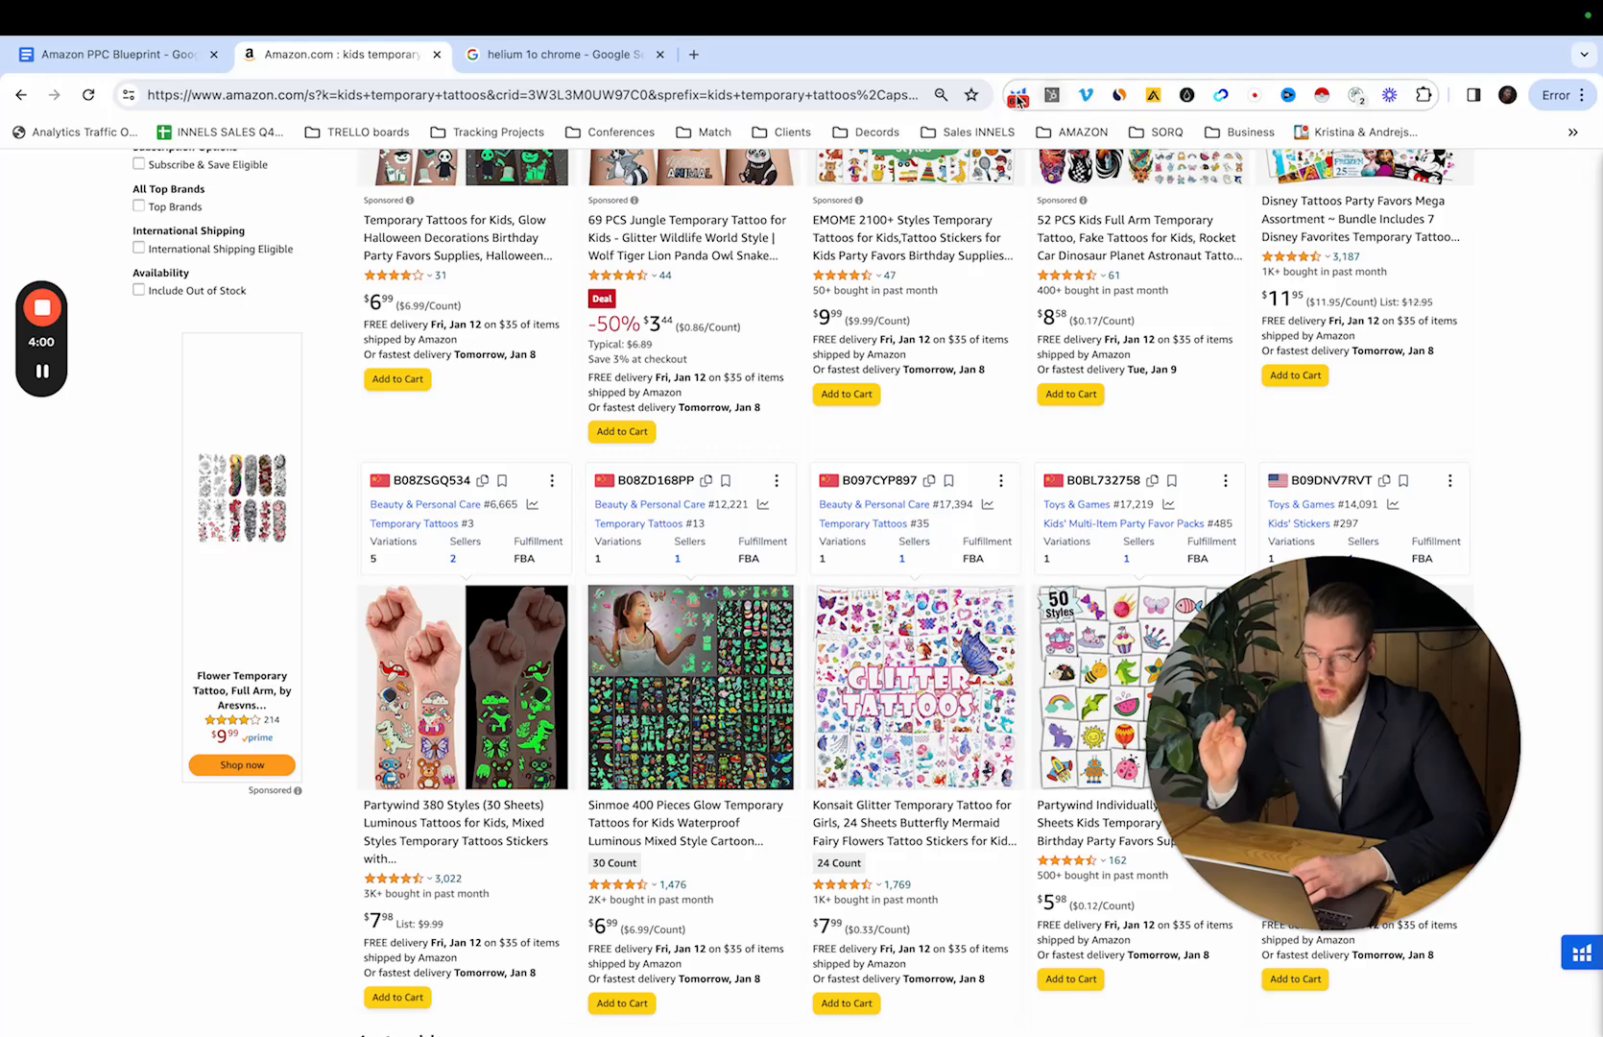
Step: Run the Helium 10 Xray product research again on the kids temporary tattoos results
click(1016, 94)
click(807, 273)
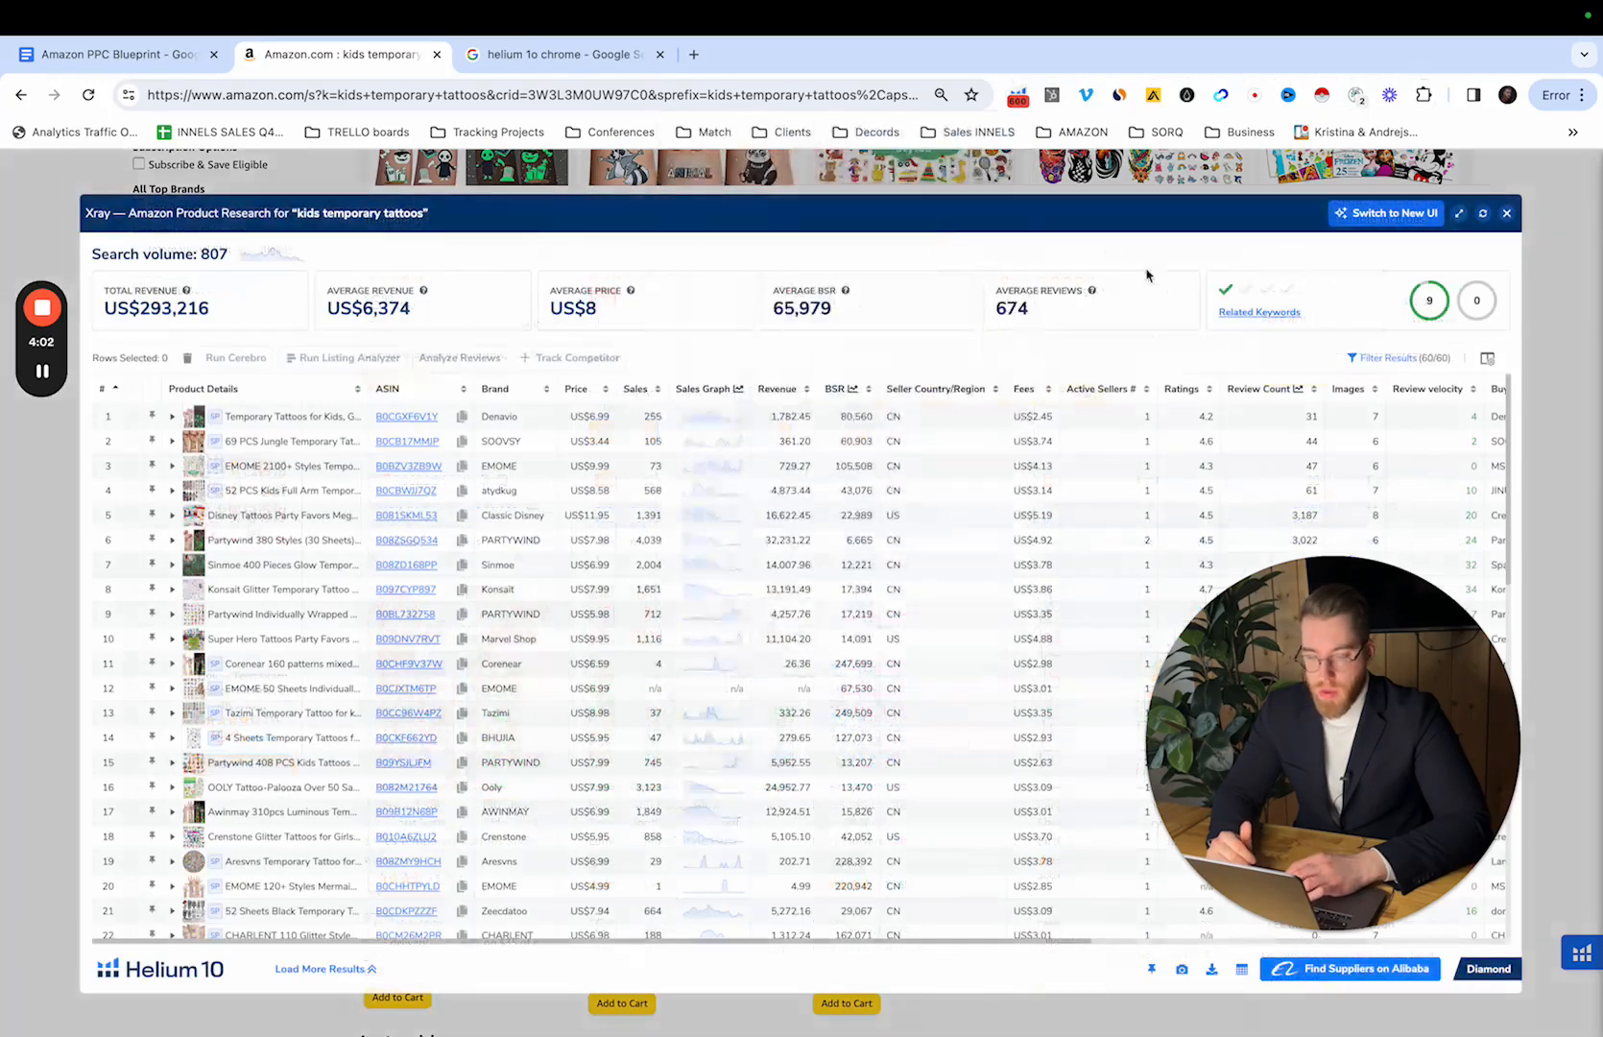
Step: Load more products into the Xray results for kids temporary tattoos
click(321, 971)
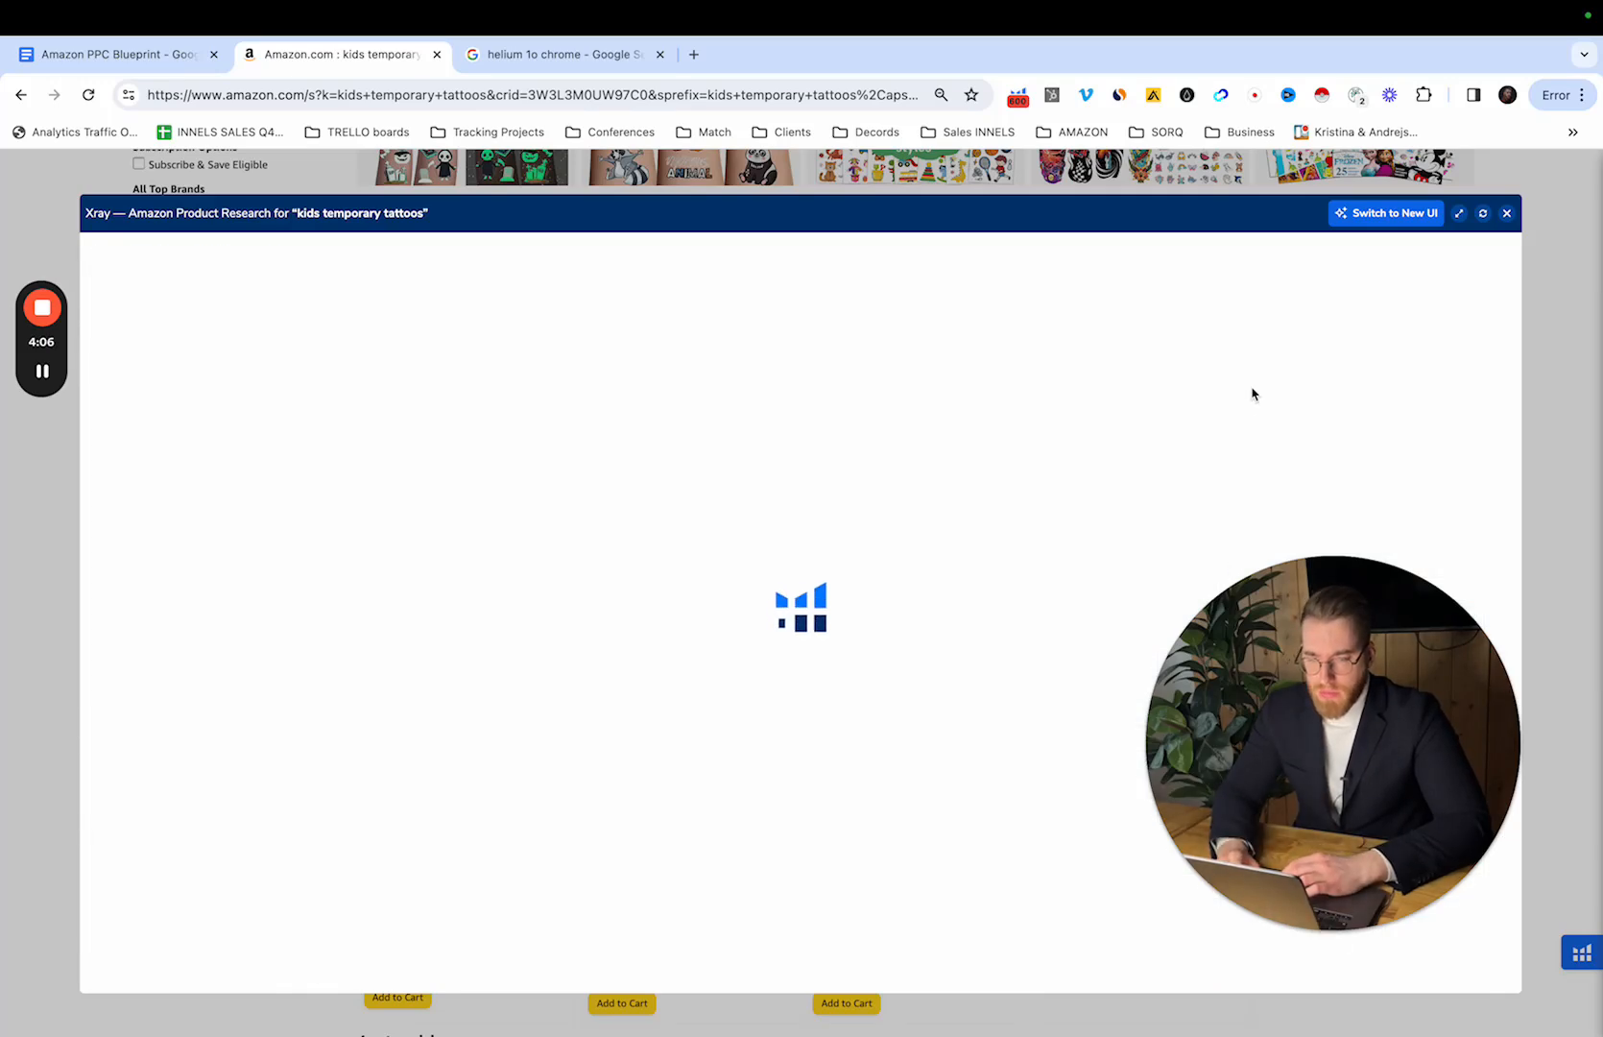
drag(1316, 811, 1355, 811)
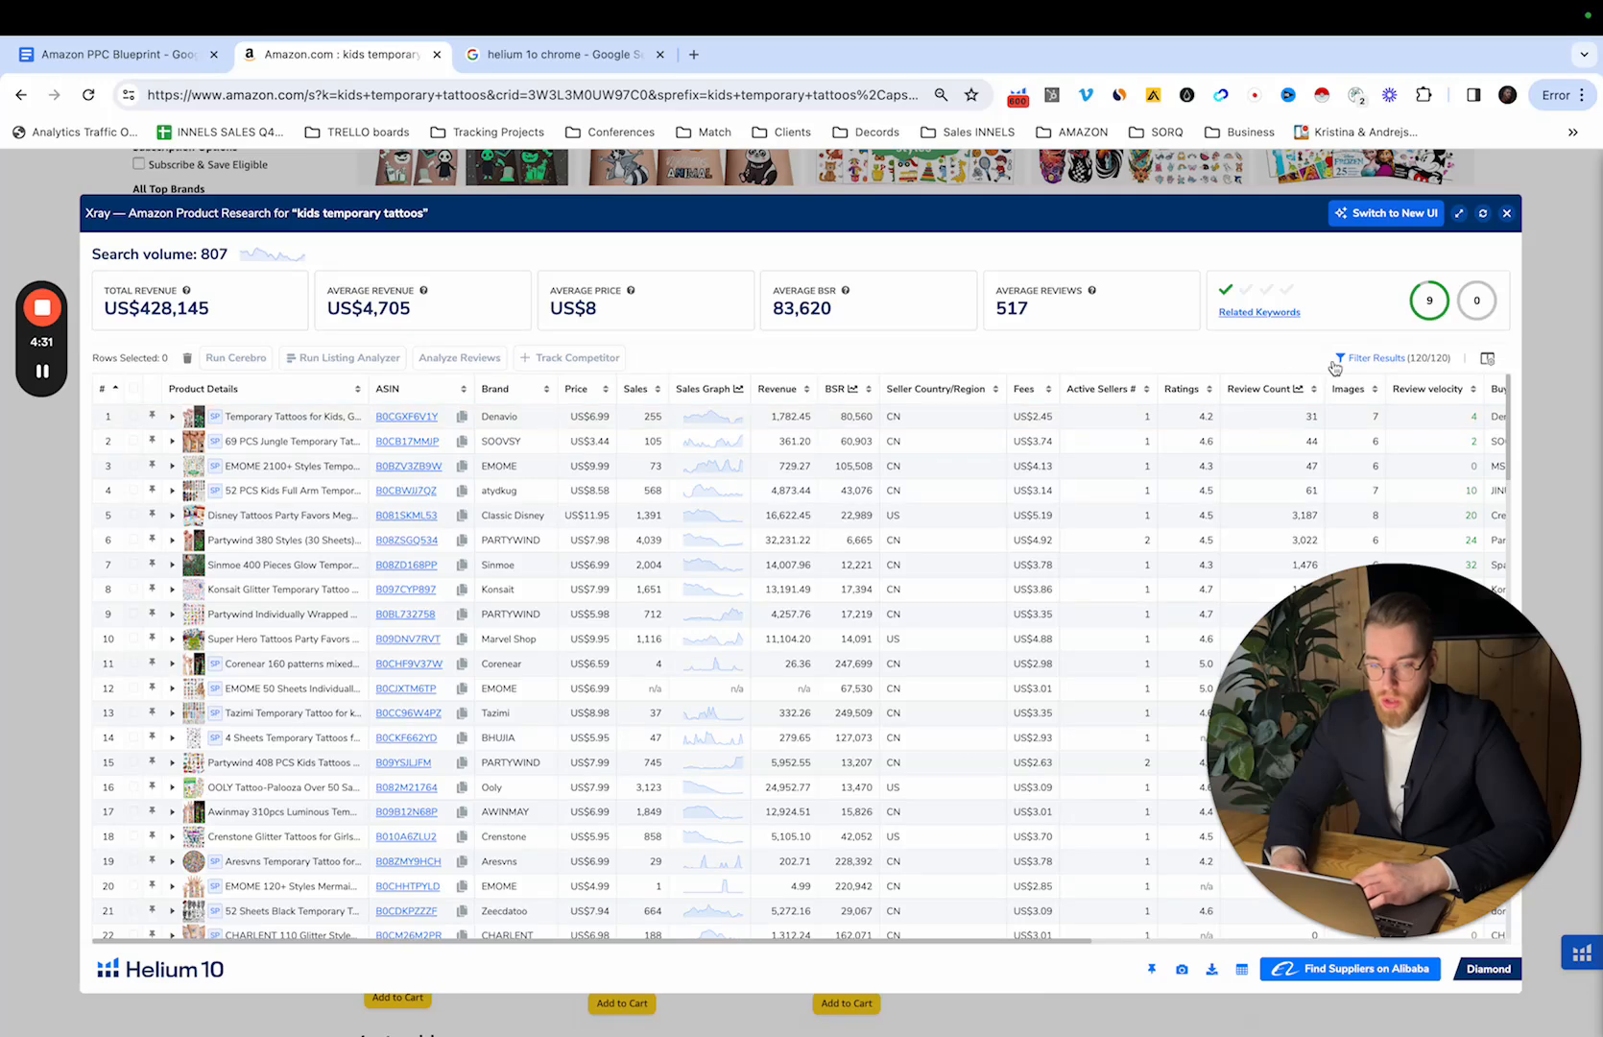
Step: Filter the Xray results to hide sponsored products, leaving only the organic listings
click(1366, 359)
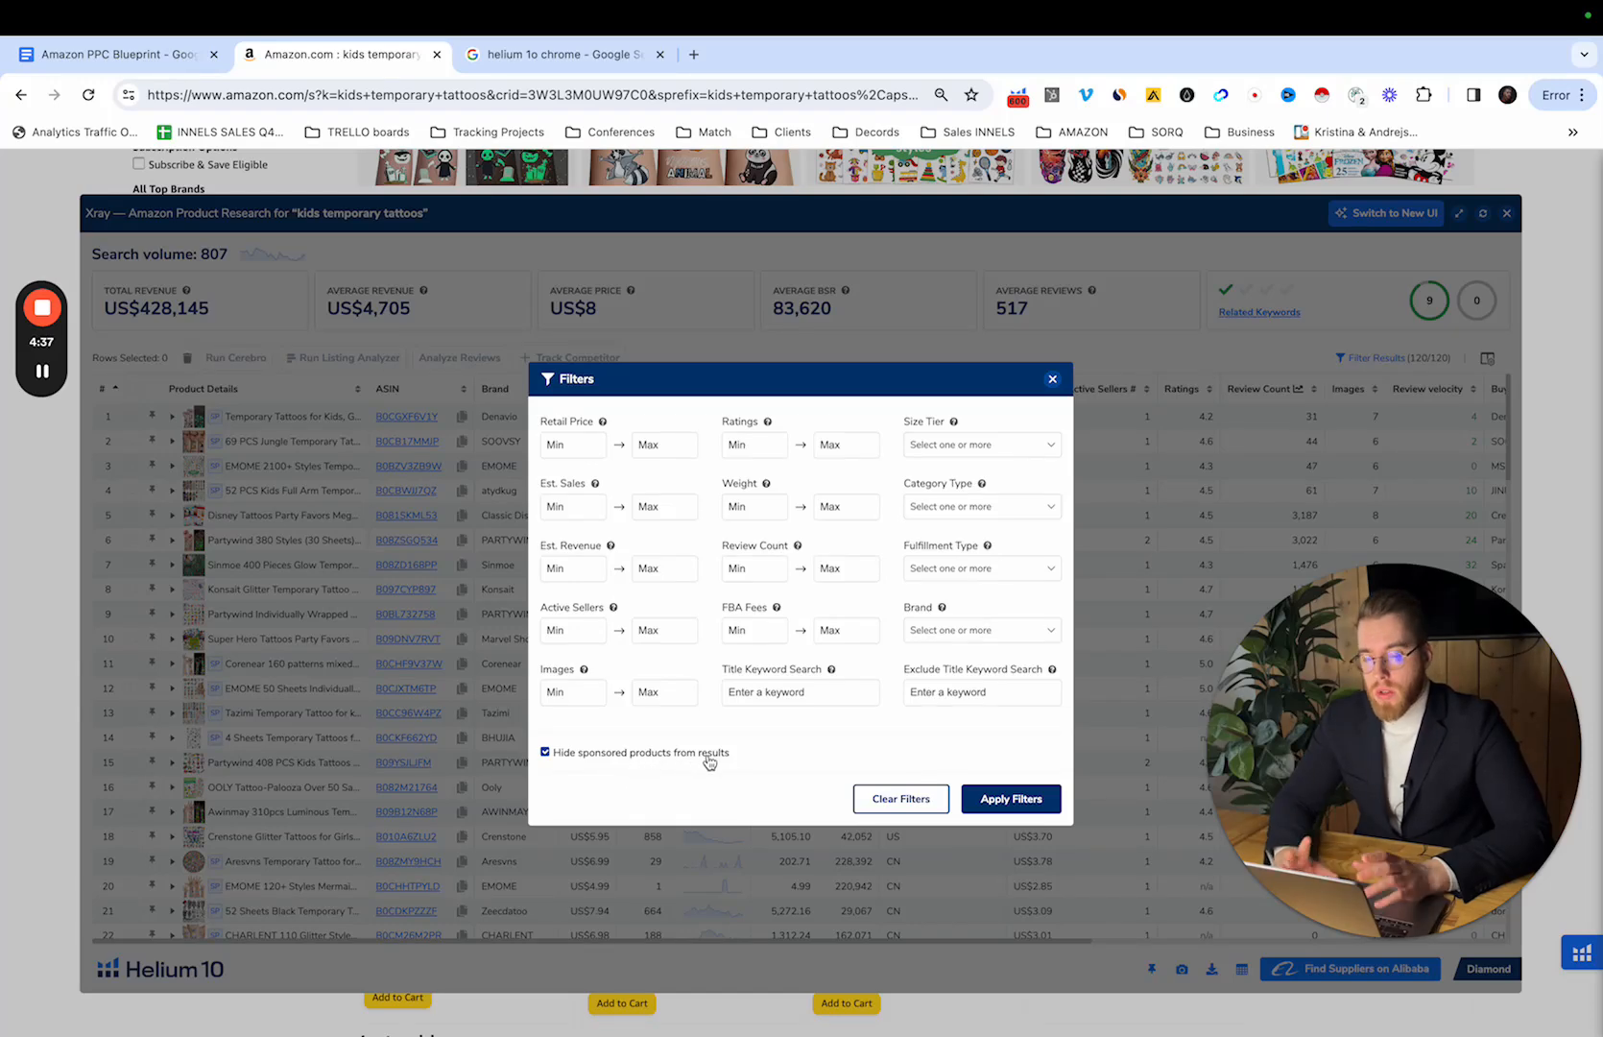
click(1053, 382)
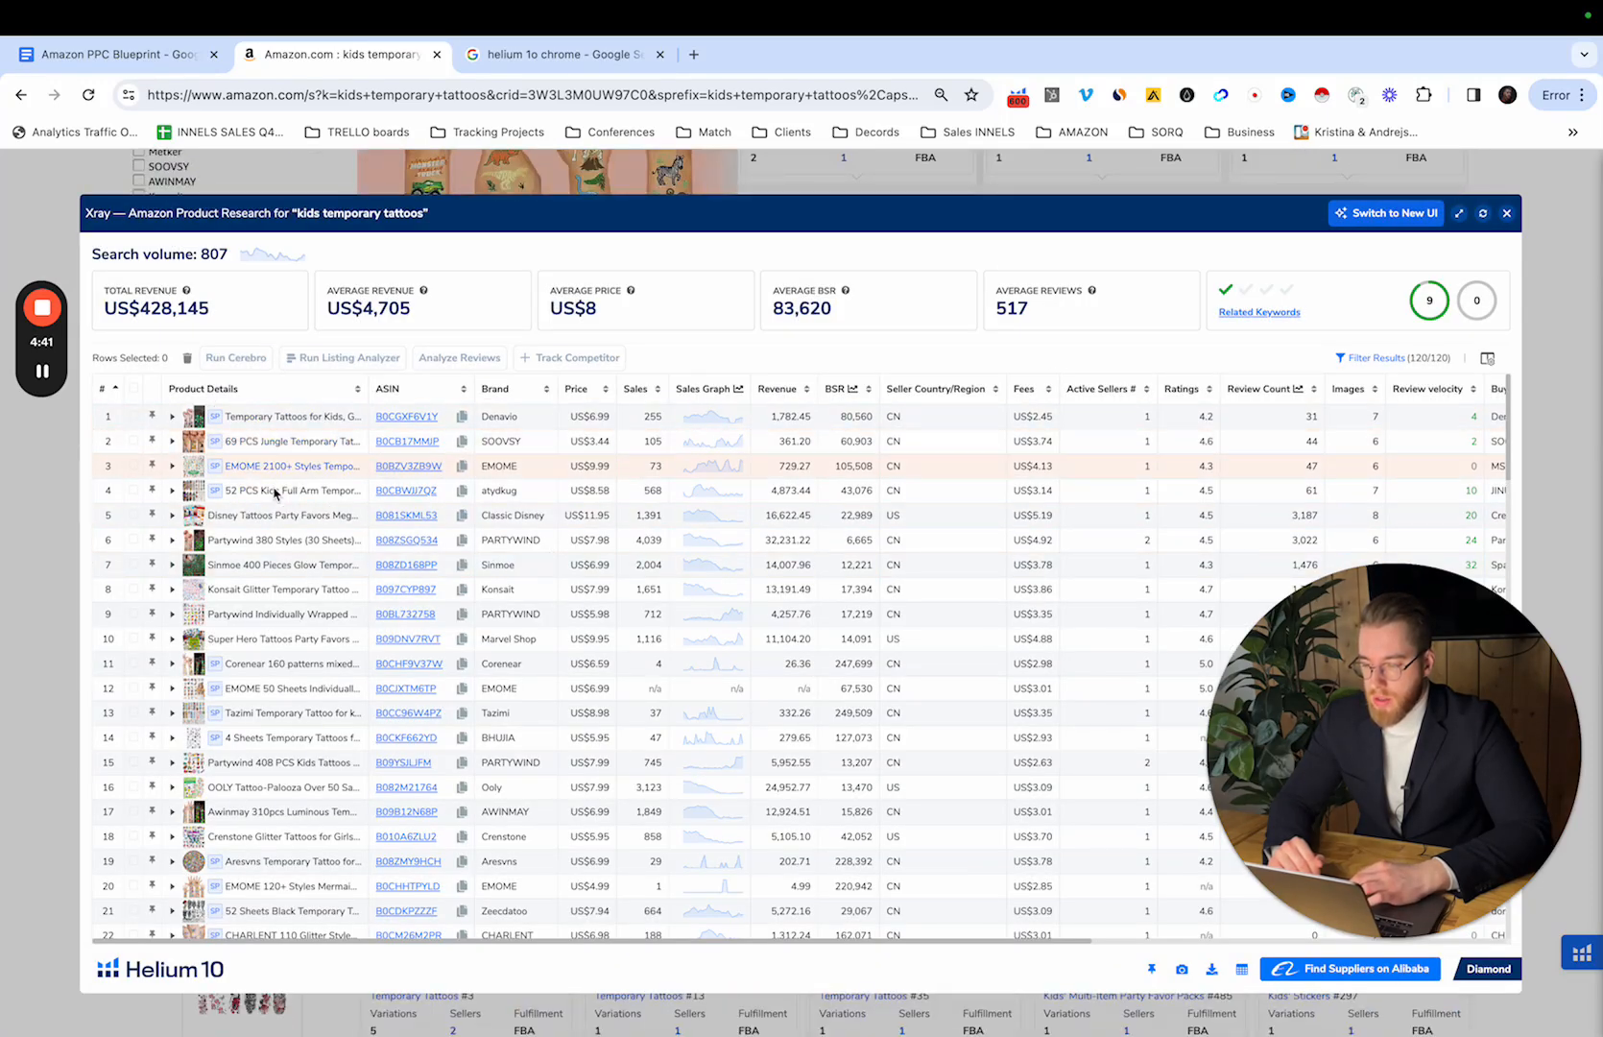
mouse_move(303, 474)
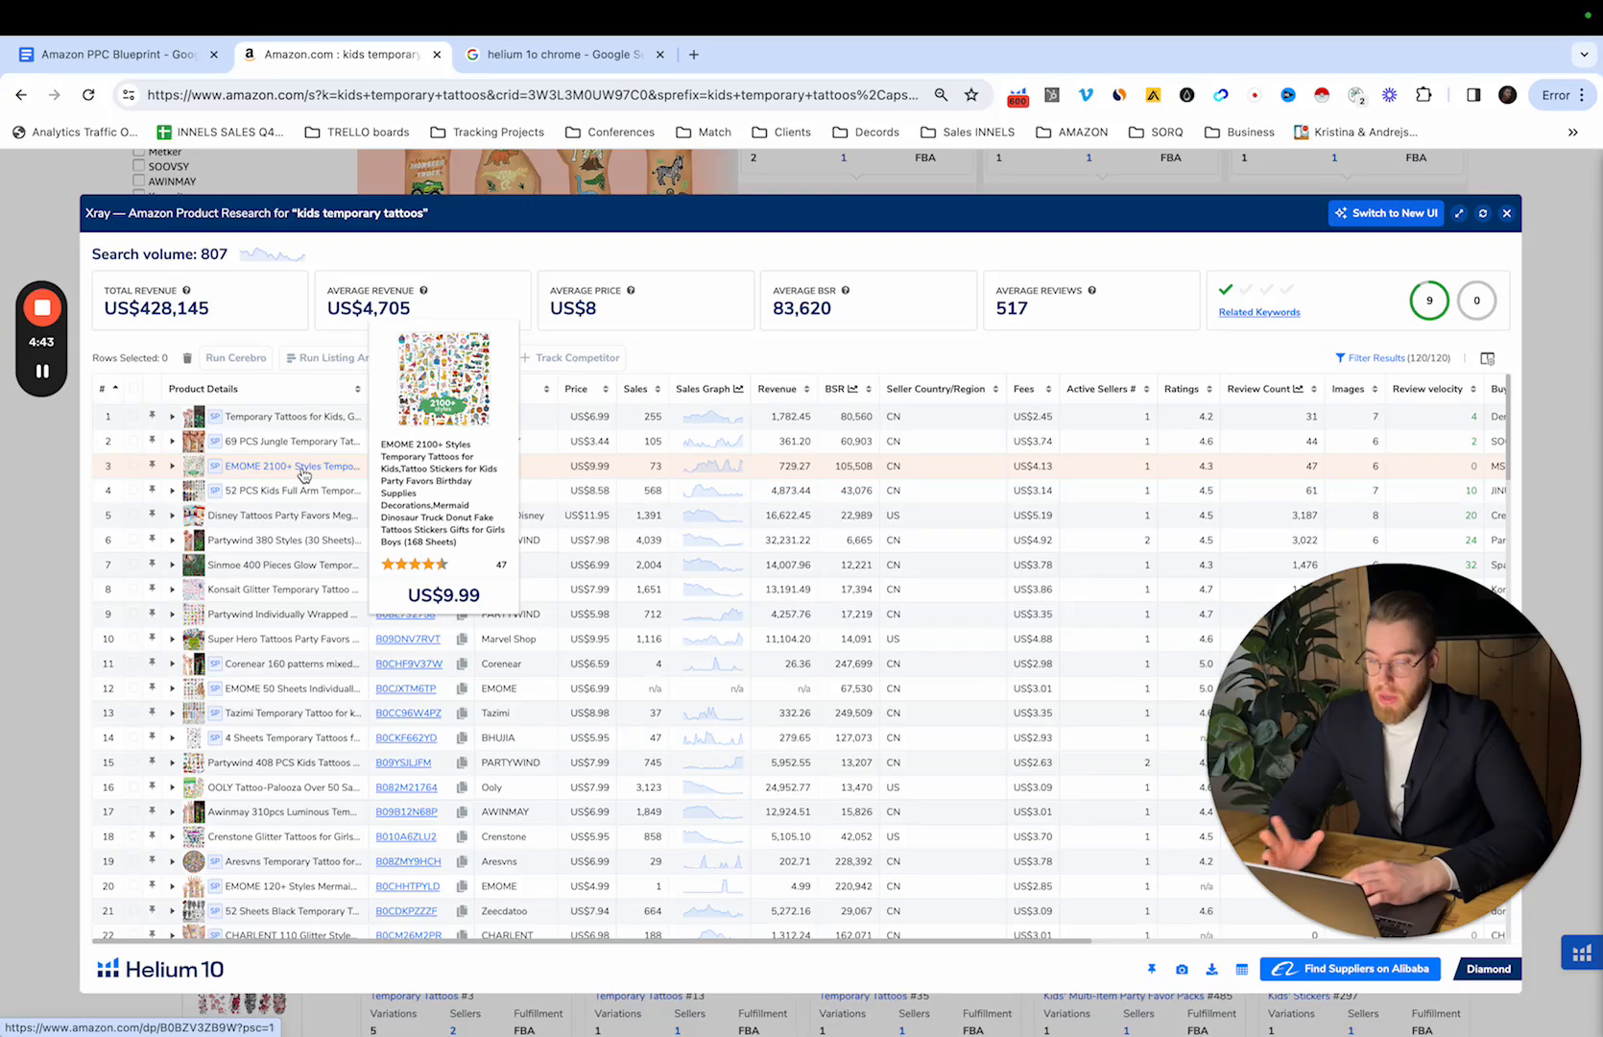
scroll(316, 482, down, 1)
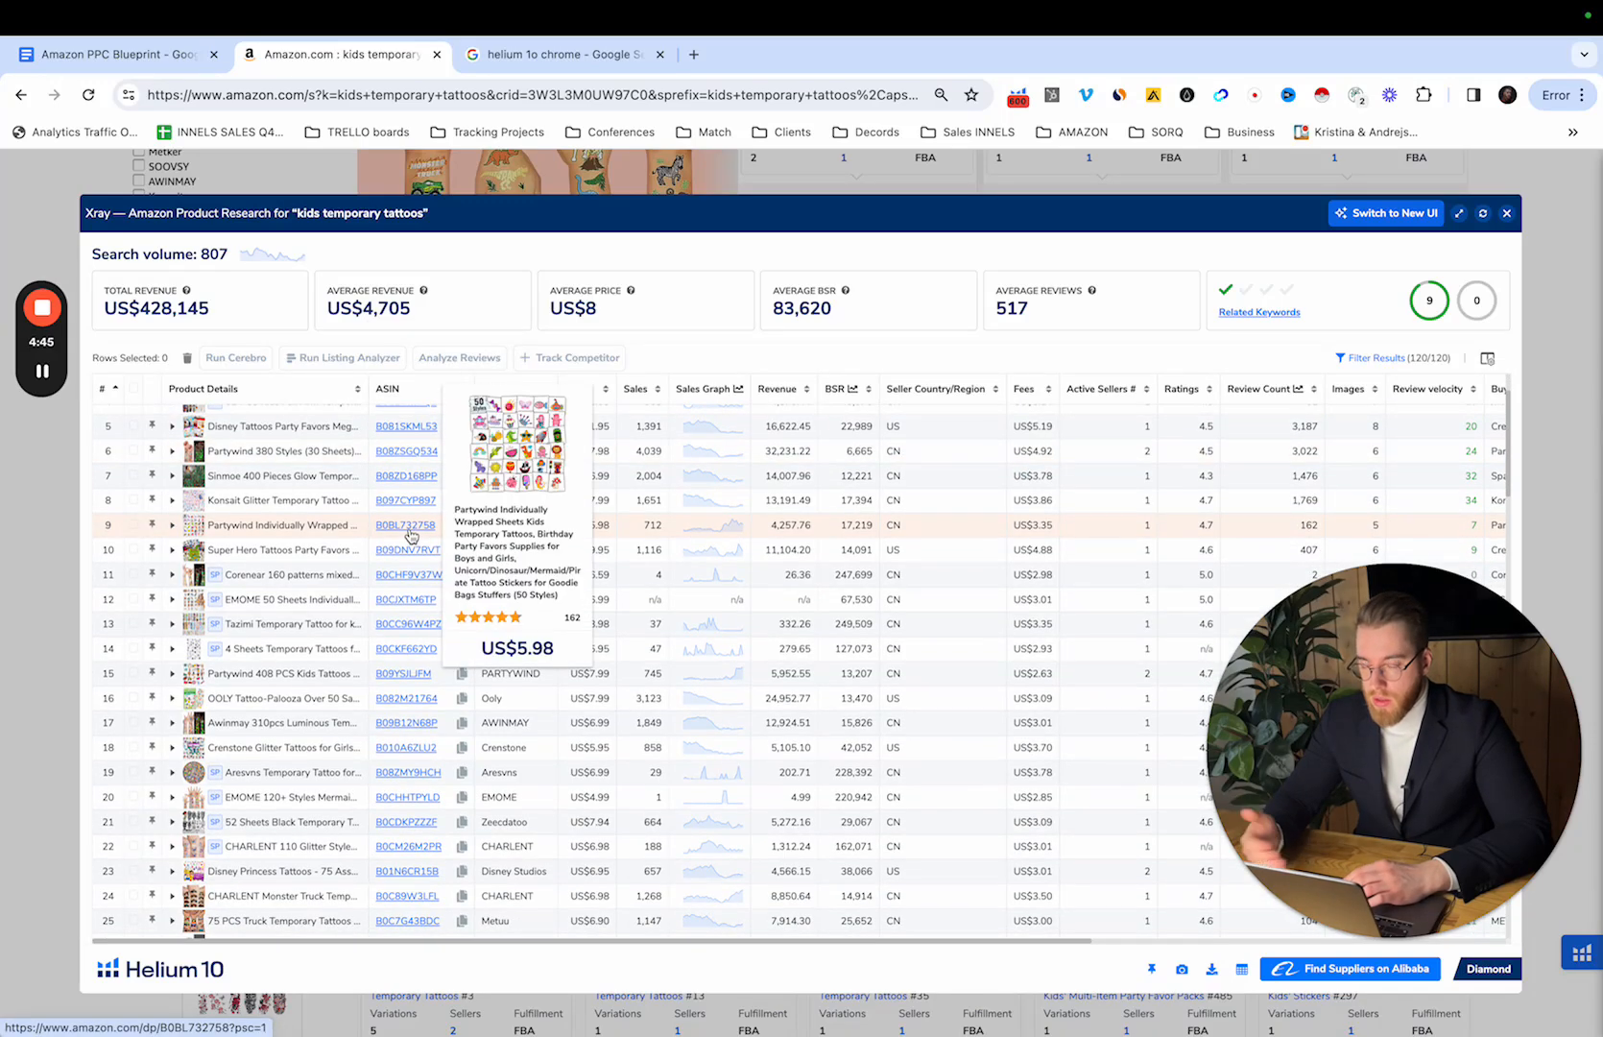
scroll(317, 499, up, 2)
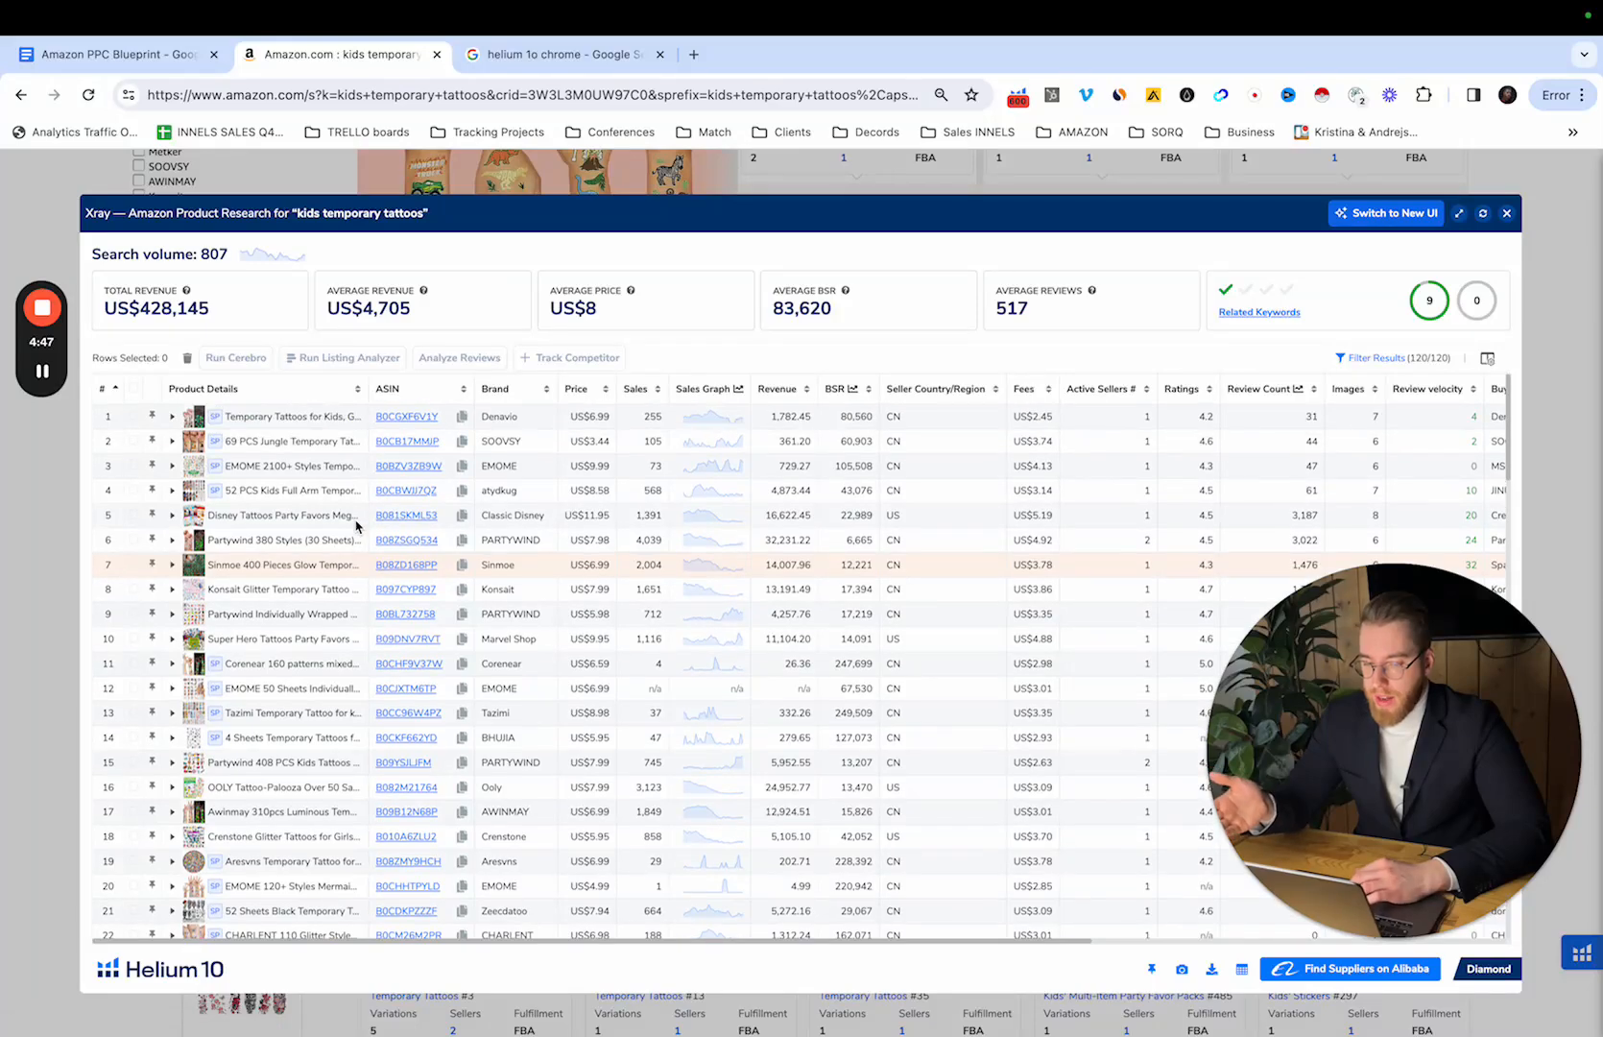
mouse_move(399, 470)
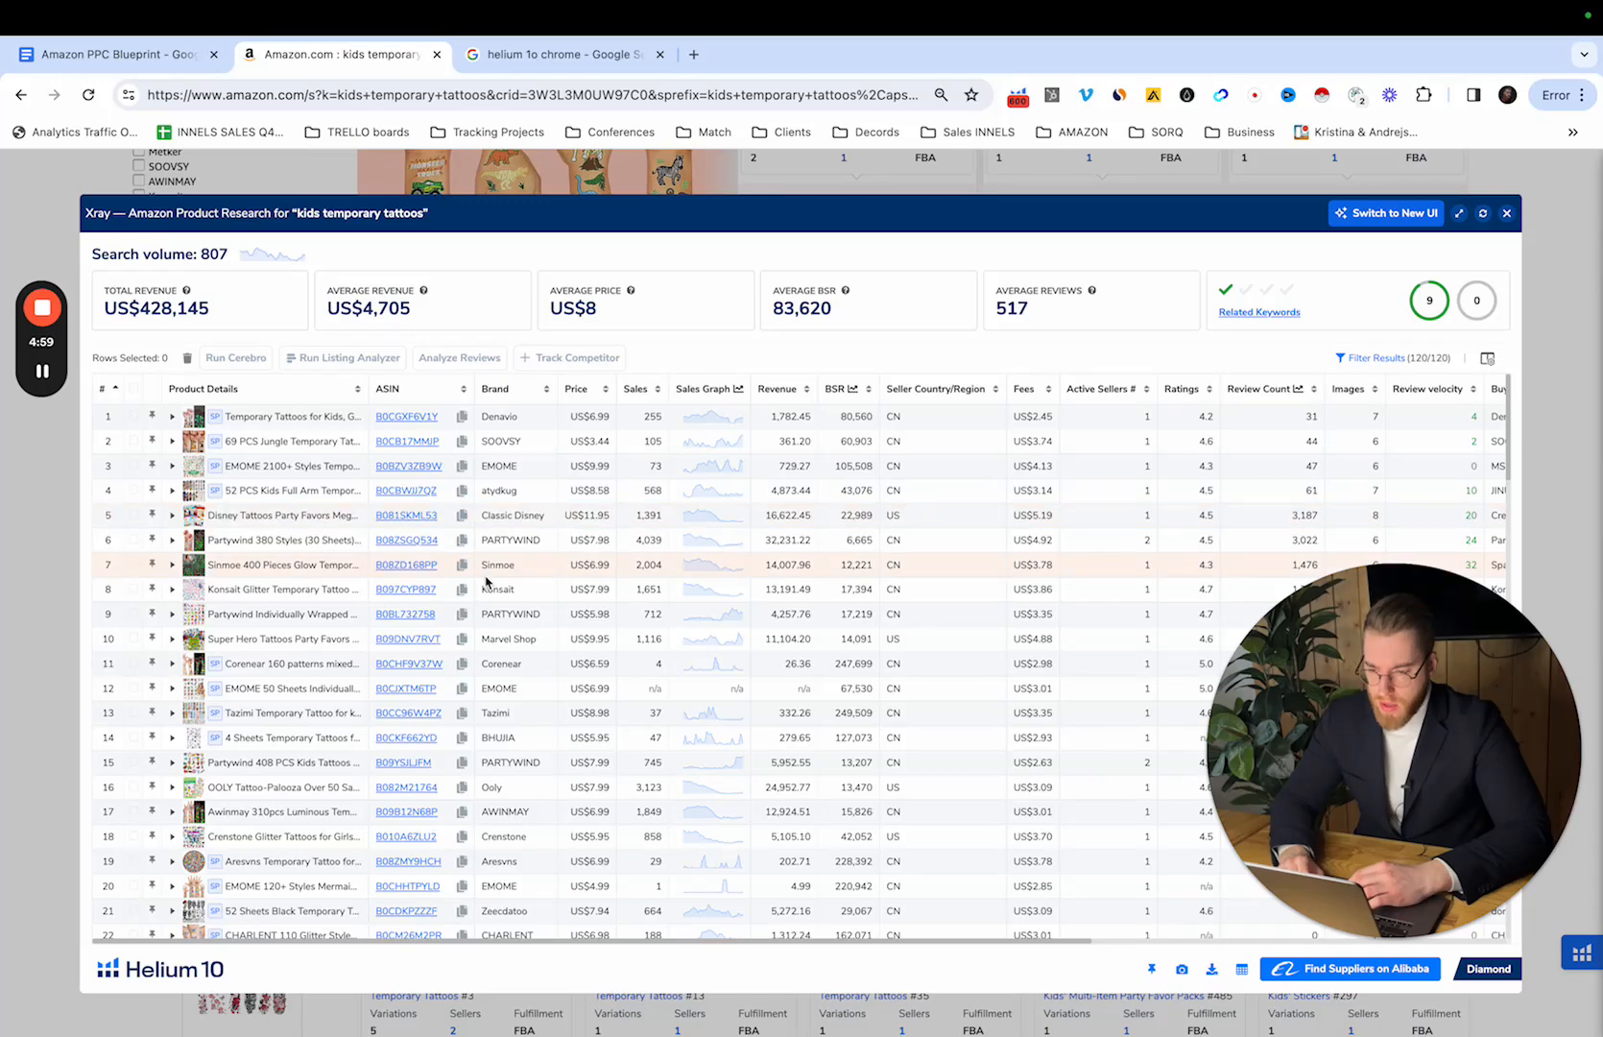
click(1362, 358)
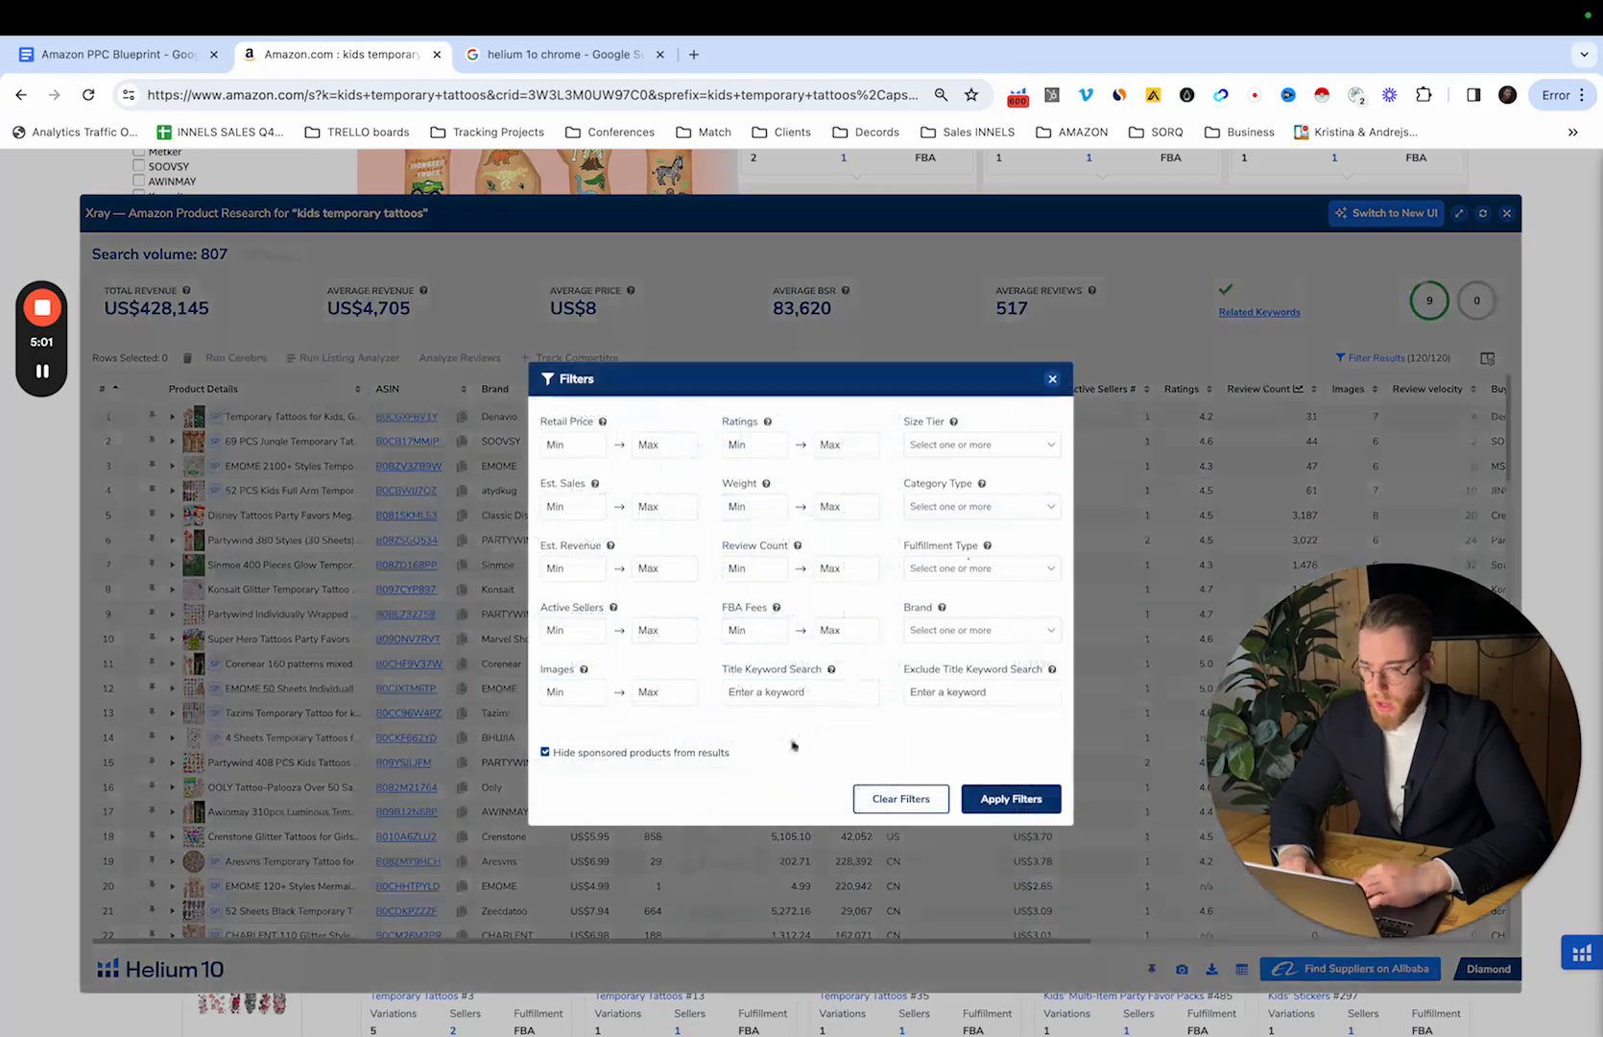
click(1018, 802)
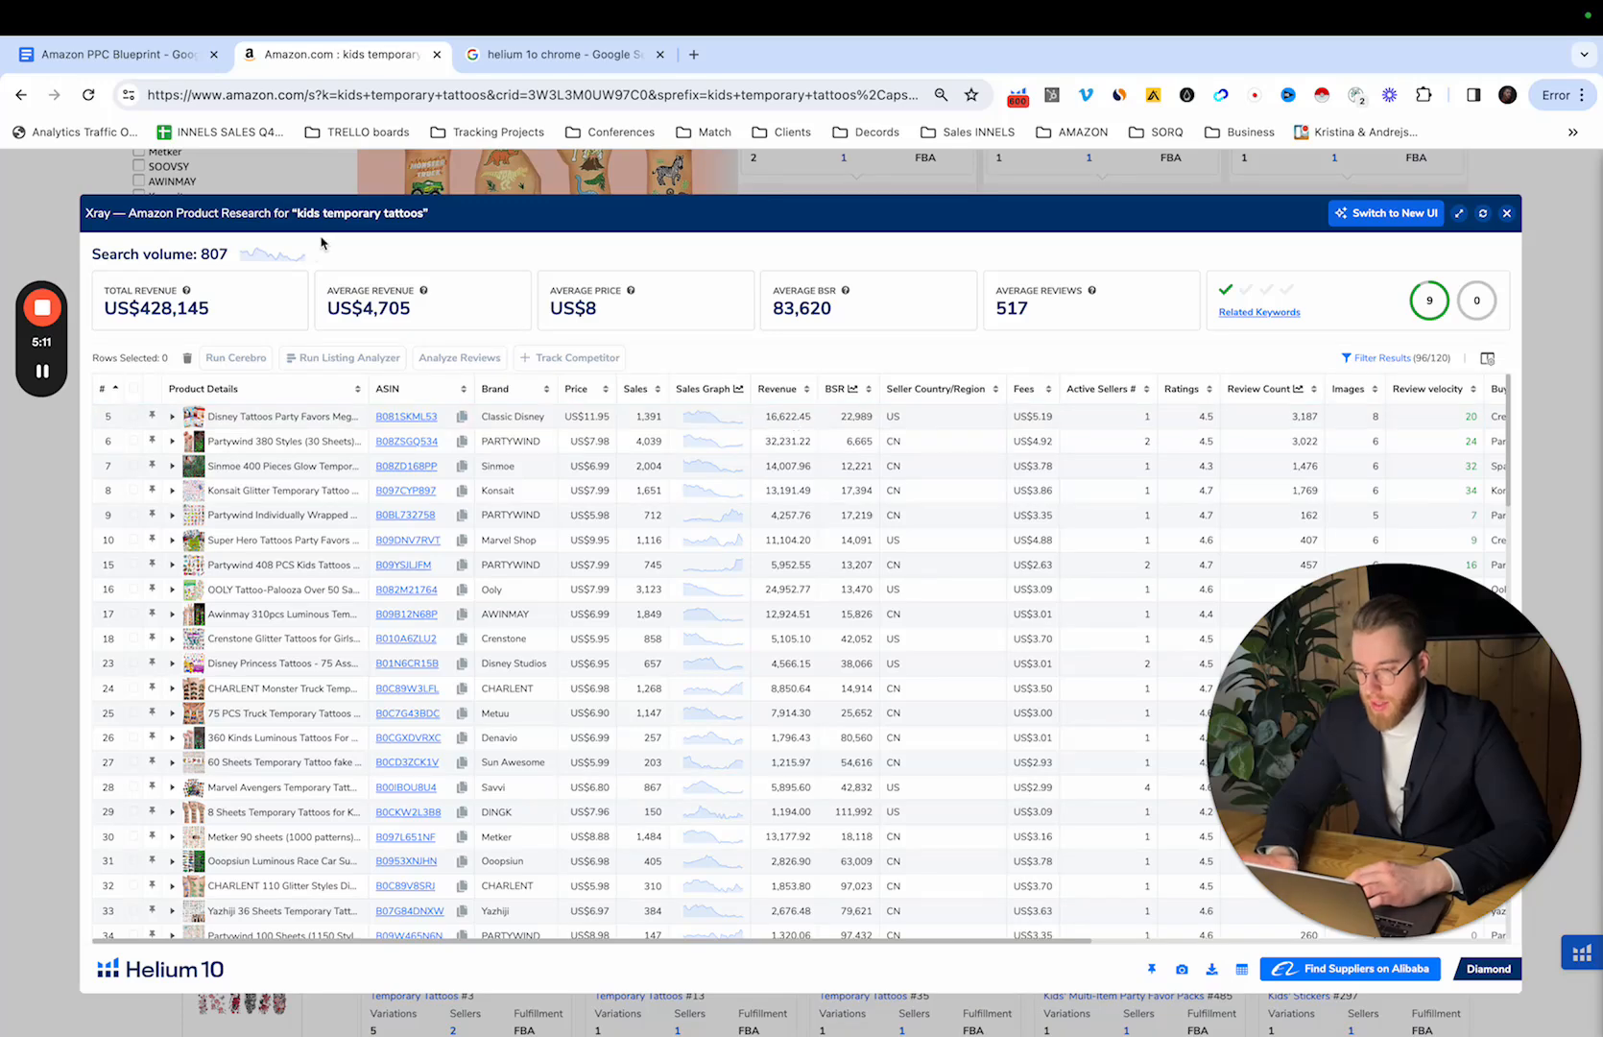
Step: Remove the Partywind Individually Wrapped, Super Hero Tattoos and Partywind 408 PCS products from the Xray results
mouse_move(263, 500)
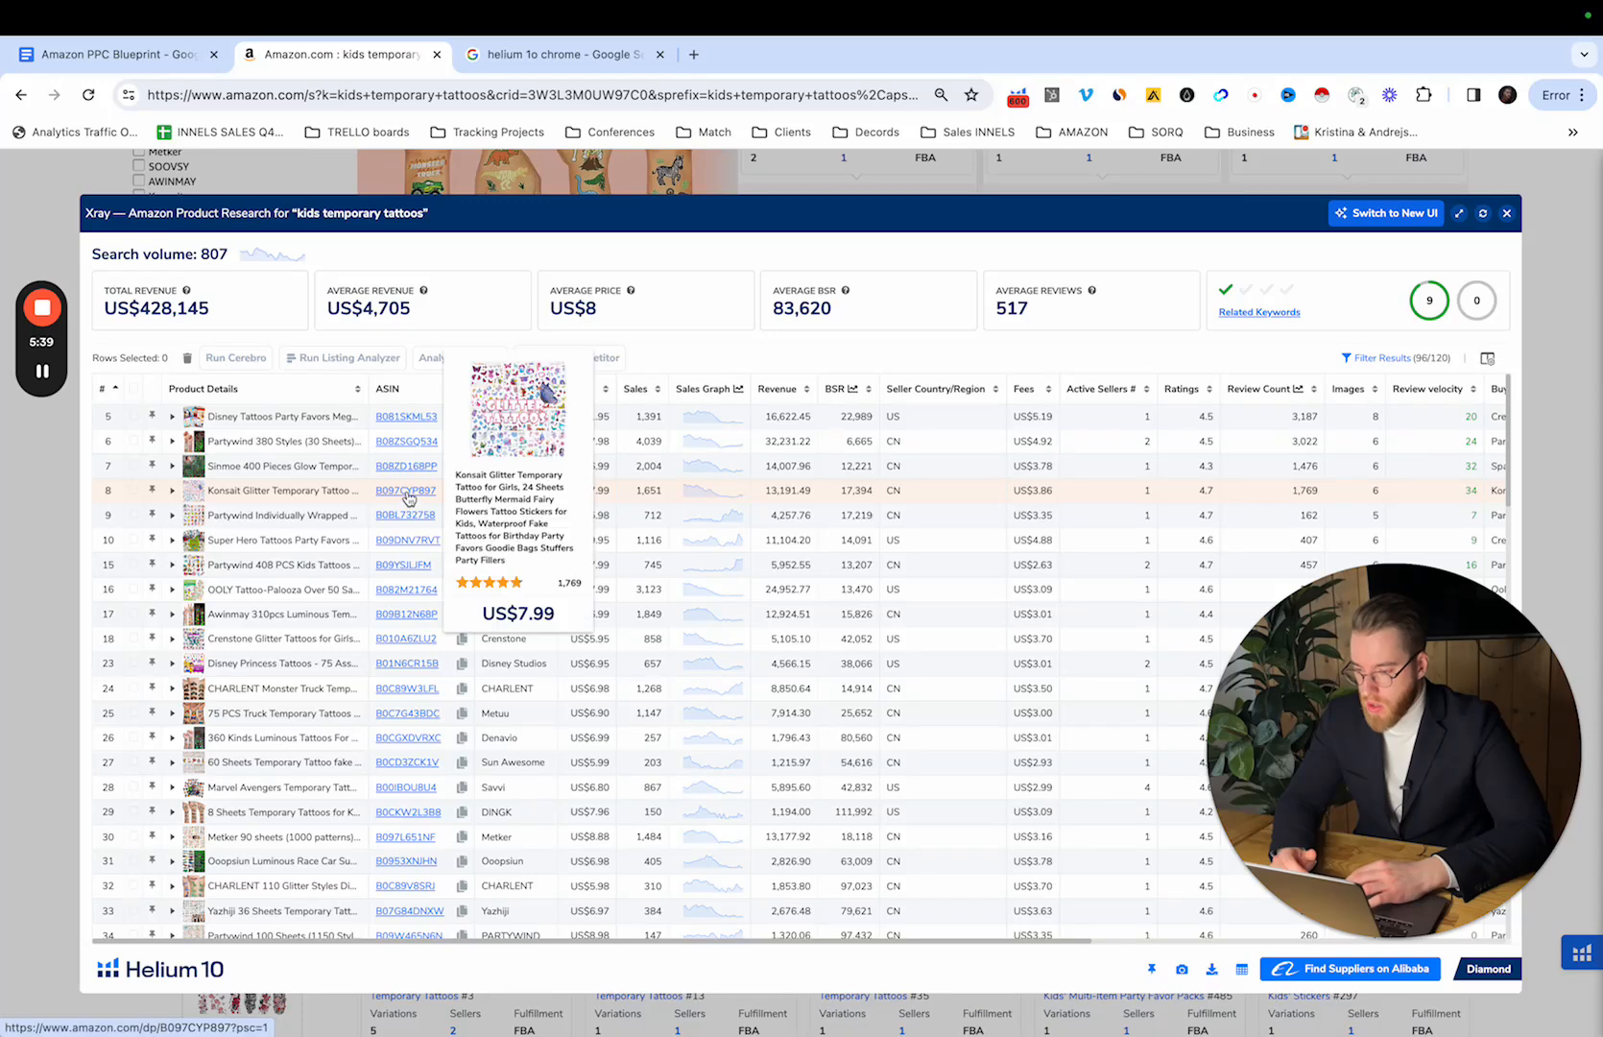
click(134, 515)
click(133, 539)
click(133, 564)
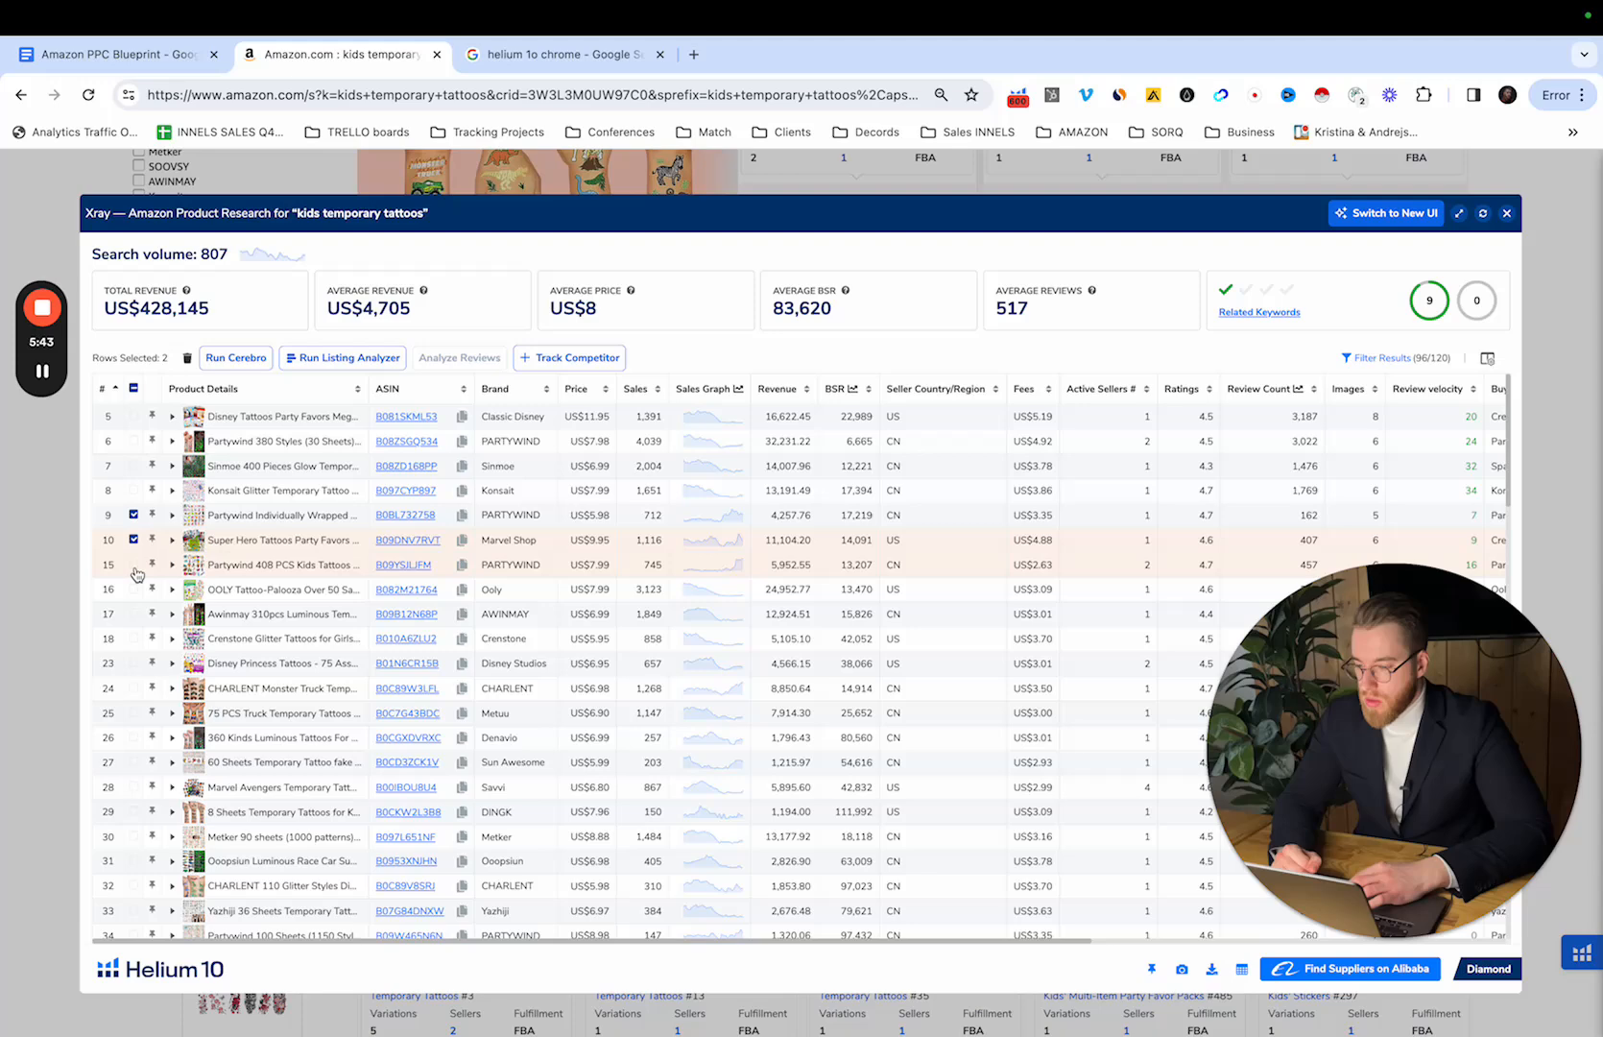
click(187, 361)
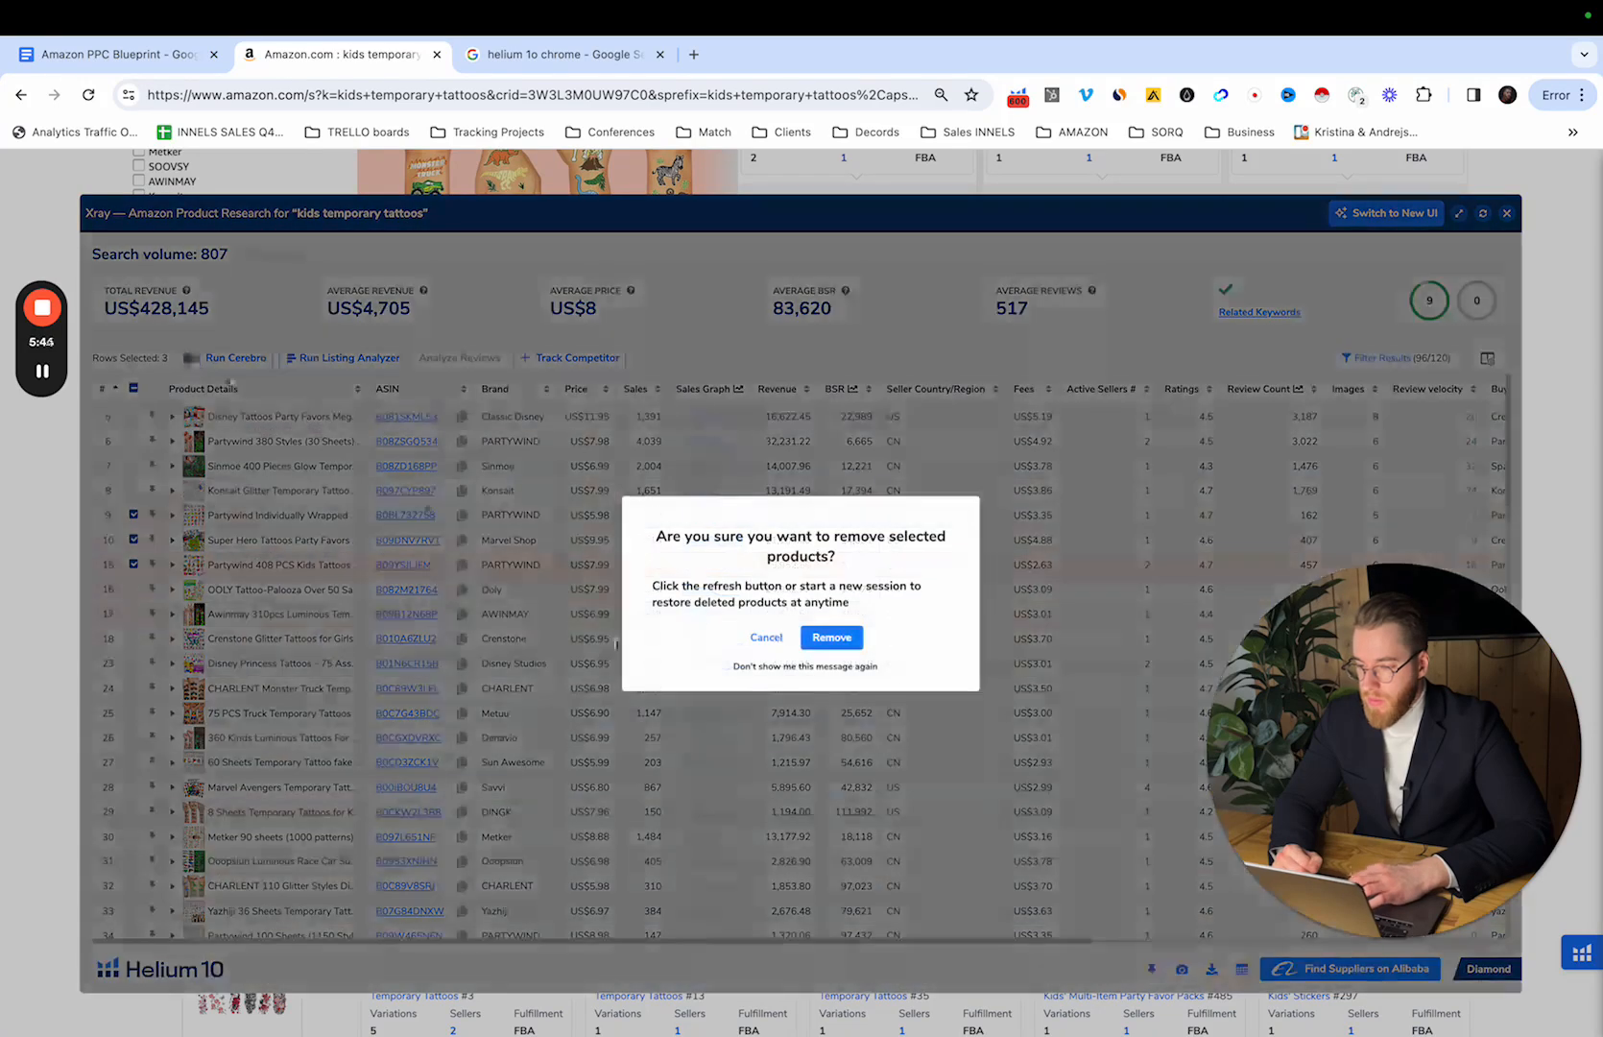
click(827, 641)
Step: Select the Sinmoe, Konsait, OOLY, Crenstone, Disney Princess and CHARLENT Monster Truck products and run Cerebro on them
scroll(767, 480, down, 2)
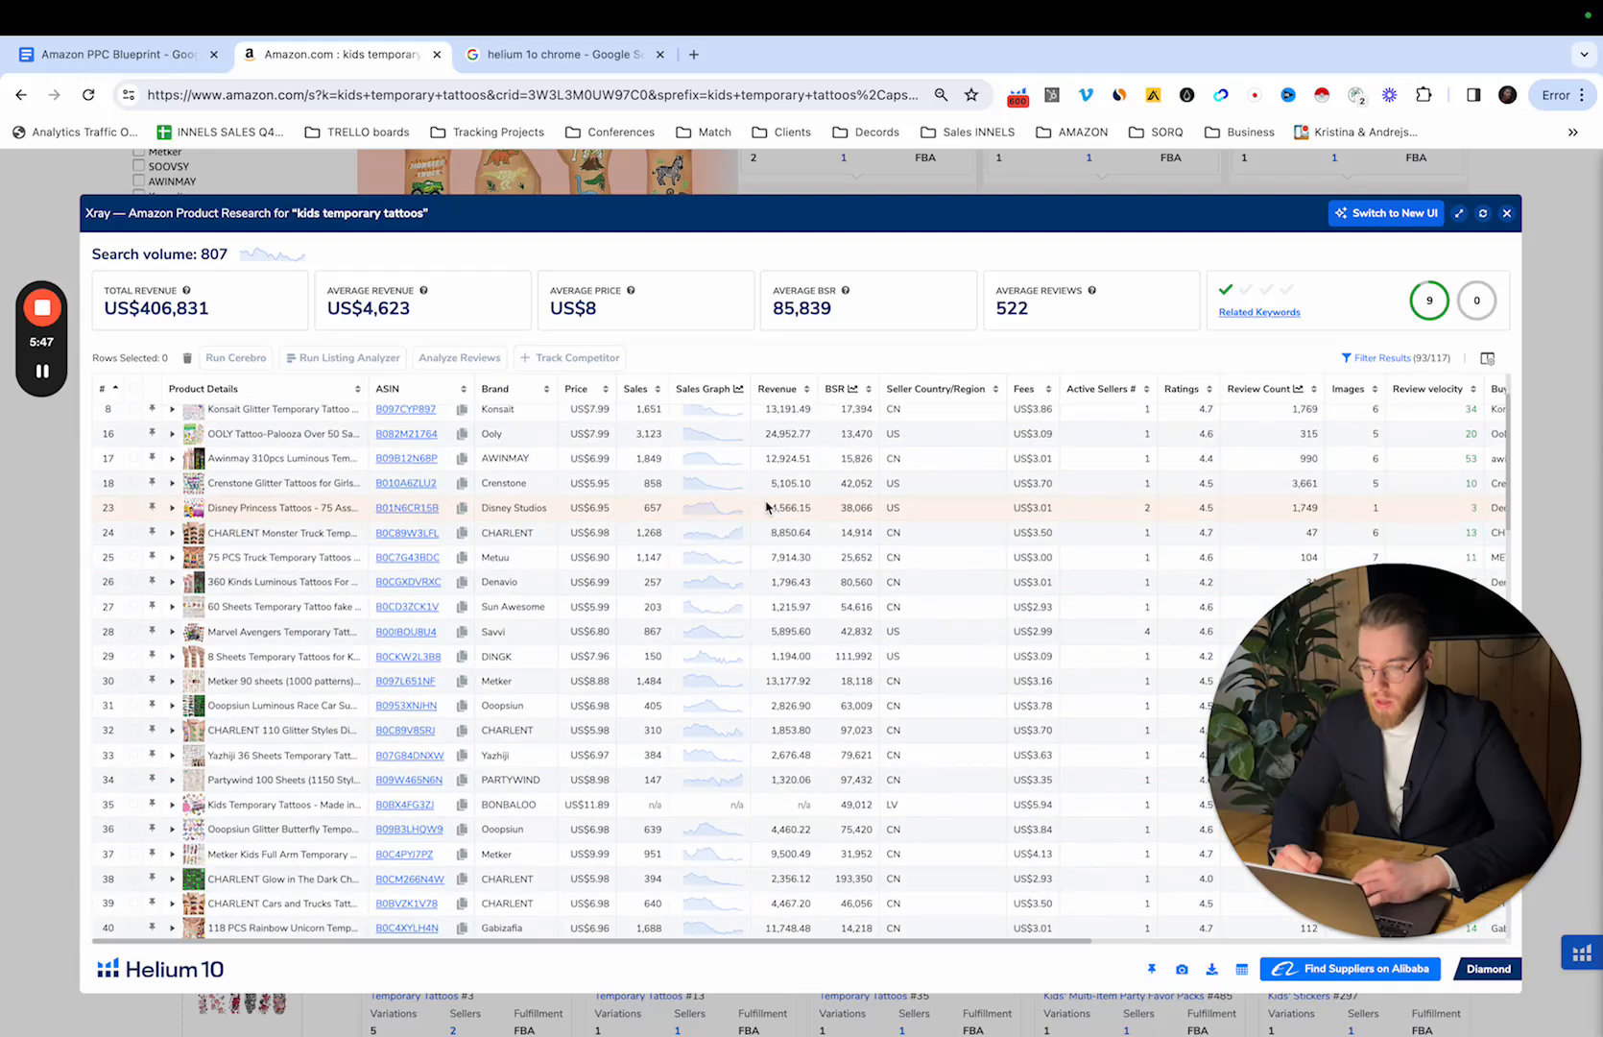
mouse_move(389, 538)
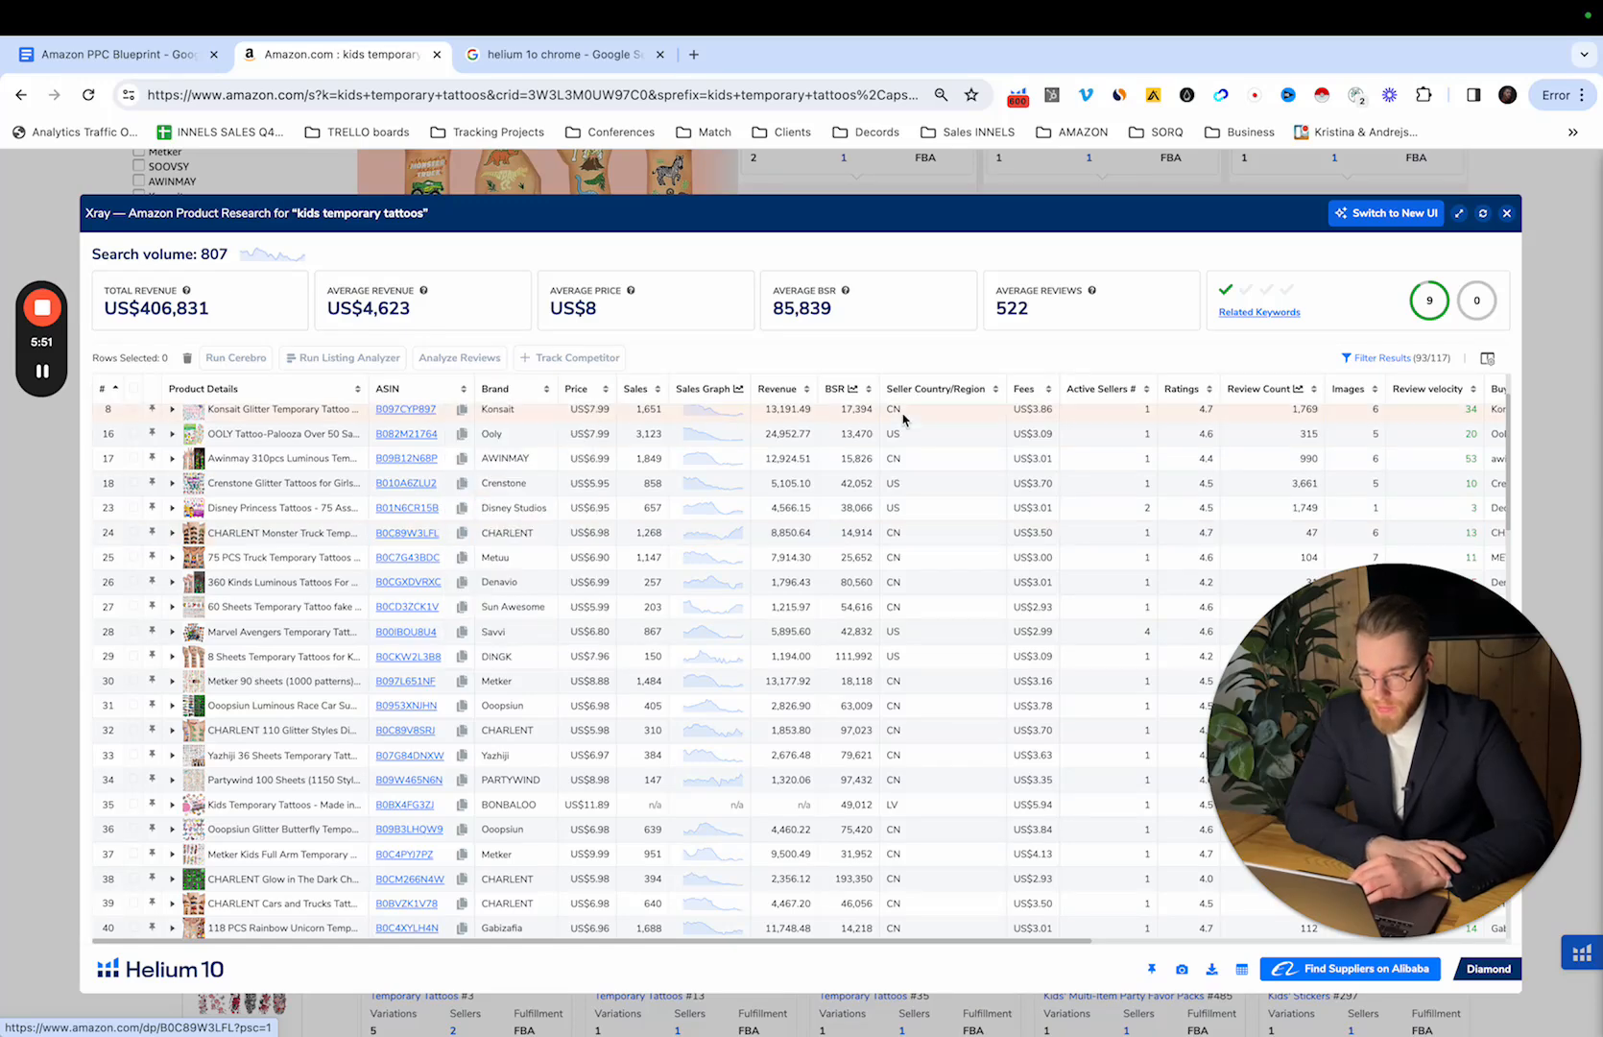
scroll(707, 510, up, 2)
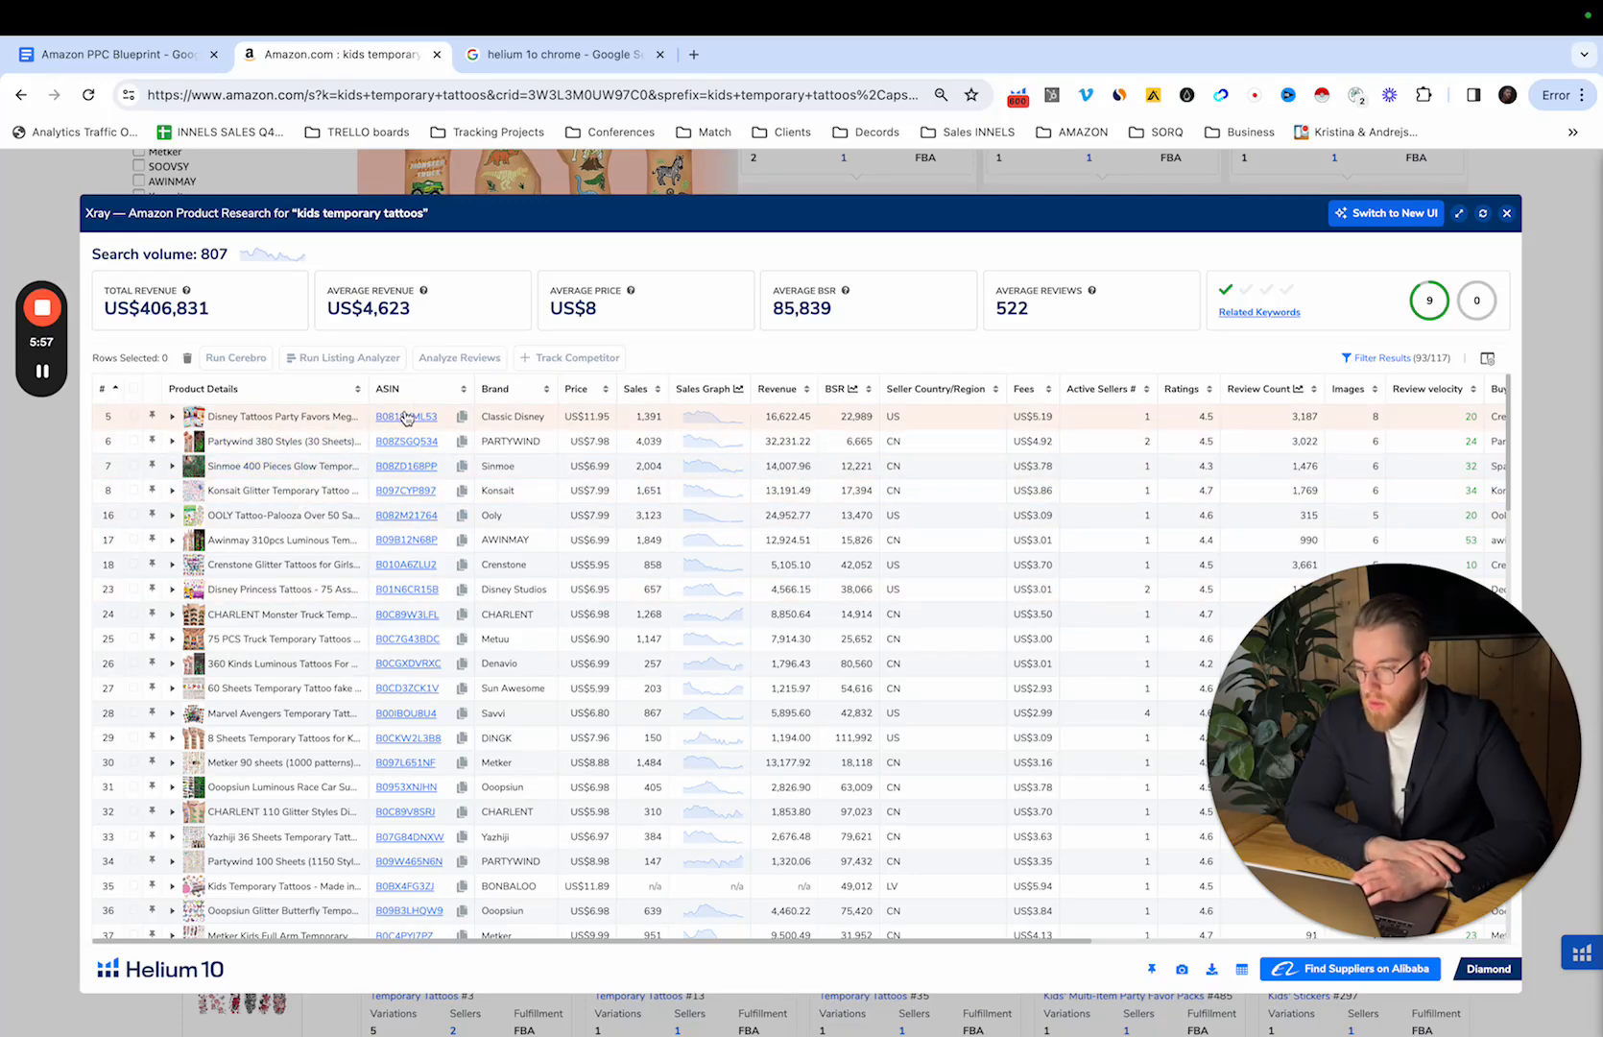
mouse_move(406, 417)
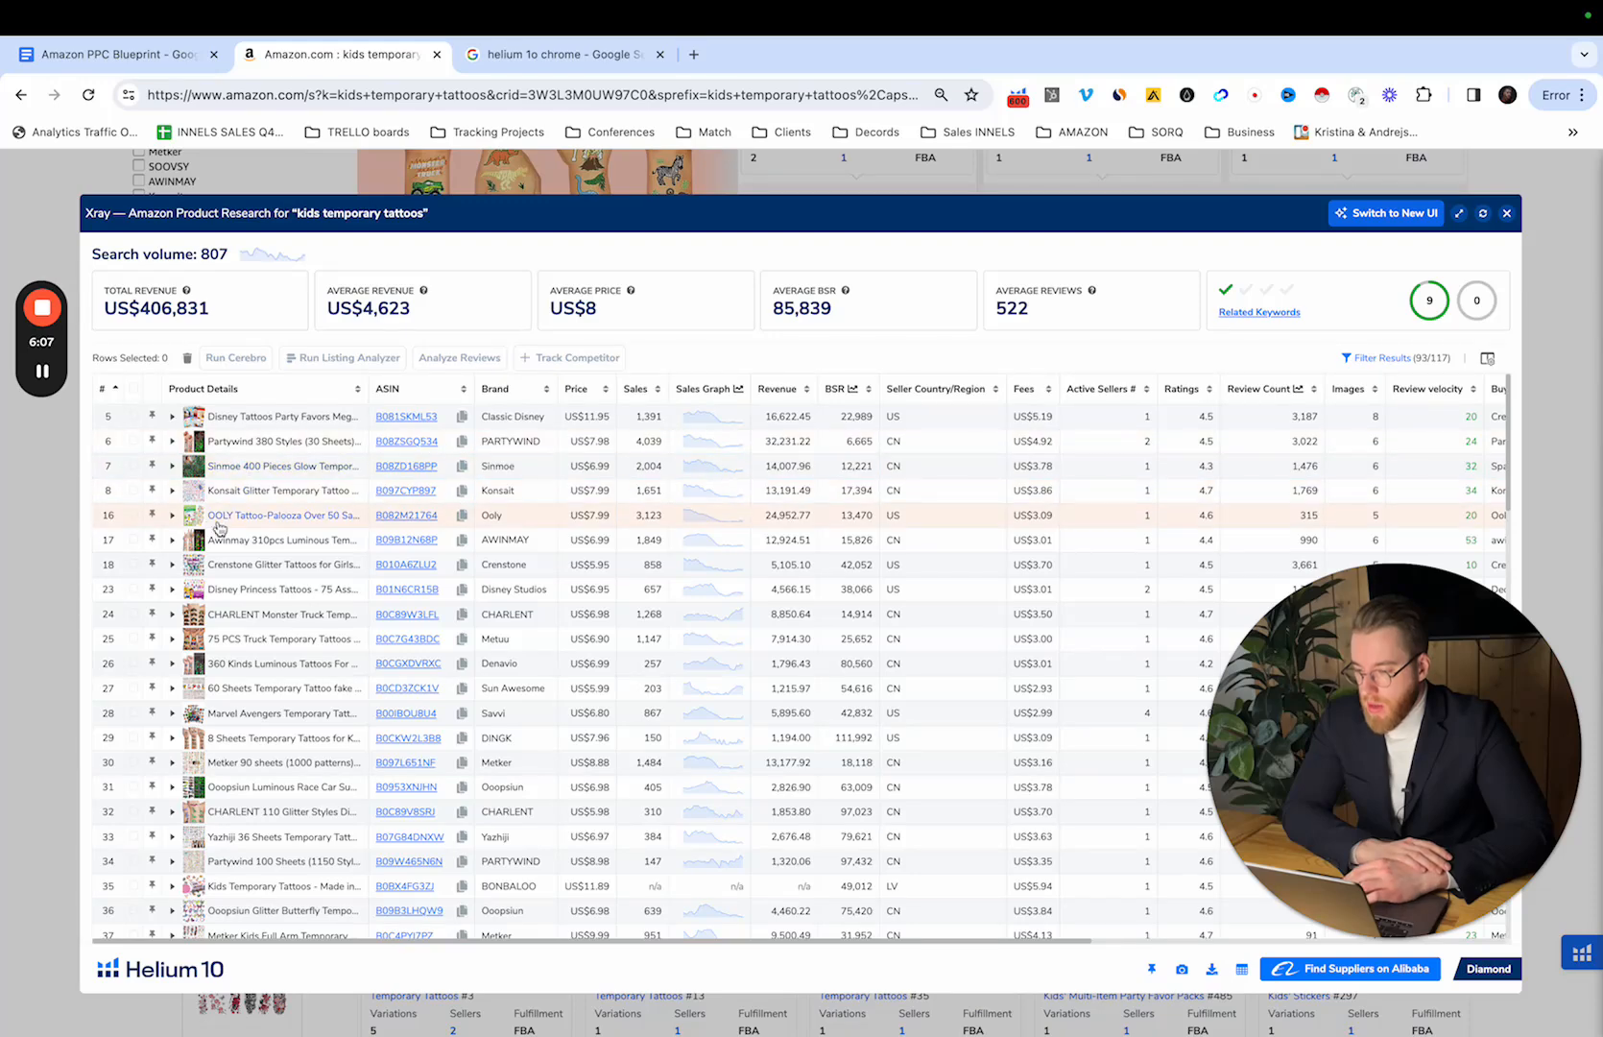
click(134, 492)
click(134, 467)
click(133, 516)
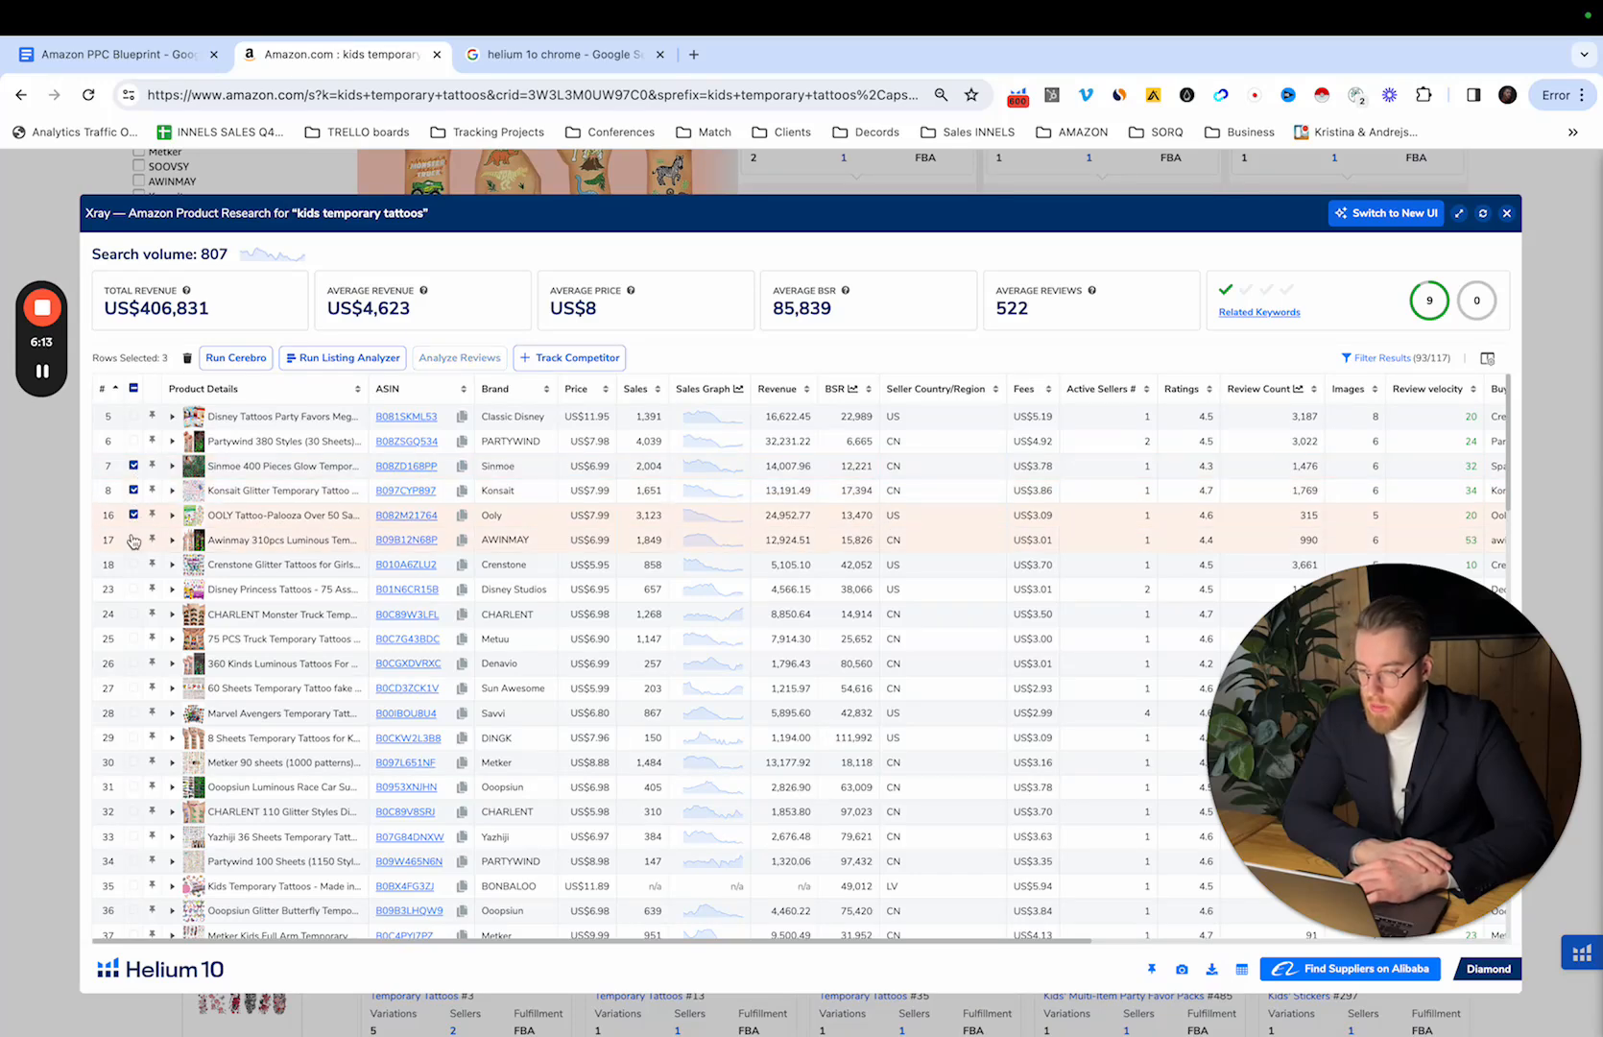
click(135, 613)
mouse_move(192, 648)
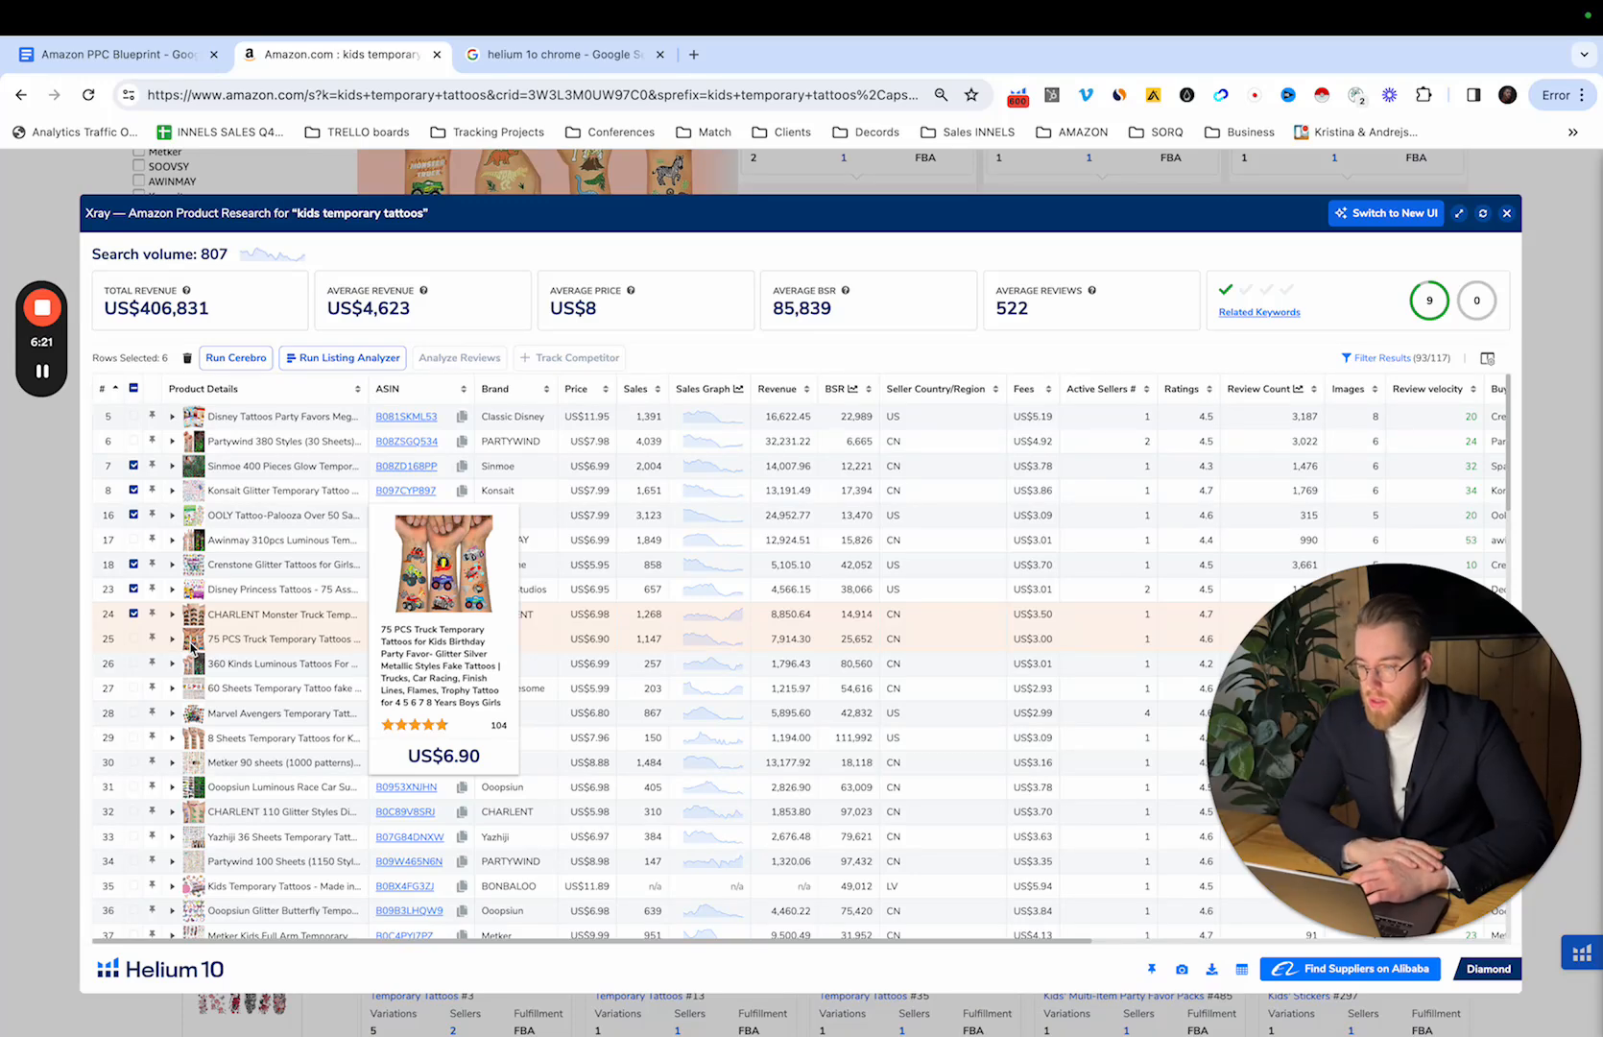
click(241, 359)
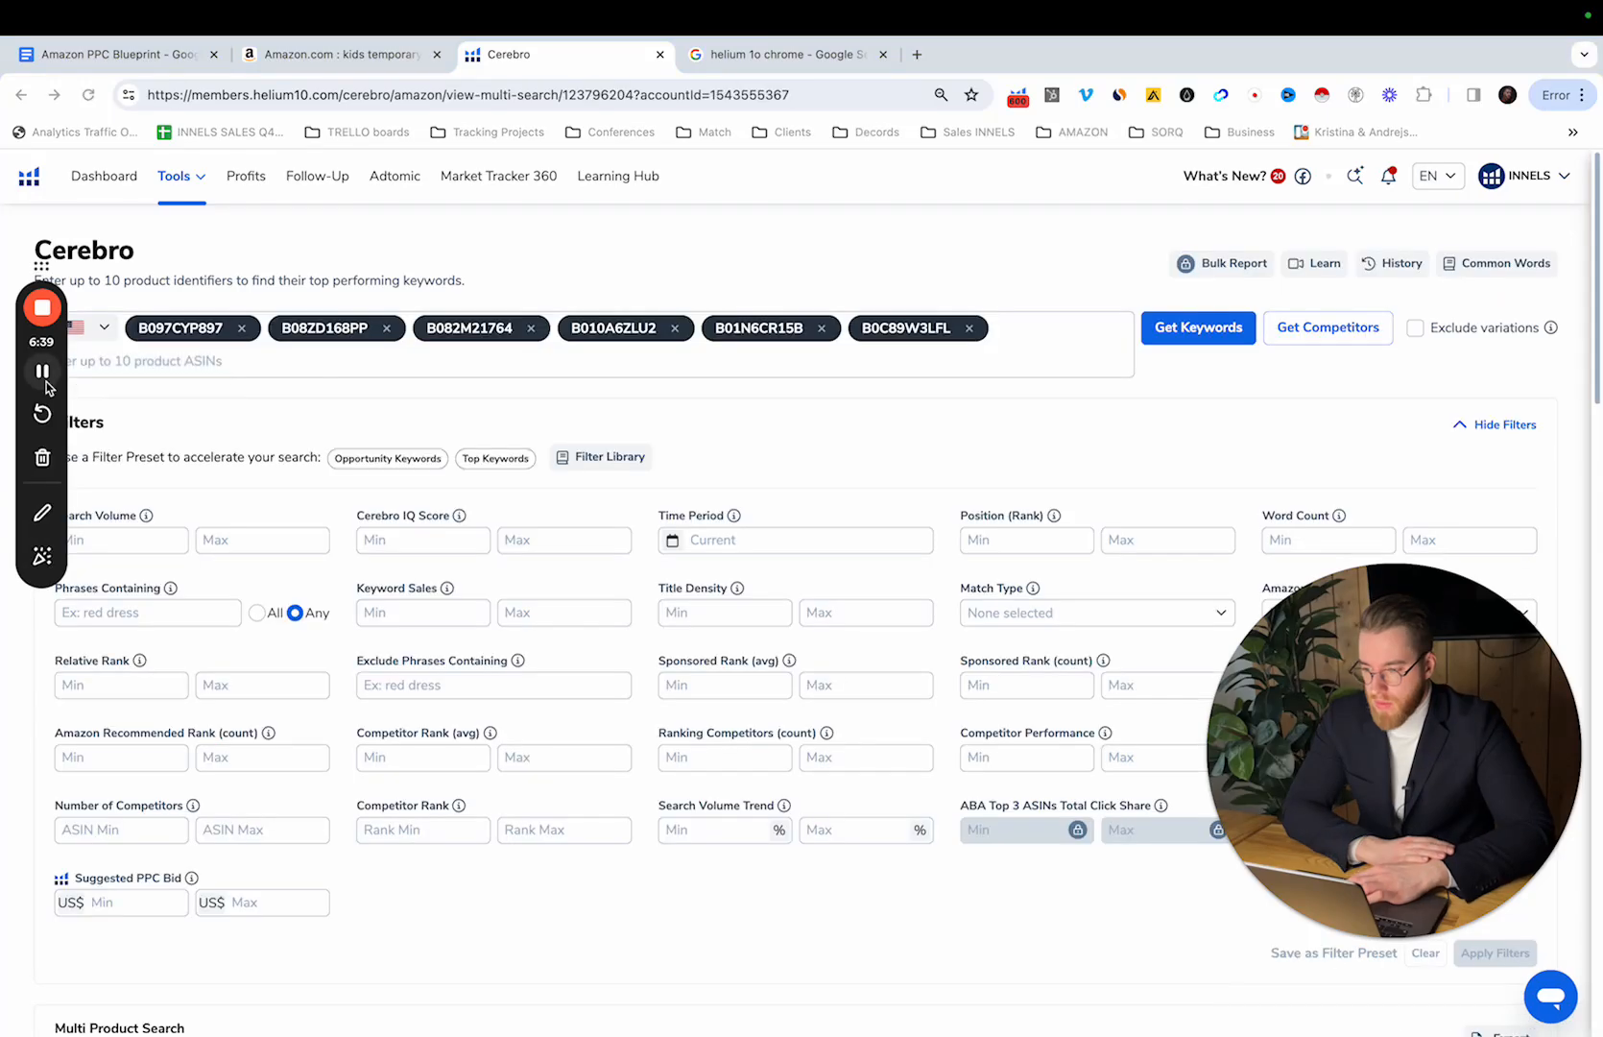
Step: Set the minimum search volume filter in Cerebro to 150
scroll(524, 415, down, 3)
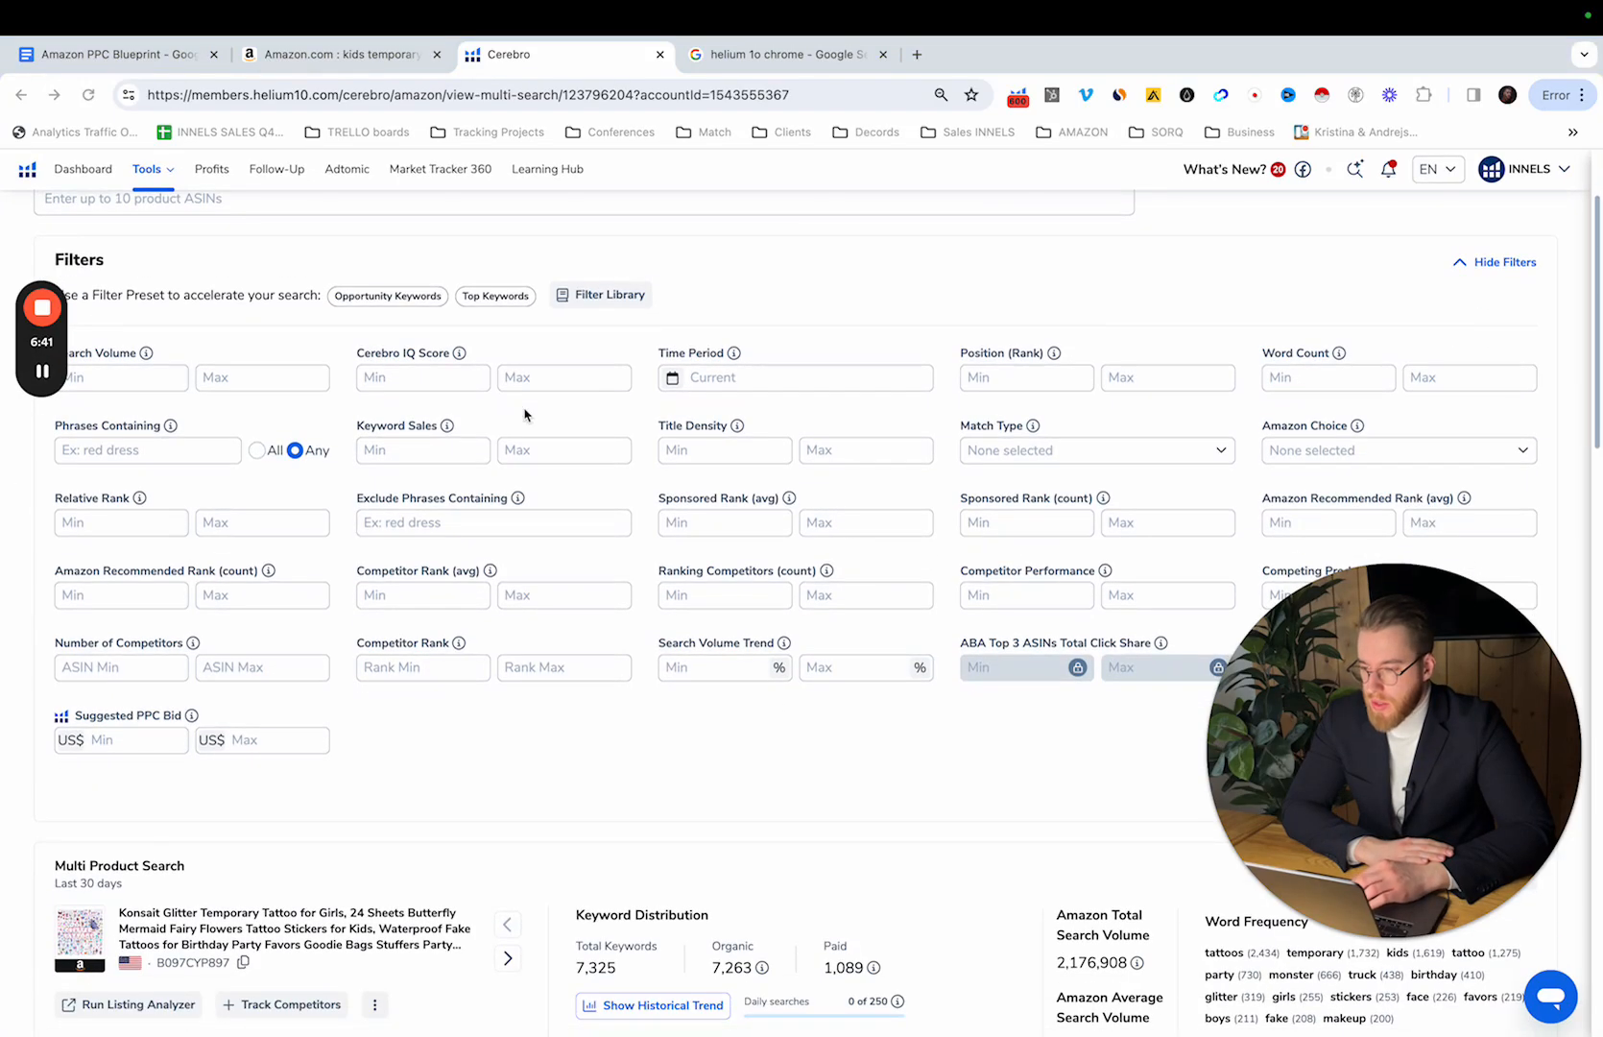
scroll(524, 415, up, 1)
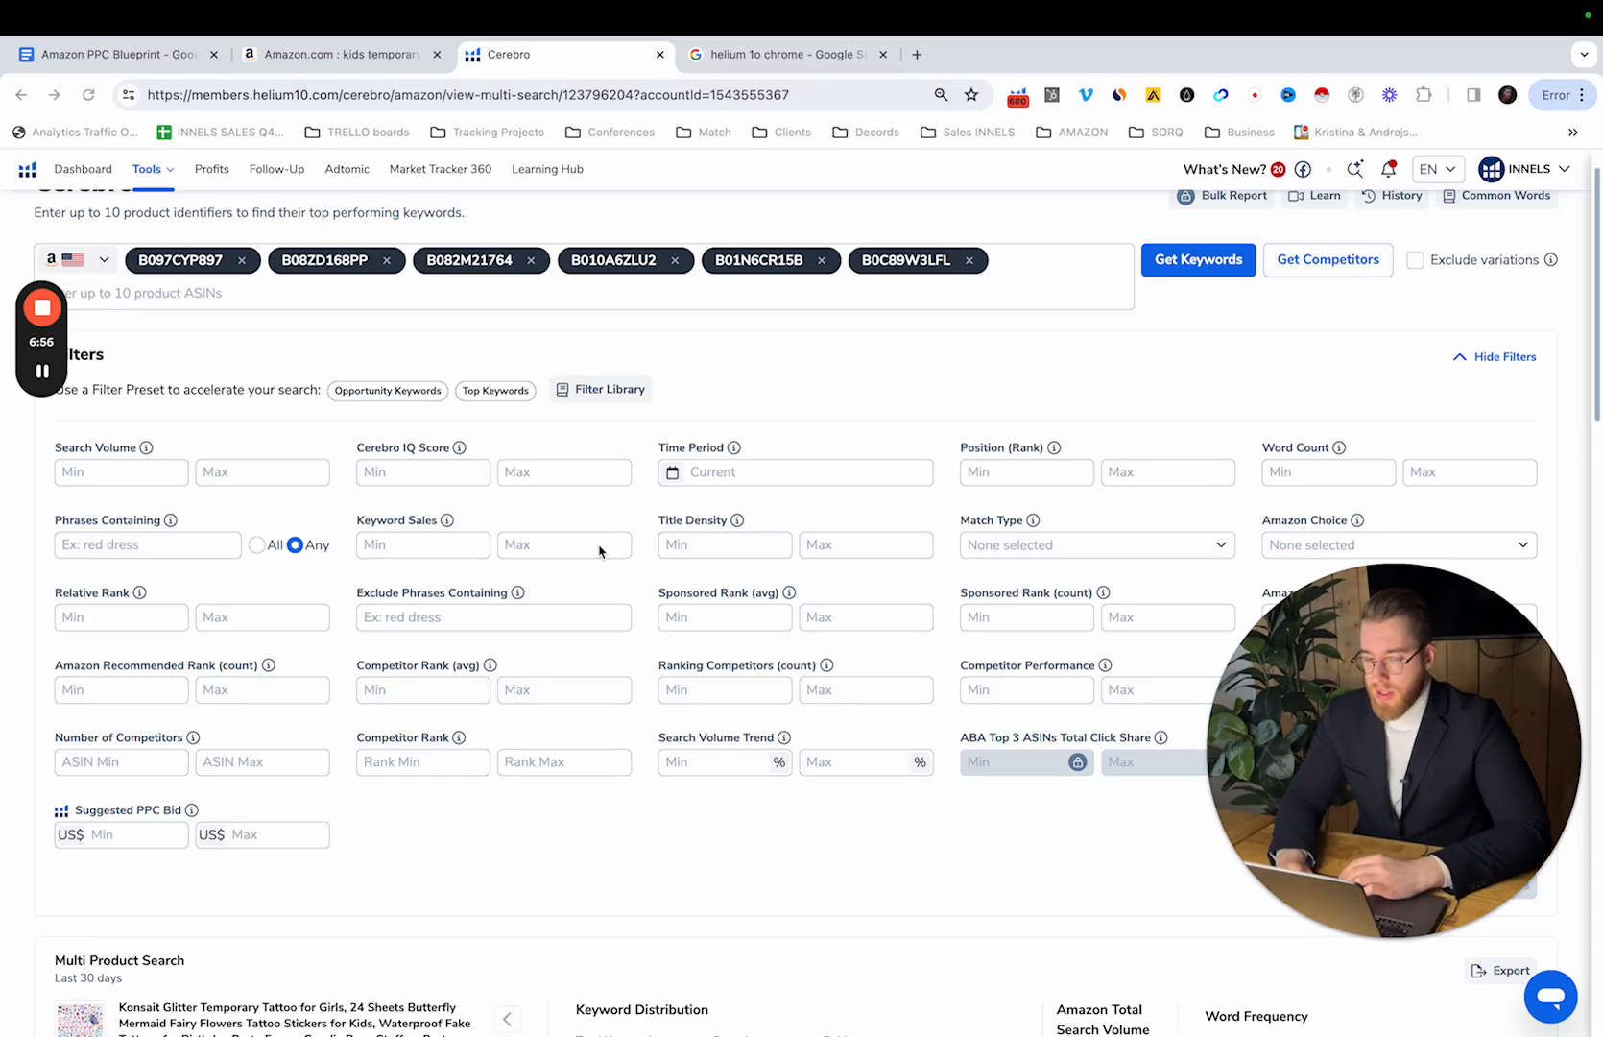
scroll(599, 551, down, 2)
scroll(599, 551, up, 3)
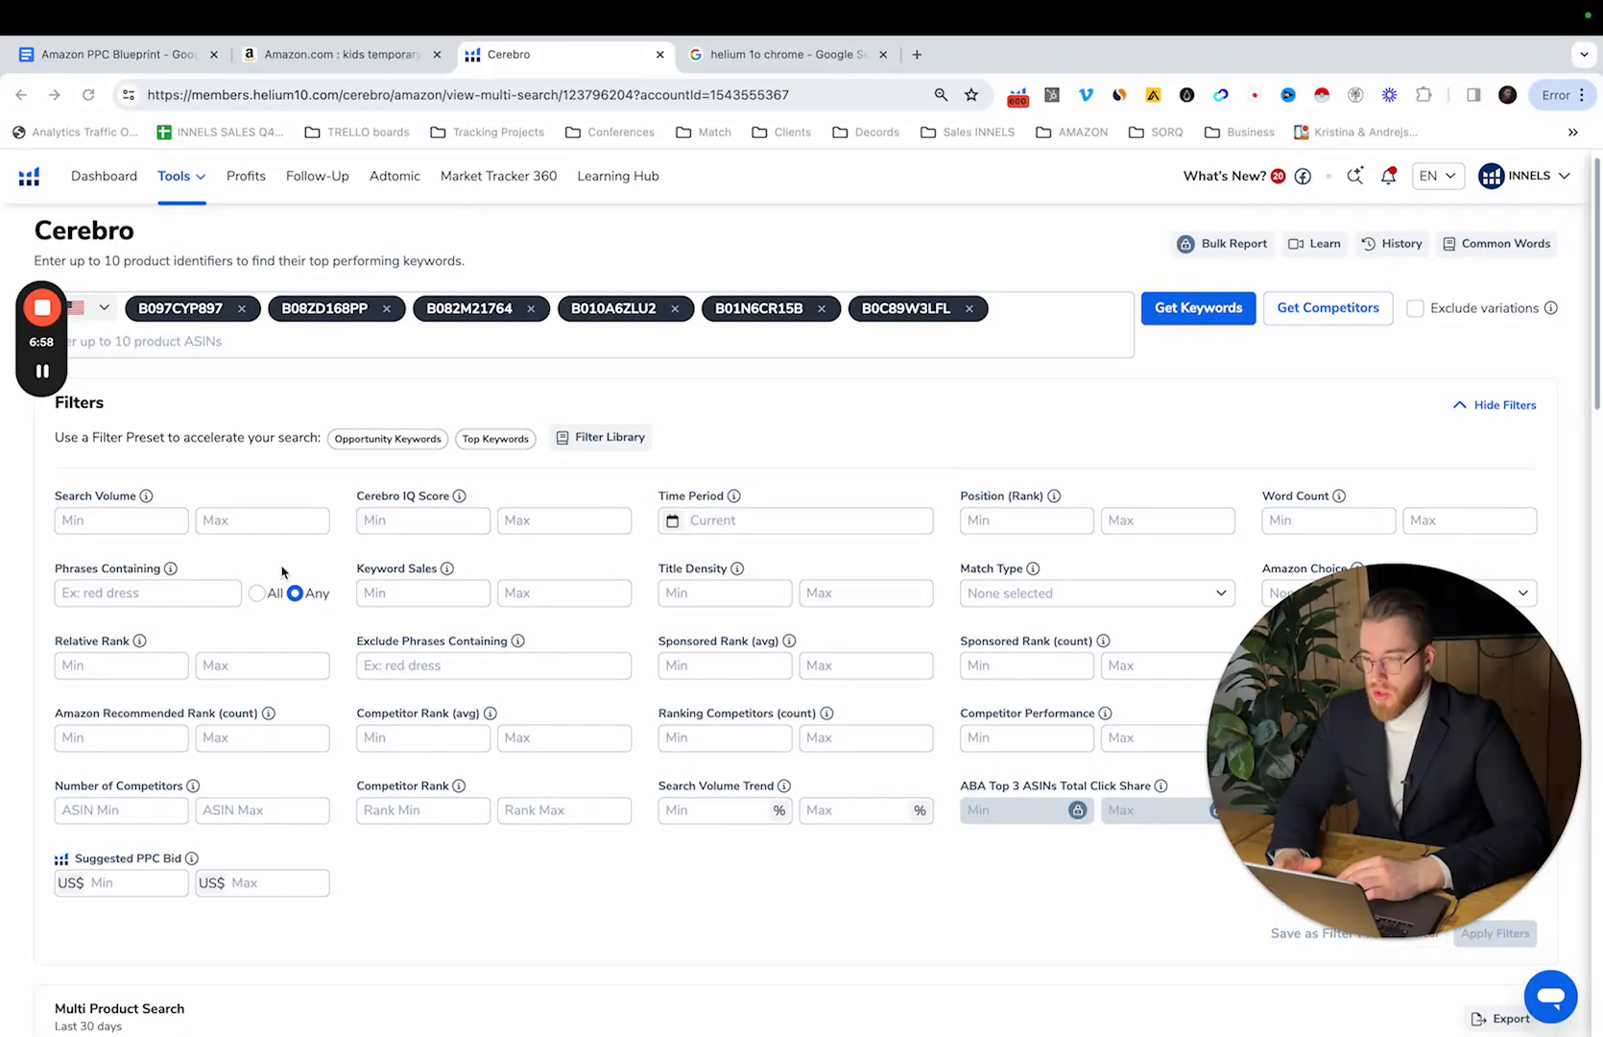
click(119, 520)
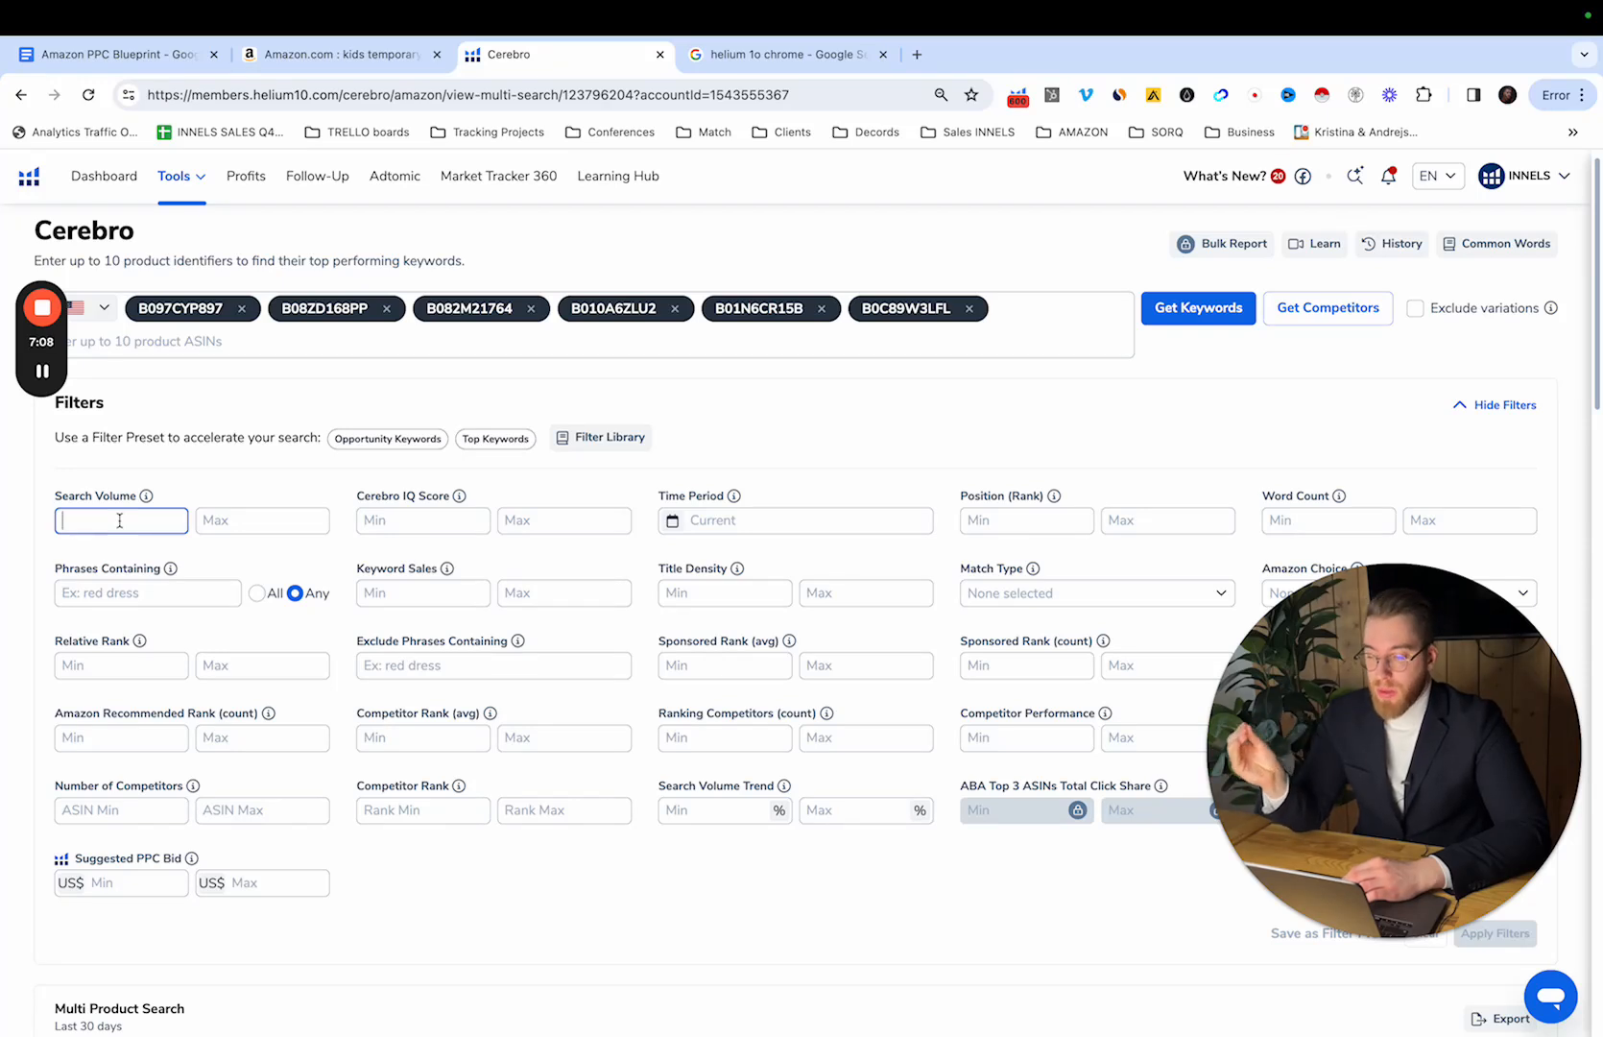
text(150)
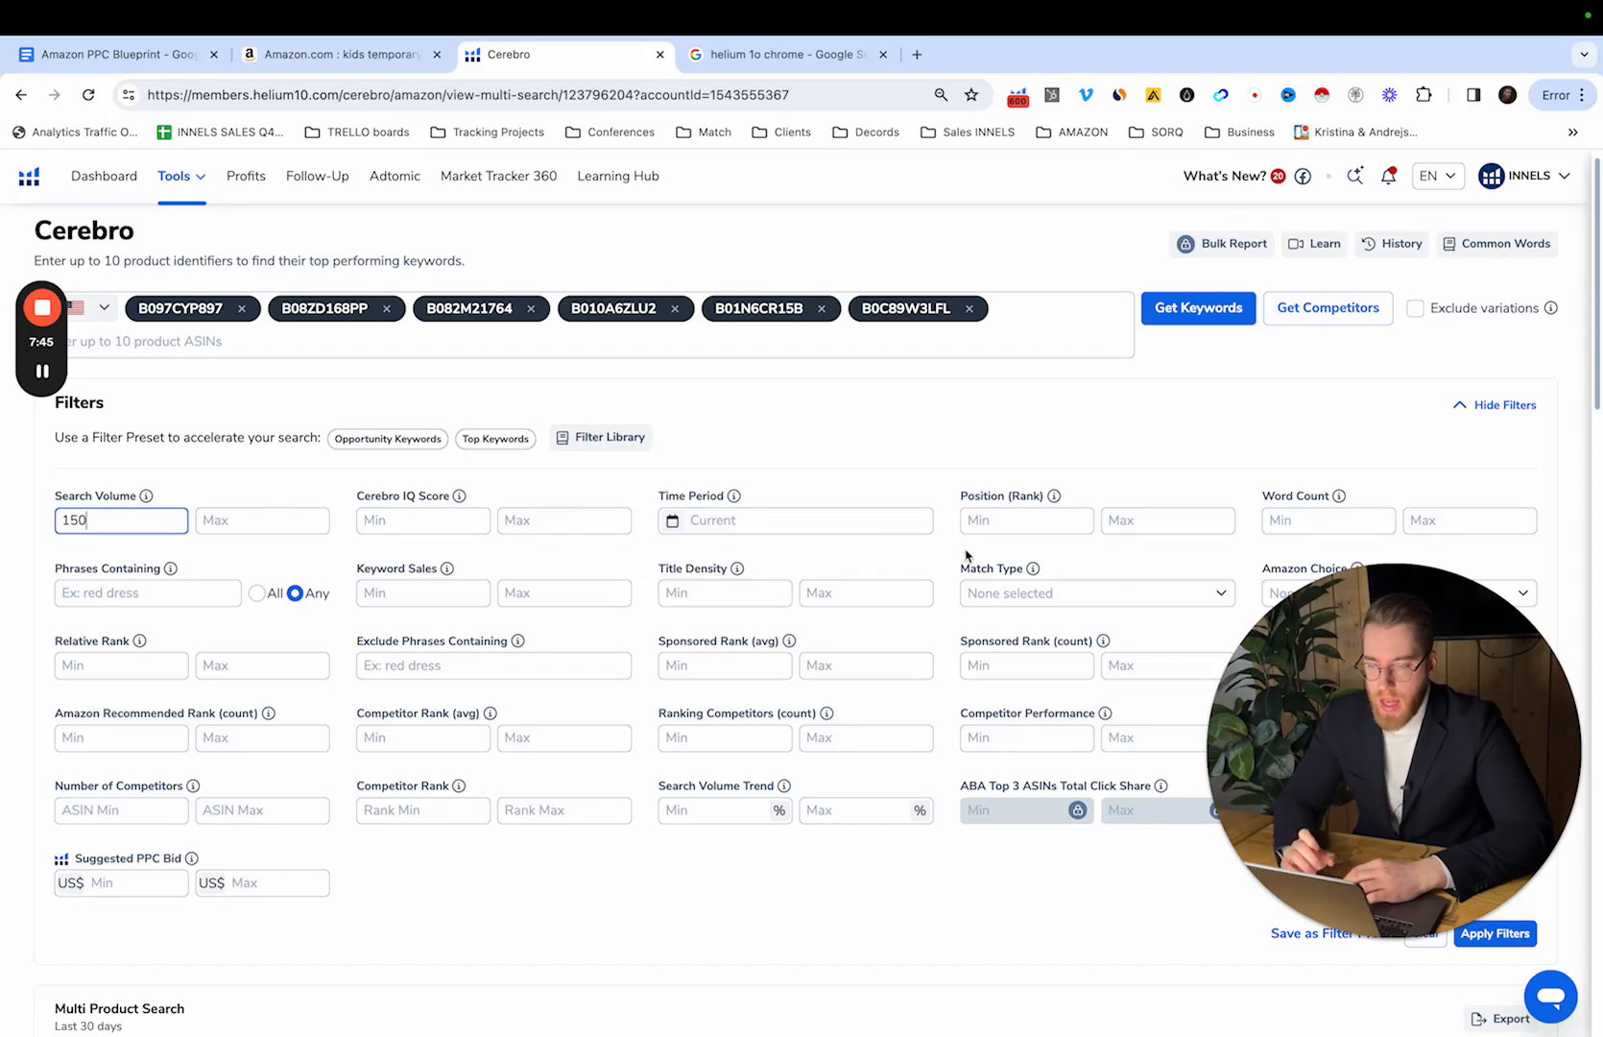
Step: Limit the position rank filter to a range starting at 1 and apply the Cerebro filters
scroll(965, 552, down, 1)
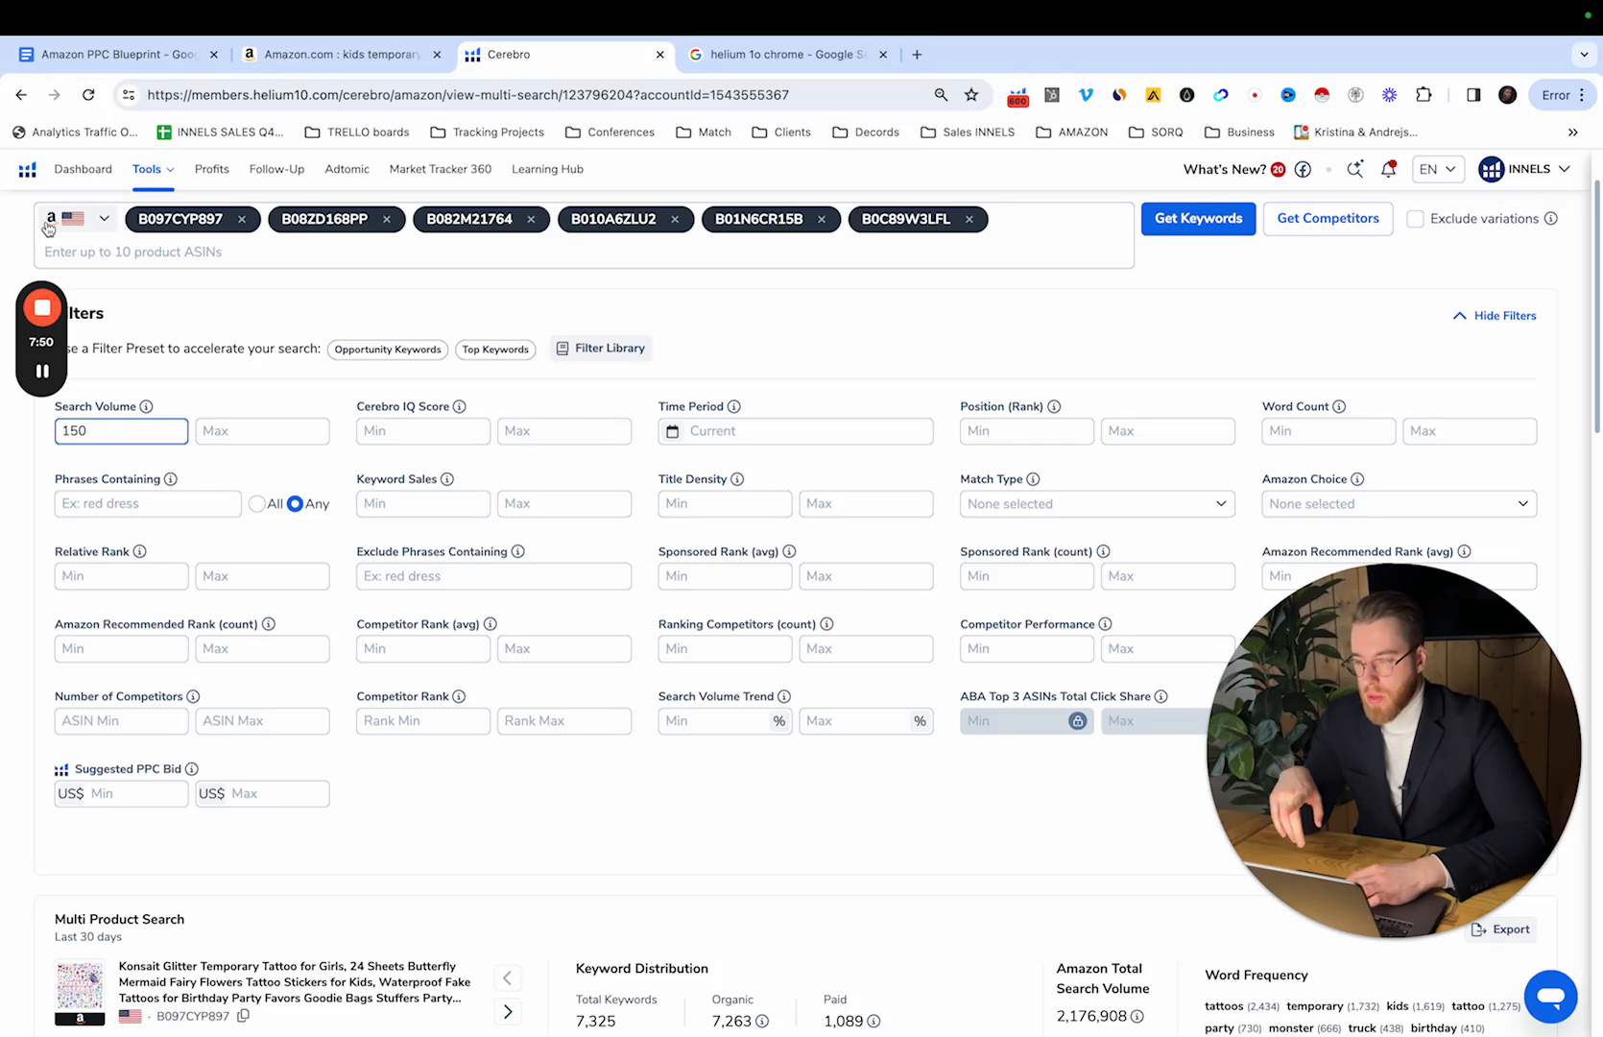
click(1053, 410)
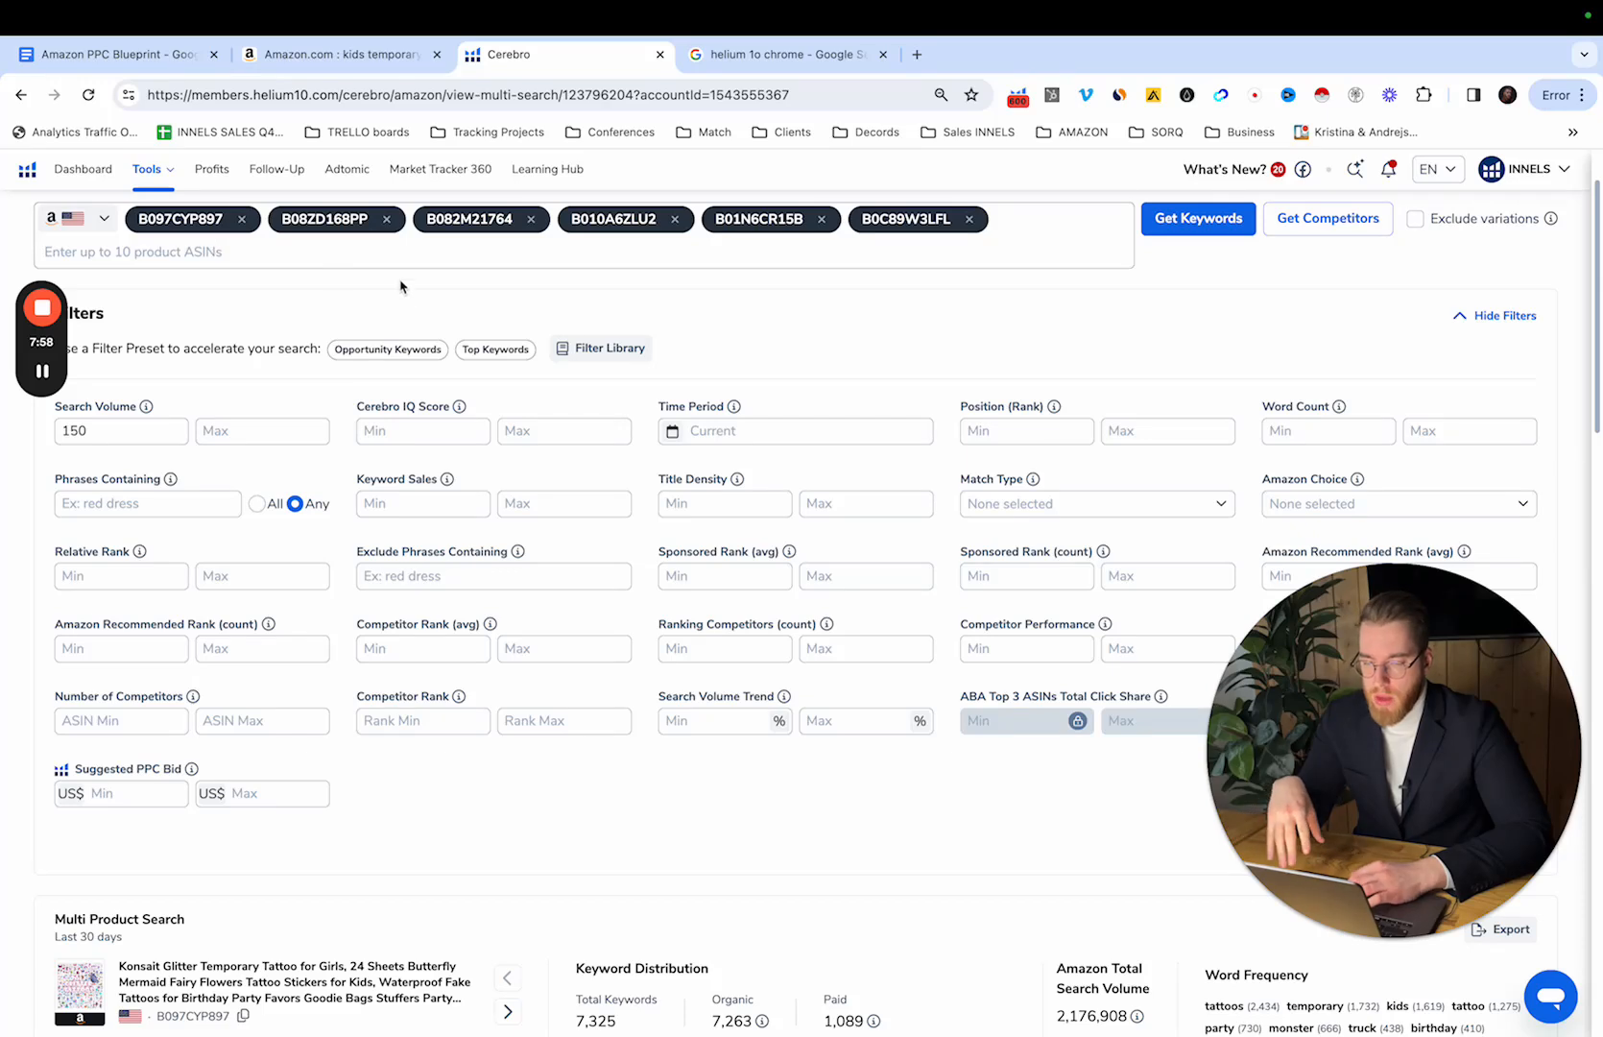
click(1009, 434)
text(1)
click(1136, 429)
text(10)
scroll(1152, 408, down, 5)
click(1486, 373)
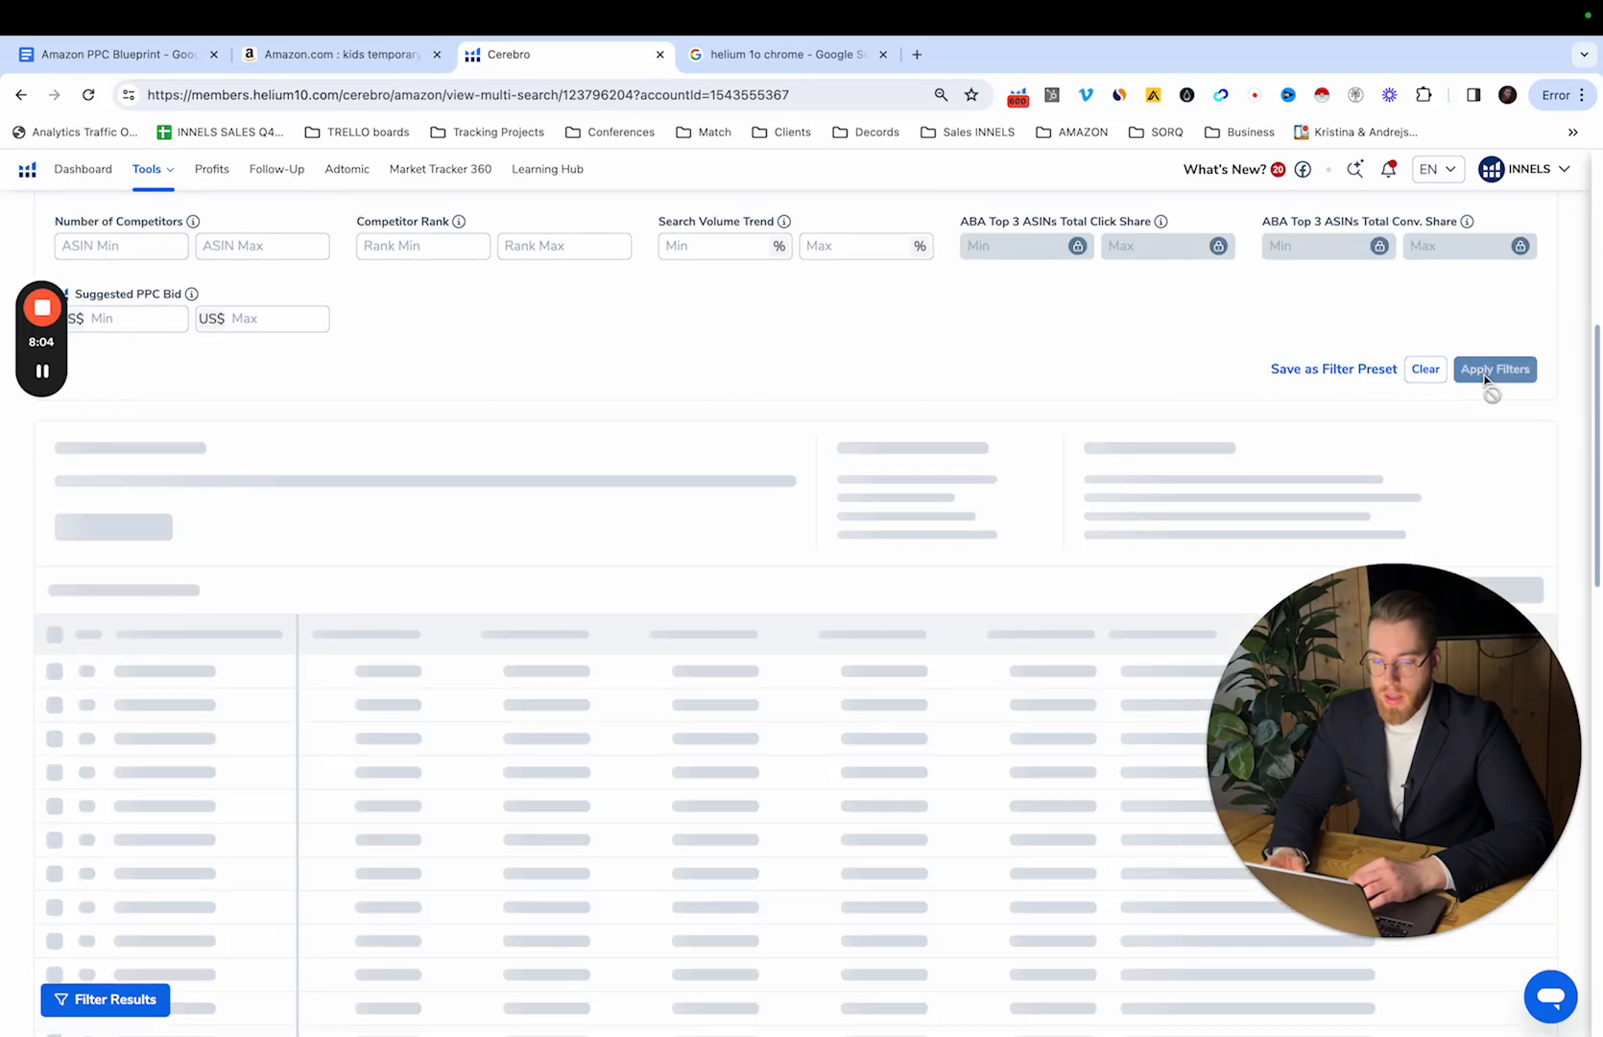
Step: Review the filtered Cerebro keywords with their search volumes, trends, sponsored ranks and positions
mouse_move(44, 375)
scroll(372, 444, up, 10)
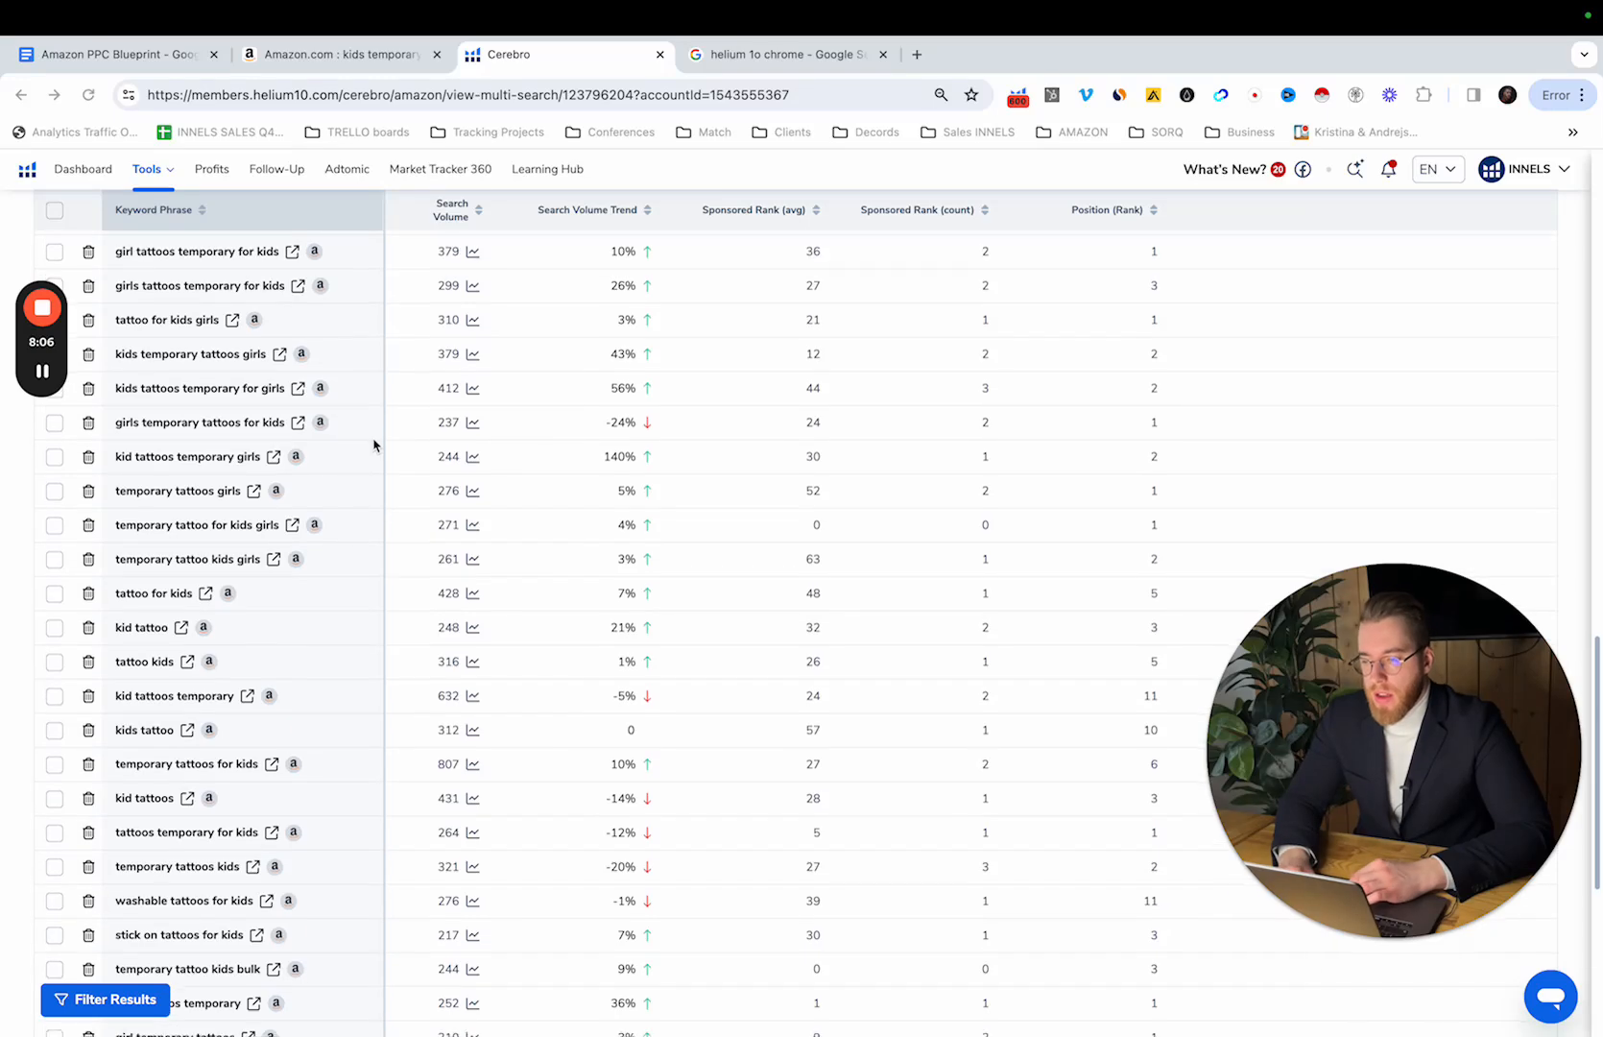
scroll(373, 443, up, 5)
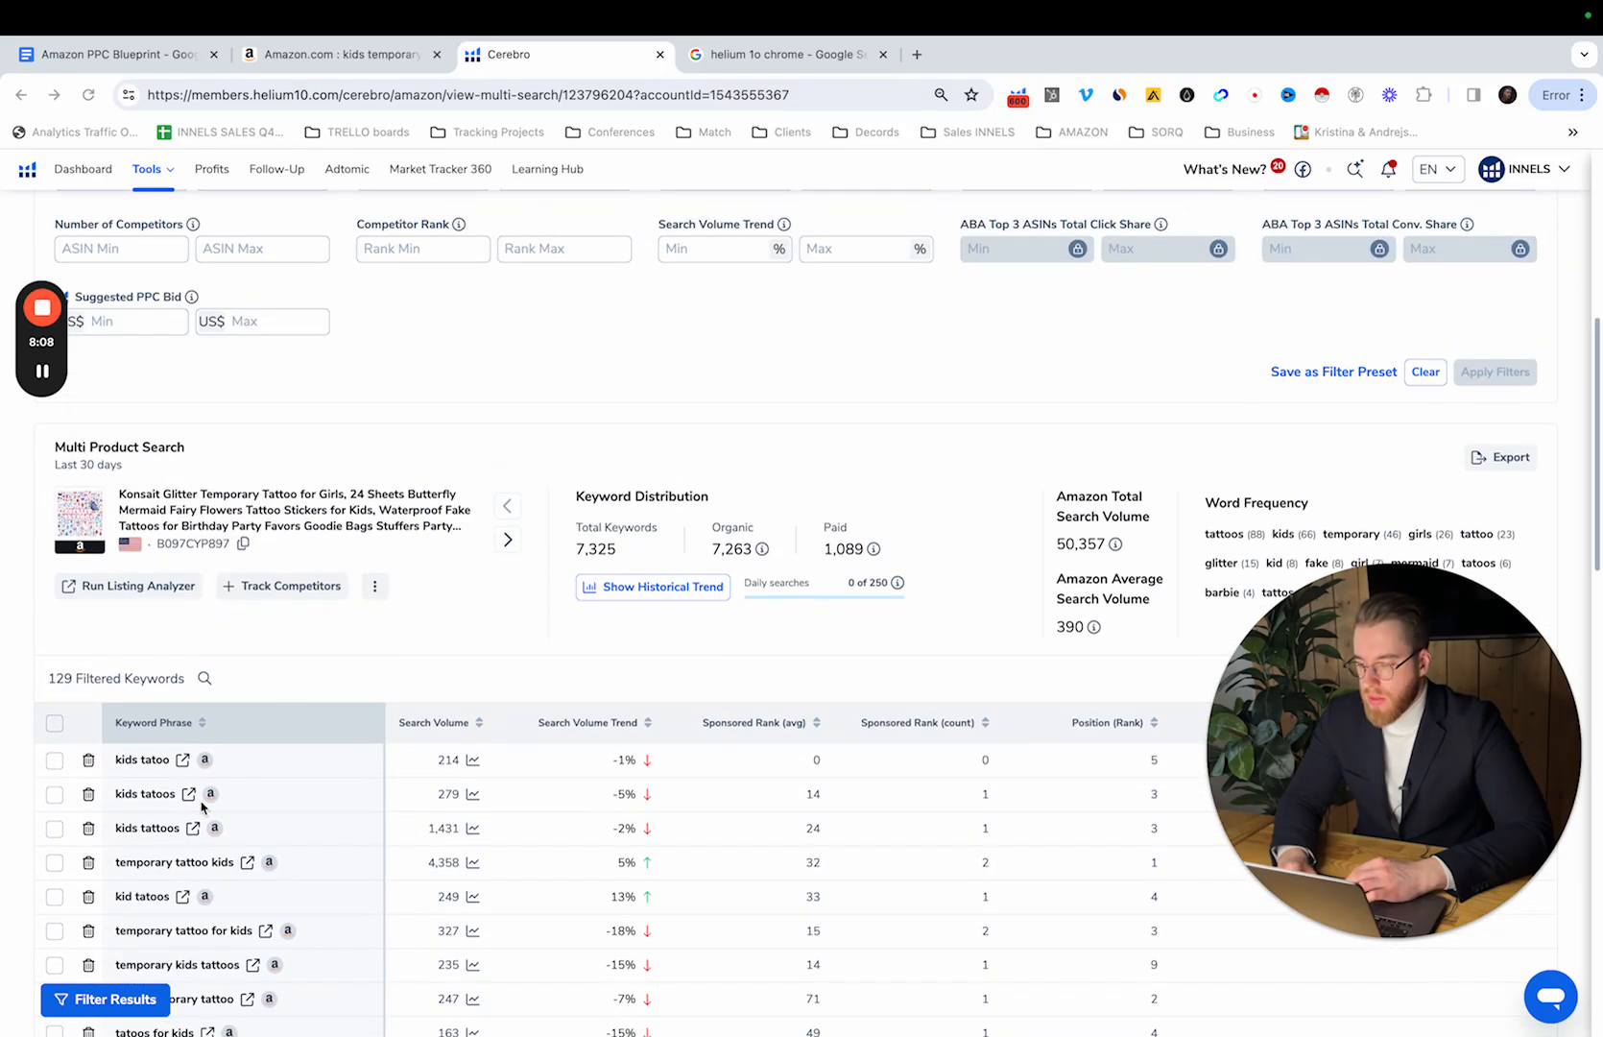
scroll(304, 795, down, 2)
scroll(562, 656, up, 3)
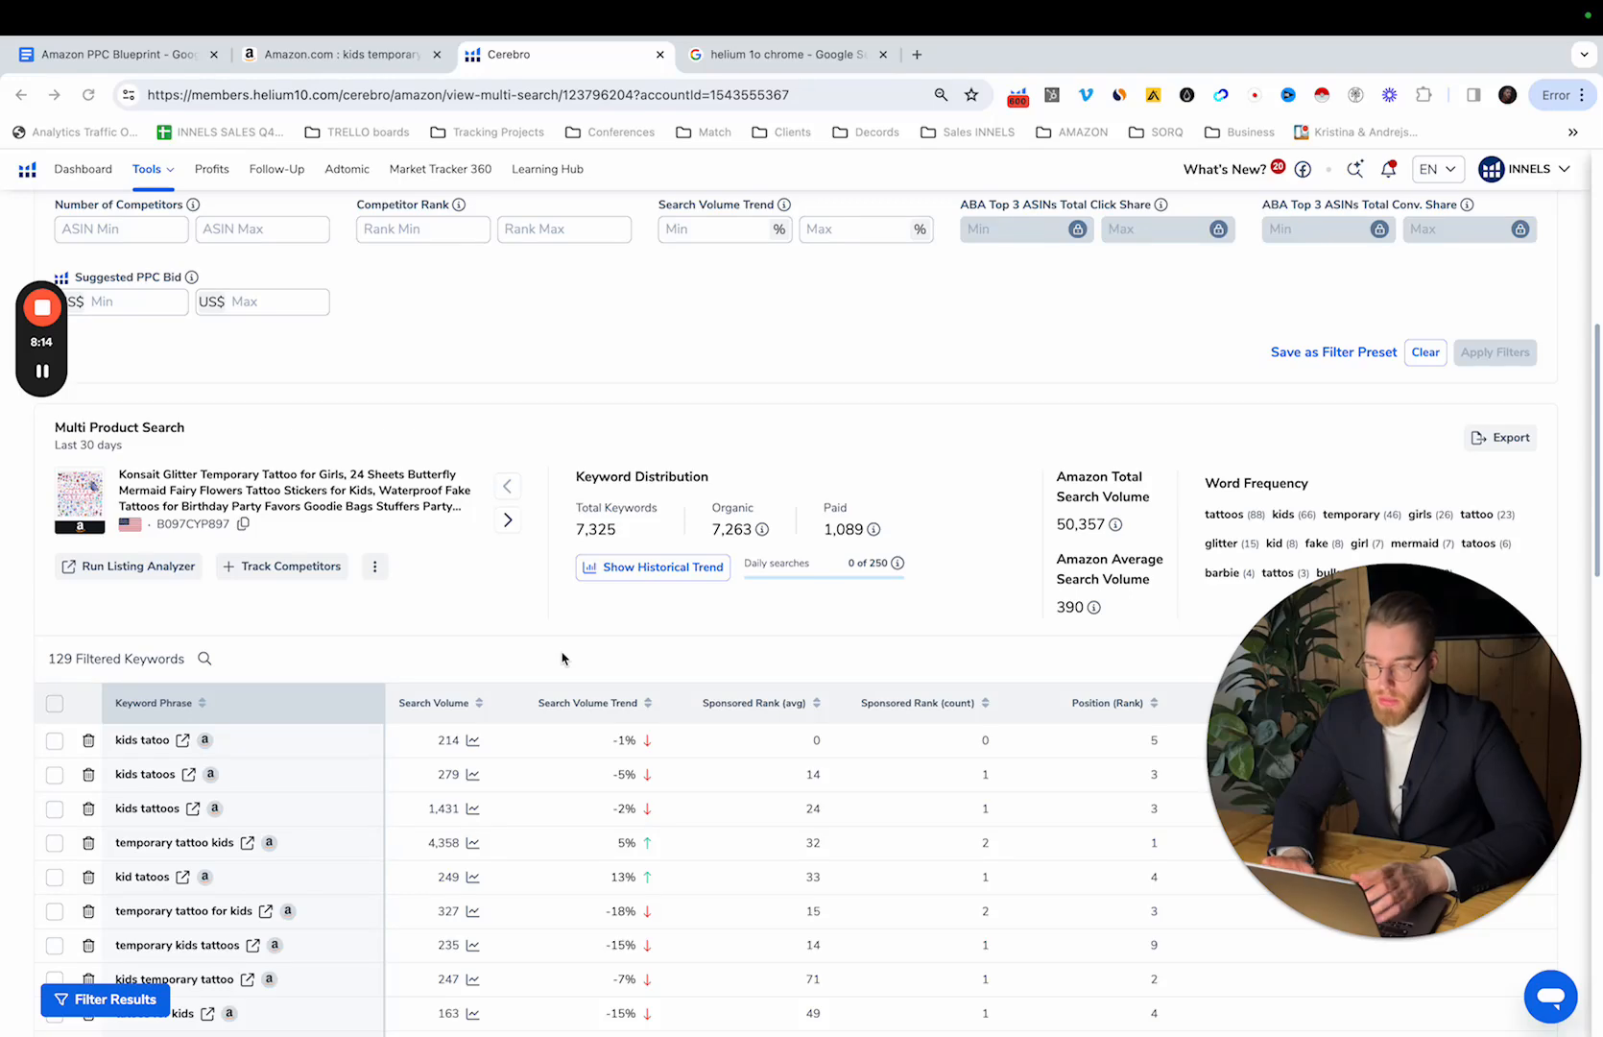
scroll(512, 769, down, 2)
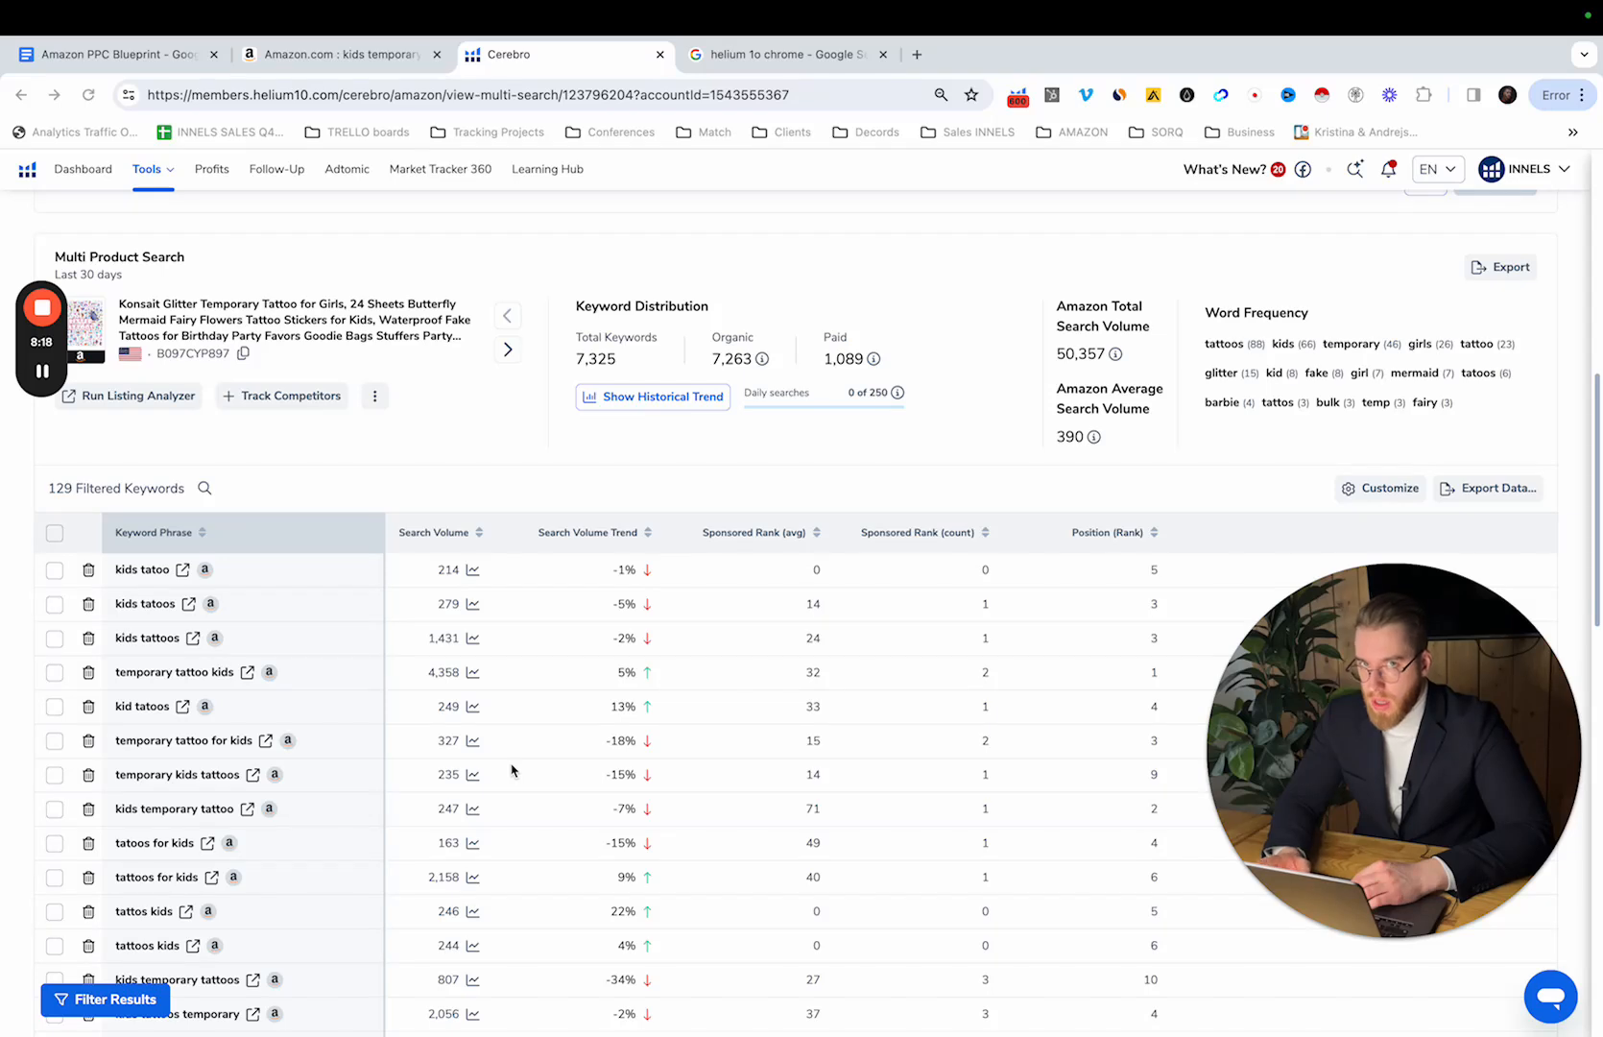
Step: Check the top ranked products for the keyword "kids tattoos" and open its Amazon search results
scroll(511, 769, down, 1)
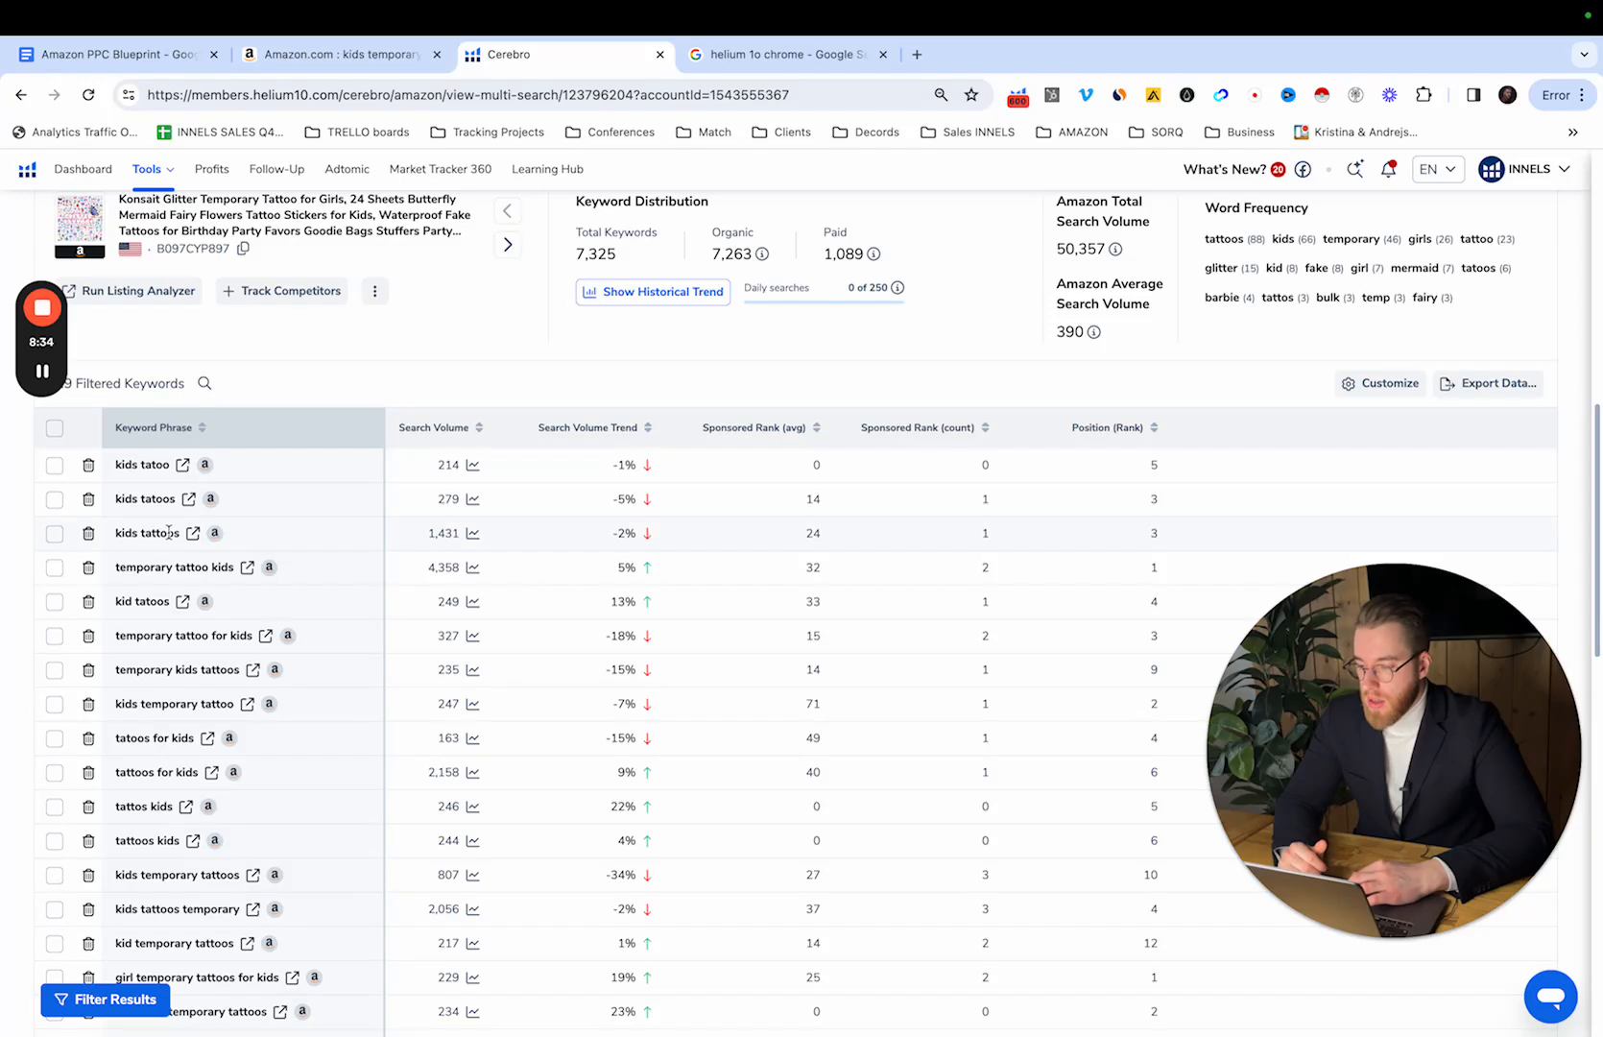
mouse_move(168, 532)
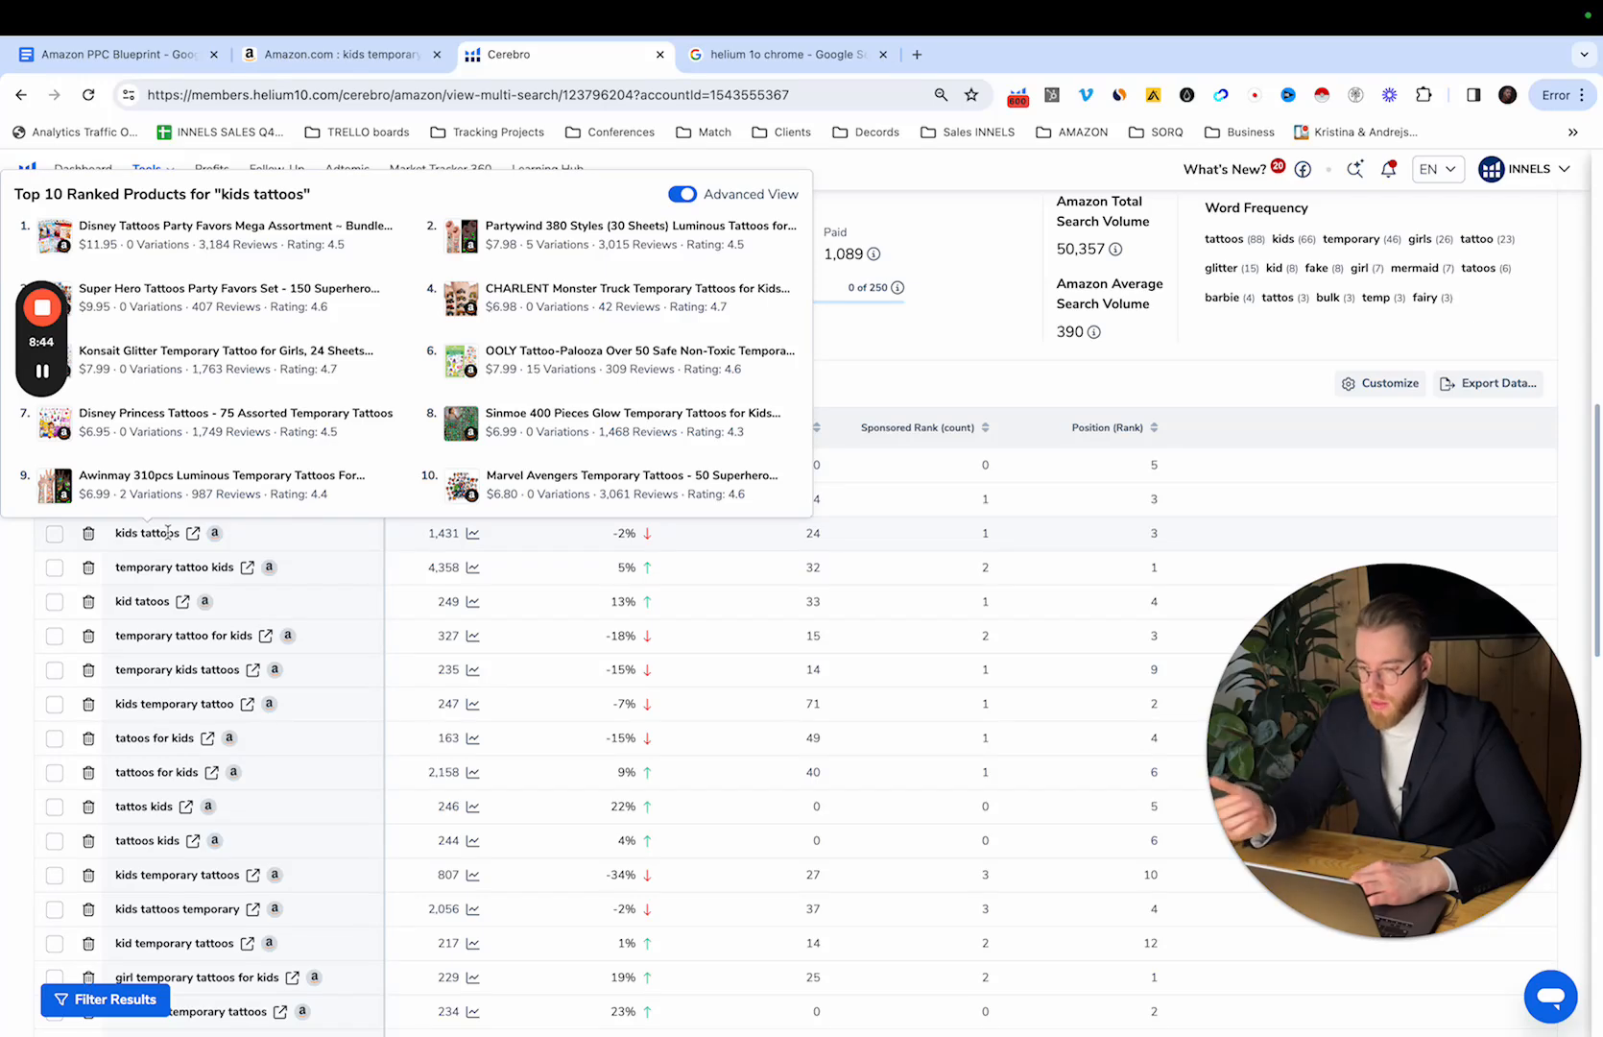
click(193, 533)
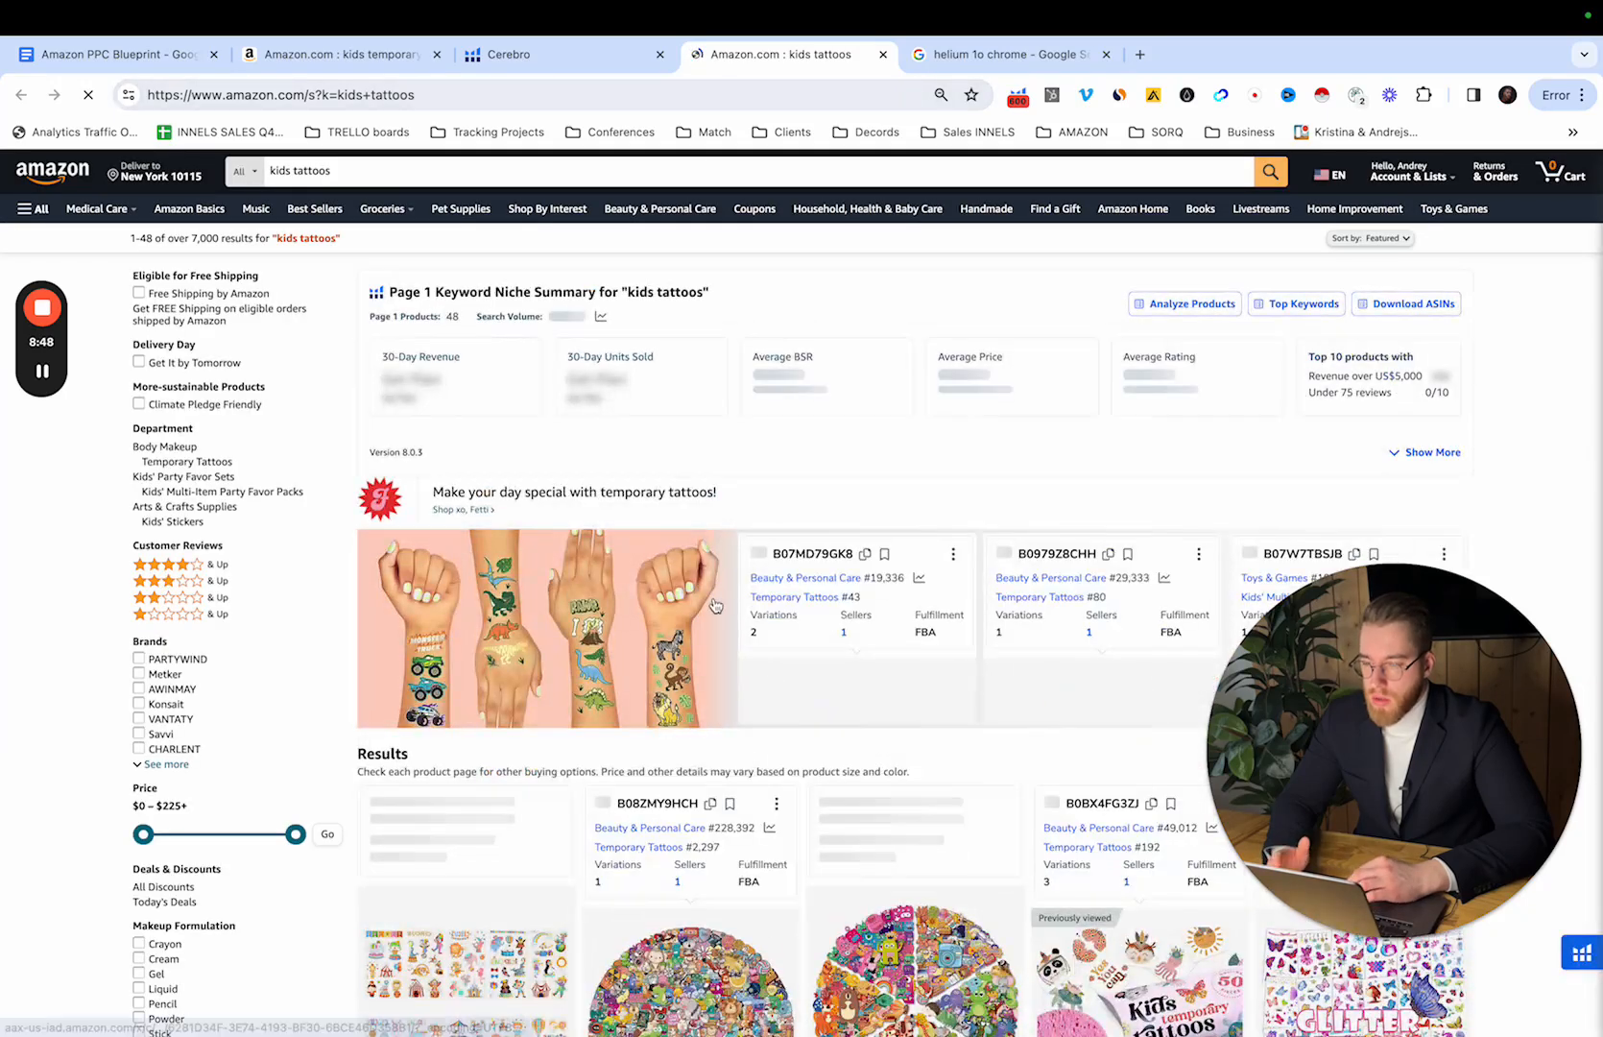
Step: Look through the Amazon search results for "kids tattoos" and close that page to return to Cerebro
scroll(714, 605, down, 10)
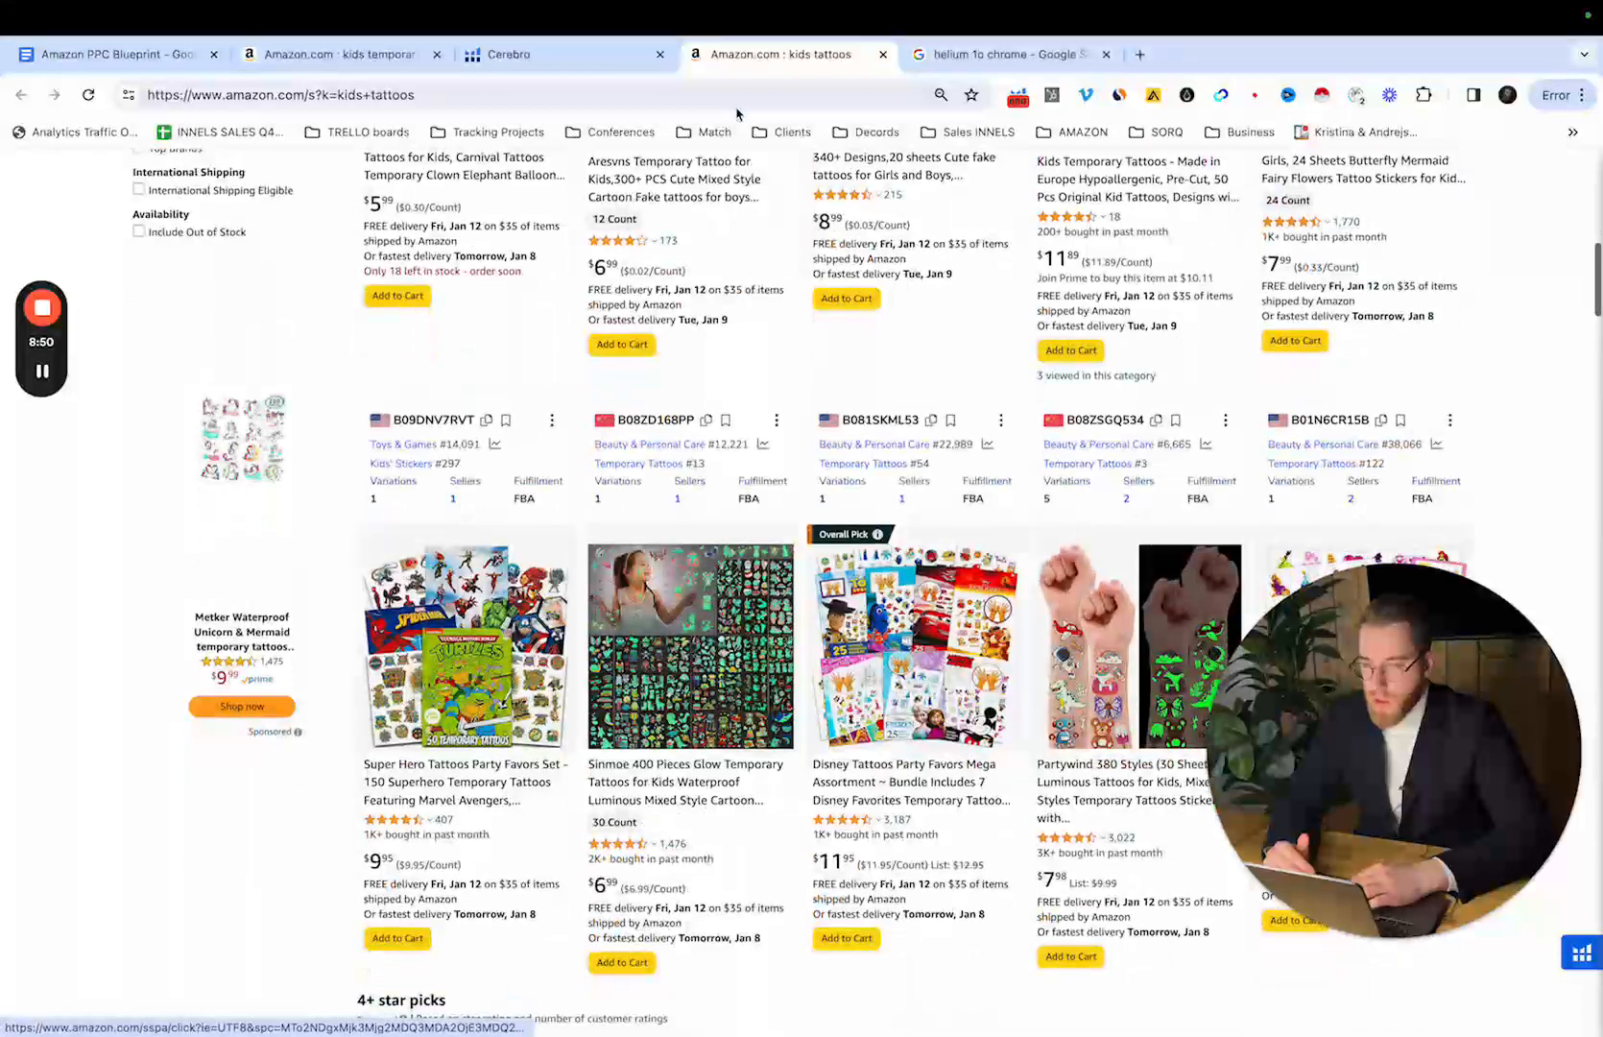
click(882, 54)
Step: Remove the misspelled keyword "kid tatoos" from the Cerebro results and sort the keywords by search volume, highest first
scroll(300, 803, up, 3)
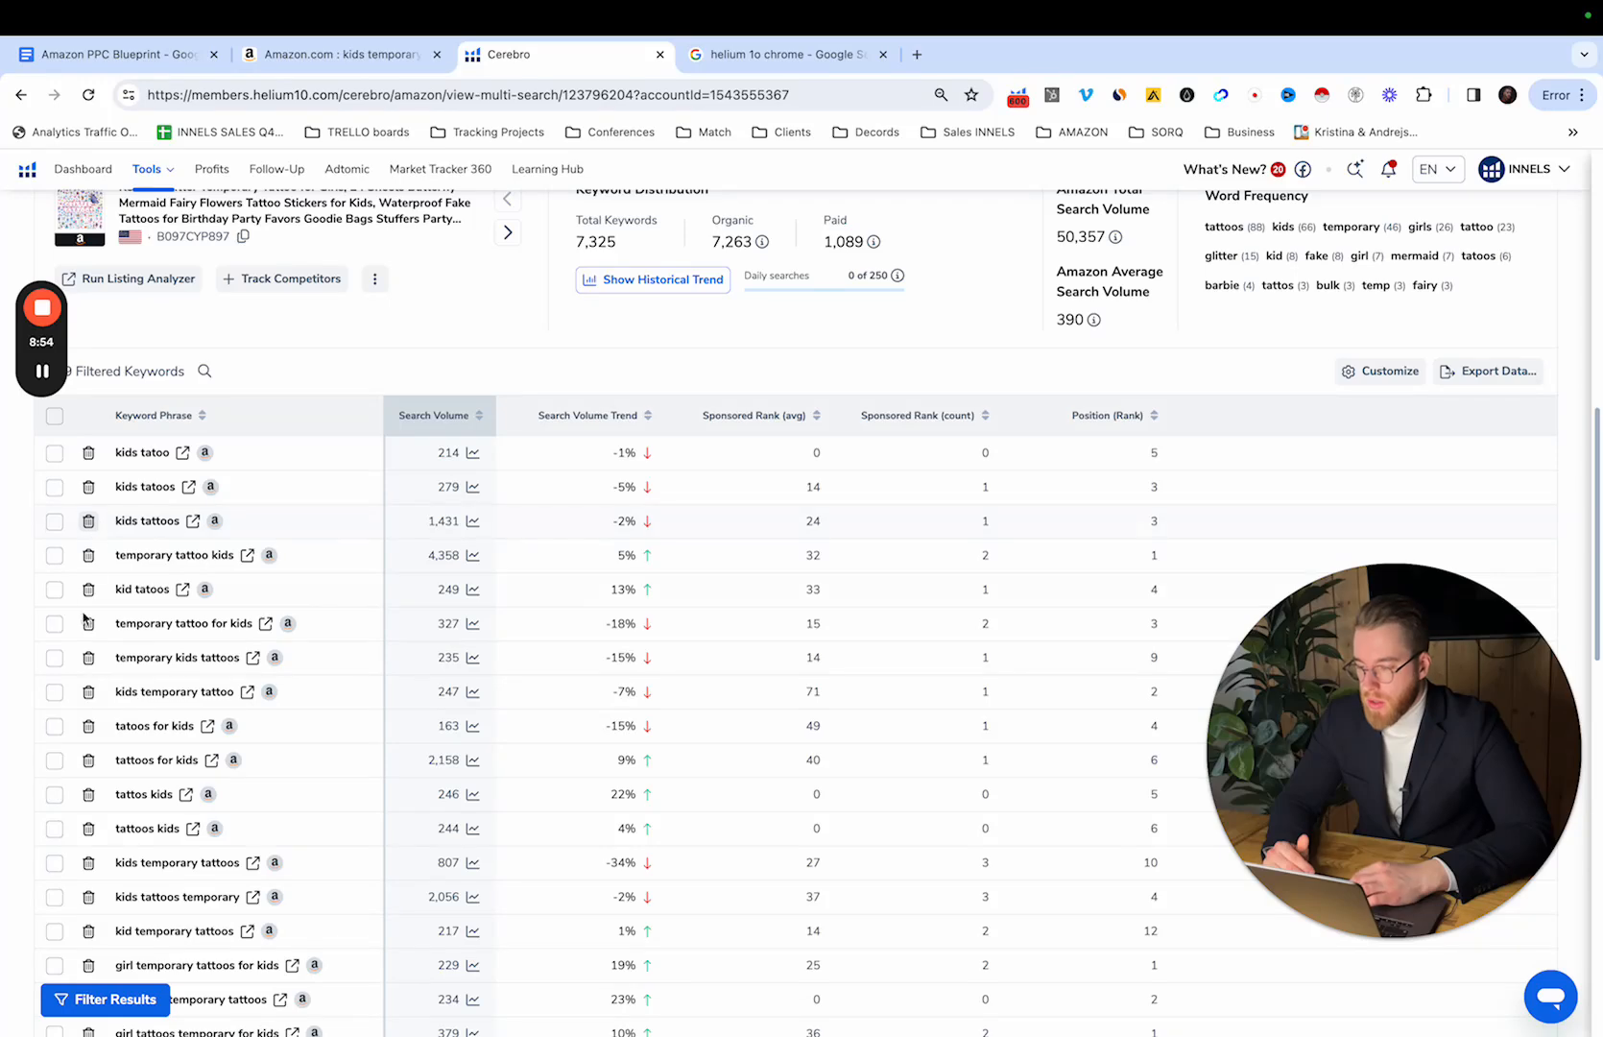
click(87, 590)
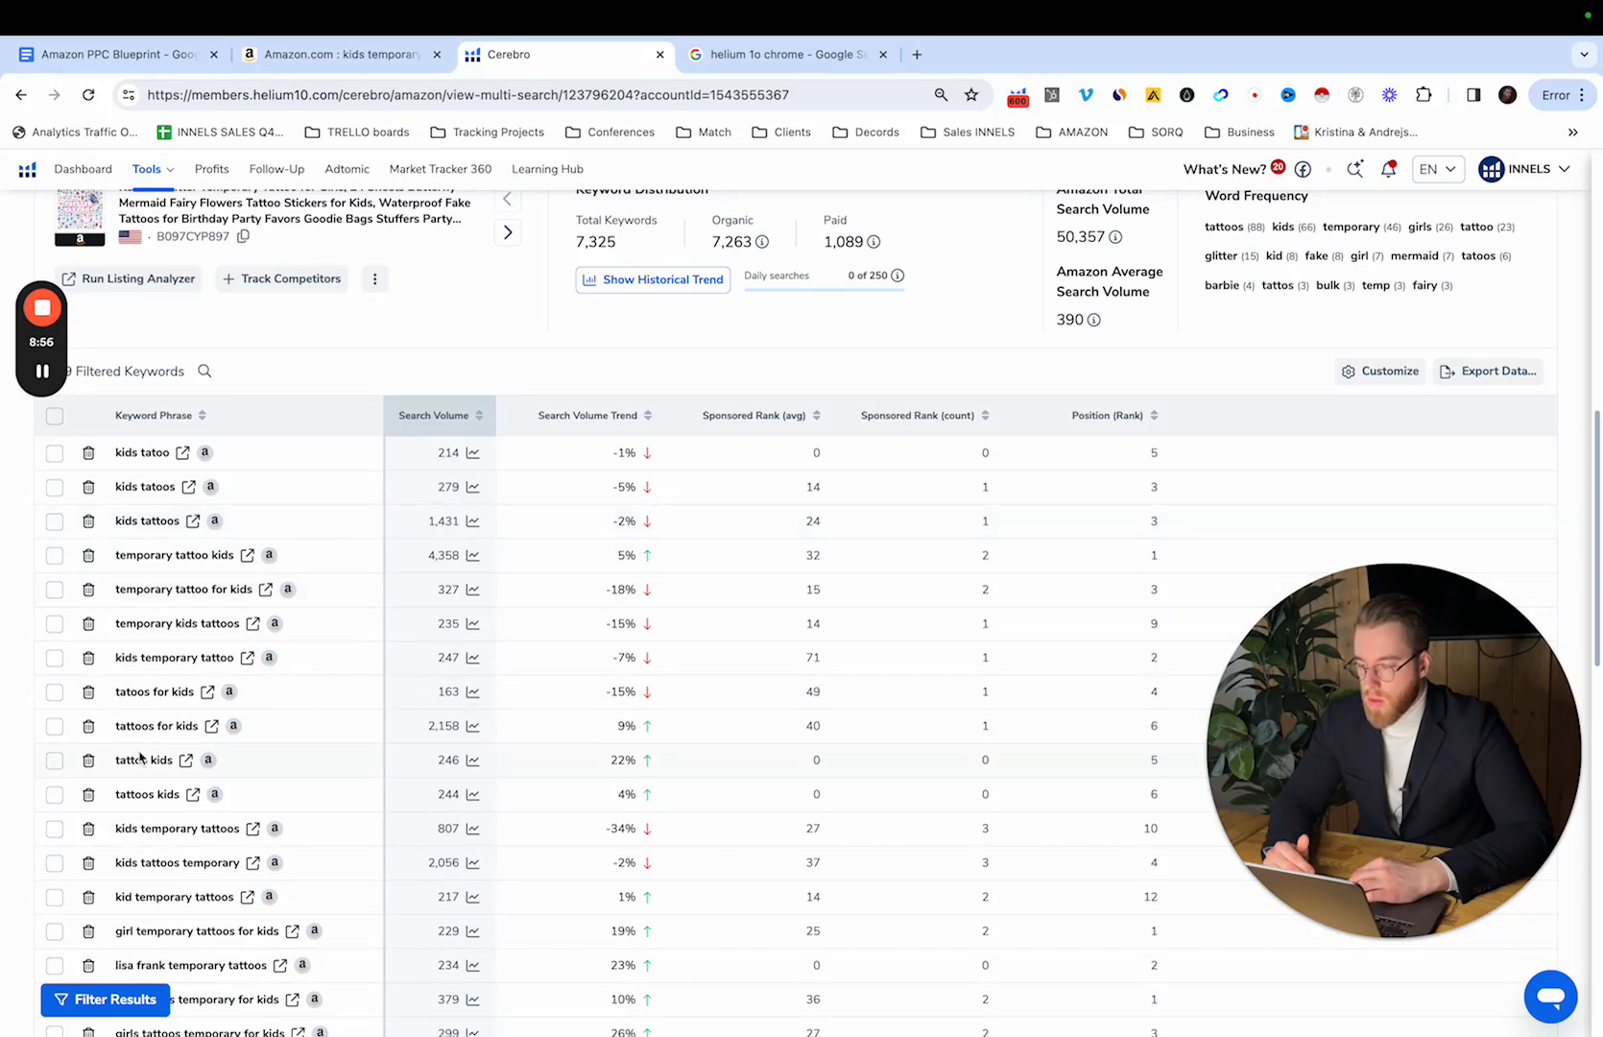
scroll(88, 595, down, 5)
scroll(125, 749, up, 10)
click(435, 534)
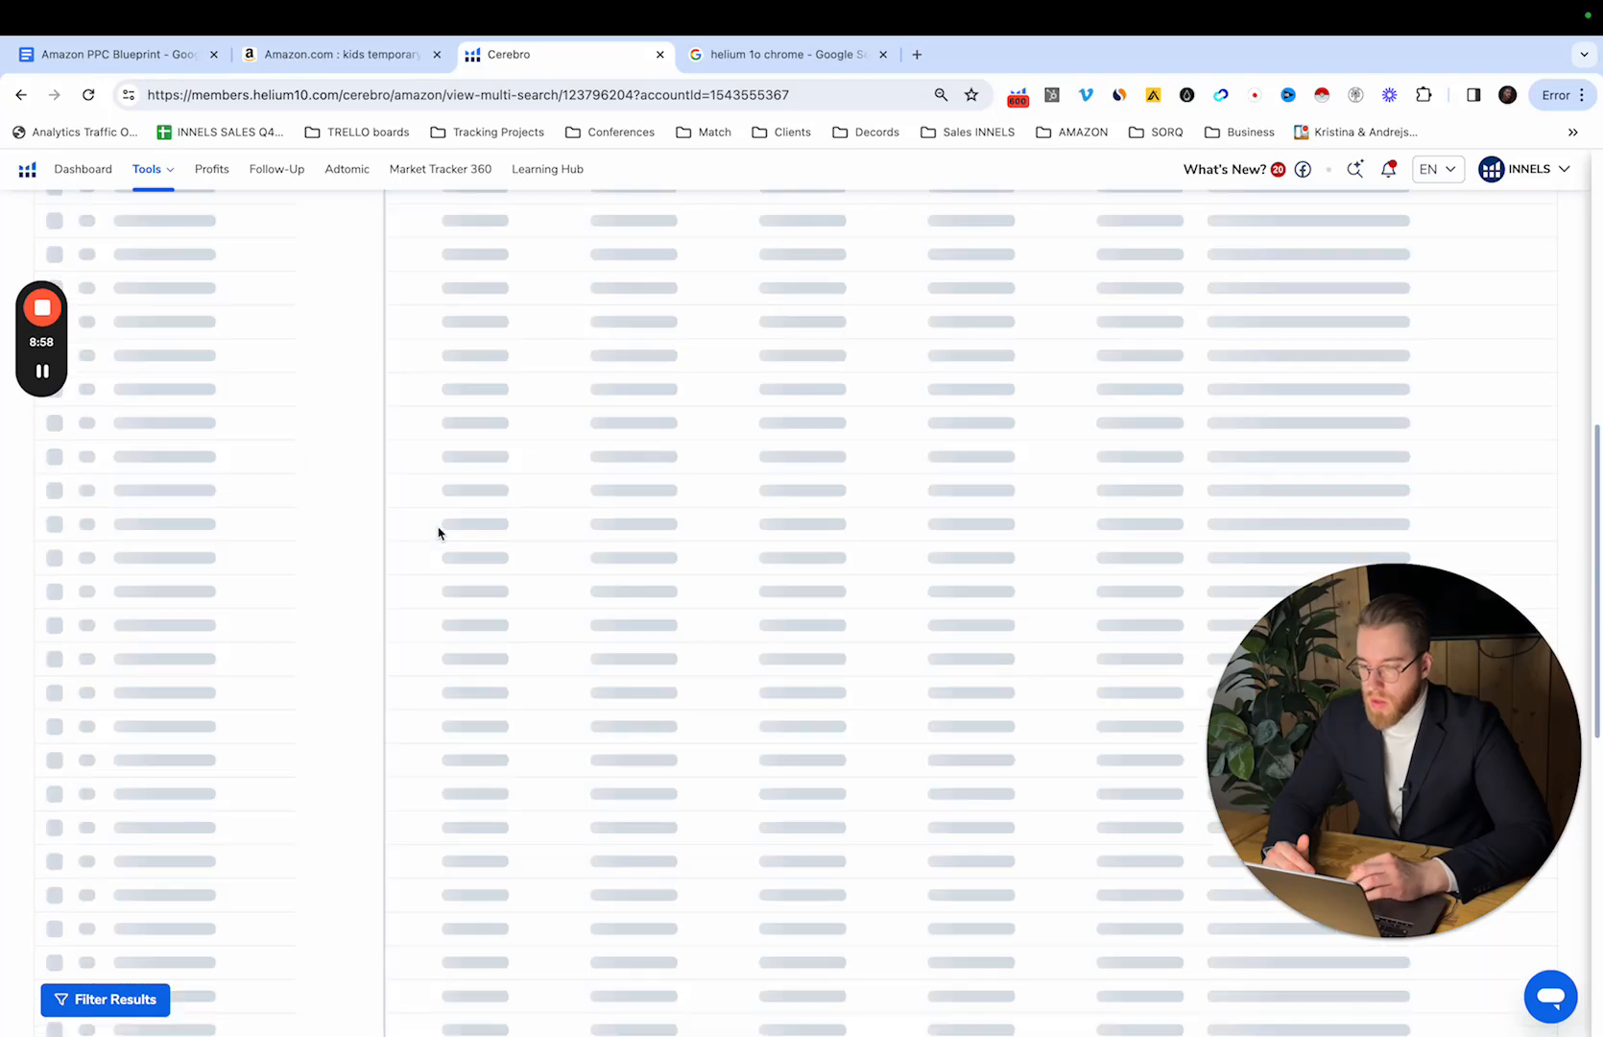
scroll(429, 660, down, 3)
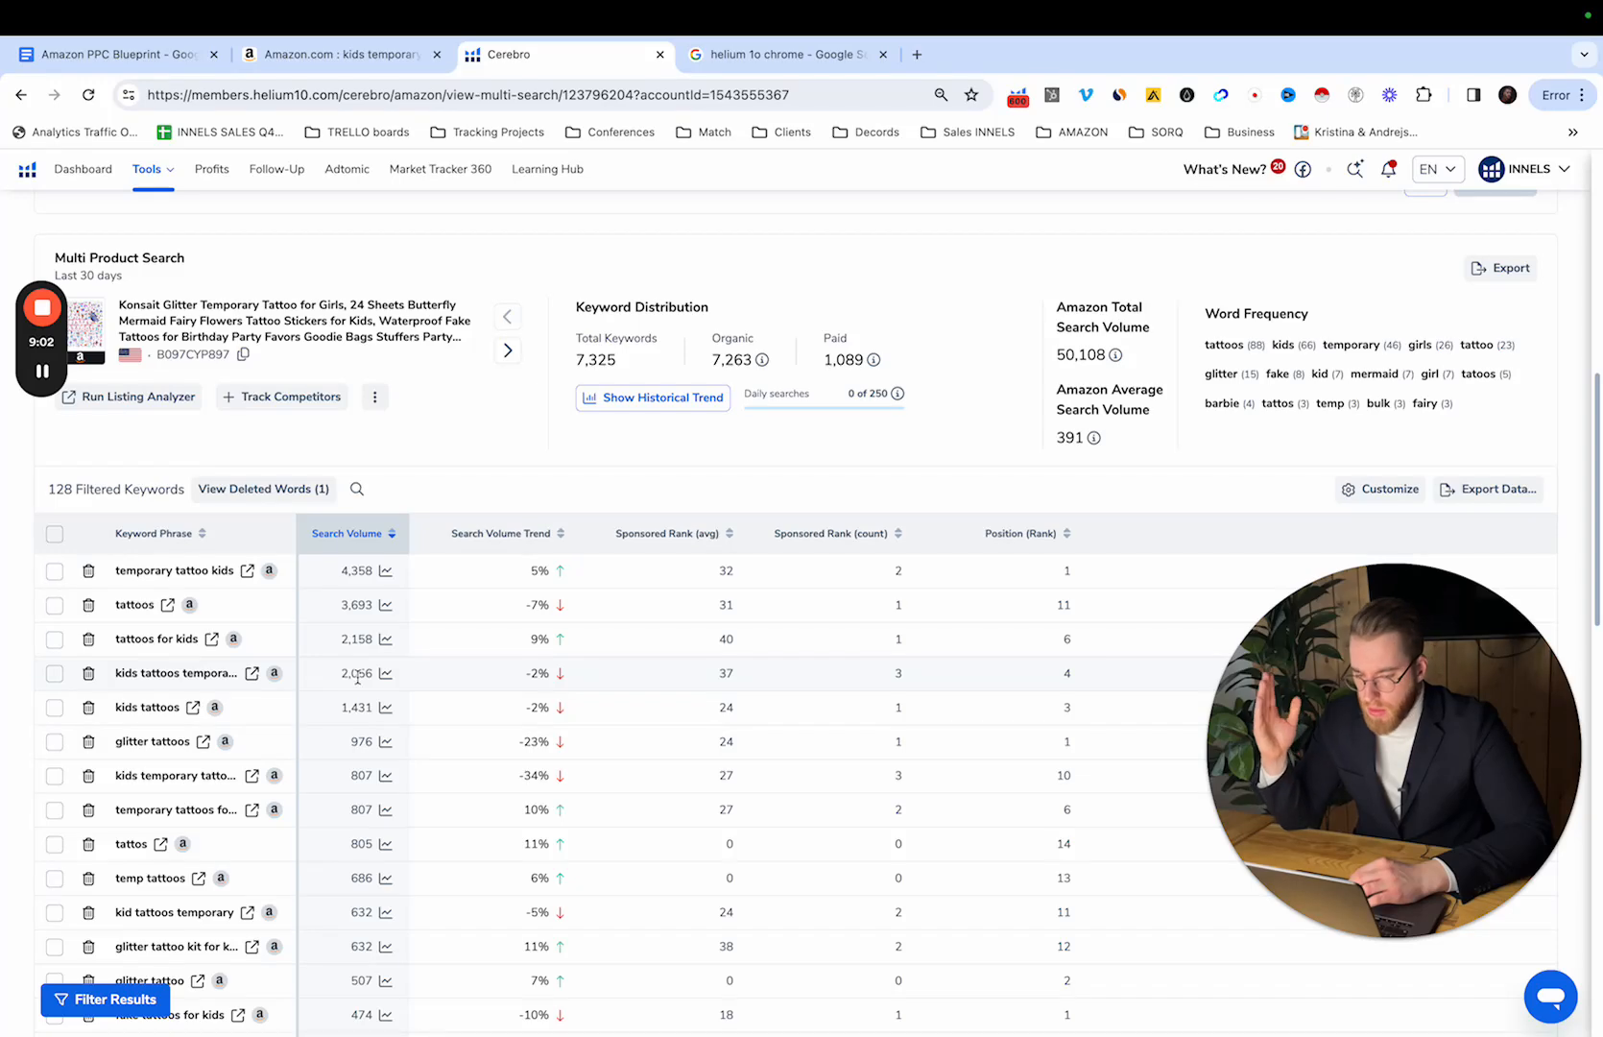
Step: Widen the keyword phrase column and remove the irrelevant "barbie tattoos temporary" keyword from the results
scroll(357, 677, down, 3)
scroll(357, 677, down, 8)
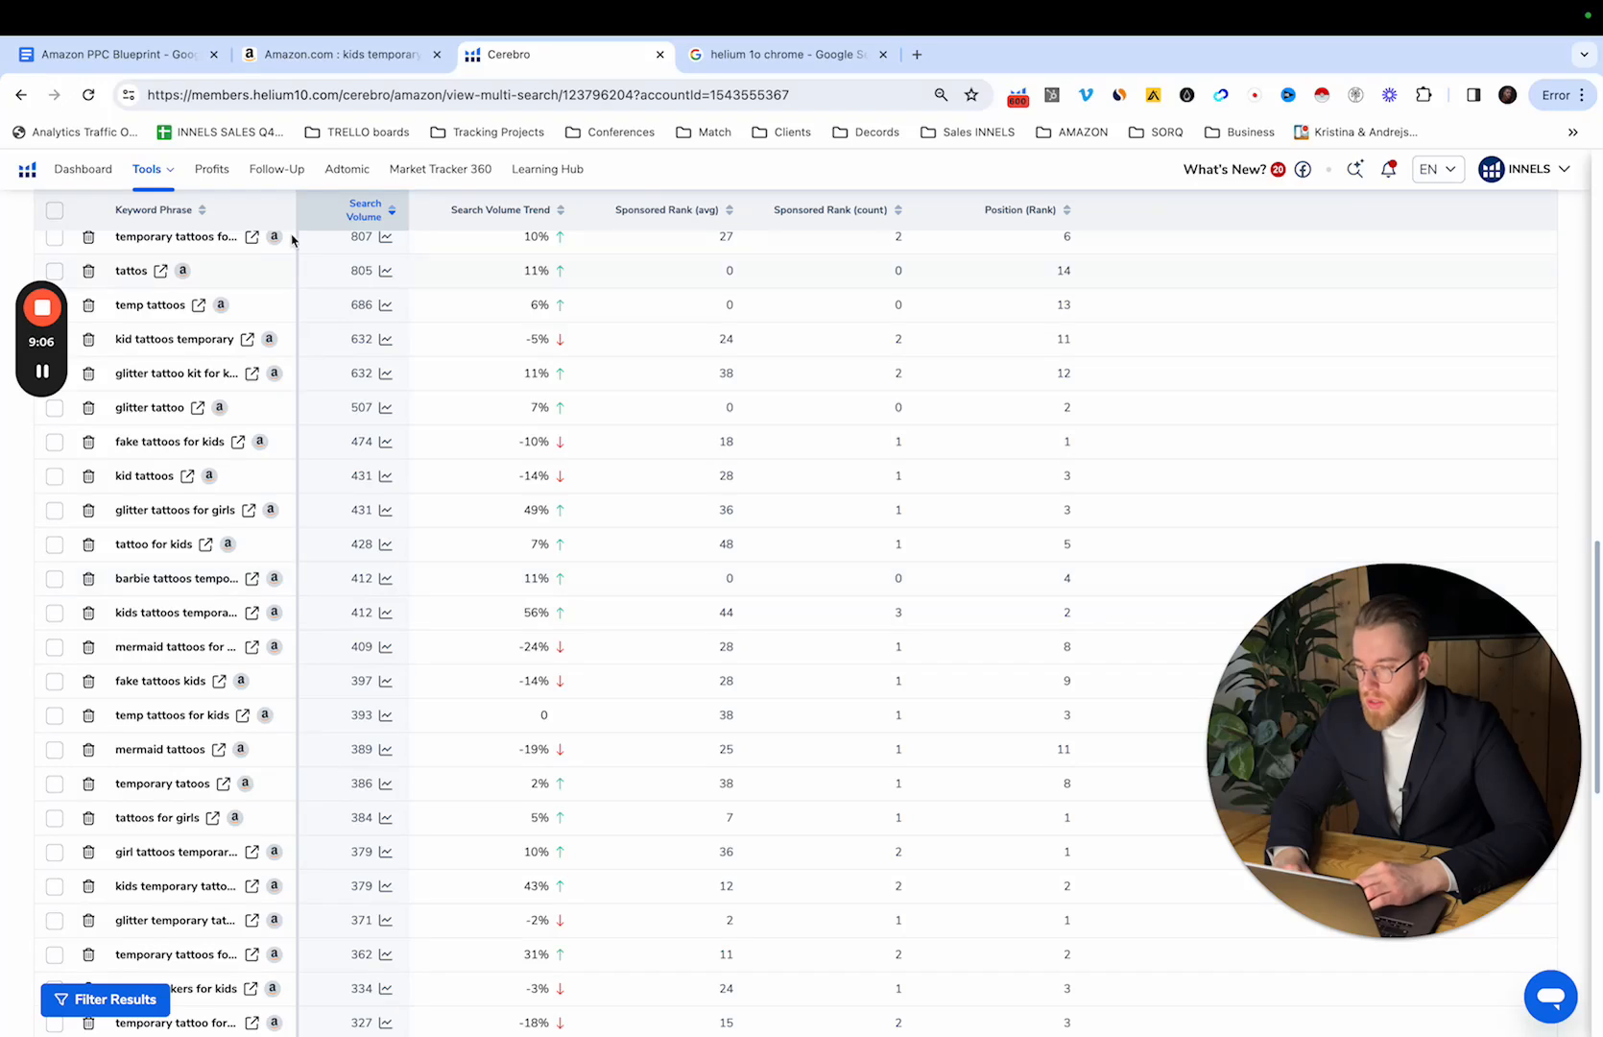
drag(297, 219, 325, 219)
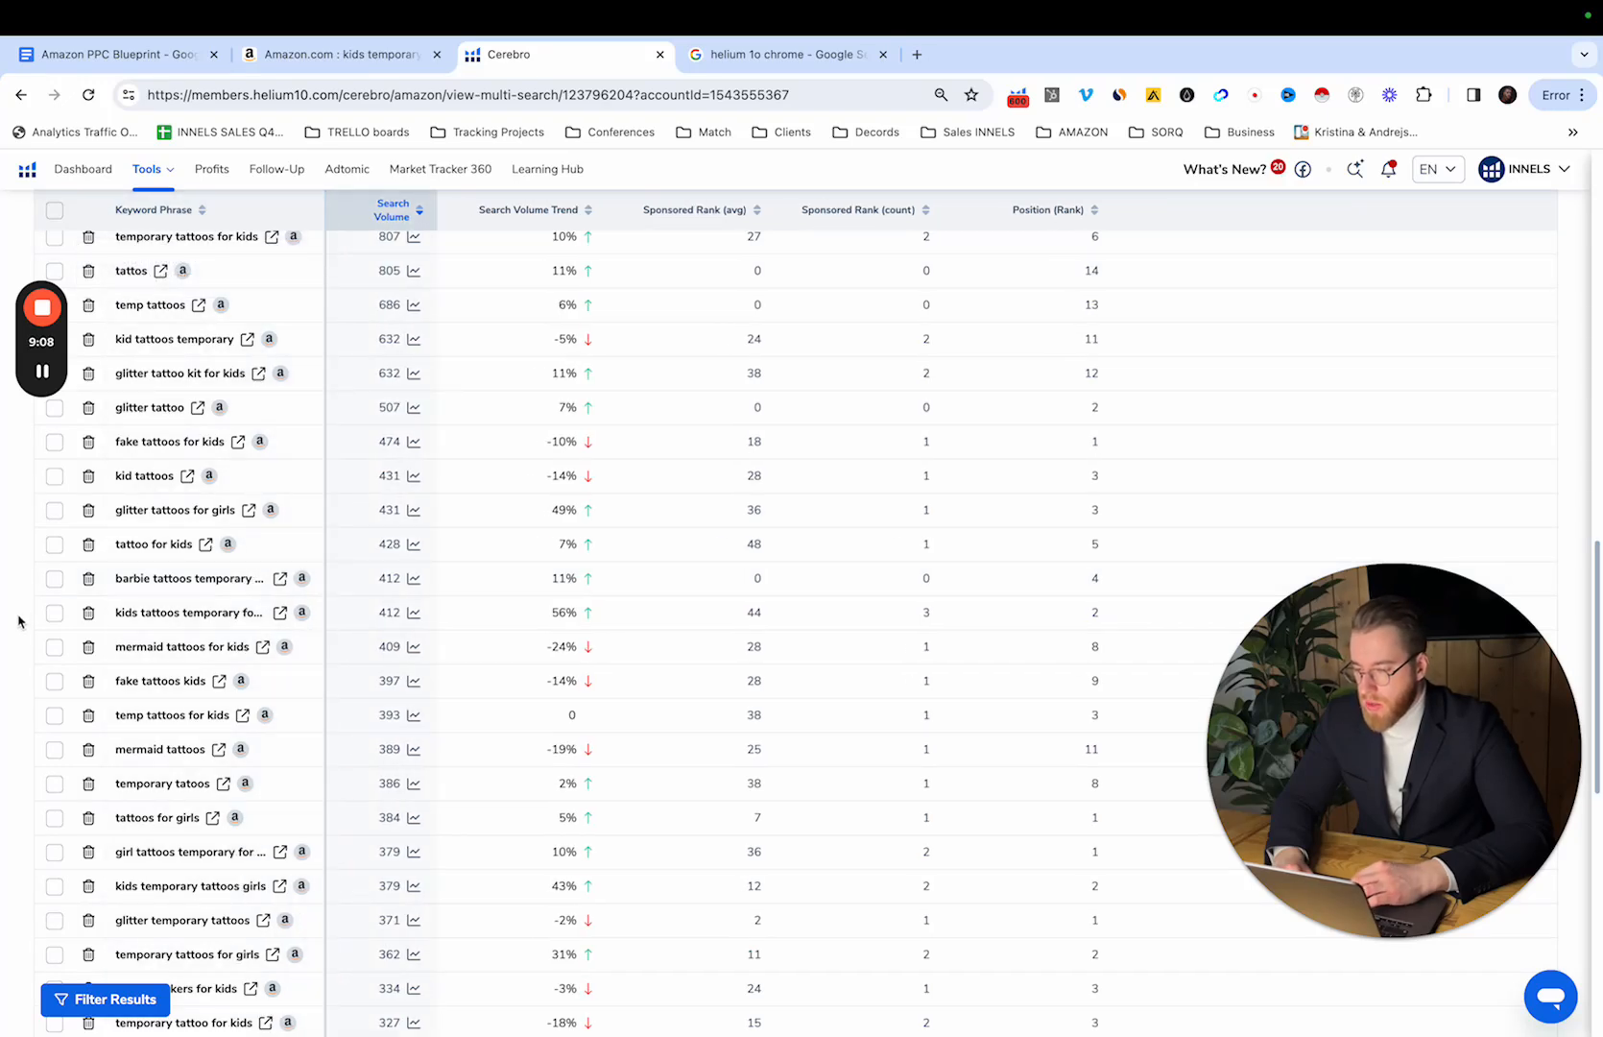
click(89, 579)
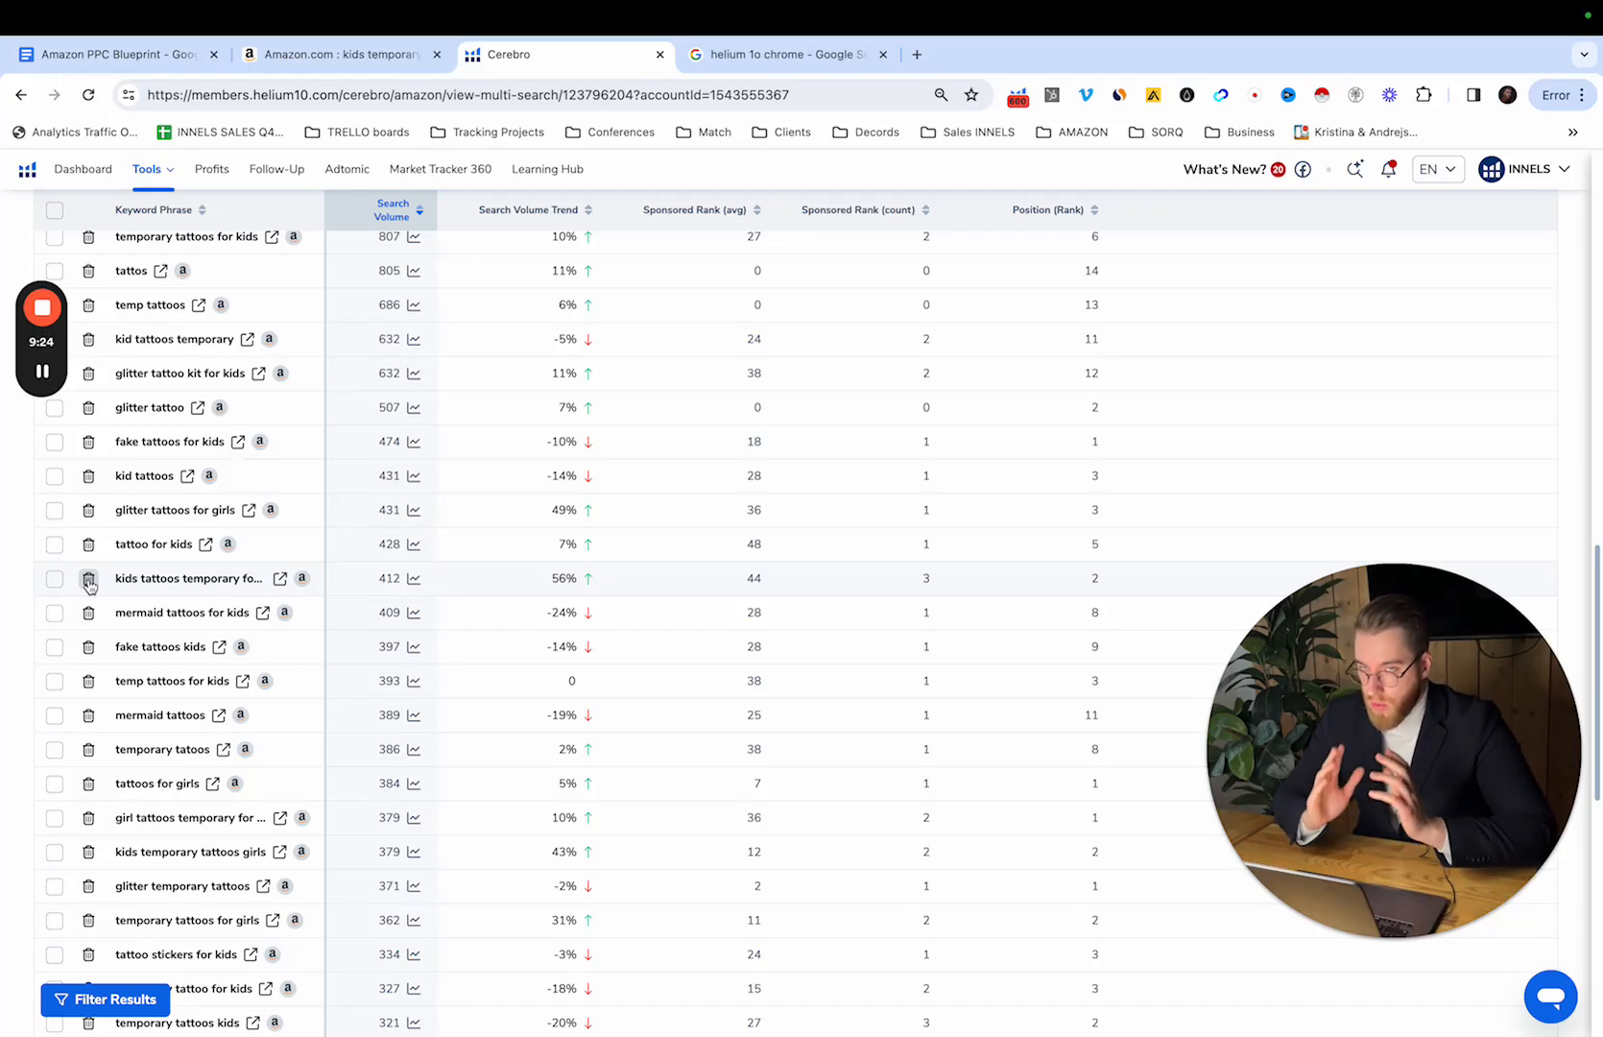
Step: Check the top 10 ranked products for "kids temporary tattoos" and review the keywords further down the sorted list
scroll(155, 561, up, 3)
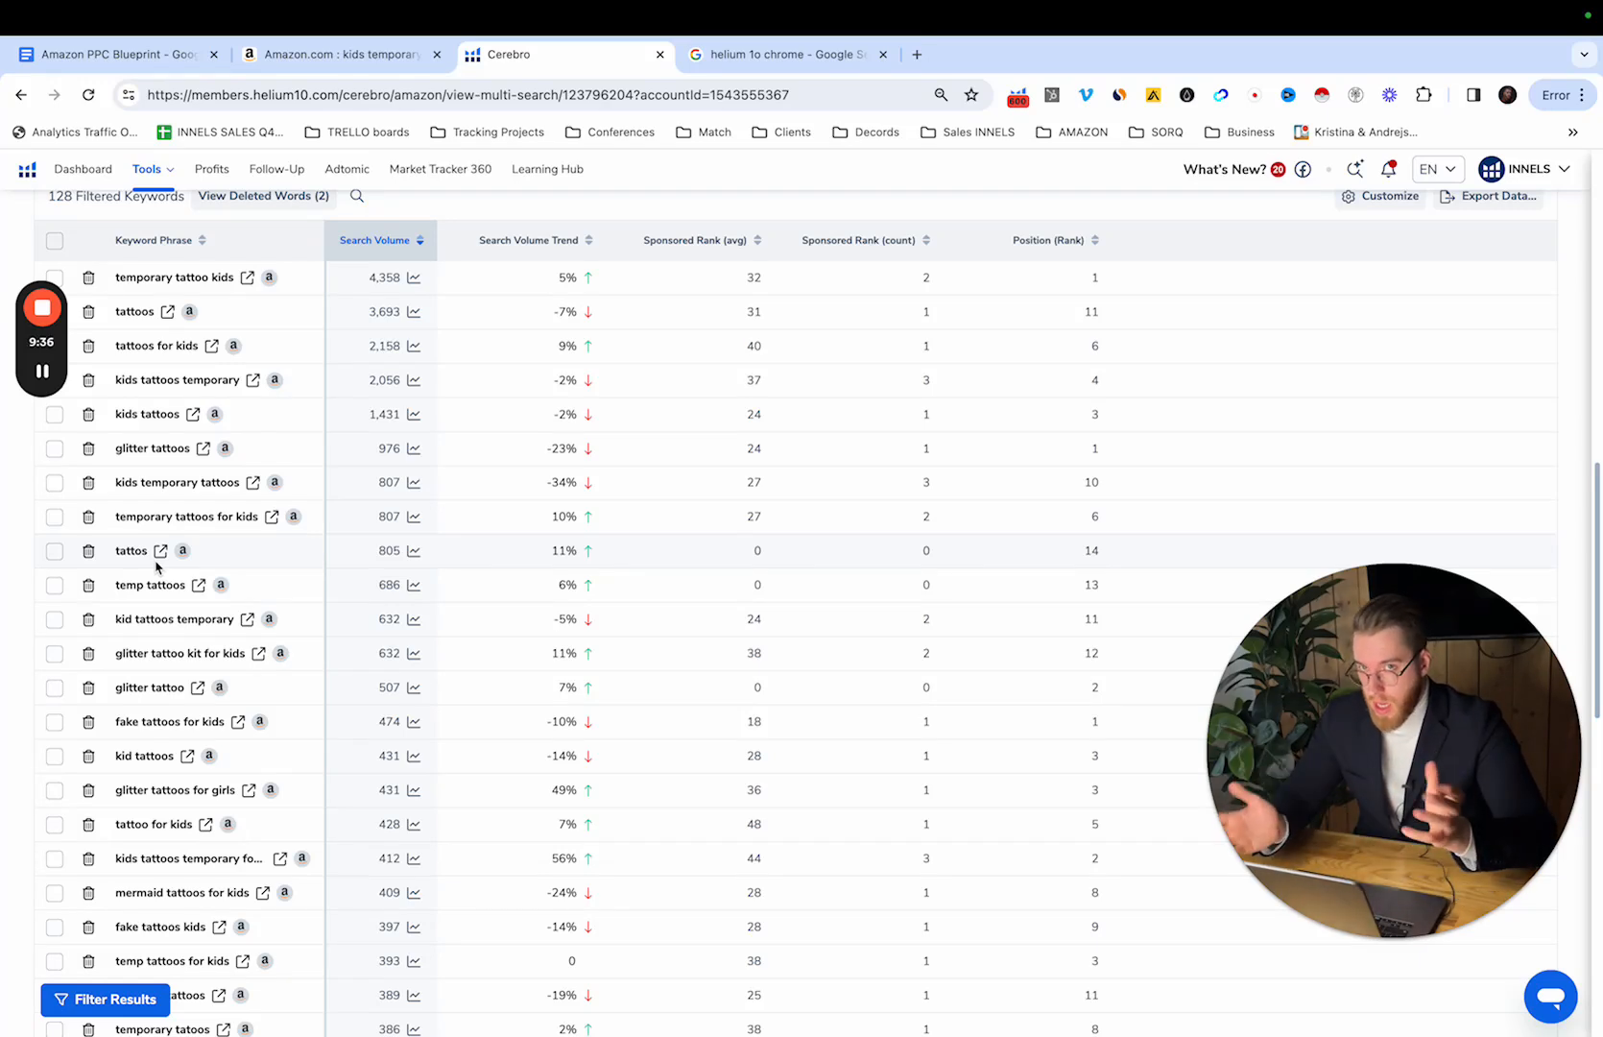
scroll(157, 567, up, 2)
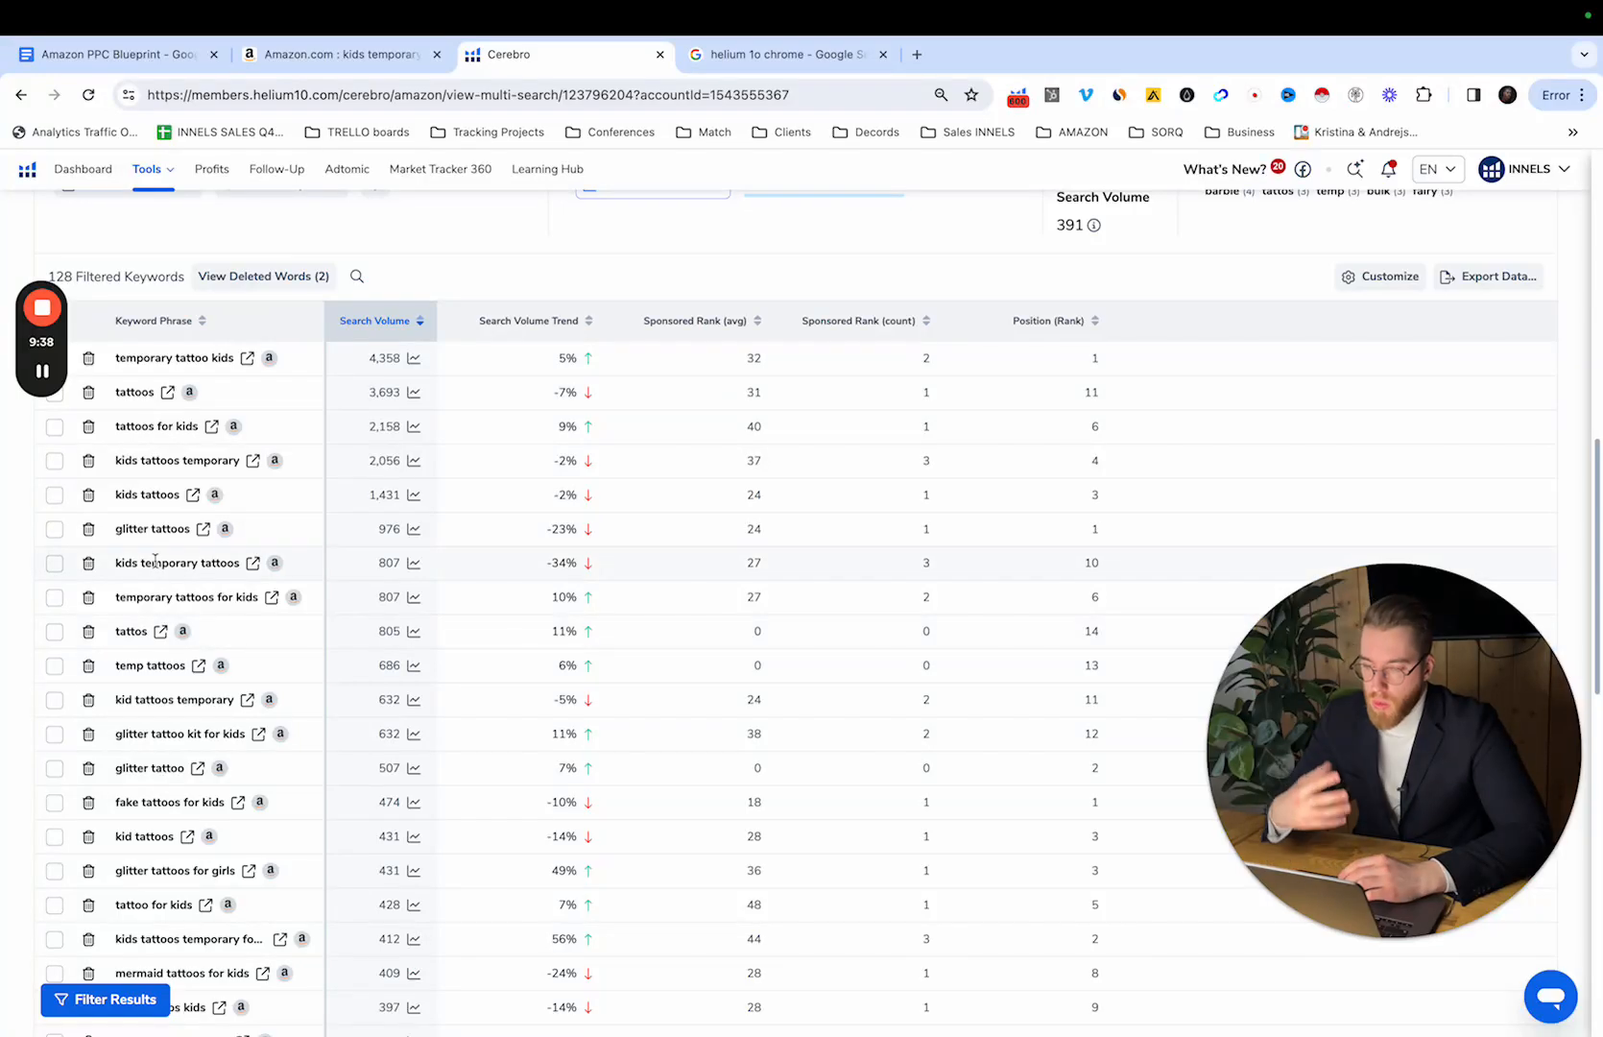
mouse_move(154, 561)
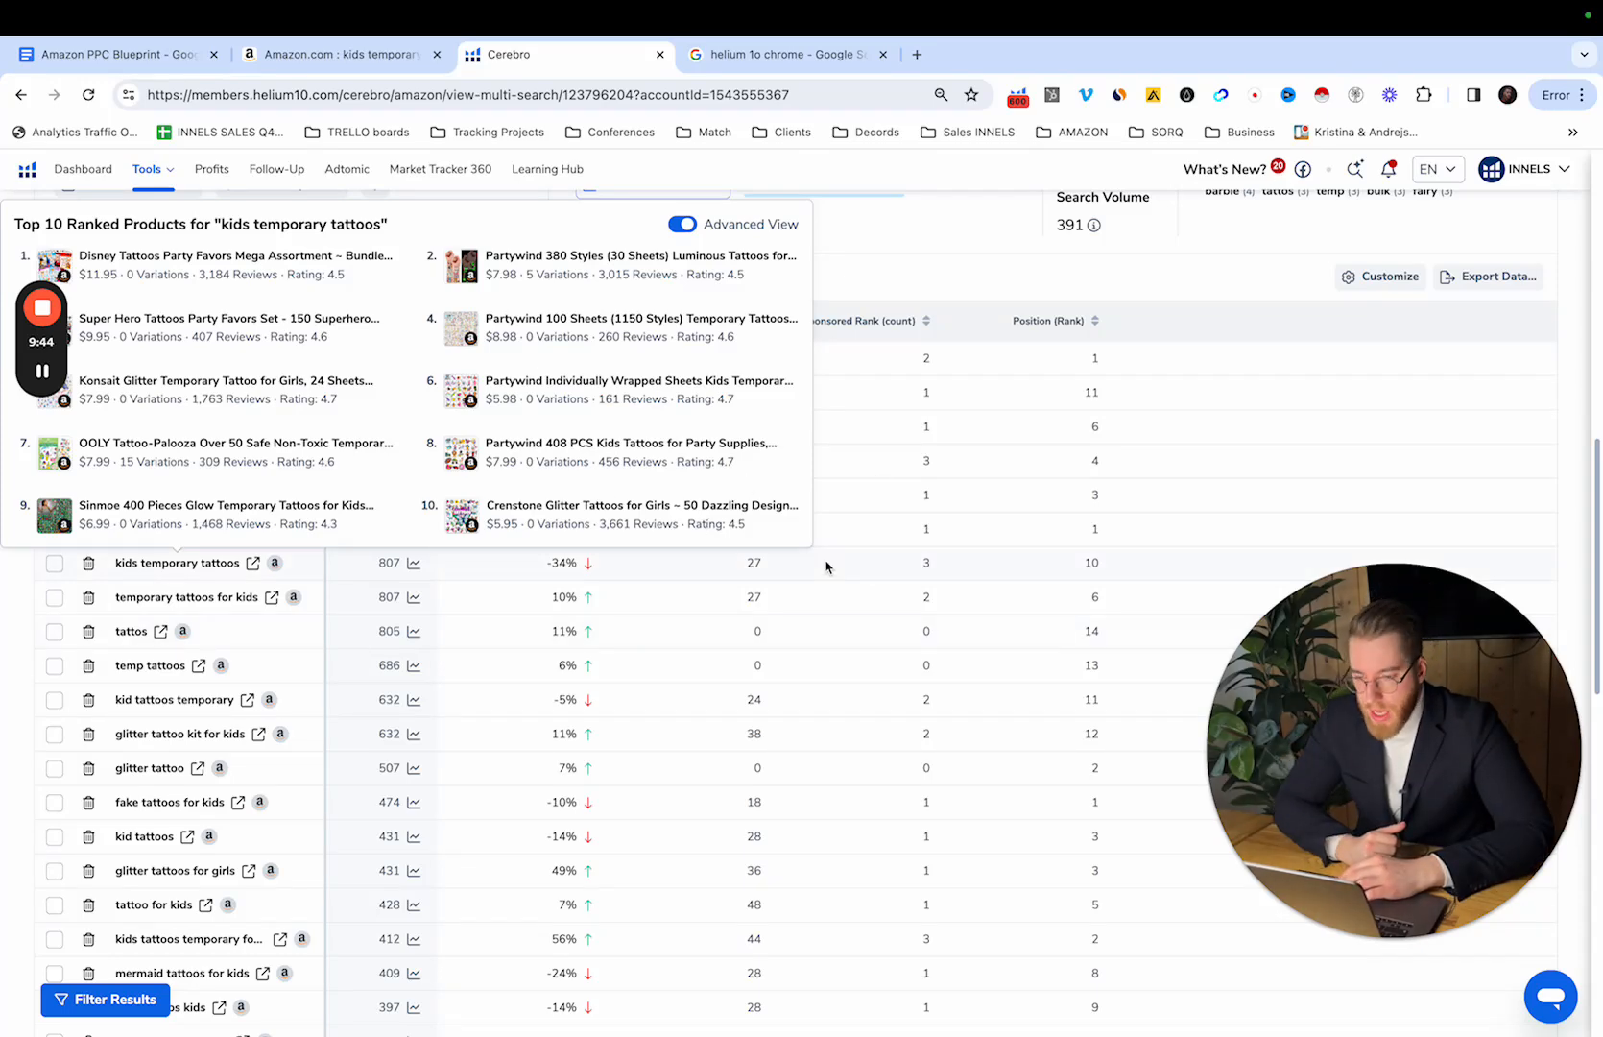
scroll(528, 465, down, 2)
scroll(537, 361, down, 20)
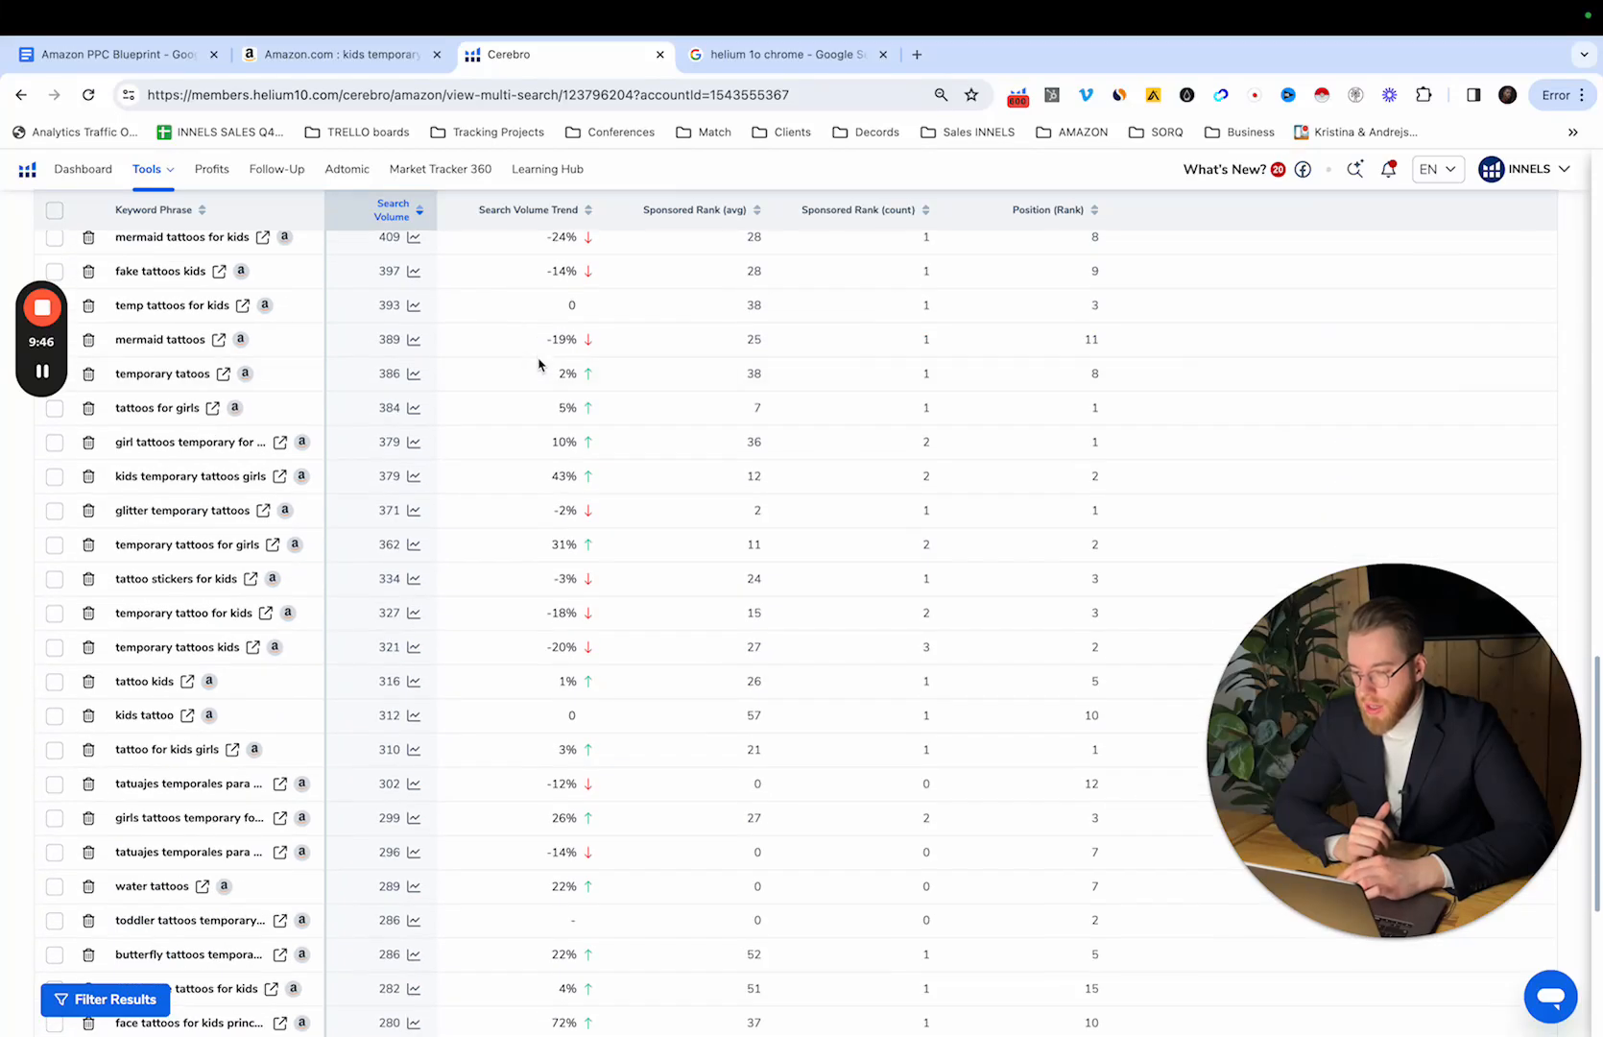
scroll(382, 791, up, 5)
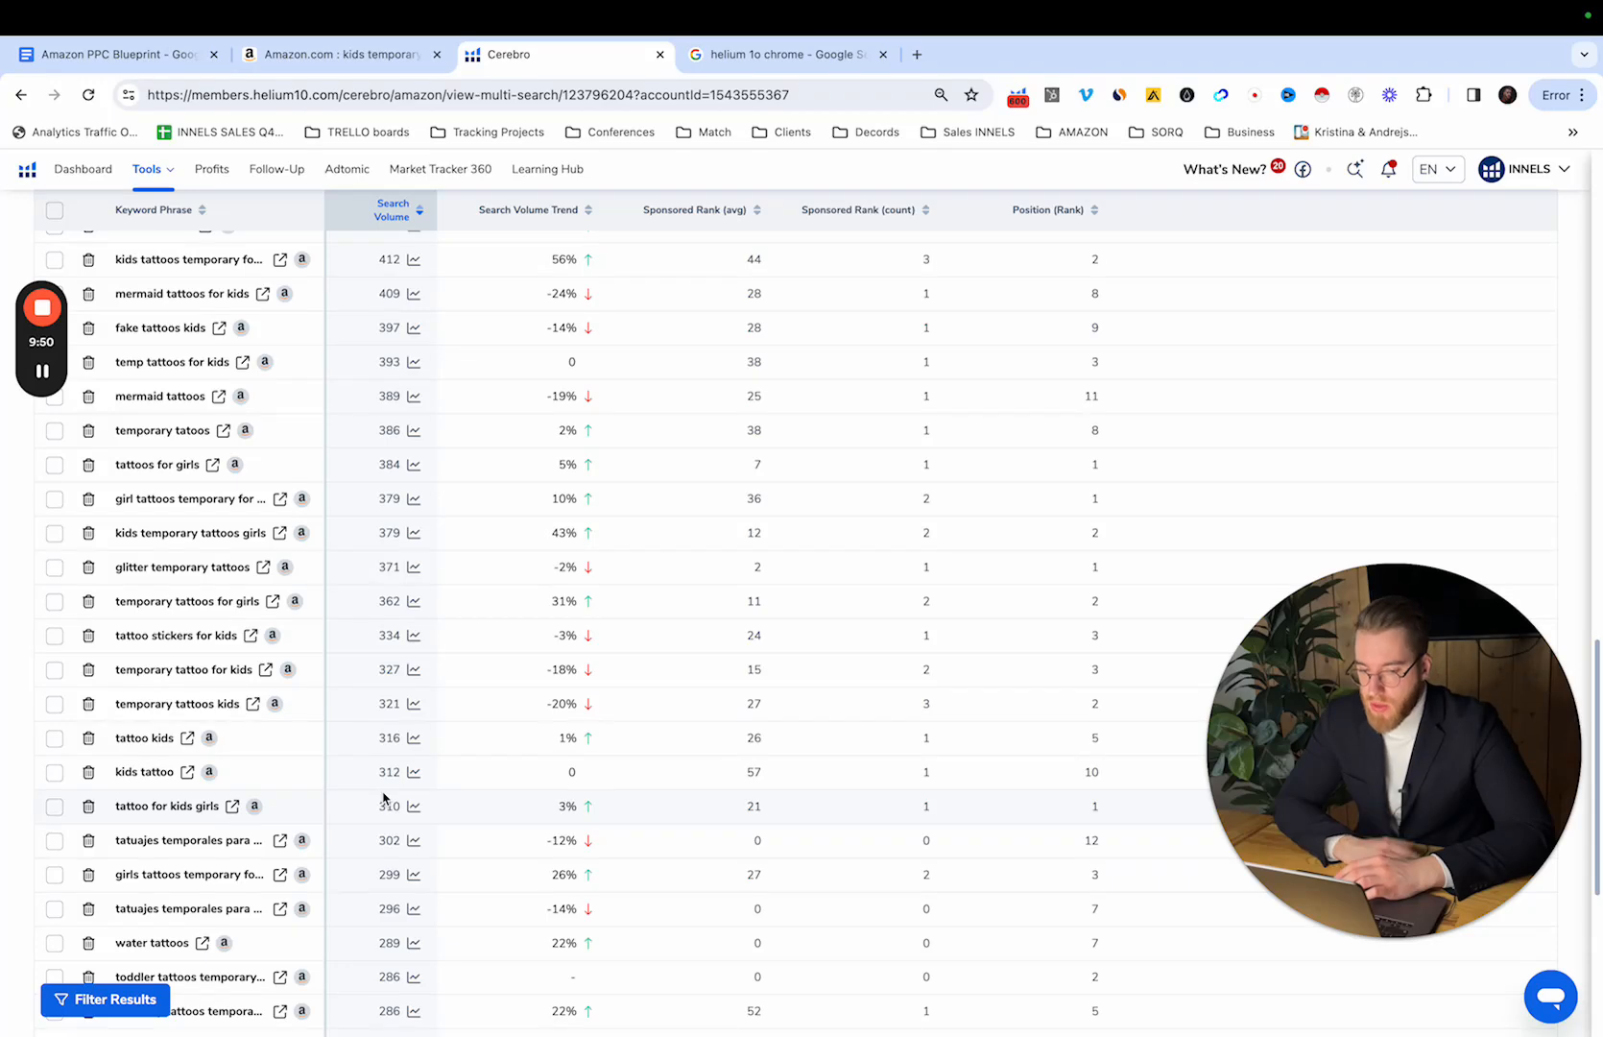
Step: Select the keywords "temporary tattoo kids", "tattoos", "tattoos for kids", "kids tattoos temporary" and "kids tattoos"
scroll(382, 797, up, 15)
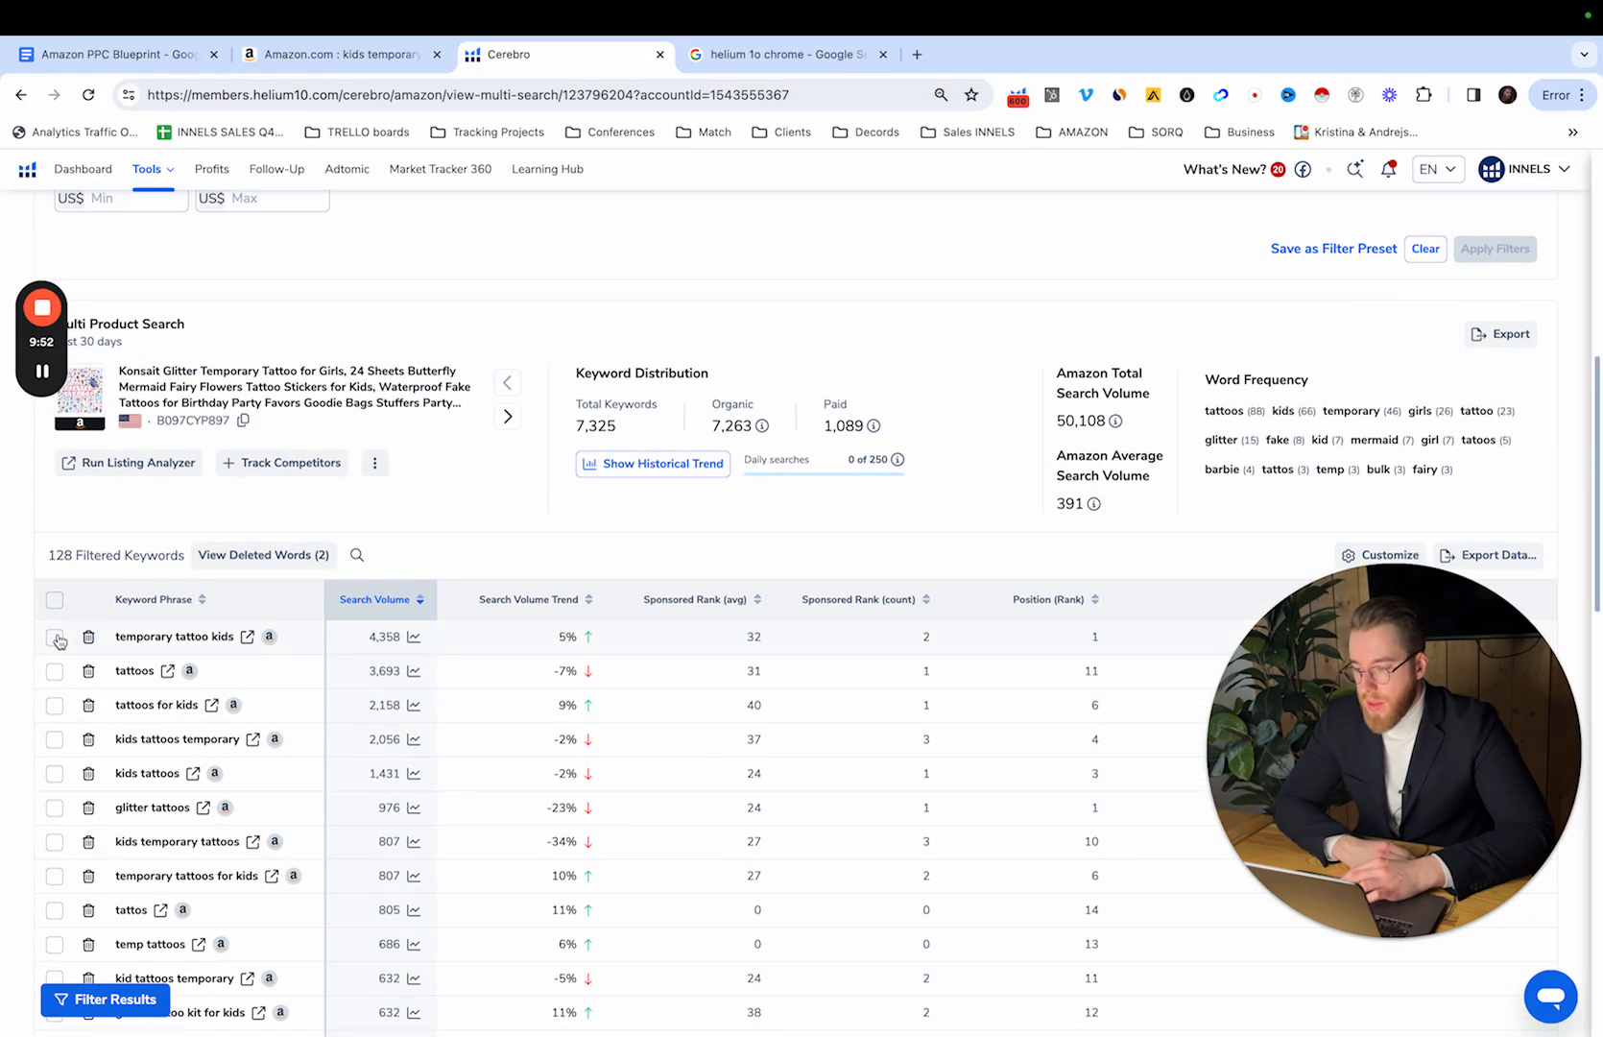
click(54, 637)
click(54, 671)
click(55, 705)
click(54, 739)
scroll(66, 568, down, 3)
click(54, 625)
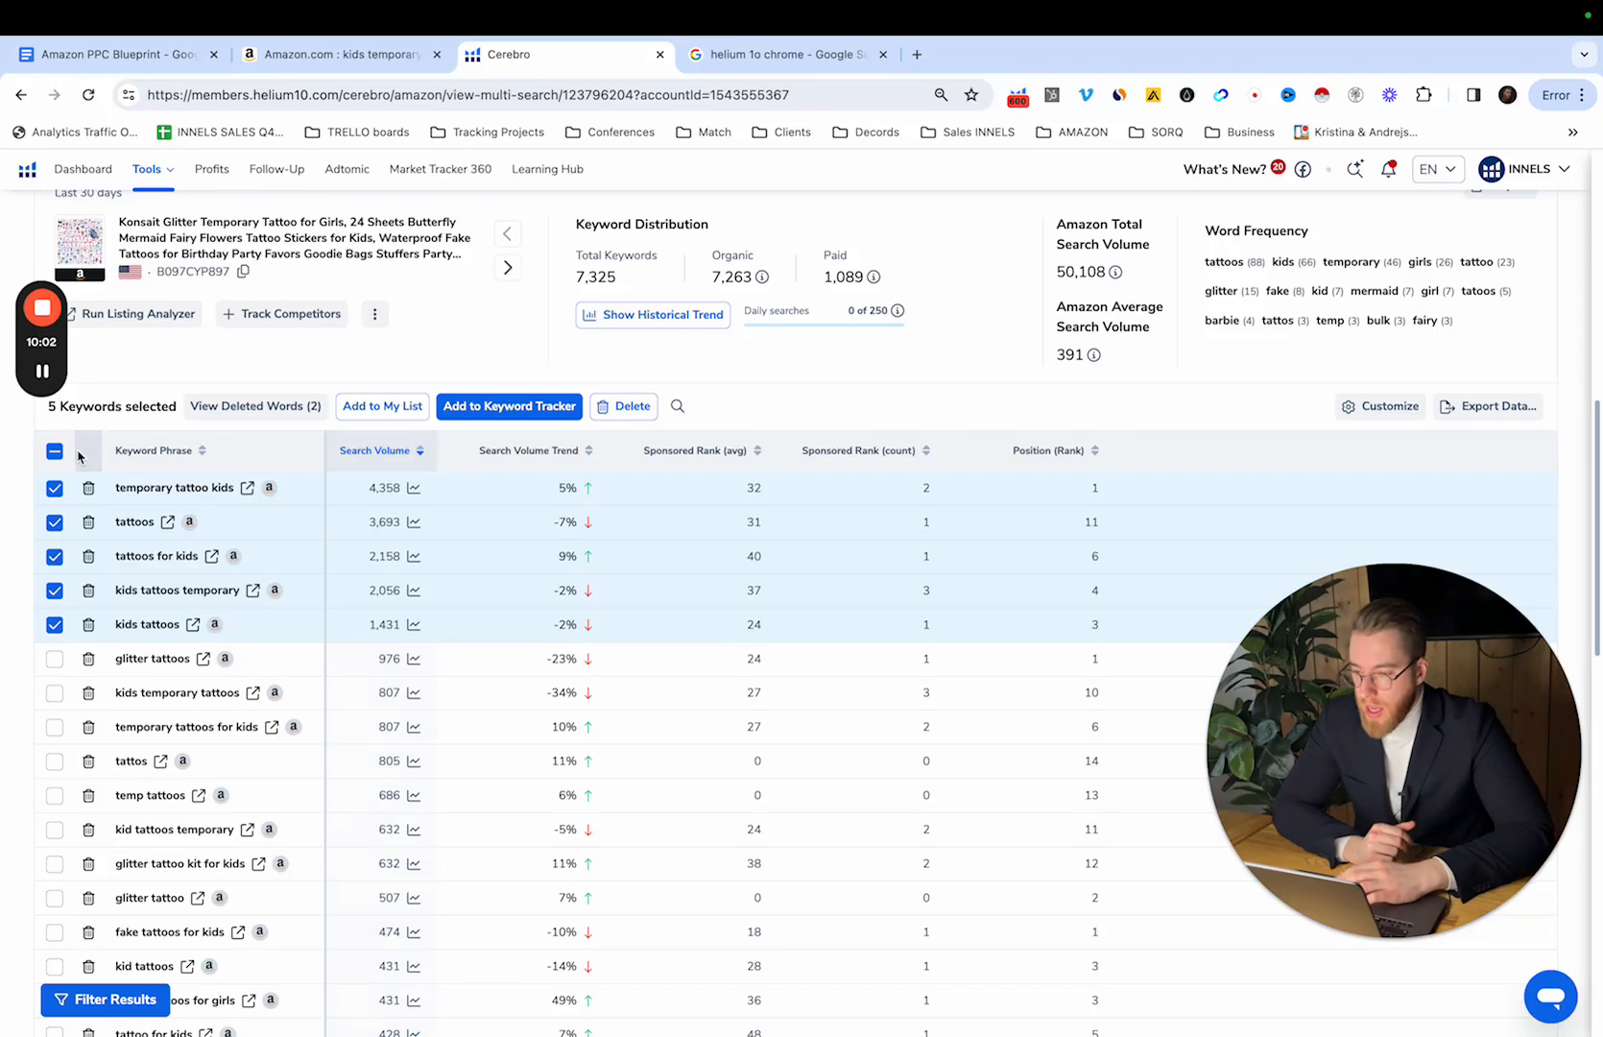
click(376, 410)
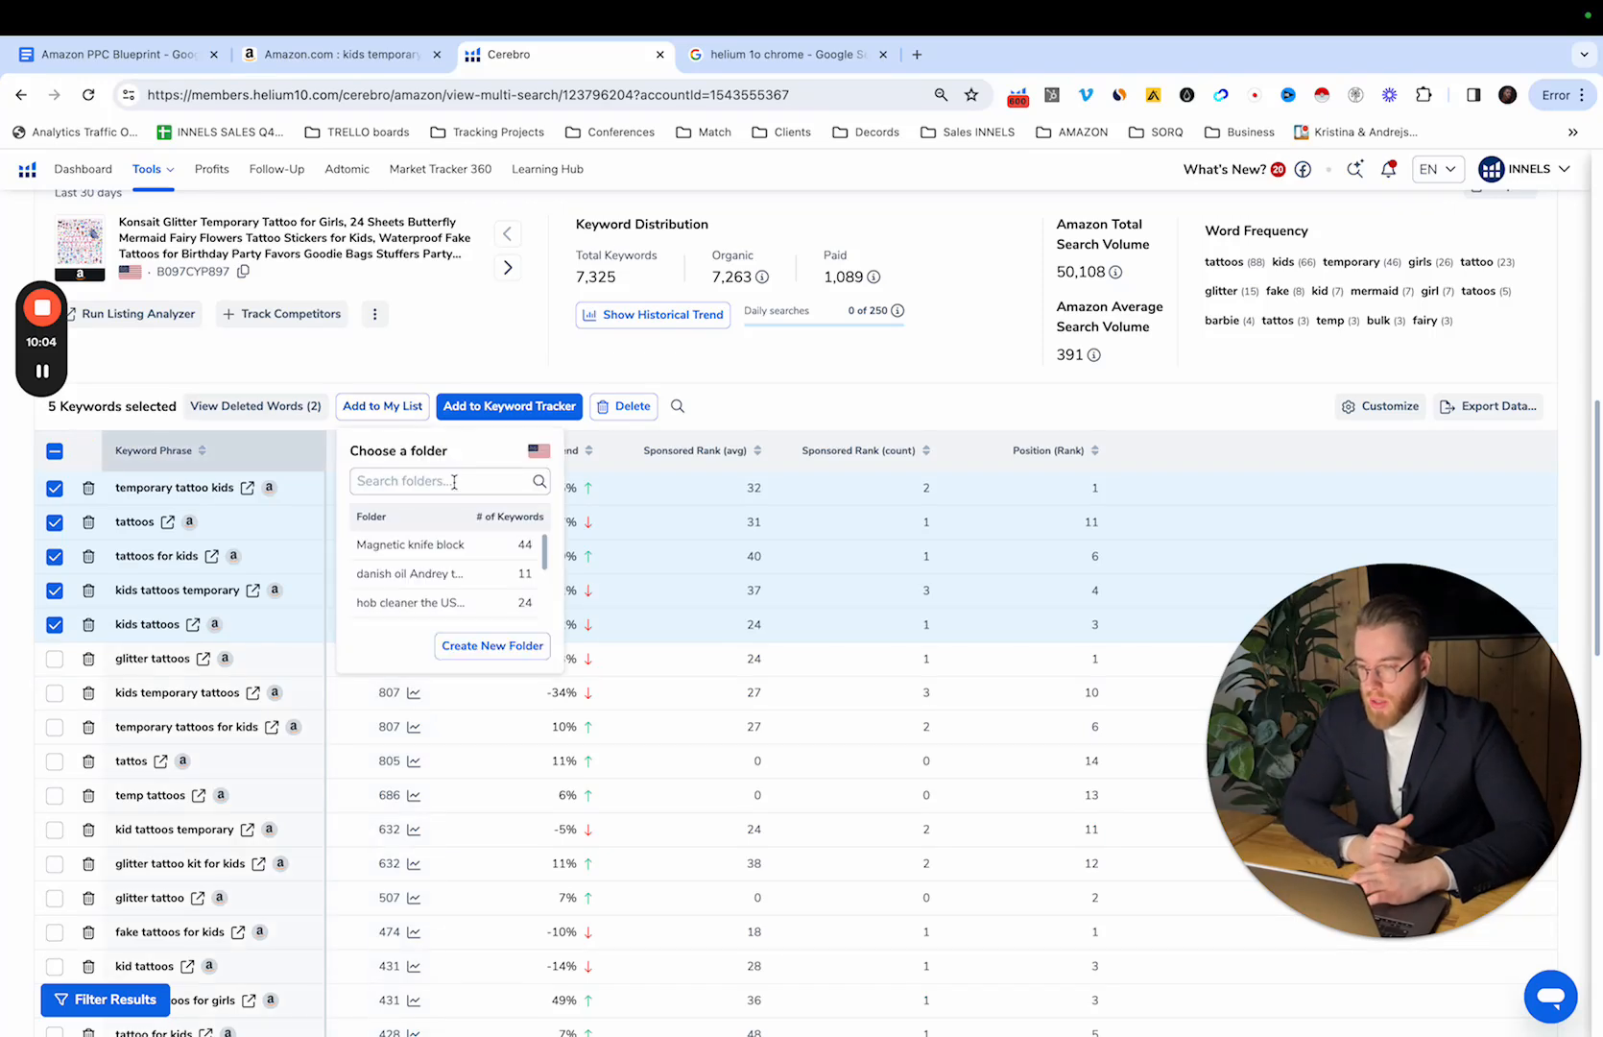
click(489, 647)
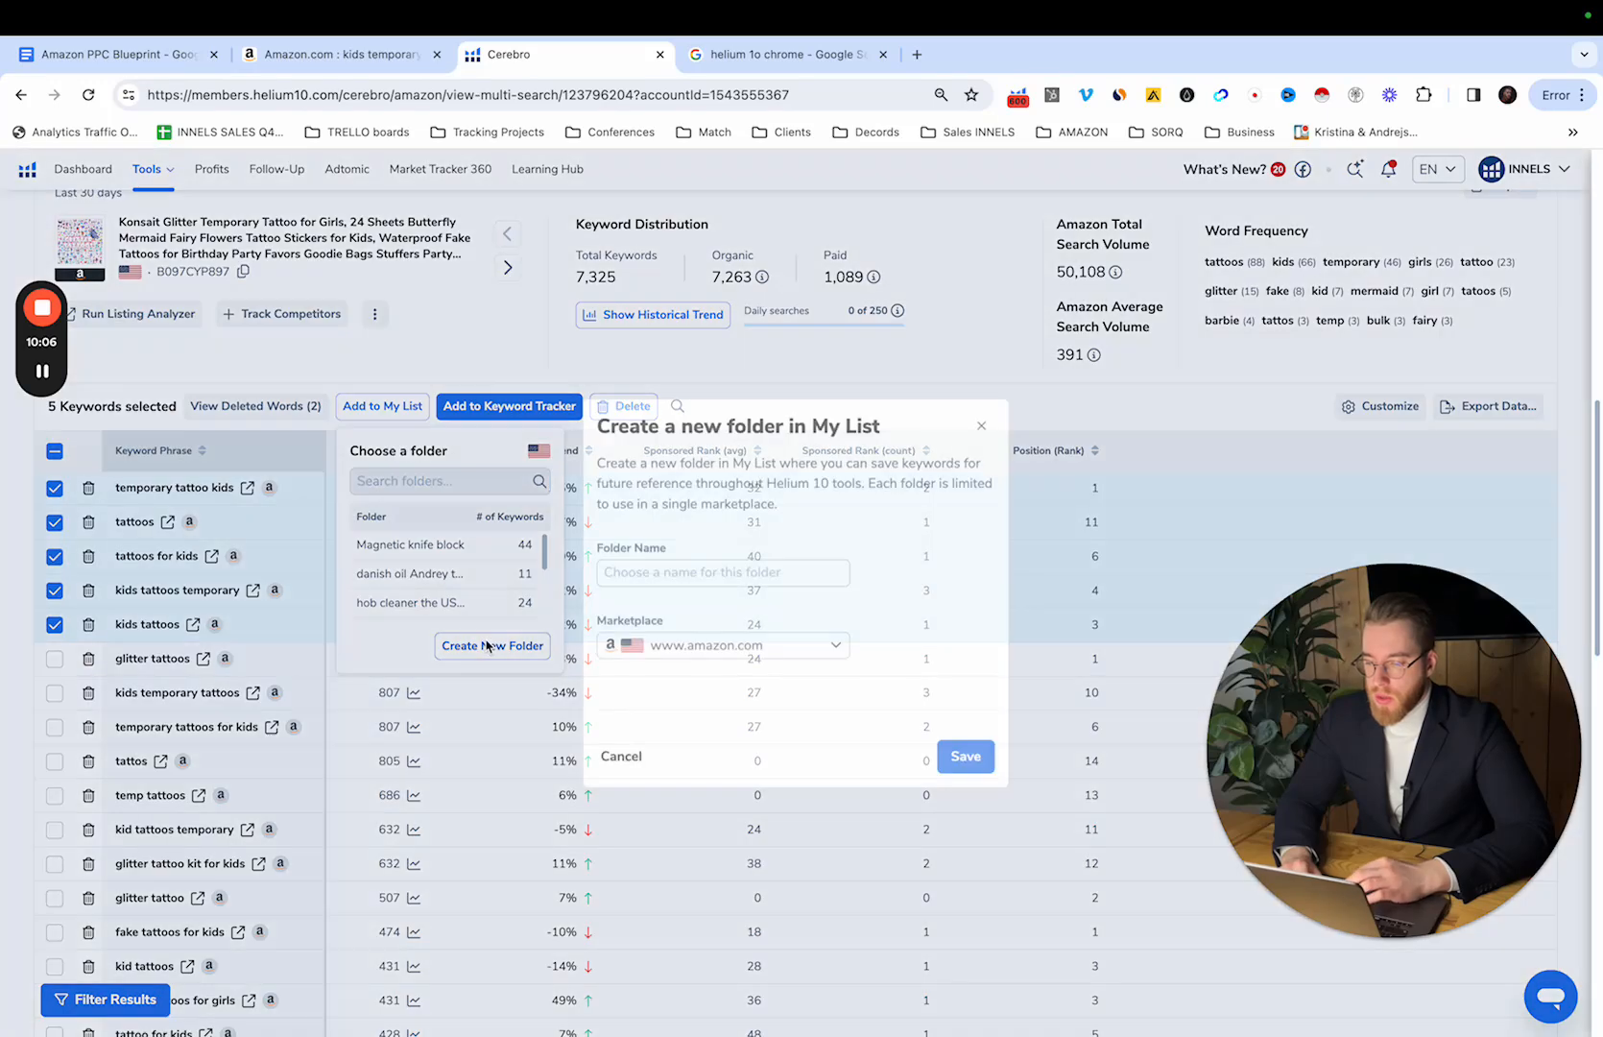
click(656, 574)
text(test kws)
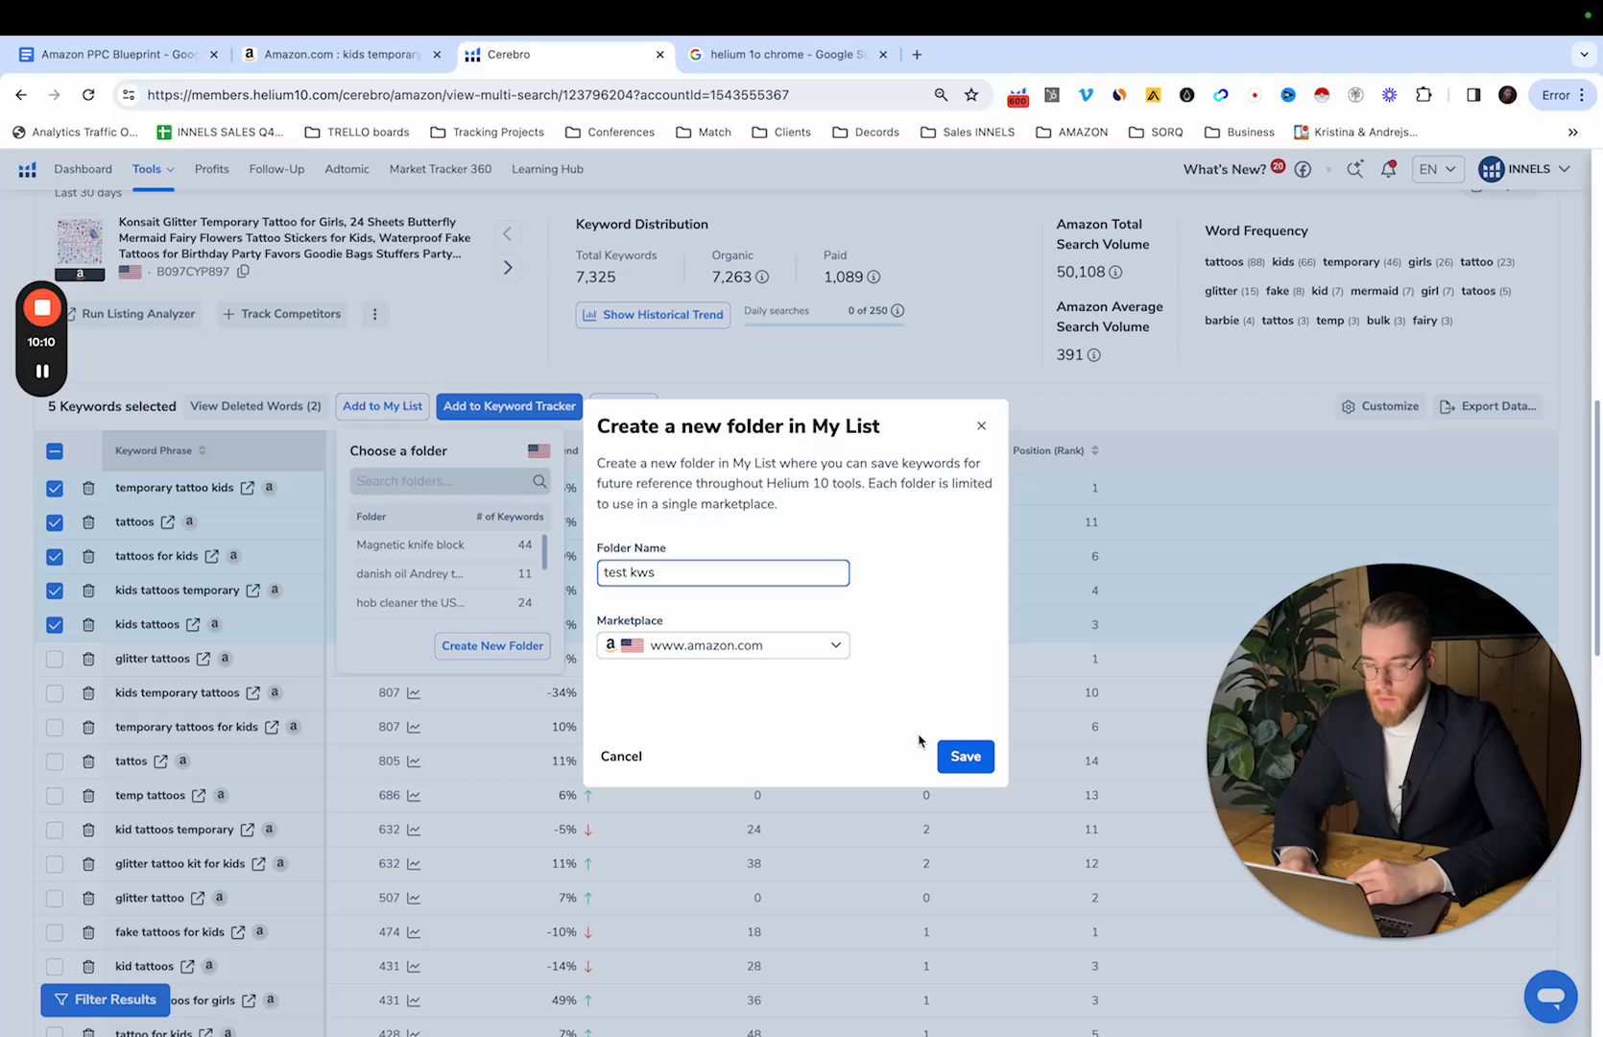
click(966, 758)
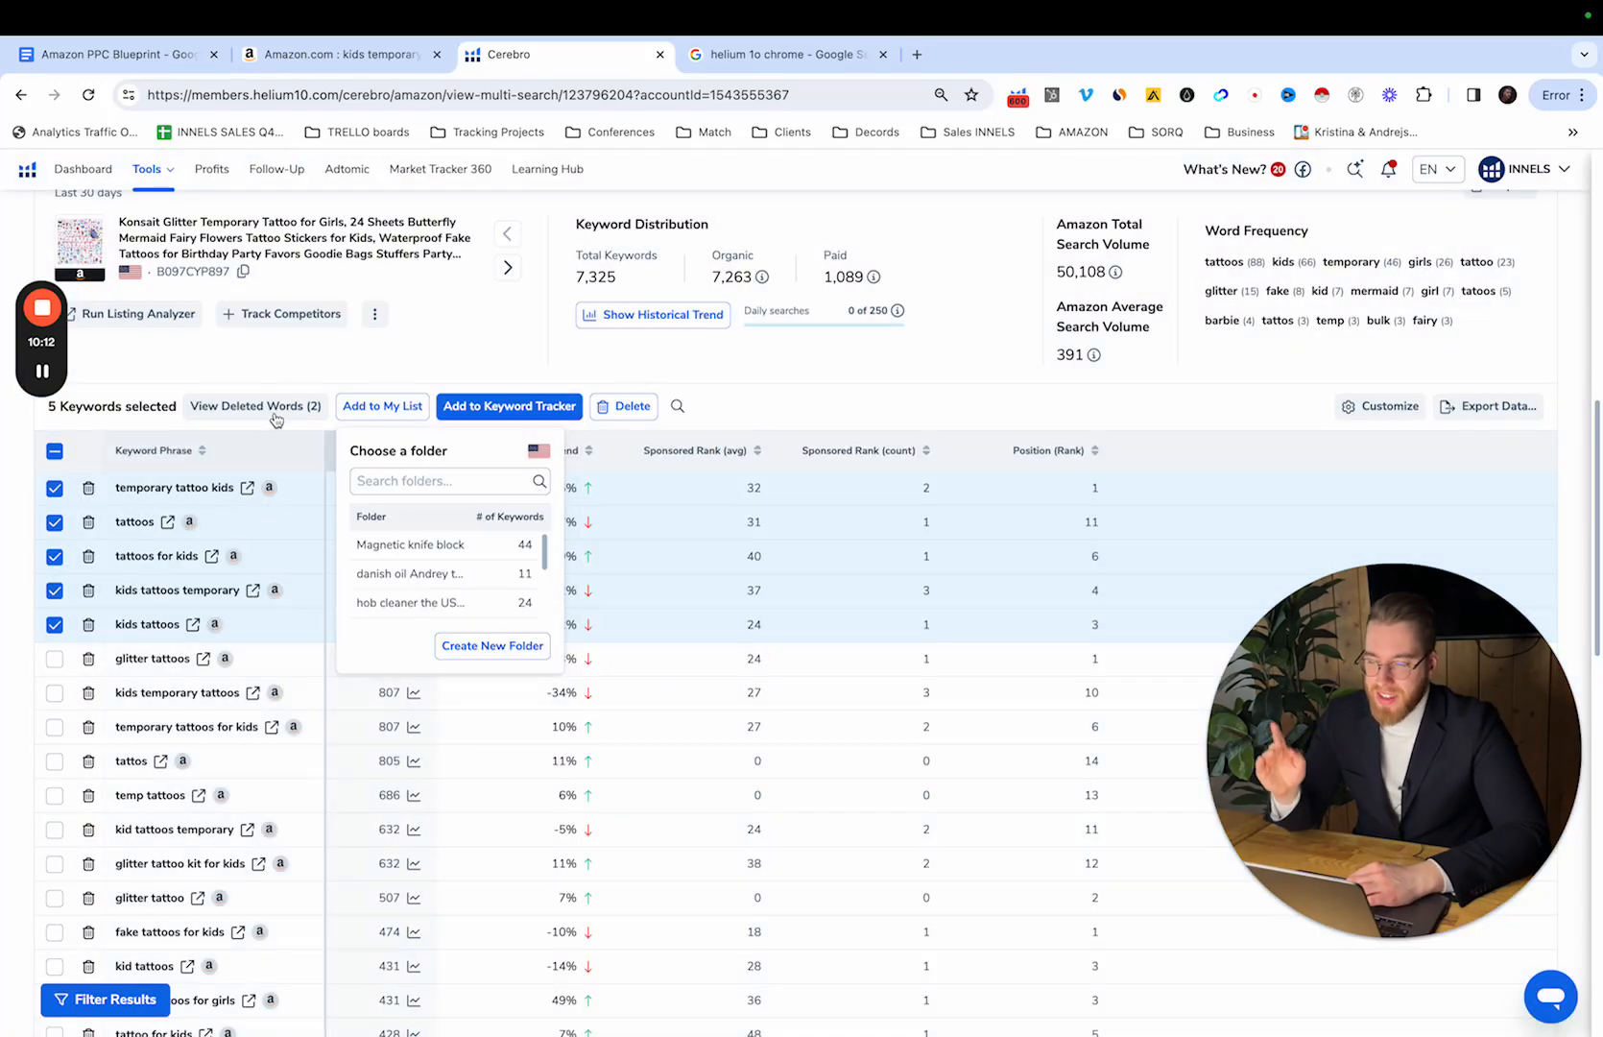
Step: Search the My List folders for "test" and add the selected keywords to the "test kws" folder
click(399, 479)
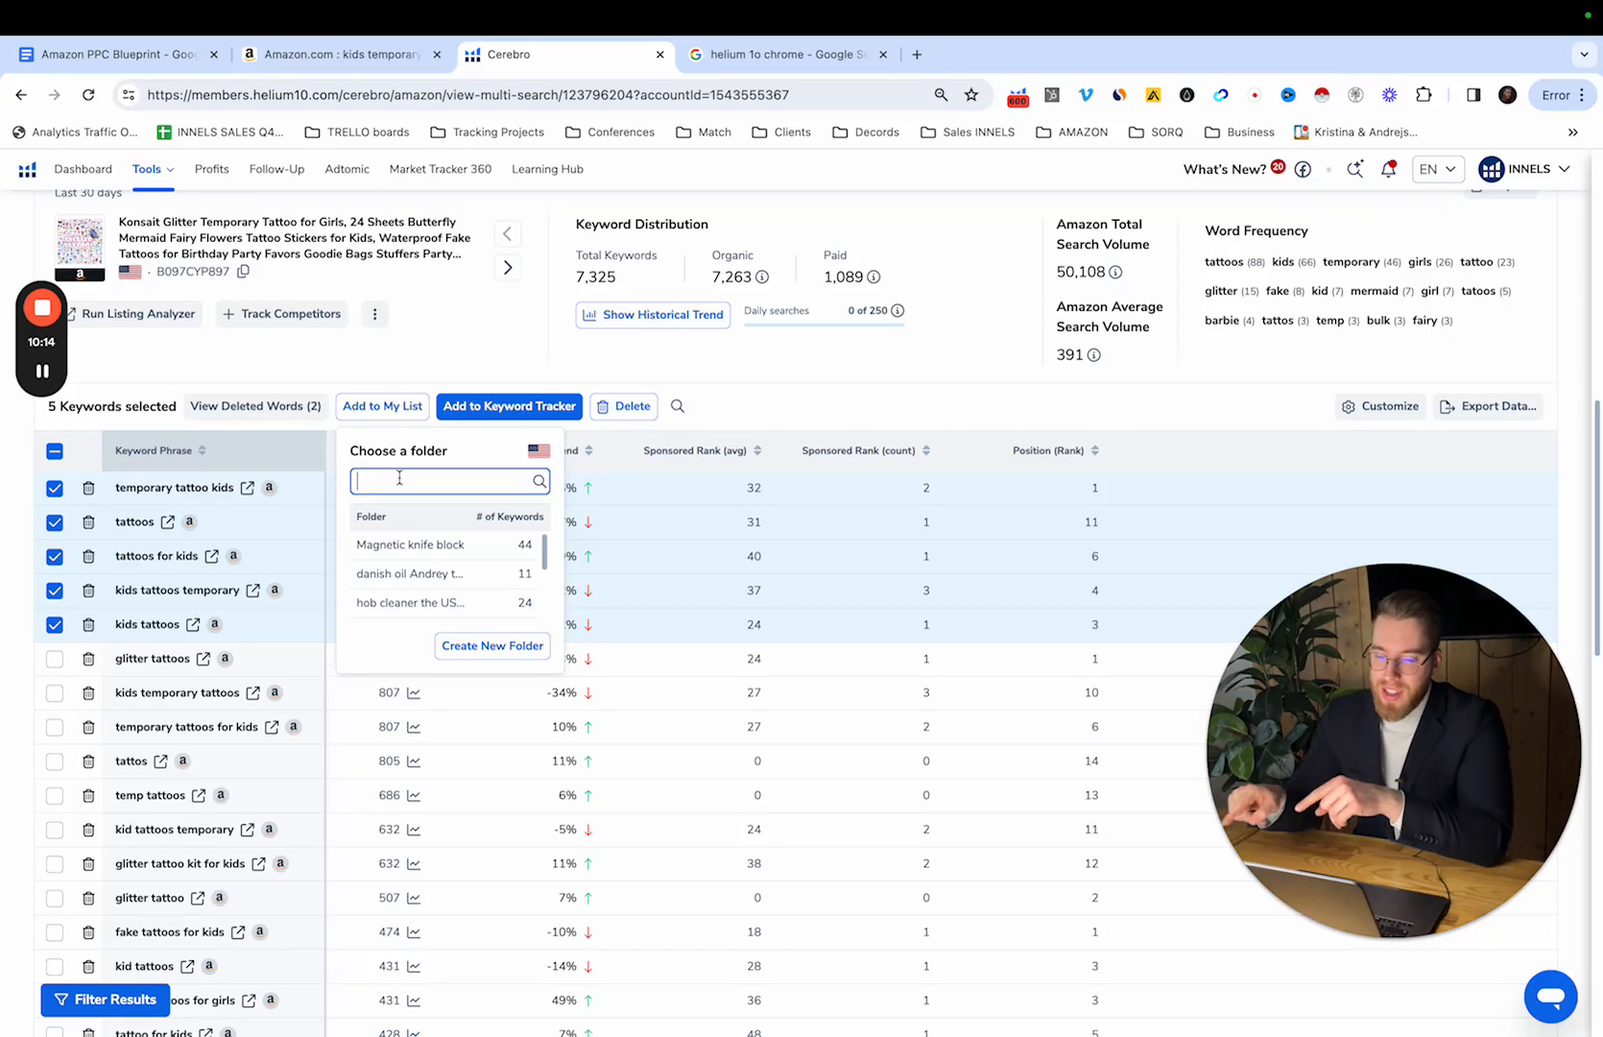
text(test)
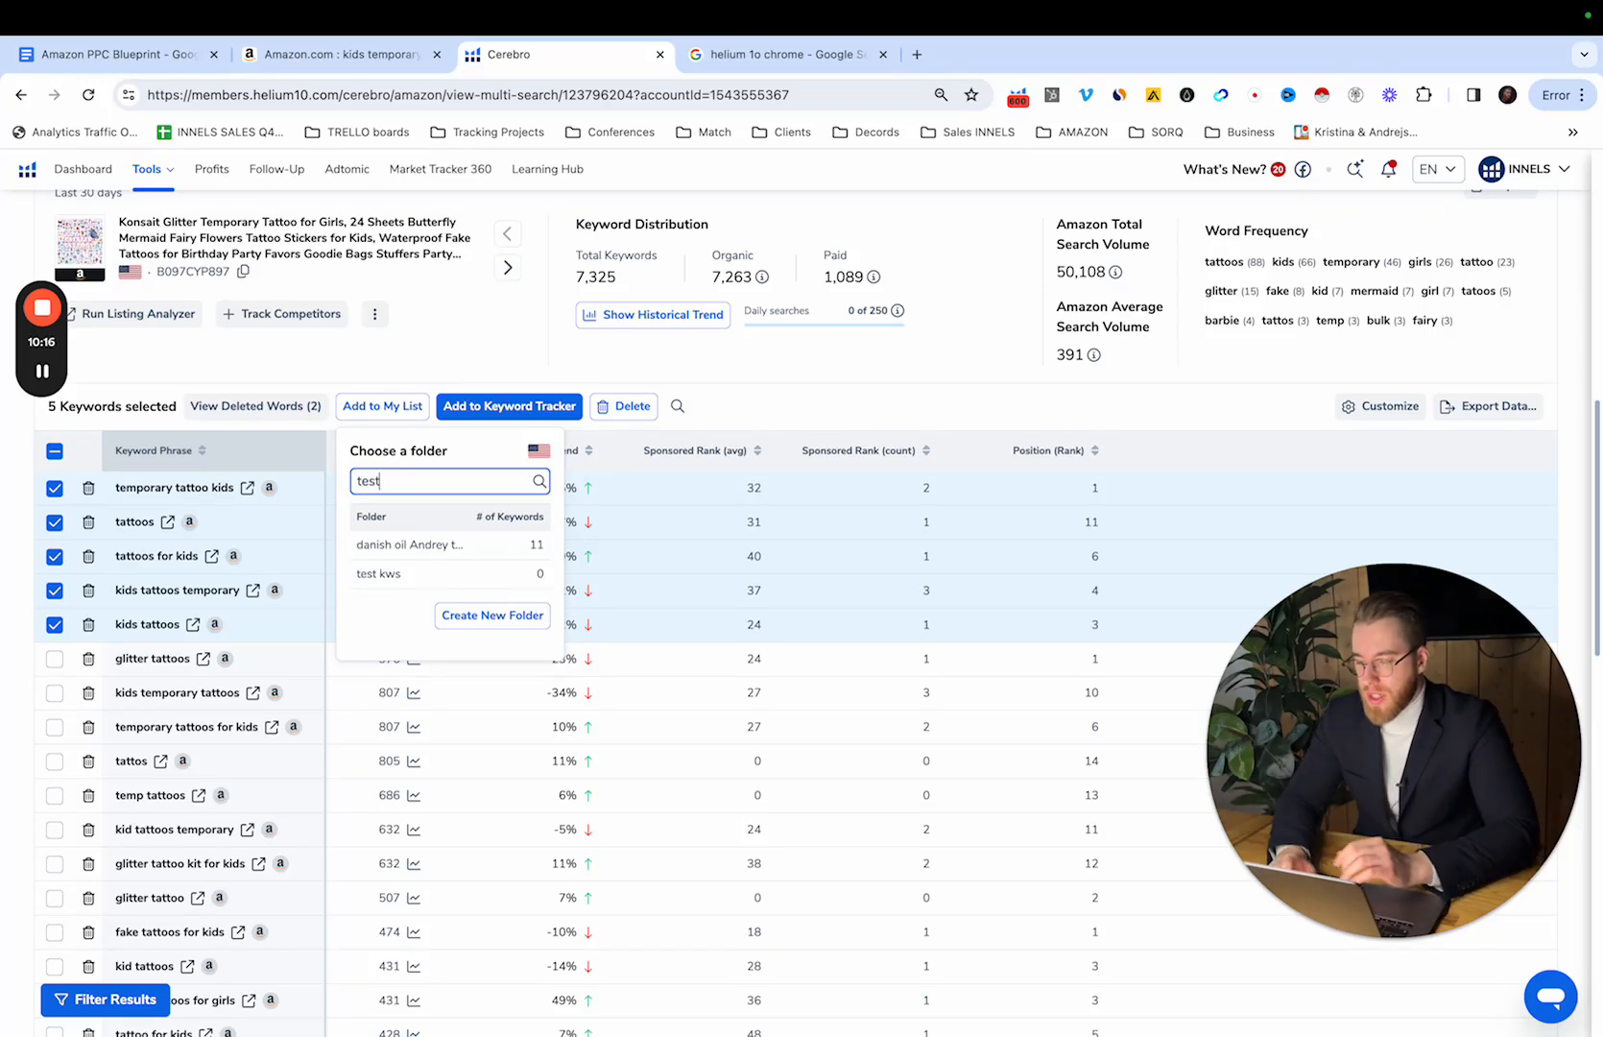
click(411, 573)
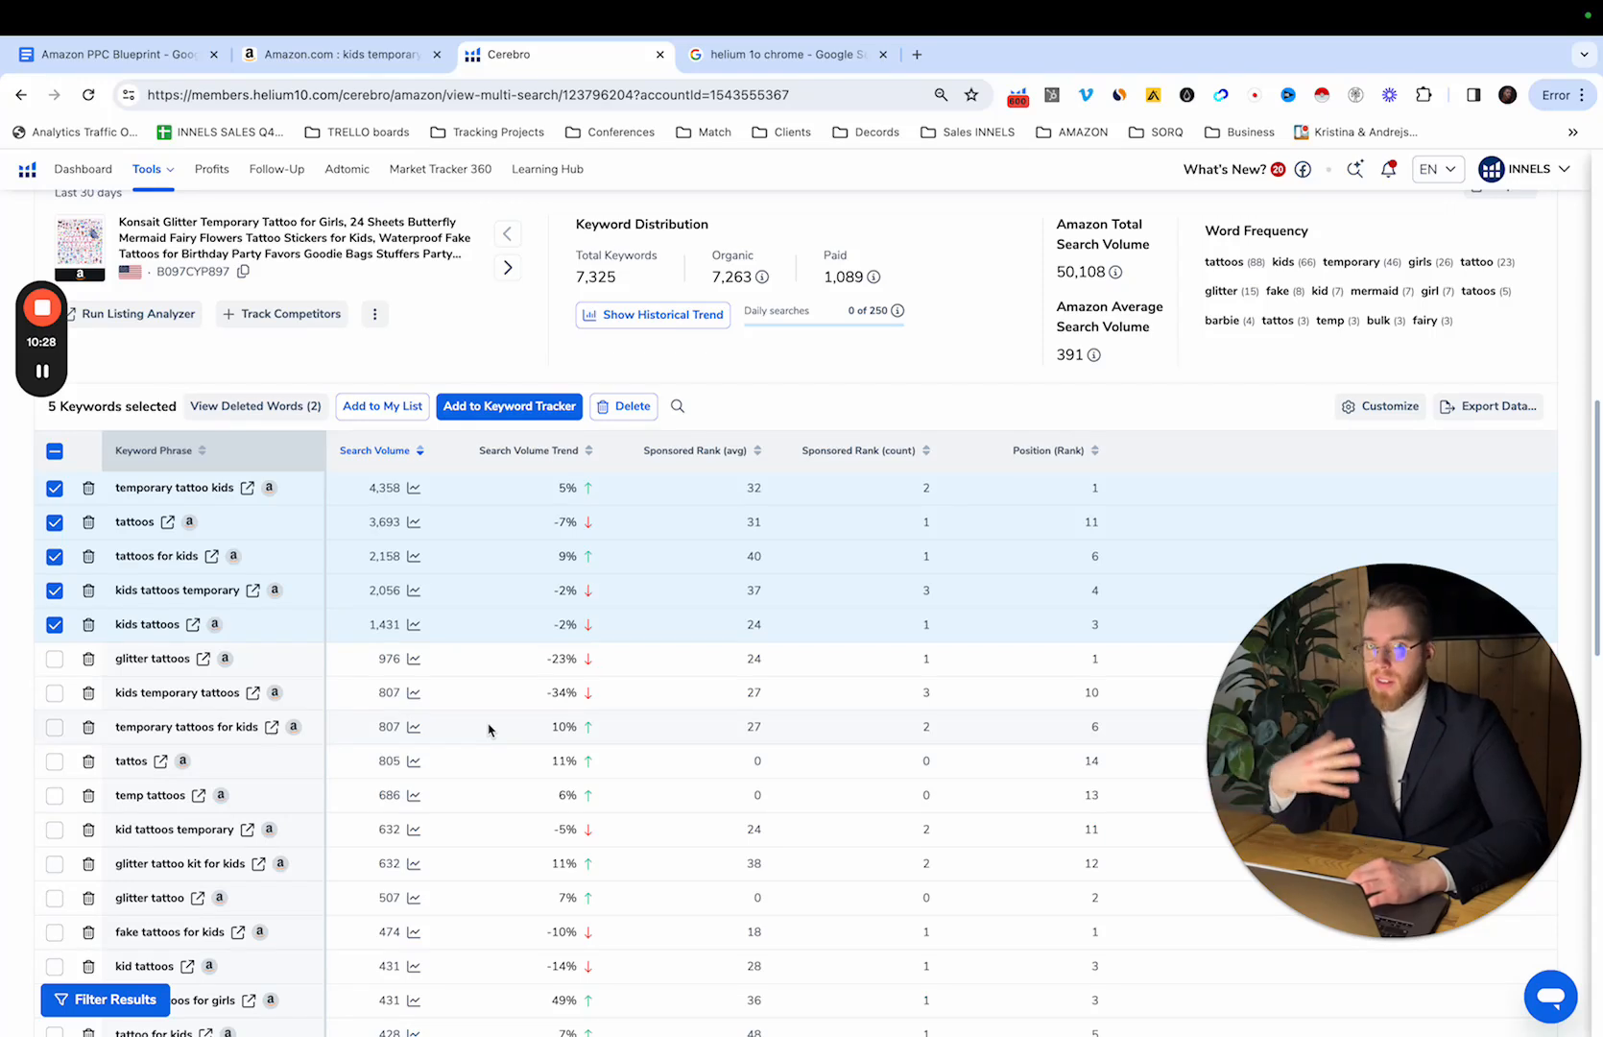
Step: Review the Cerebro keyword list, comparing search volumes, trends and position ranks of the selected and remaining keywords
scroll(519, 704, down, 2)
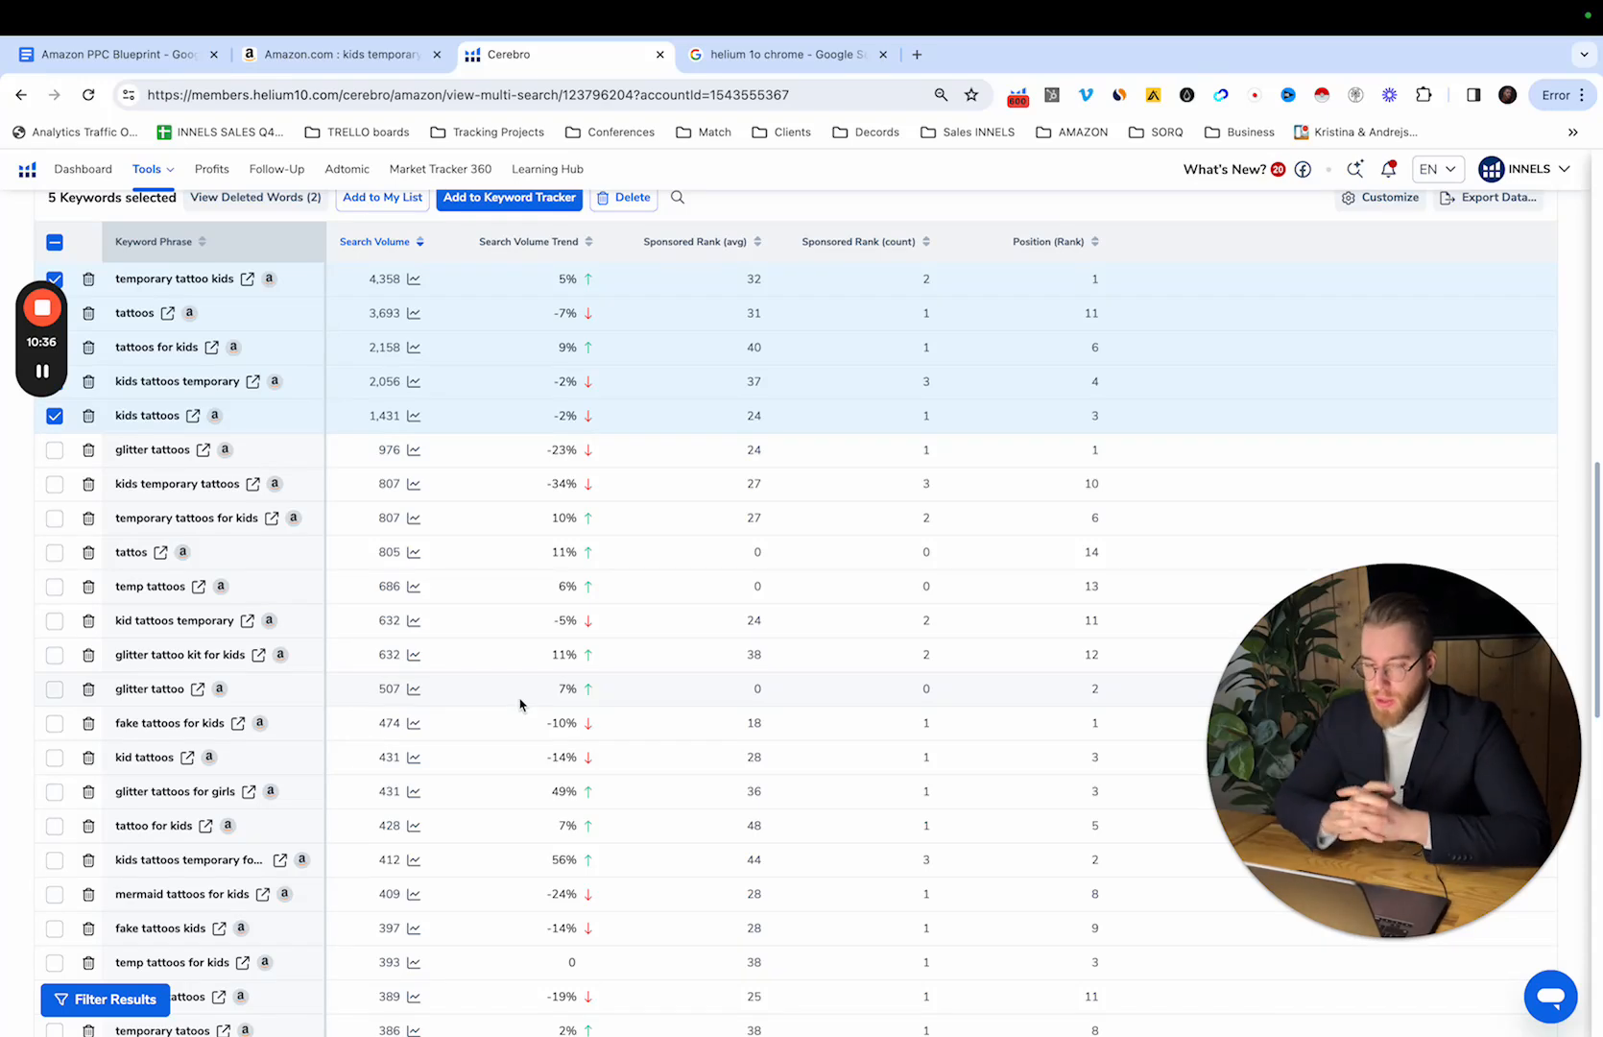
scroll(519, 704, up, 3)
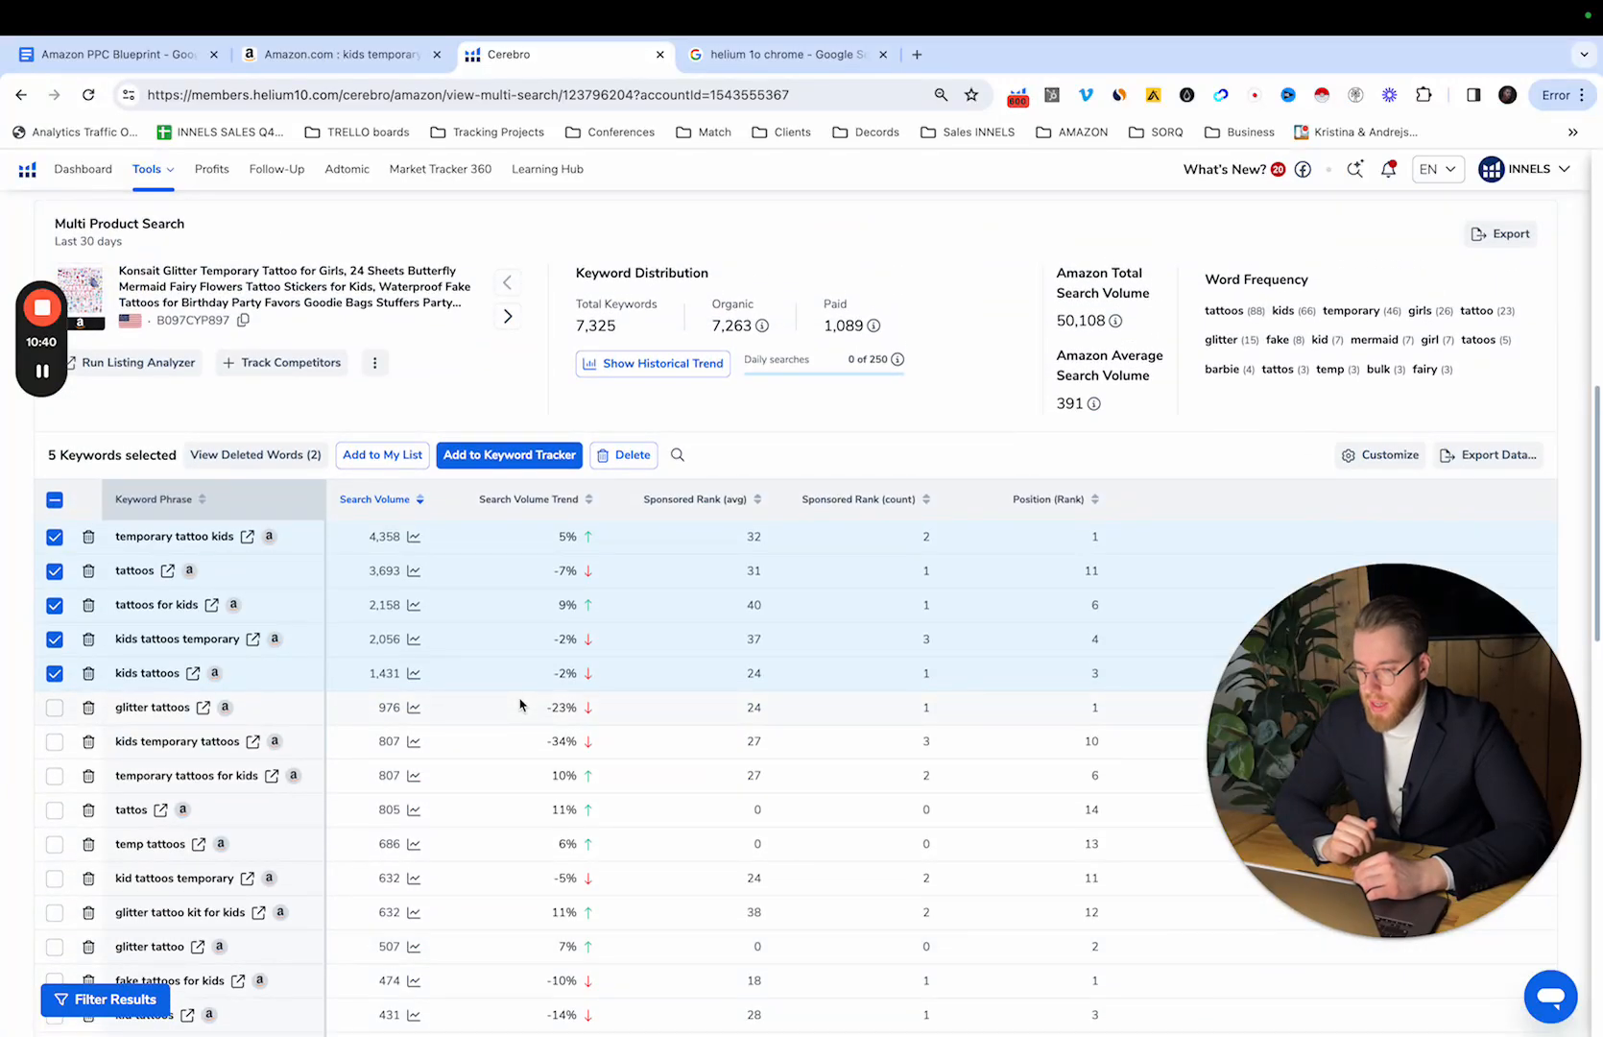
scroll(519, 705, down, 1)
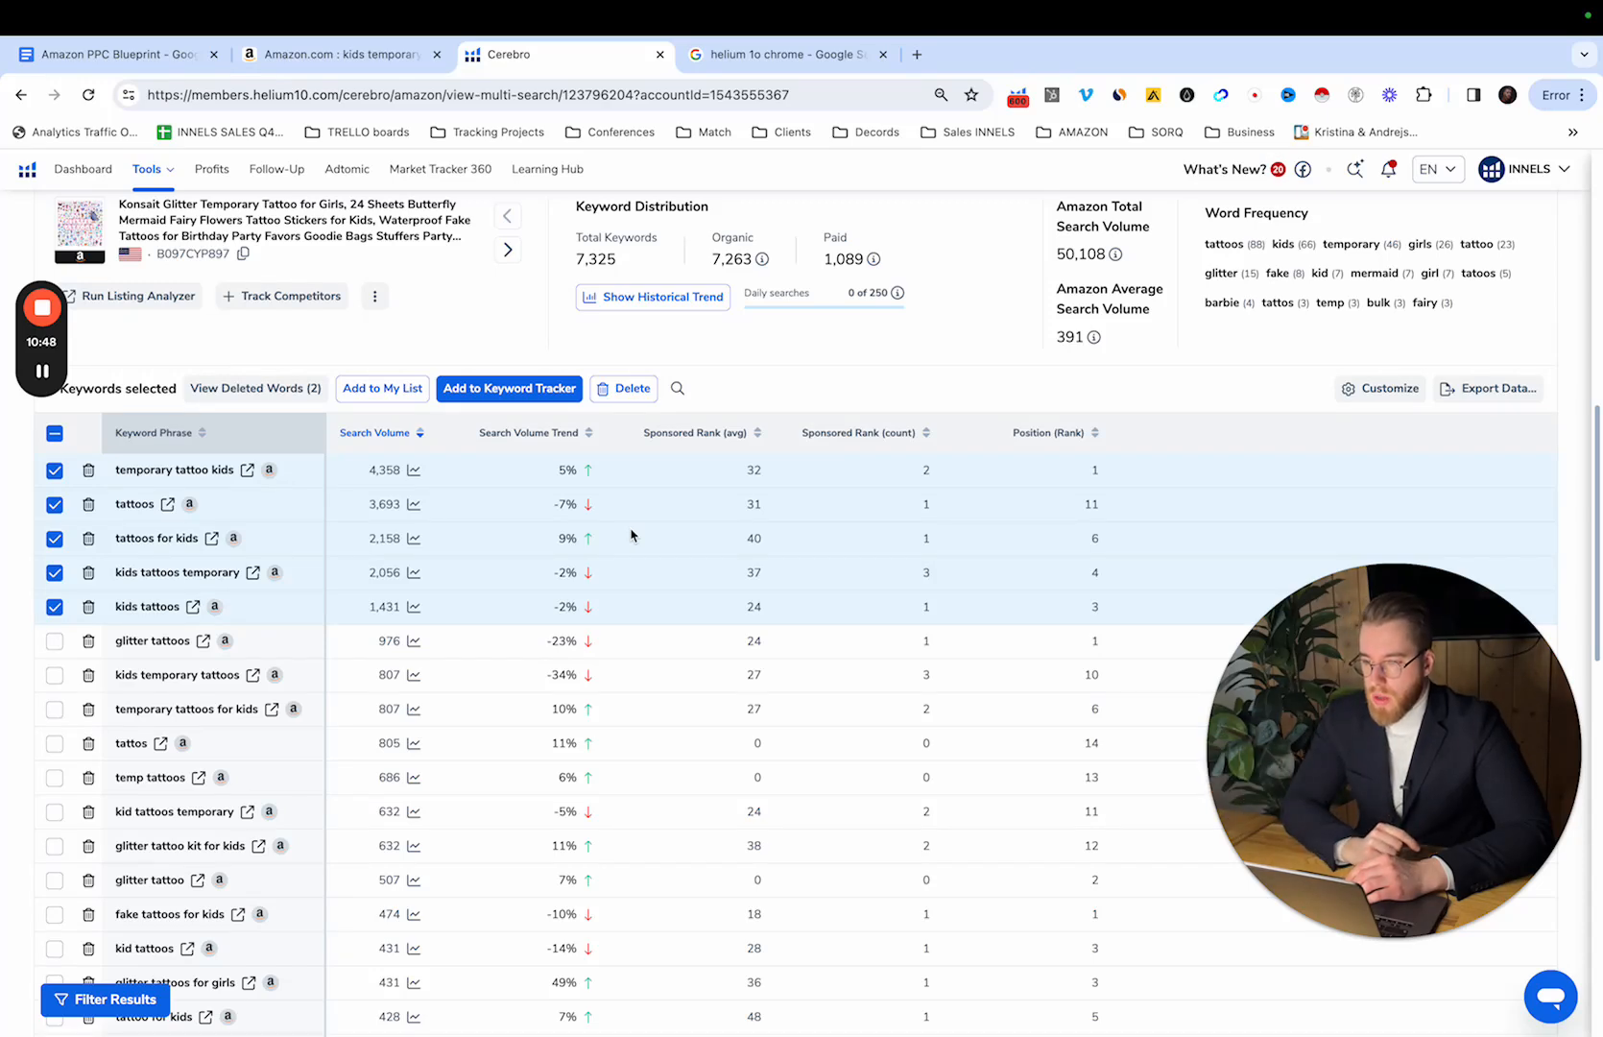
scroll(631, 535, down, 1)
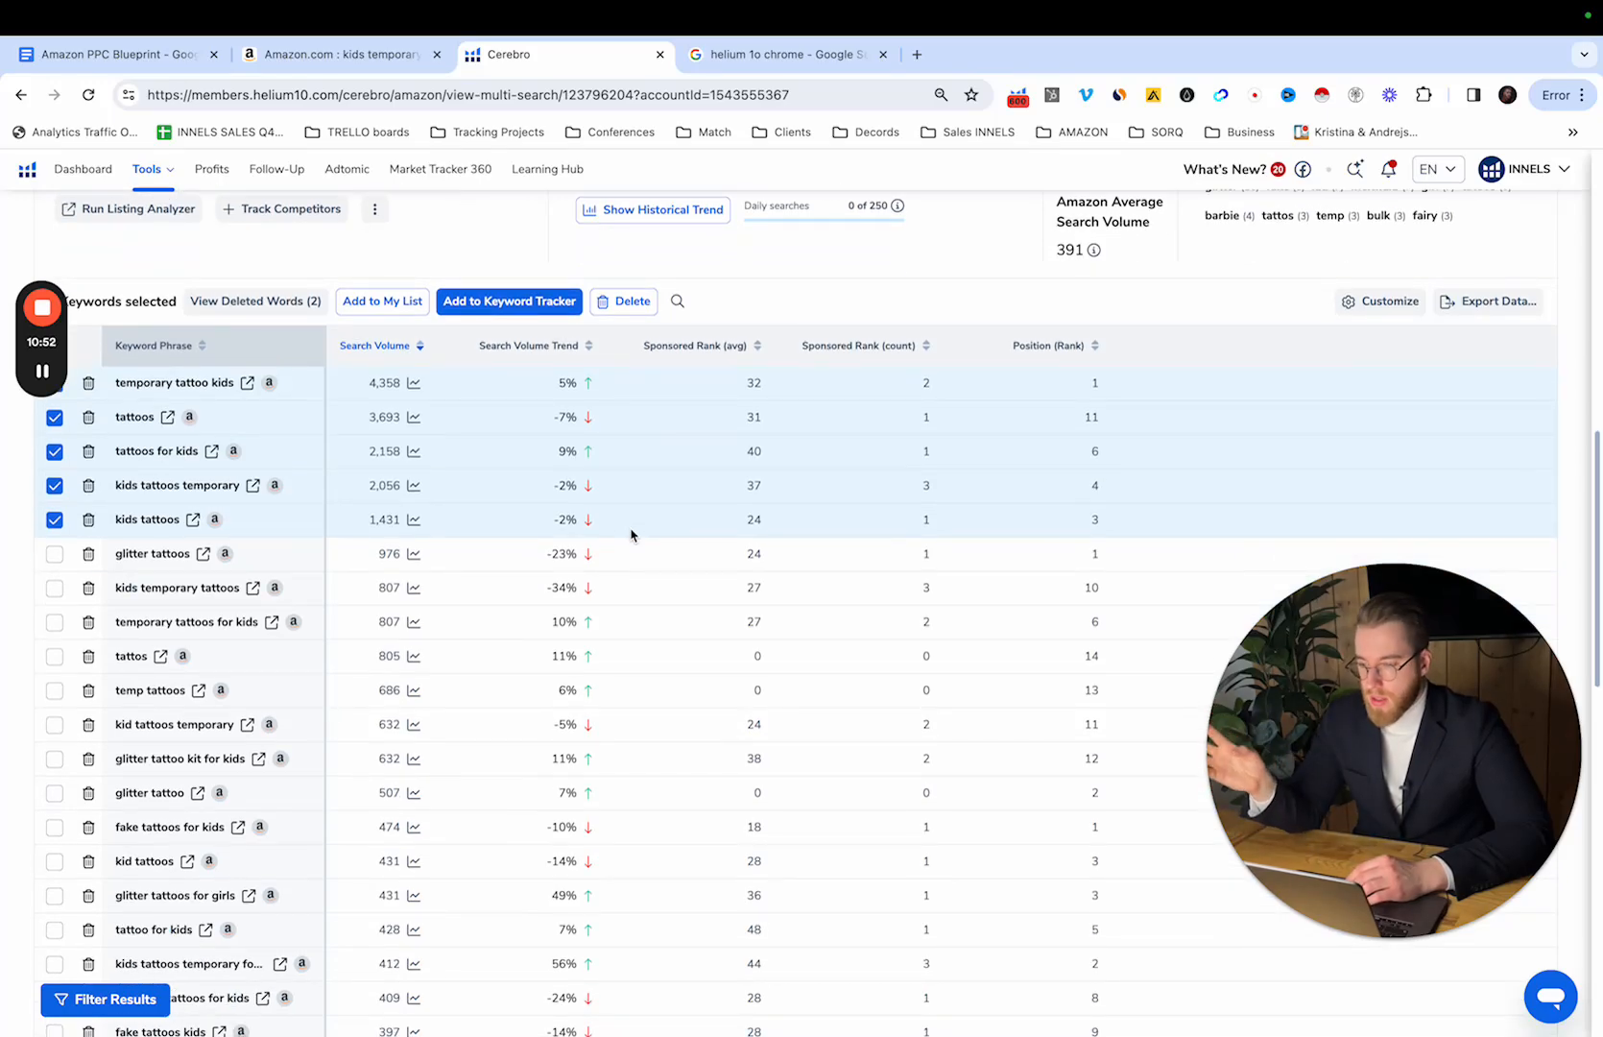
scroll(630, 537, down, 2)
scroll(630, 537, up, 10)
scroll(480, 307, down, 7)
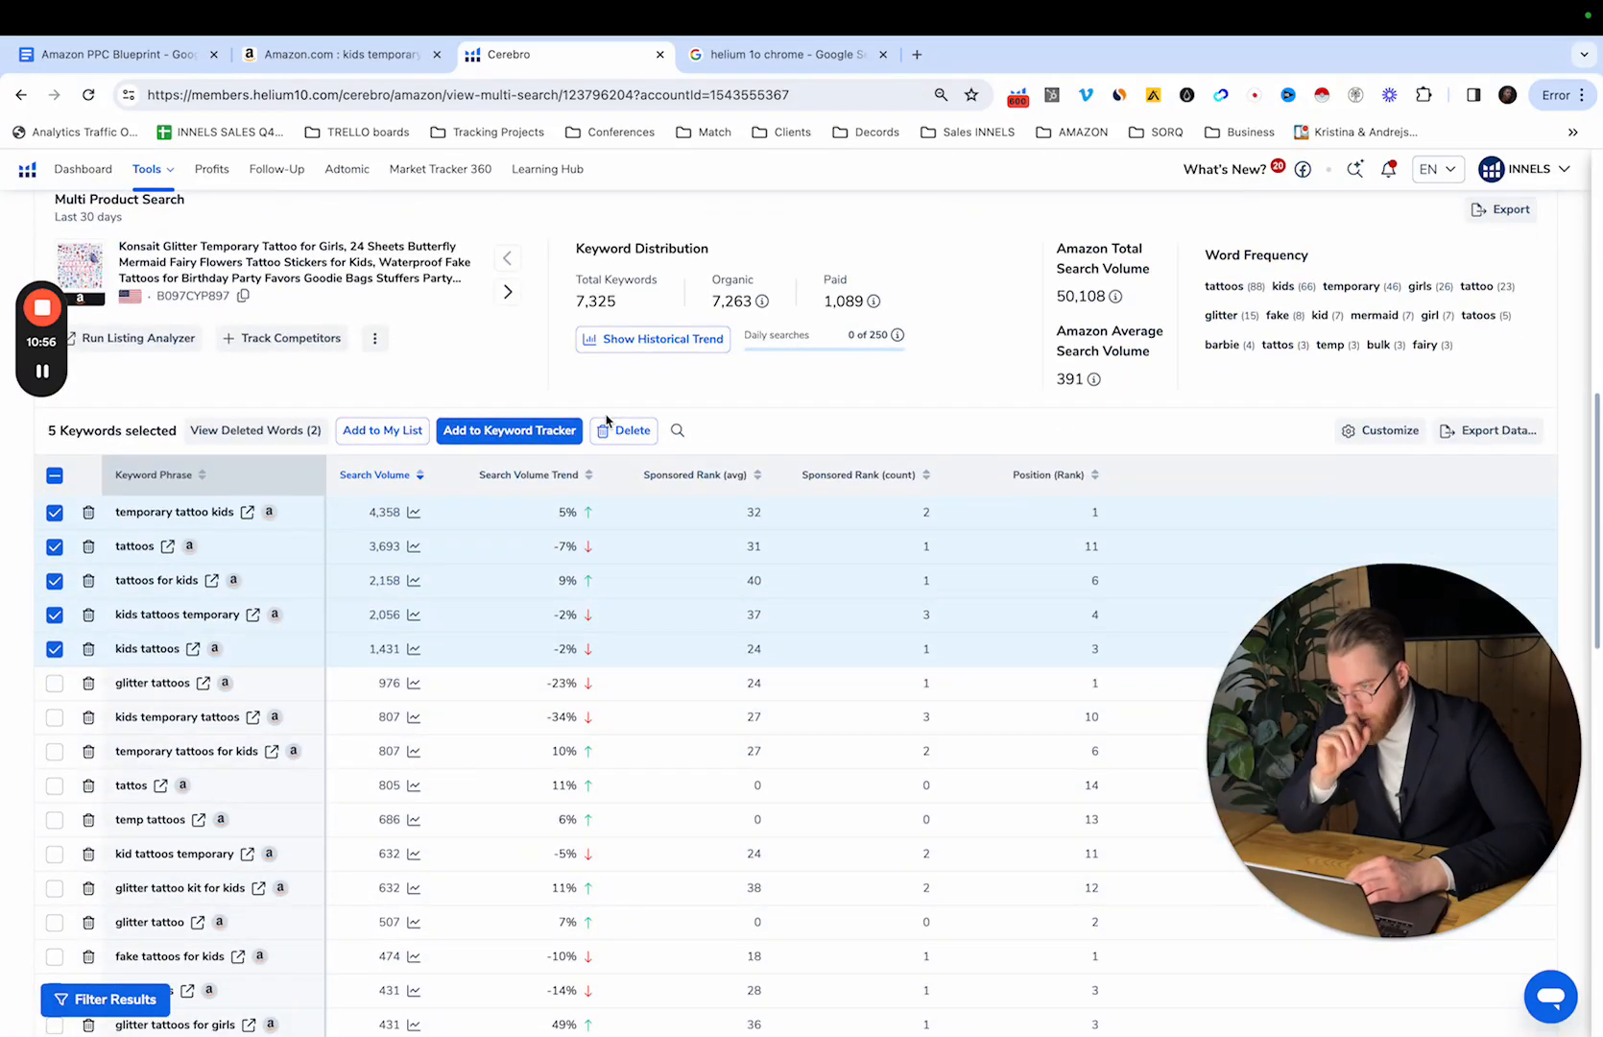
mouse_move(43, 375)
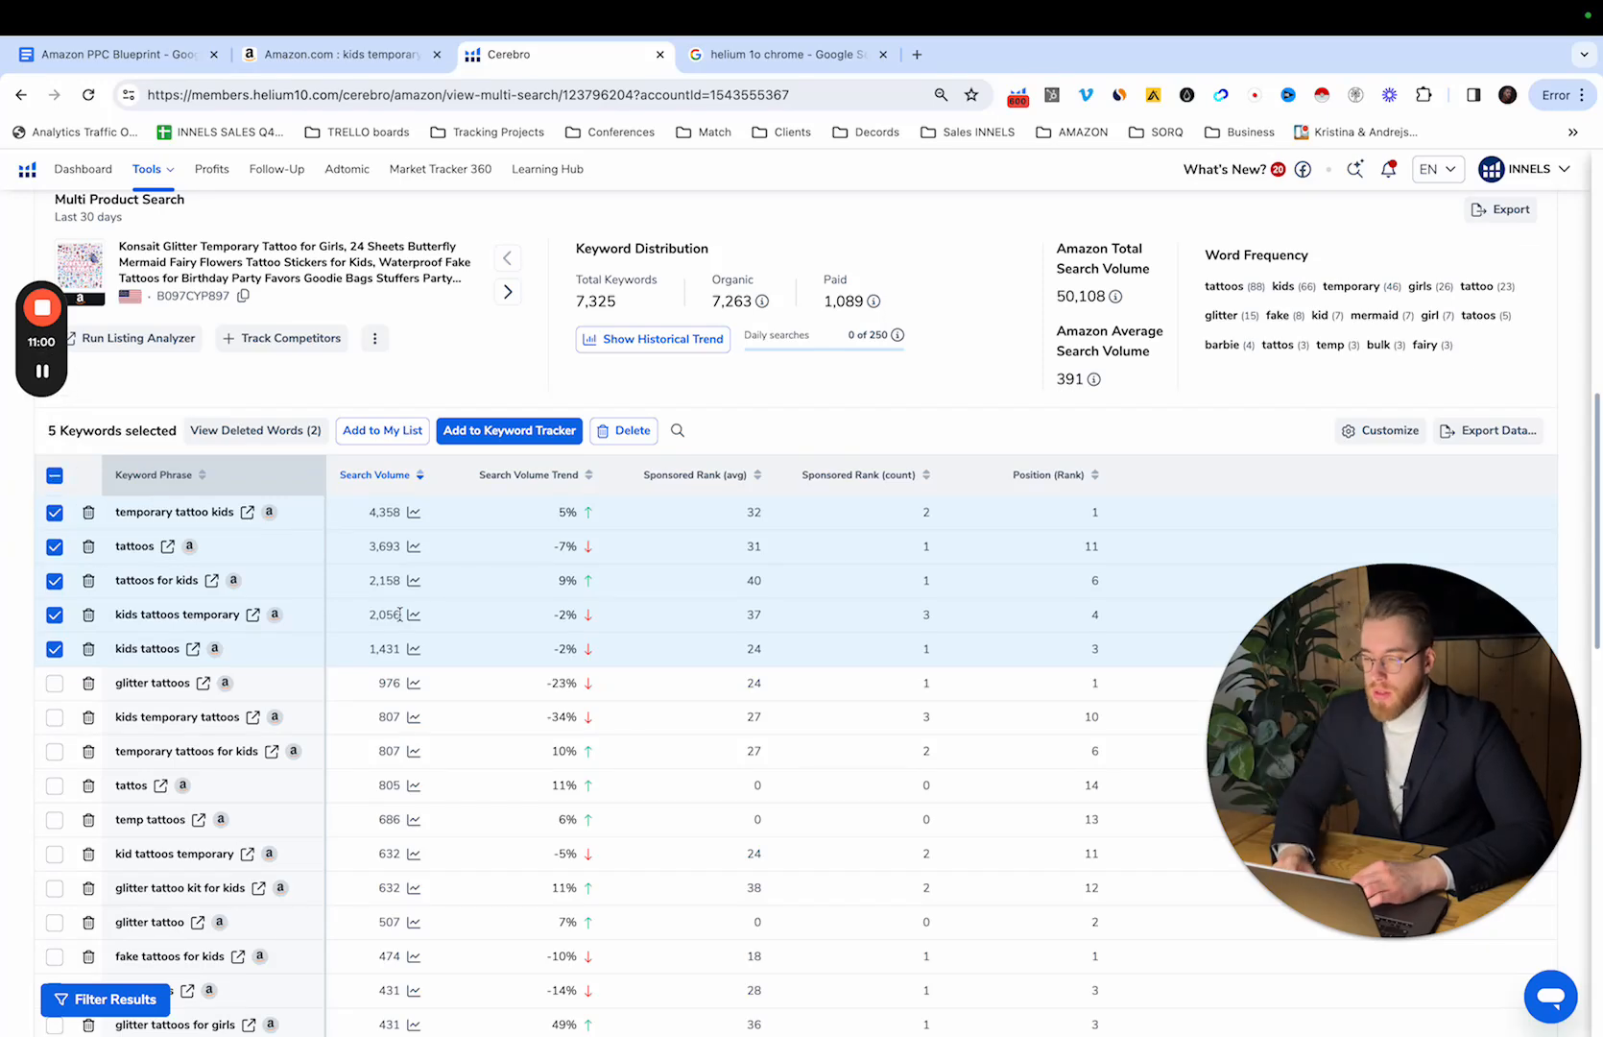
Step: Look up the keyword "temporary tattoo kids" from the Cerebro list in Magnet and examine its filters, search summary and suggested keywords
scroll(398, 615, up, 2)
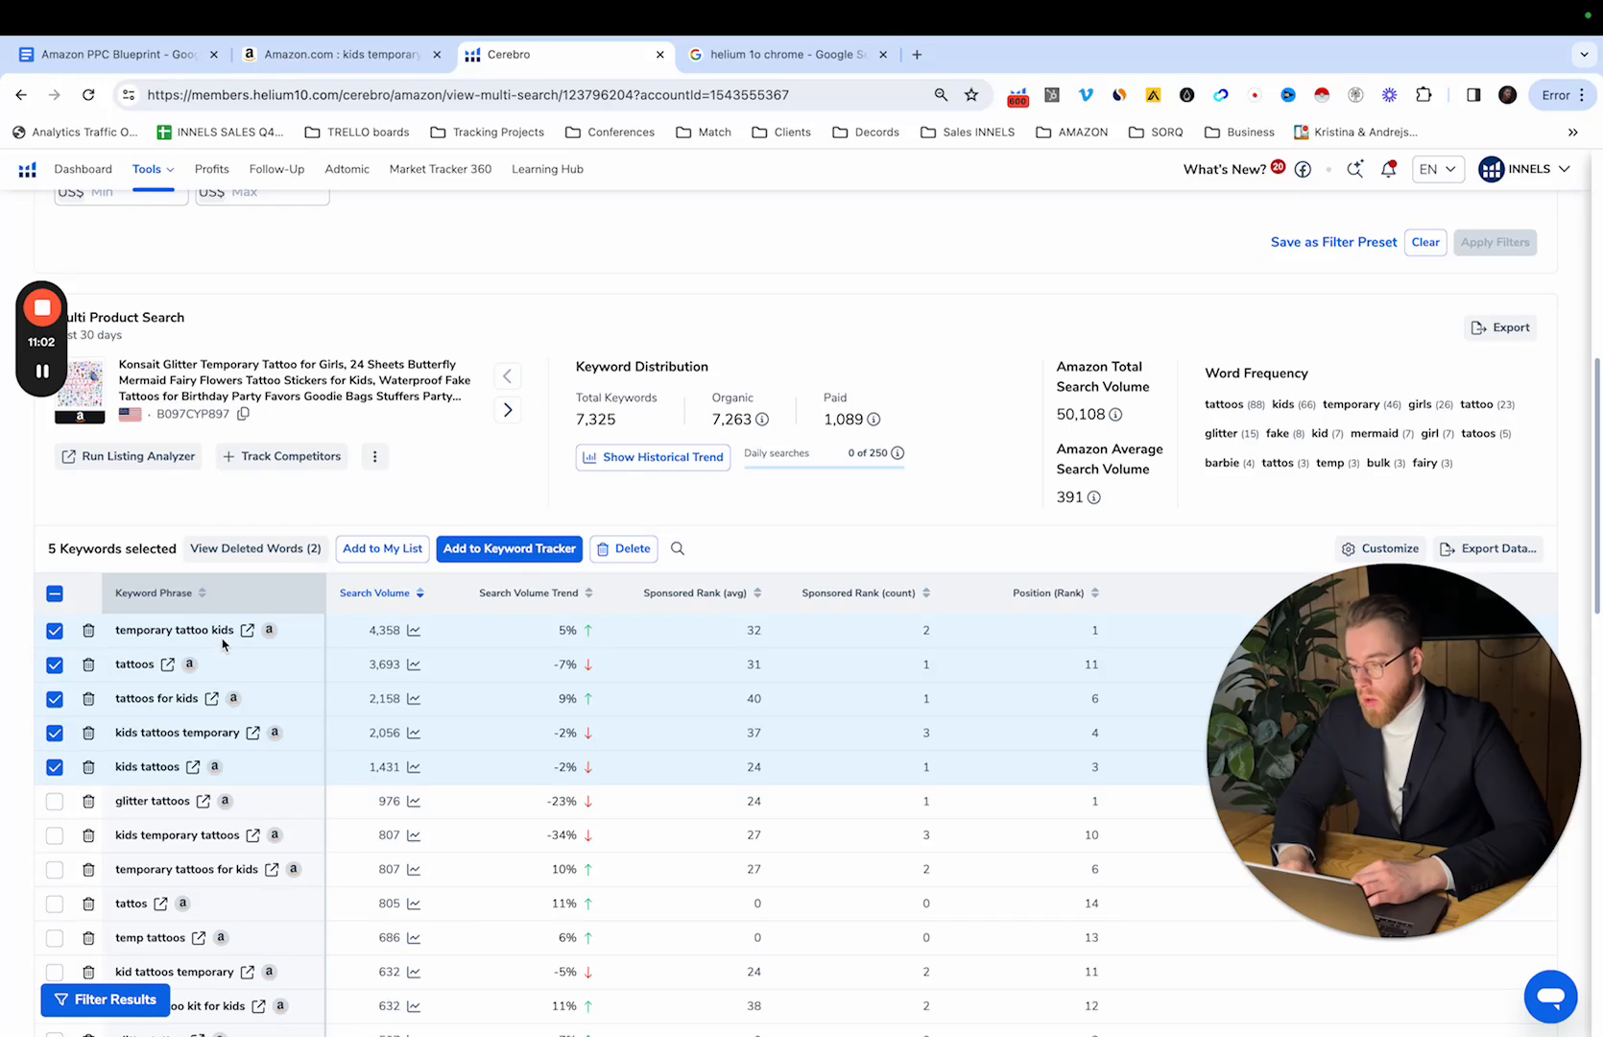
drag(237, 635, 113, 637)
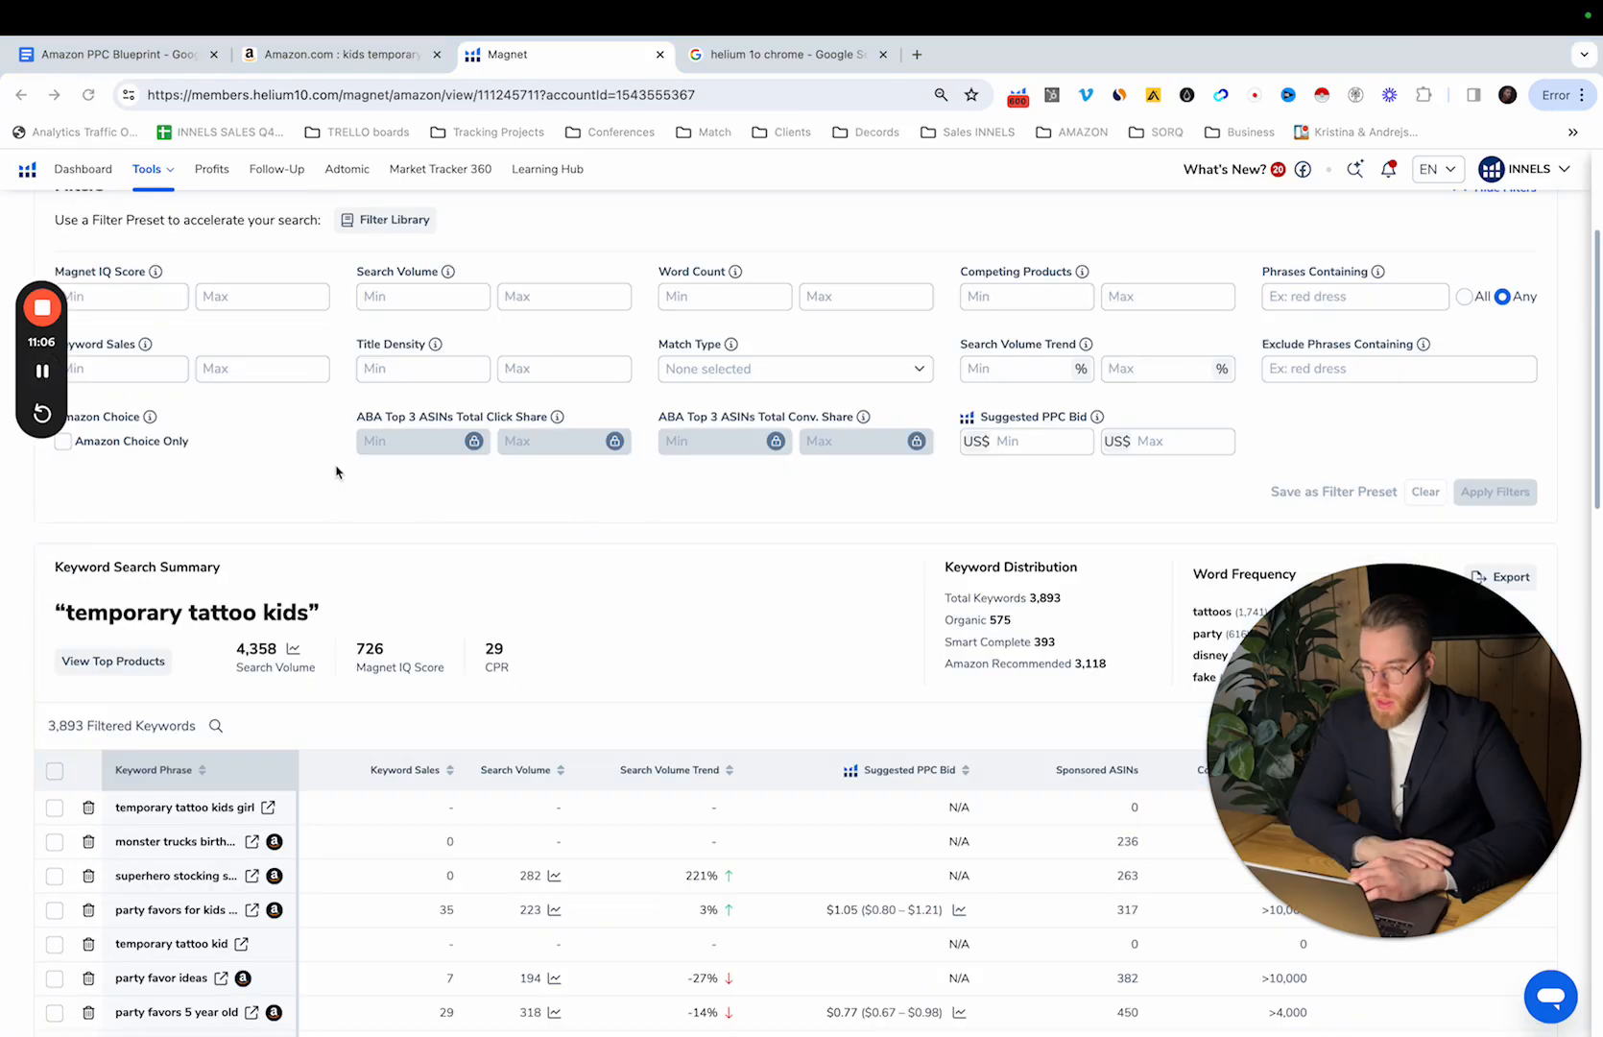
scroll(336, 470, down, 1)
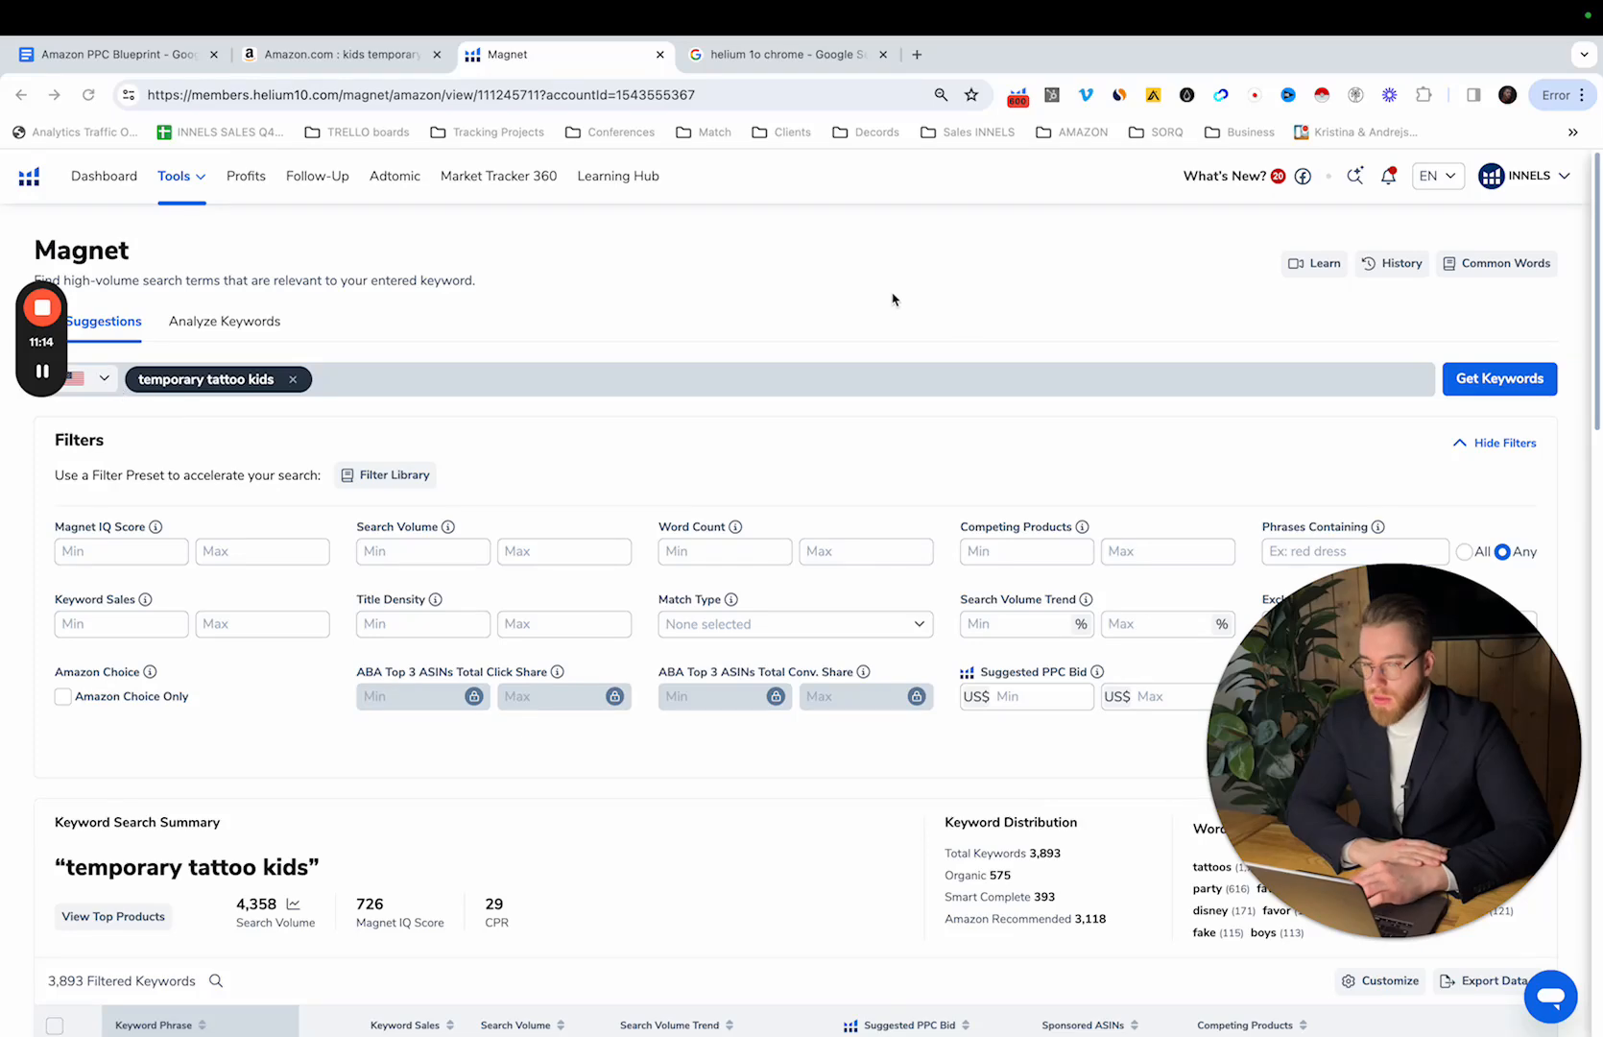
scroll(1407, 414, down, 3)
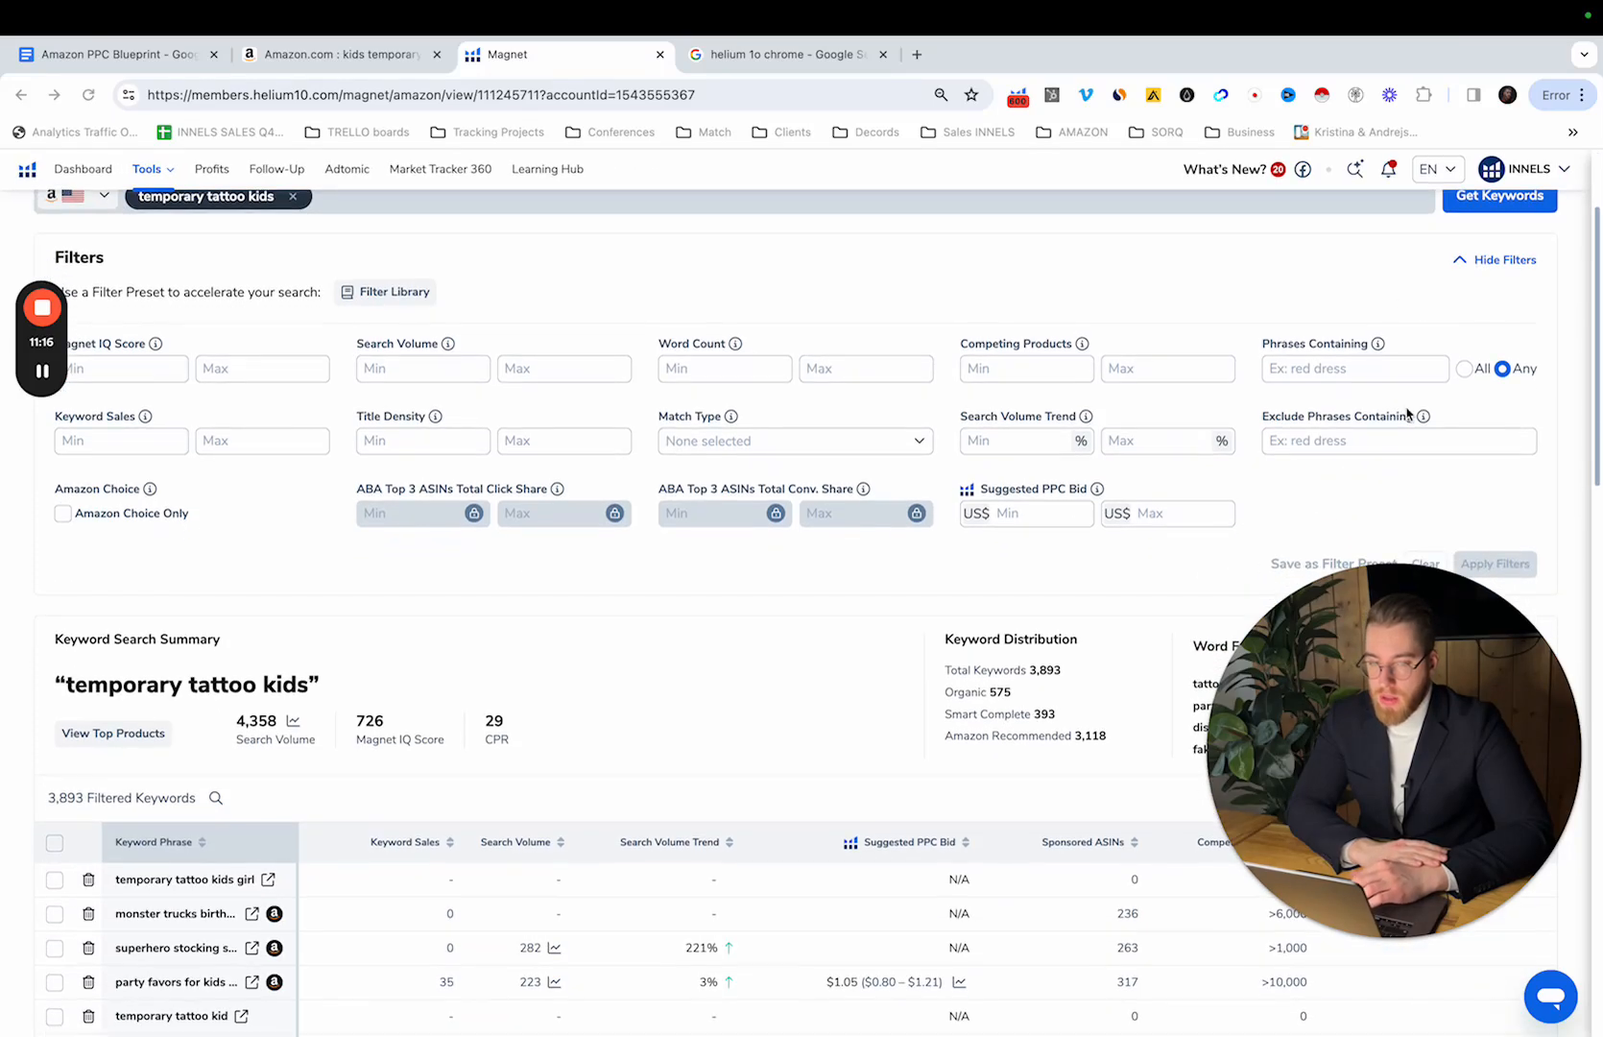
scroll(1407, 414, down, 2)
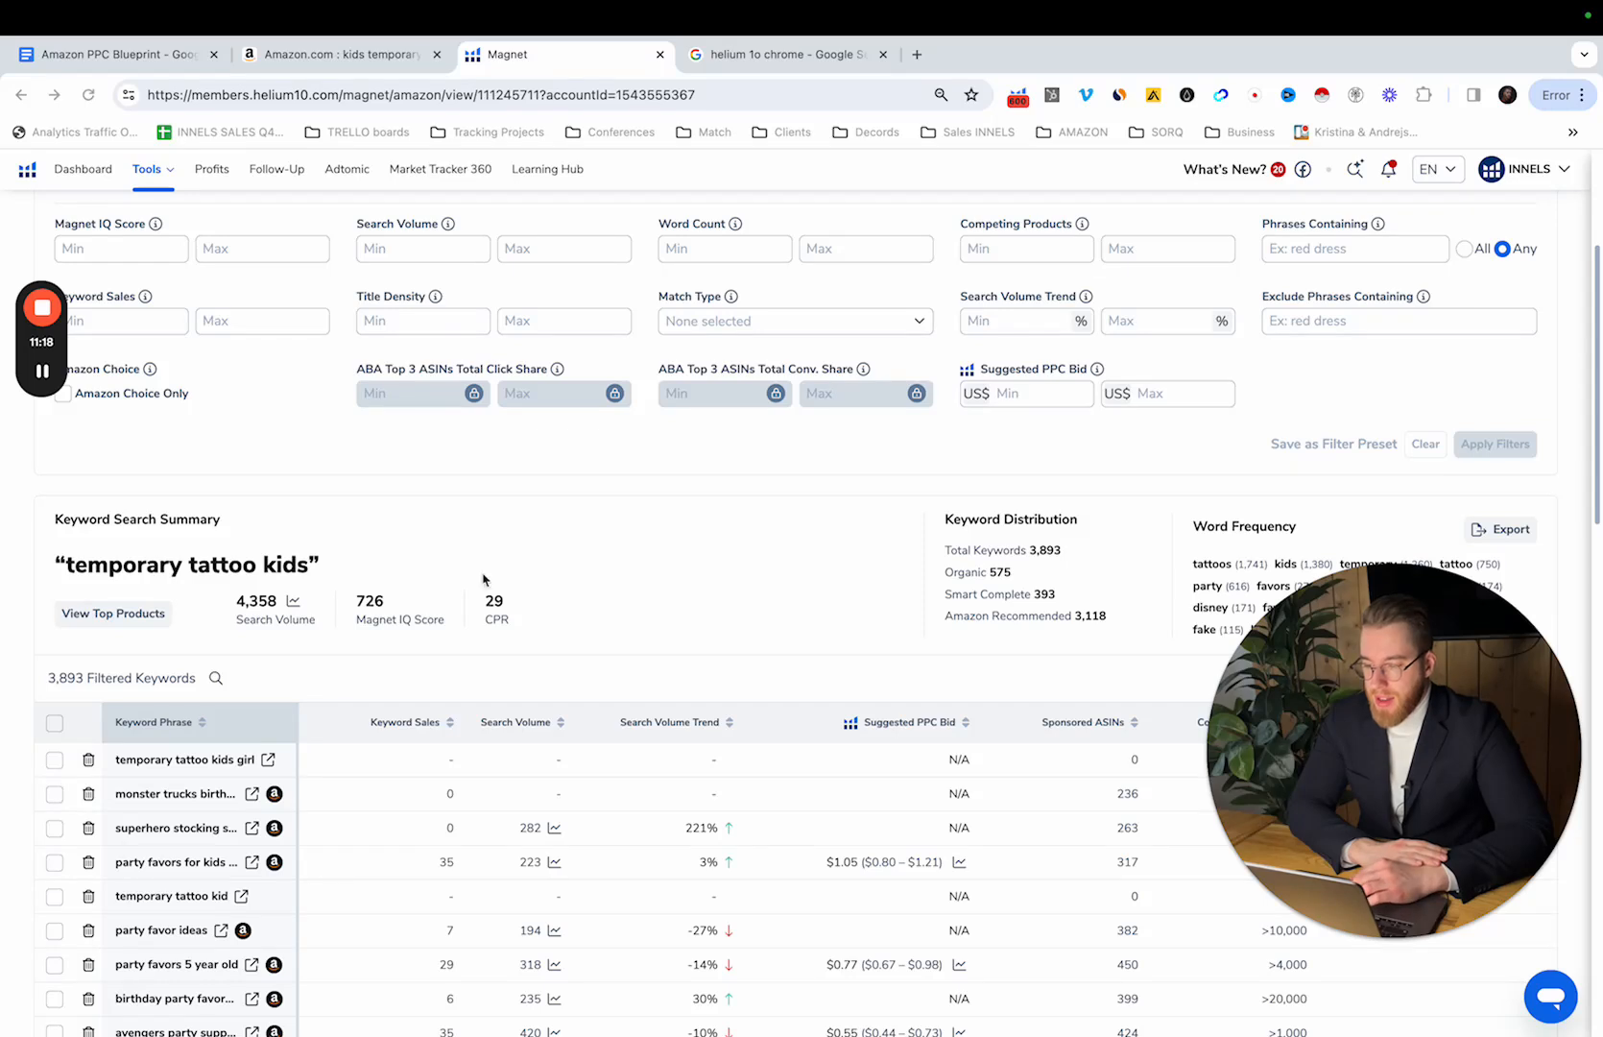
scroll(384, 578, down, 2)
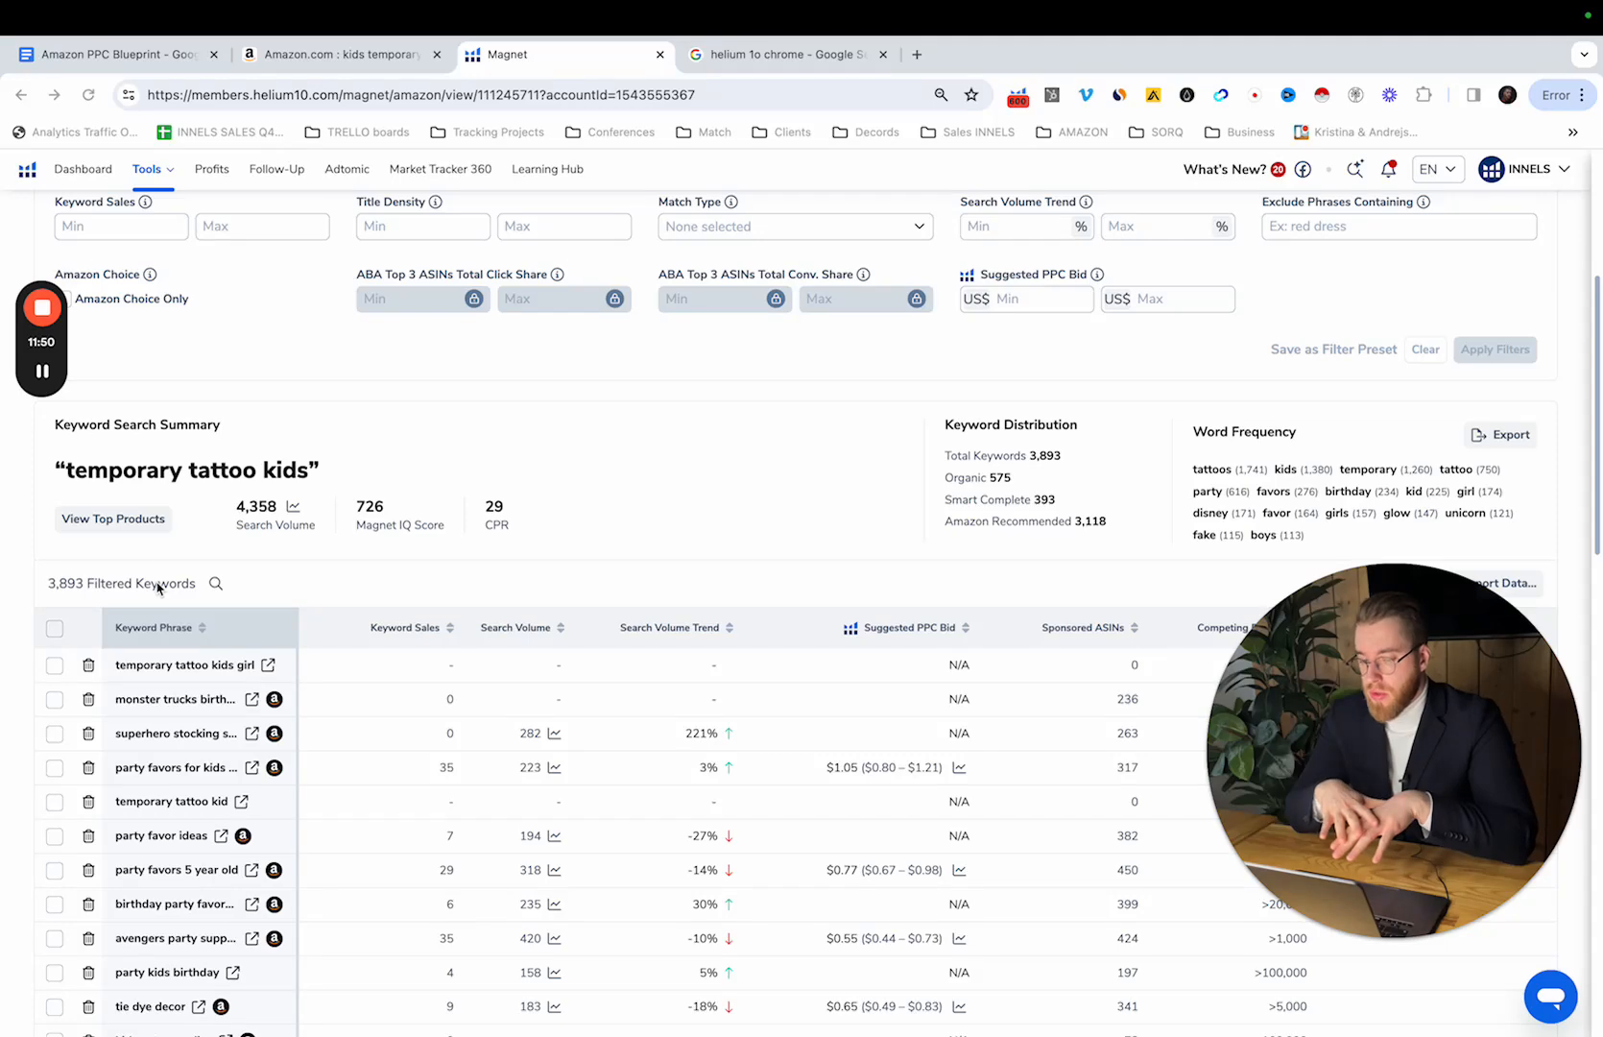
scroll(701, 596, up, 2)
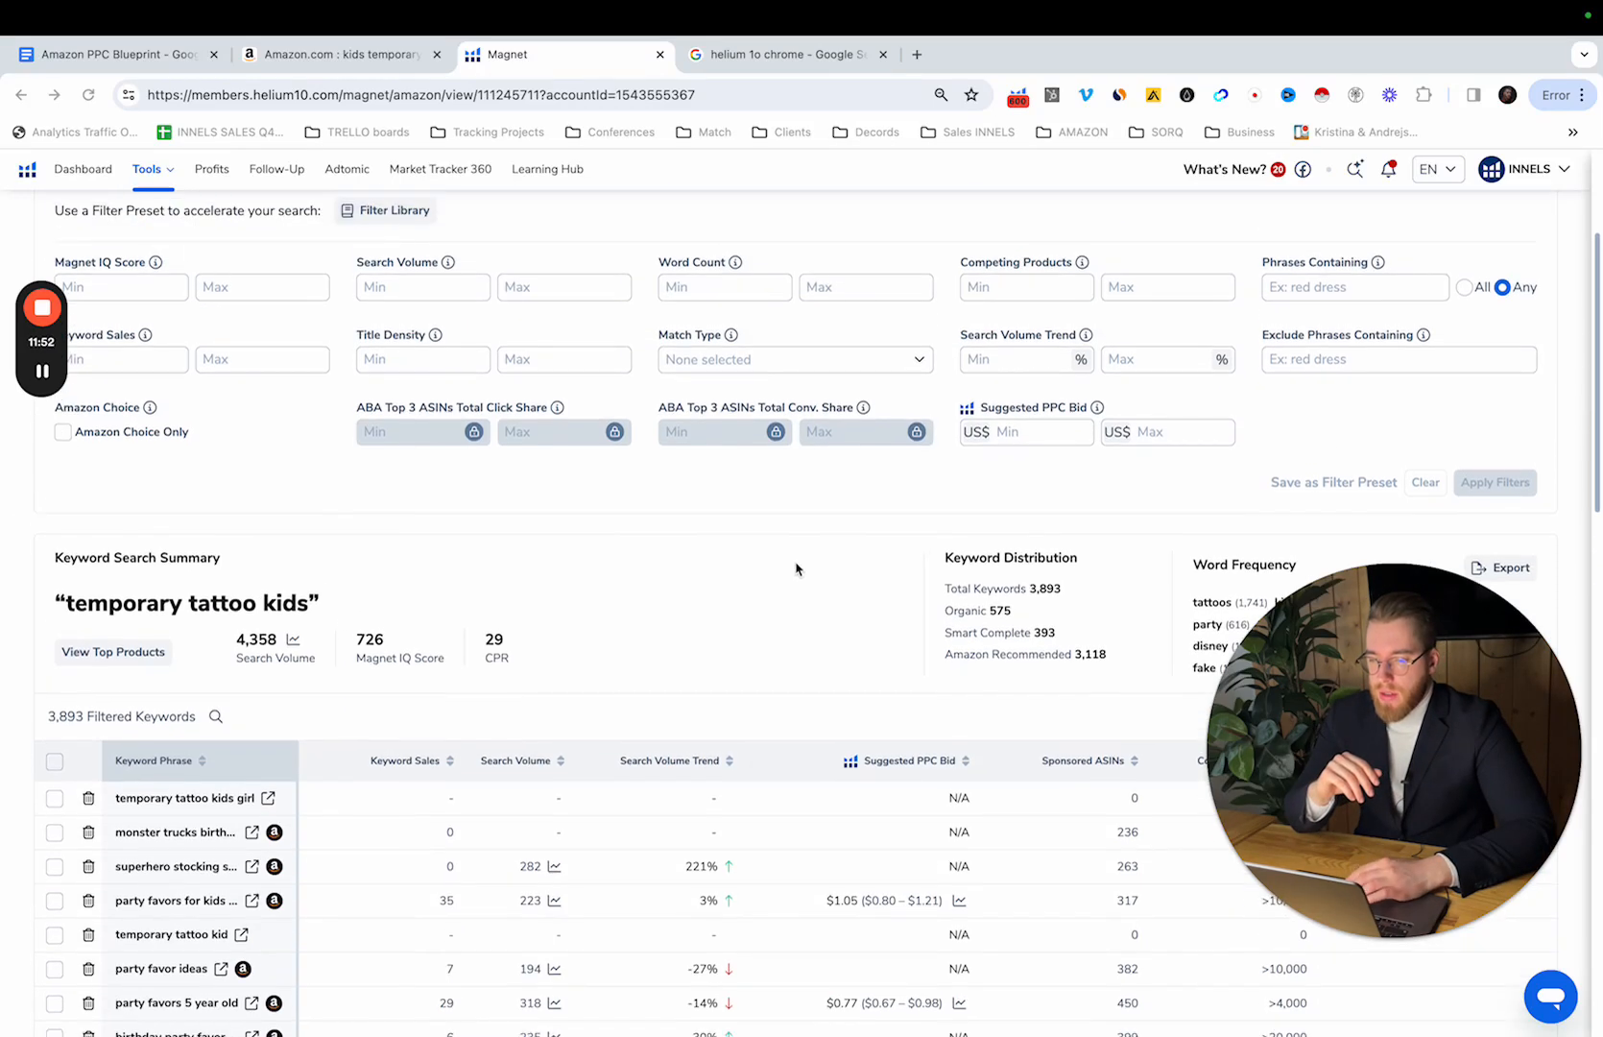
Step: Set the match type filter to Organic and Smart Complete for the "temporary tattoo kids" suggestions
click(718, 361)
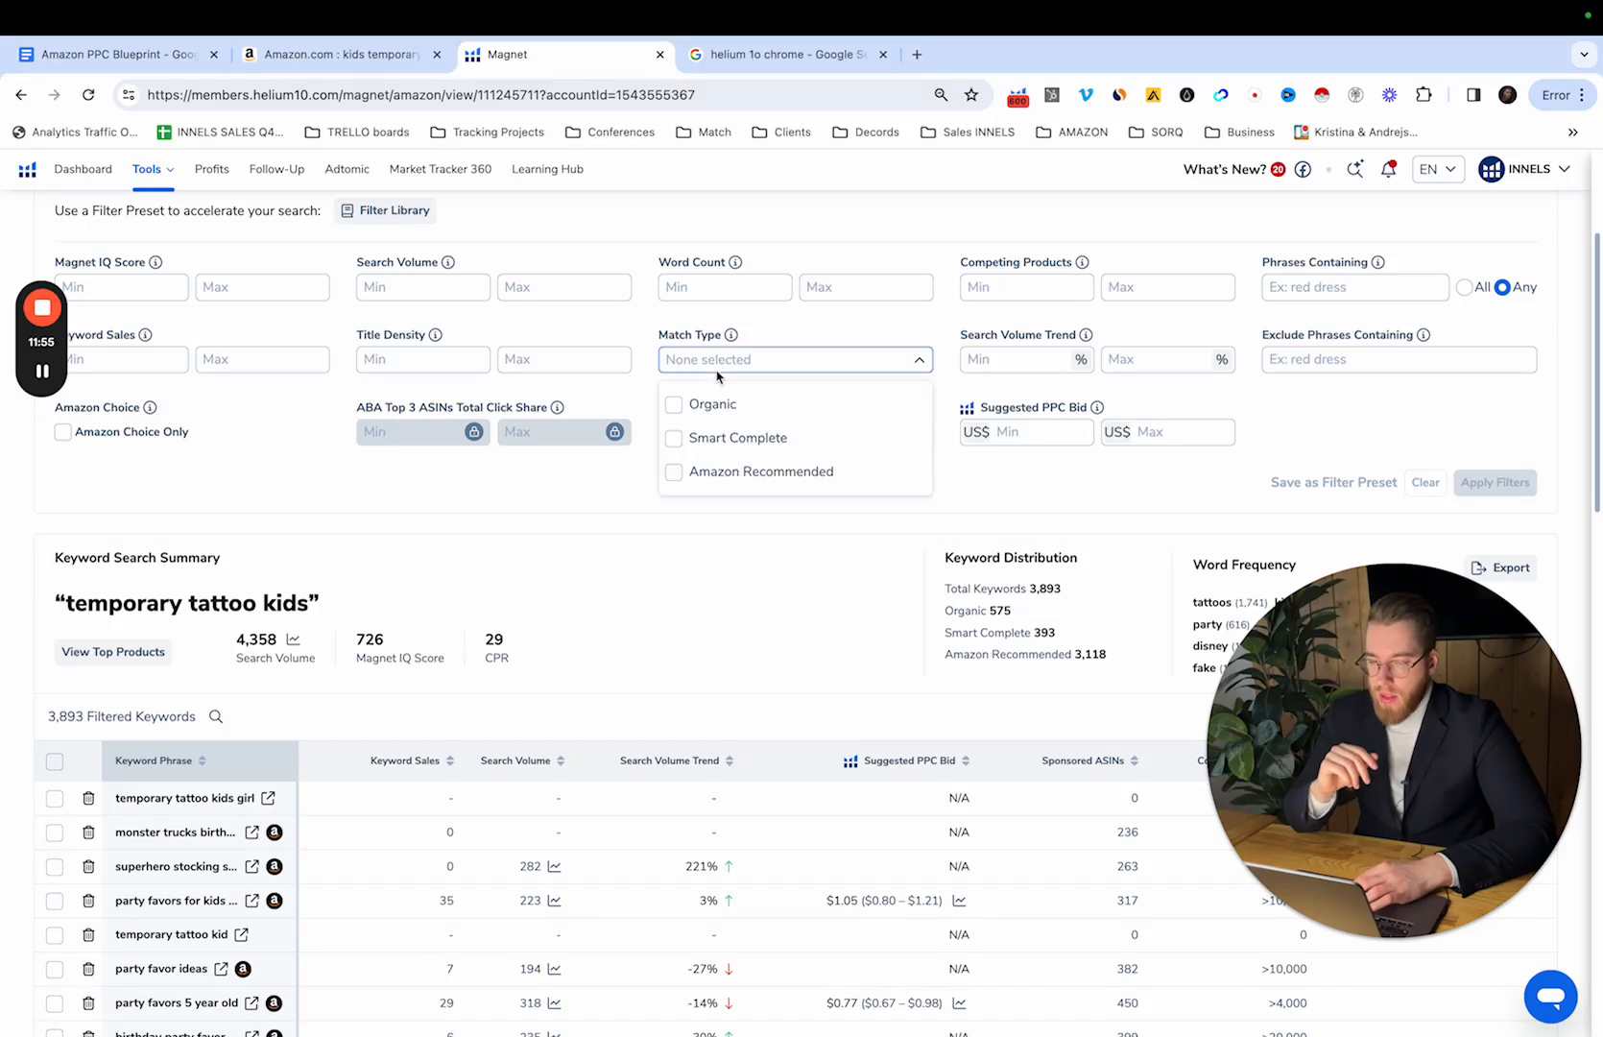
click(681, 414)
click(679, 438)
click(1561, 369)
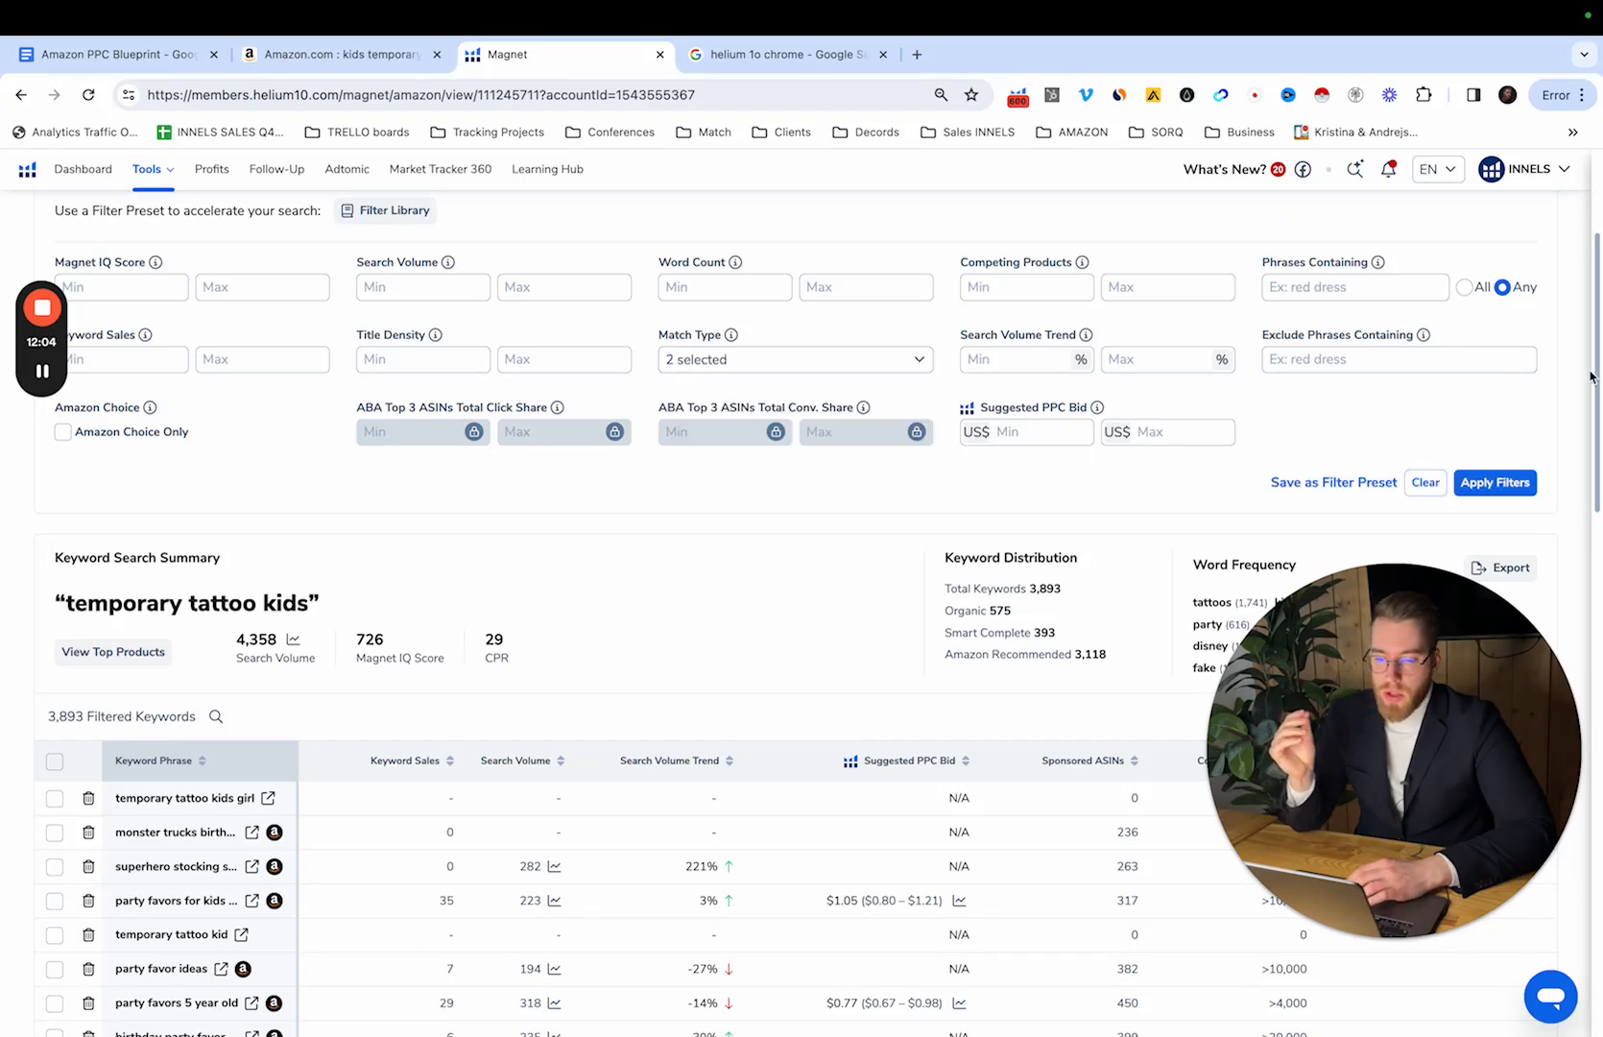
Step: Set the minimum search volume filter to 150 and apply the filters to the keyword list
scroll(677, 439, up, 2)
click(462, 381)
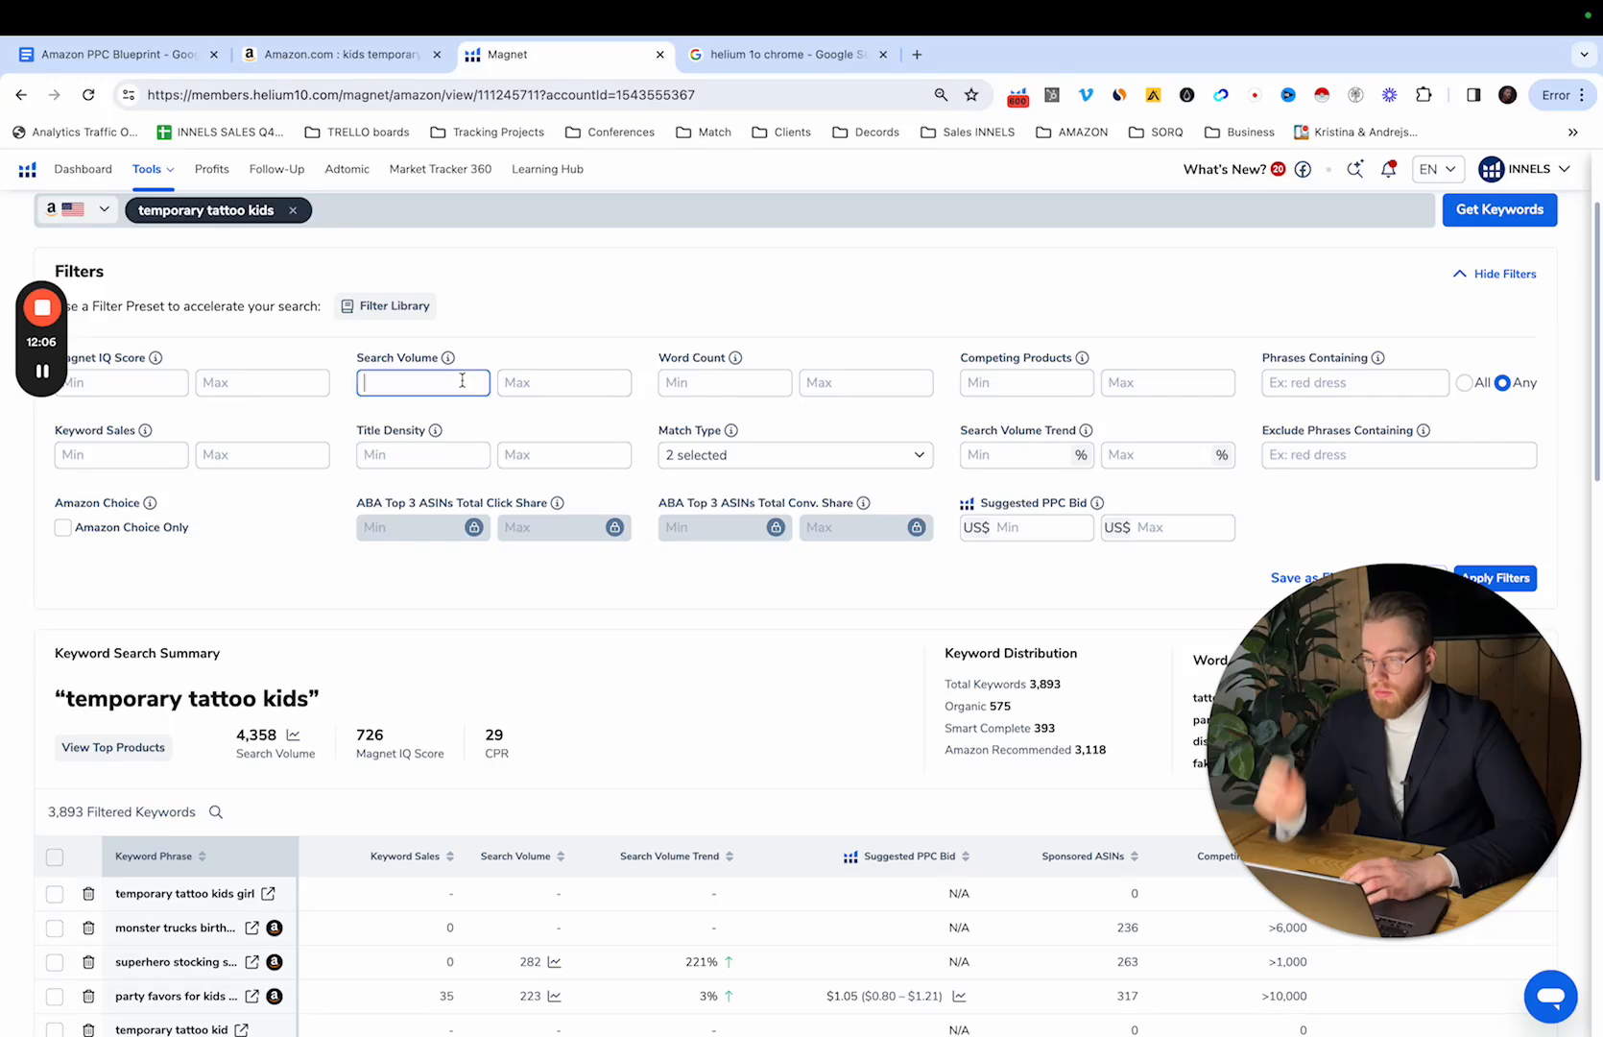
text(150)
click(861, 409)
scroll(861, 409, down, 3)
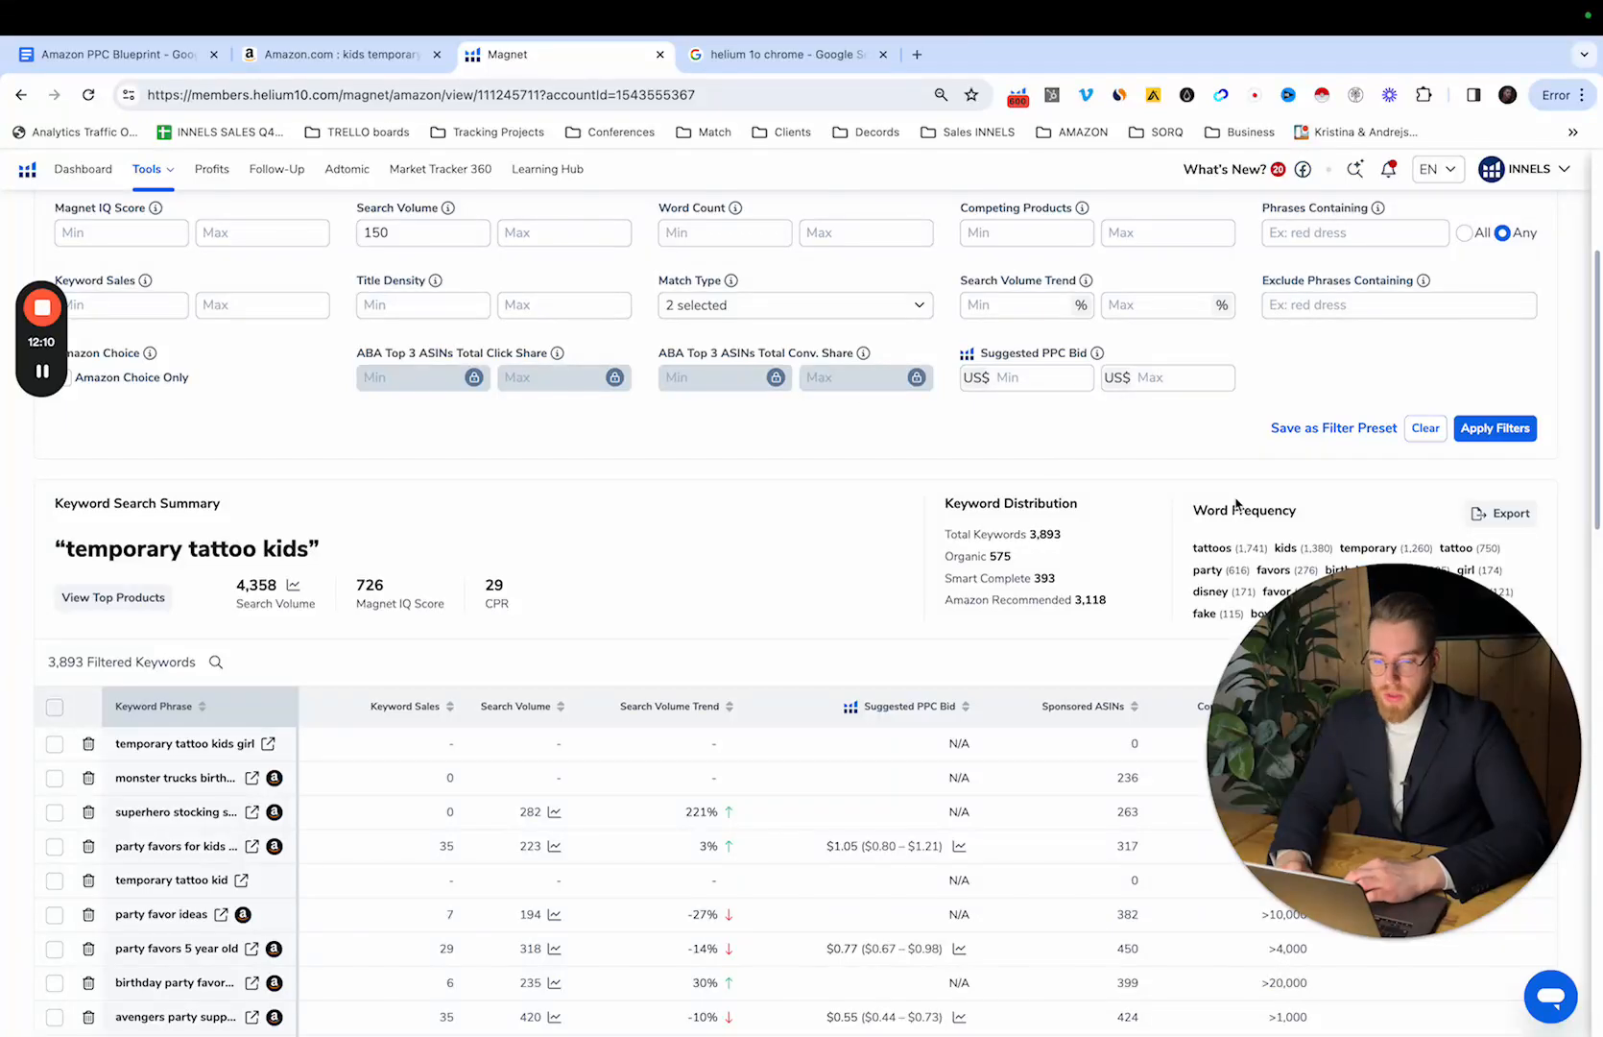
click(1488, 432)
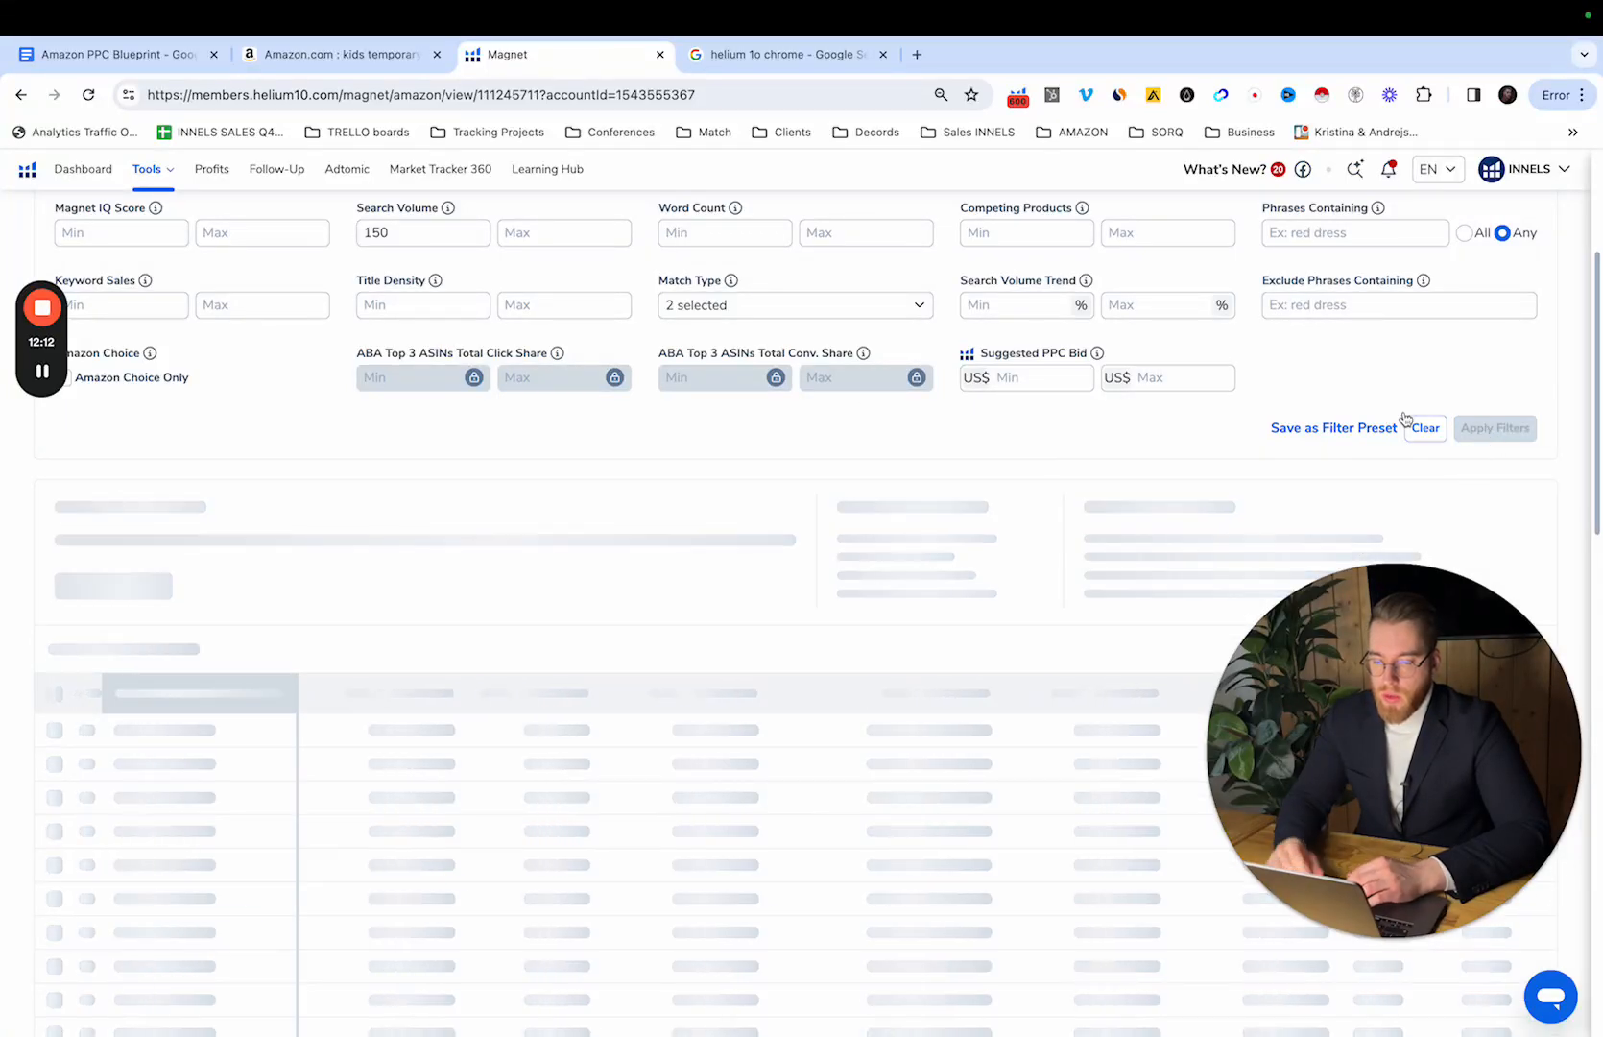
scroll(406, 704, down, 3)
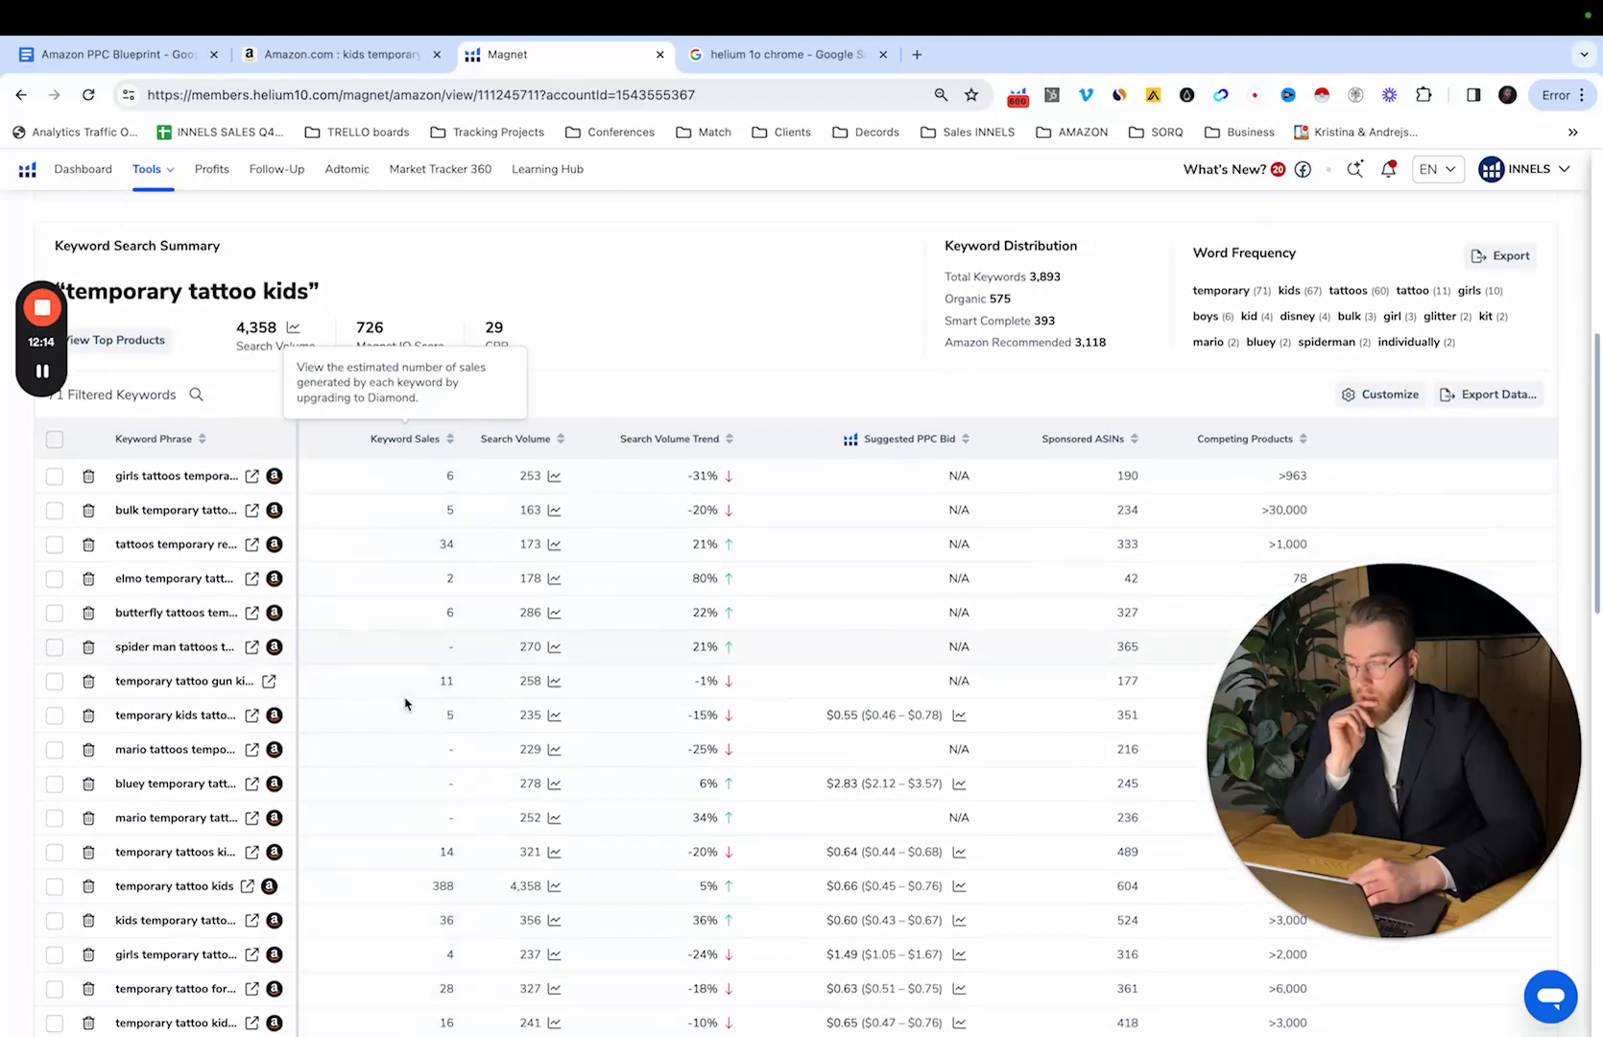
Step: Recheck which match types are selected in the filter and look over the filtered keywords
scroll(405, 702, up, 4)
scroll(763, 243, up, 1)
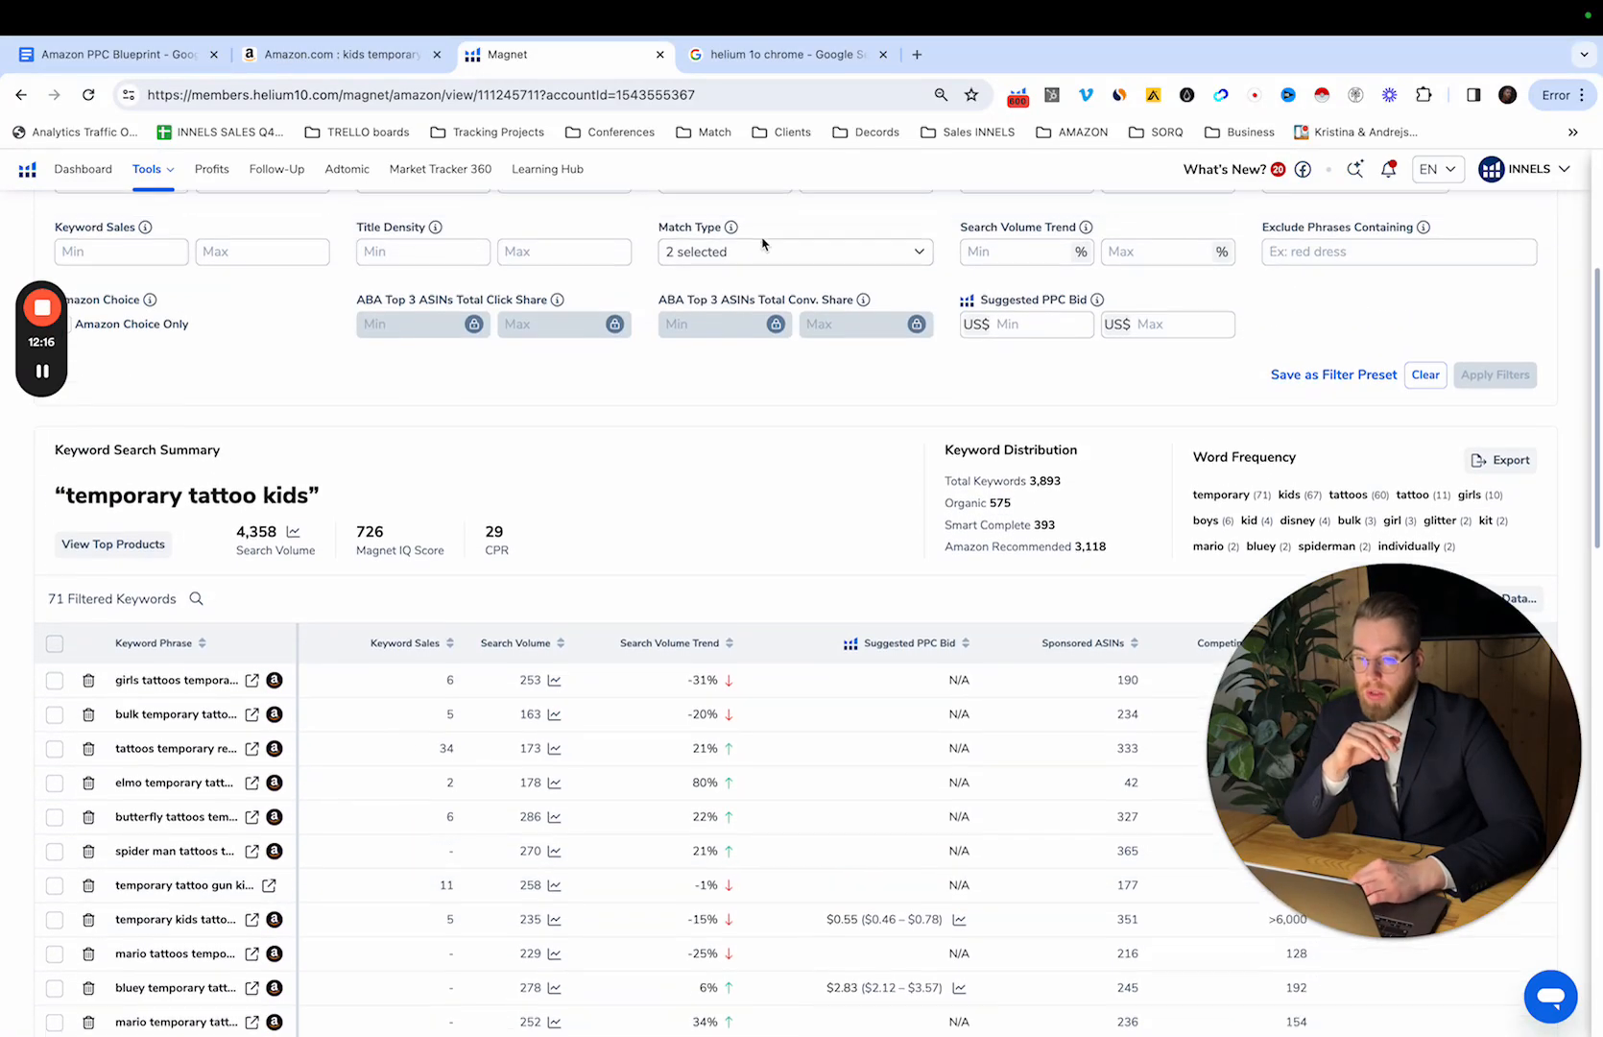
click(734, 259)
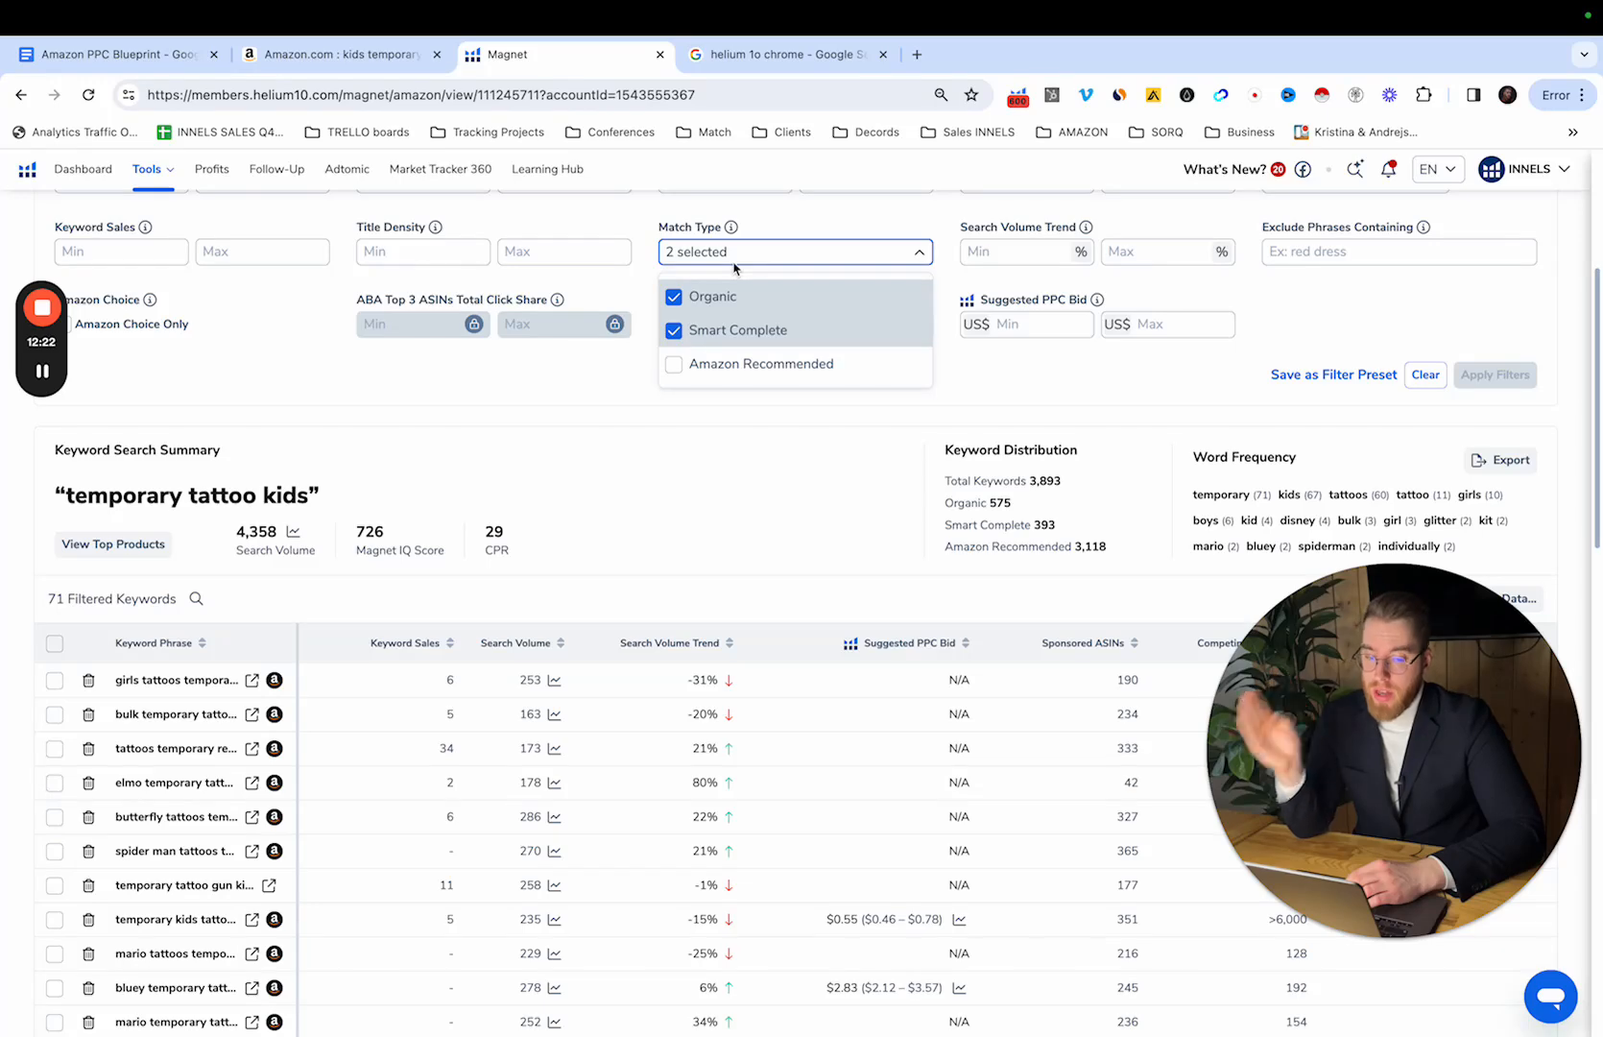
scroll(677, 581, down, 1)
scroll(677, 582, down, 5)
scroll(626, 580, up, 3)
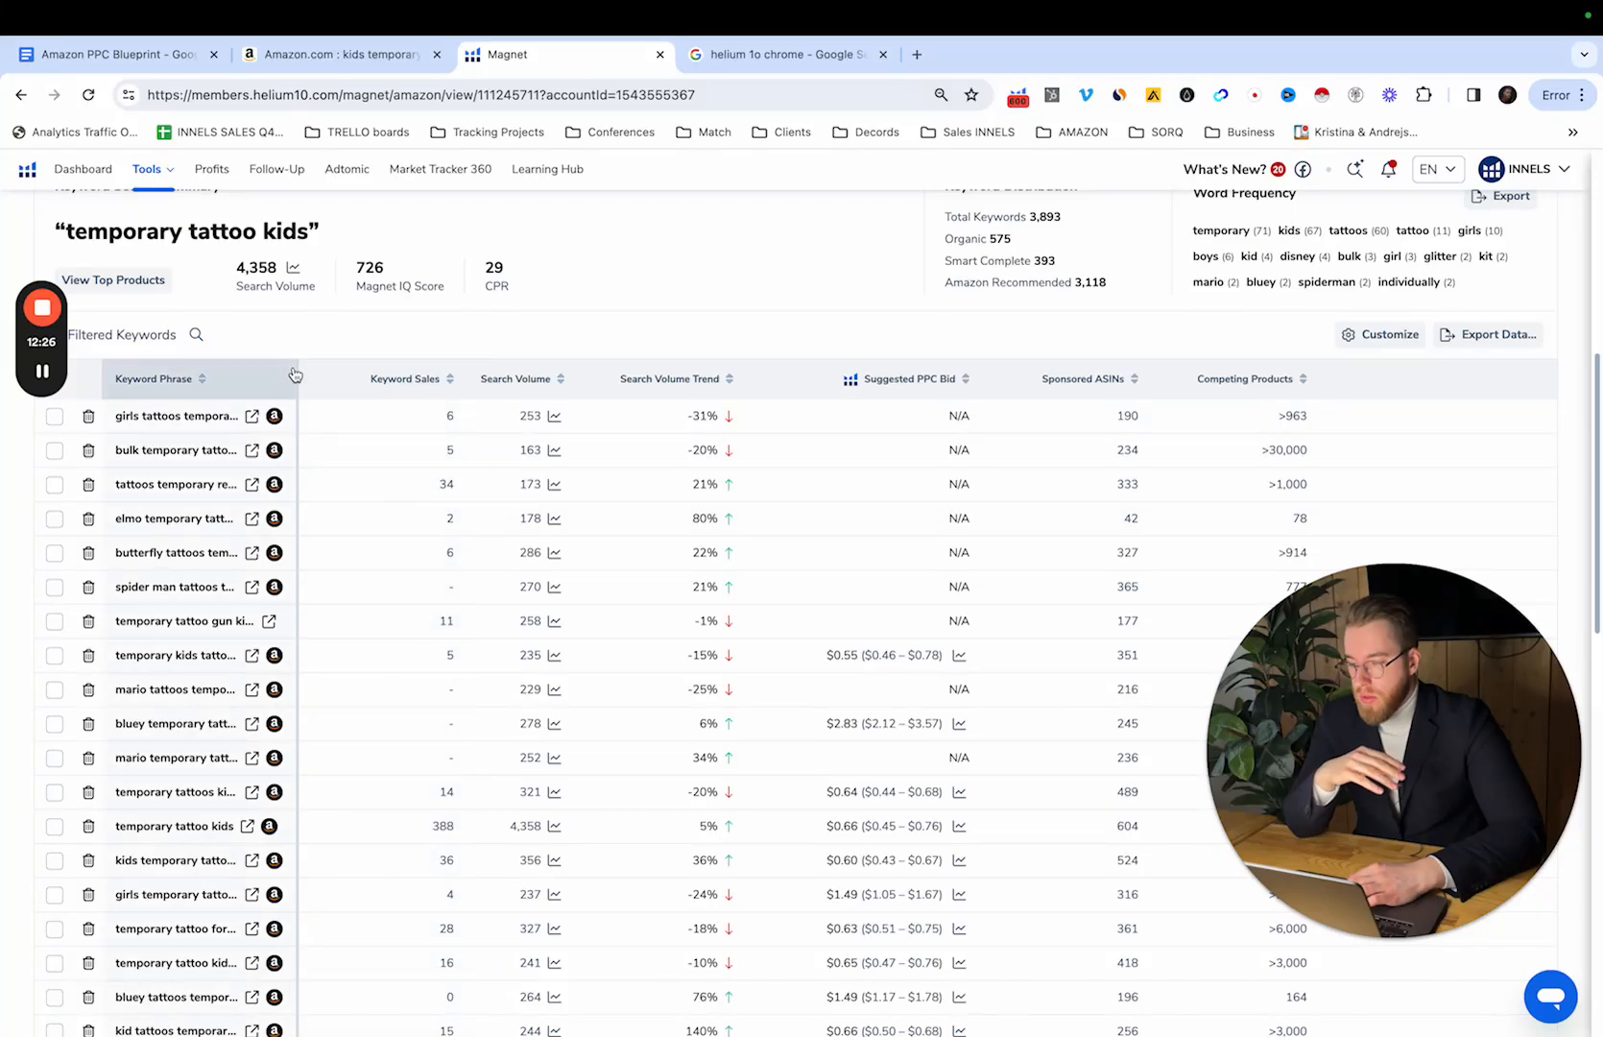
Step: Widen the keyword phrase column to show full phrases and sort the keywords by highest search volume
drag(295, 375, 581, 370)
click(607, 379)
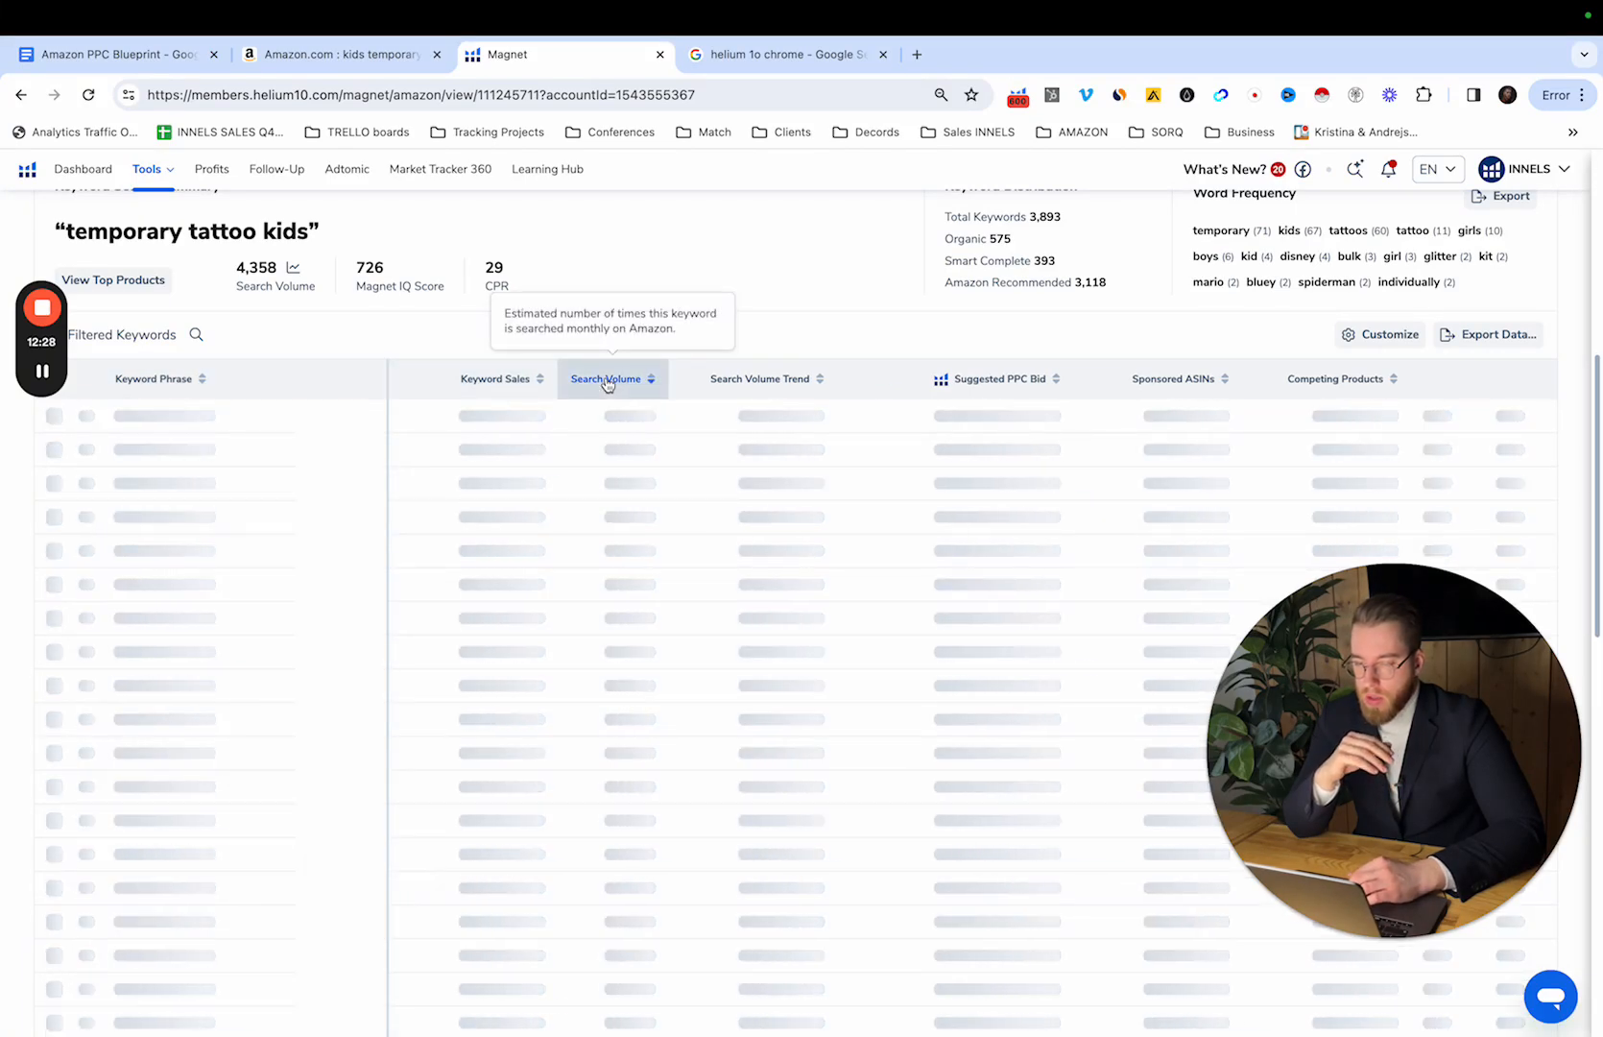
scroll(375, 722, down, 2)
scroll(309, 689, up, 2)
scroll(116, 573, up, 1)
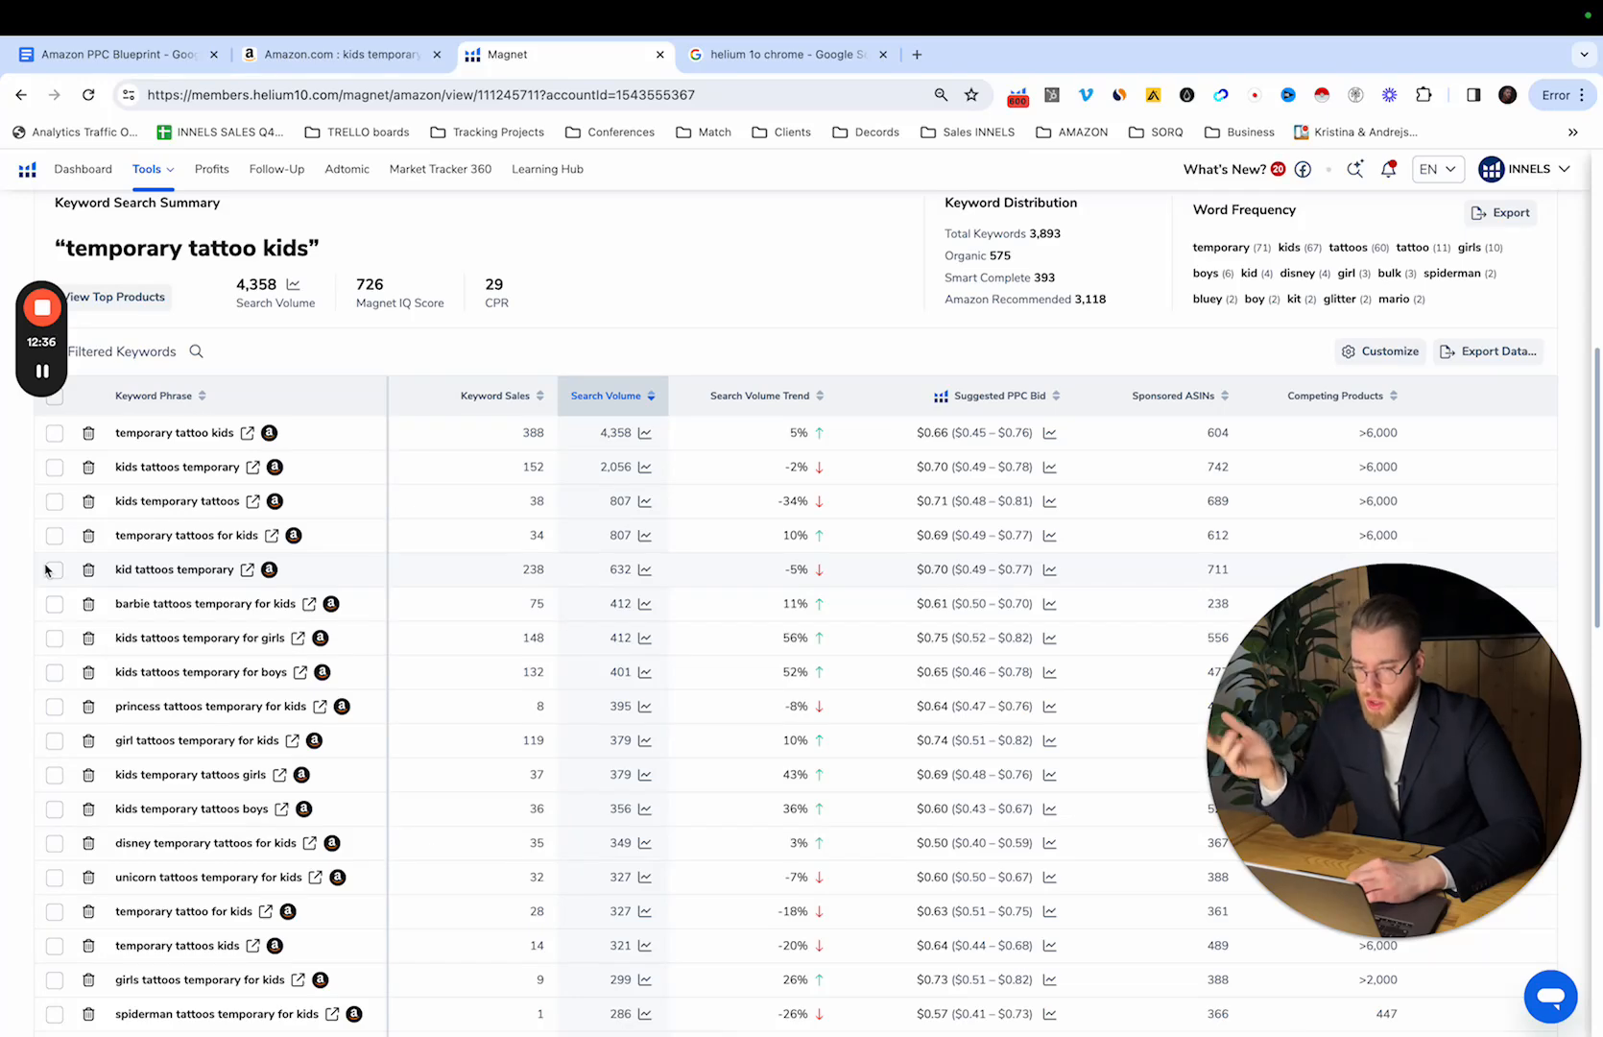
Step: Select the keywords temporary tattoo kids, kids tattoos temporary, kid tattoos temporary, kids tattoos temporary for boys and princess tattoos temporary for kids
scroll(46, 576, down, 1)
click(53, 576)
click(54, 610)
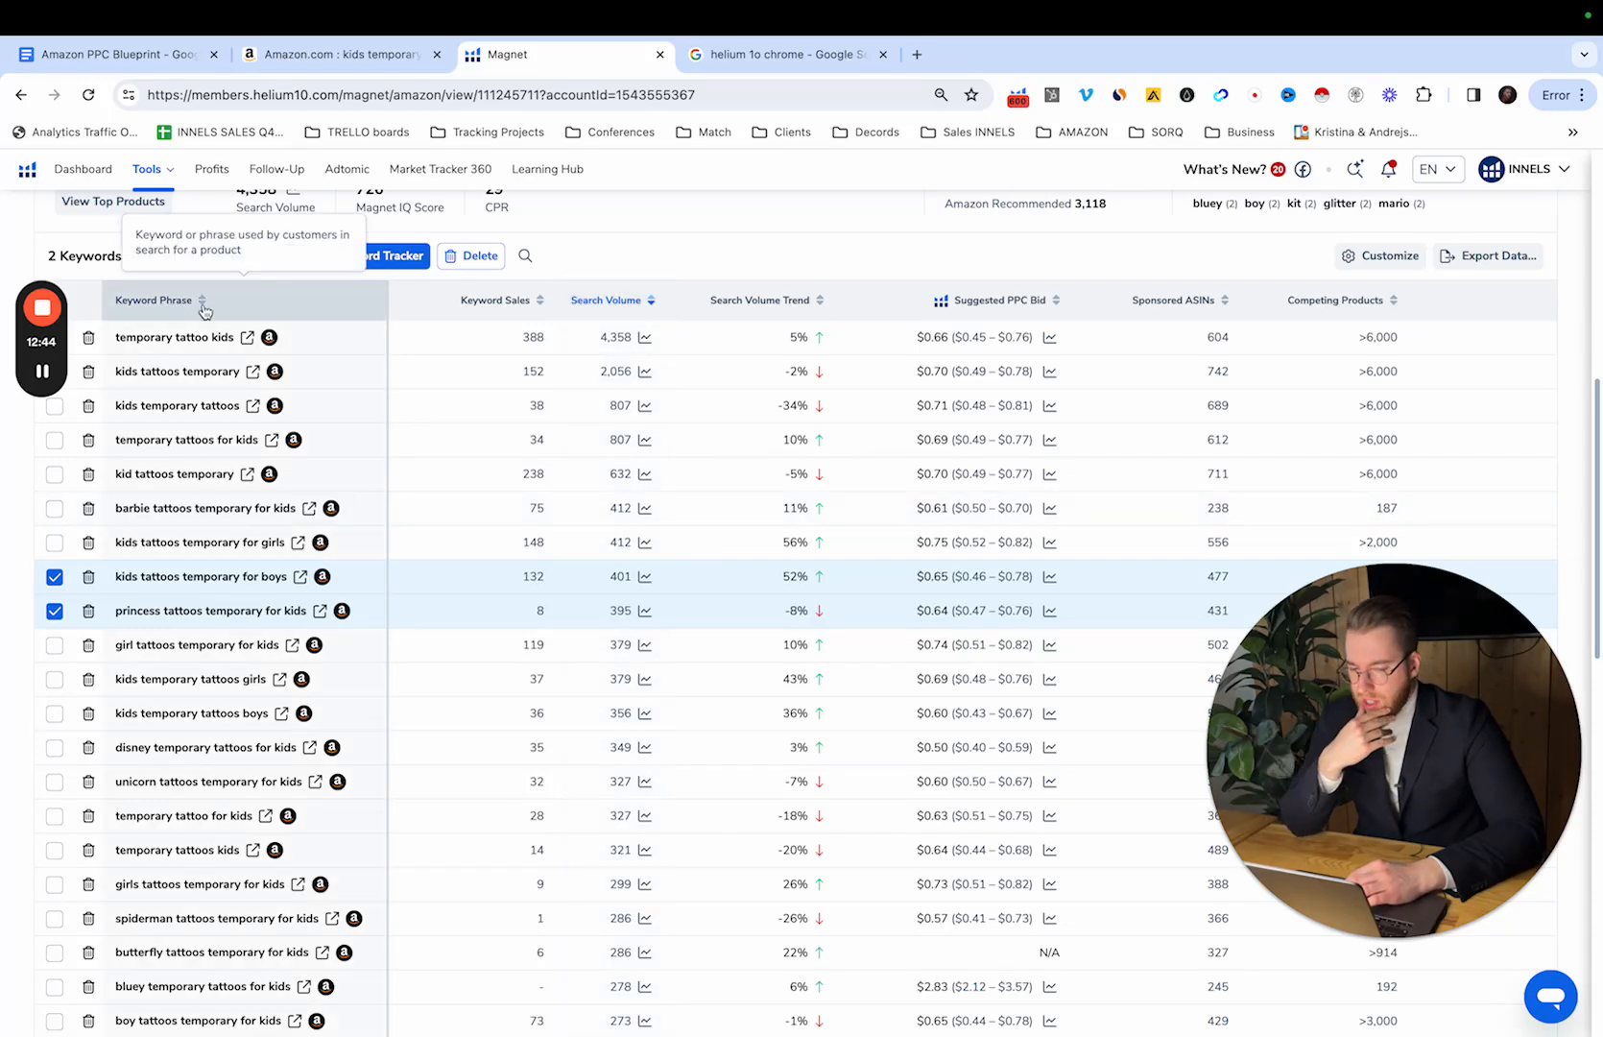
scroll(203, 309, down, 6)
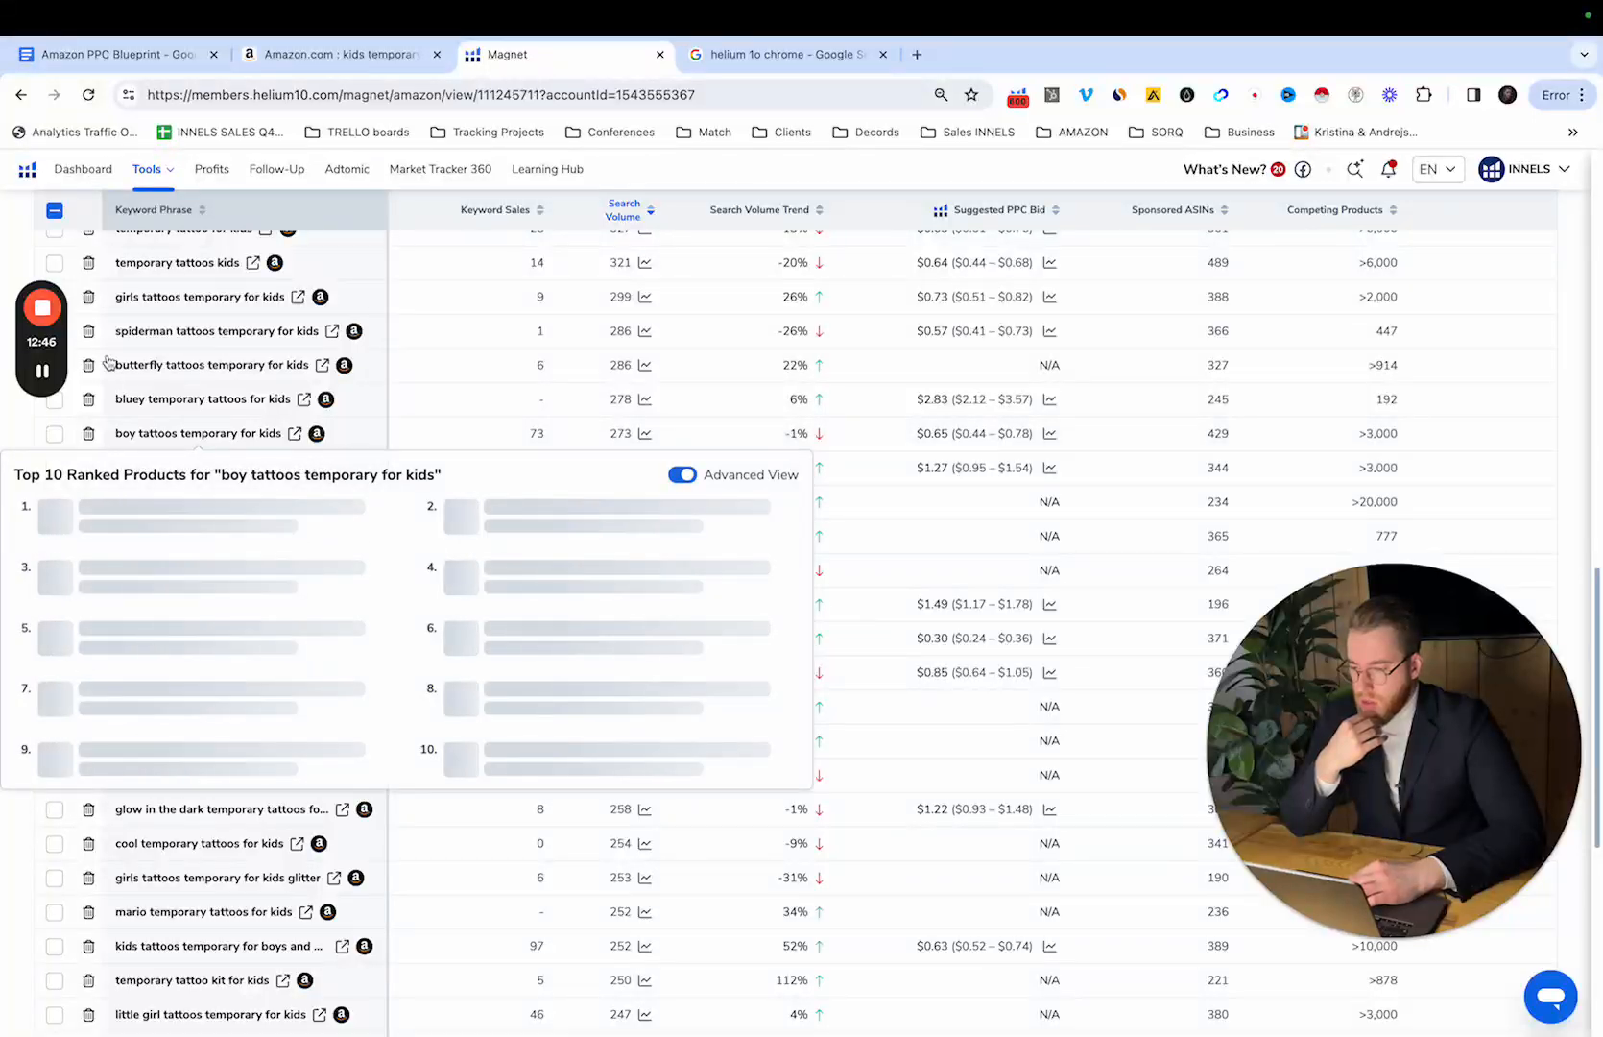
scroll(109, 362, up, 7)
click(55, 577)
click(55, 474)
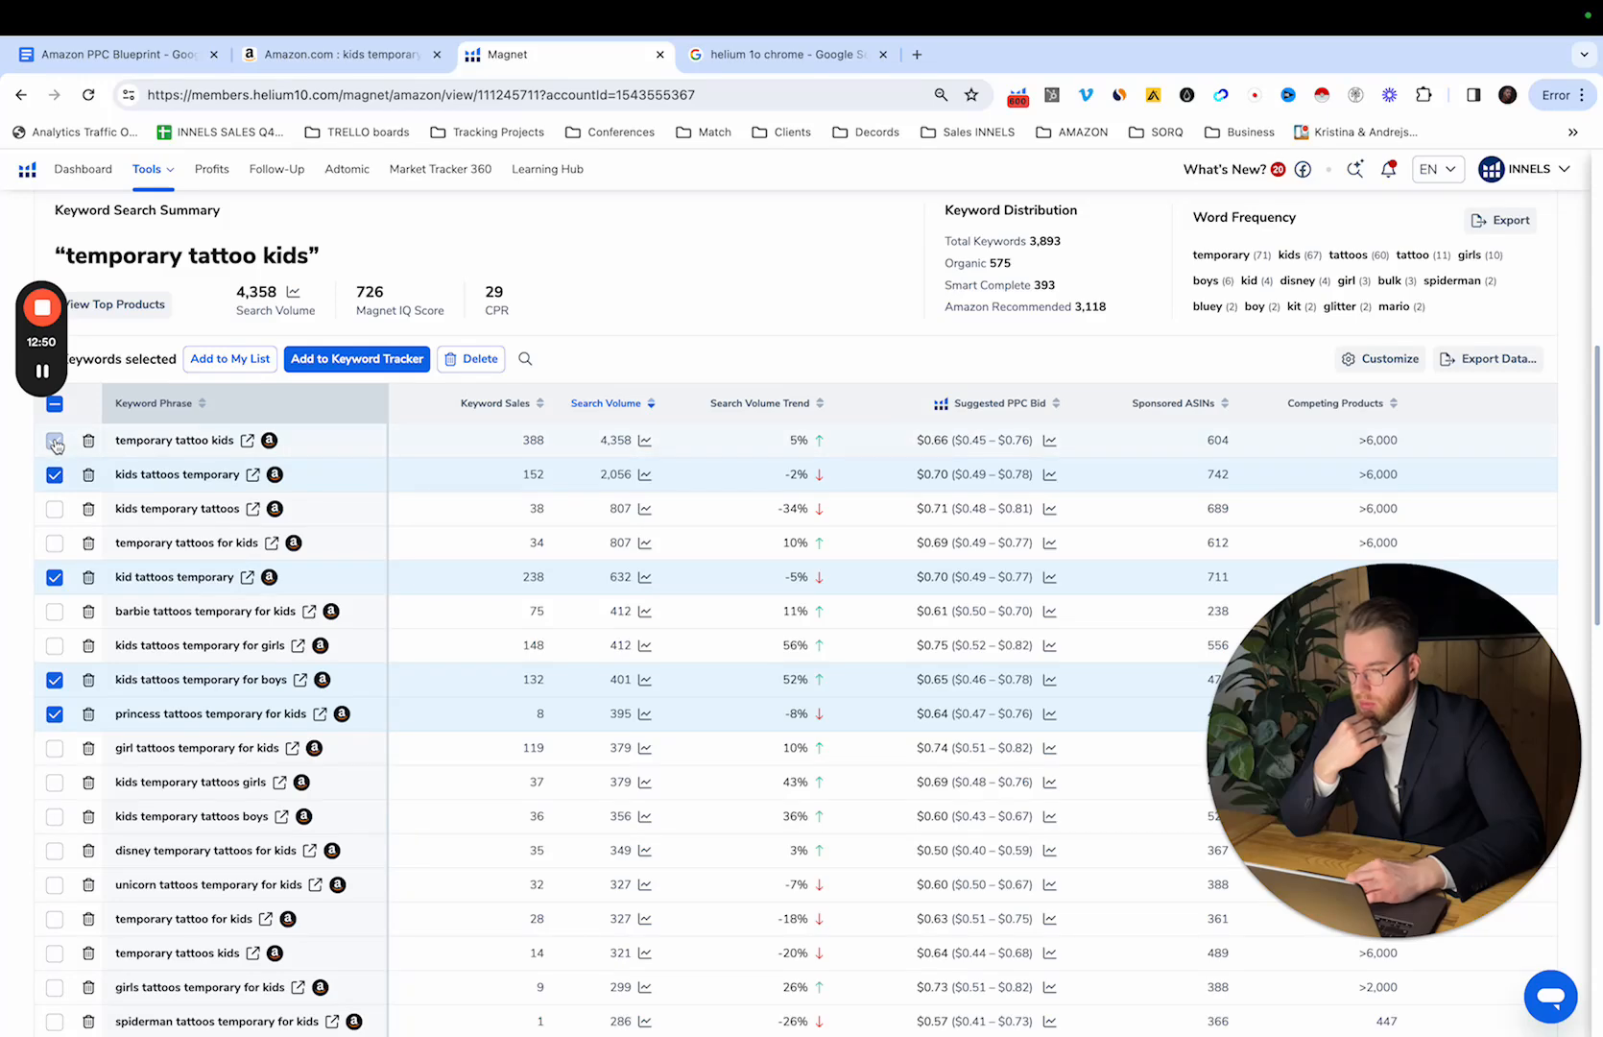
Step: Search the My List folders for "test" and save the selected Magnet keywords to the "test kws" folder
click(230, 359)
text(te)
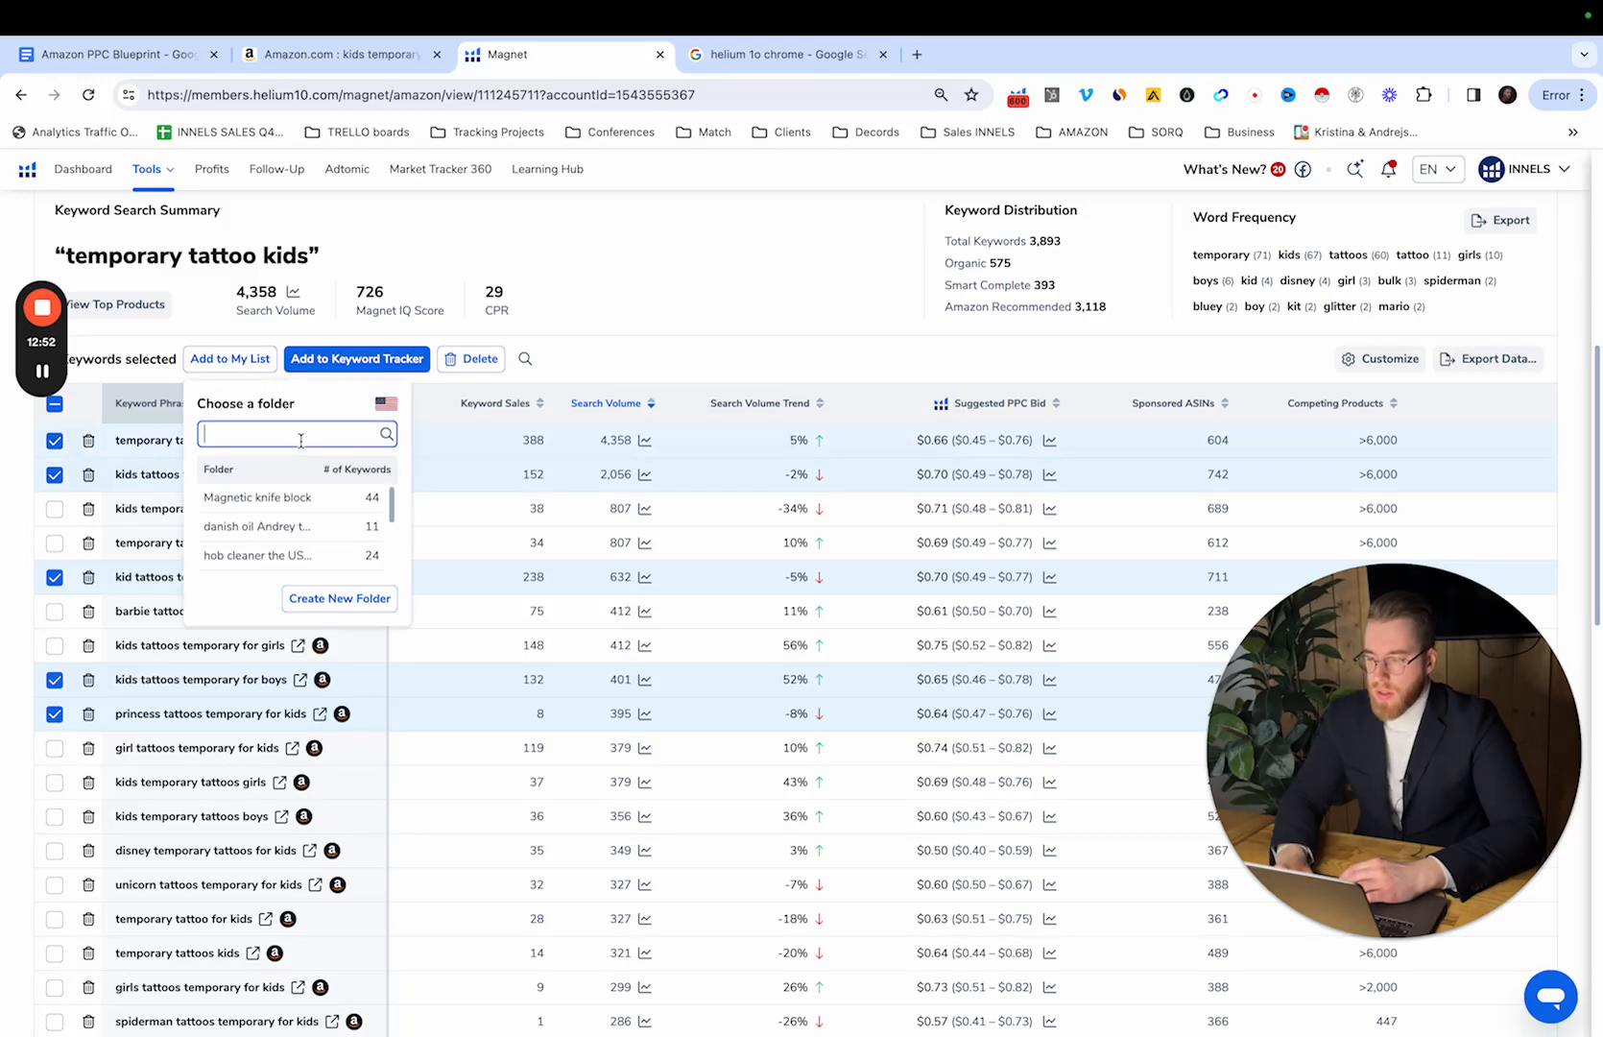
text(st)
click(309, 526)
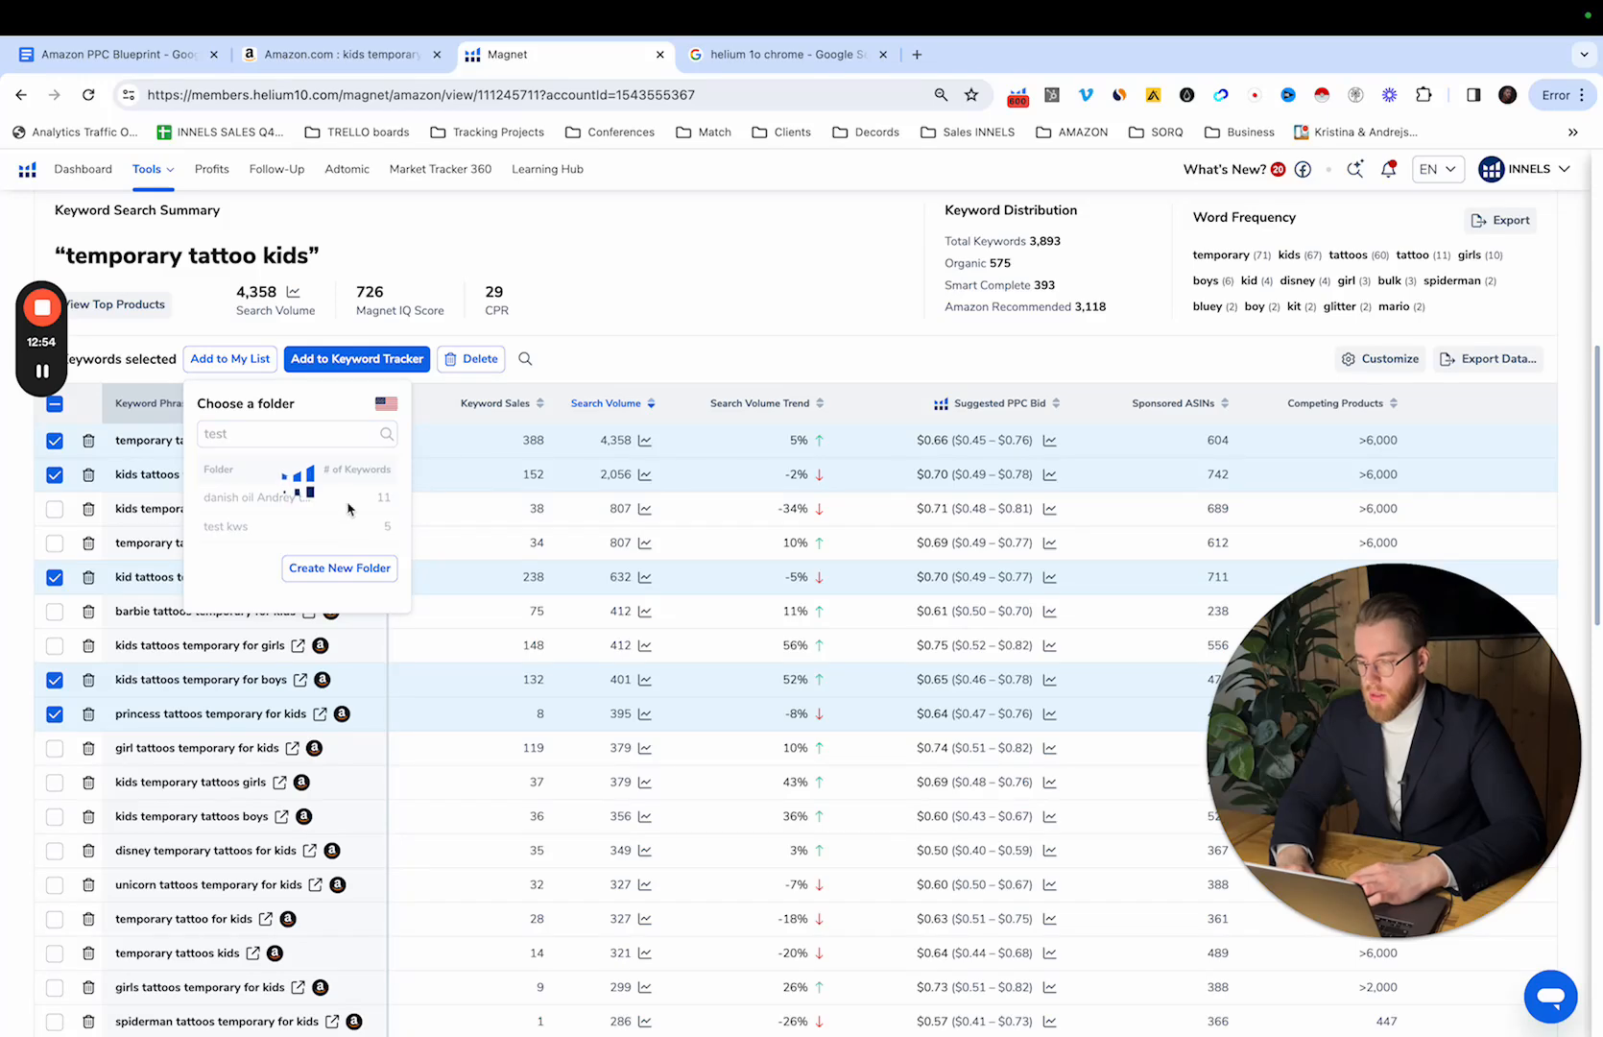
Step: Examine the whole first page of filtered keywords, comparing the selected phrases with the remaining ones
scroll(402, 795, down, 12)
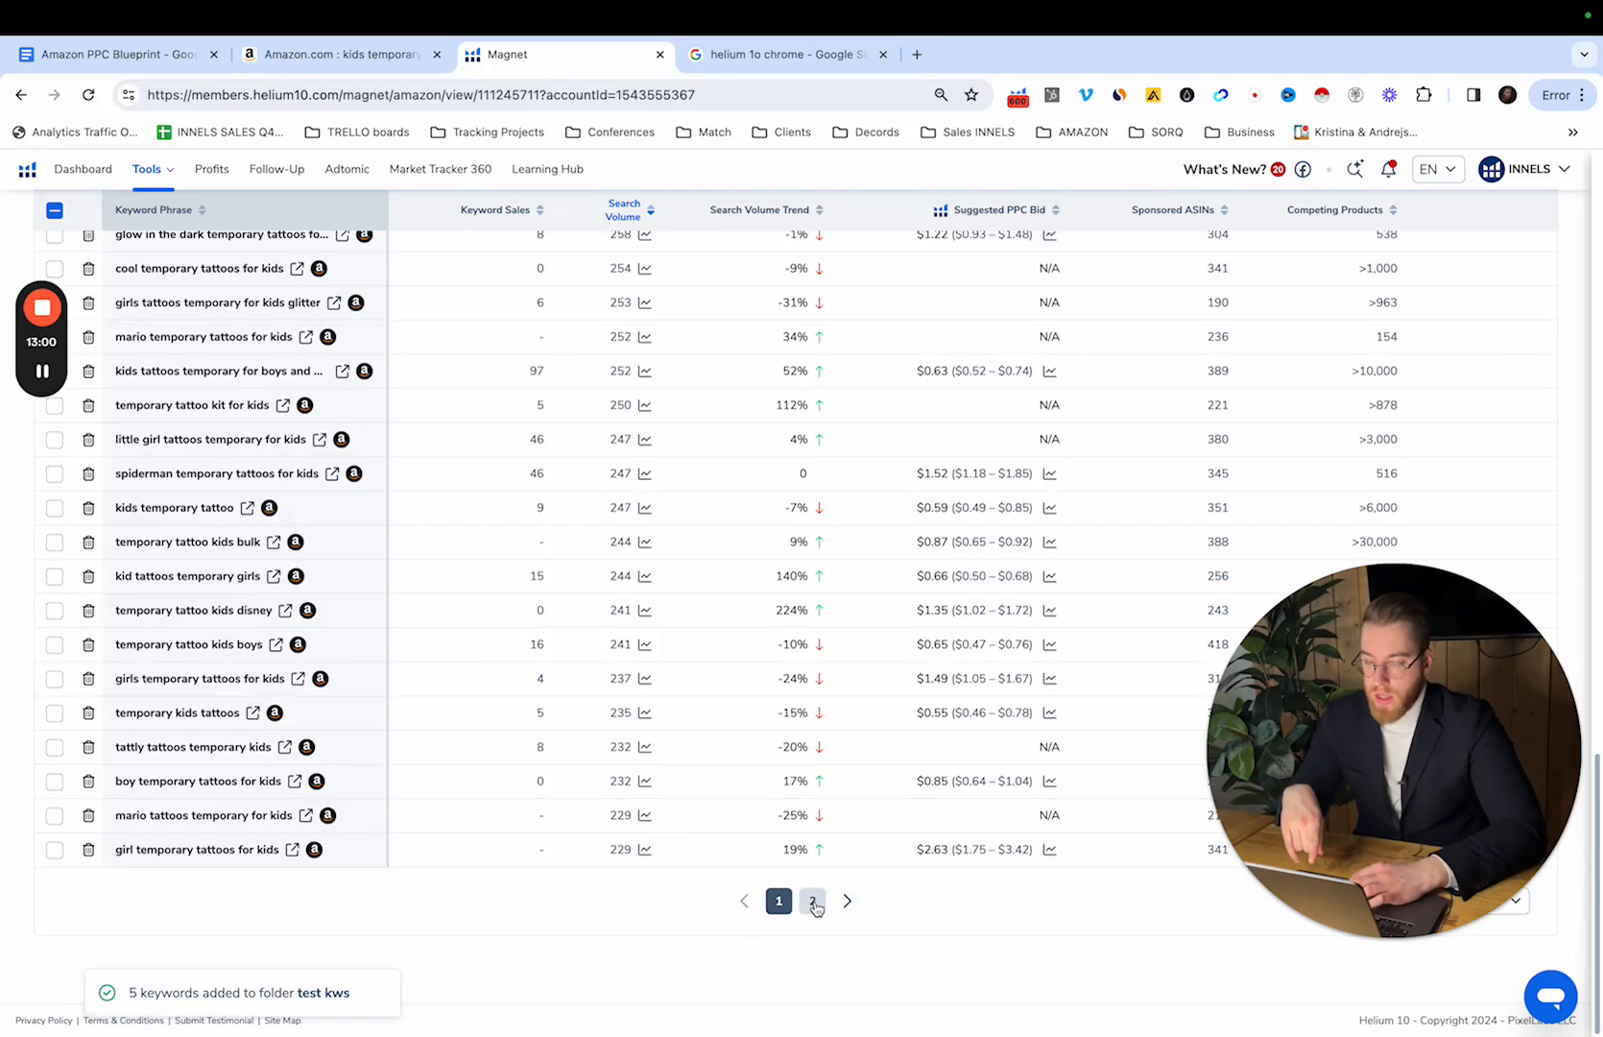
scroll(688, 436, up, 7)
scroll(687, 441, up, 15)
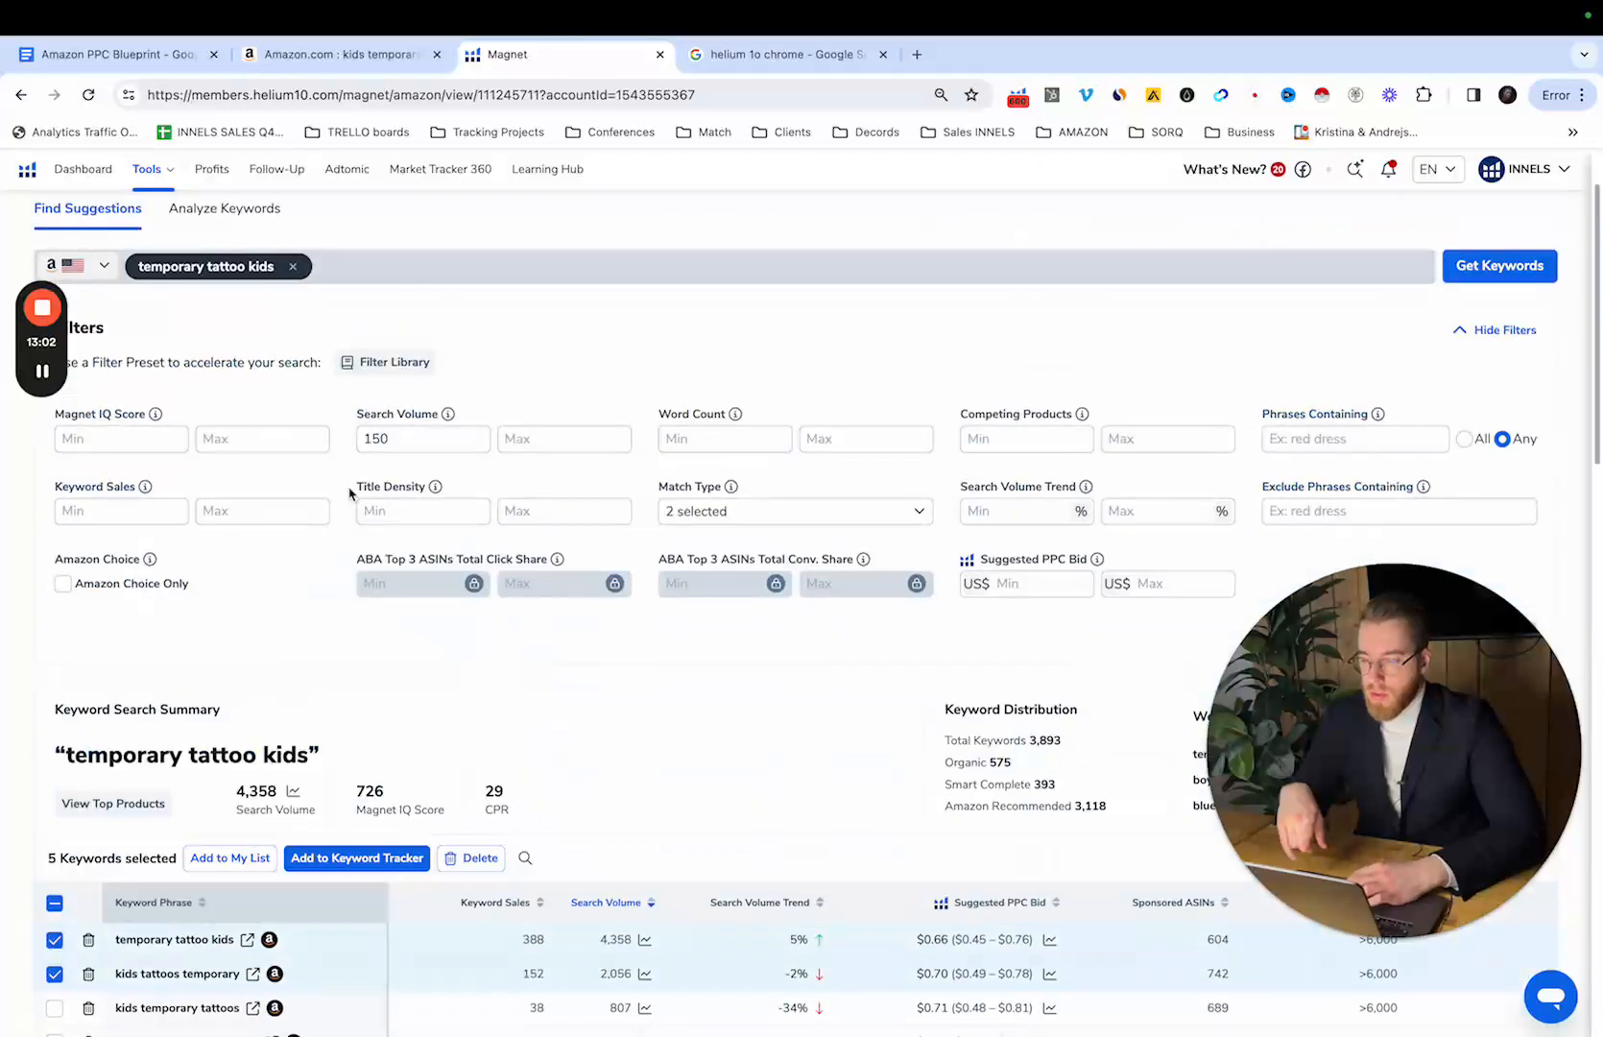
scroll(288, 903, down, 15)
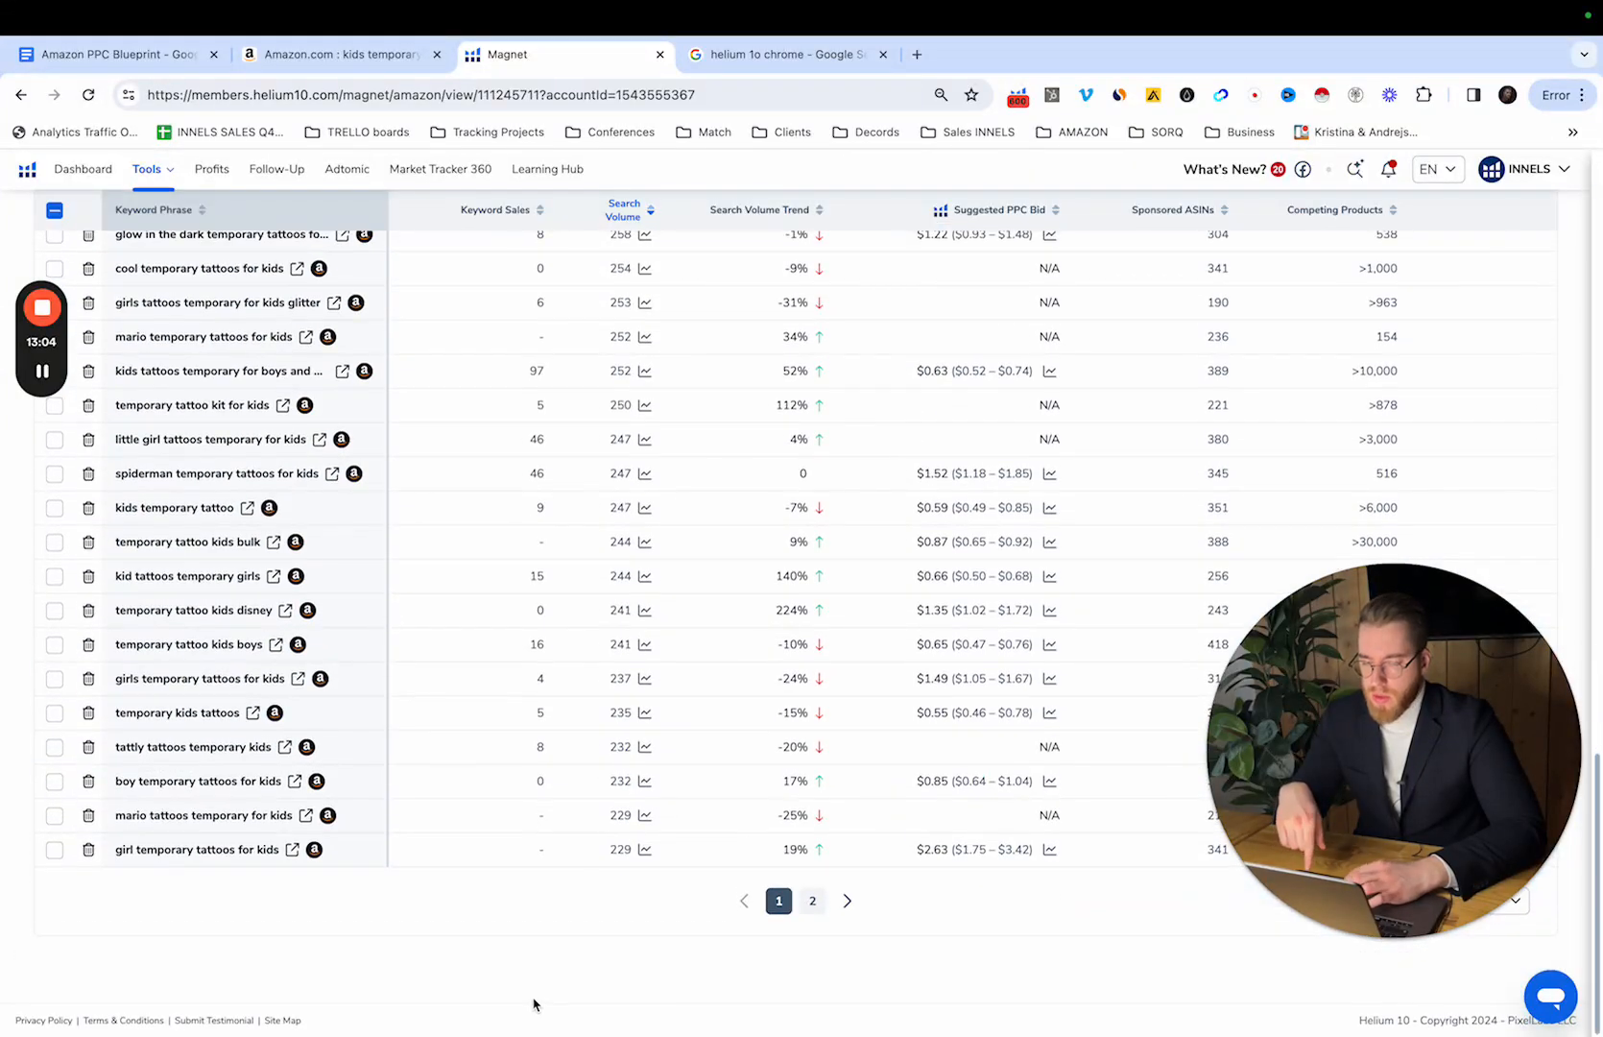
scroll(182, 471, up, 15)
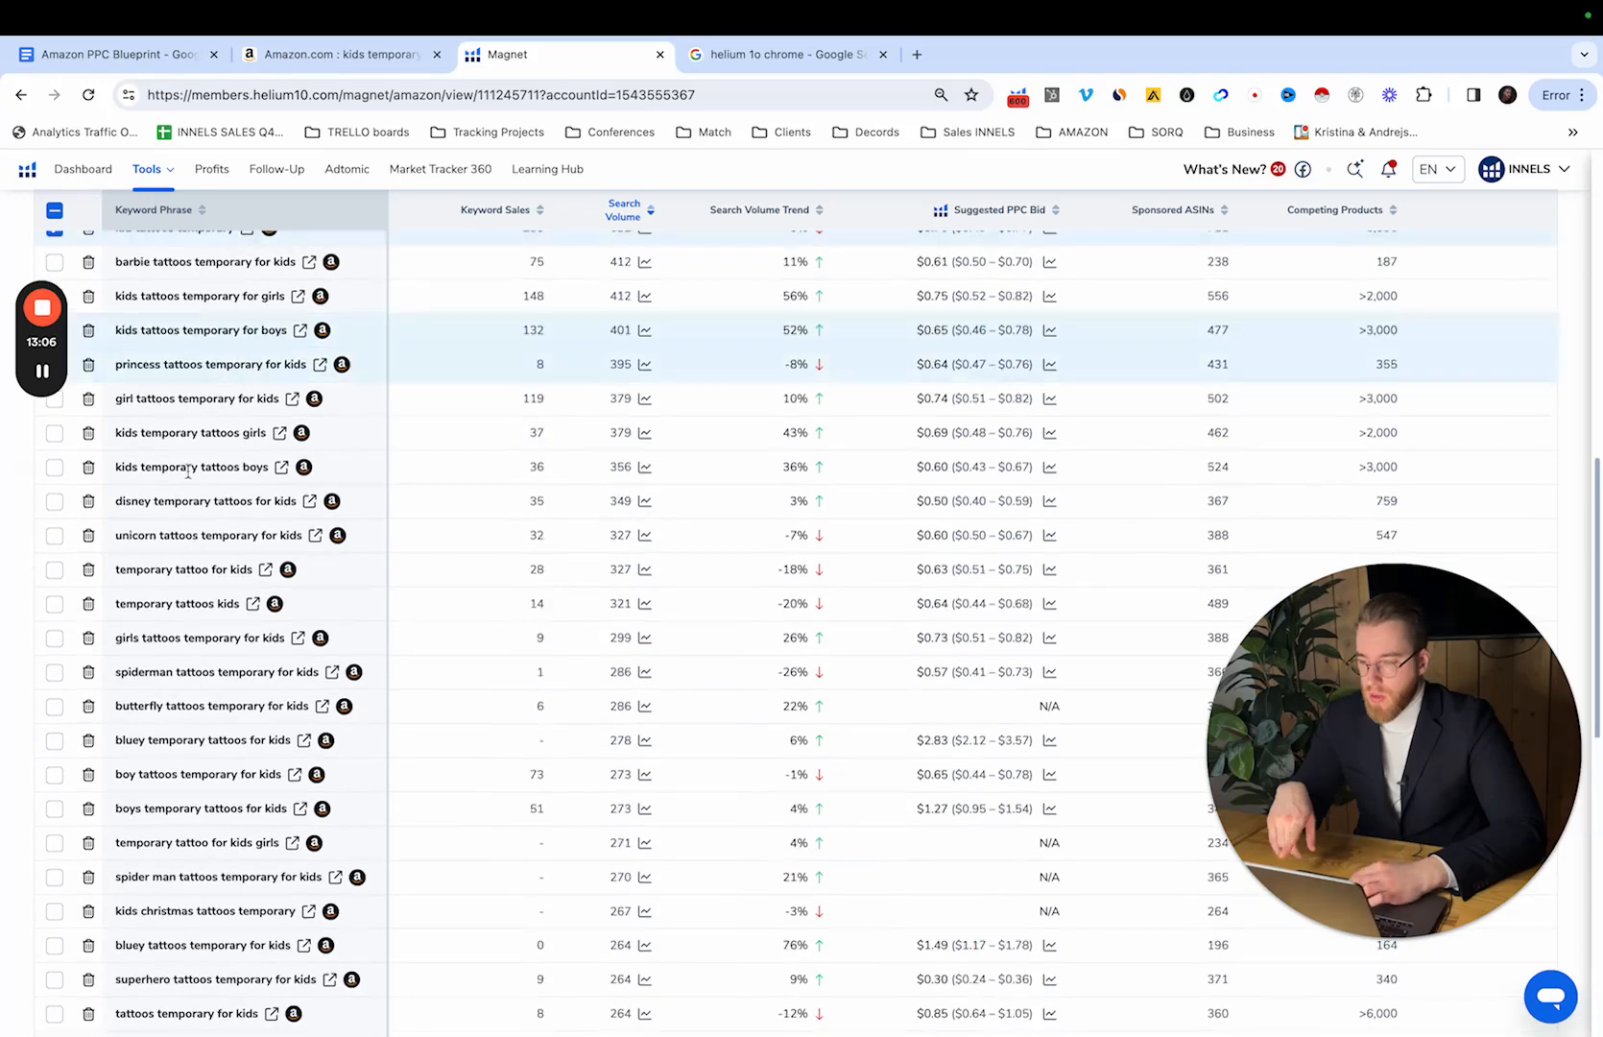
scroll(167, 394, up, 3)
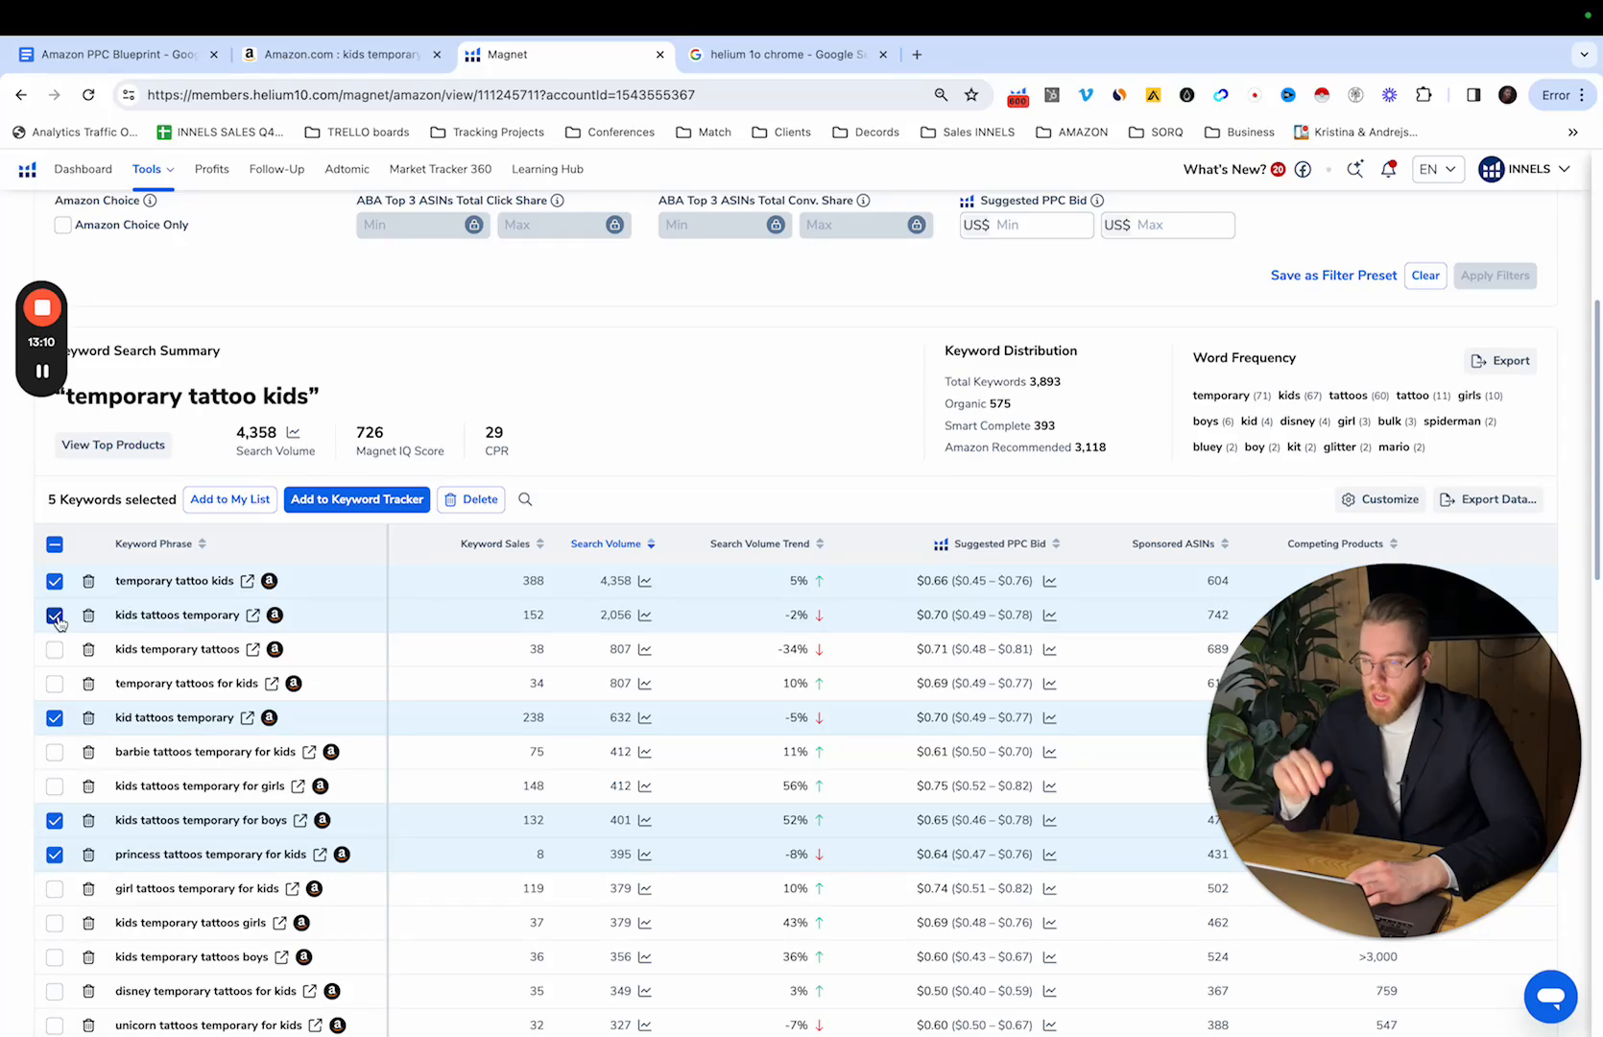
scroll(559, 470, down, 4)
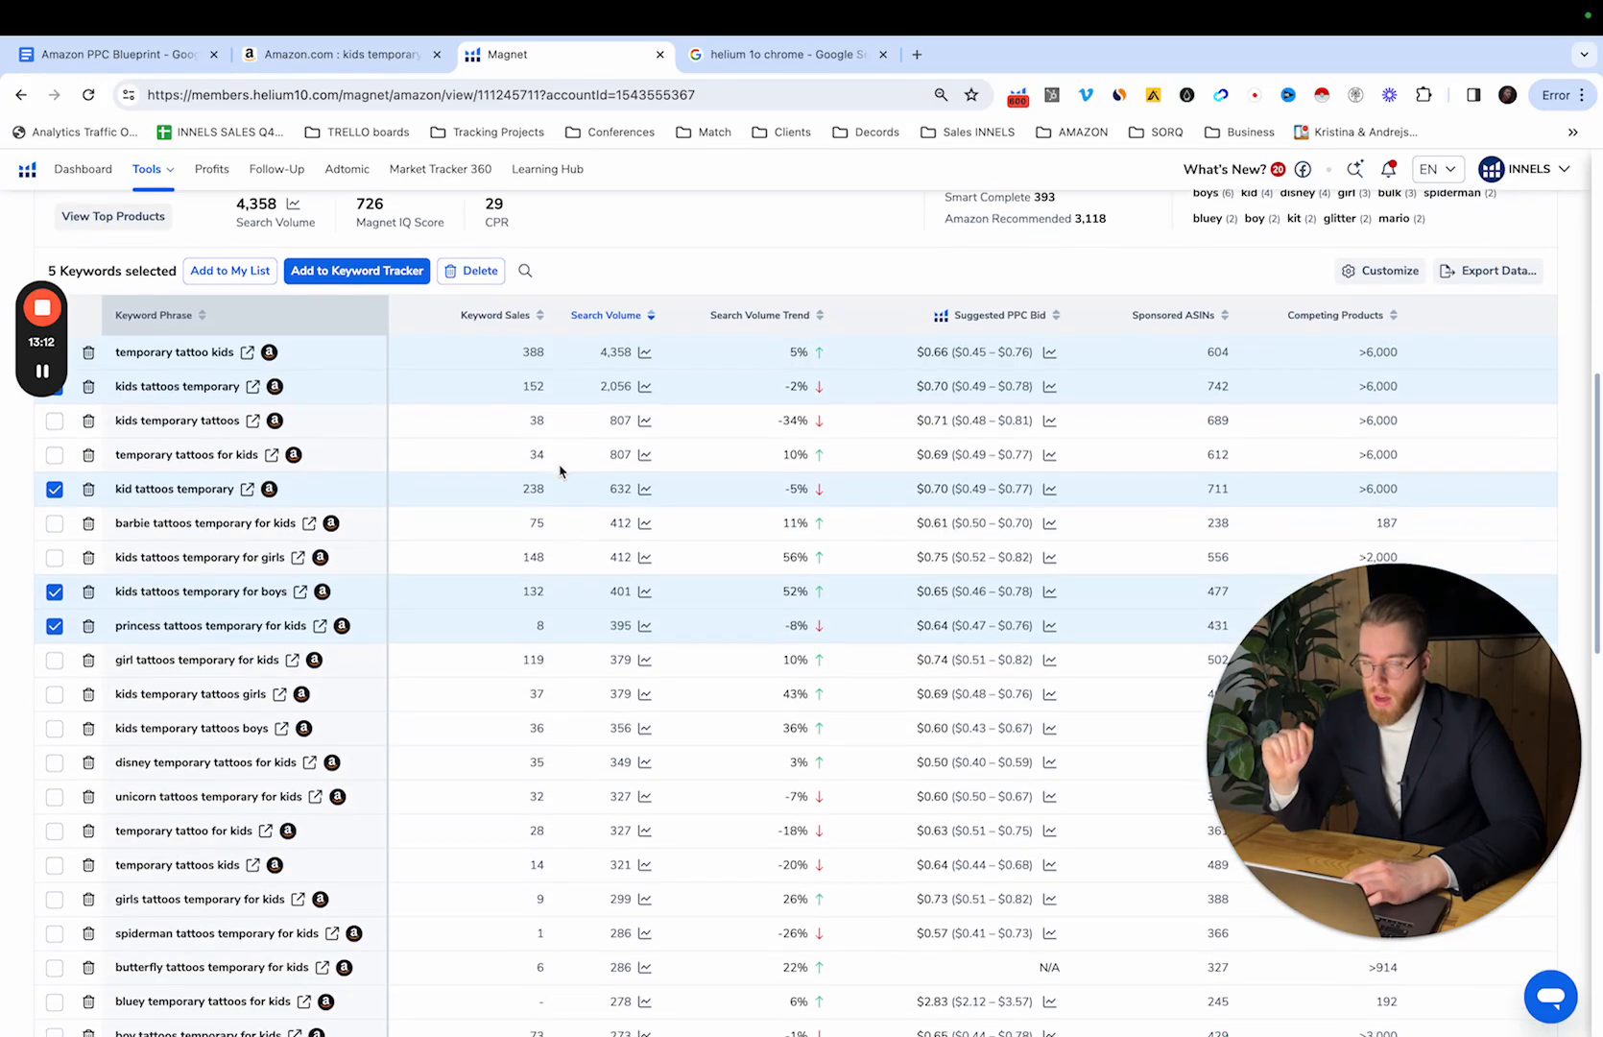
Step: Narrow the match type filter to Organic only, apply it, and examine the relevance of the resulting keywords
scroll(748, 693, up, 8)
scroll(748, 693, down, 1)
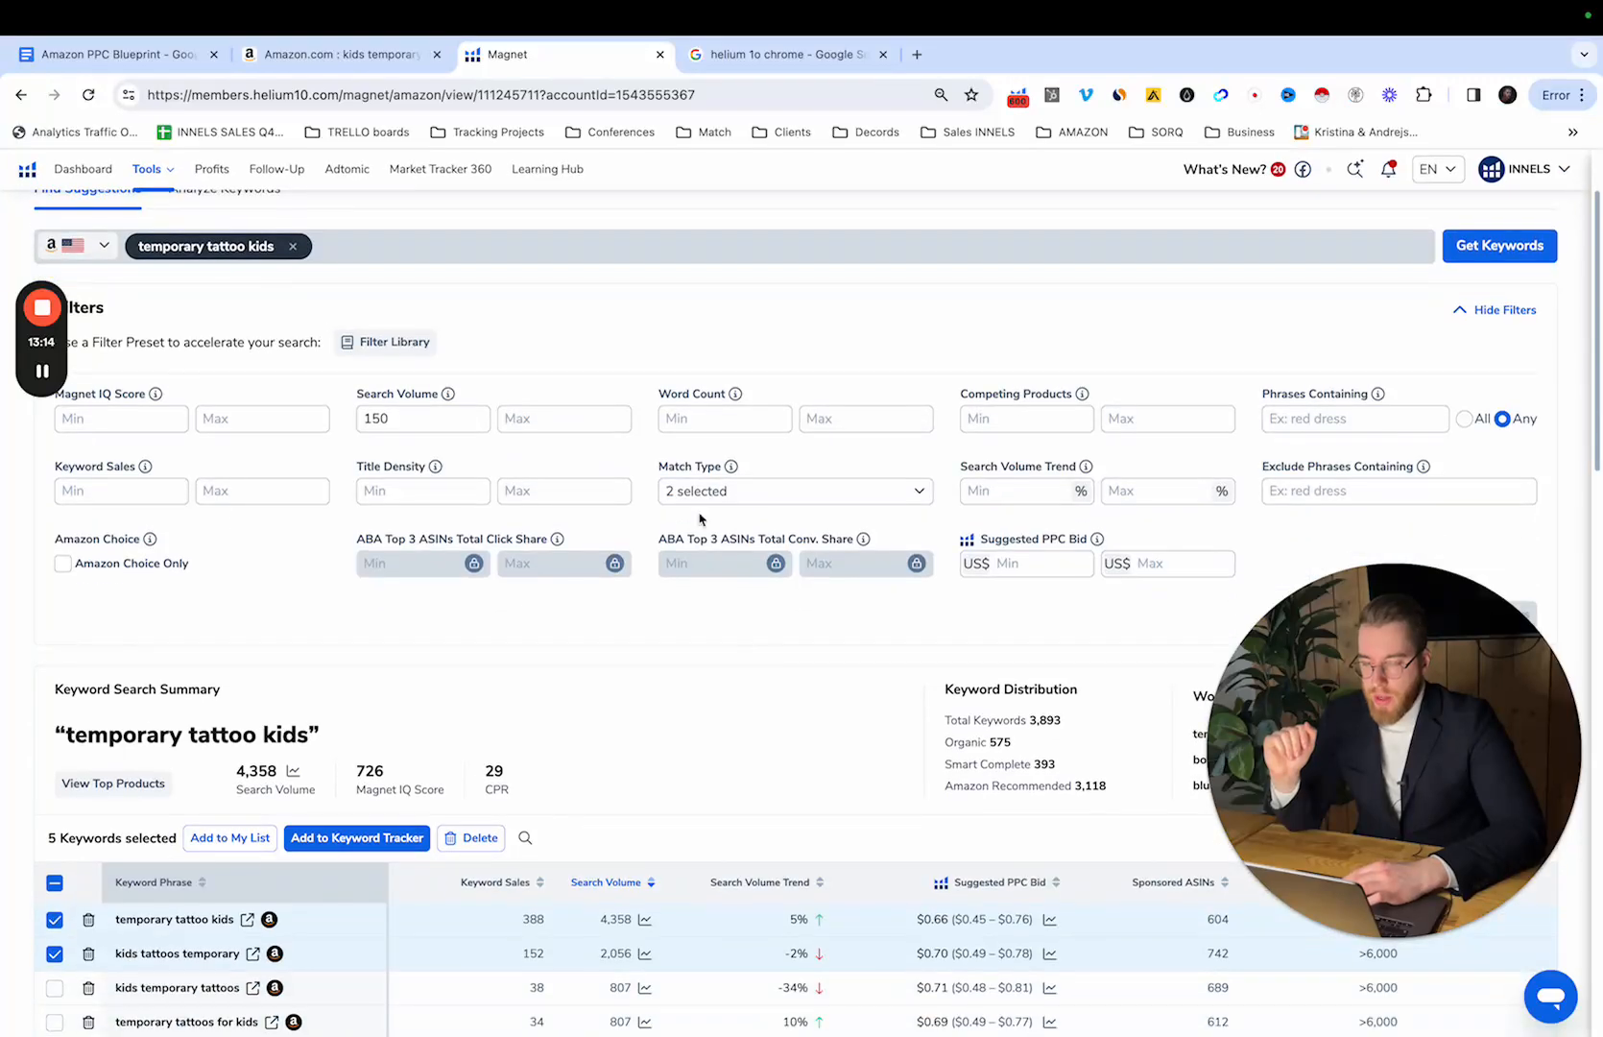
click(705, 494)
click(912, 570)
scroll(920, 568, down, 2)
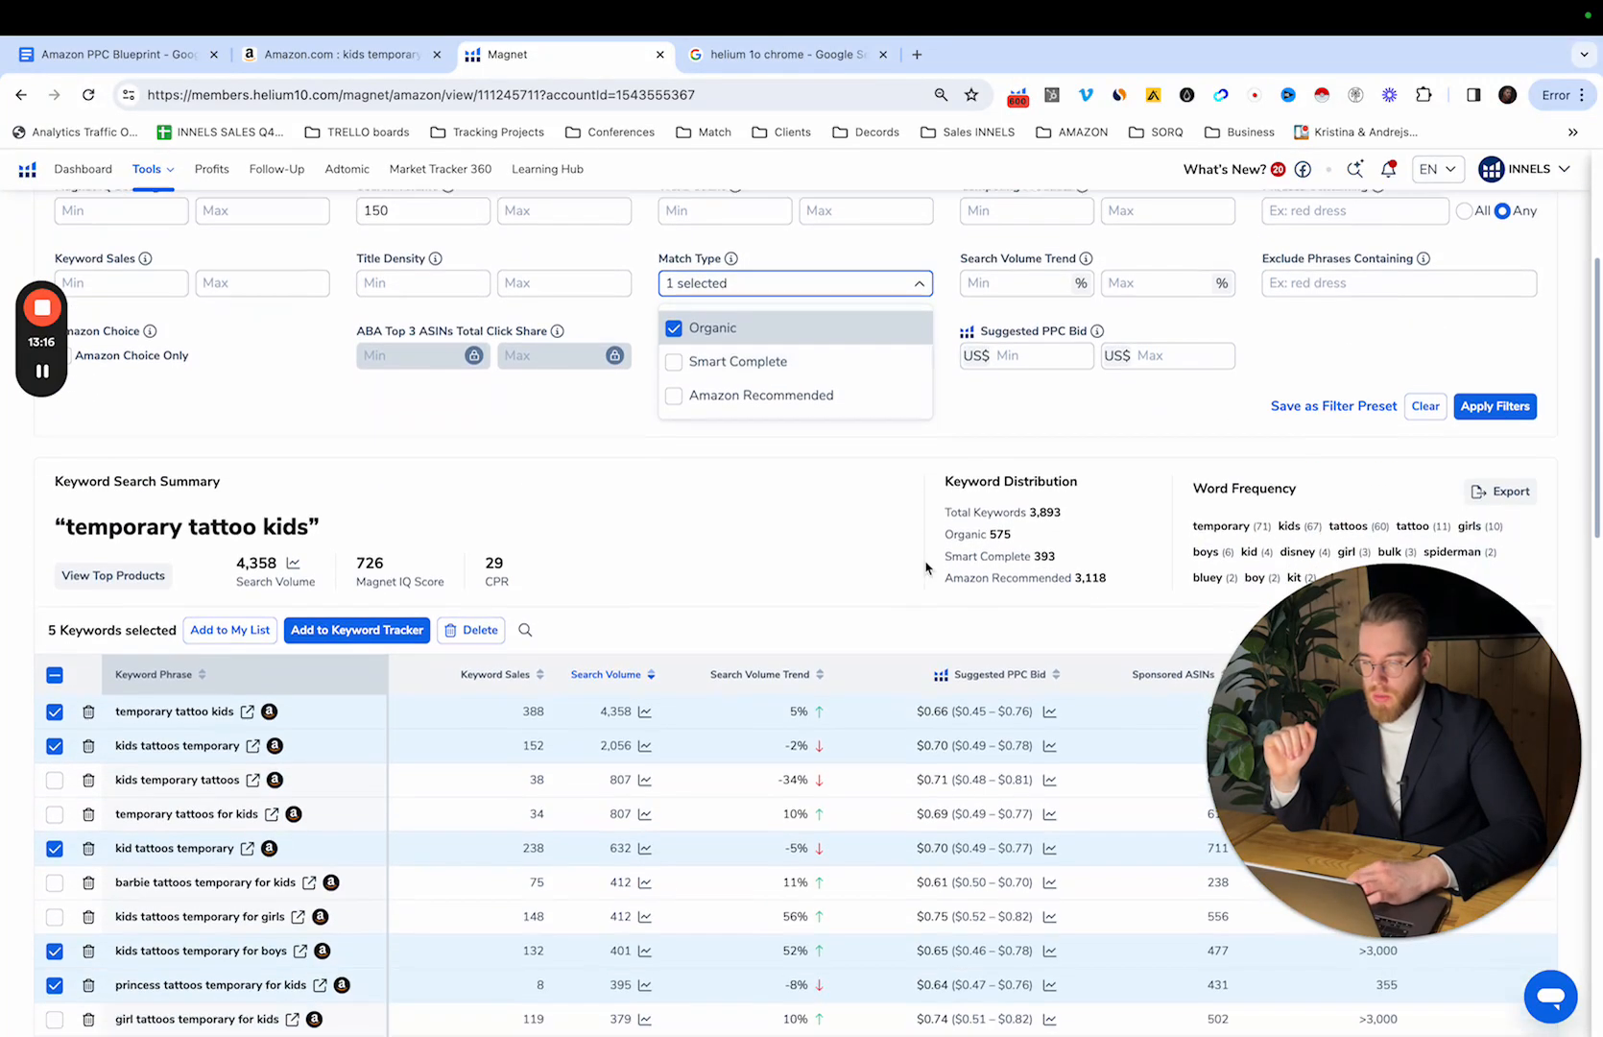
click(1489, 406)
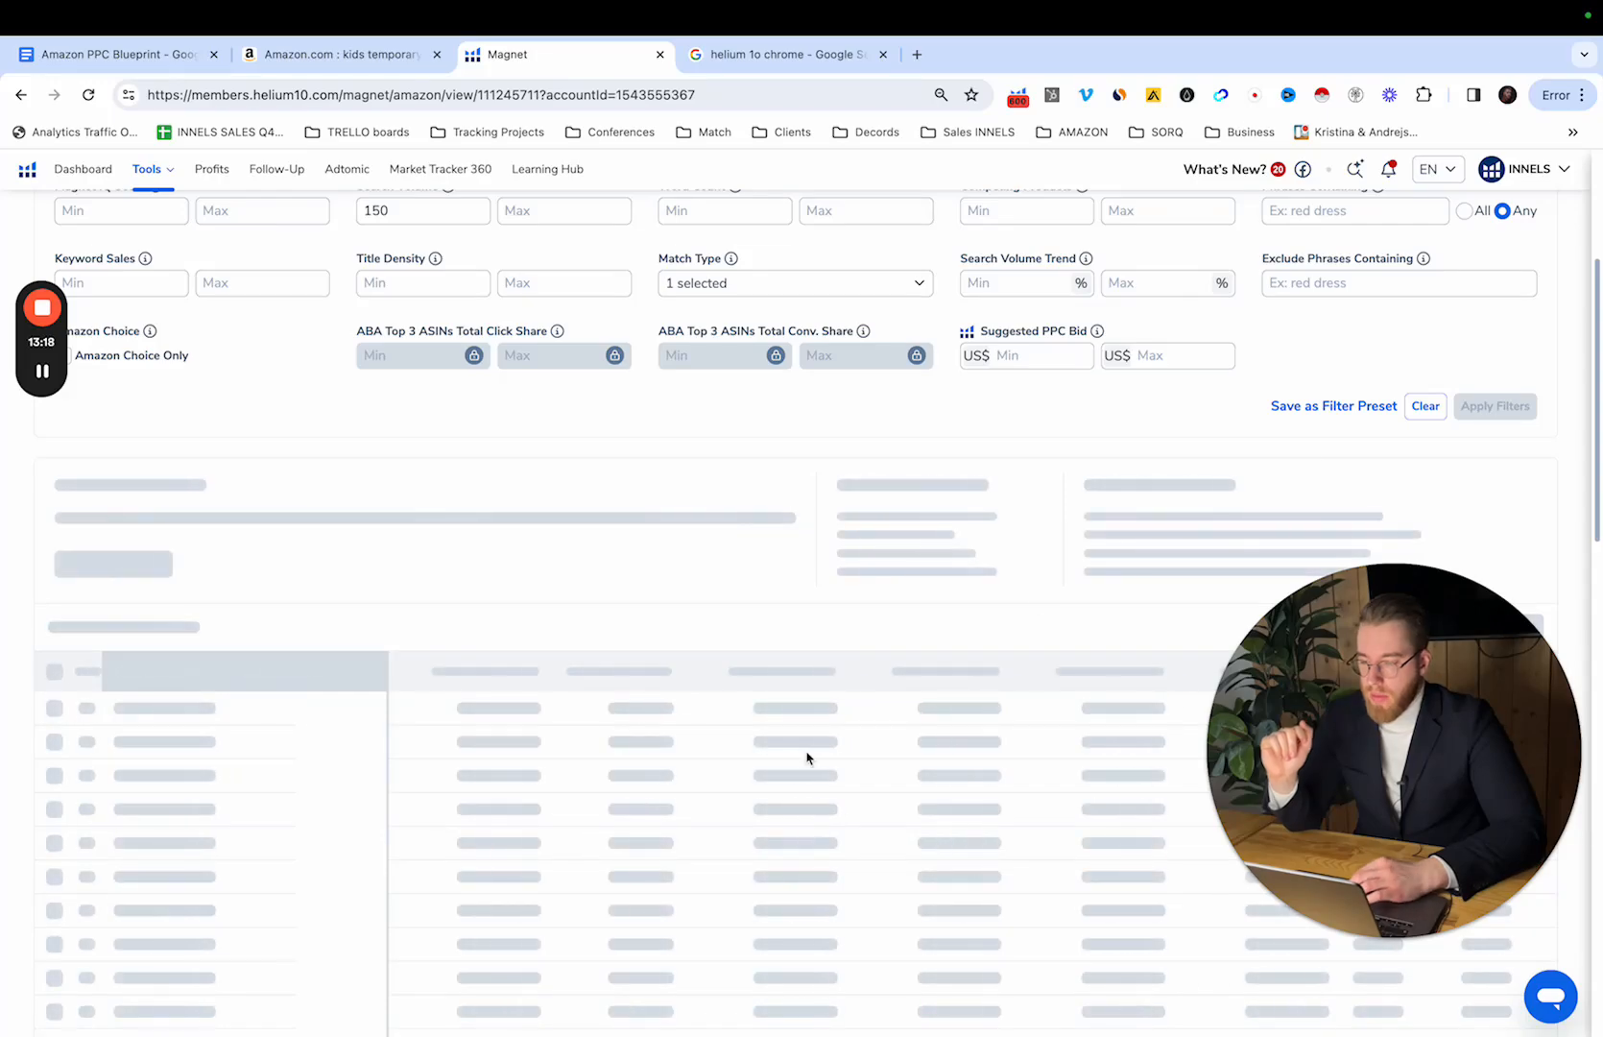
scroll(249, 796, down, 9)
scroll(249, 799, up, 4)
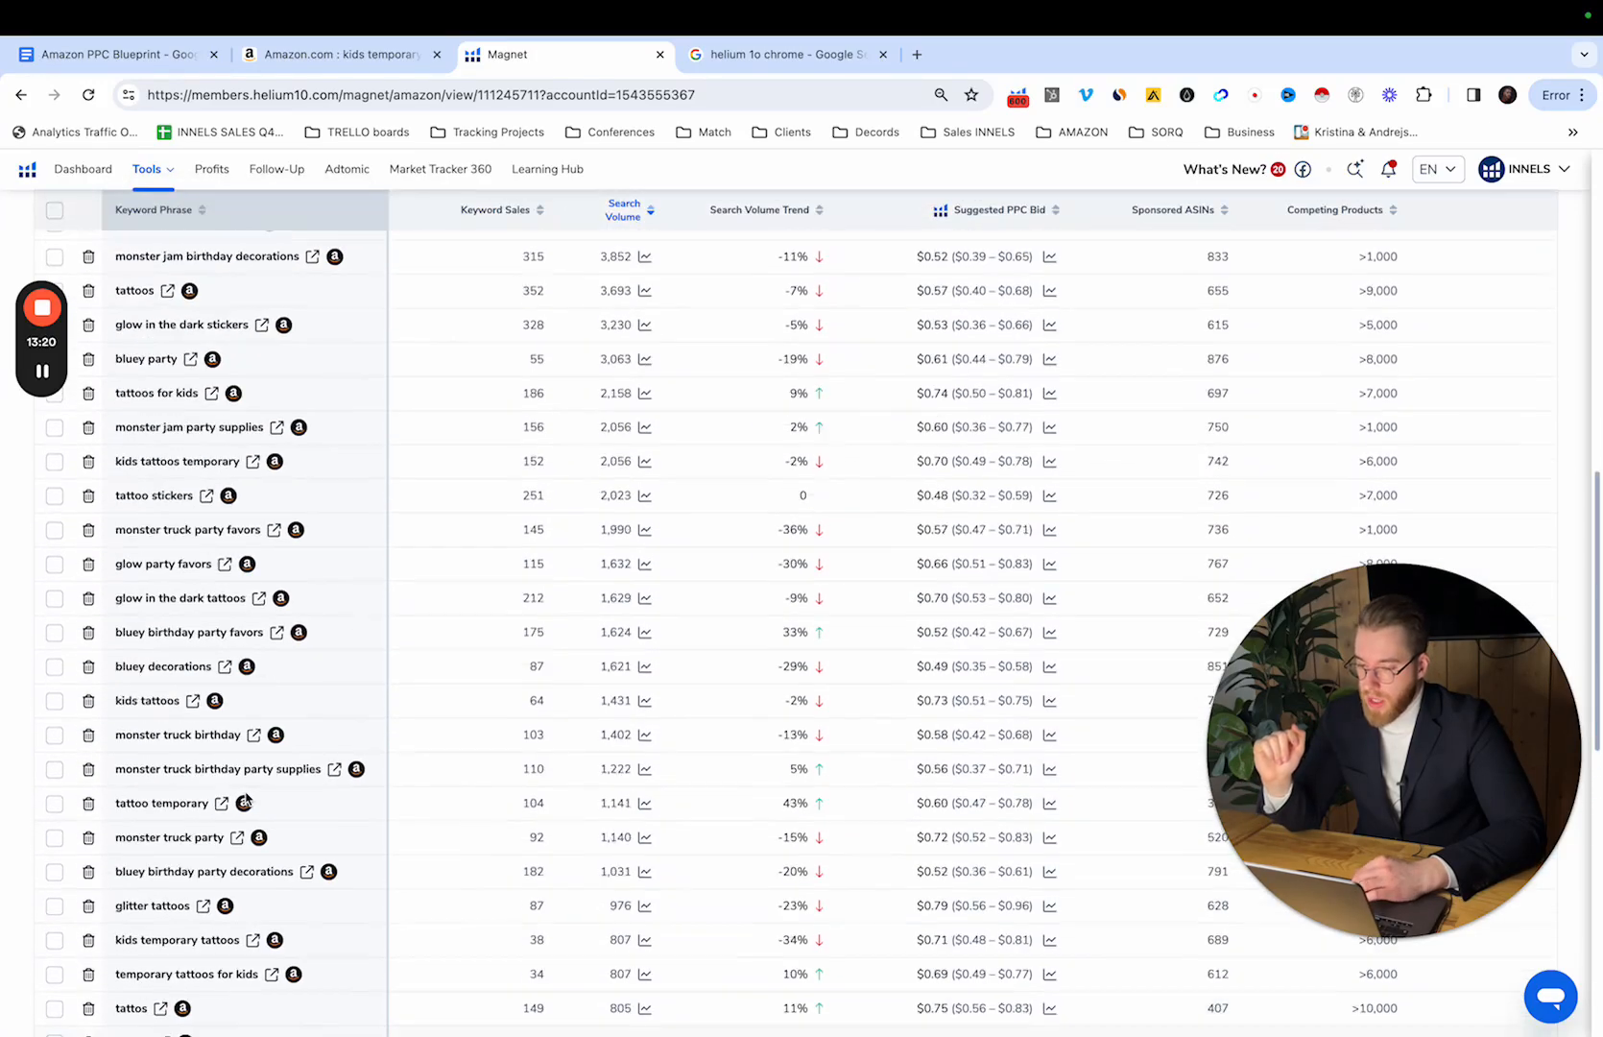
scroll(492, 576, up, 5)
scroll(583, 538, down, 7)
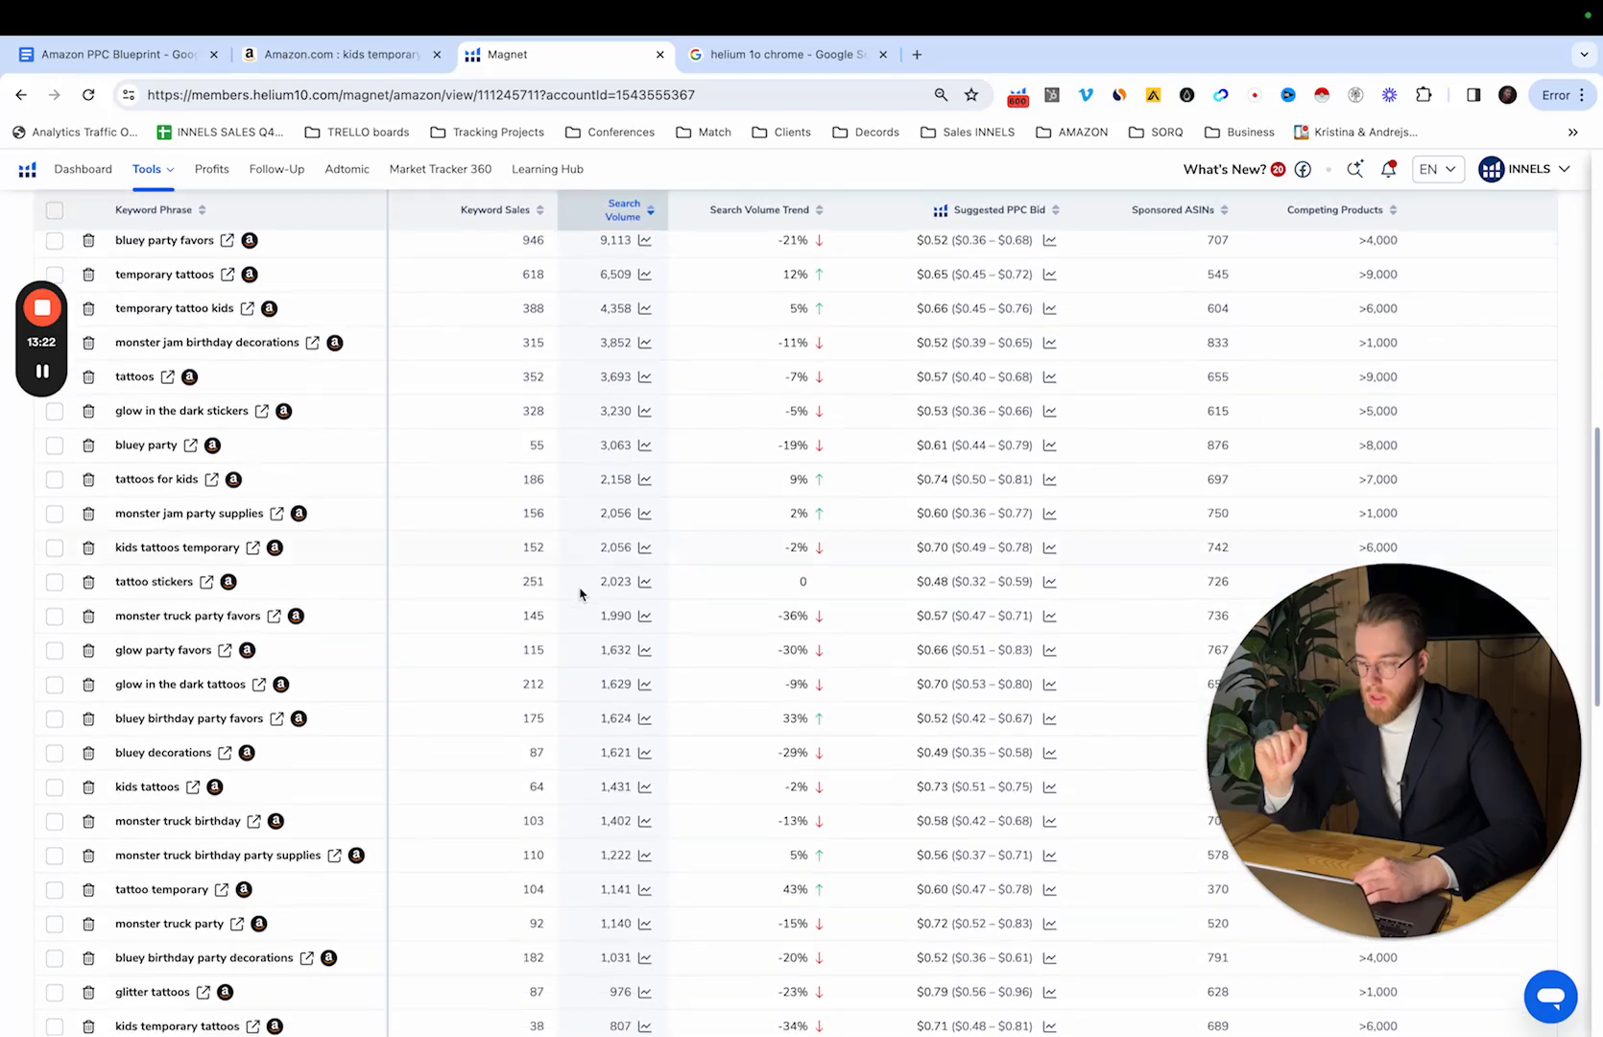
scroll(582, 593, down, 2)
scroll(584, 594, up, 8)
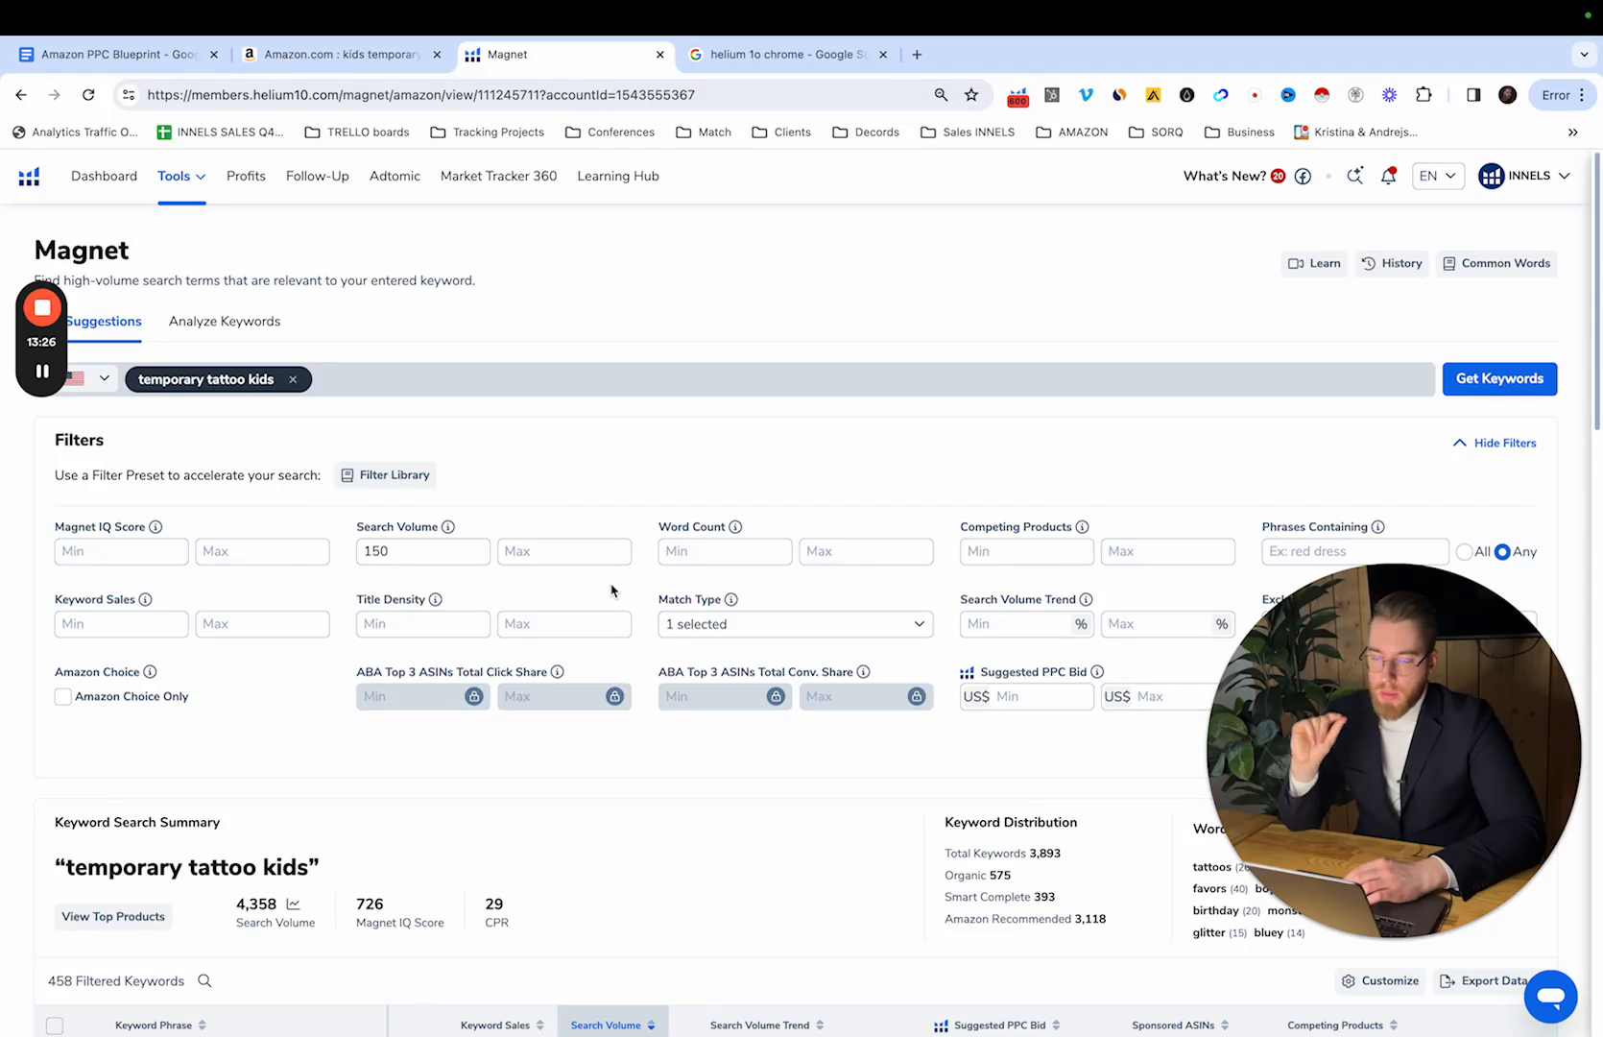
Step: Switch the match type filter from Organic to Smart Complete only and apply it
click(707, 628)
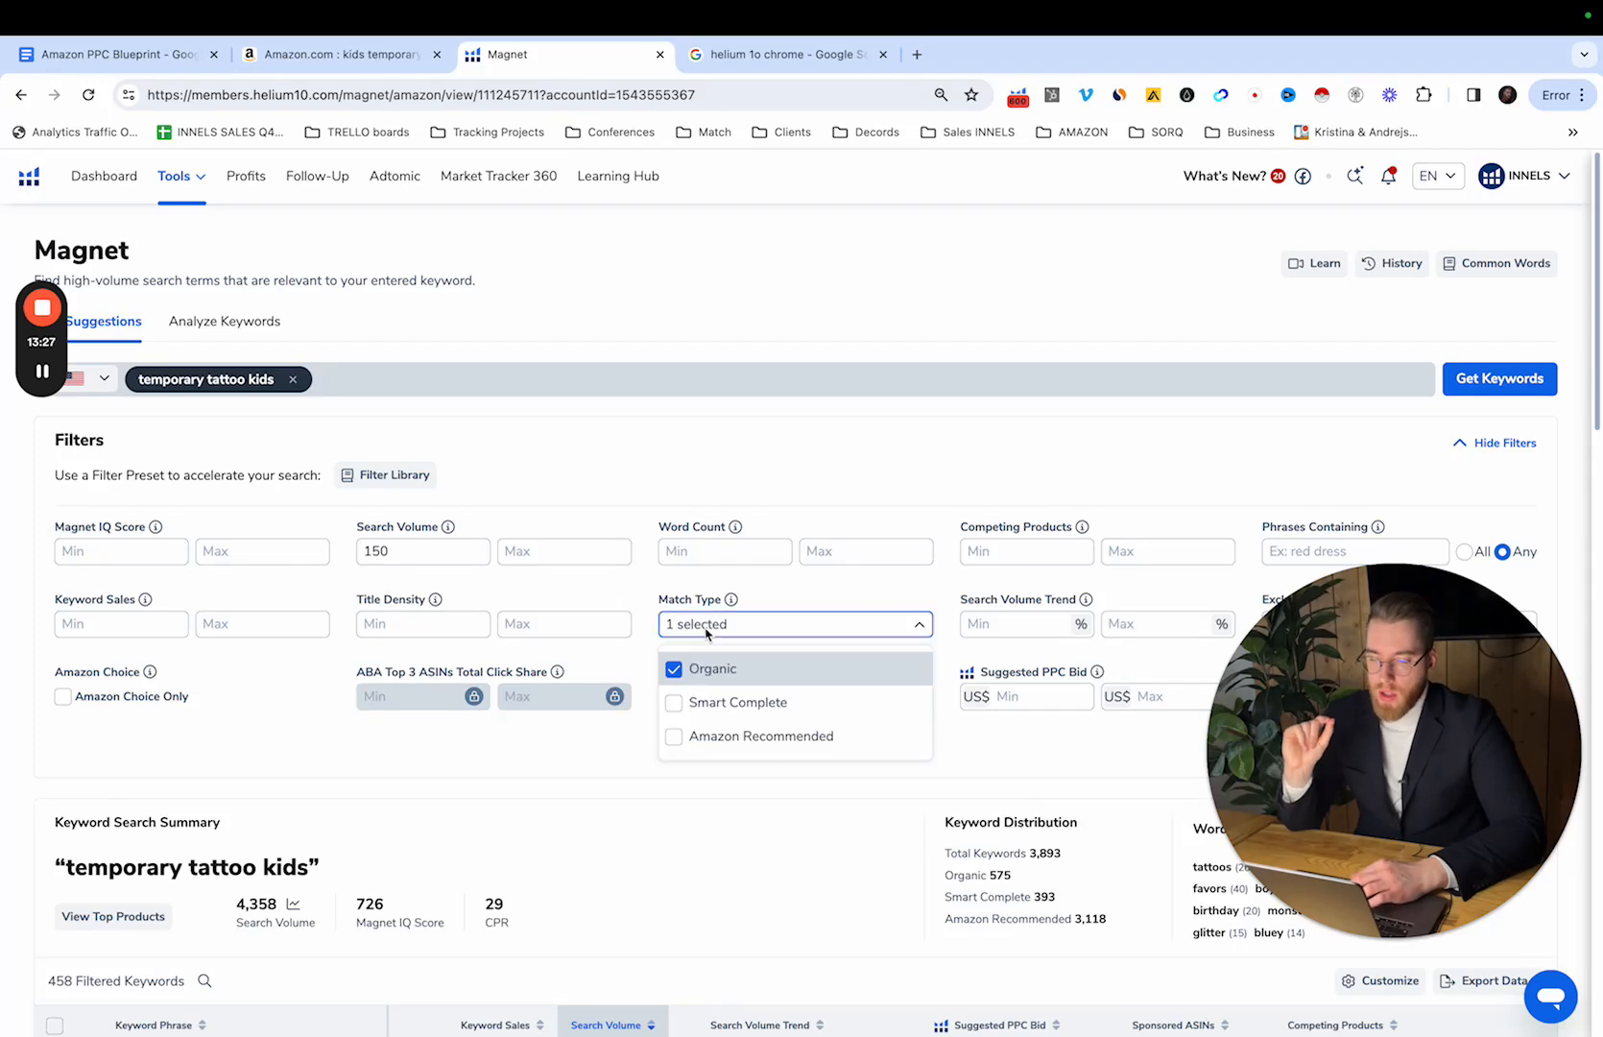
click(711, 703)
click(903, 671)
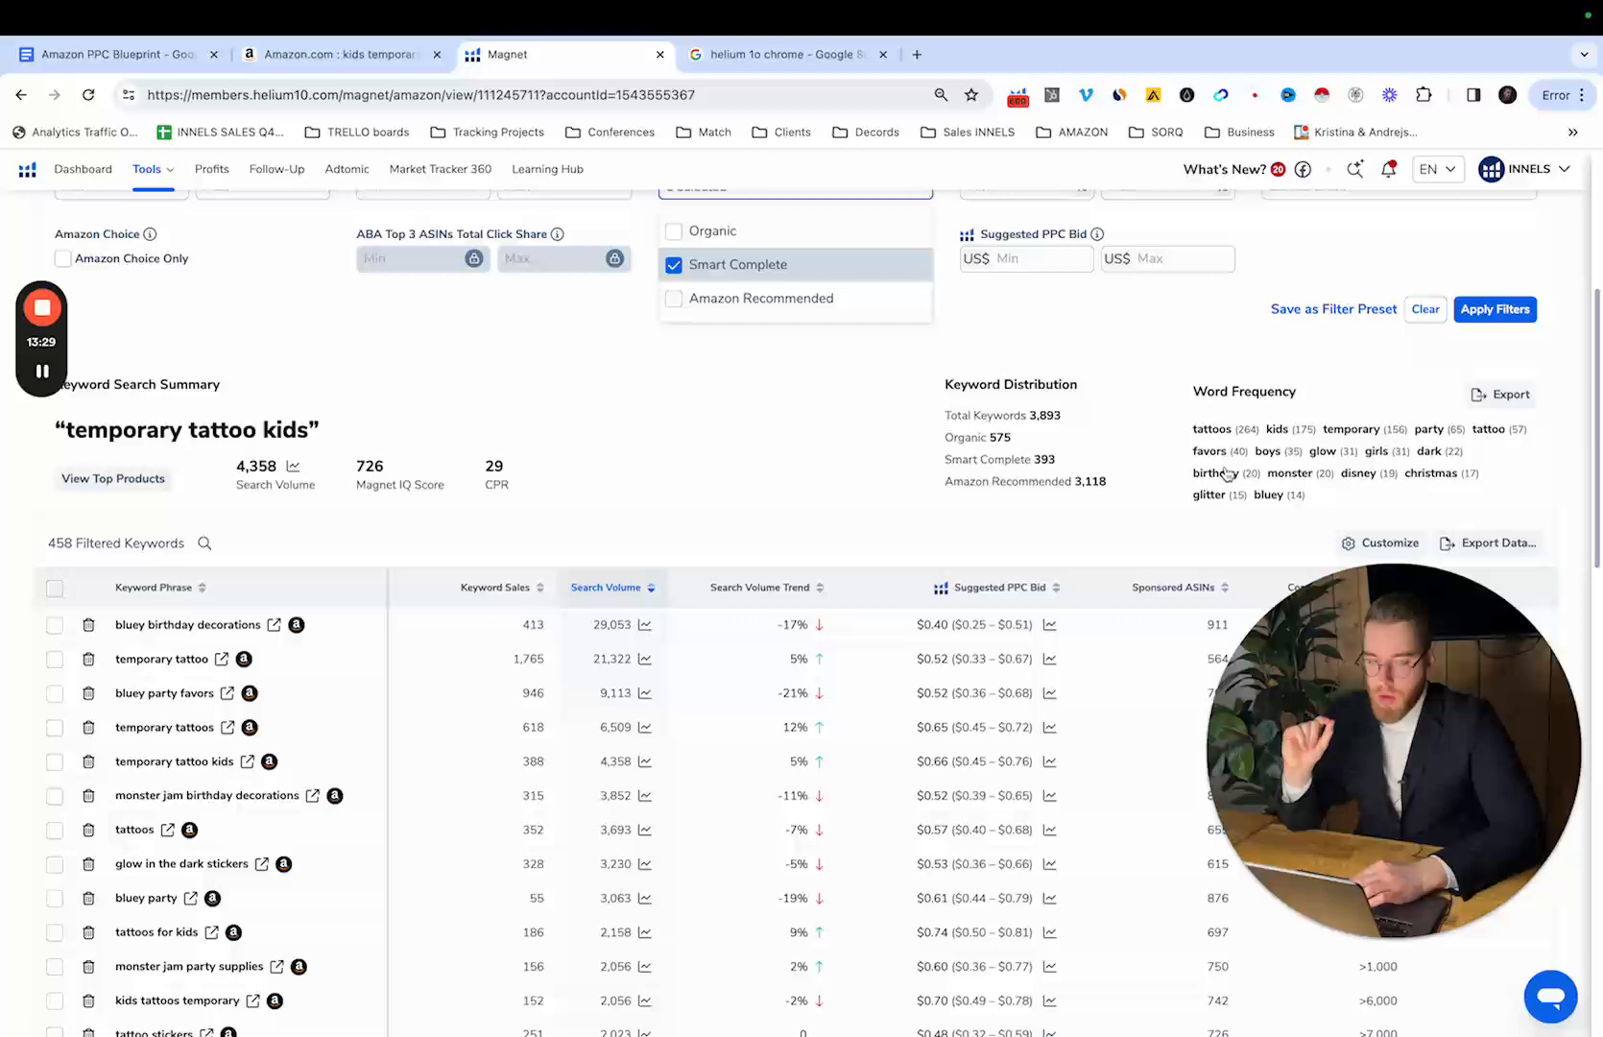
click(1488, 308)
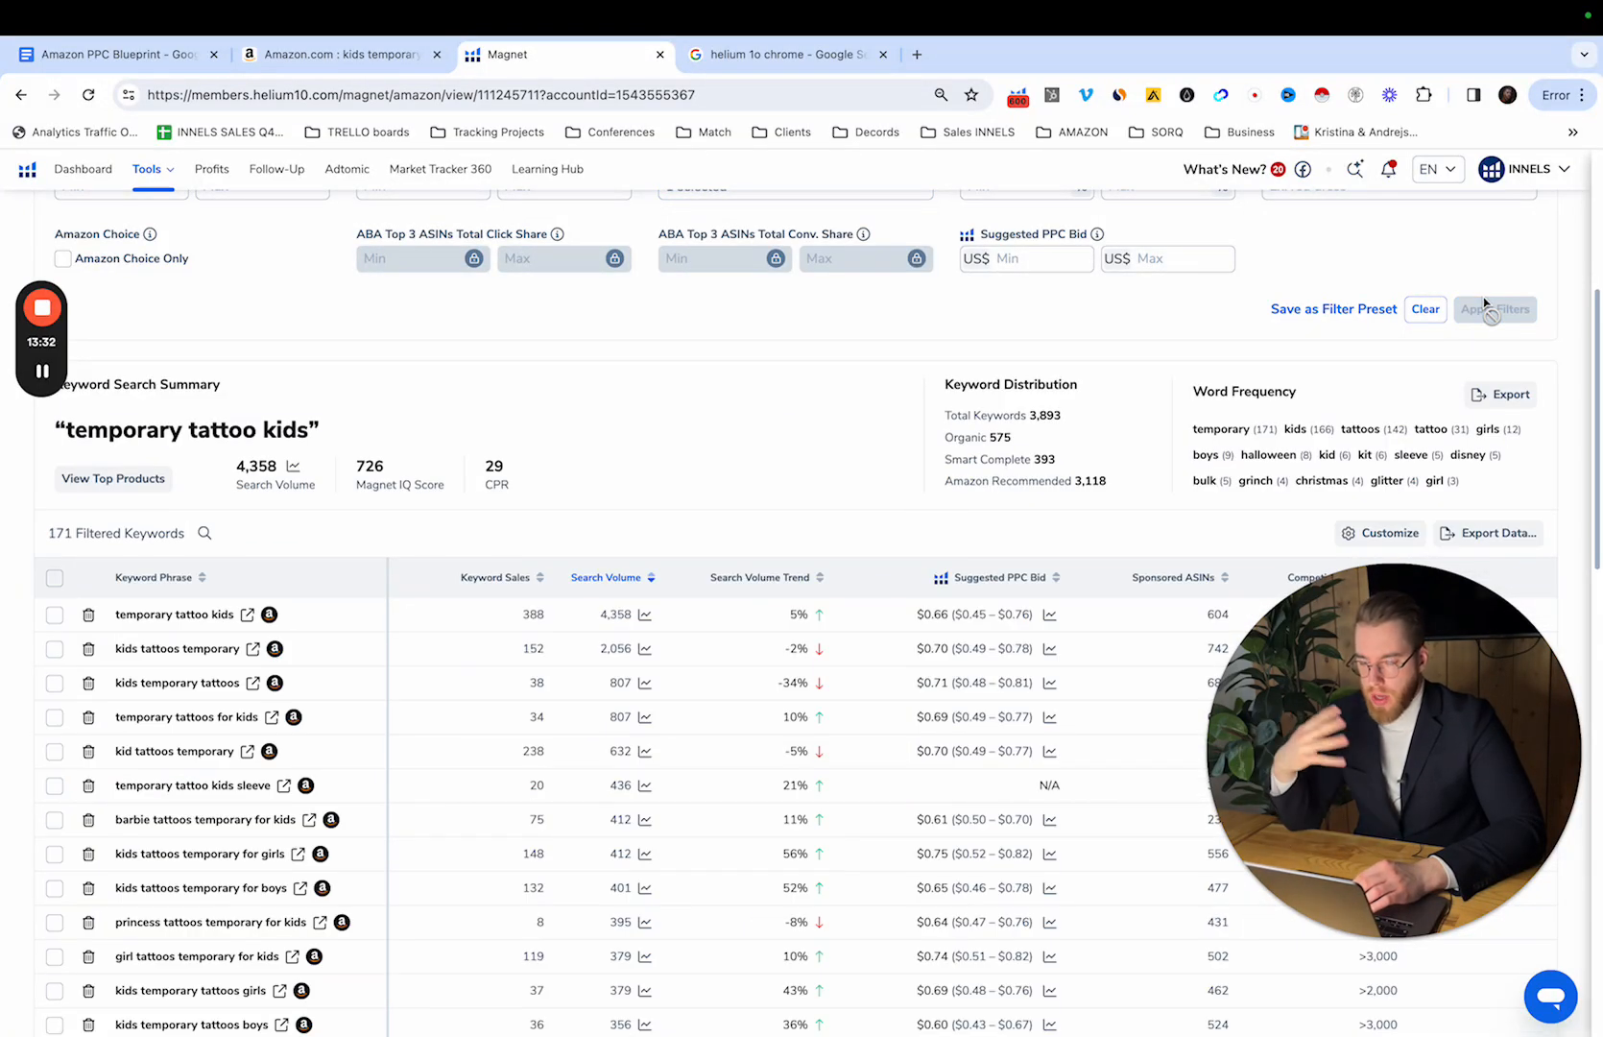
Step: Examine the Smart Complete keyword phrases and their word order, highlighting "kids tattoos temporary" in the list
scroll(1015, 473, up, 2)
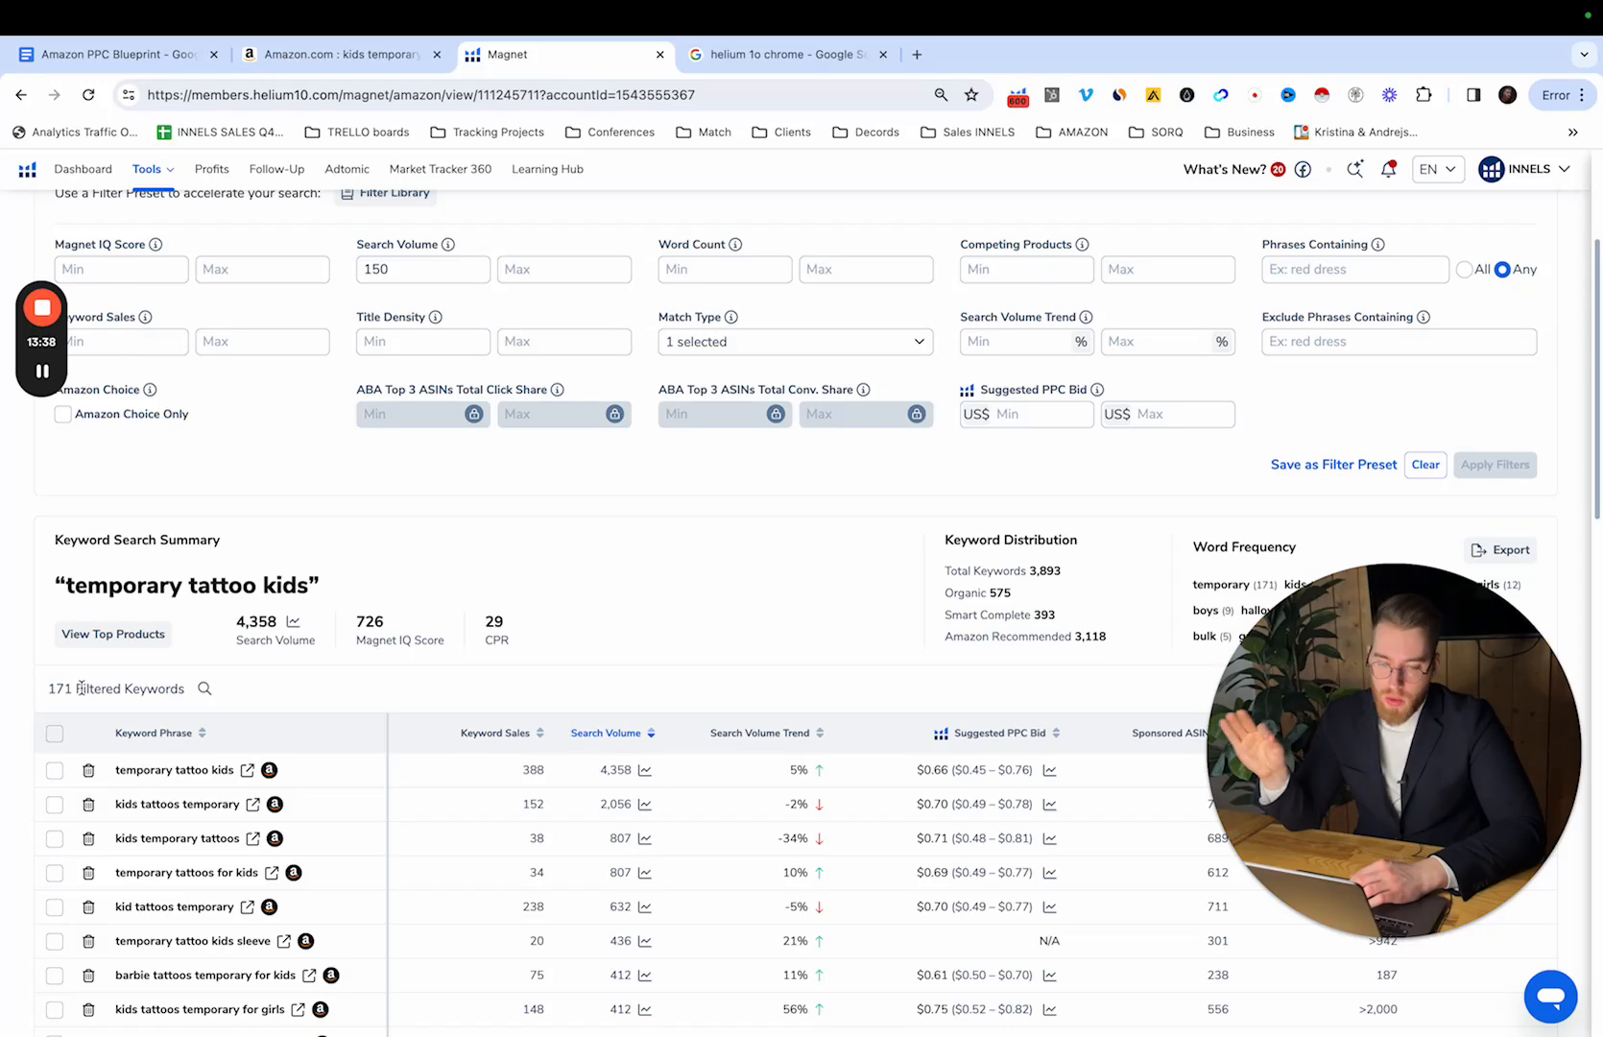
scroll(134, 789, down, 2)
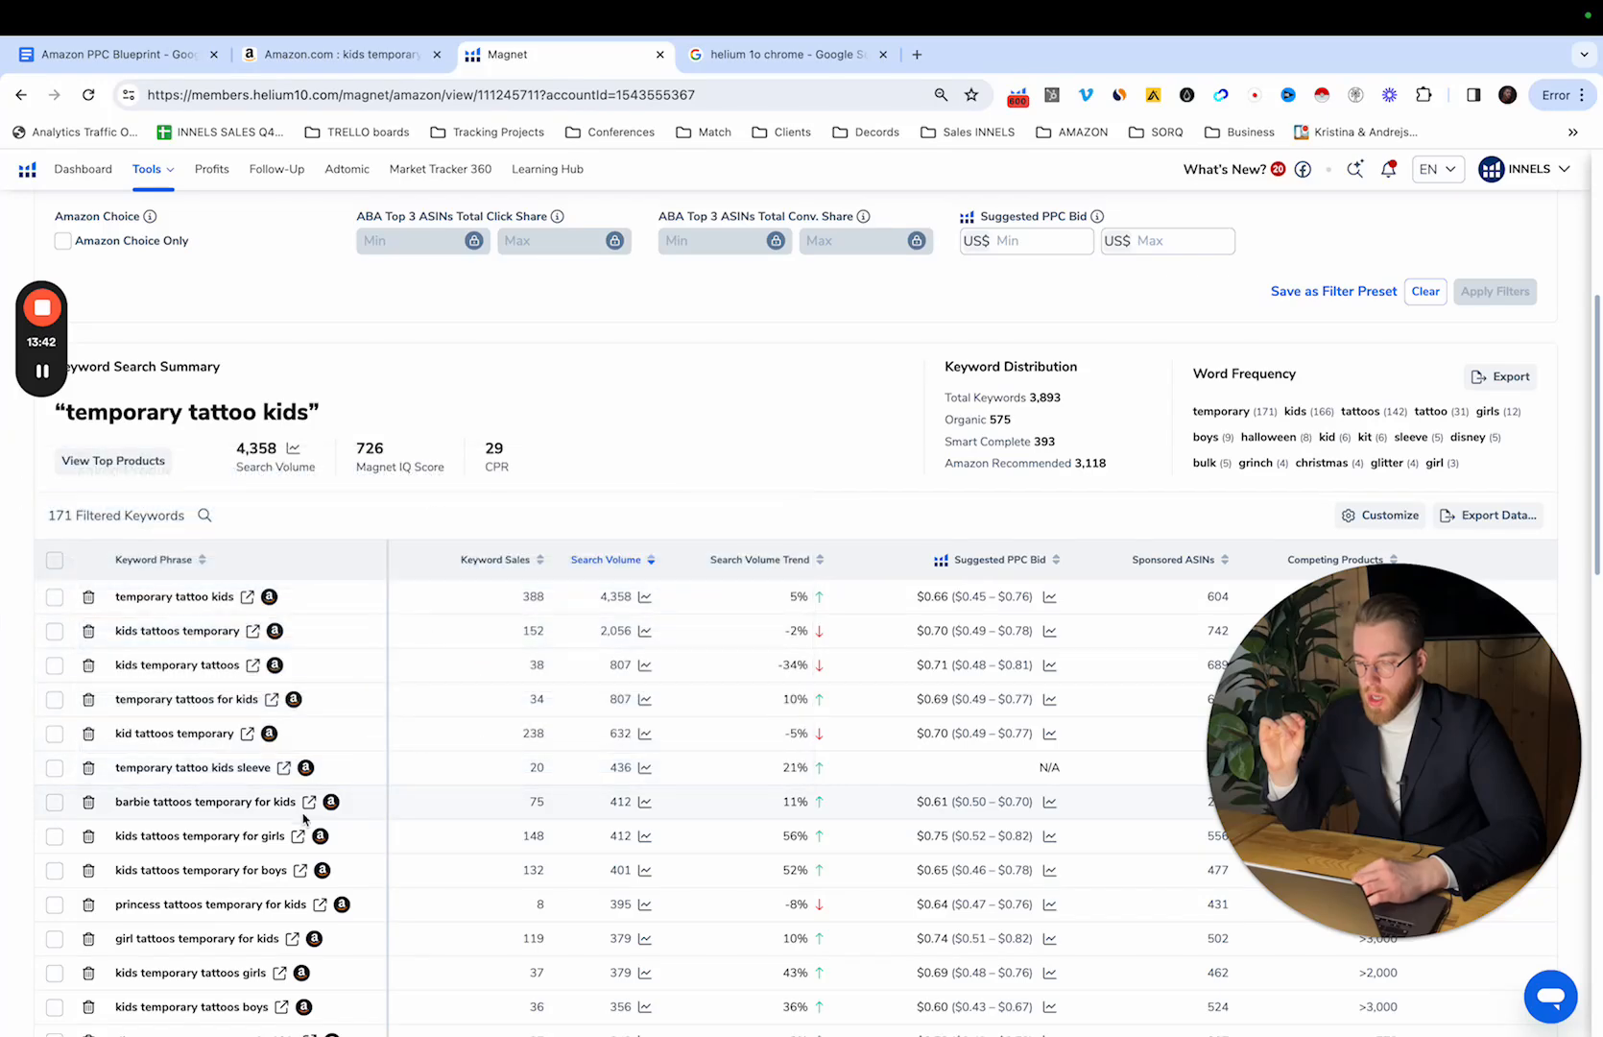
drag(116, 631, 242, 634)
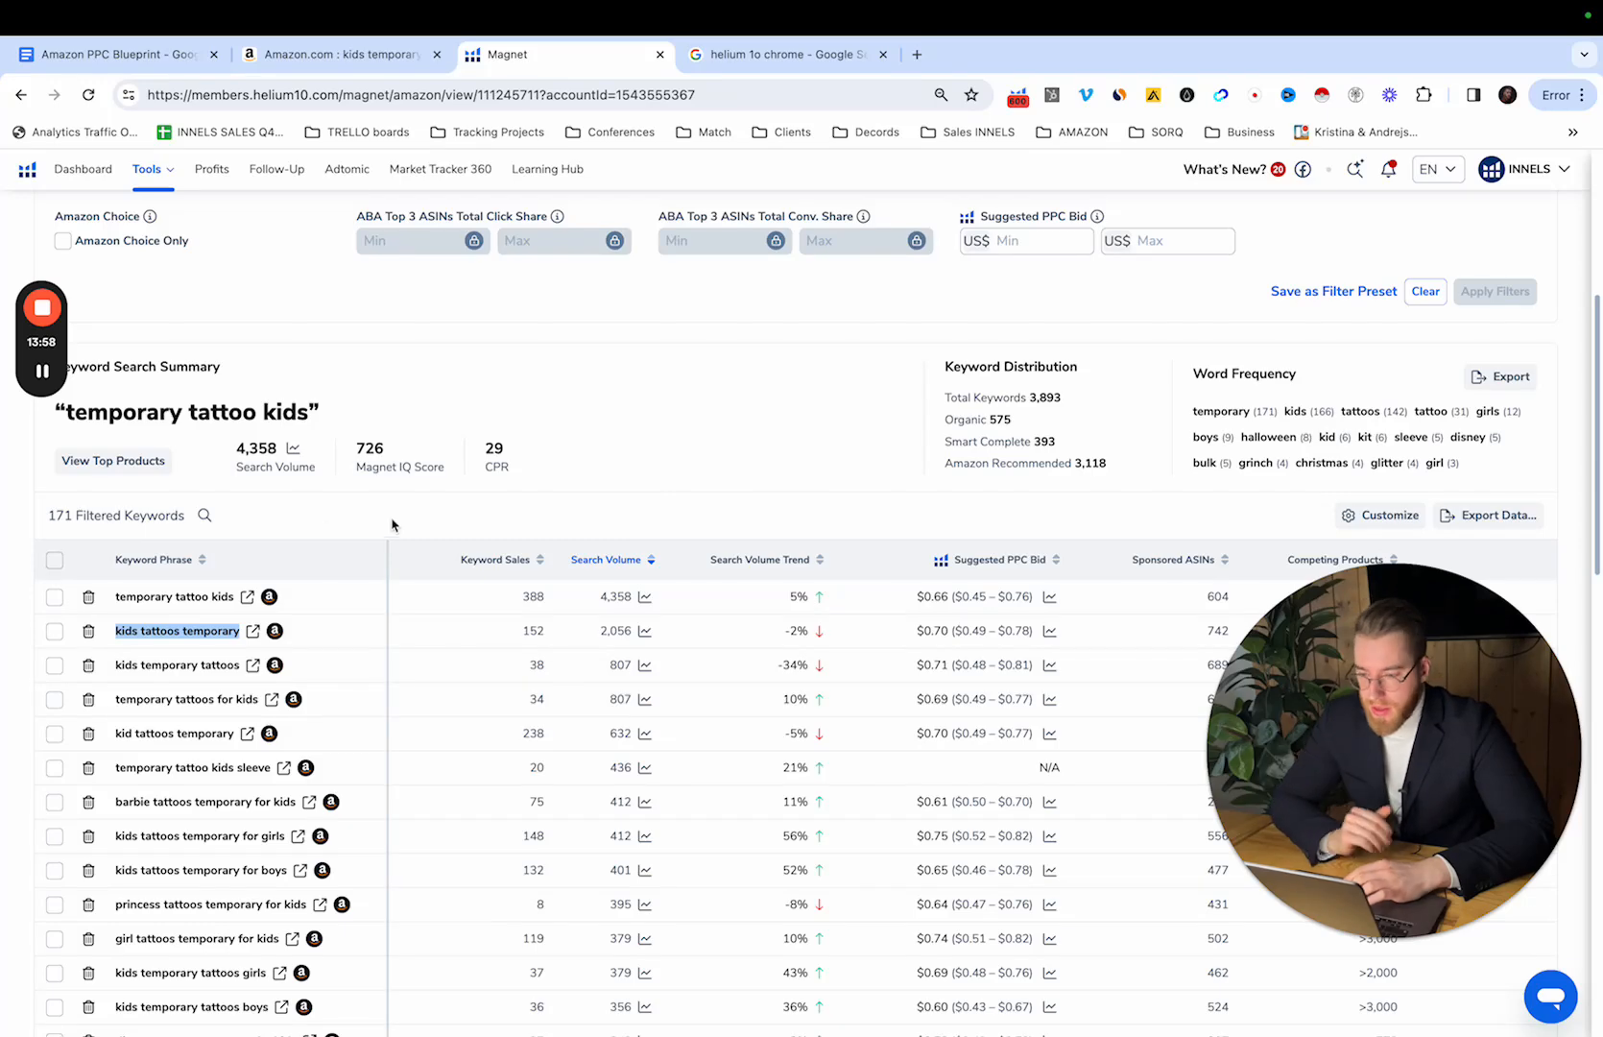
scroll(326, 527, down, 1)
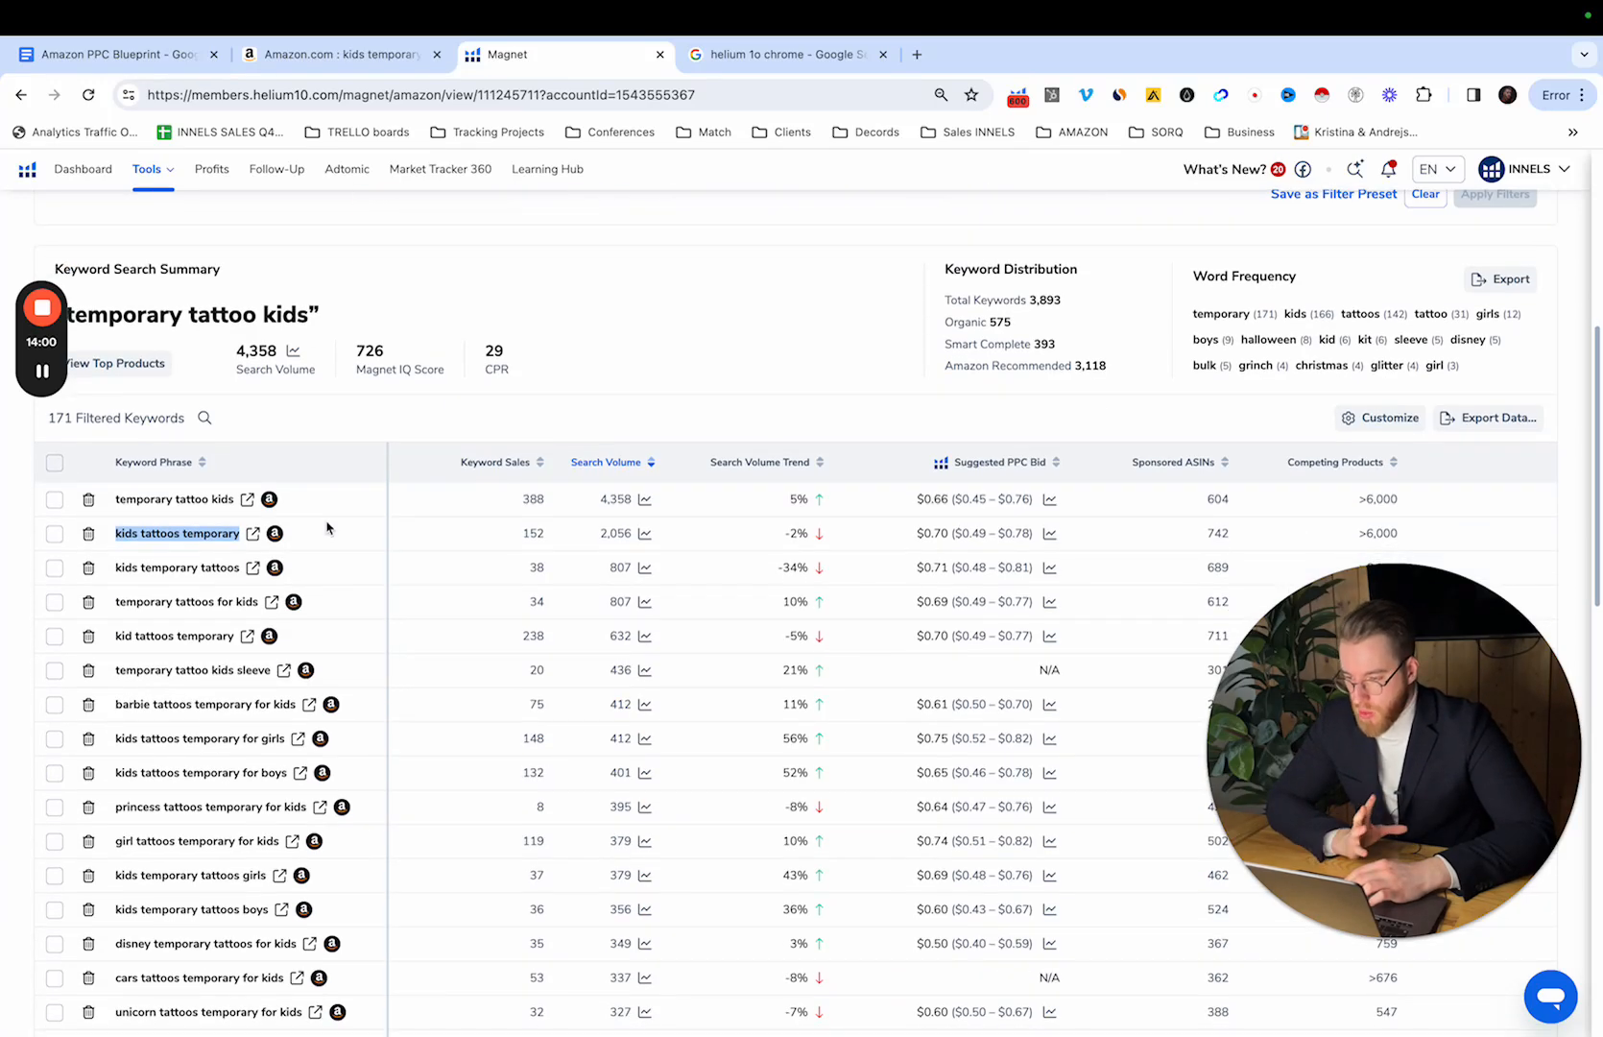
Step: Copy the words "tattoos temporary" from the keyword phrase "girl tattoos temporary for kids" in the results list
scroll(326, 527, down, 1)
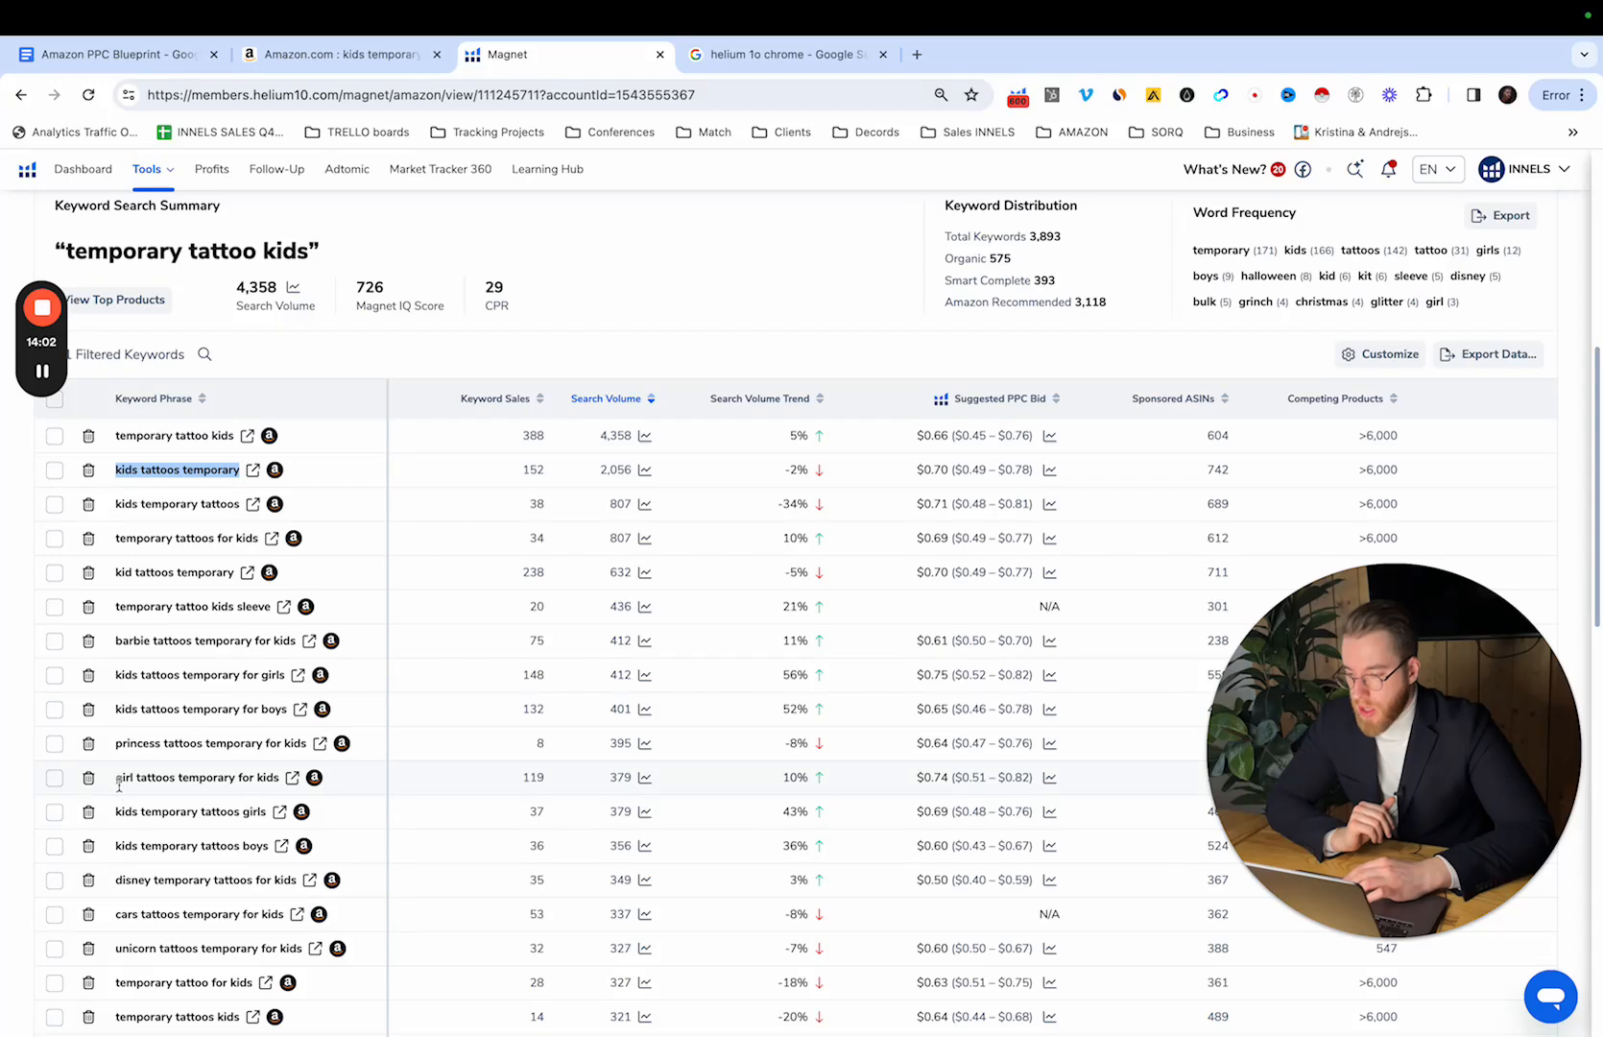
click(199, 792)
mouse_move(217, 779)
drag(235, 777, 115, 776)
key(super+c)
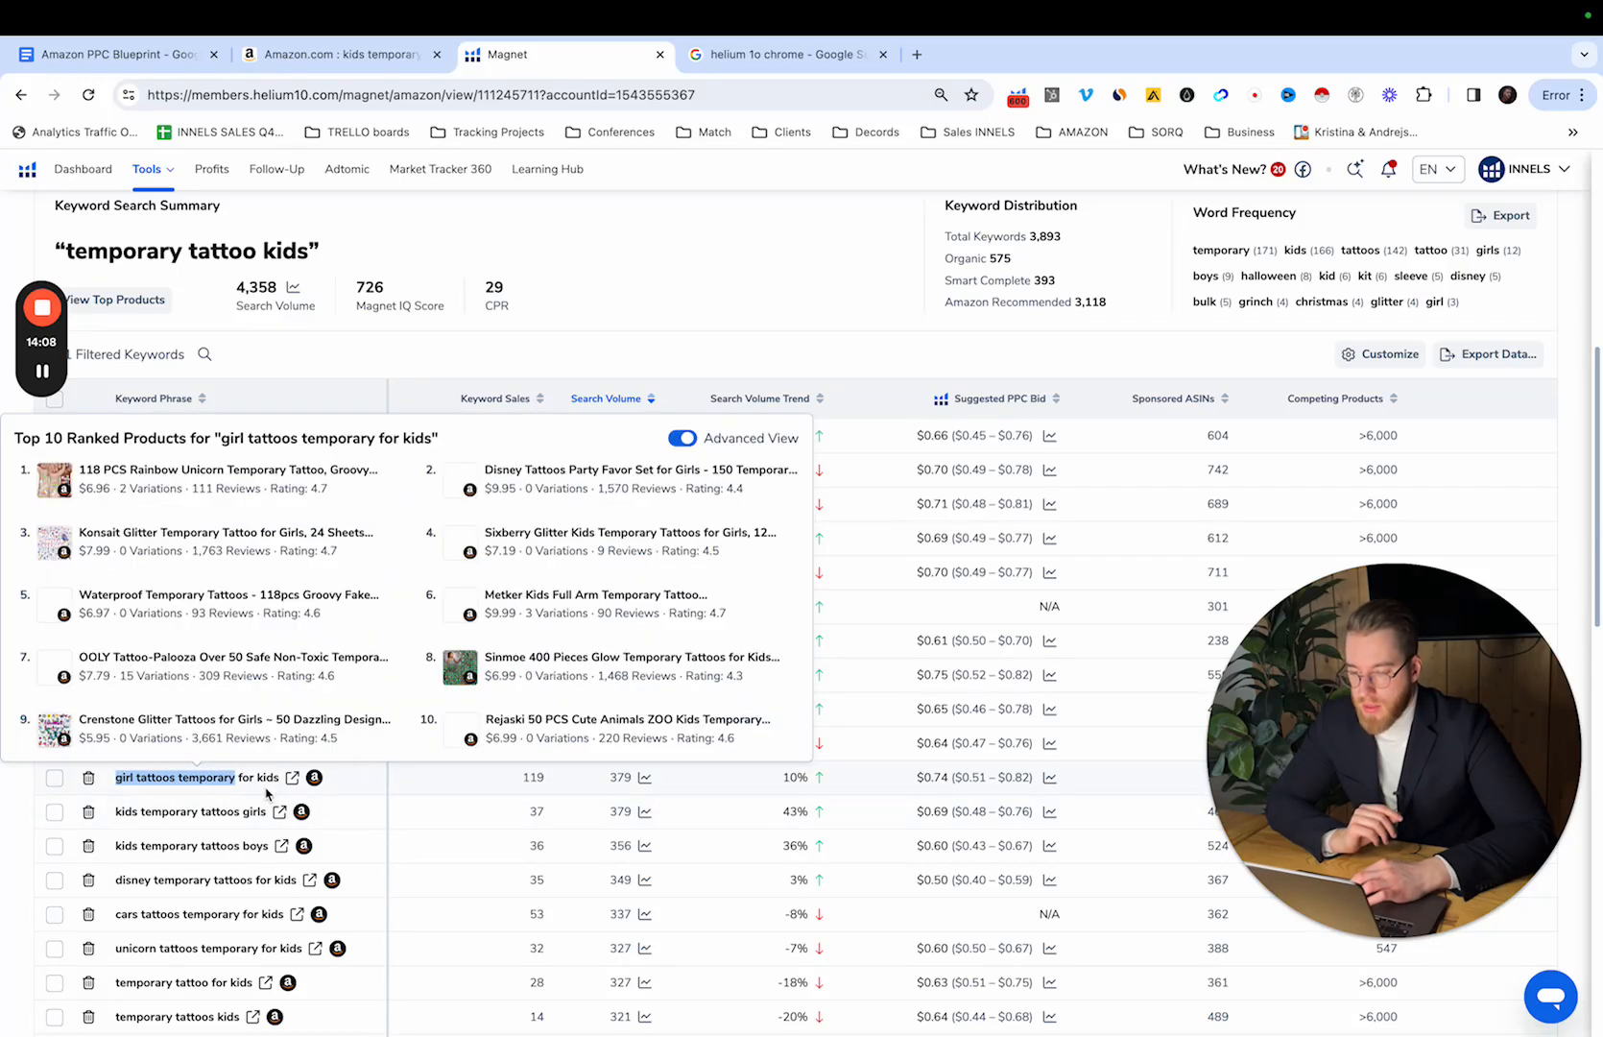
mouse_move(143, 780)
drag(131, 780, 239, 780)
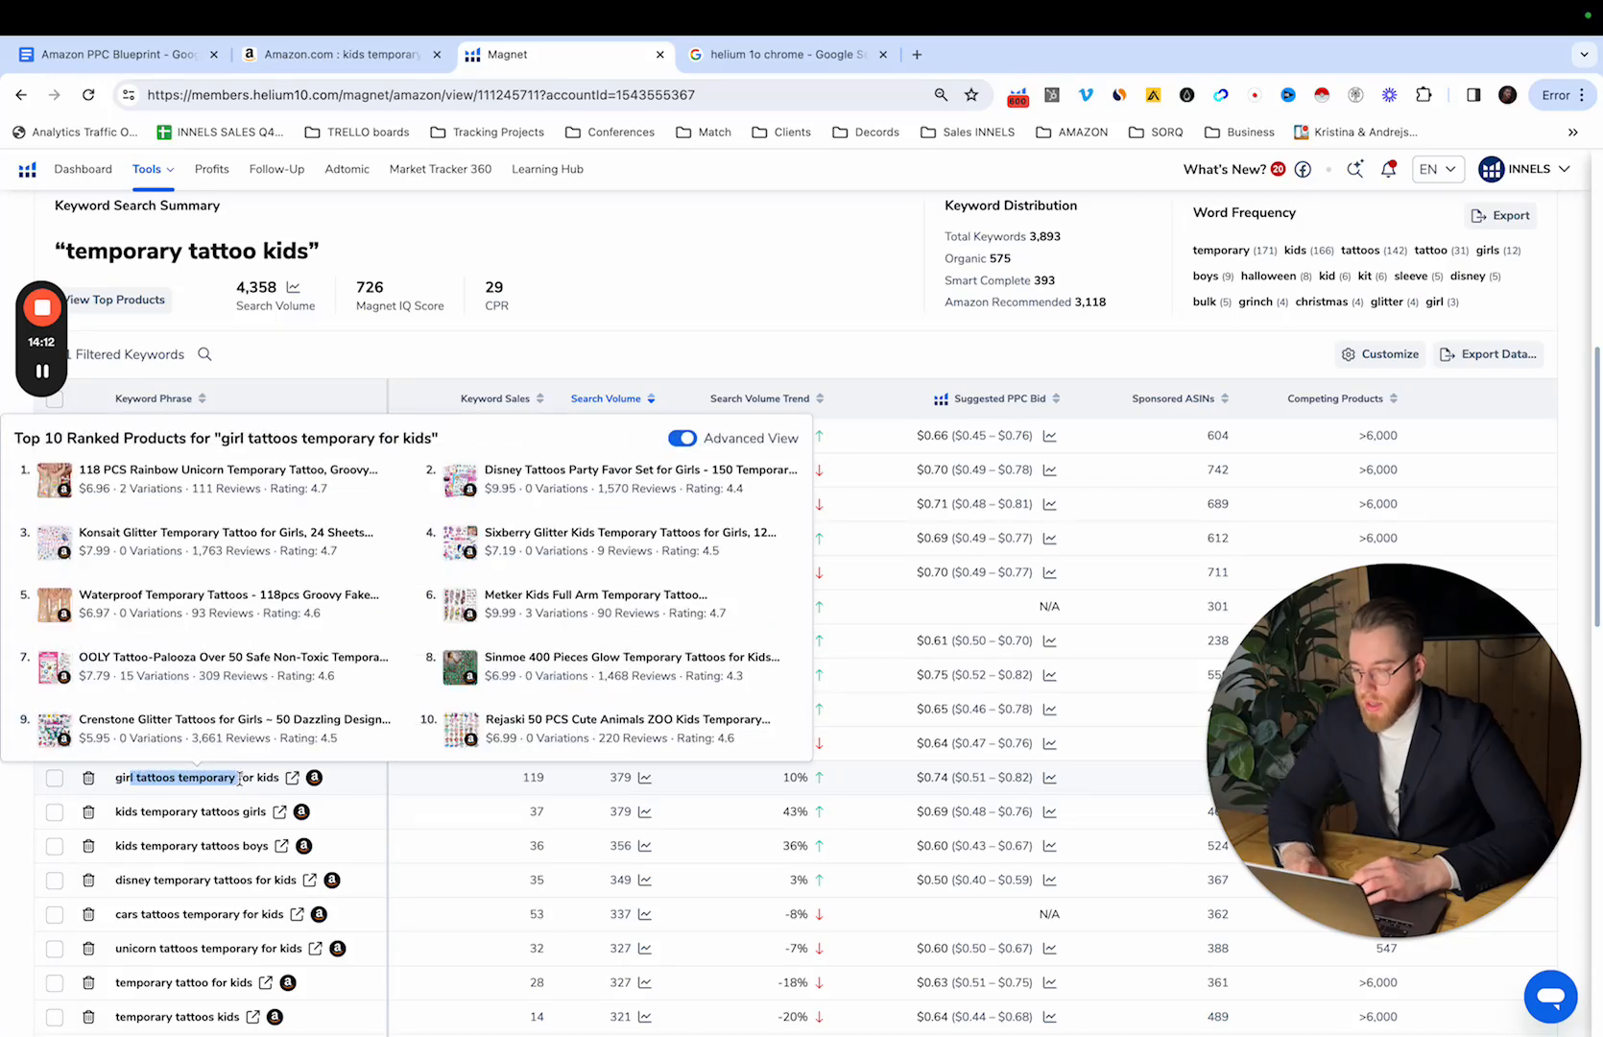
Step: Paste the copied wording into the Phrases Containing filter and trim it to "tattoos temporary"
scroll(960, 528, up, 5)
click(1313, 394)
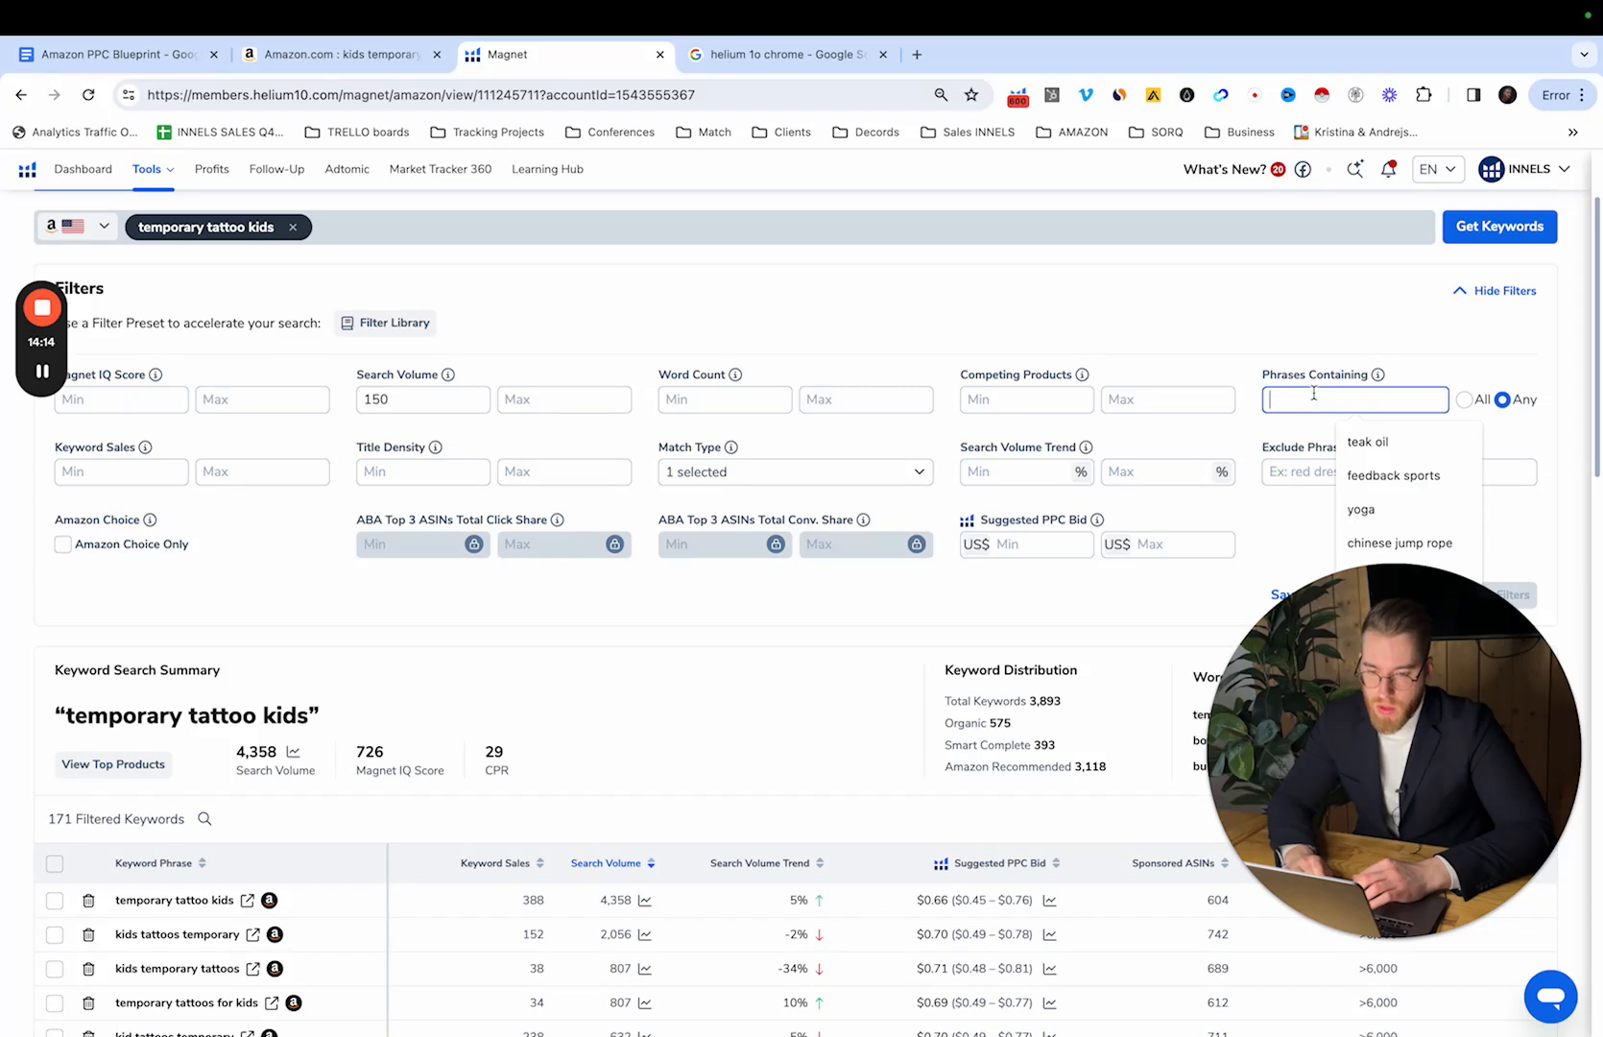
key(super+v)
click(1277, 401)
key(BackSpace)
key(BackSpace)
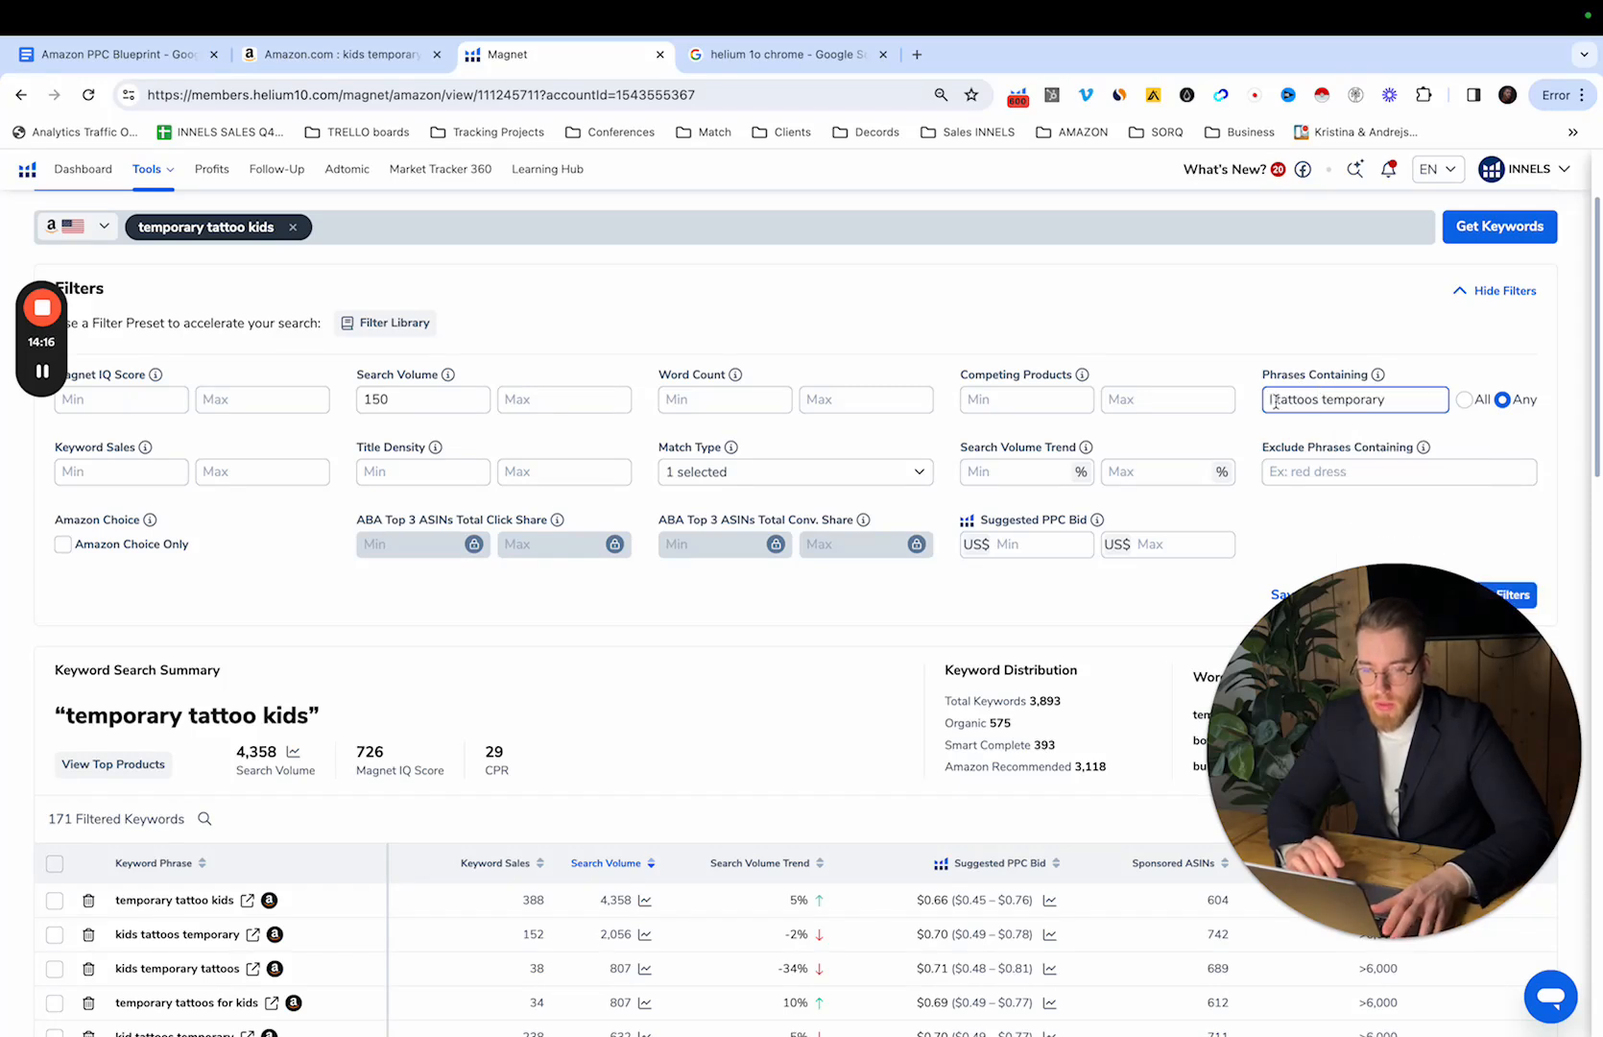
Step: Set the Phrases Containing filter to match All and apply the filters
scroll(1473, 403, down, 2)
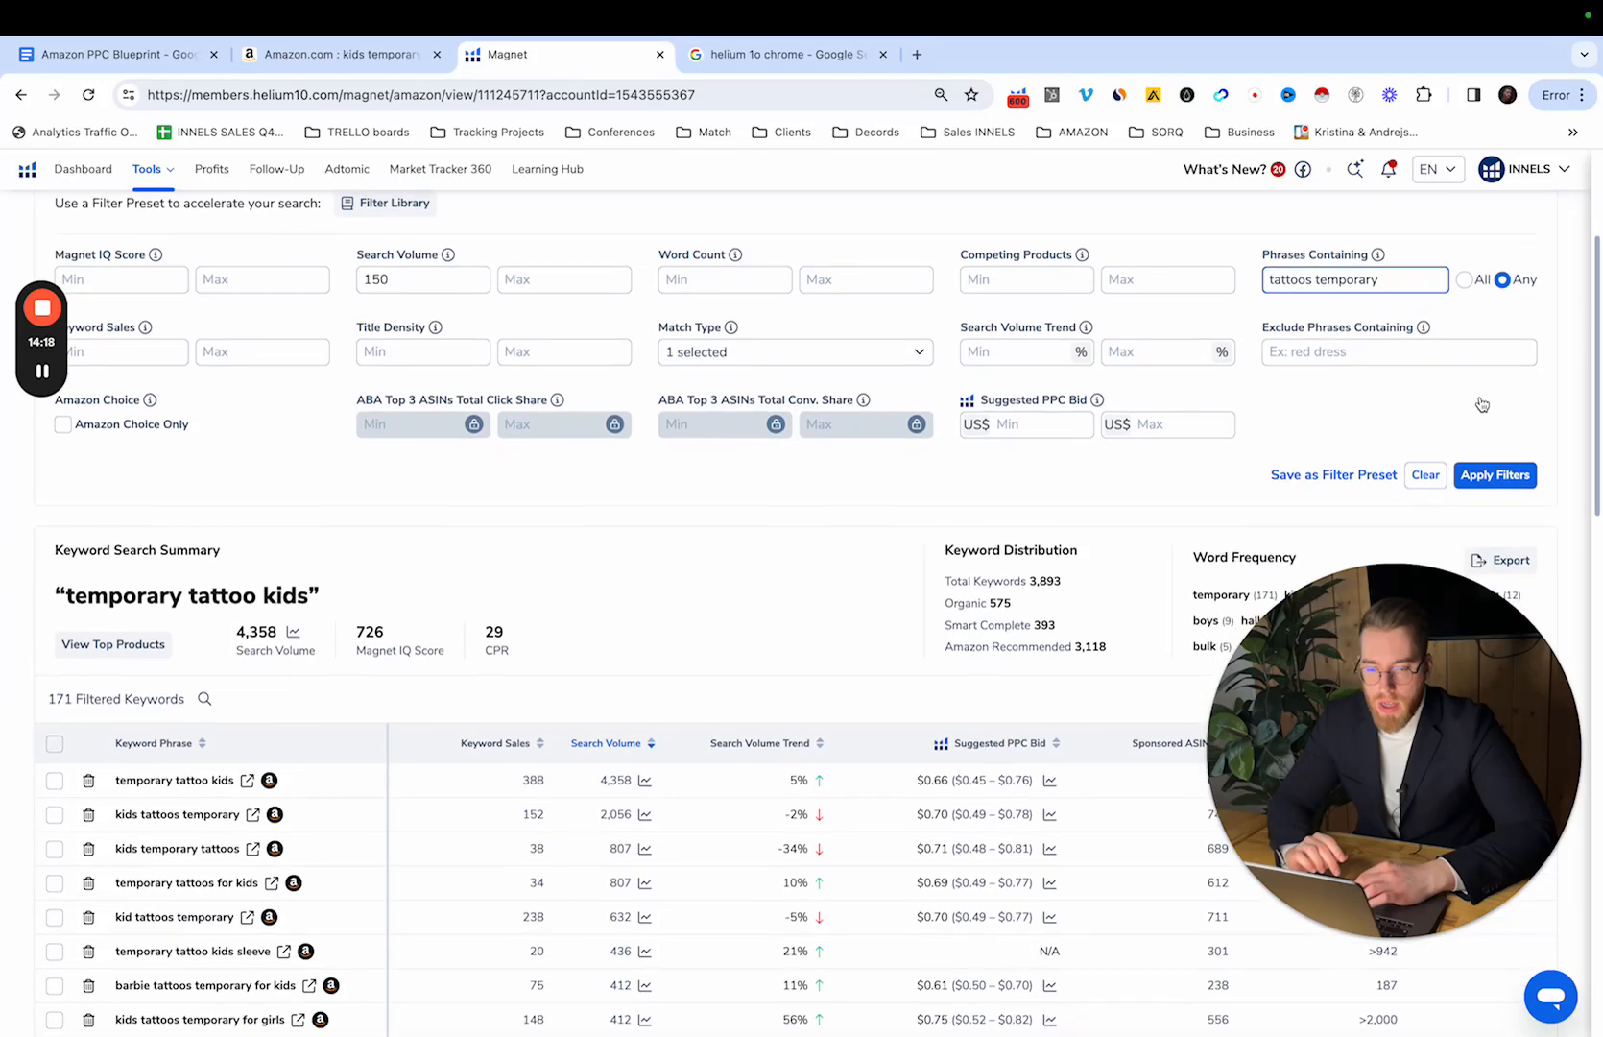
click(1464, 280)
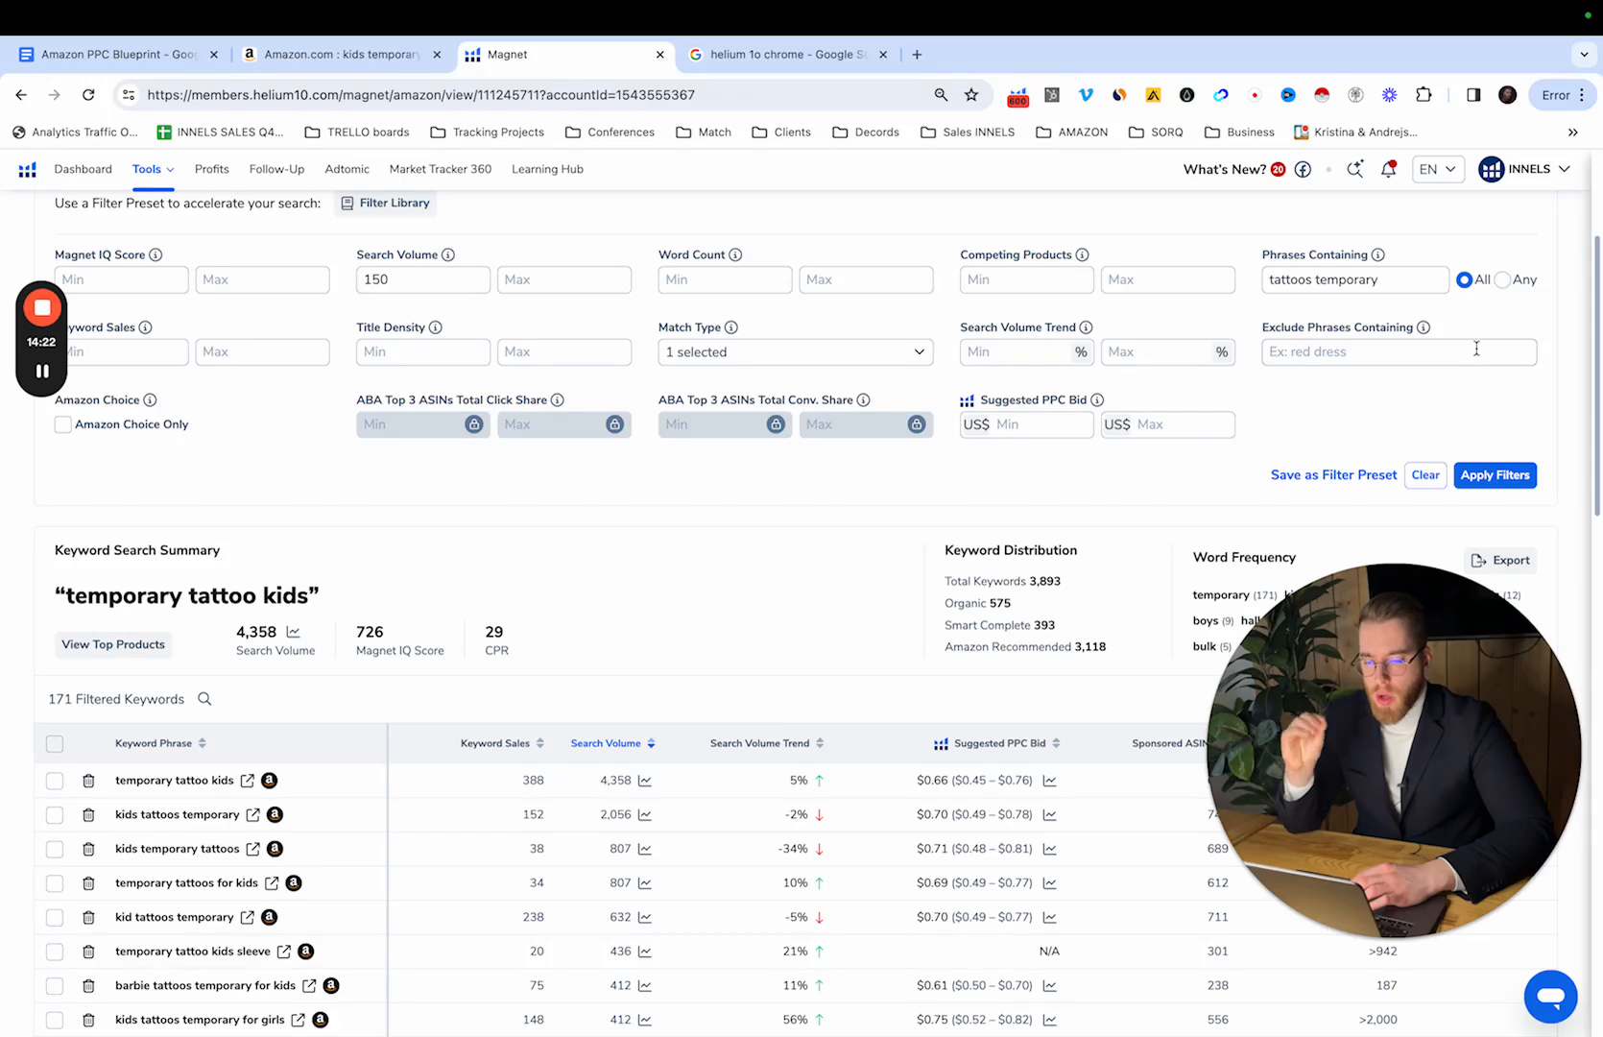
scroll(1440, 365, down, 2)
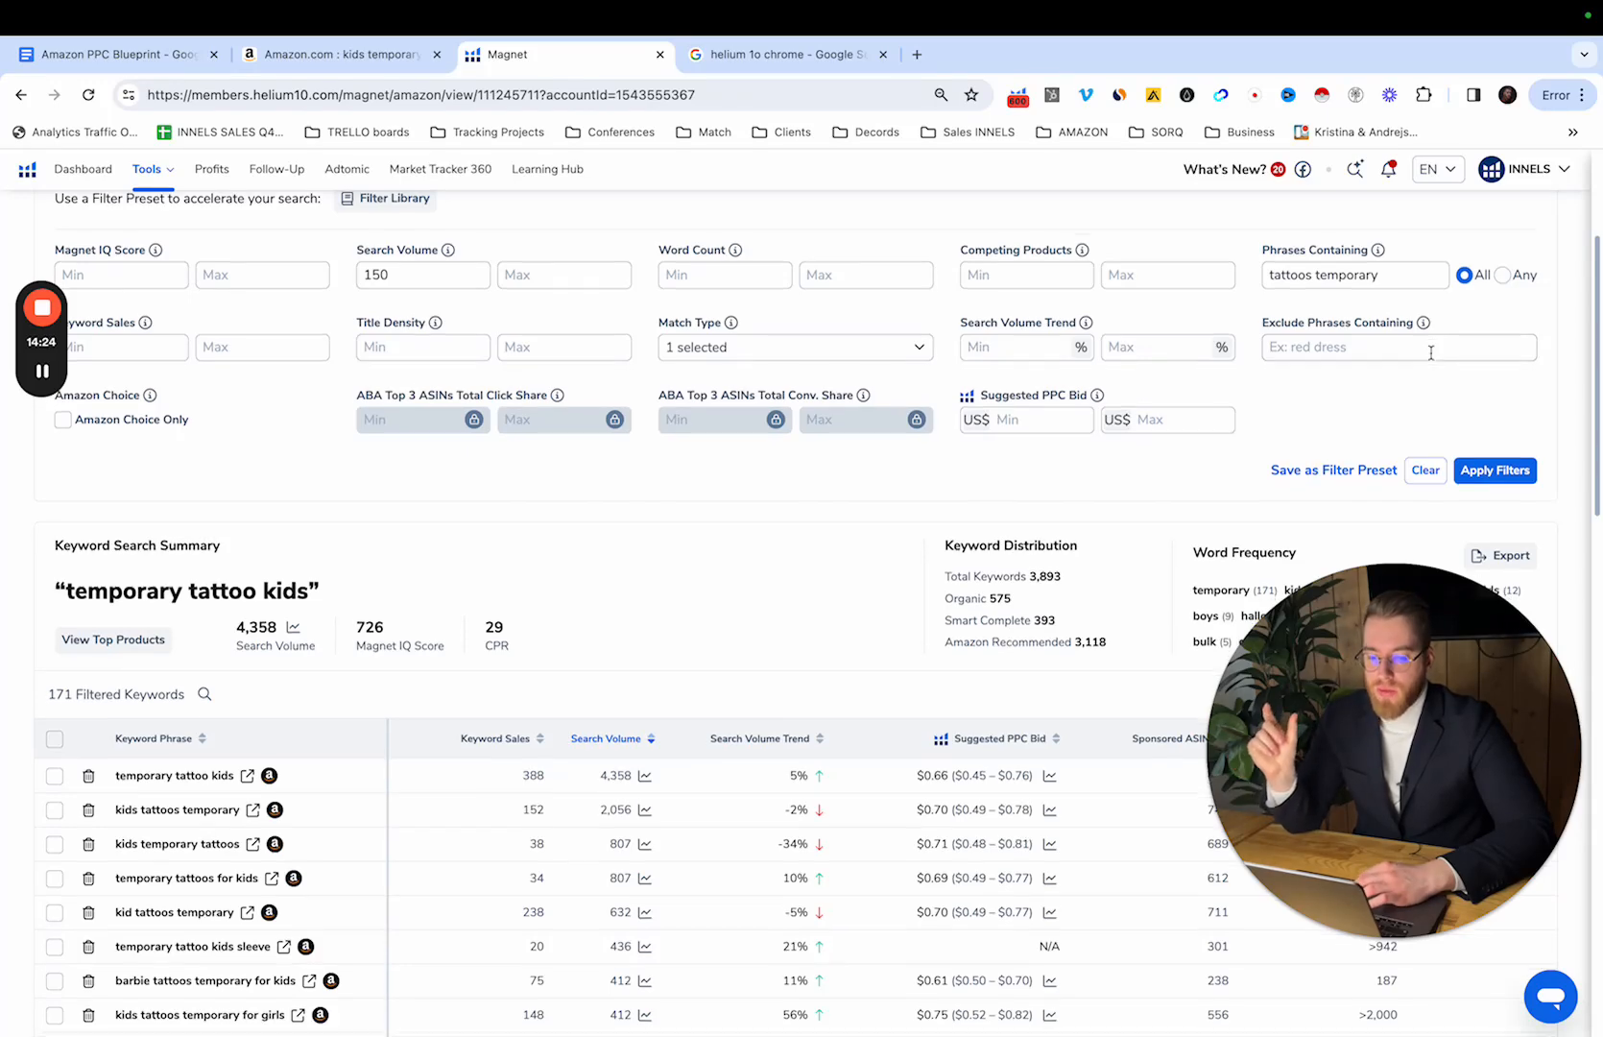
click(1495, 381)
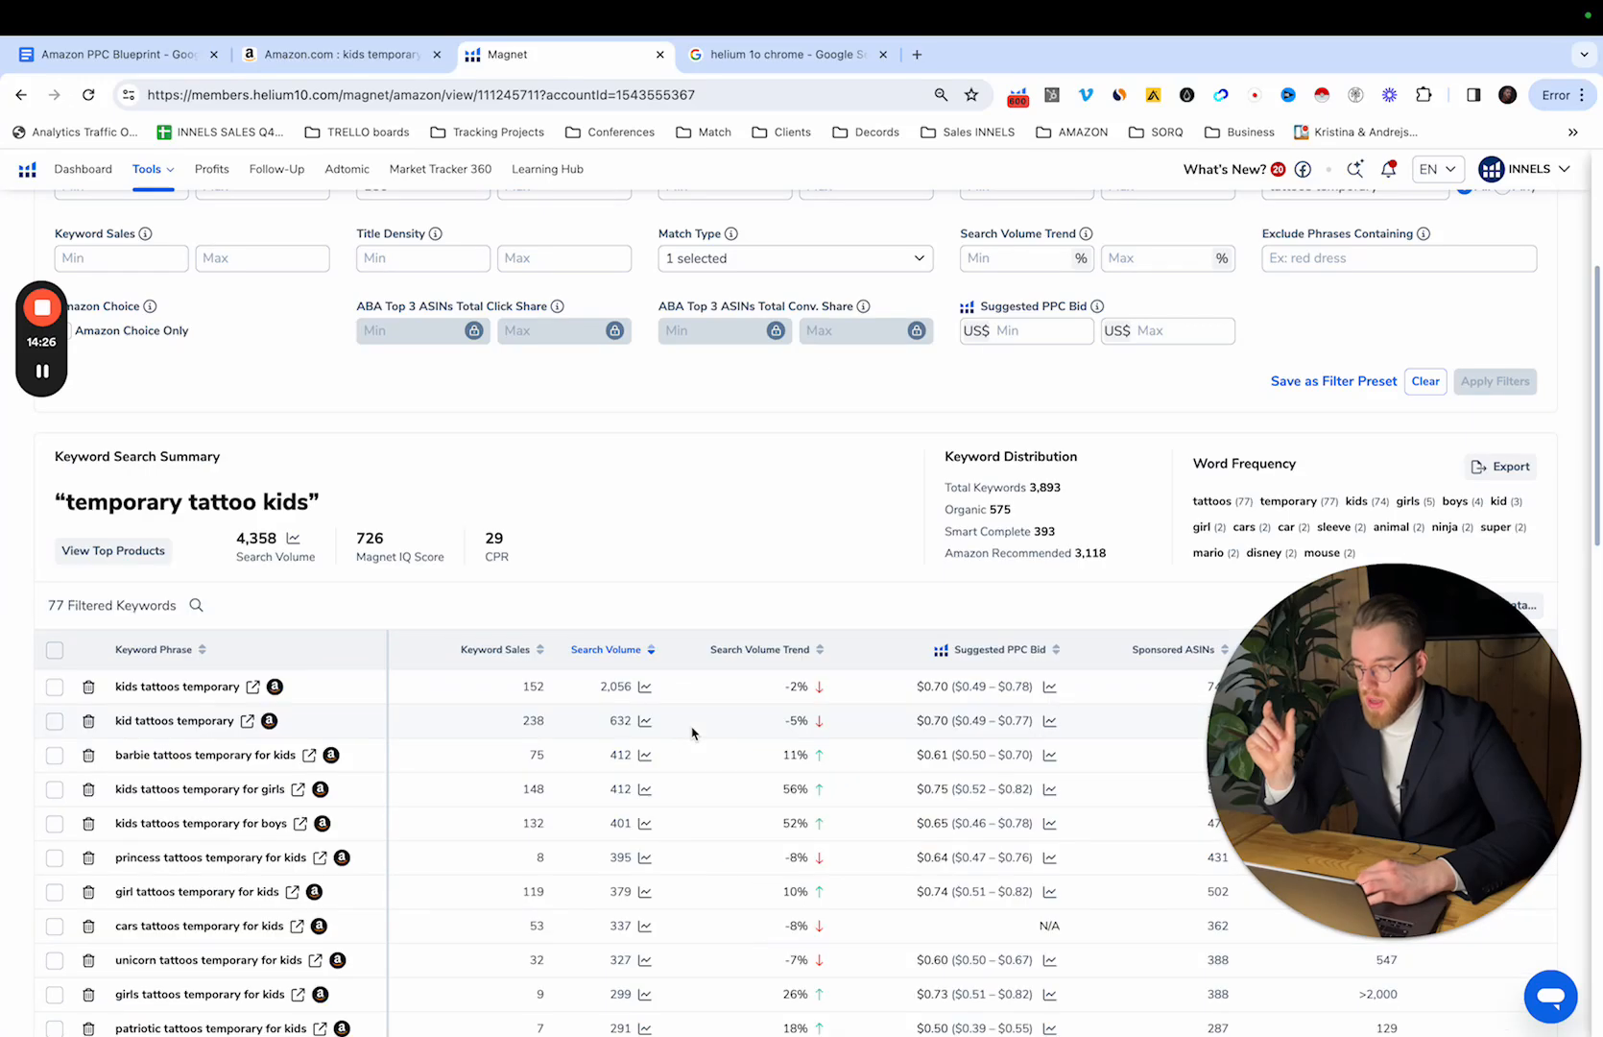
Step: Examine the keywords filtered by "tattoos temporary", comparing their word order and themes with the active filter settings
scroll(537, 672, down, 2)
scroll(477, 677, up, 3)
scroll(729, 586, up, 4)
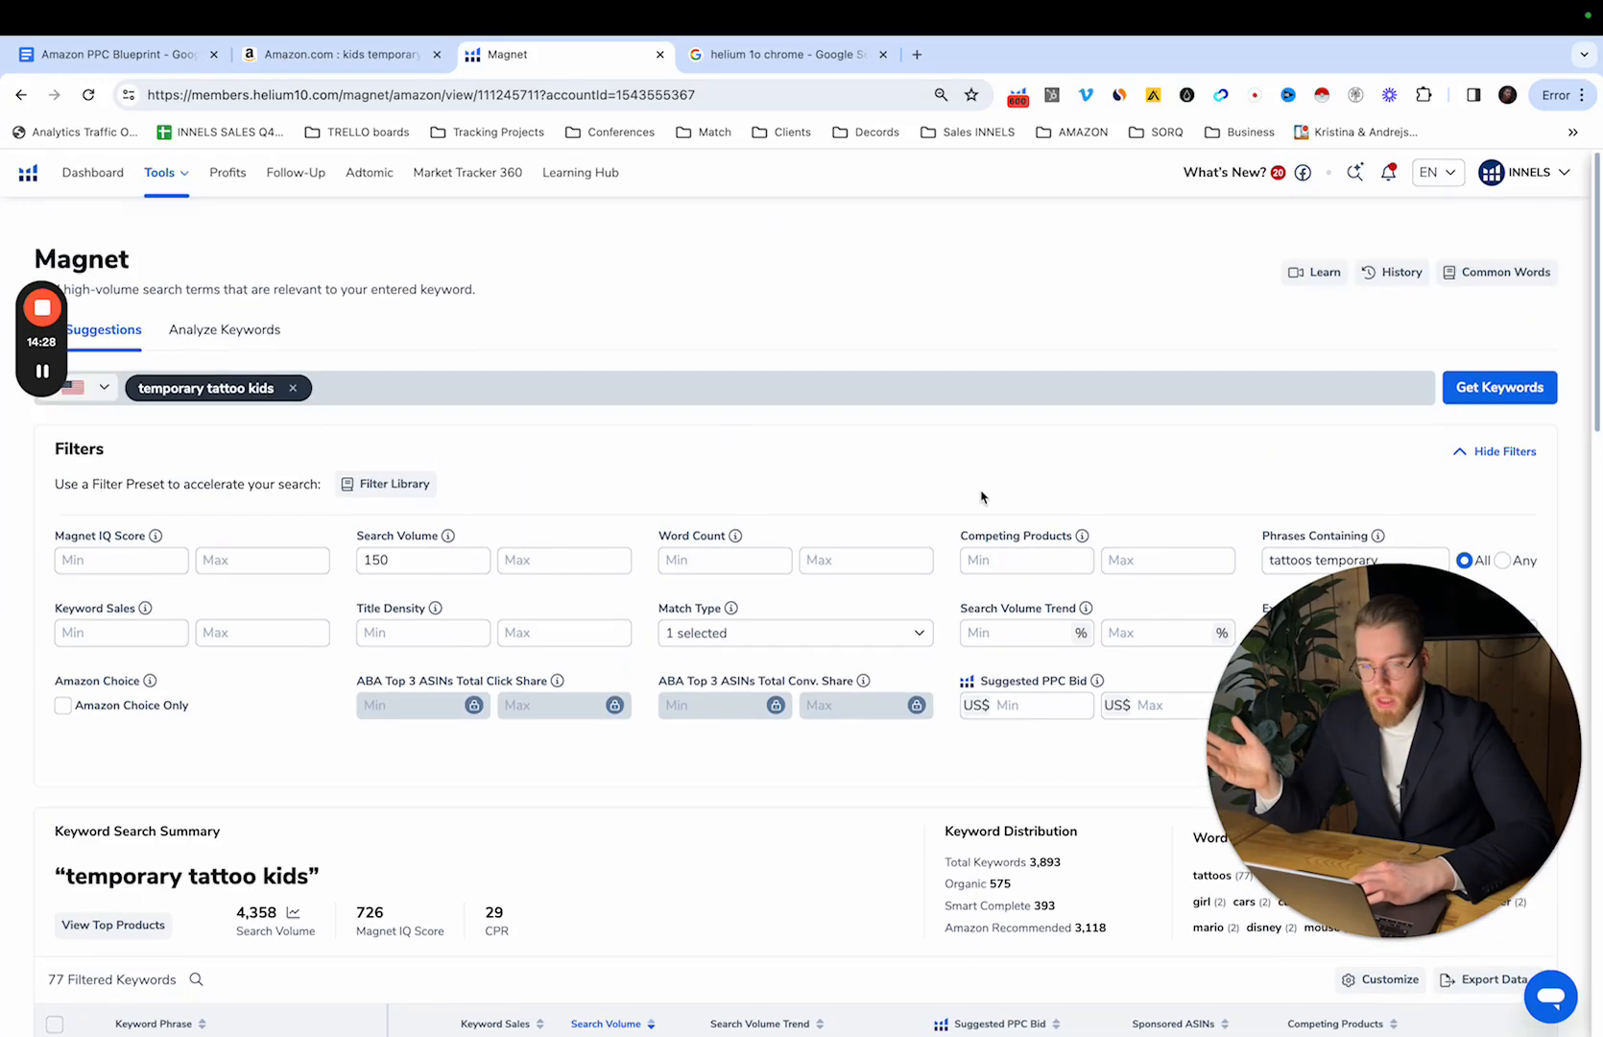
scroll(1284, 425, down, 2)
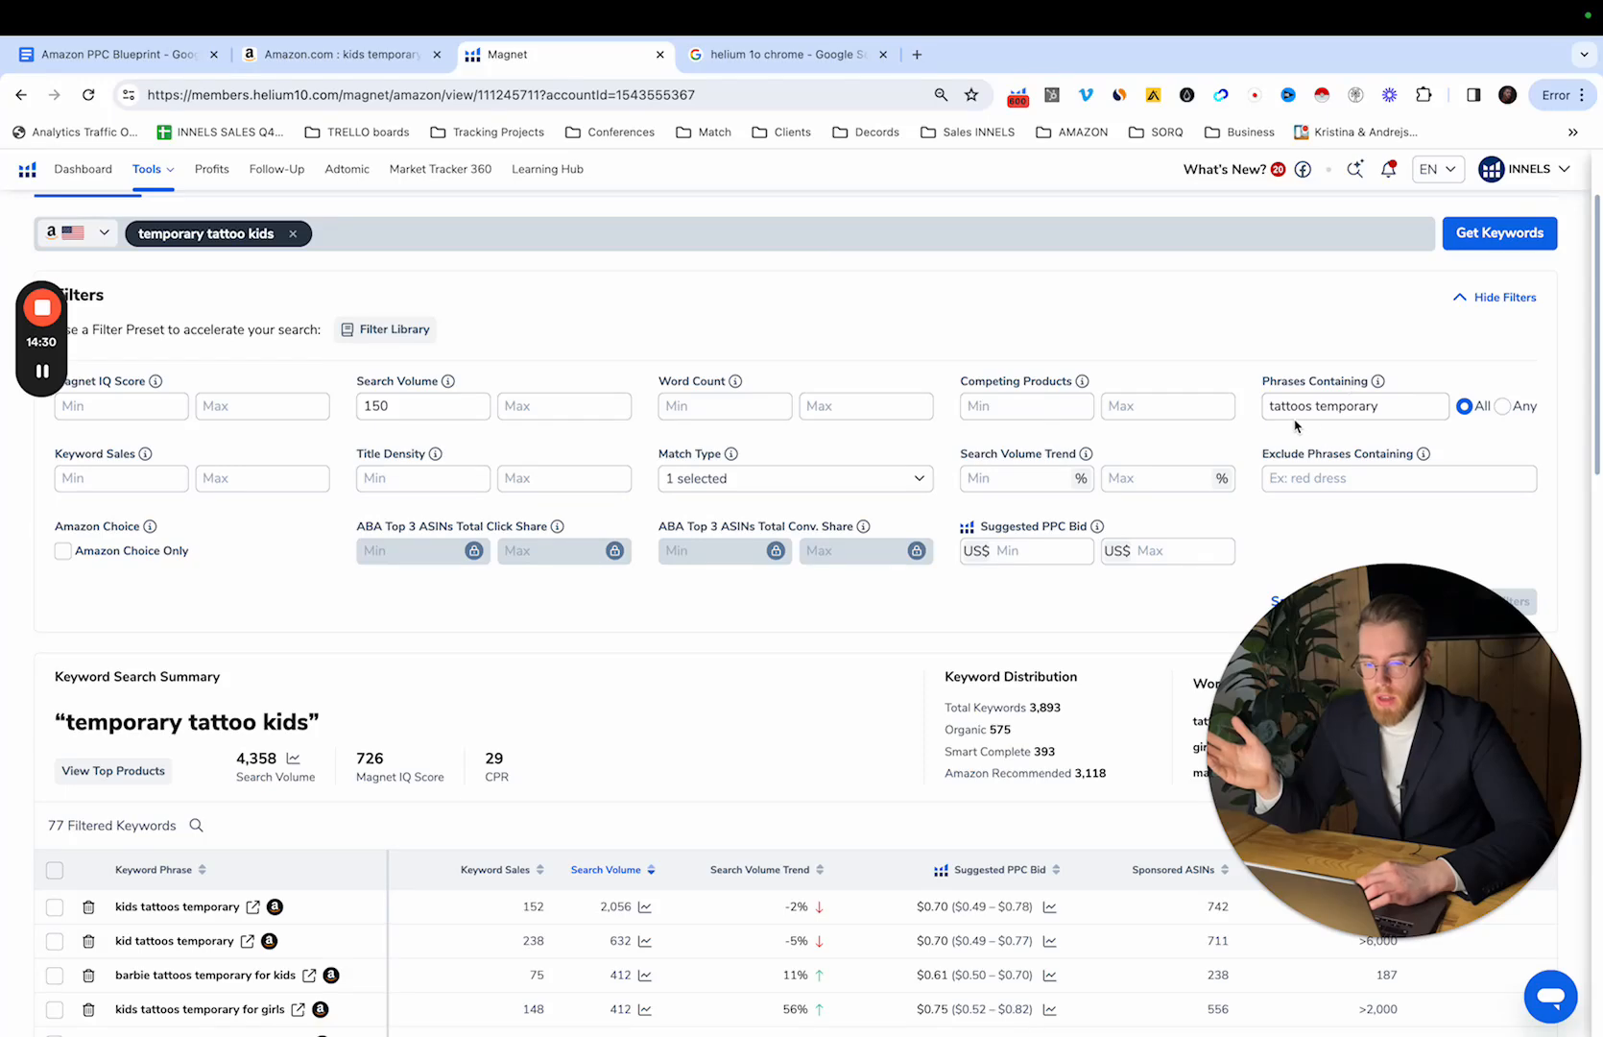
scroll(1295, 425, down, 5)
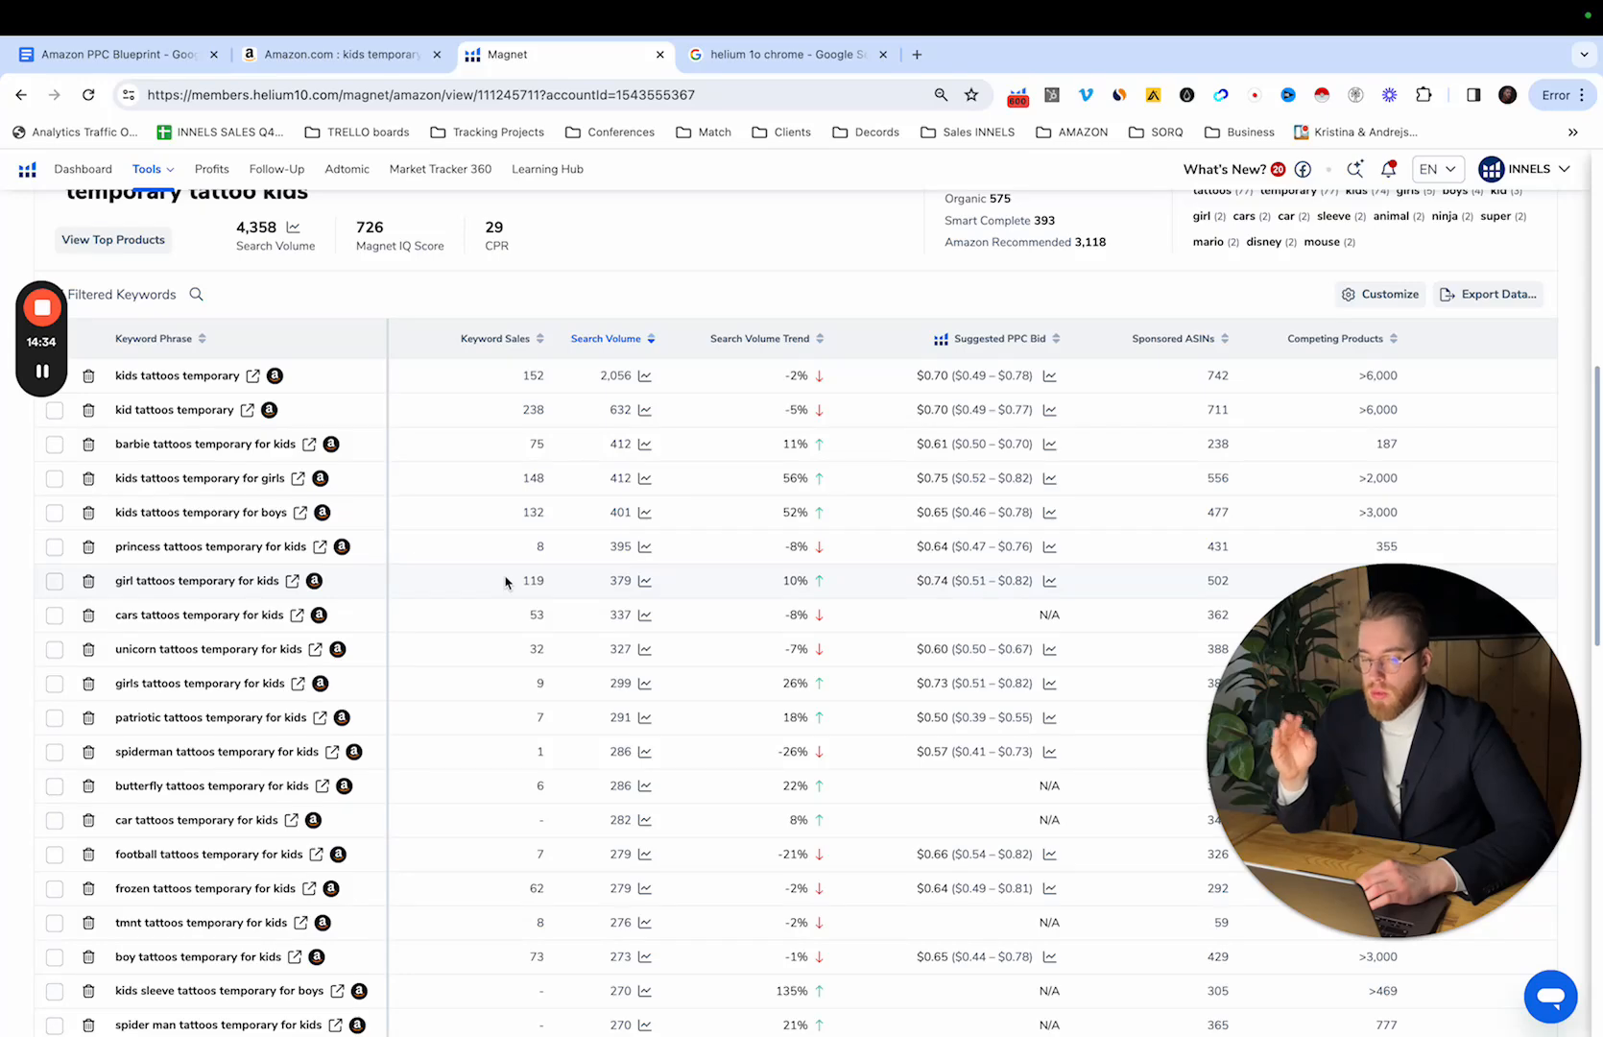
scroll(506, 582, up, 1)
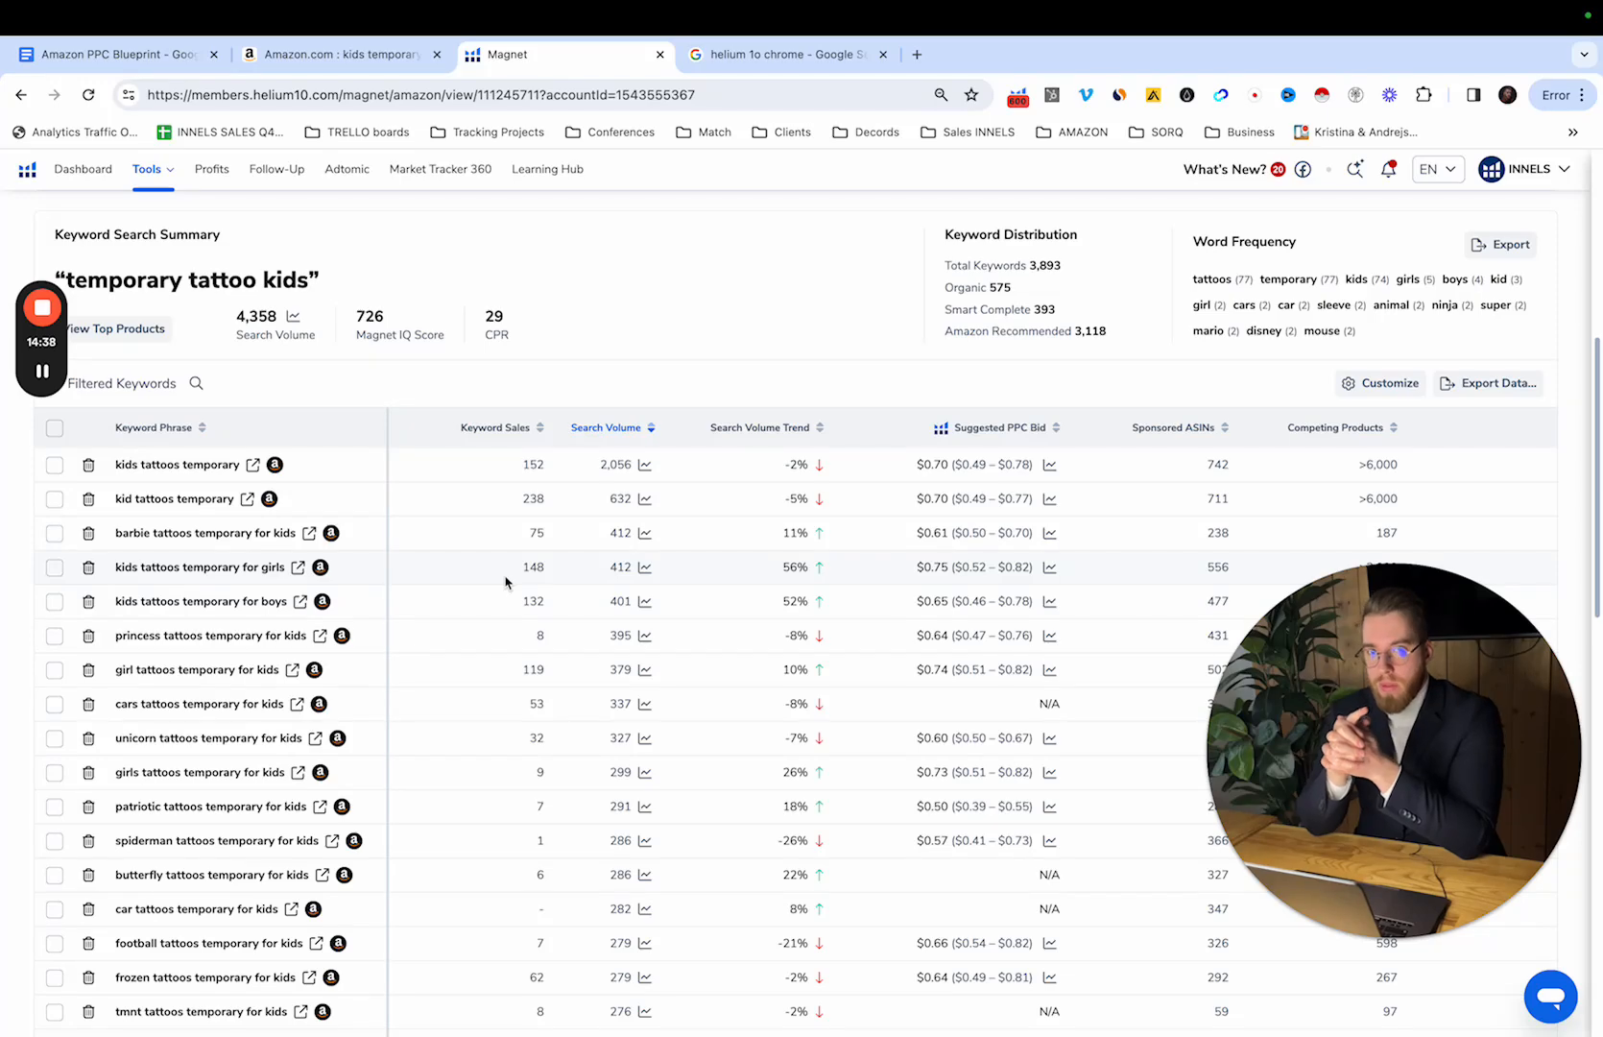
scroll(506, 581, up, 4)
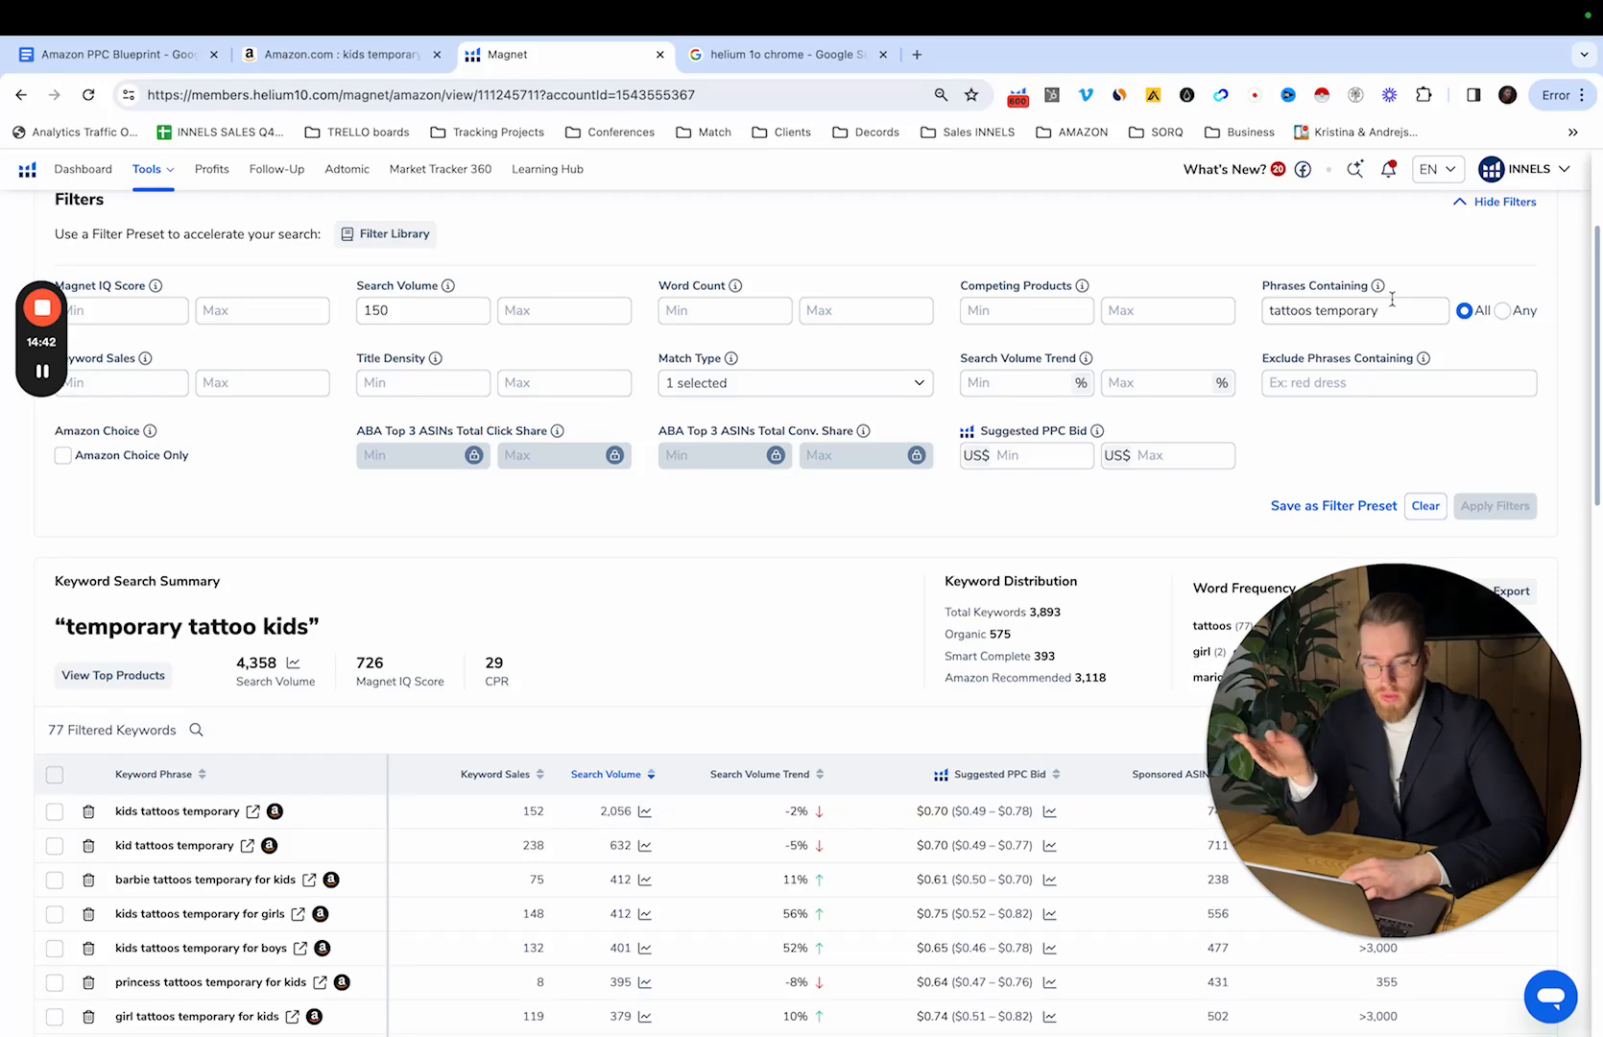
scroll(1332, 332, down, 3)
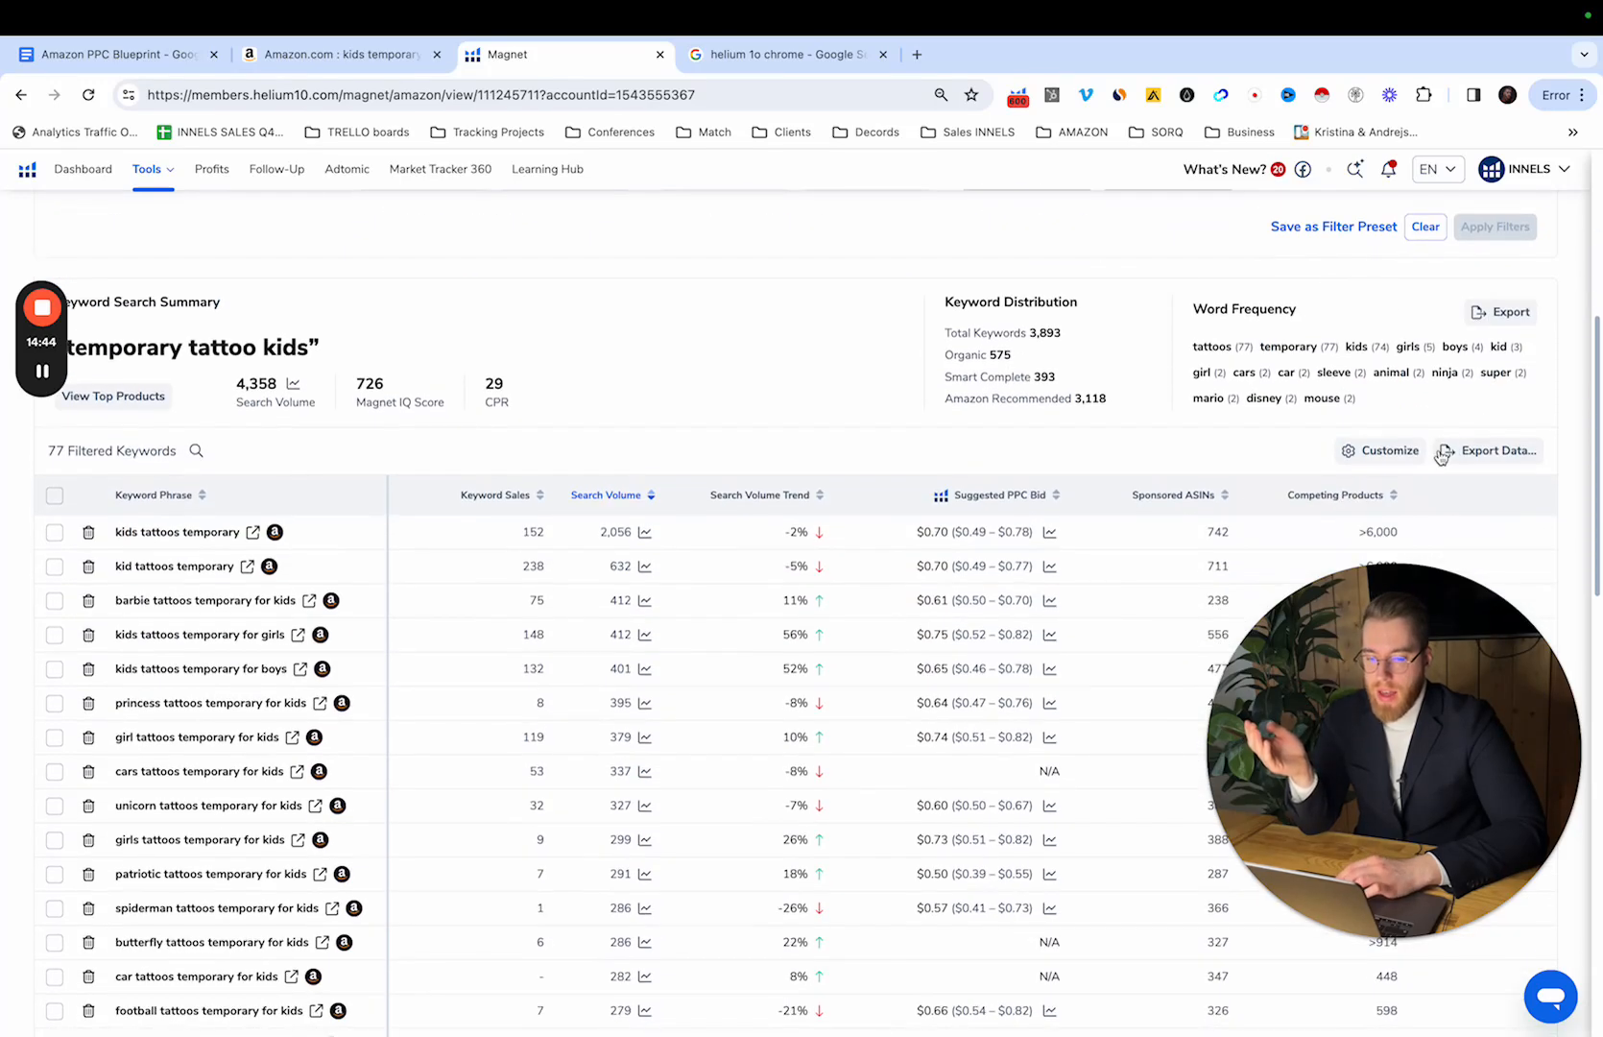
Step: Clear the match type selection, apply the filters, and examine the keyword phrases for all match types
scroll(491, 591, up, 6)
click(758, 626)
click(757, 640)
click(755, 626)
click(759, 703)
scroll(1401, 361, down, 5)
scroll(1440, 317, up, 1)
click(1495, 276)
scroll(1347, 569, down, 4)
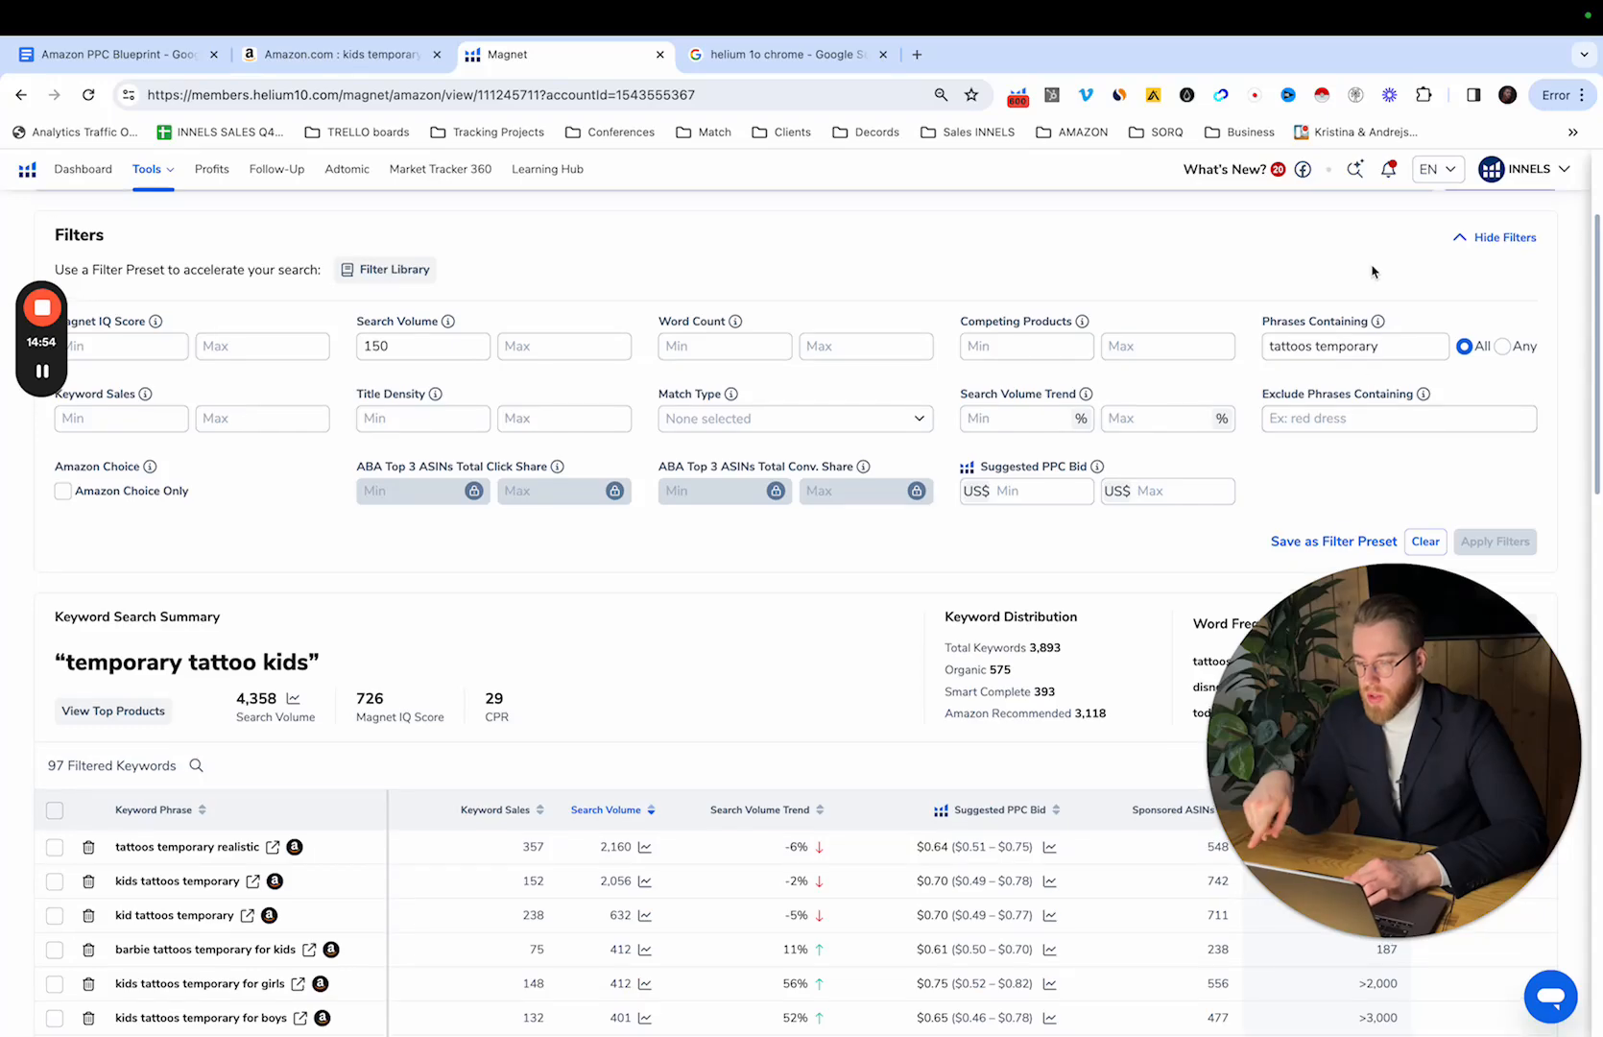
scroll(736, 628, down, 8)
scroll(736, 629, up, 3)
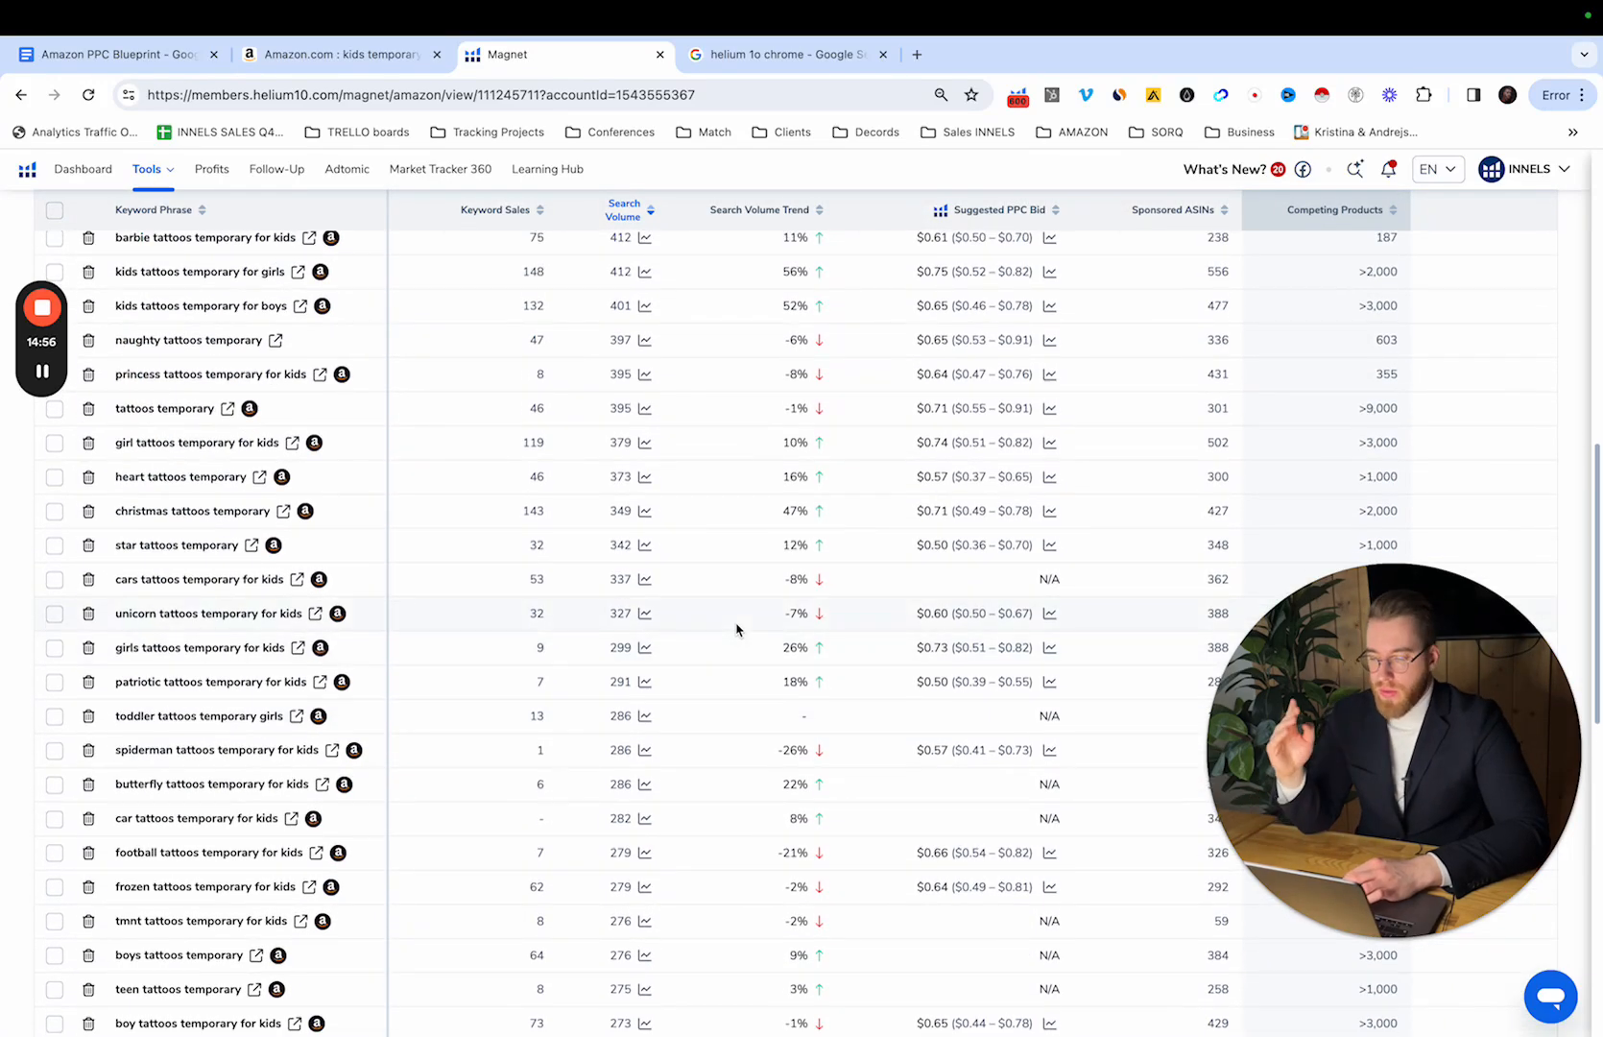
Step: Try extending the Phrases Containing filter to "tattoos temporary kids", apply it, and check the filtered keyword list
scroll(917, 658, up, 8)
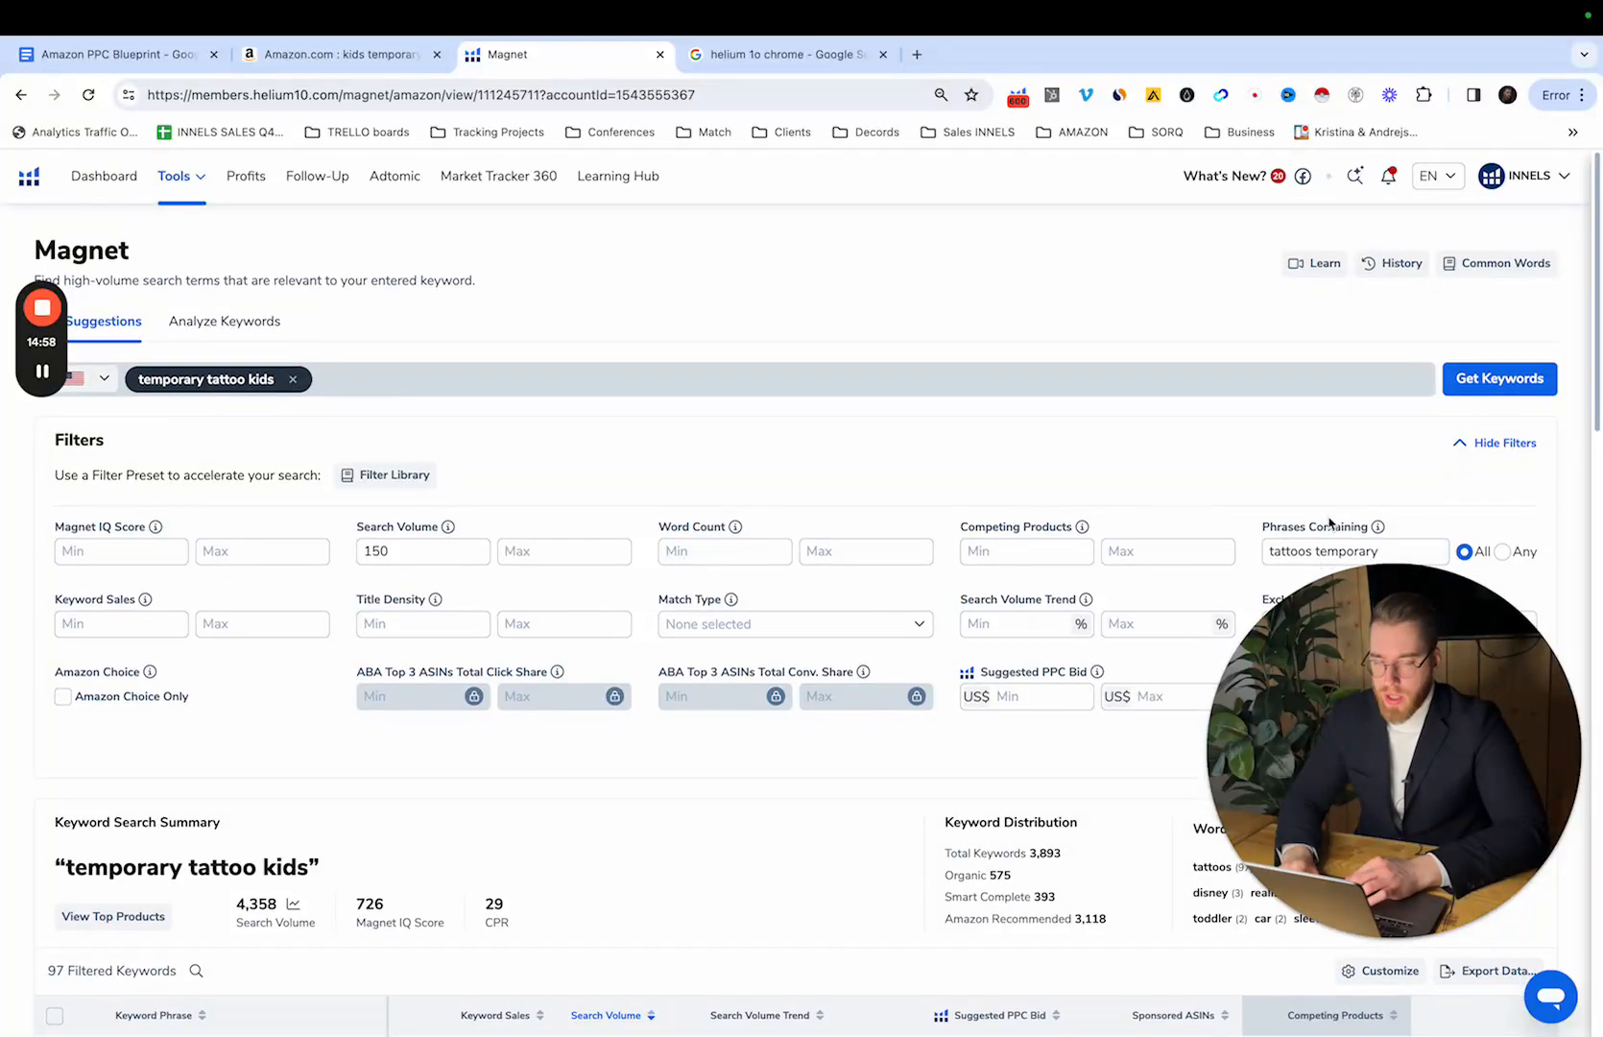
click(1392, 543)
text(kids)
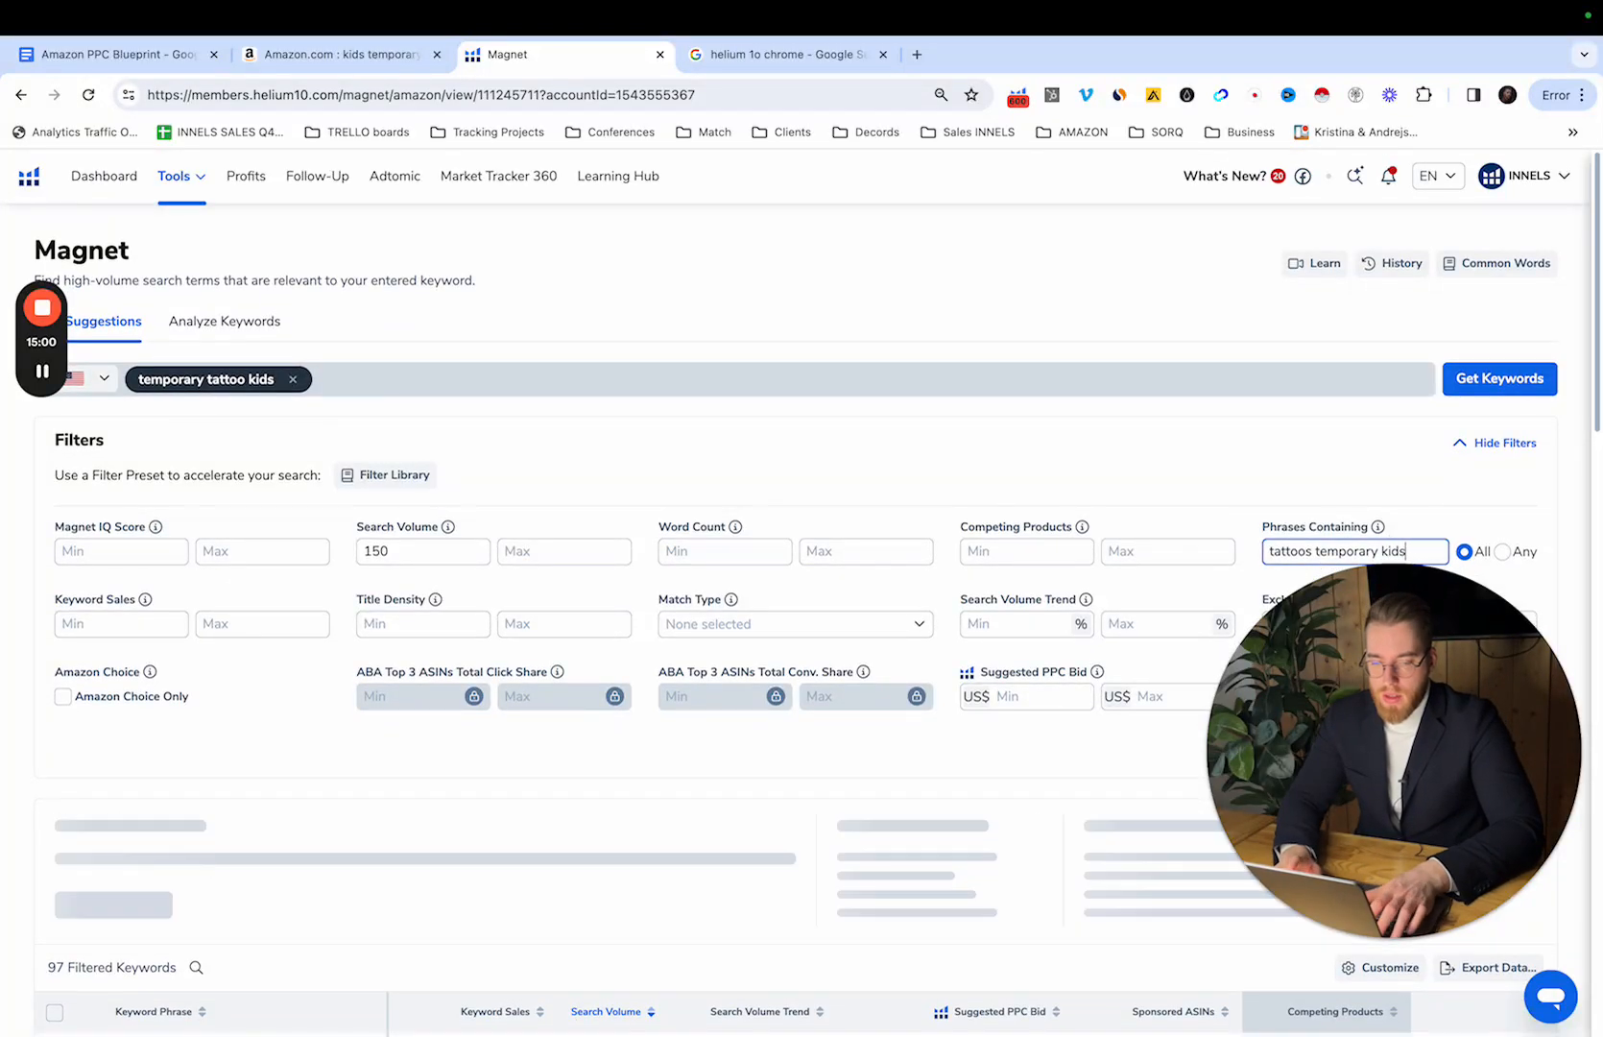
scroll(1245, 582, down, 3)
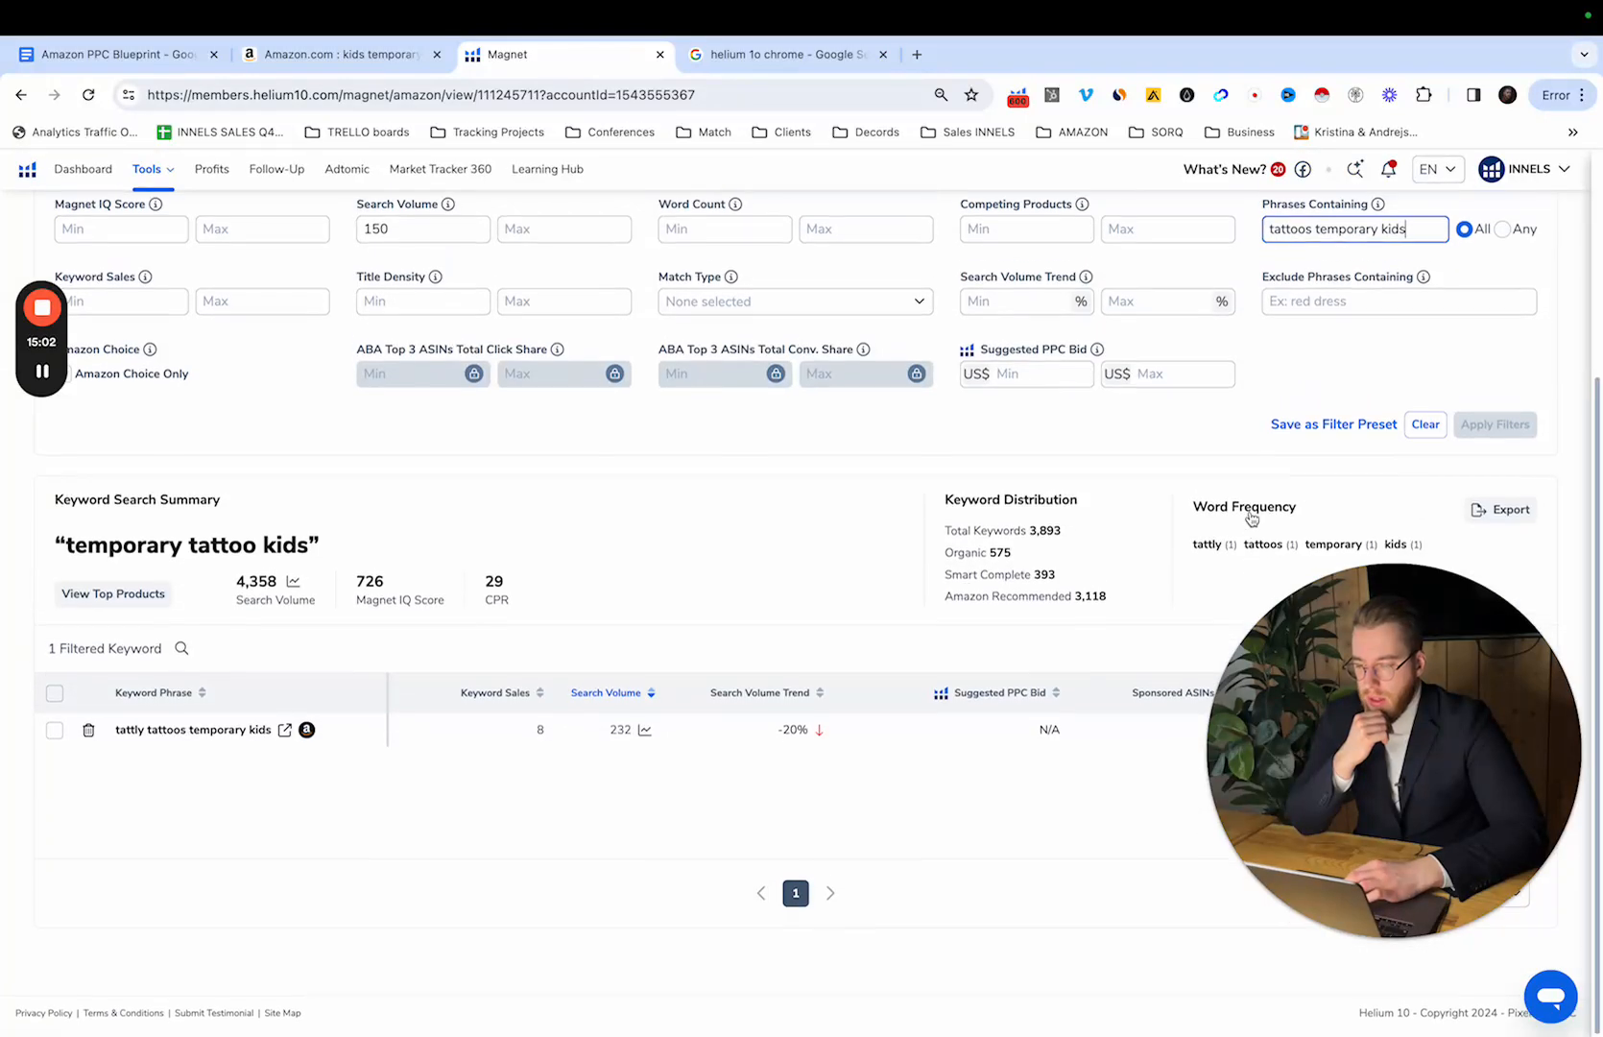
scroll(859, 551, up, 3)
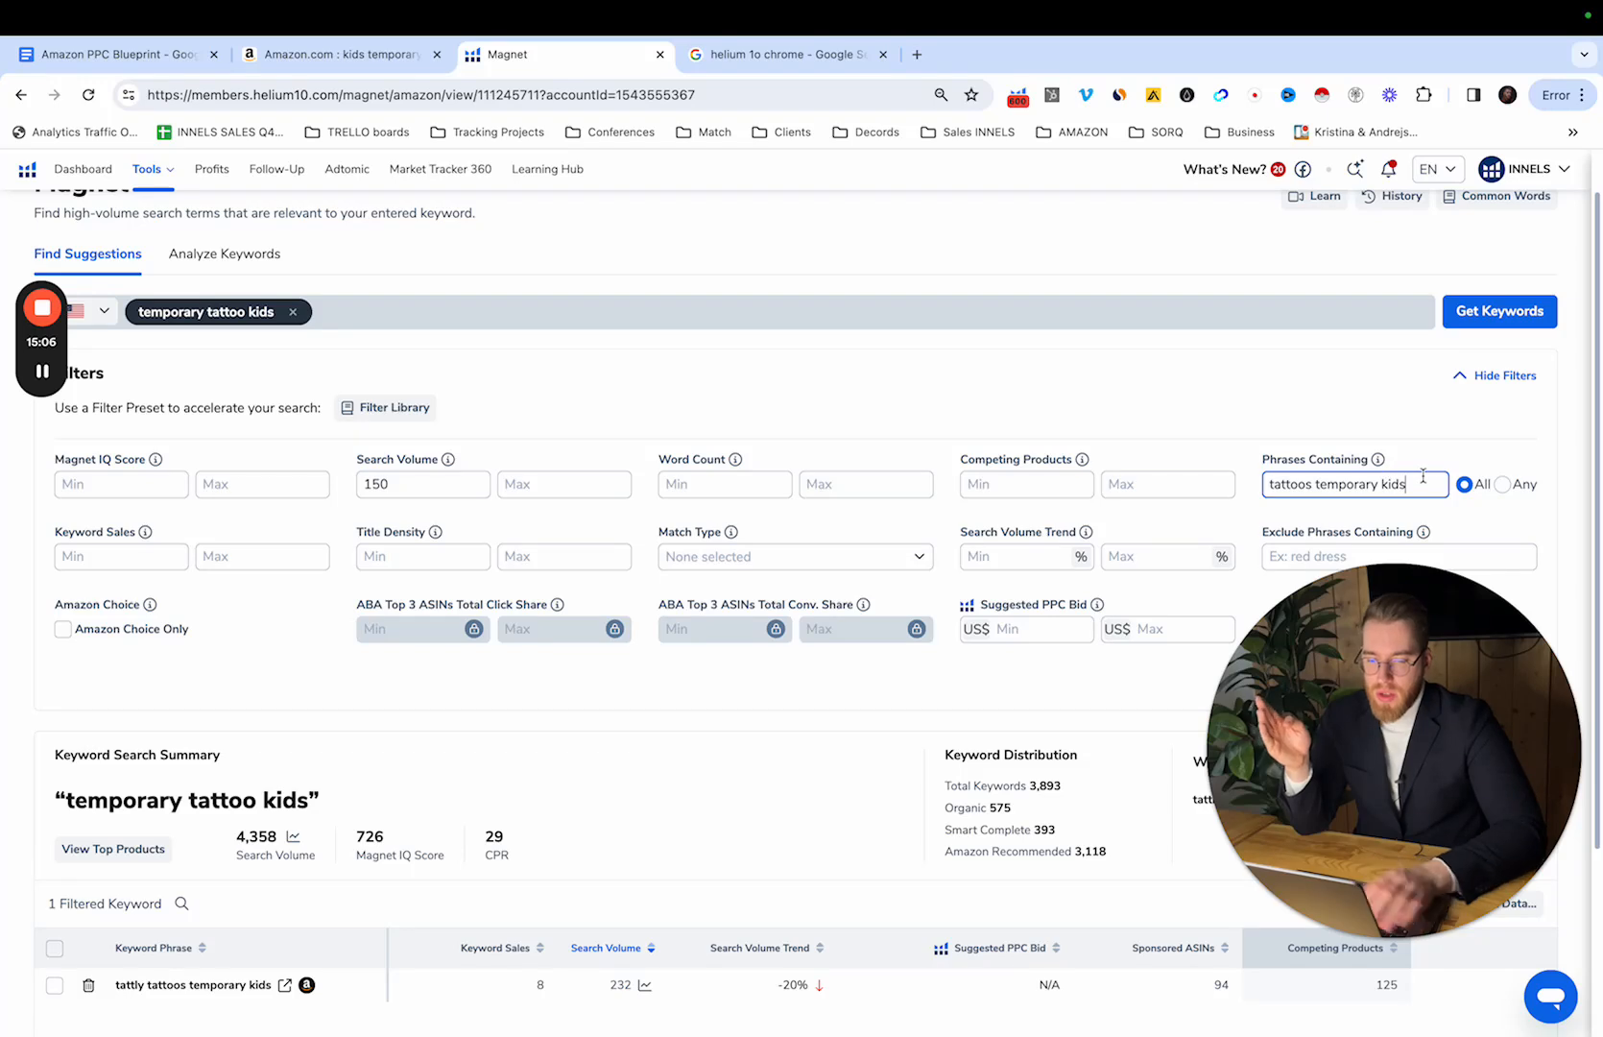
Step: Remove "kids" from the Phrases Containing filter so it reads "tattoos temporary" with no match type selected
key(BackSpace)
key(BackSpace)
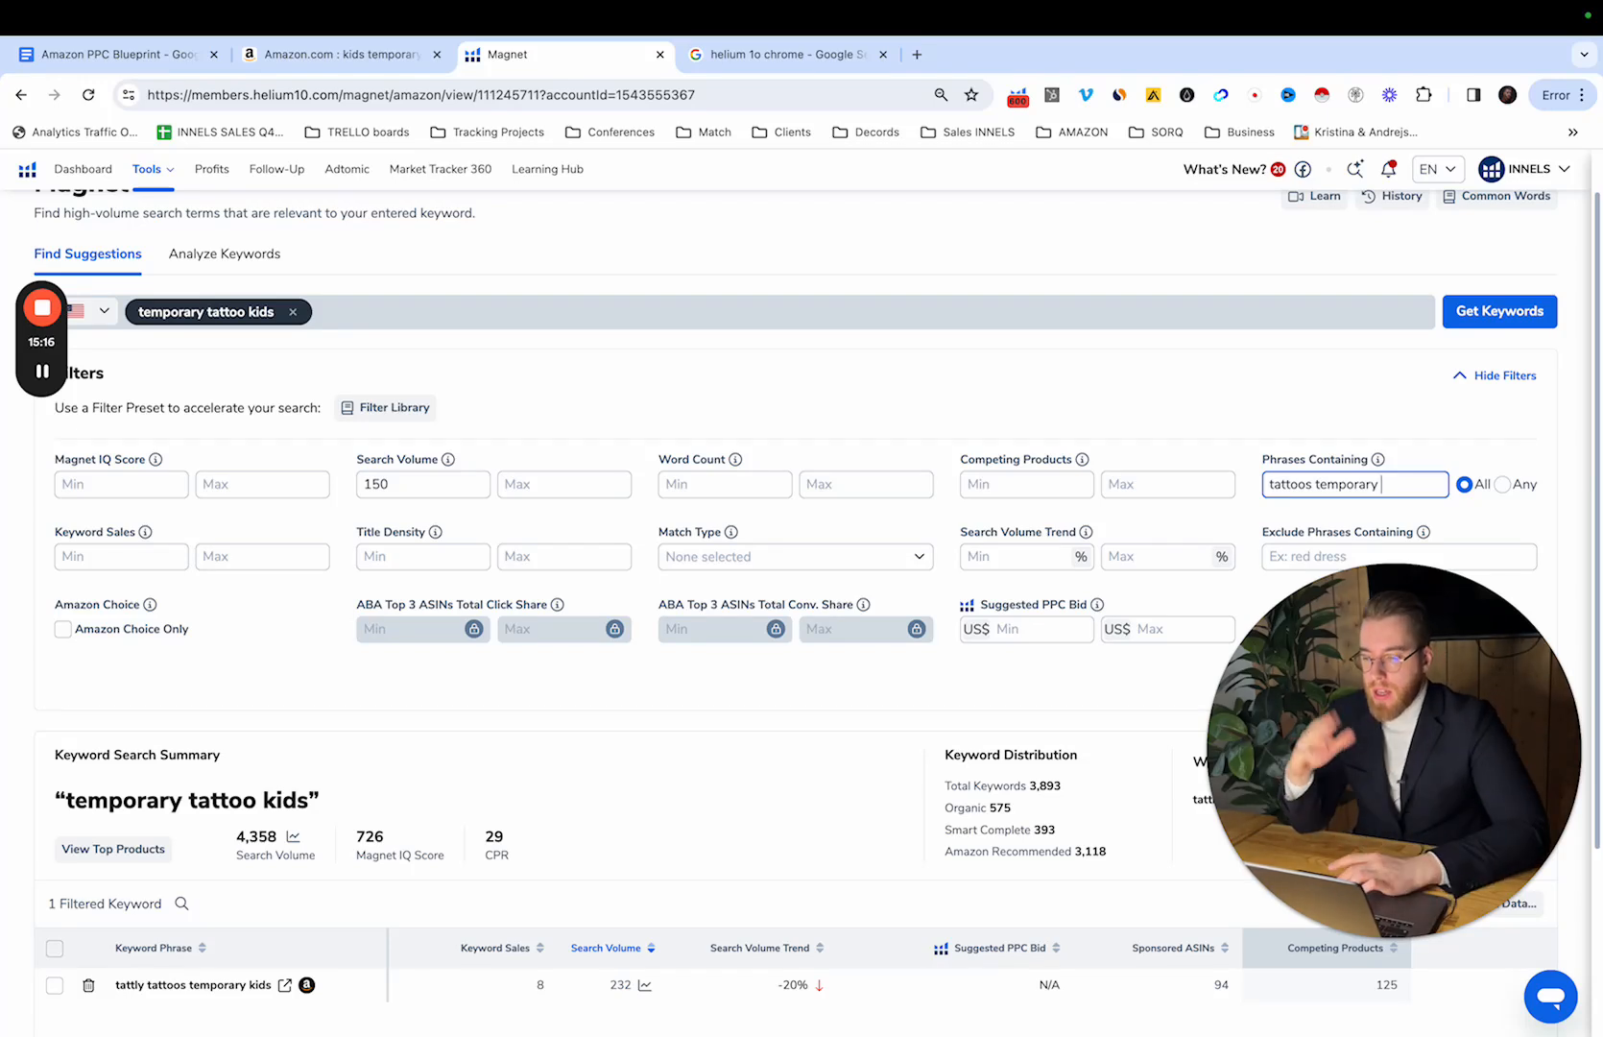
scroll(1036, 552, down, 1)
scroll(1036, 552, down, 1)
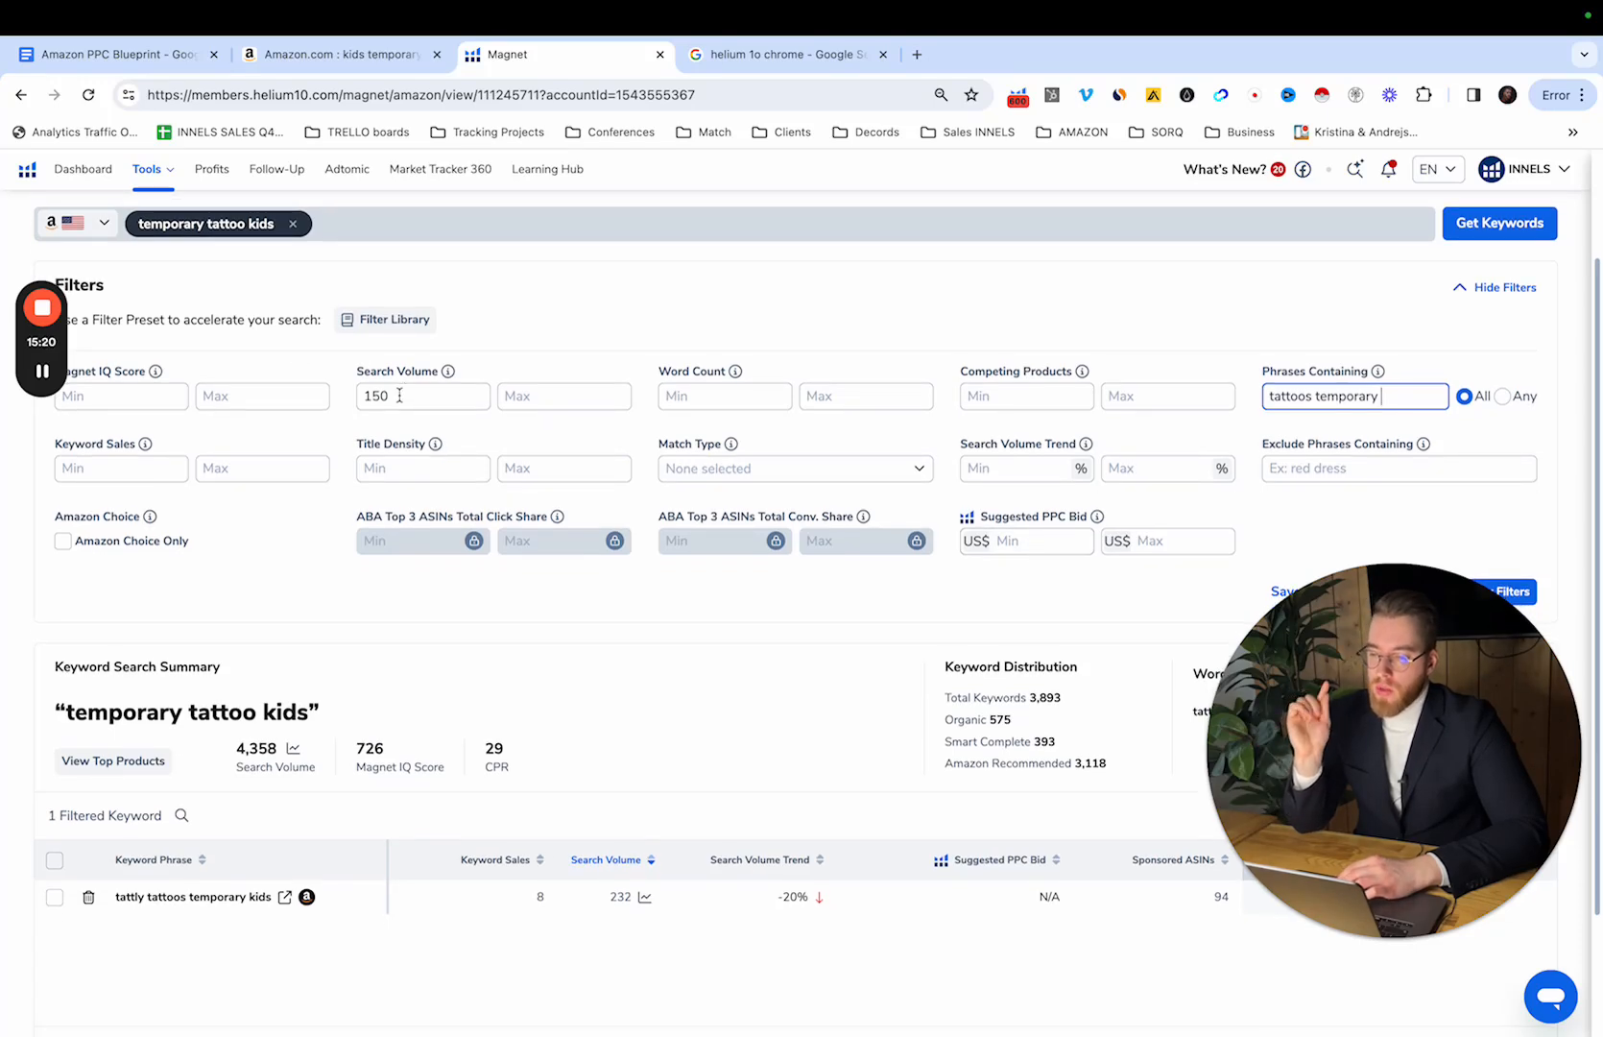
click(734, 471)
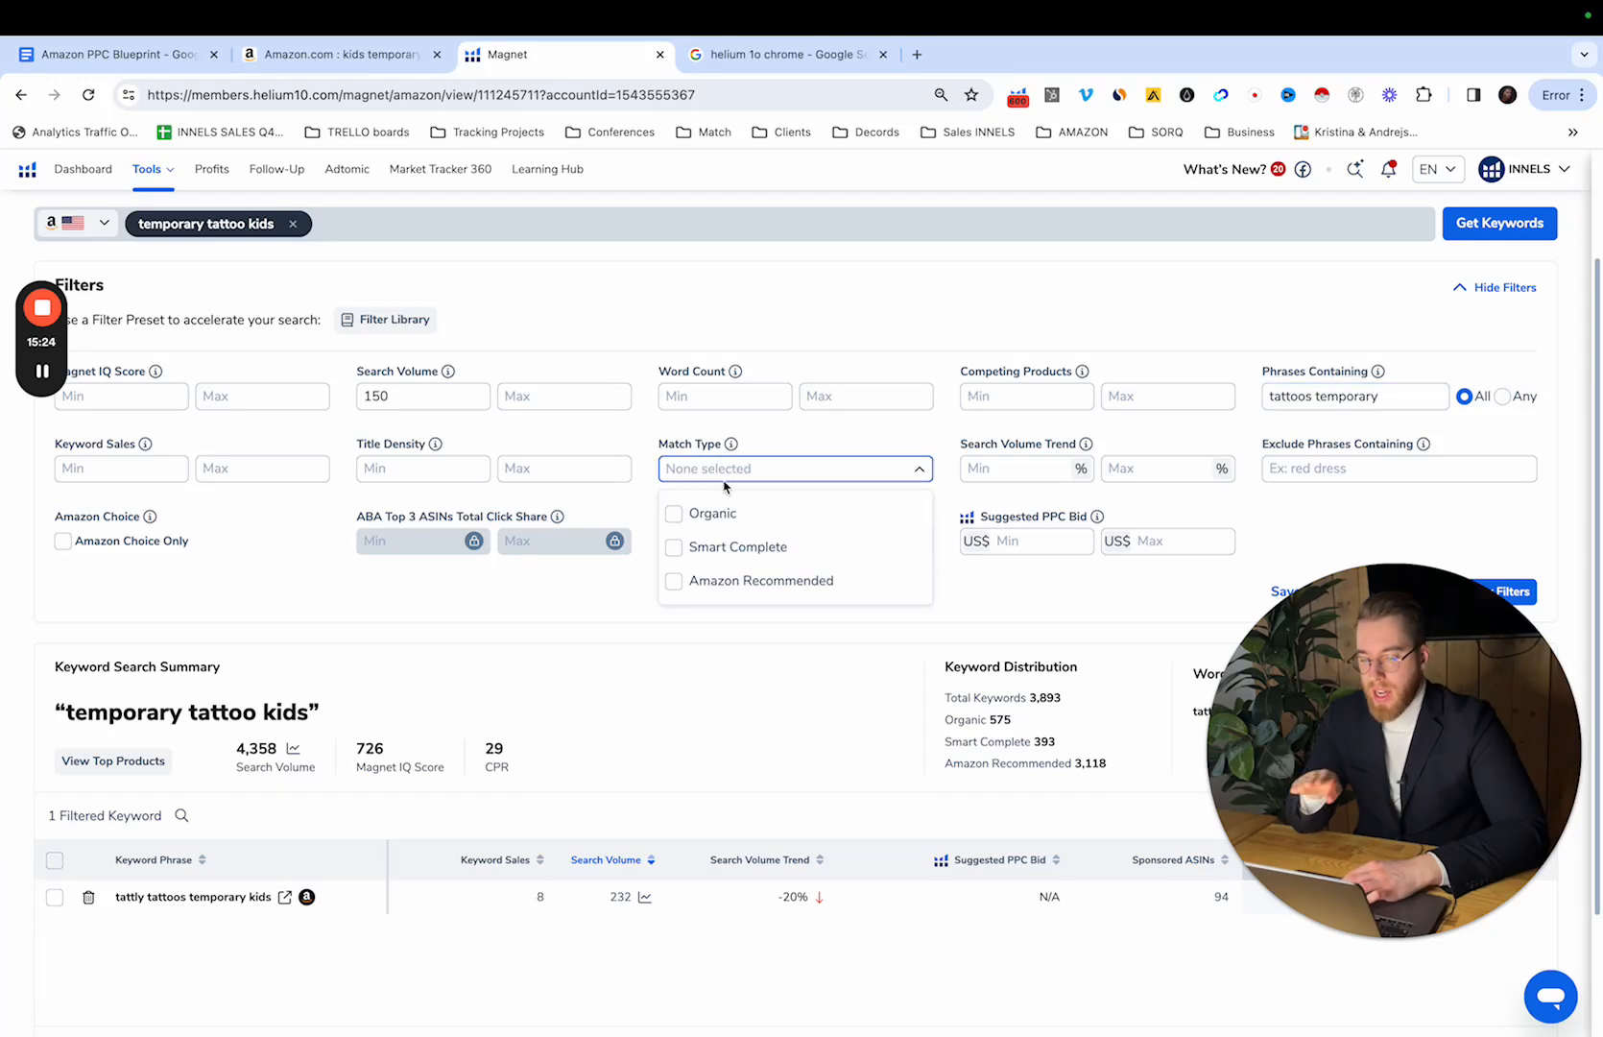
click(1349, 521)
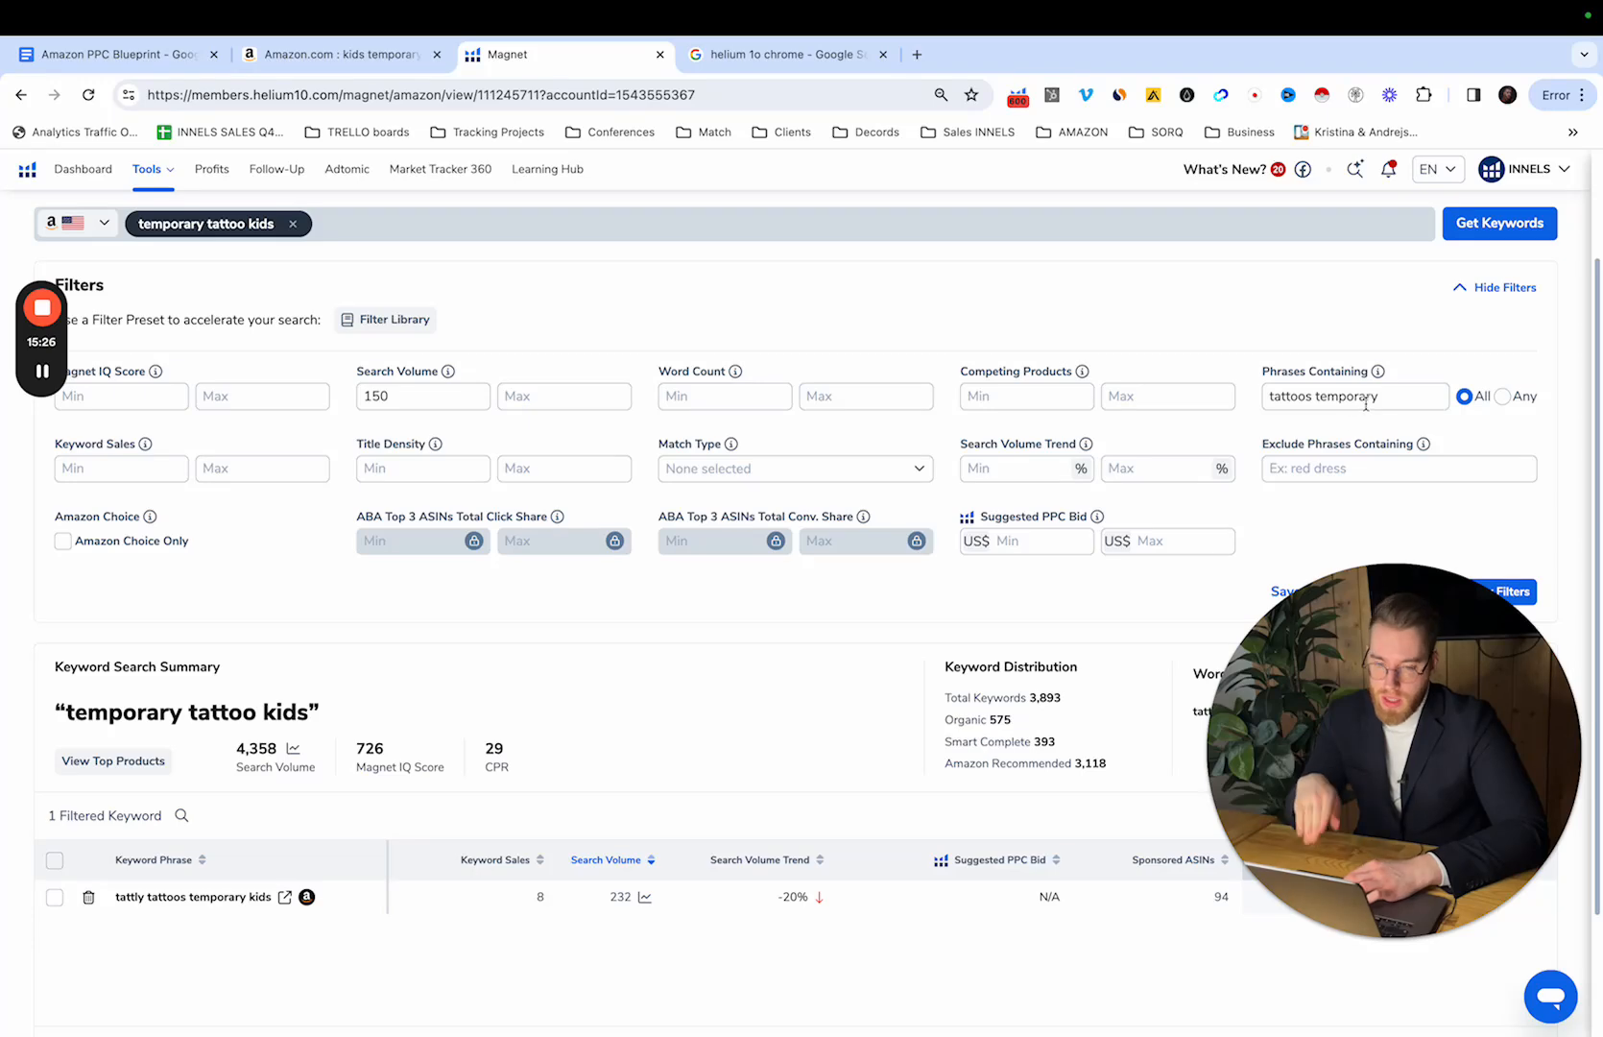
scroll(1365, 404, down, 2)
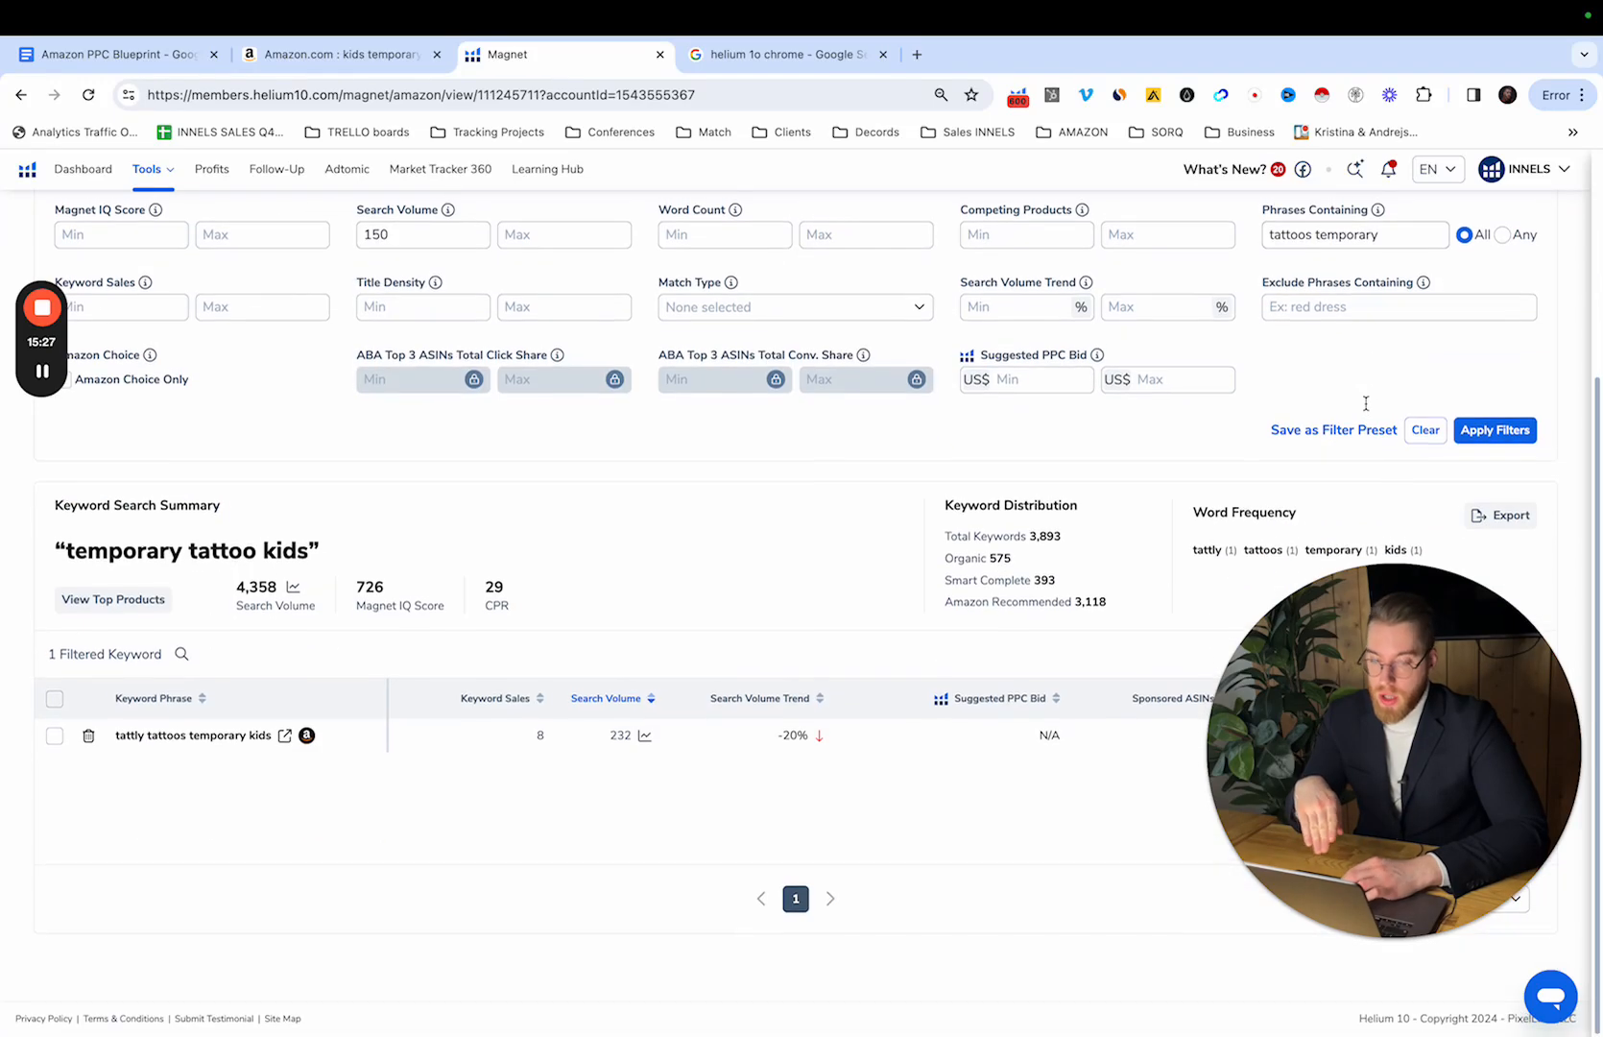
click(1467, 433)
scroll(364, 595, down, 2)
scroll(364, 595, down, 2)
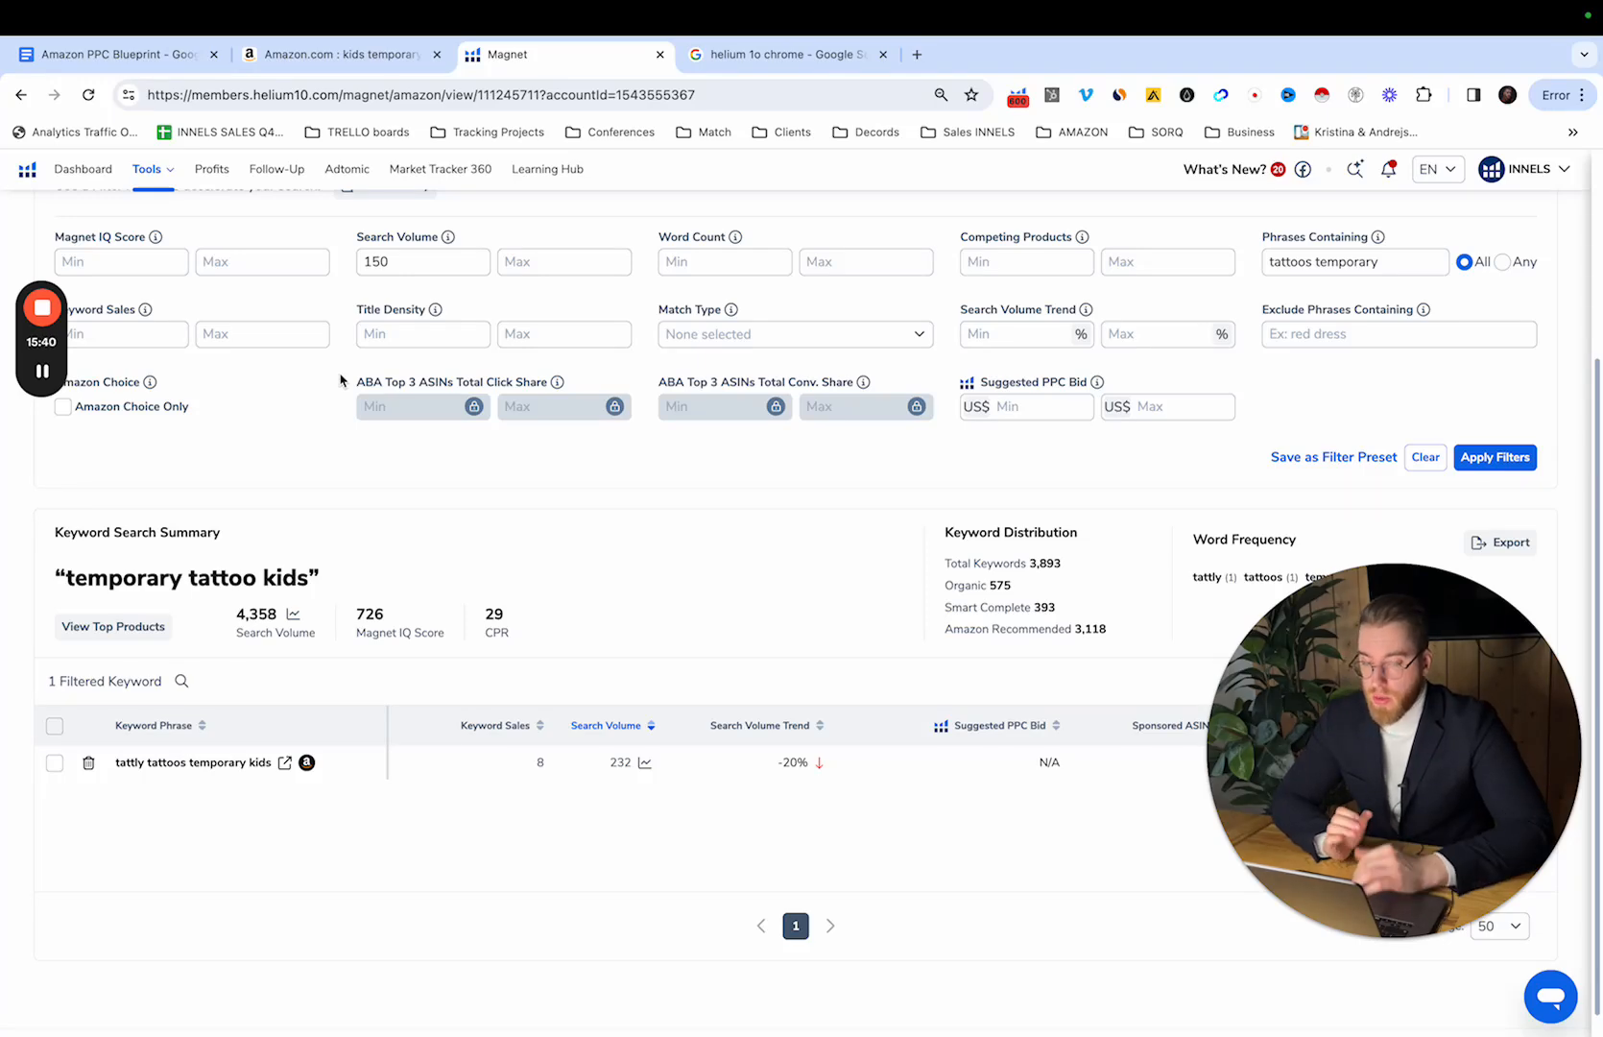
Step: Switch to the Amazon Xray results, expand the variations of the Partywind 380 Styles product, and examine them along with the other listed products
click(42, 371)
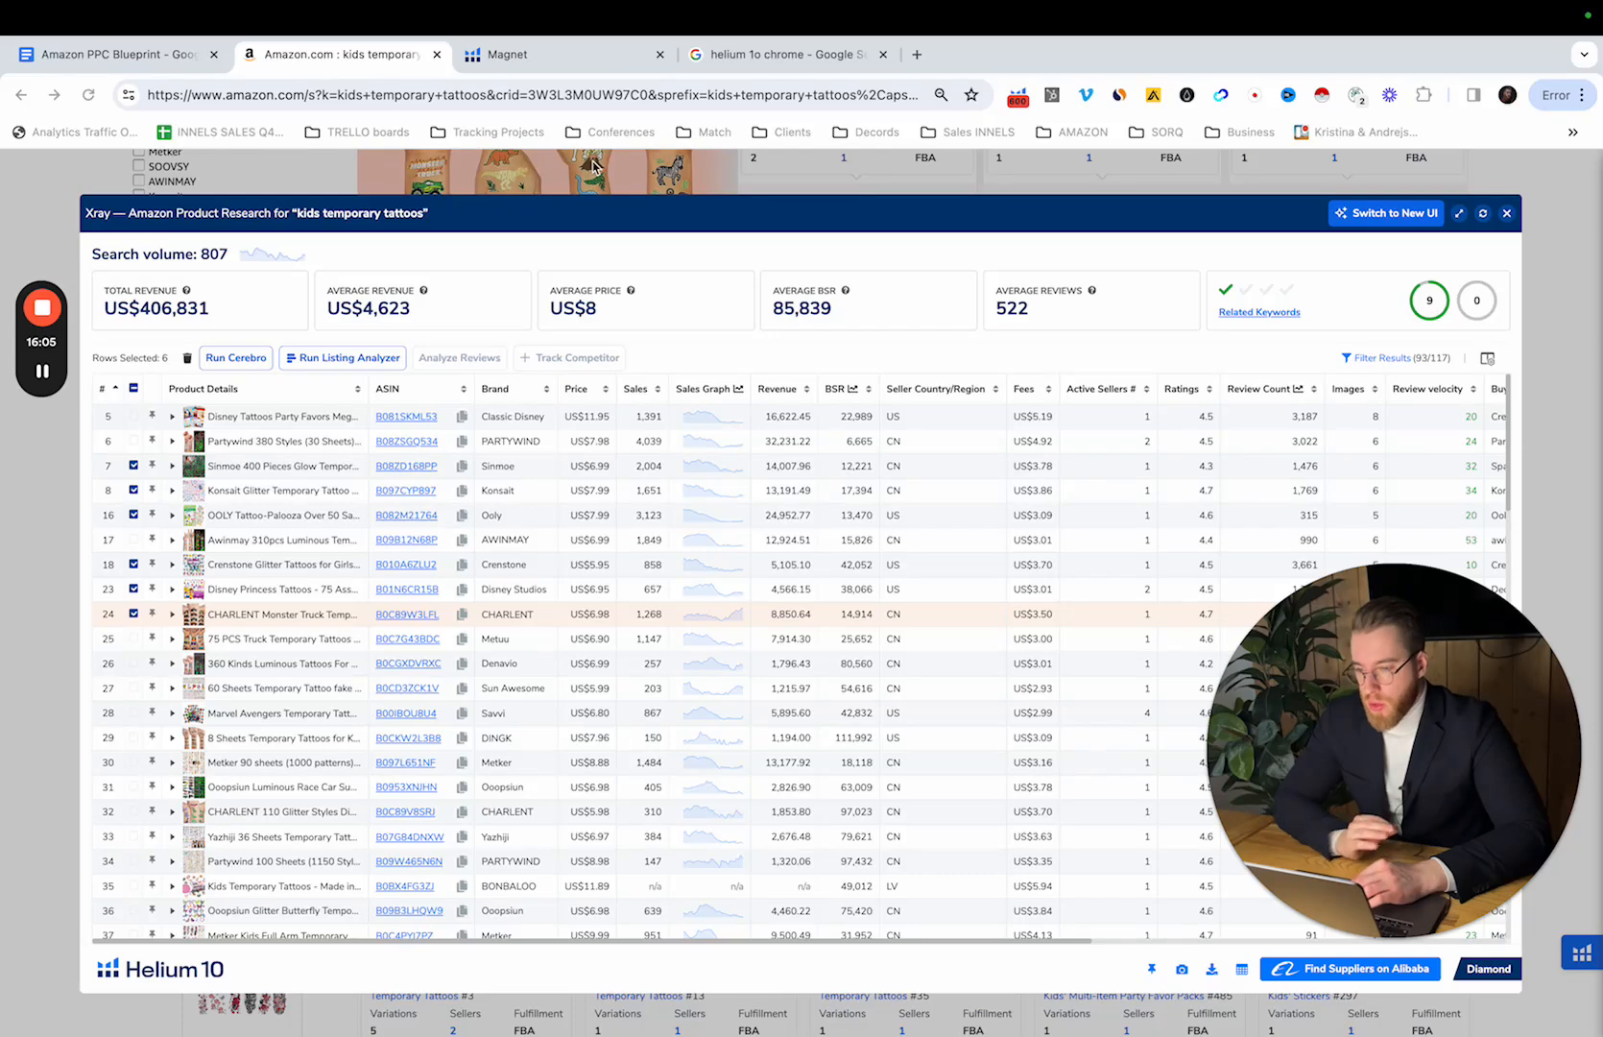
scroll(520, 306, up, 10)
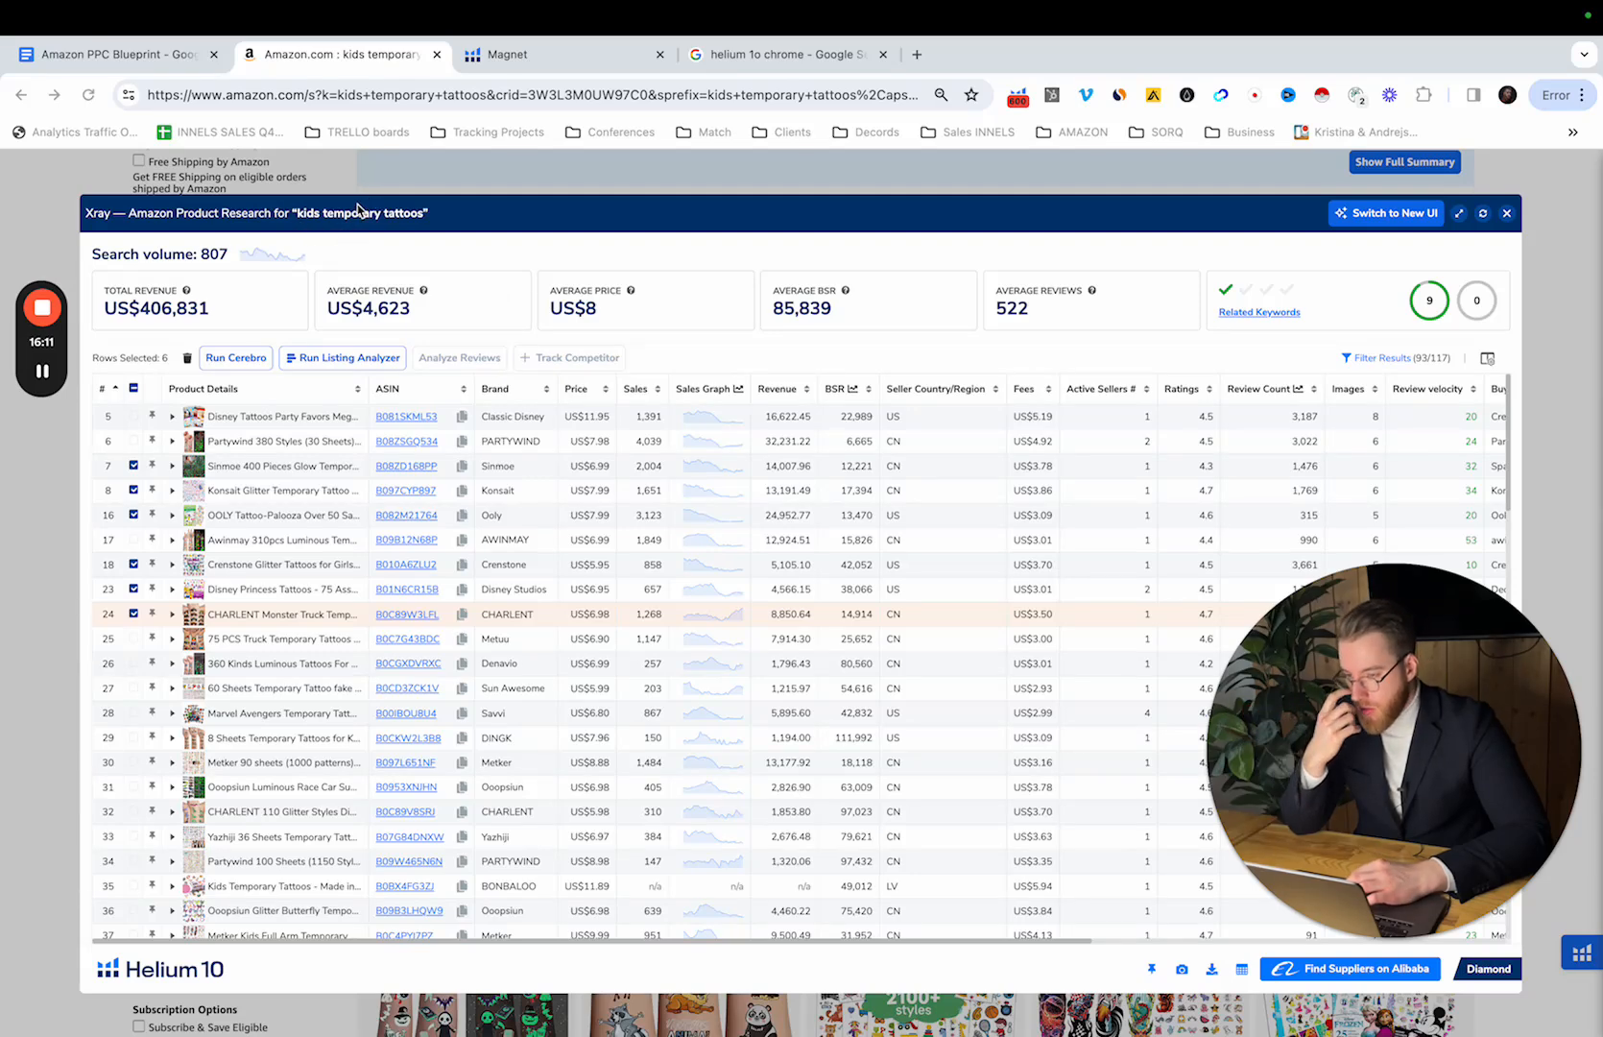
scroll(326, 399, up, 1)
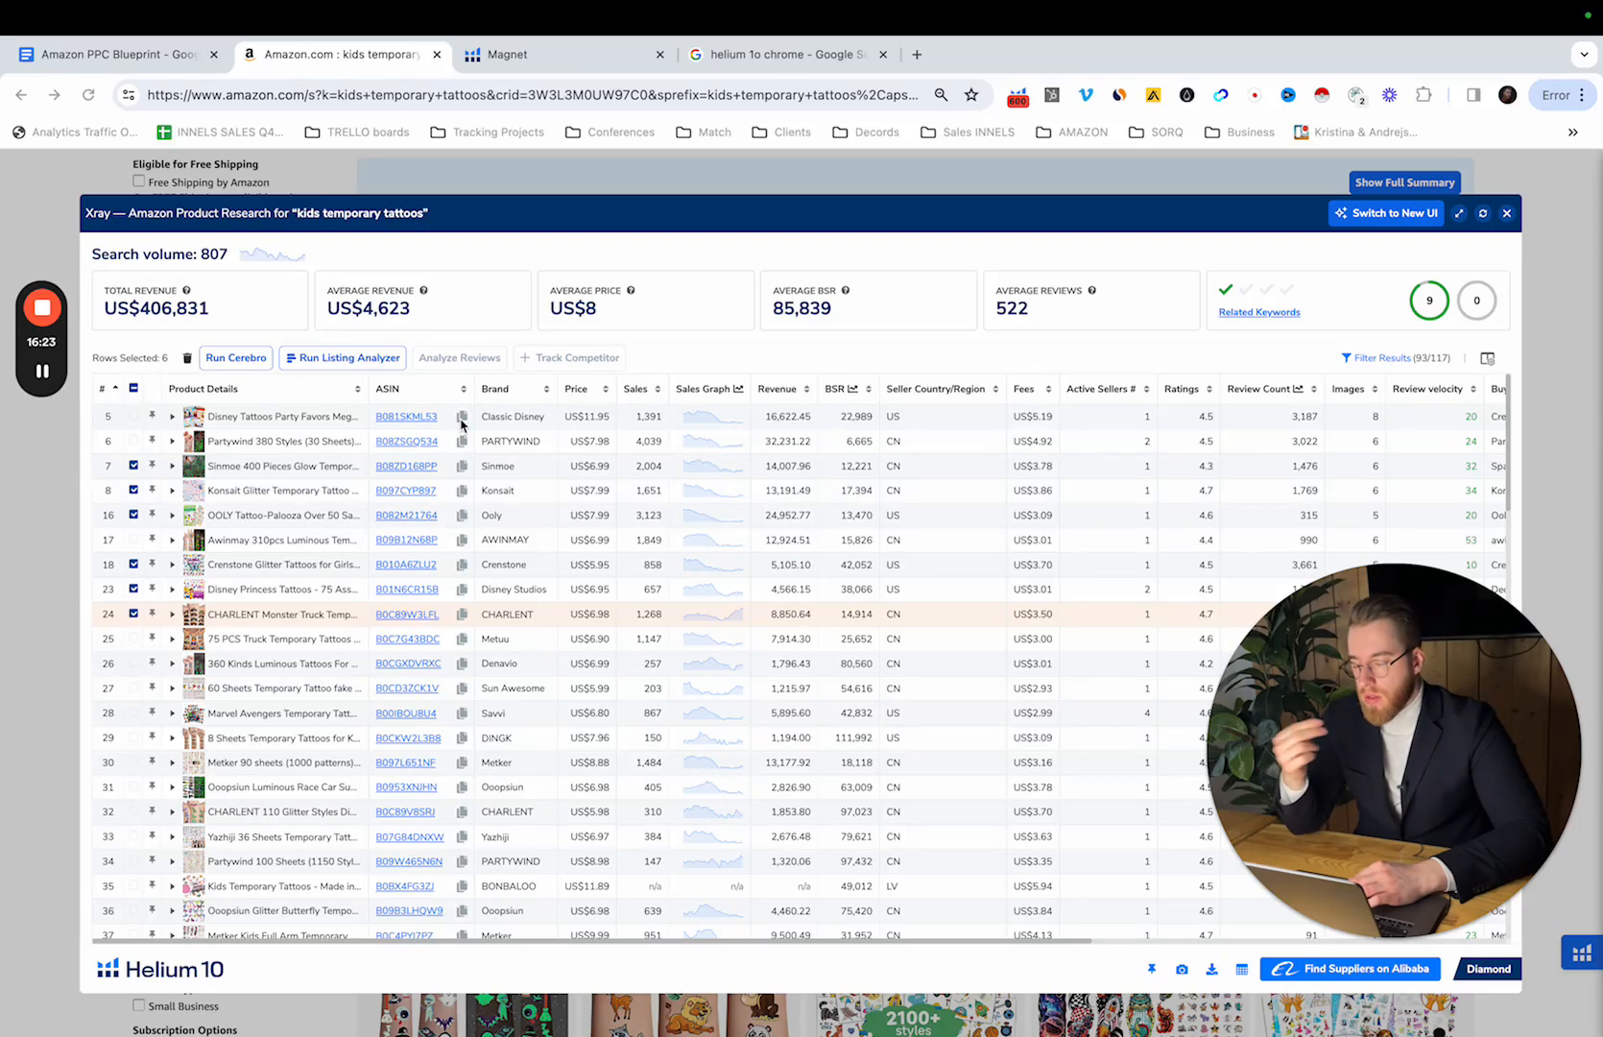
click(172, 442)
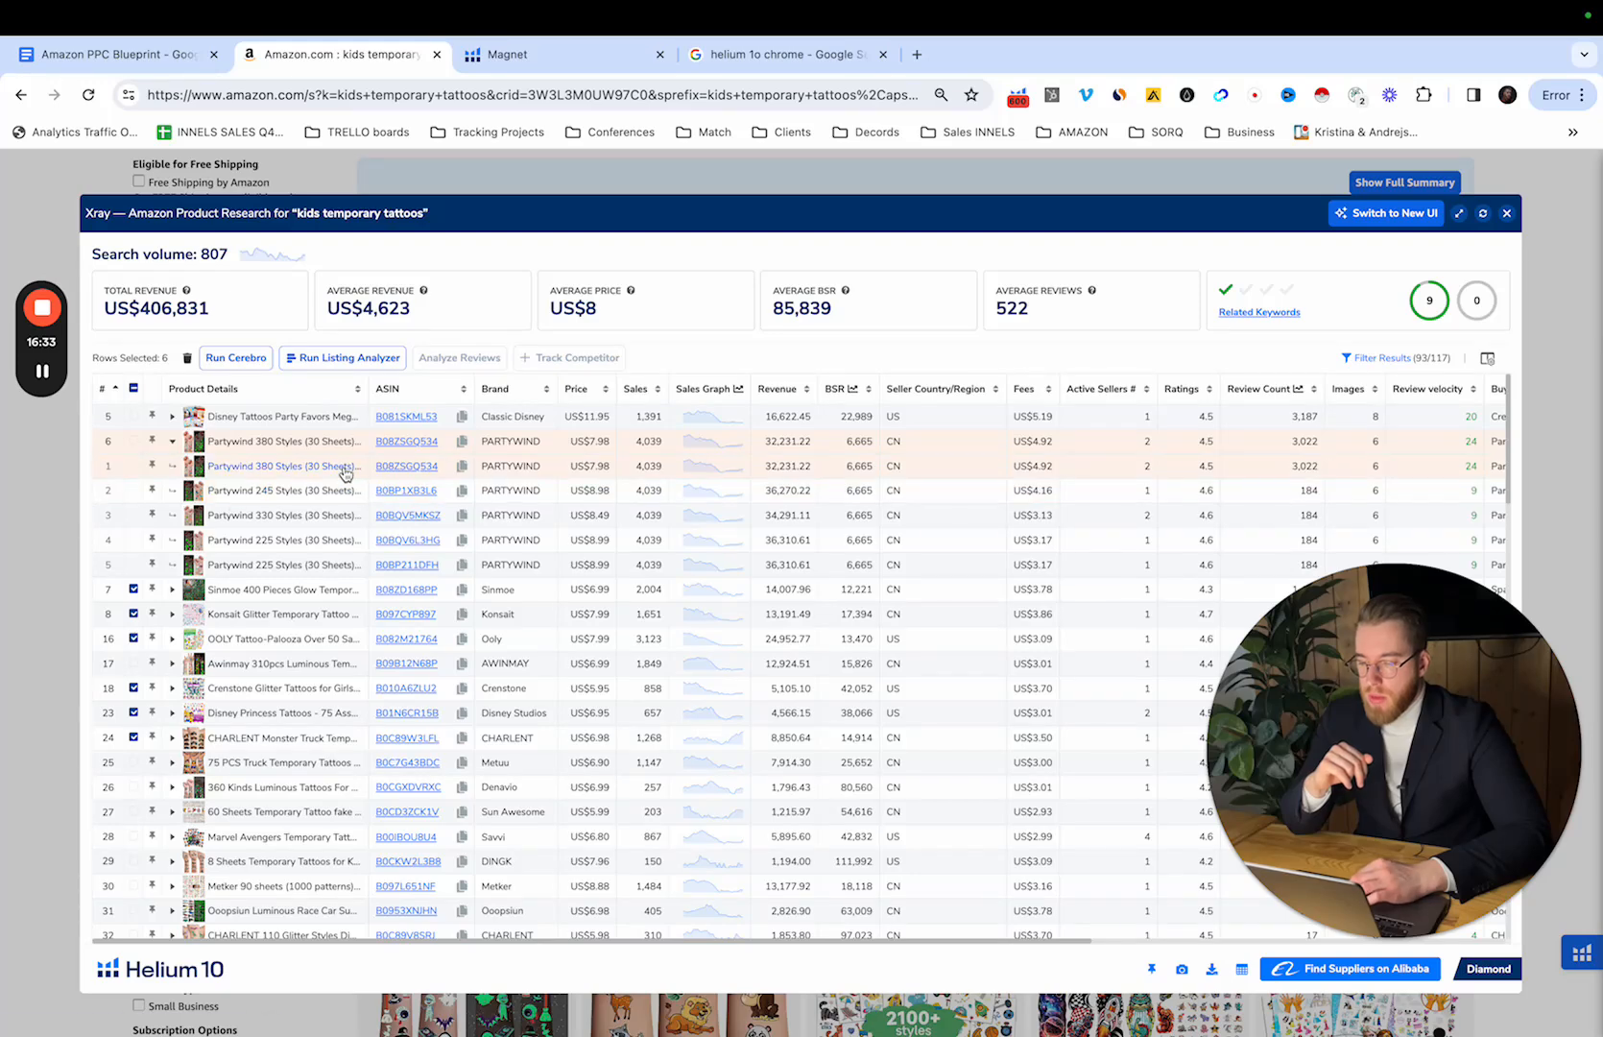
scroll(344, 468, up, 5)
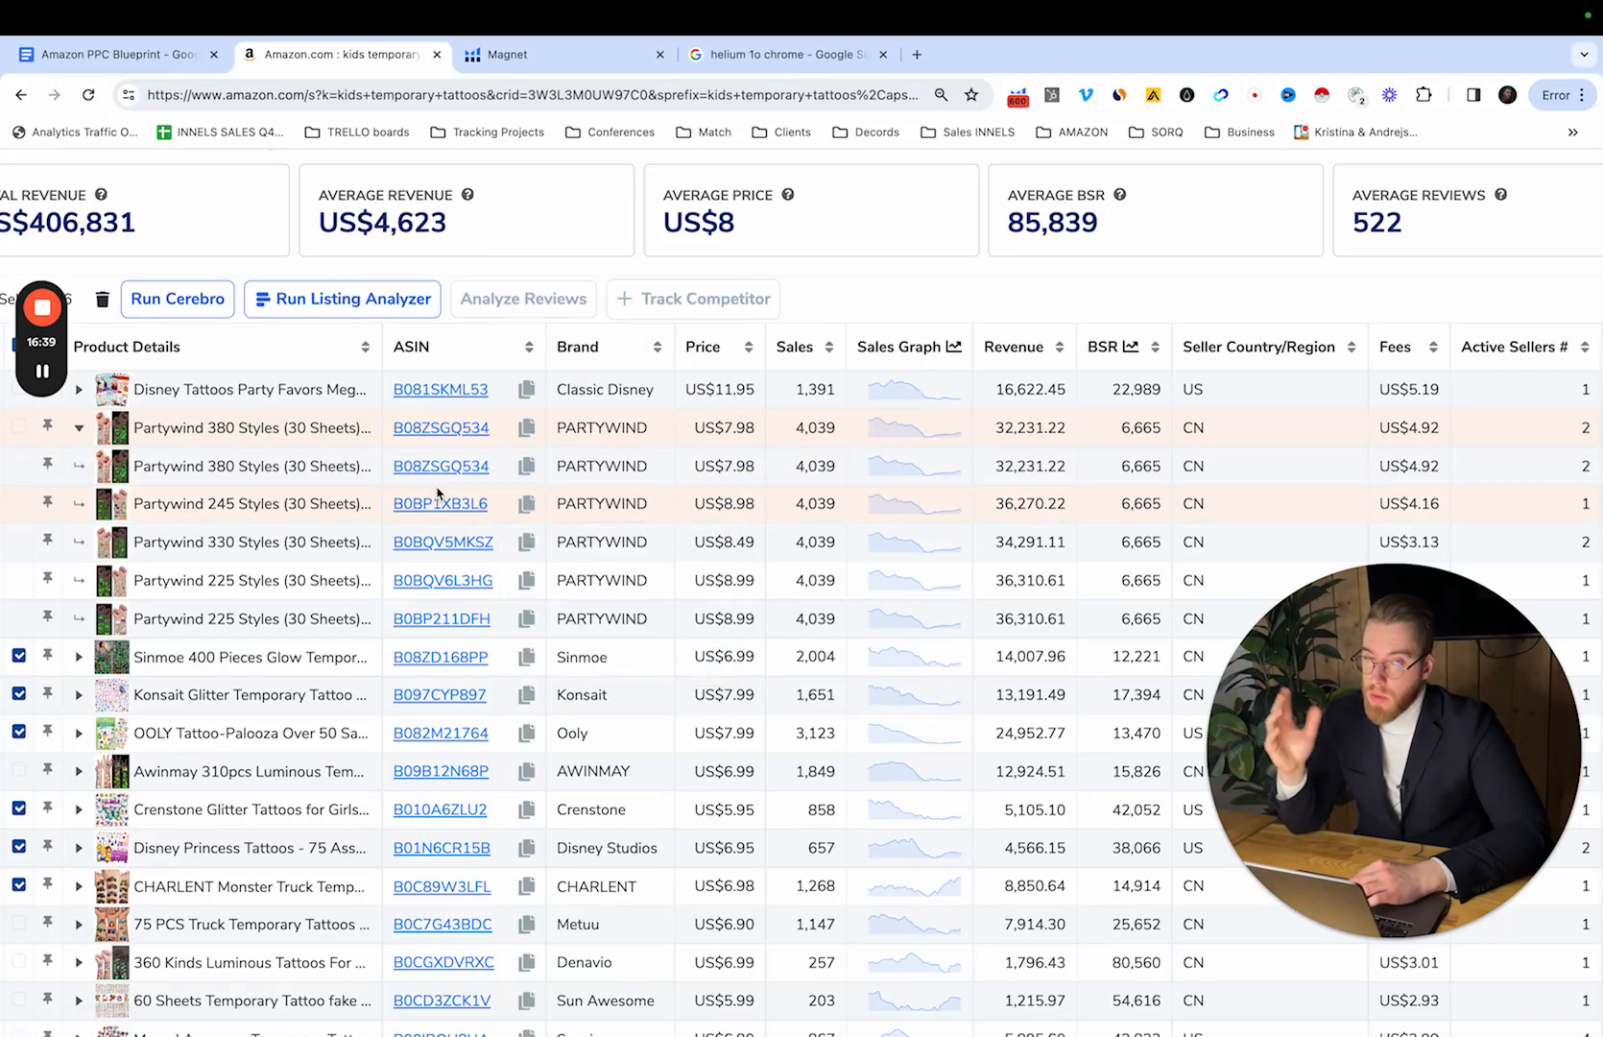
mouse_move(428, 478)
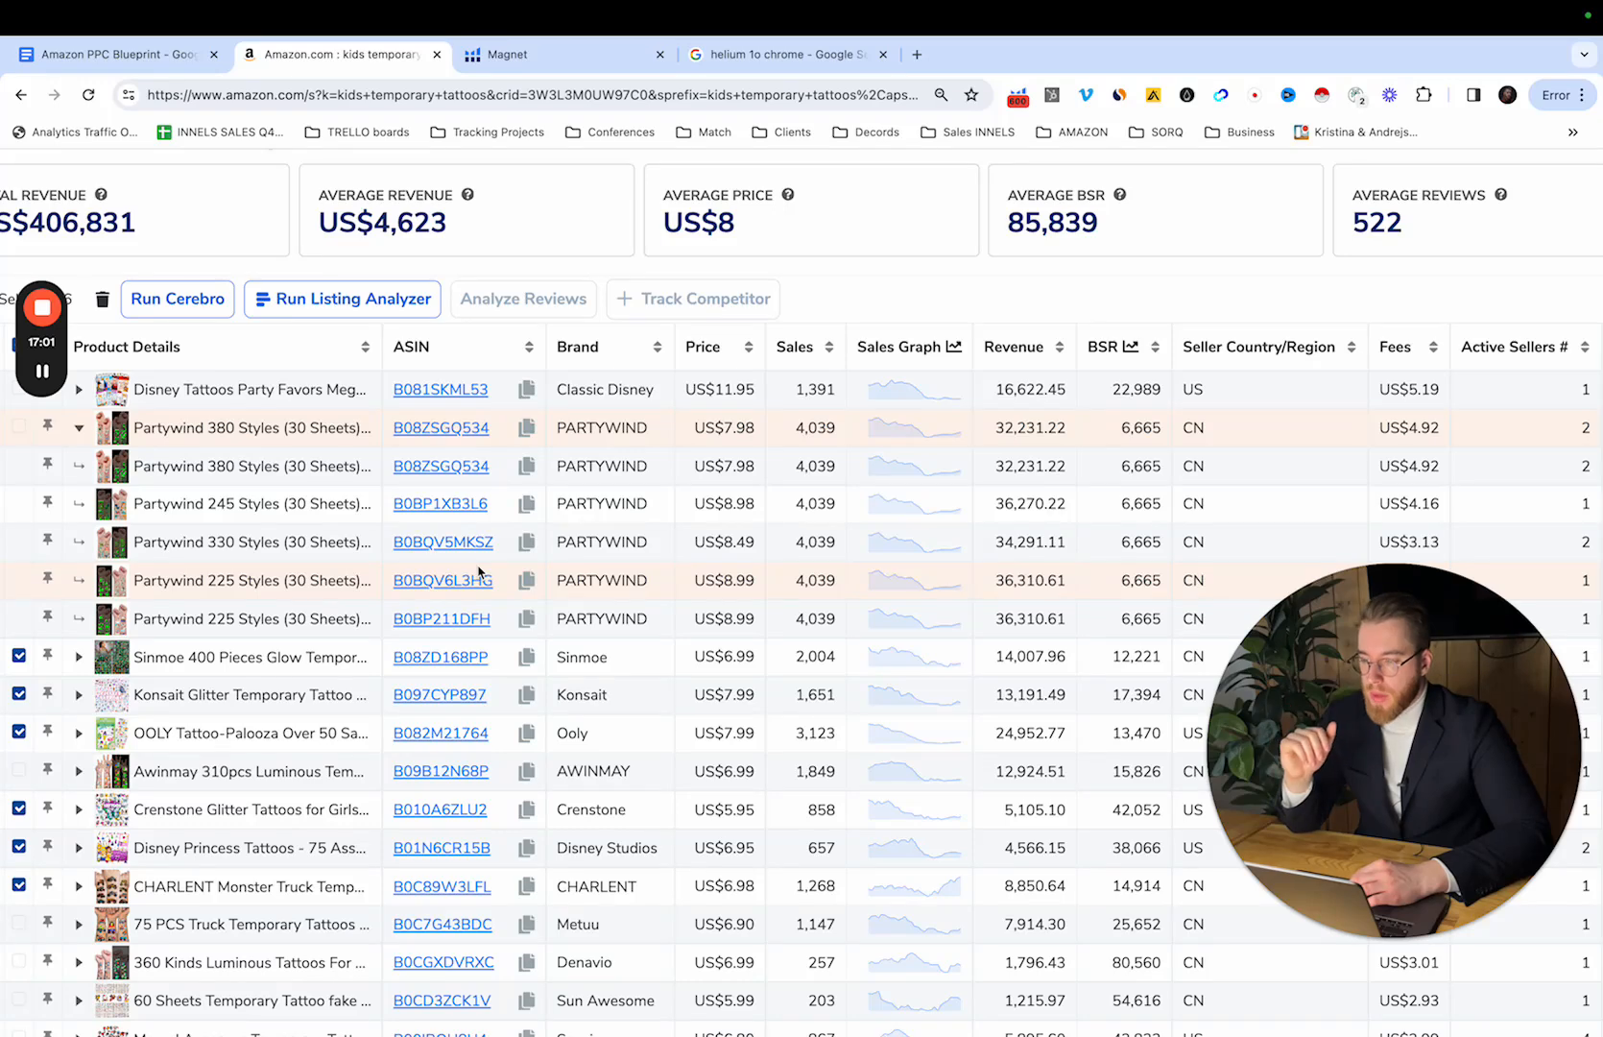
scroll(478, 572, left, 2)
scroll(451, 615, down, 3)
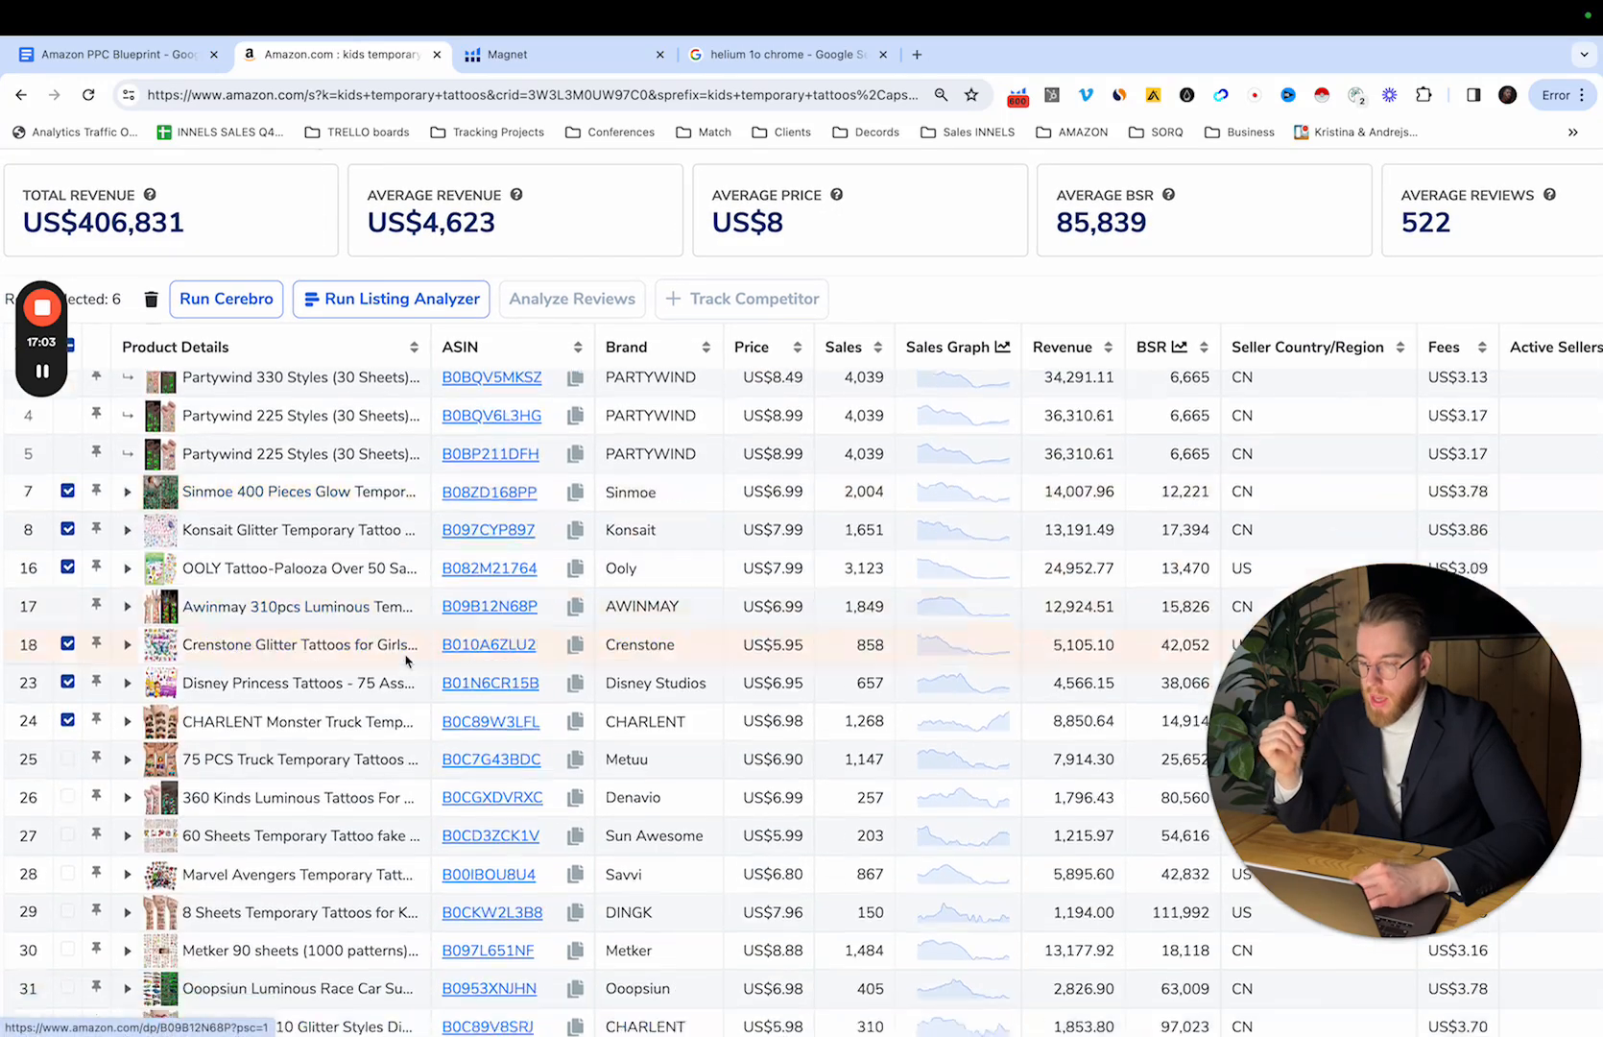
mouse_move(405, 657)
scroll(537, 595, down, 3)
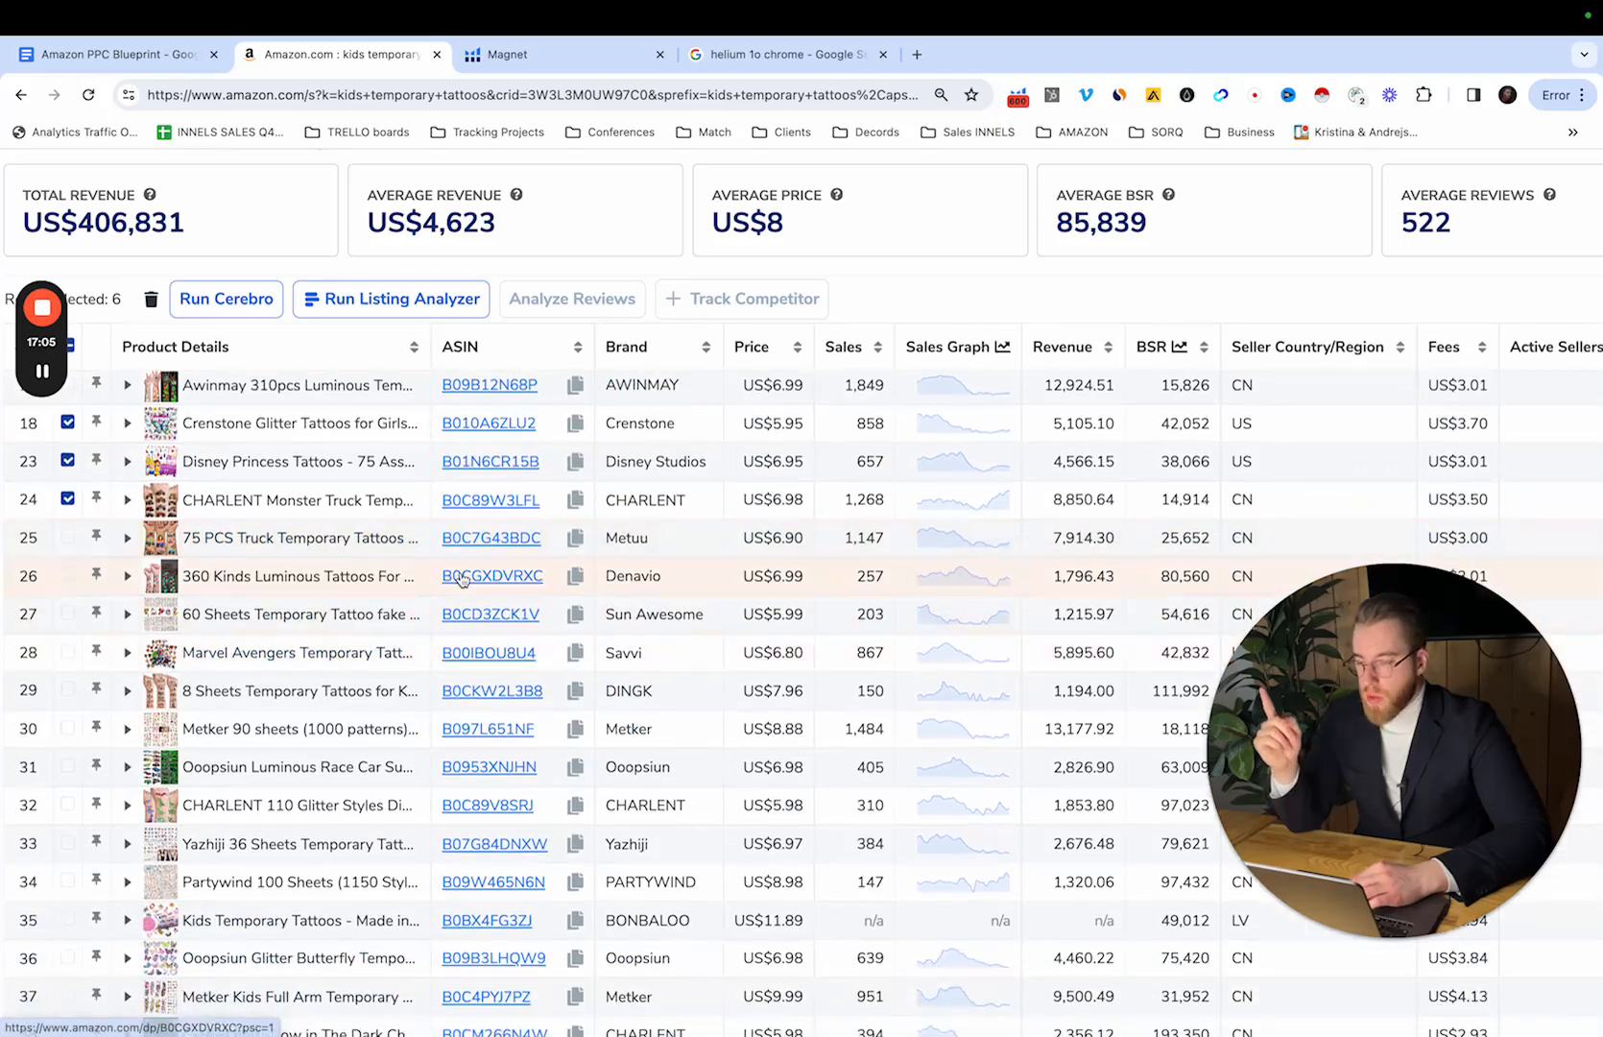
Step: Examine the sales, revenue, ratings, and review counts of the Partywind variations and other competitor products in the Xray table
scroll(691, 555, up, 10)
scroll(959, 403, right, 1)
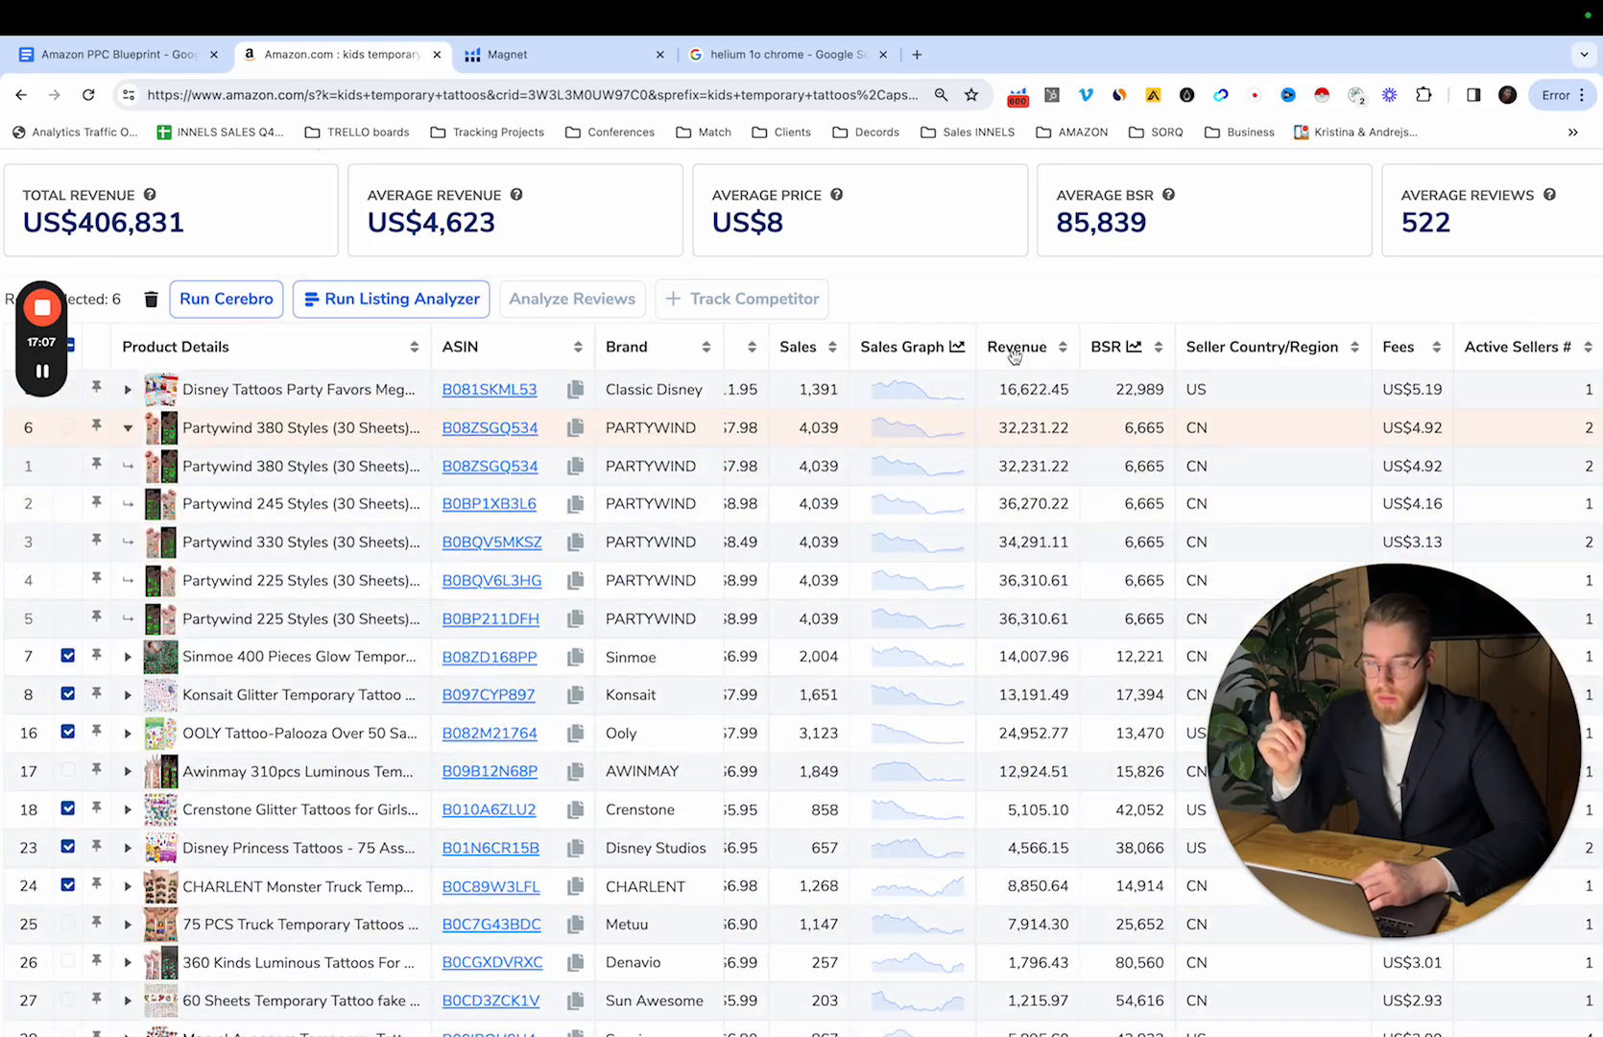
scroll(382, 672, down, 6)
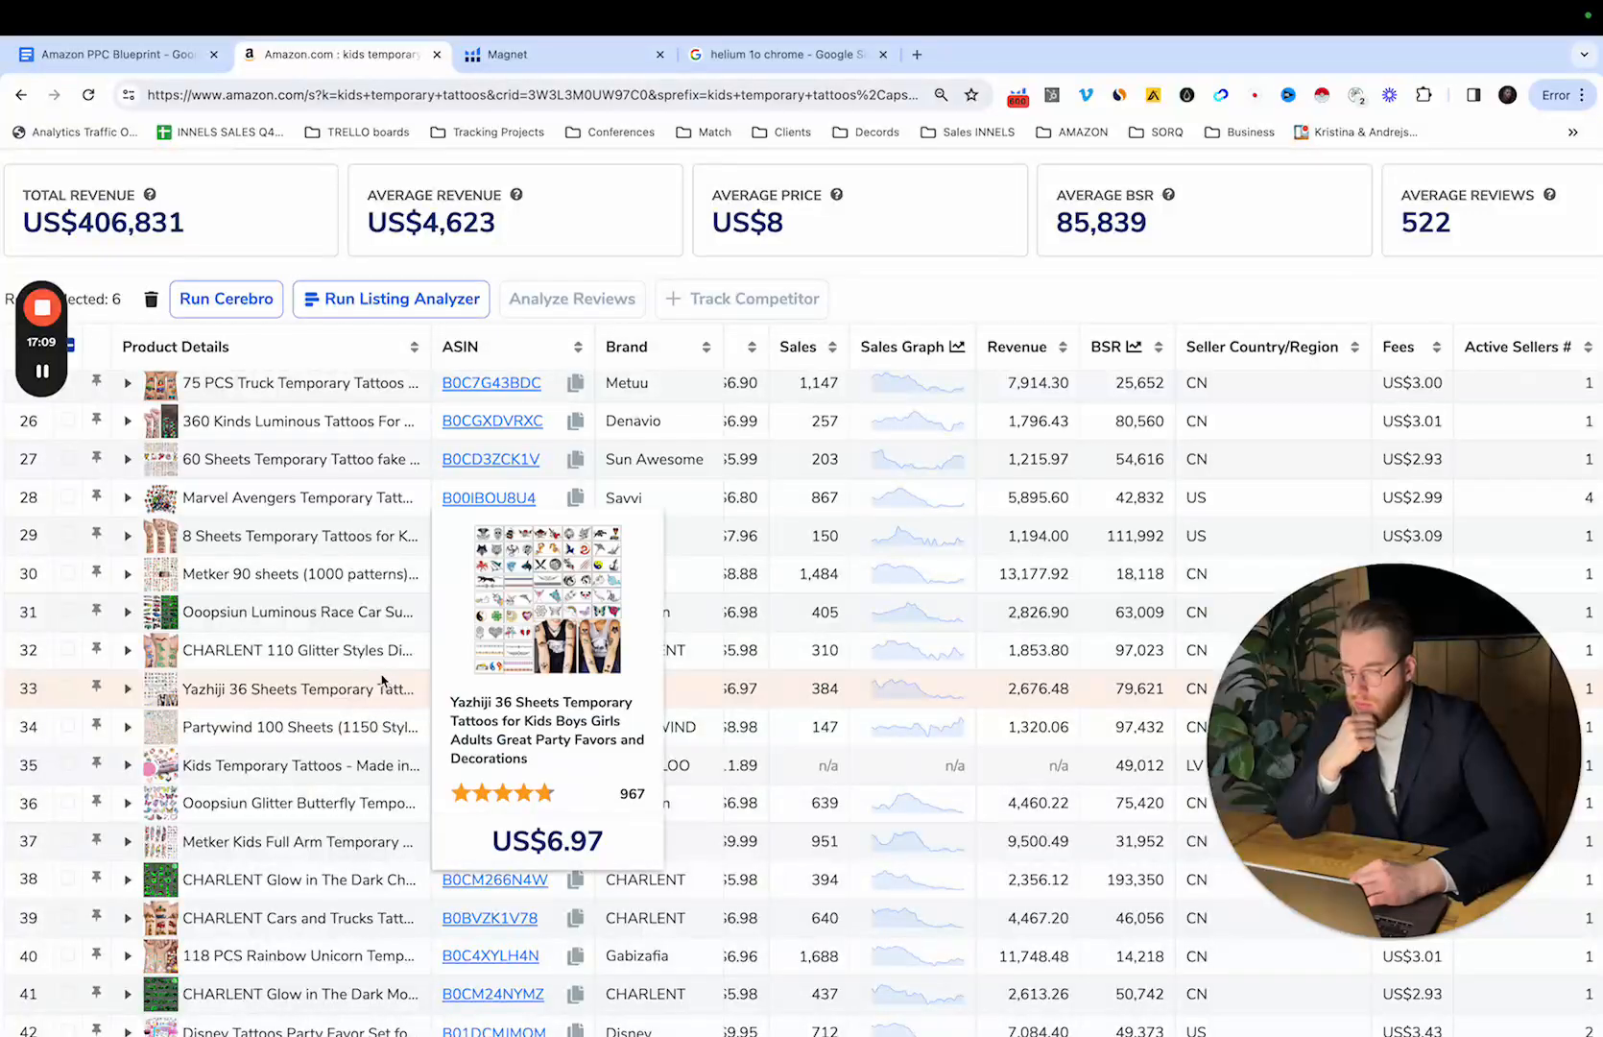
scroll(288, 689, down, 1)
scroll(290, 691, up, 7)
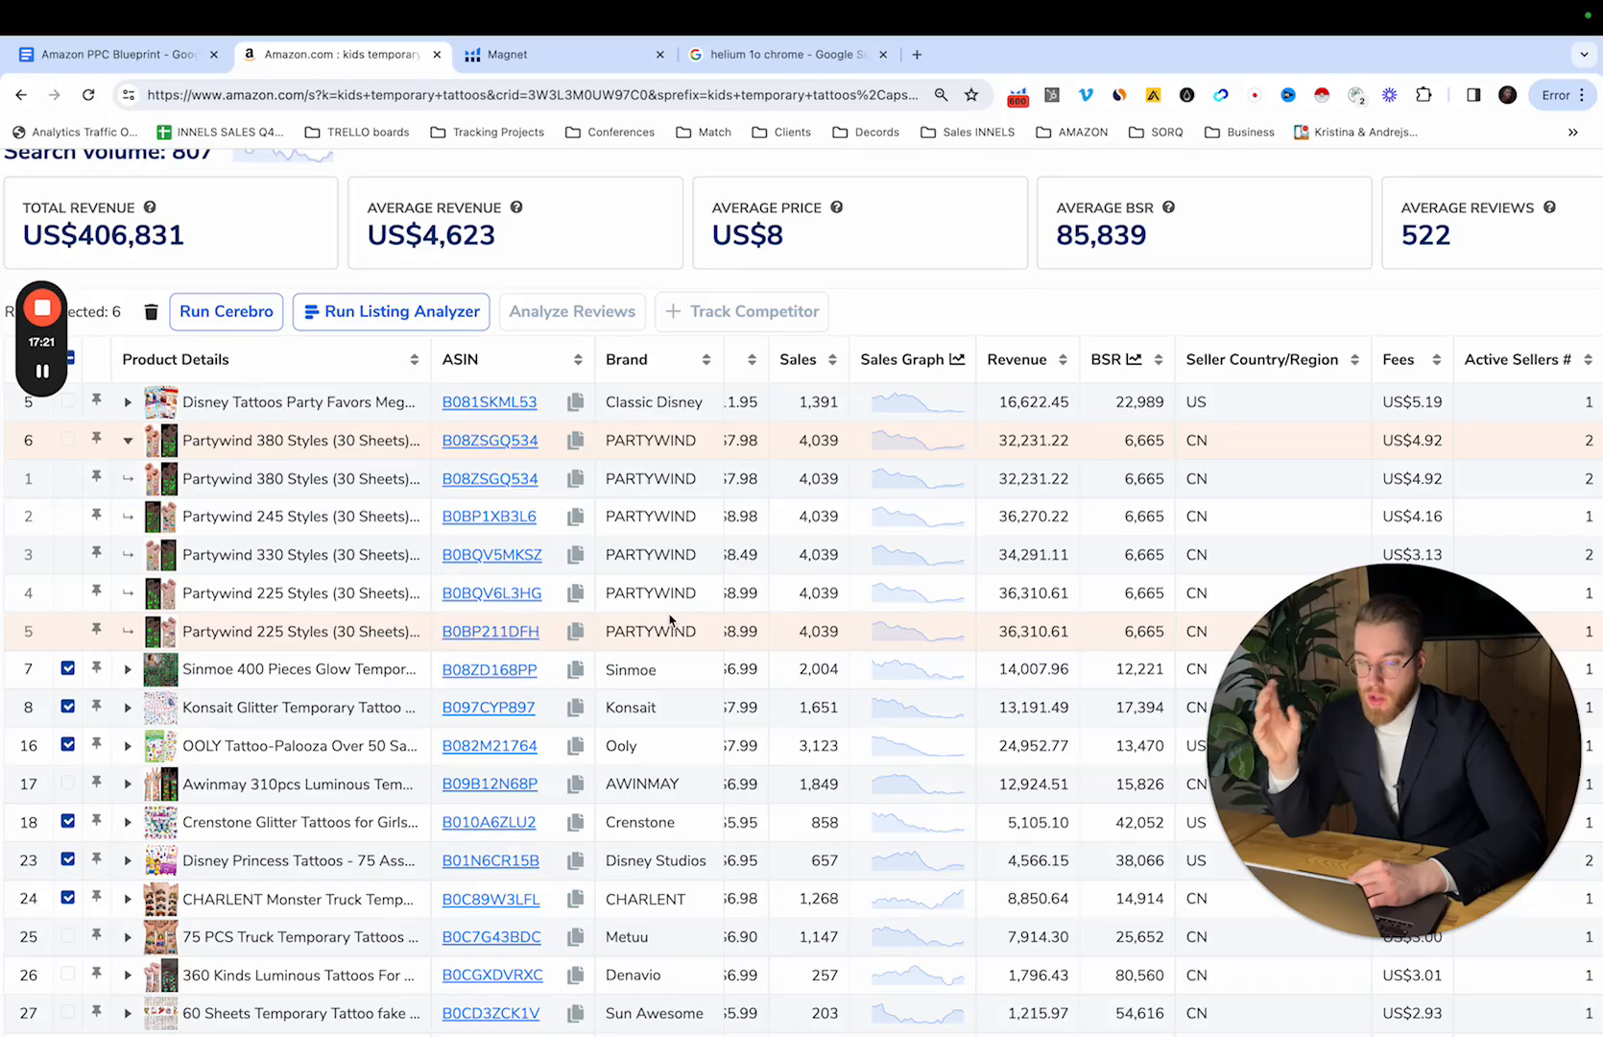
scroll(730, 623, down, 8)
scroll(809, 633, up, 10)
scroll(809, 634, right, 5)
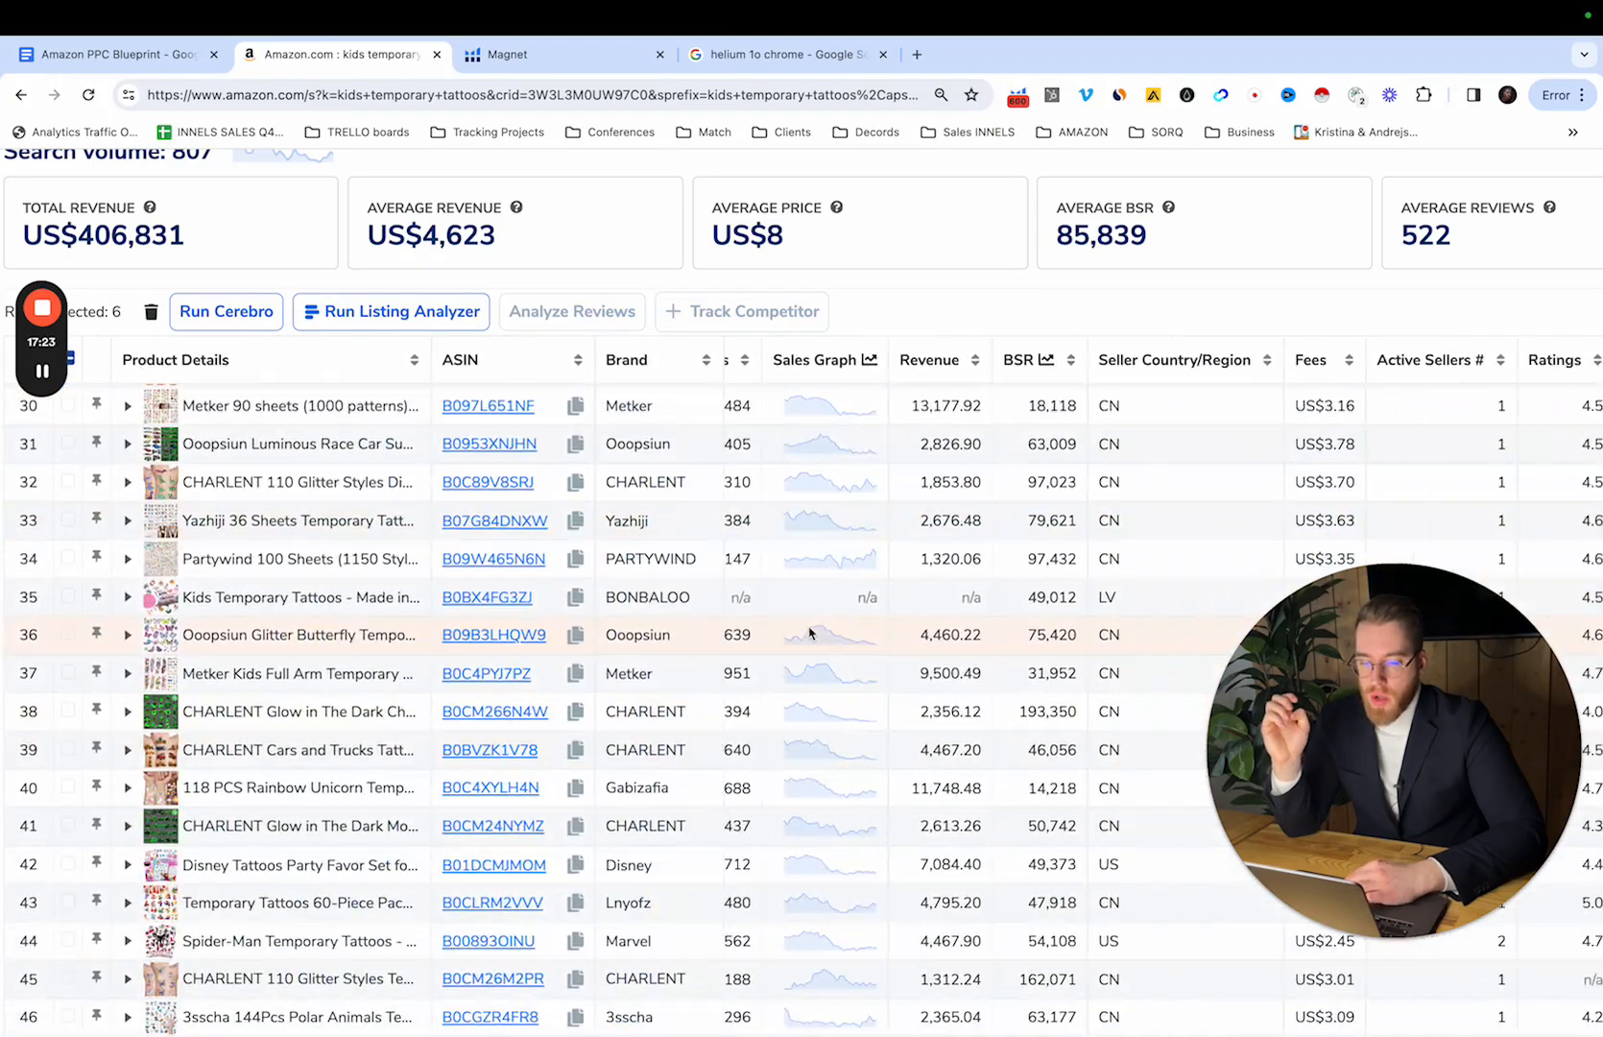
scroll(998, 548, left, 2)
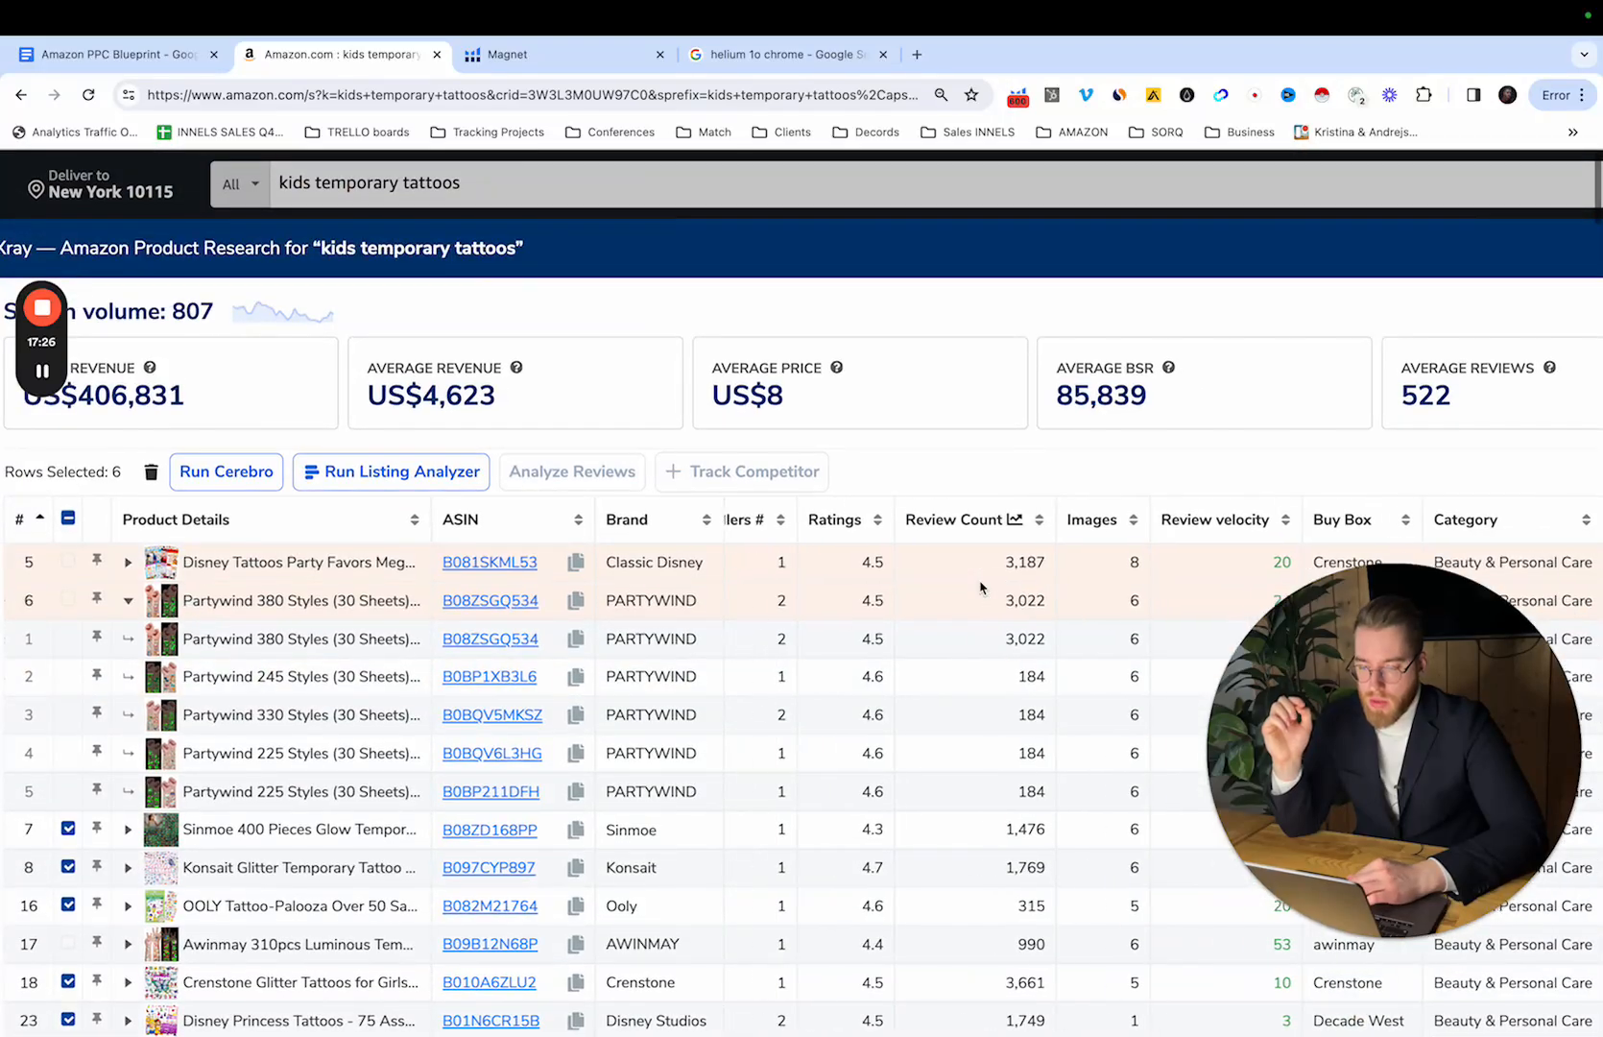
Step: Sort the Xray products by ratings in ascending order and examine the revenue and BSR of the lowest-rated competitors
click(861, 523)
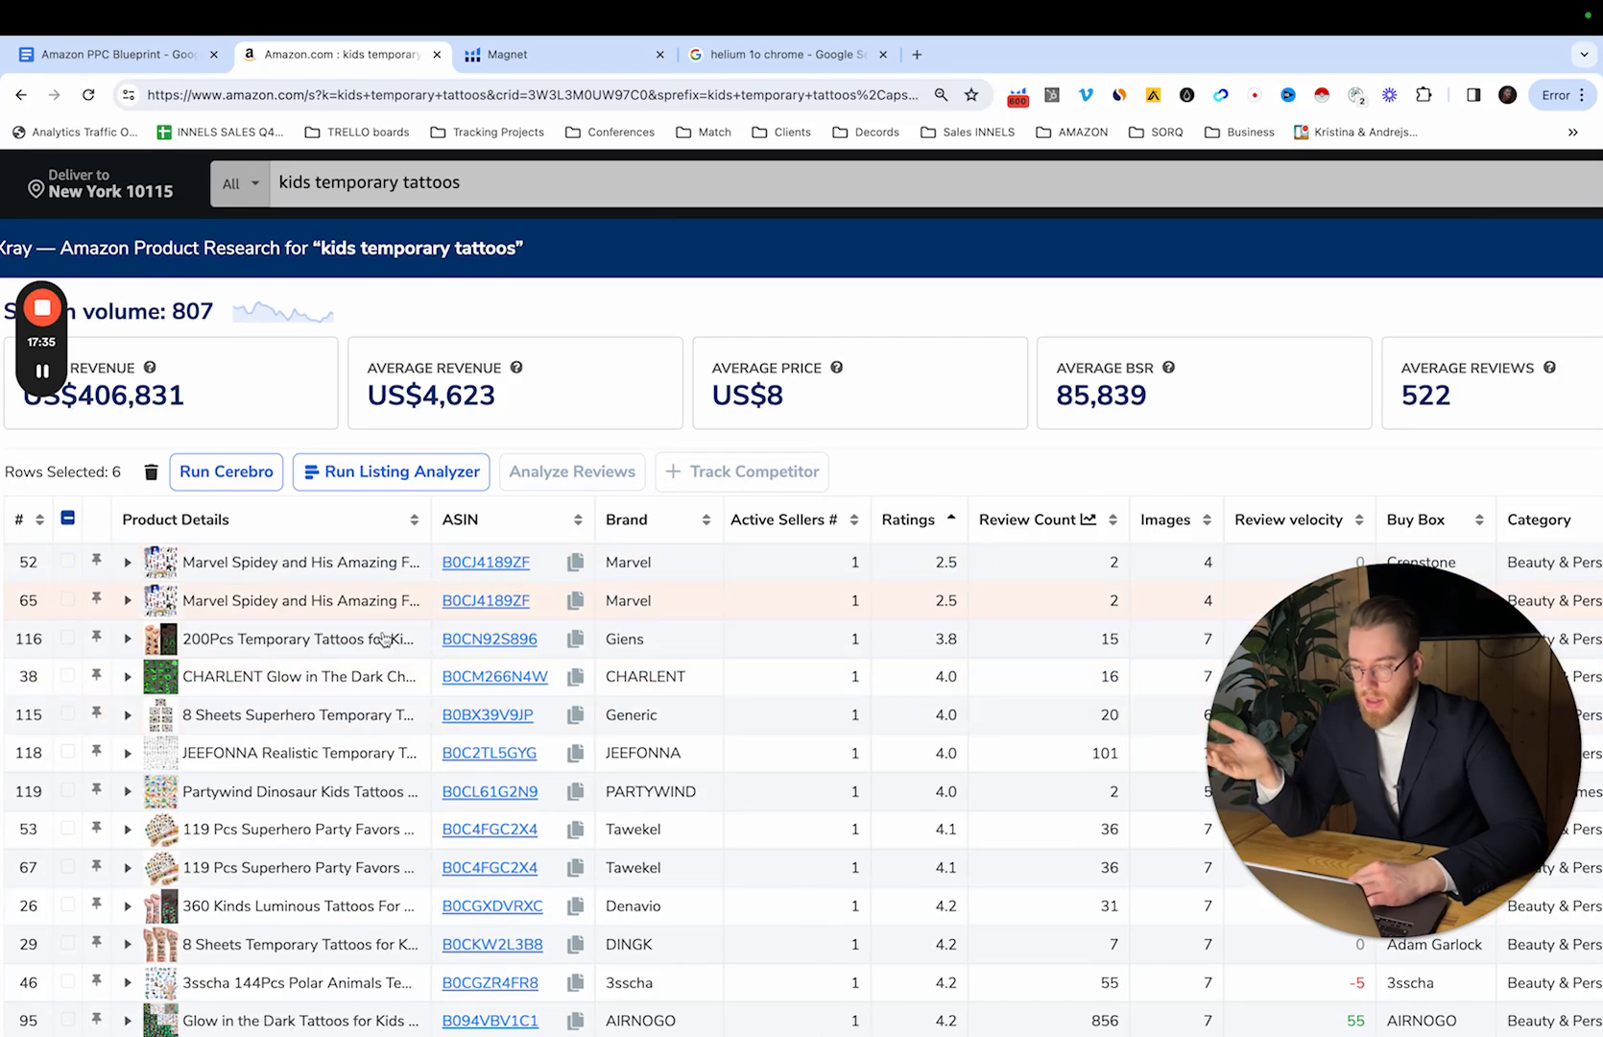
scroll(751, 709, left, 5)
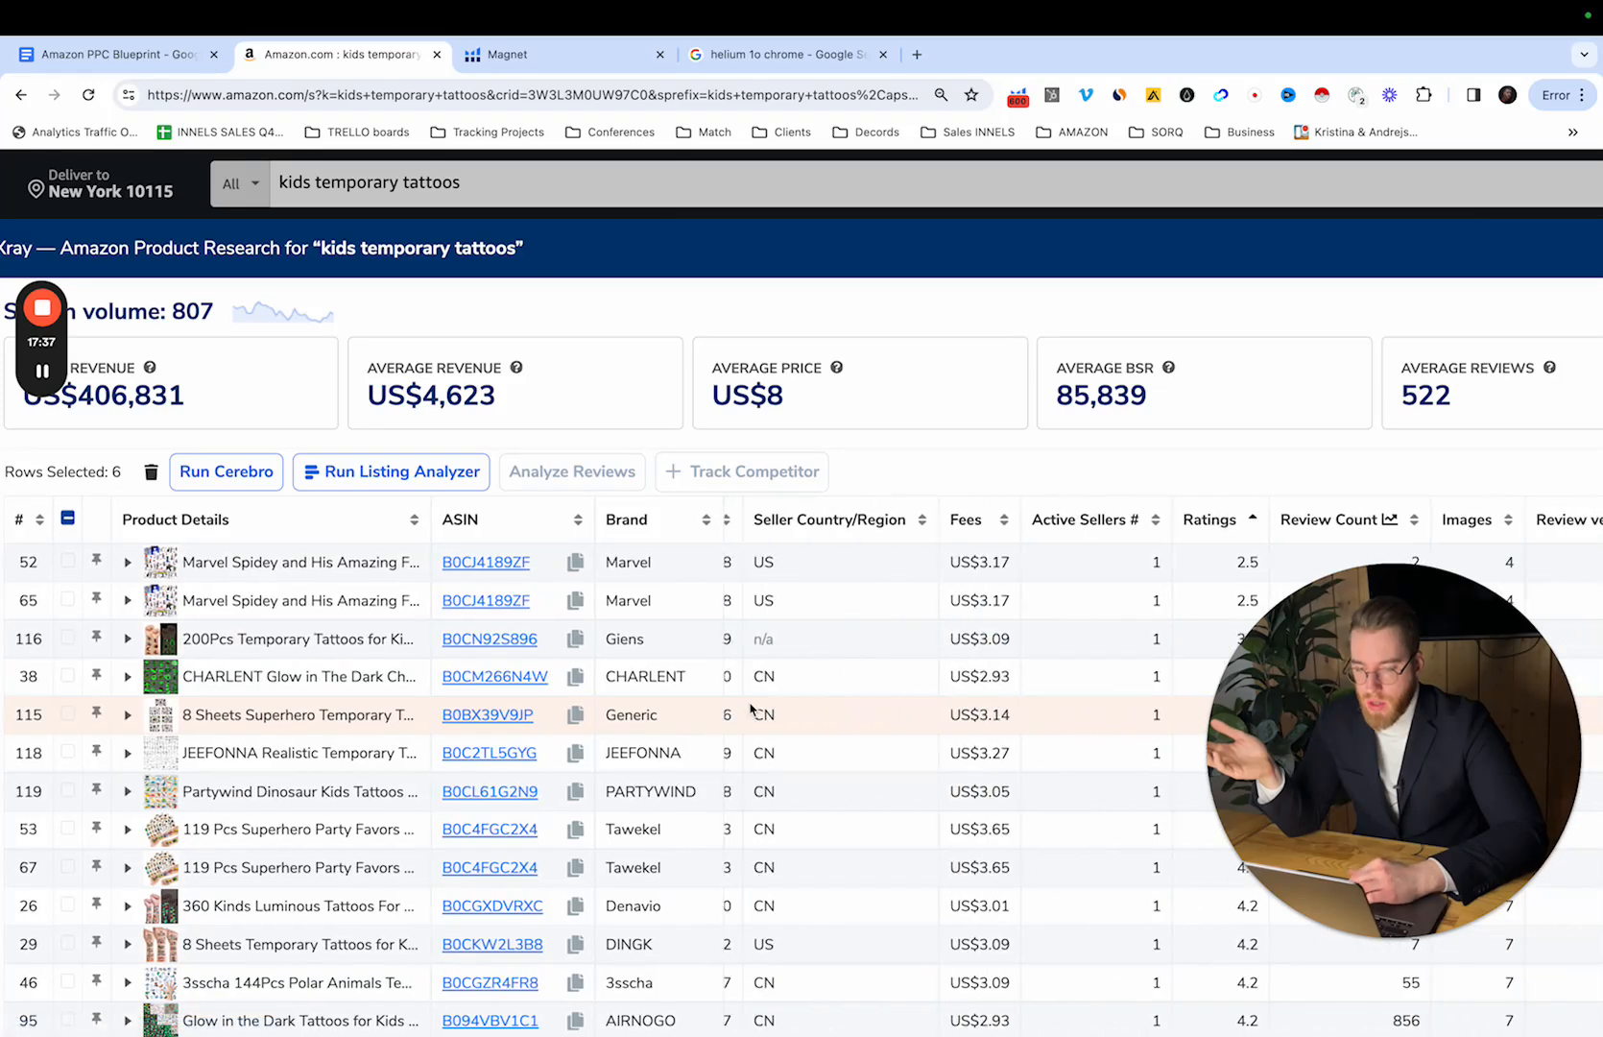
scroll(752, 710, left, 2)
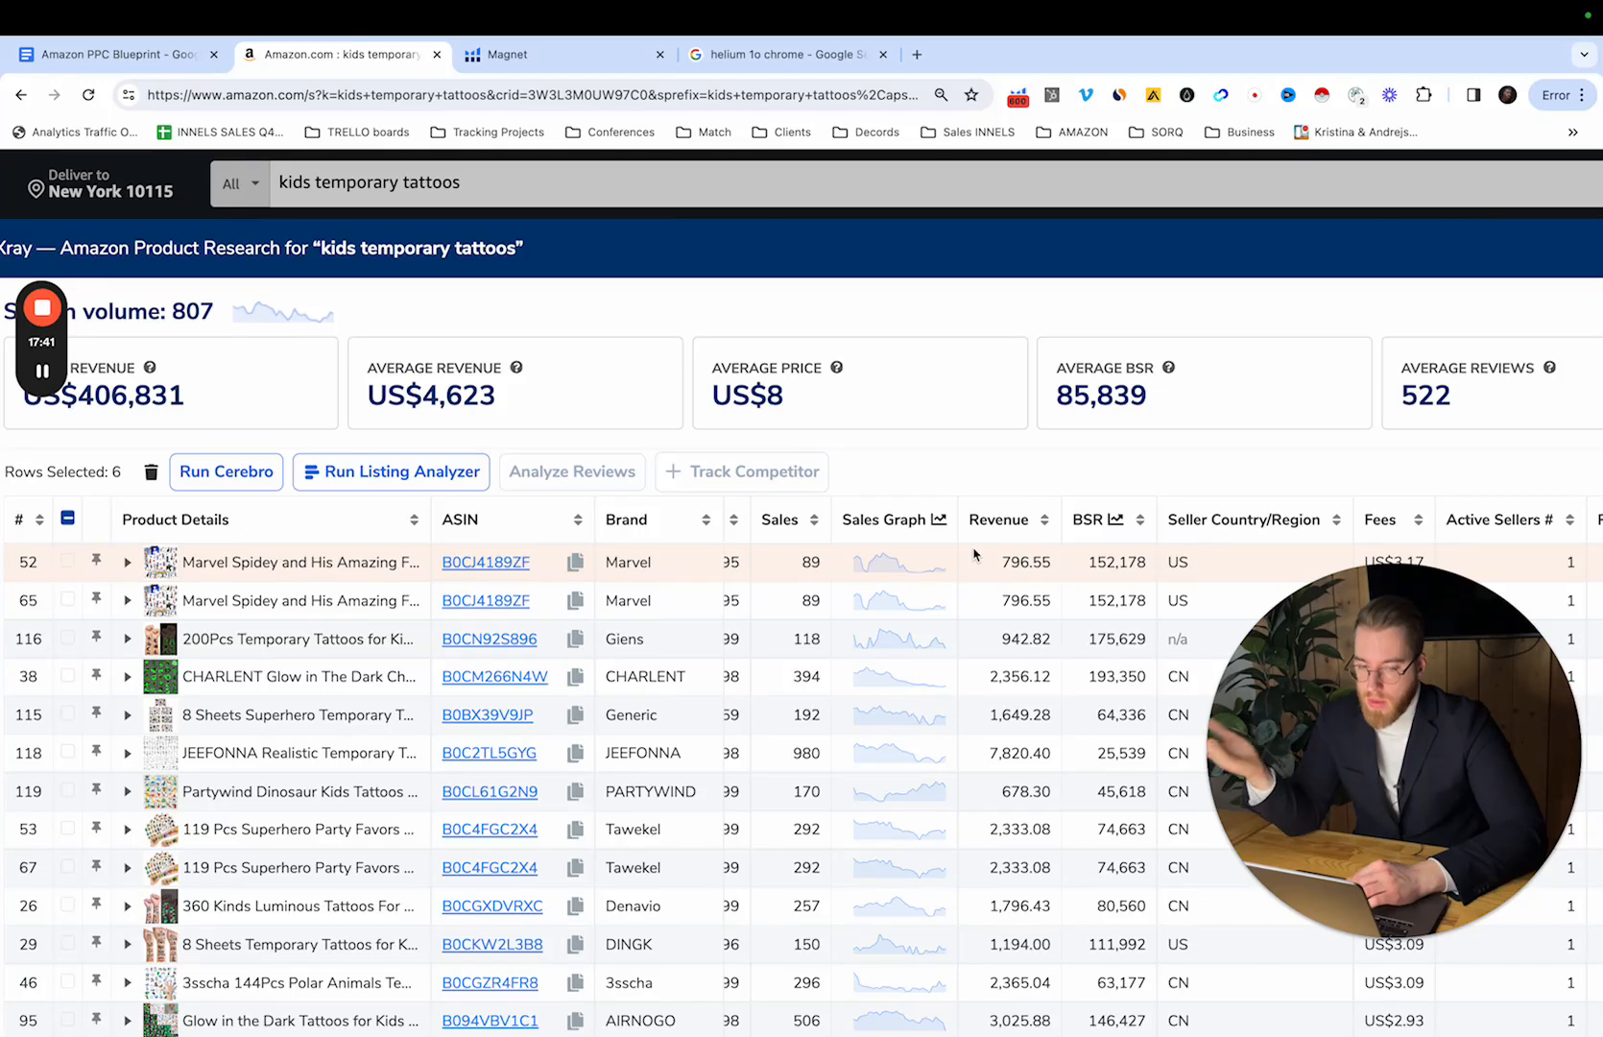
scroll(998, 568, right, 2)
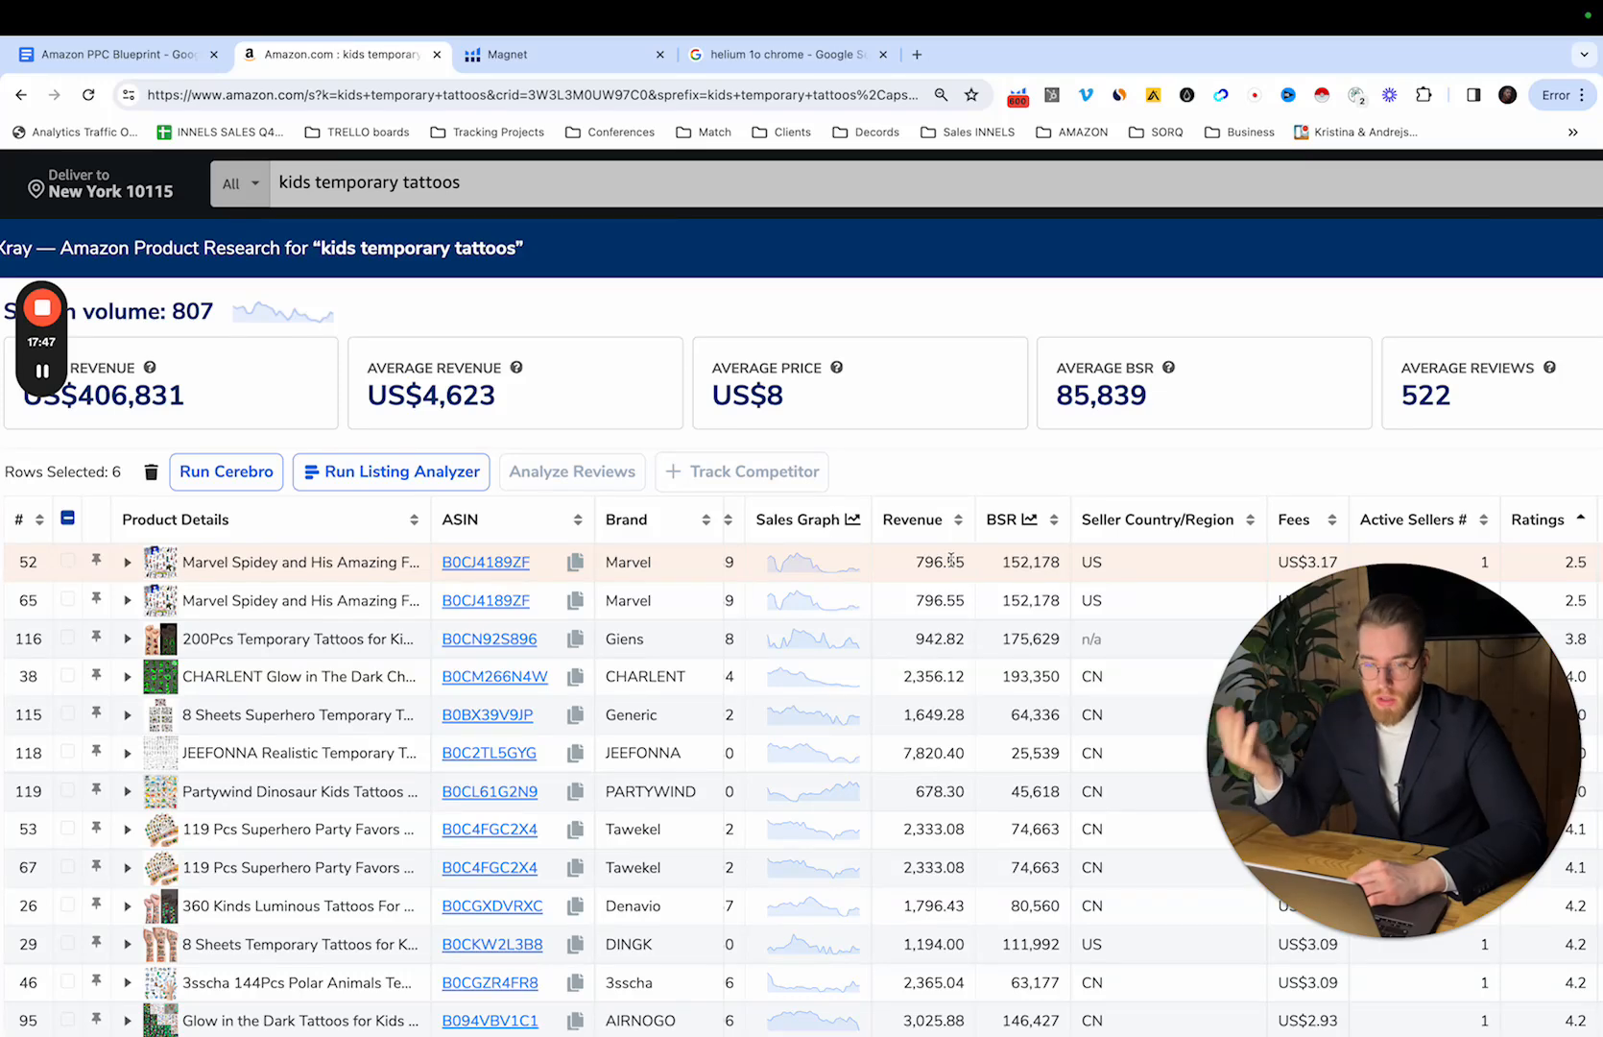
scroll(951, 561, right, 5)
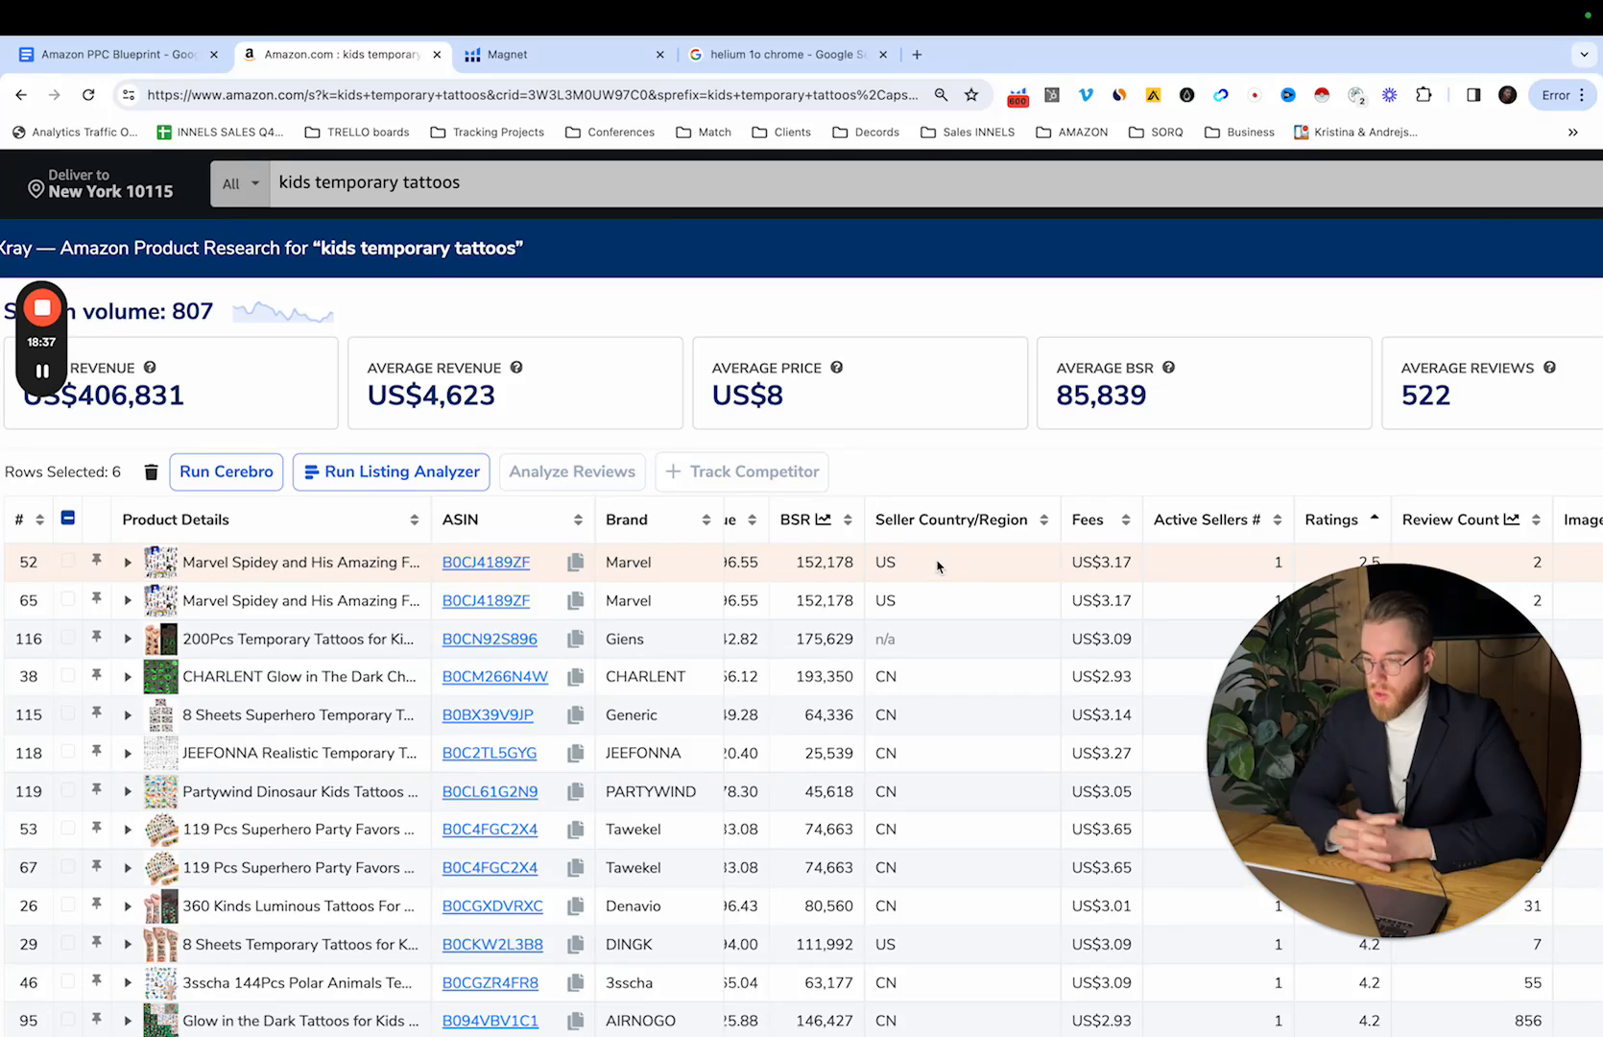
scroll(941, 564, down, 3)
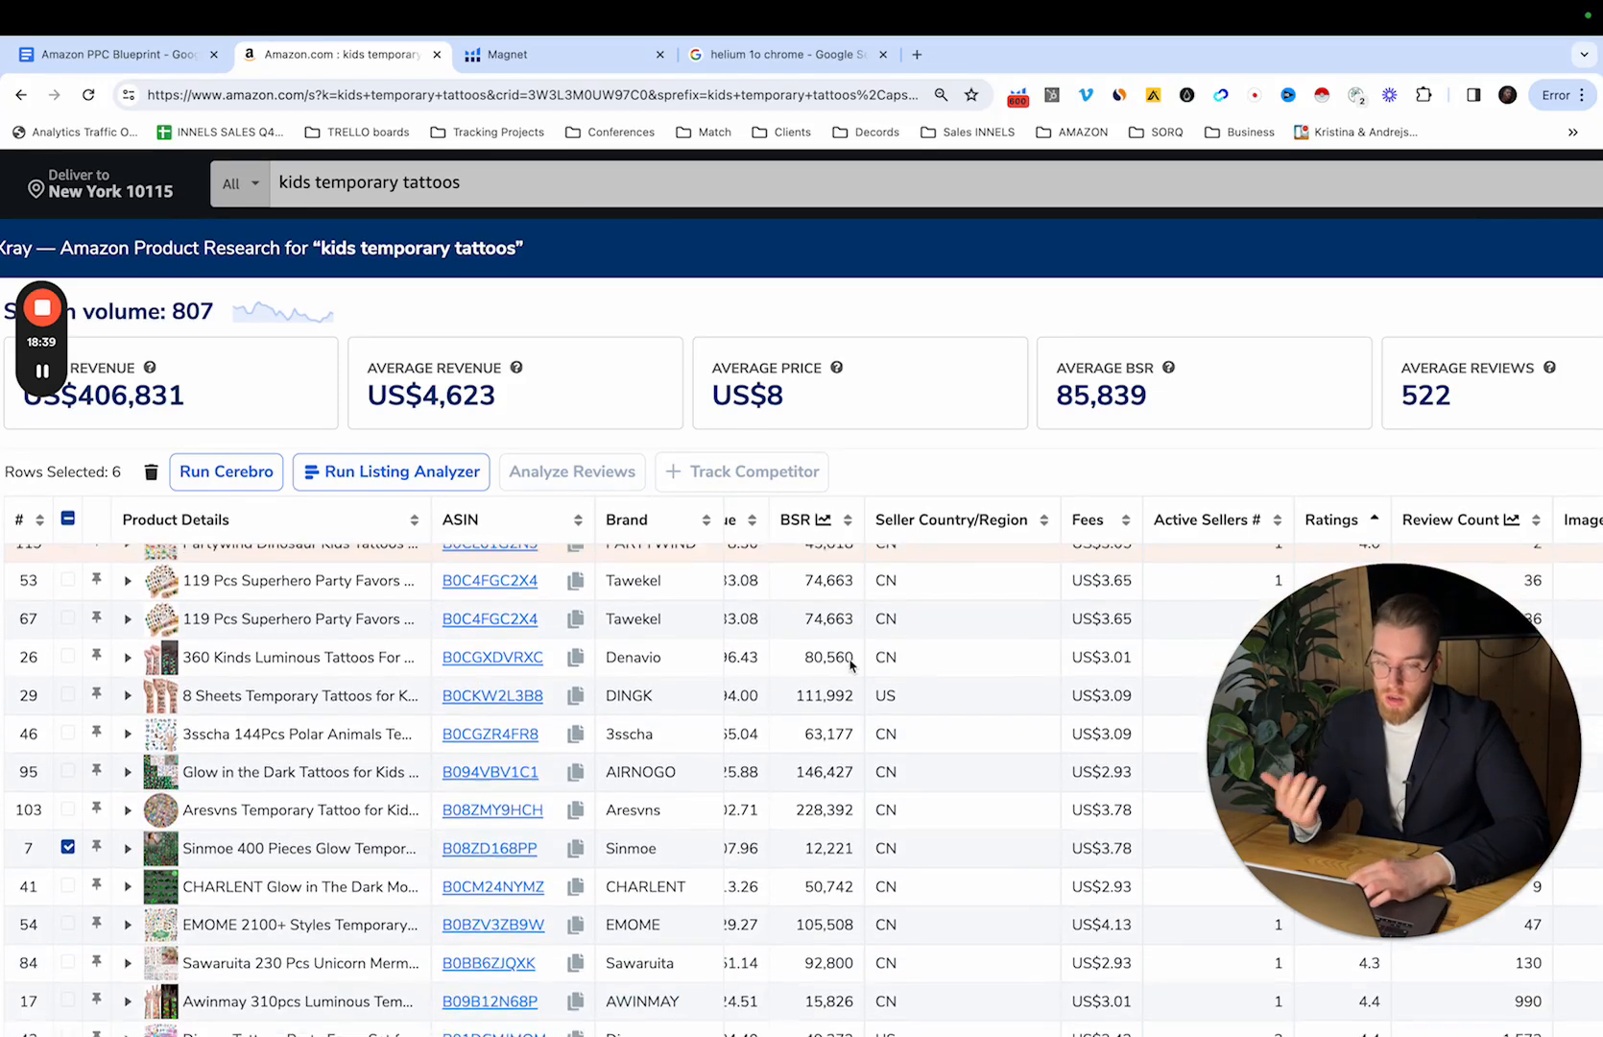
scroll(850, 664, up, 5)
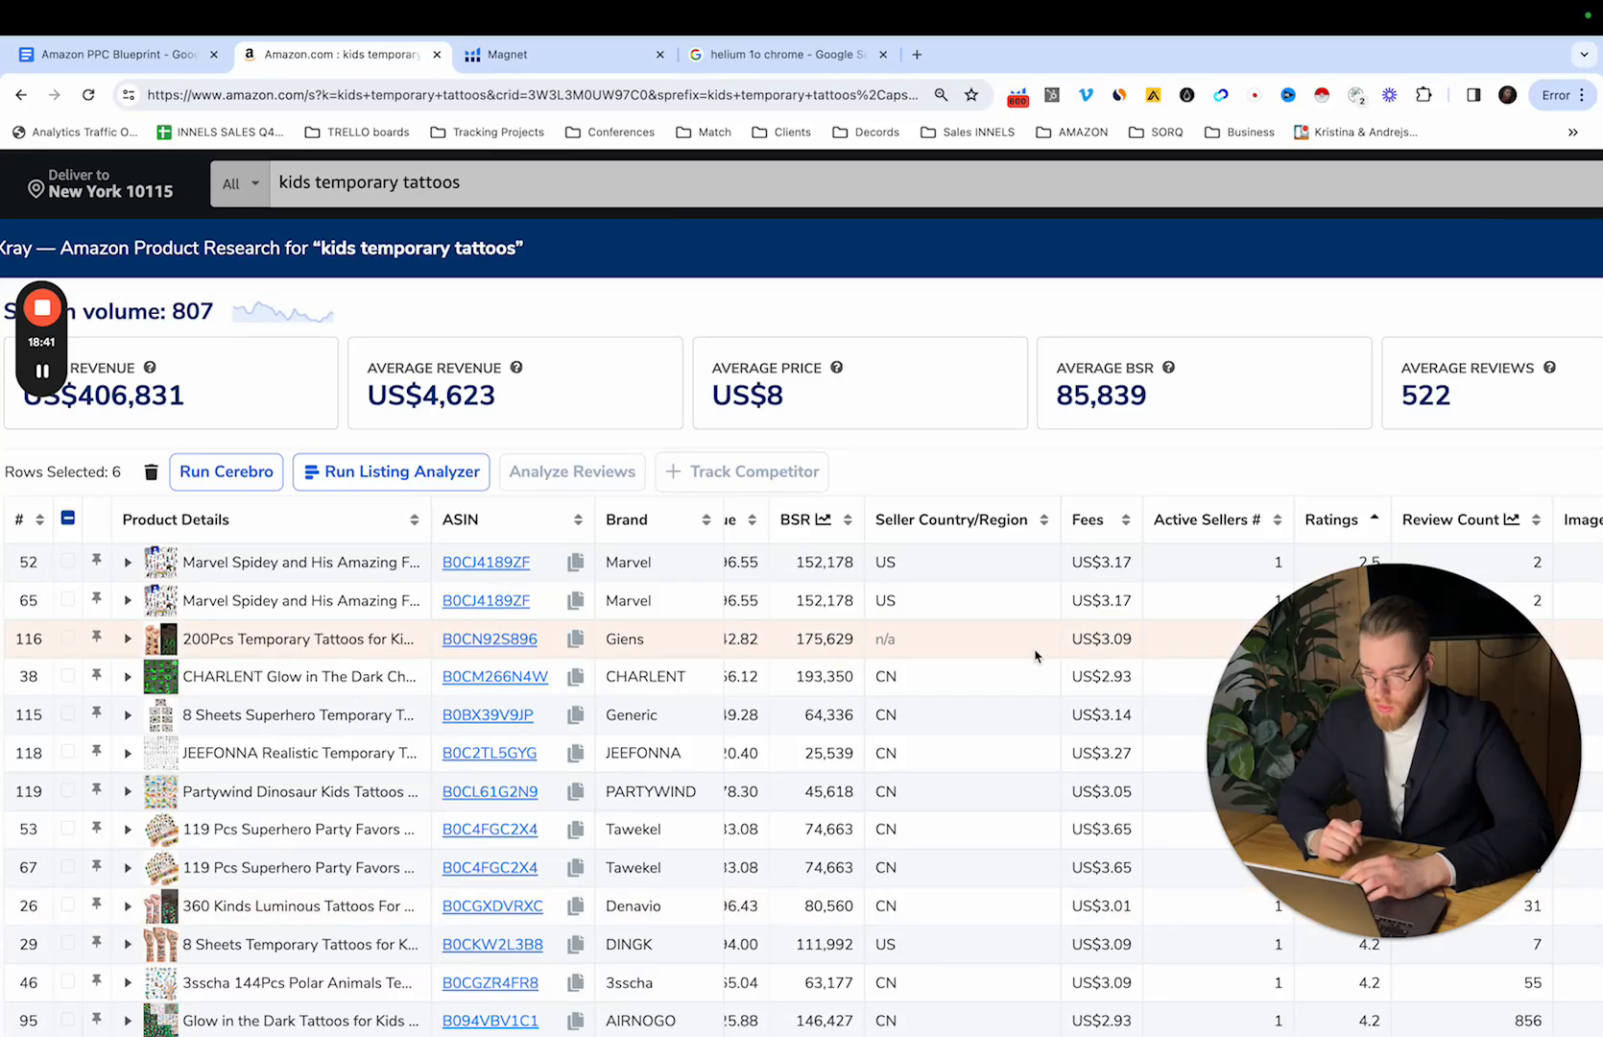
Step: Compare the prices, revenue, ratings, and review counts of the low-rated products to find weak competitors worth targeting
scroll(1056, 622, left, 5)
scroll(1063, 617, right, 3)
scroll(1062, 617, left, 5)
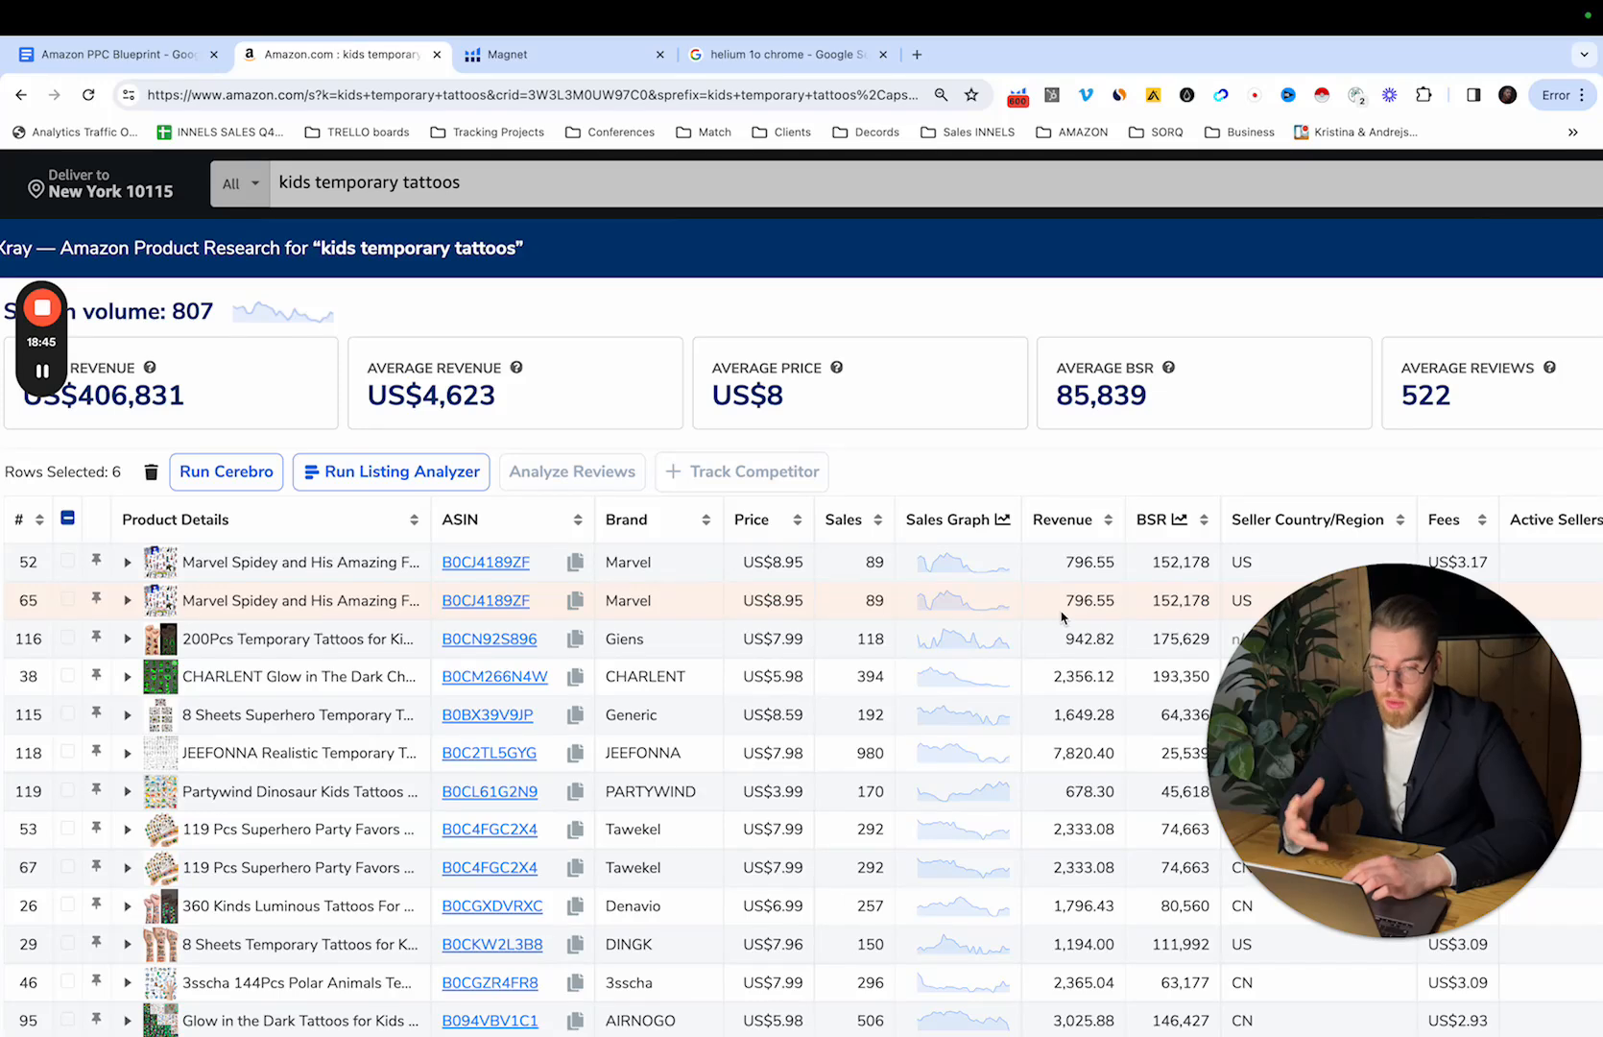
scroll(1061, 619, right, 3)
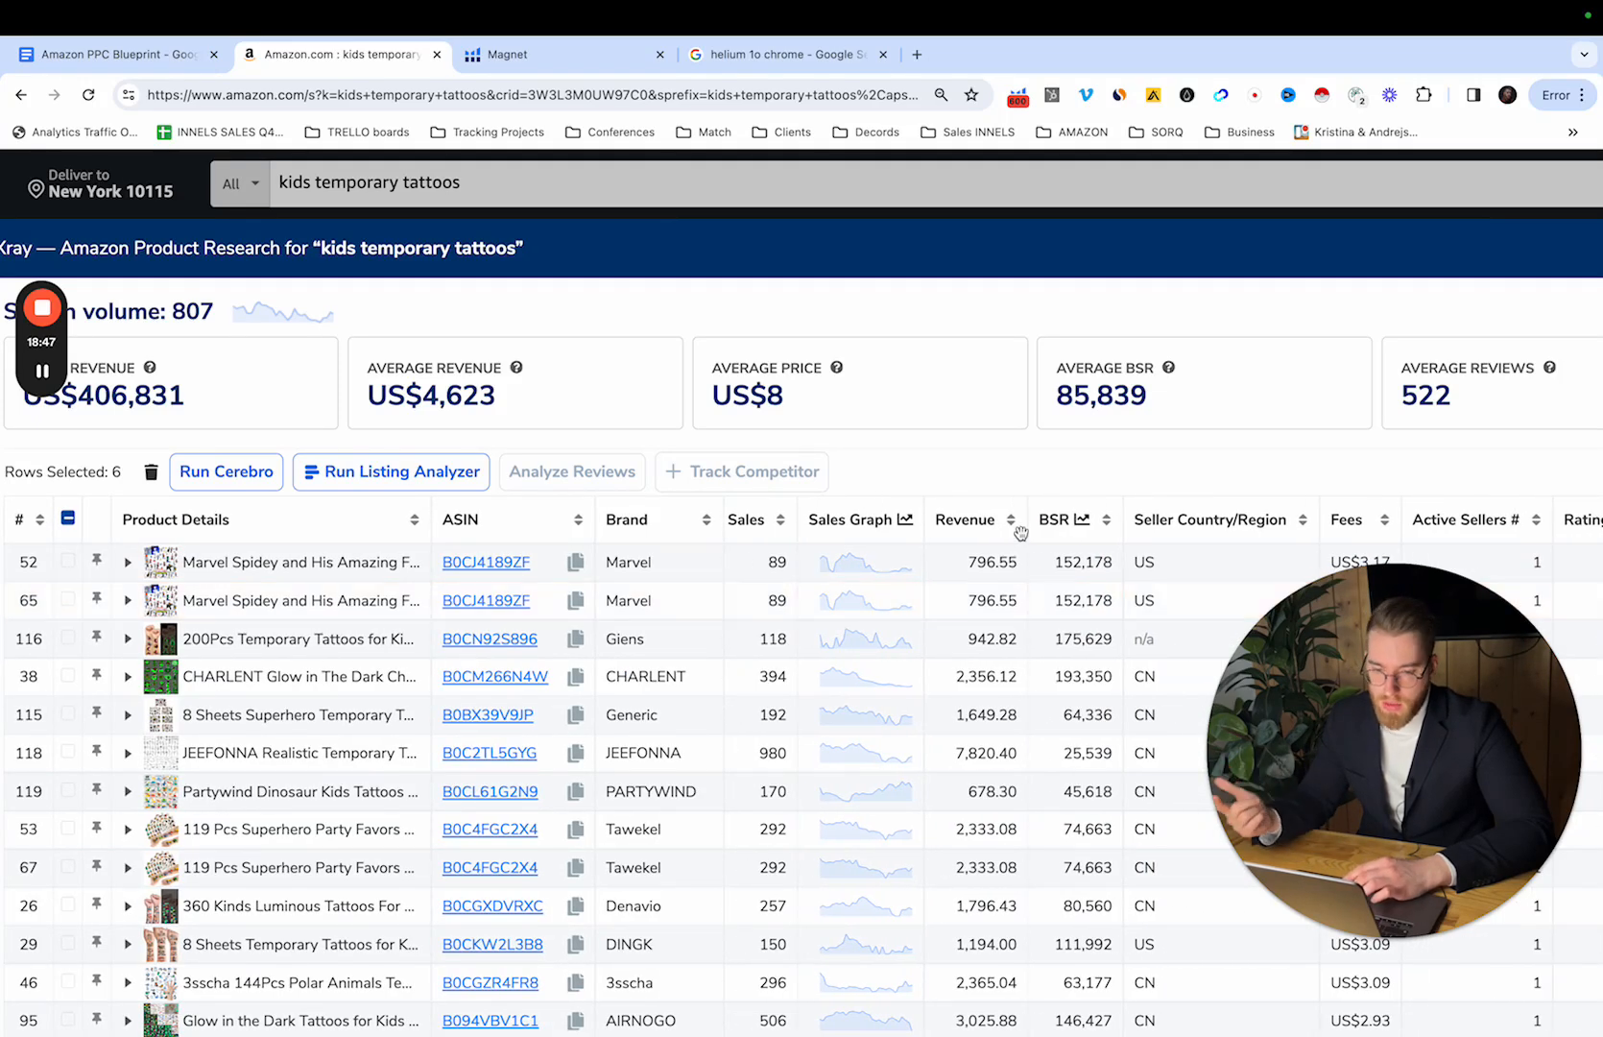
scroll(1021, 533, right, 12)
scroll(1168, 528, right, 4)
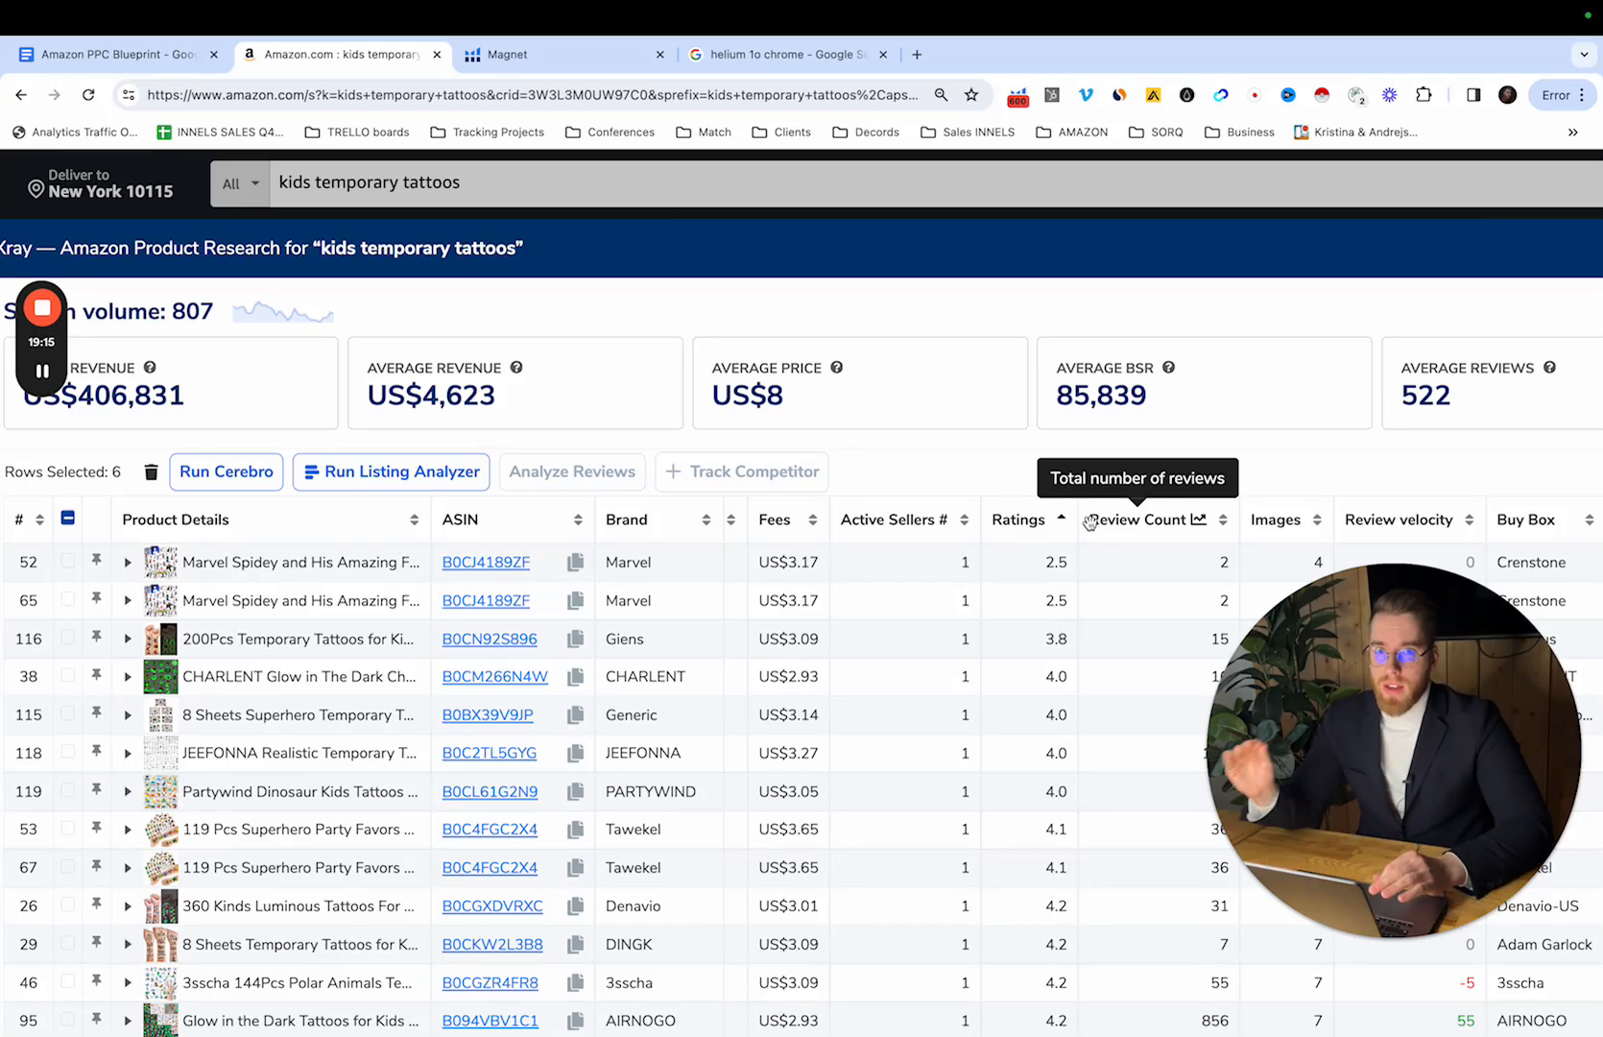
scroll(751, 681, left, 5)
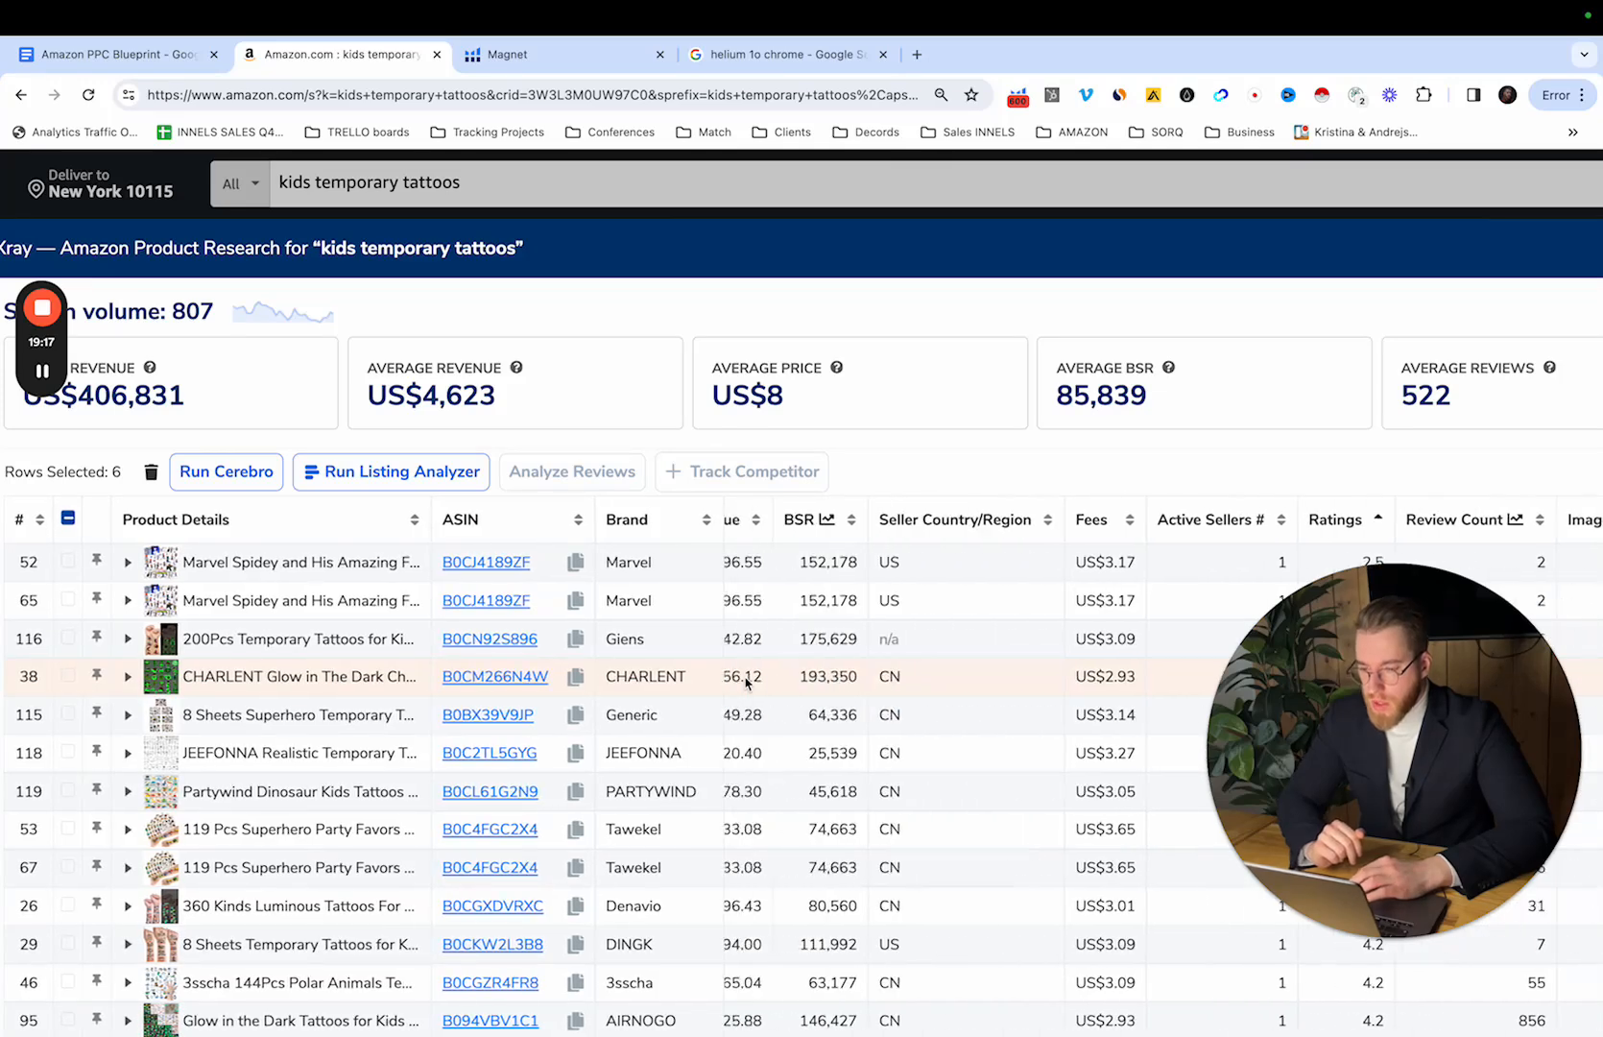
scroll(672, 720, down, 2)
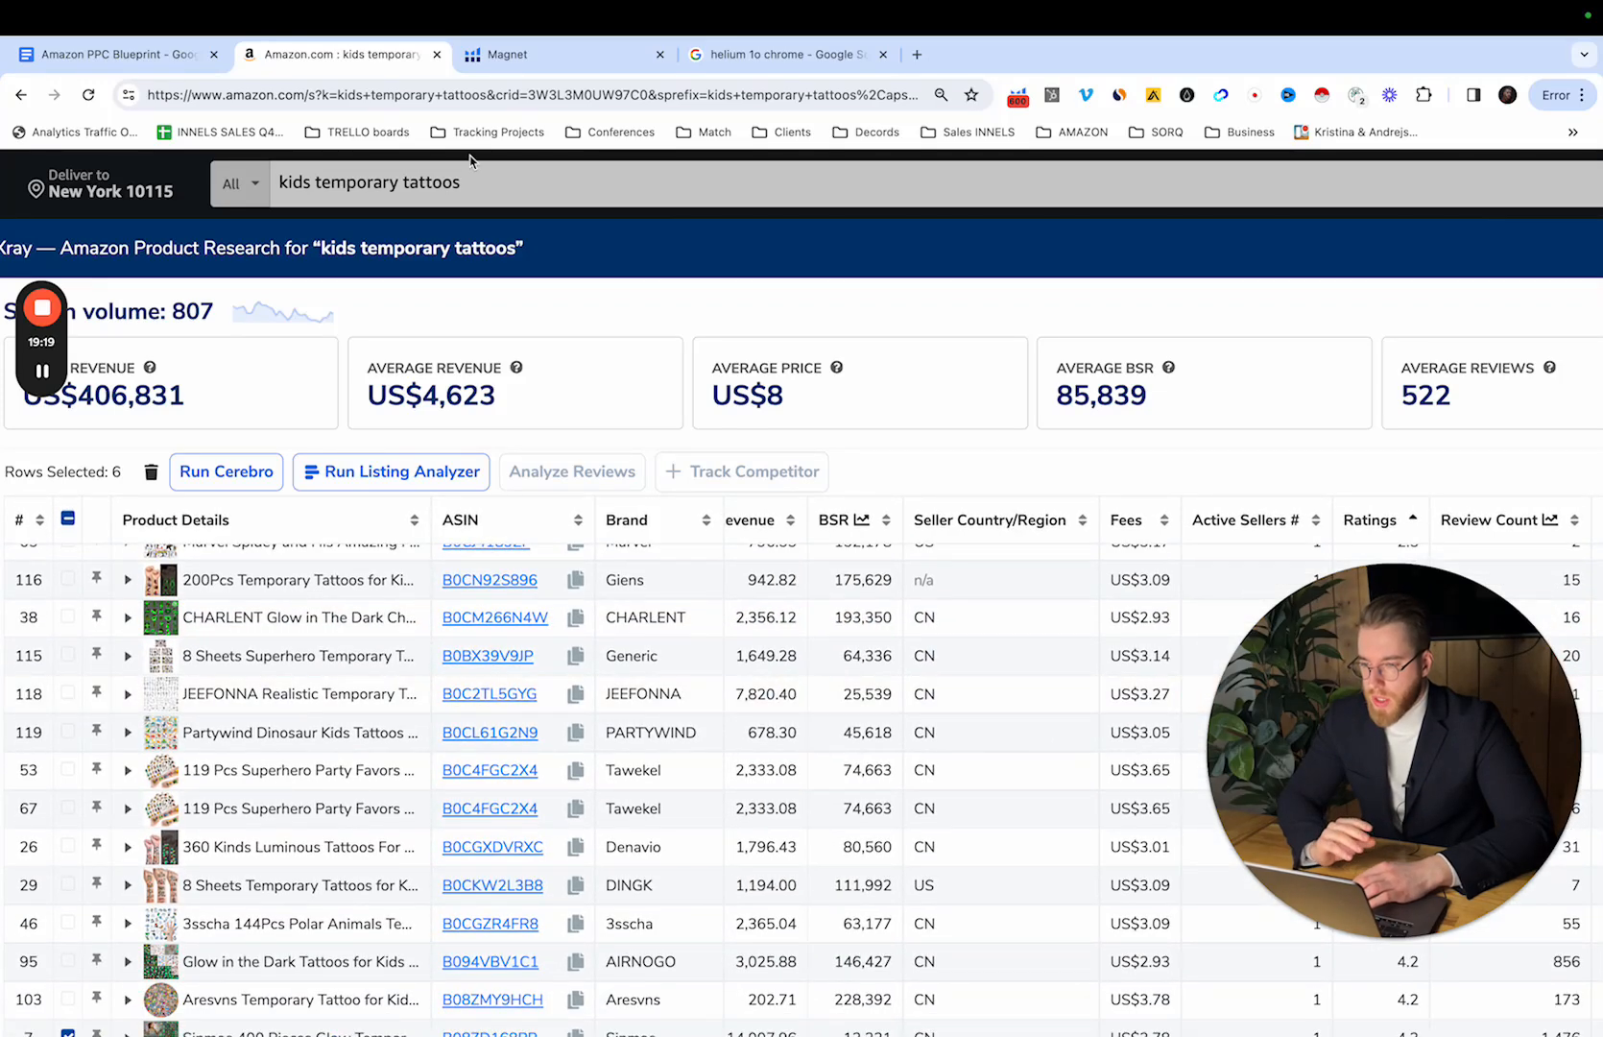
scroll(374, 451, down, 2)
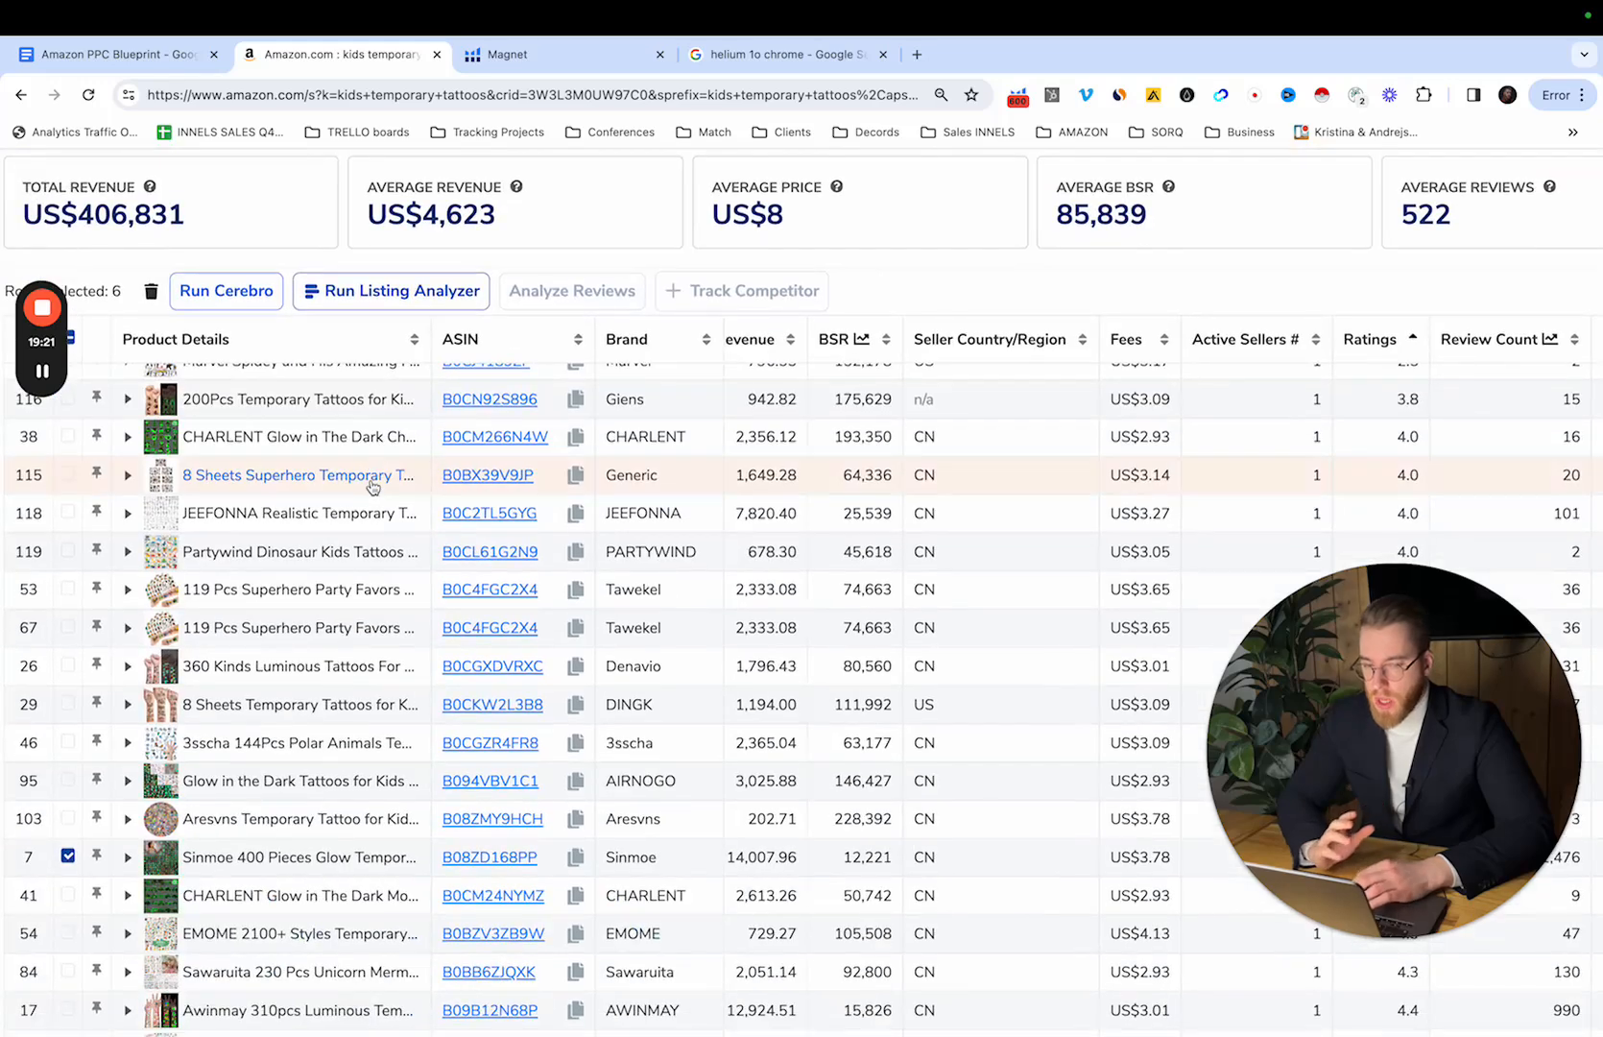
scroll(195, 669, down, 2)
scroll(700, 393, up, 3)
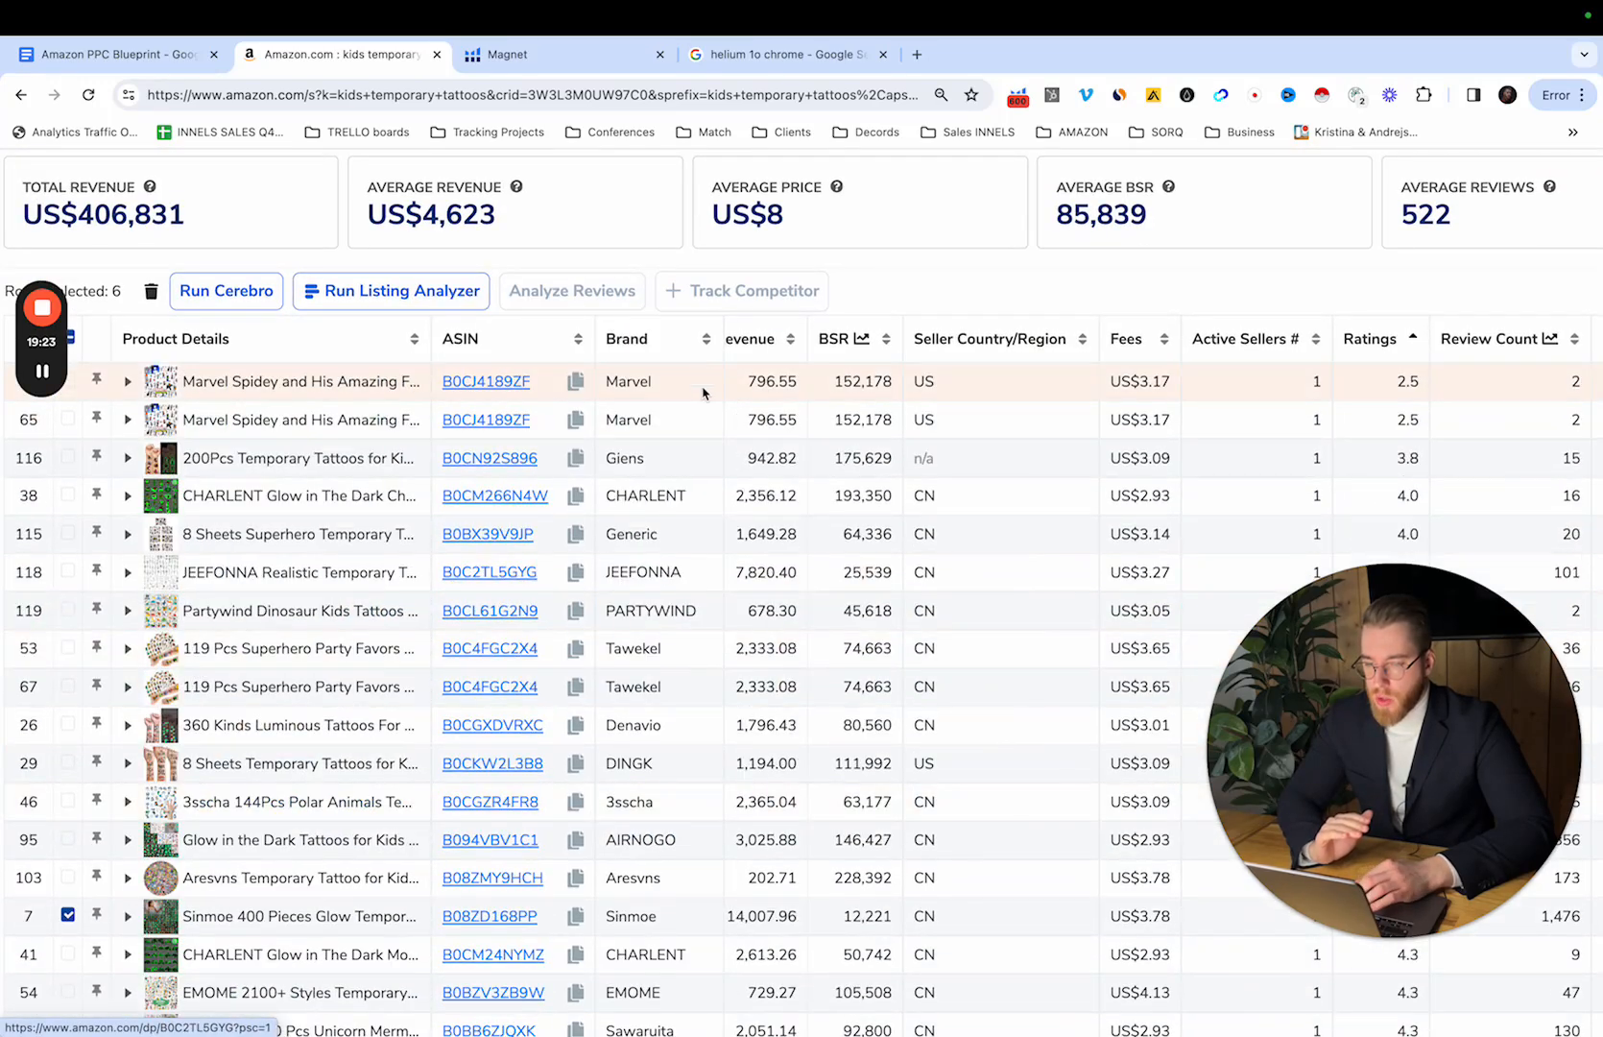
scroll(713, 397, left, 2)
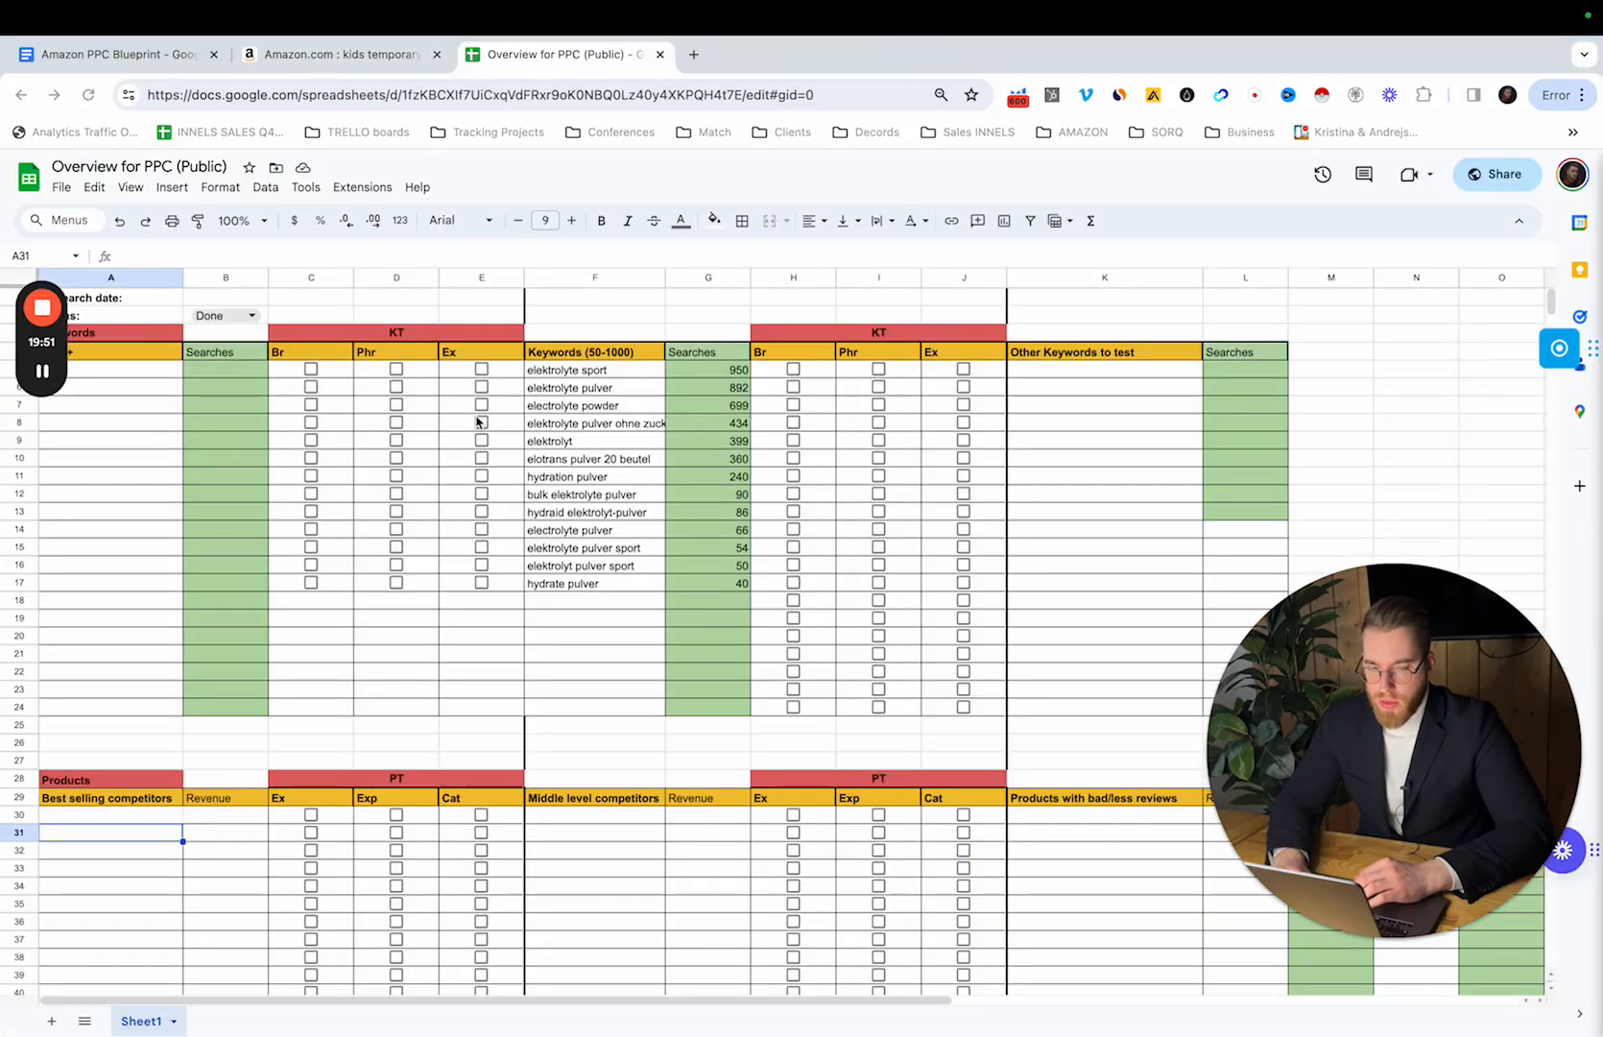
mouse_move(70, 357)
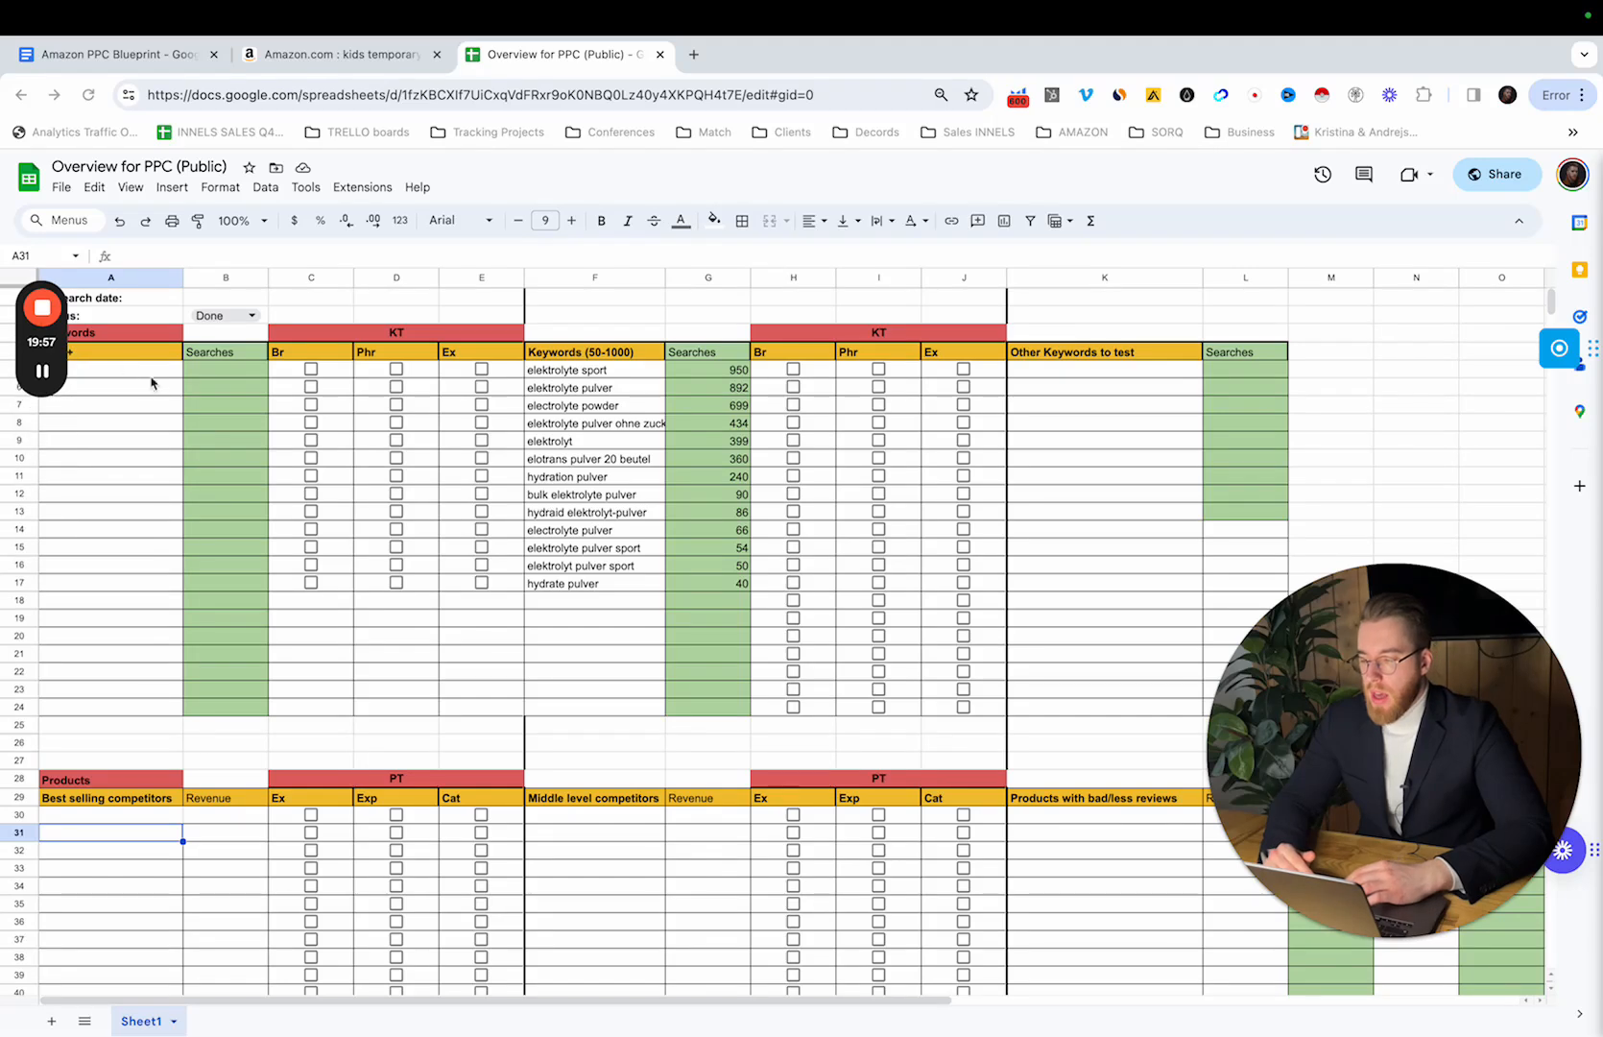
drag(58, 357, 1305, 307)
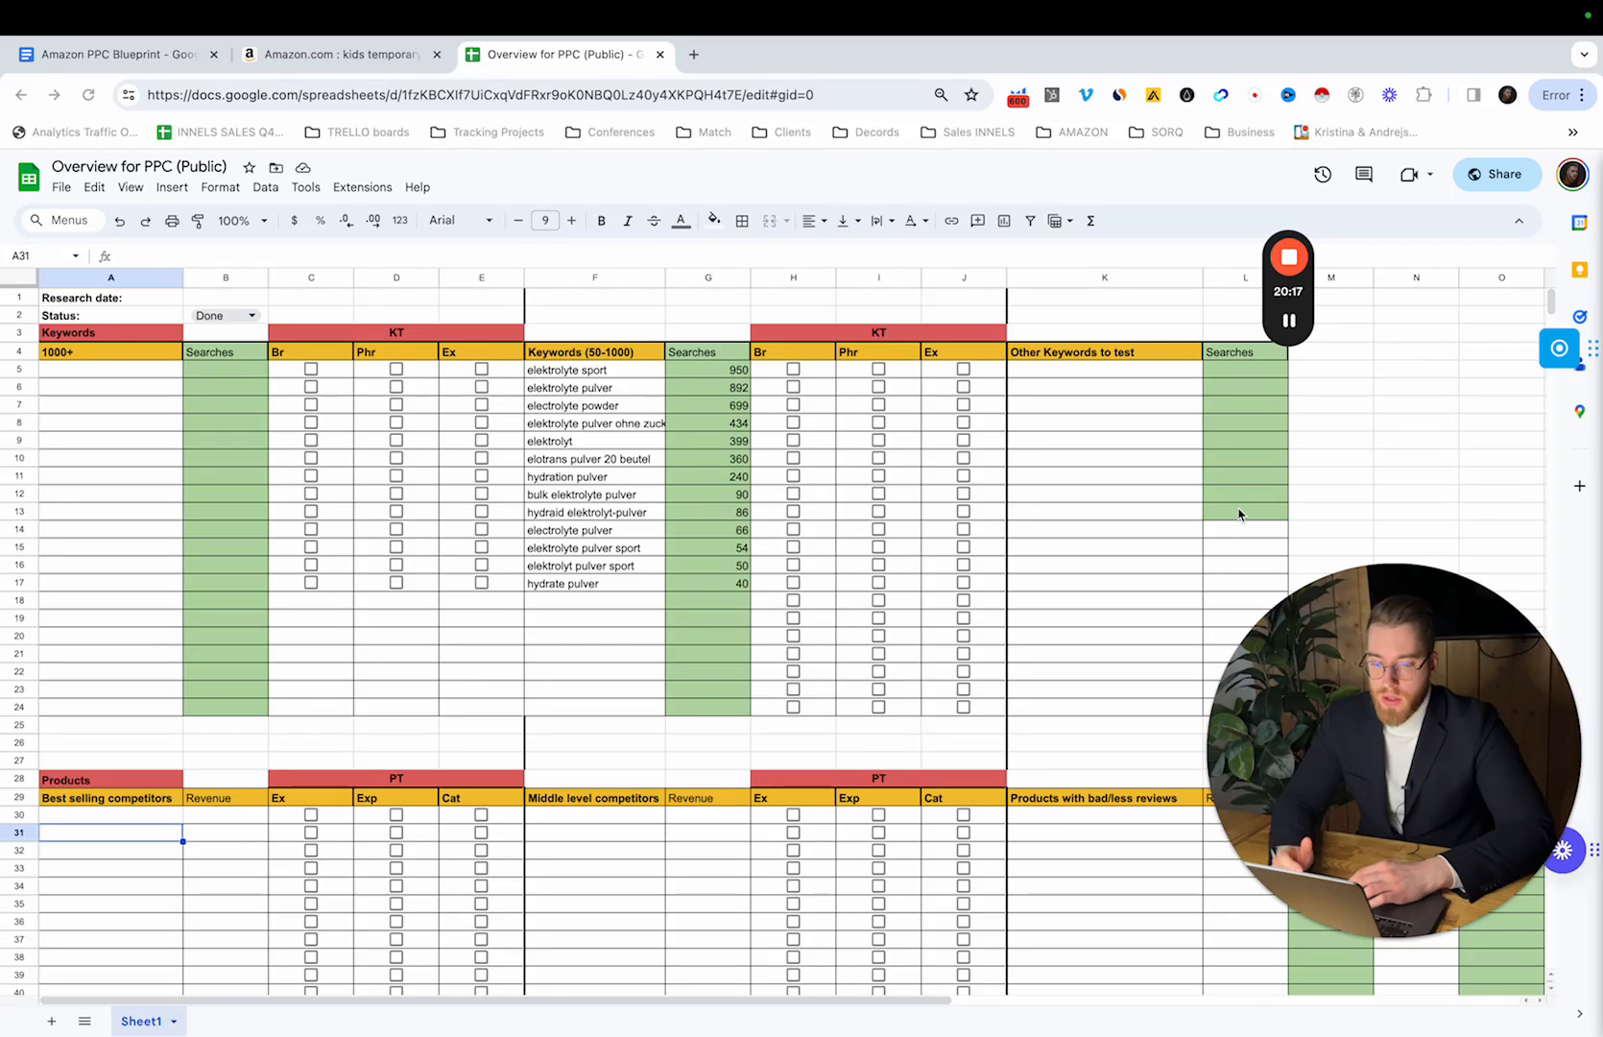
click(1291, 327)
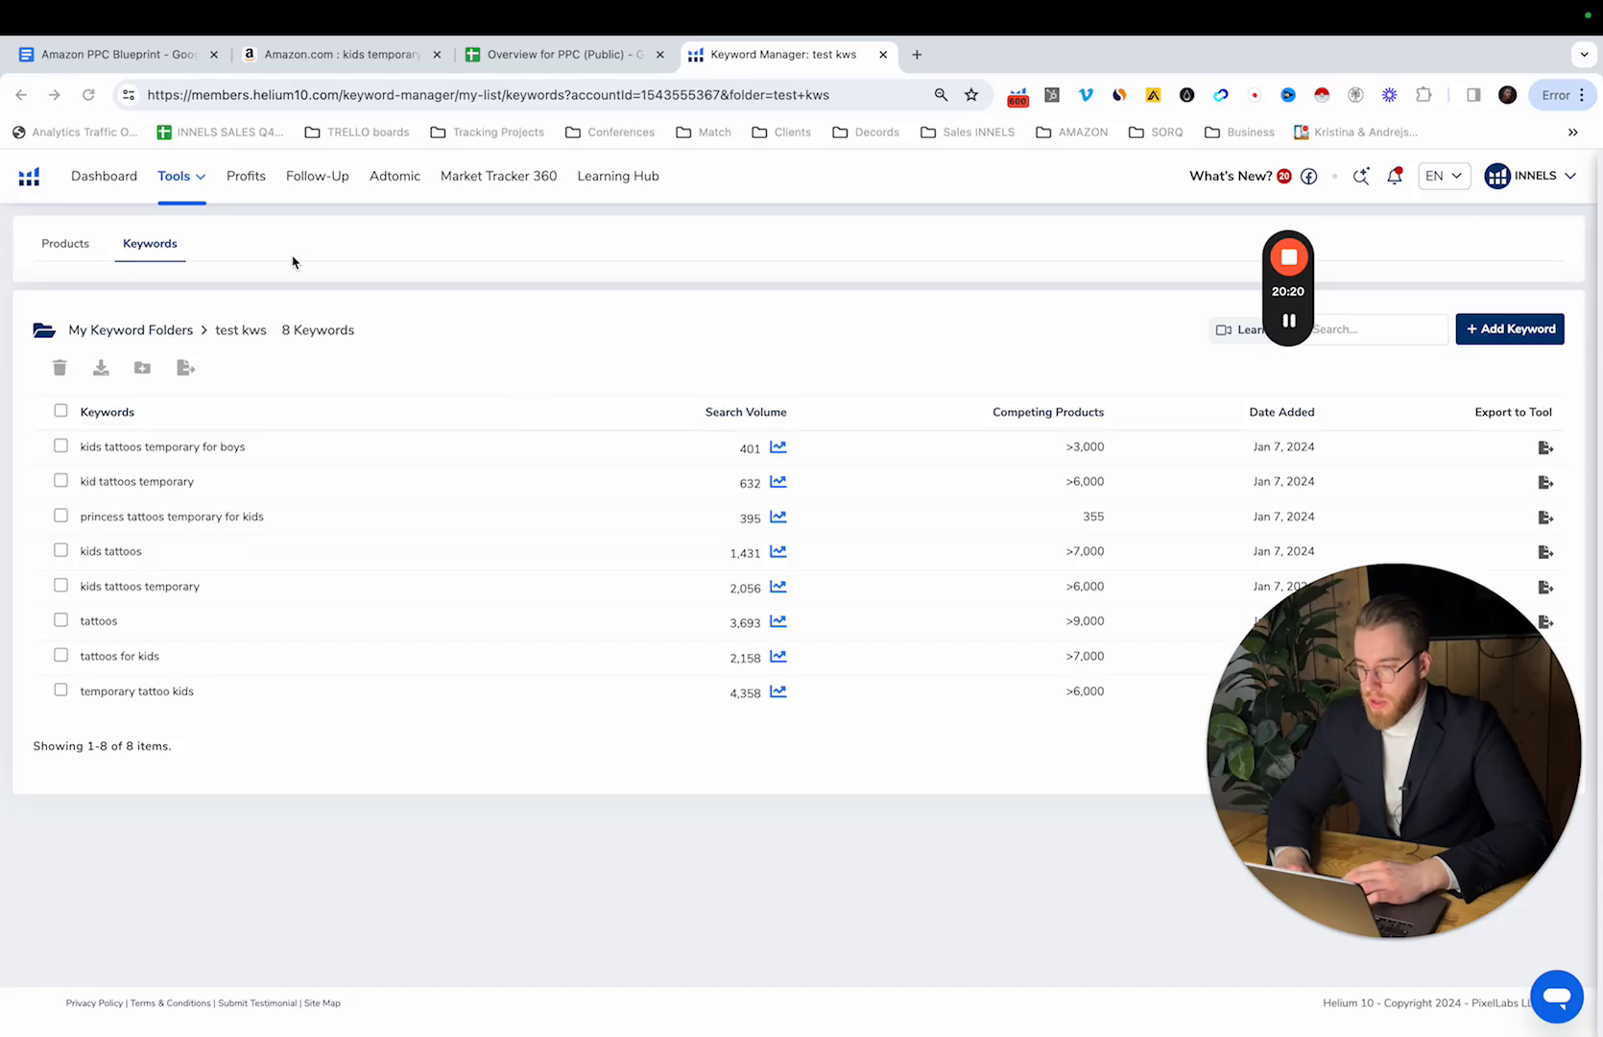
Step: Select all keywords in the test kws folder of My List - Keywords and download them as a CSV file
mouse_move(187, 192)
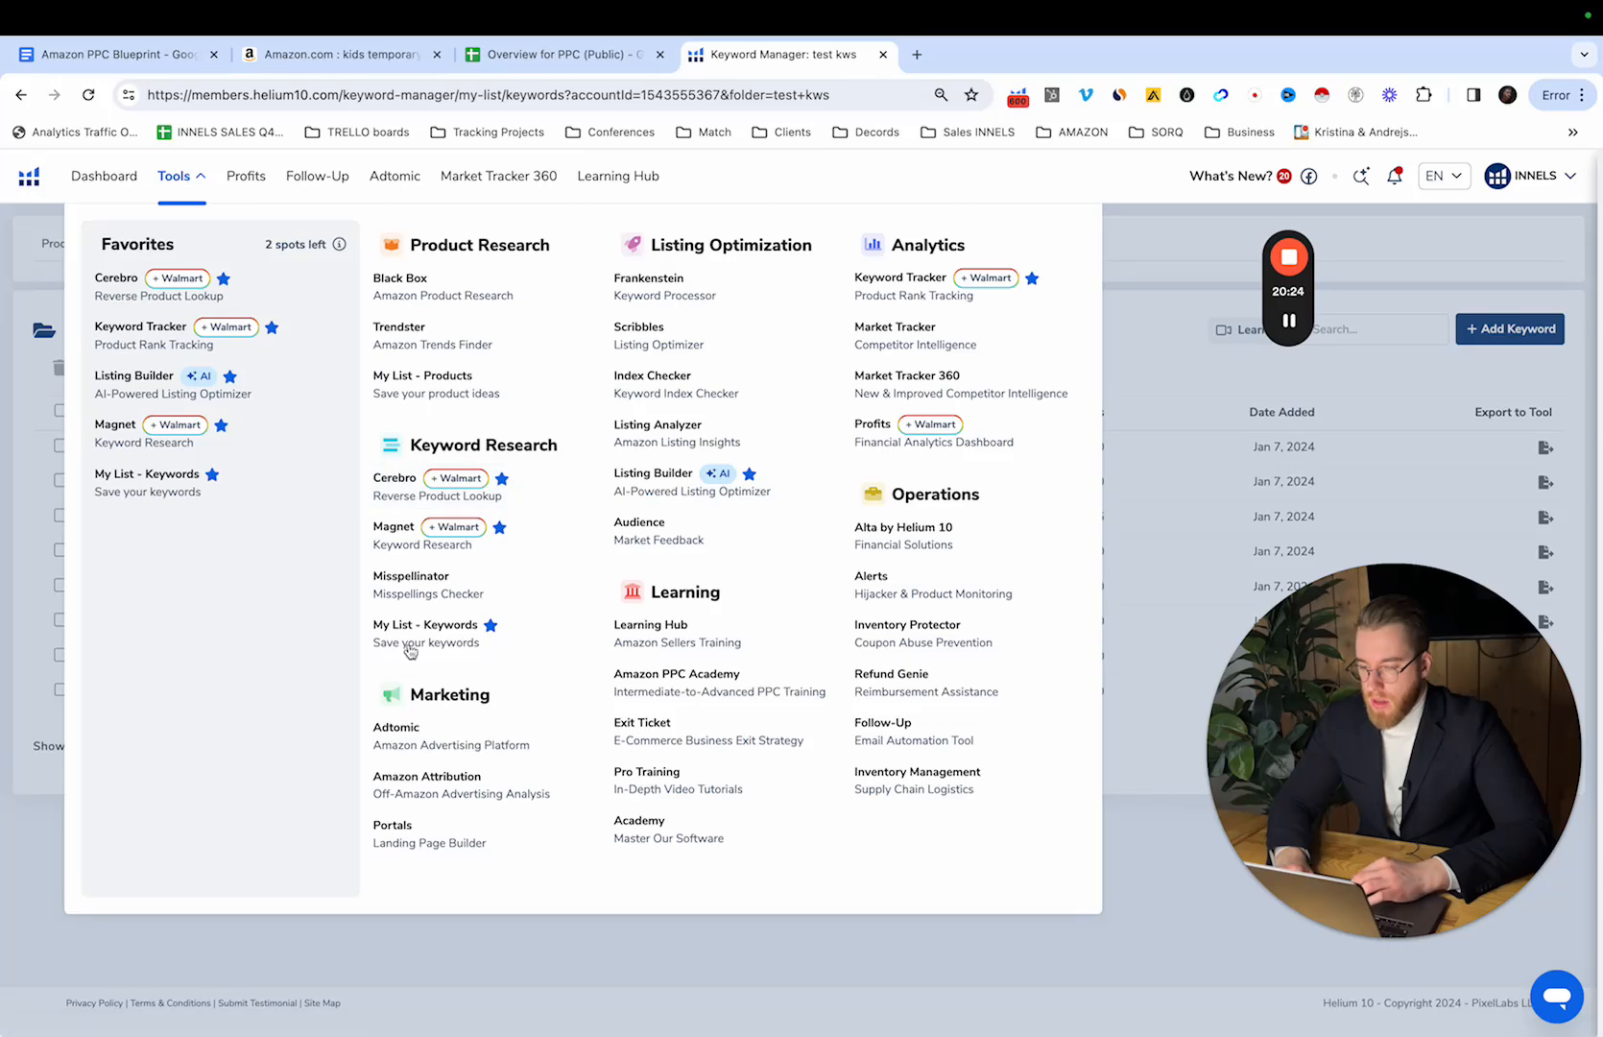
click(437, 630)
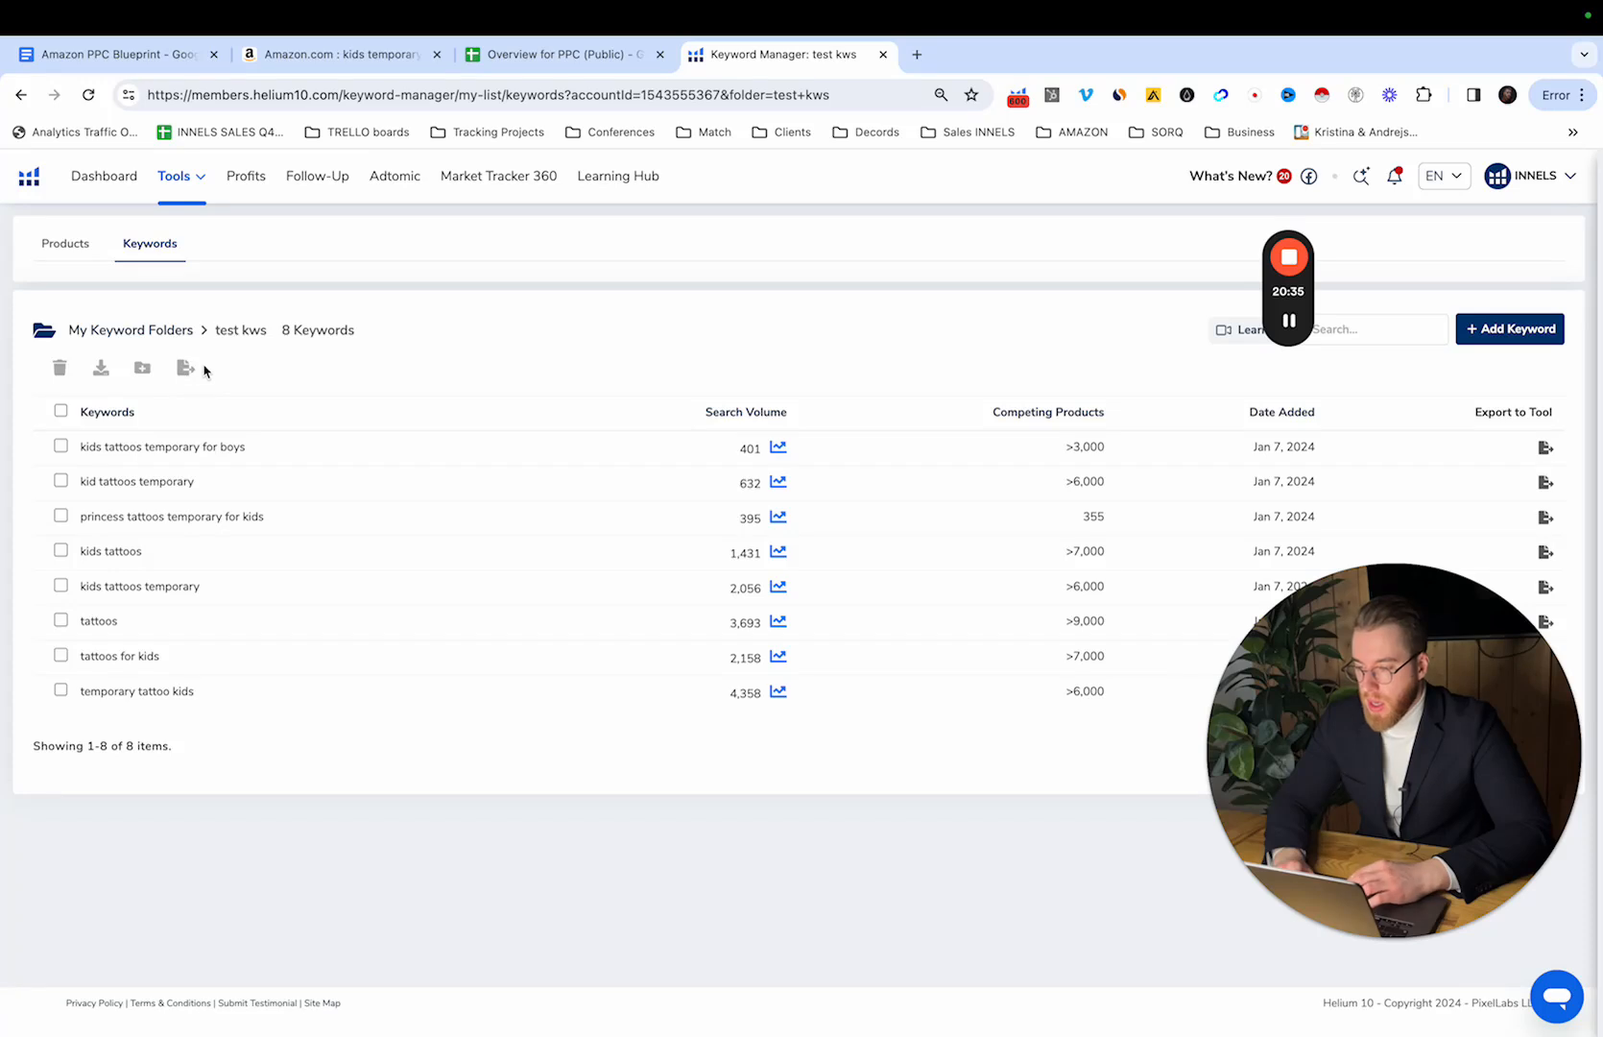
click(60, 411)
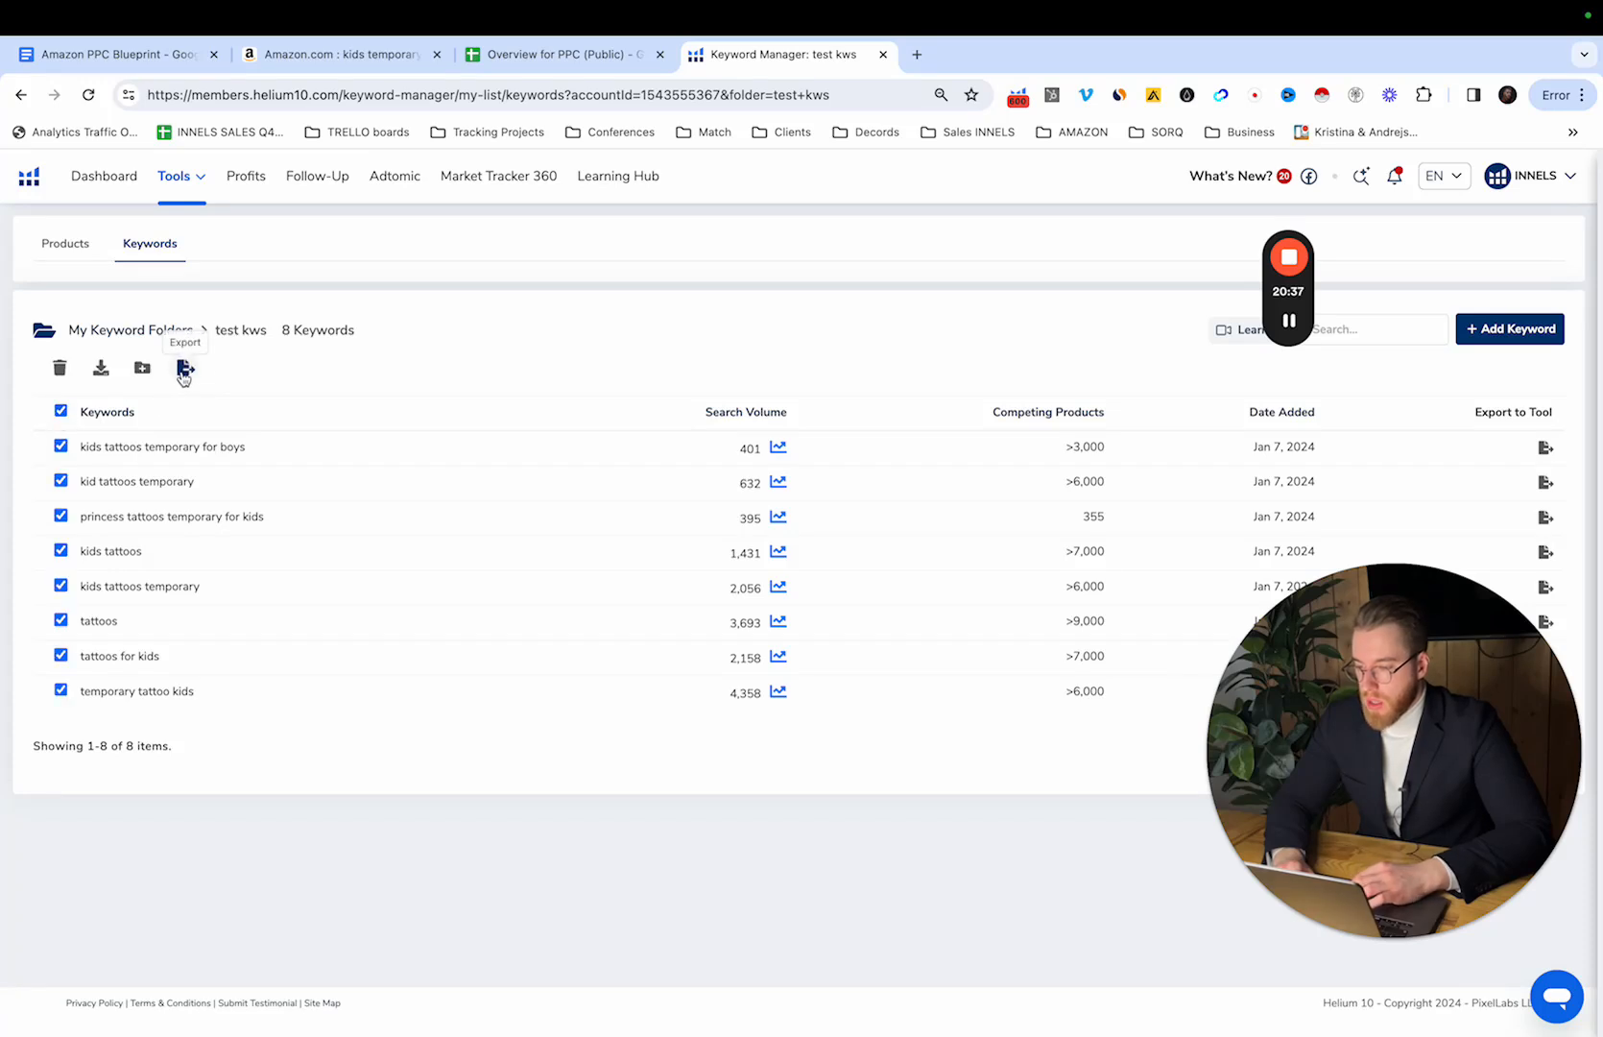
click(101, 371)
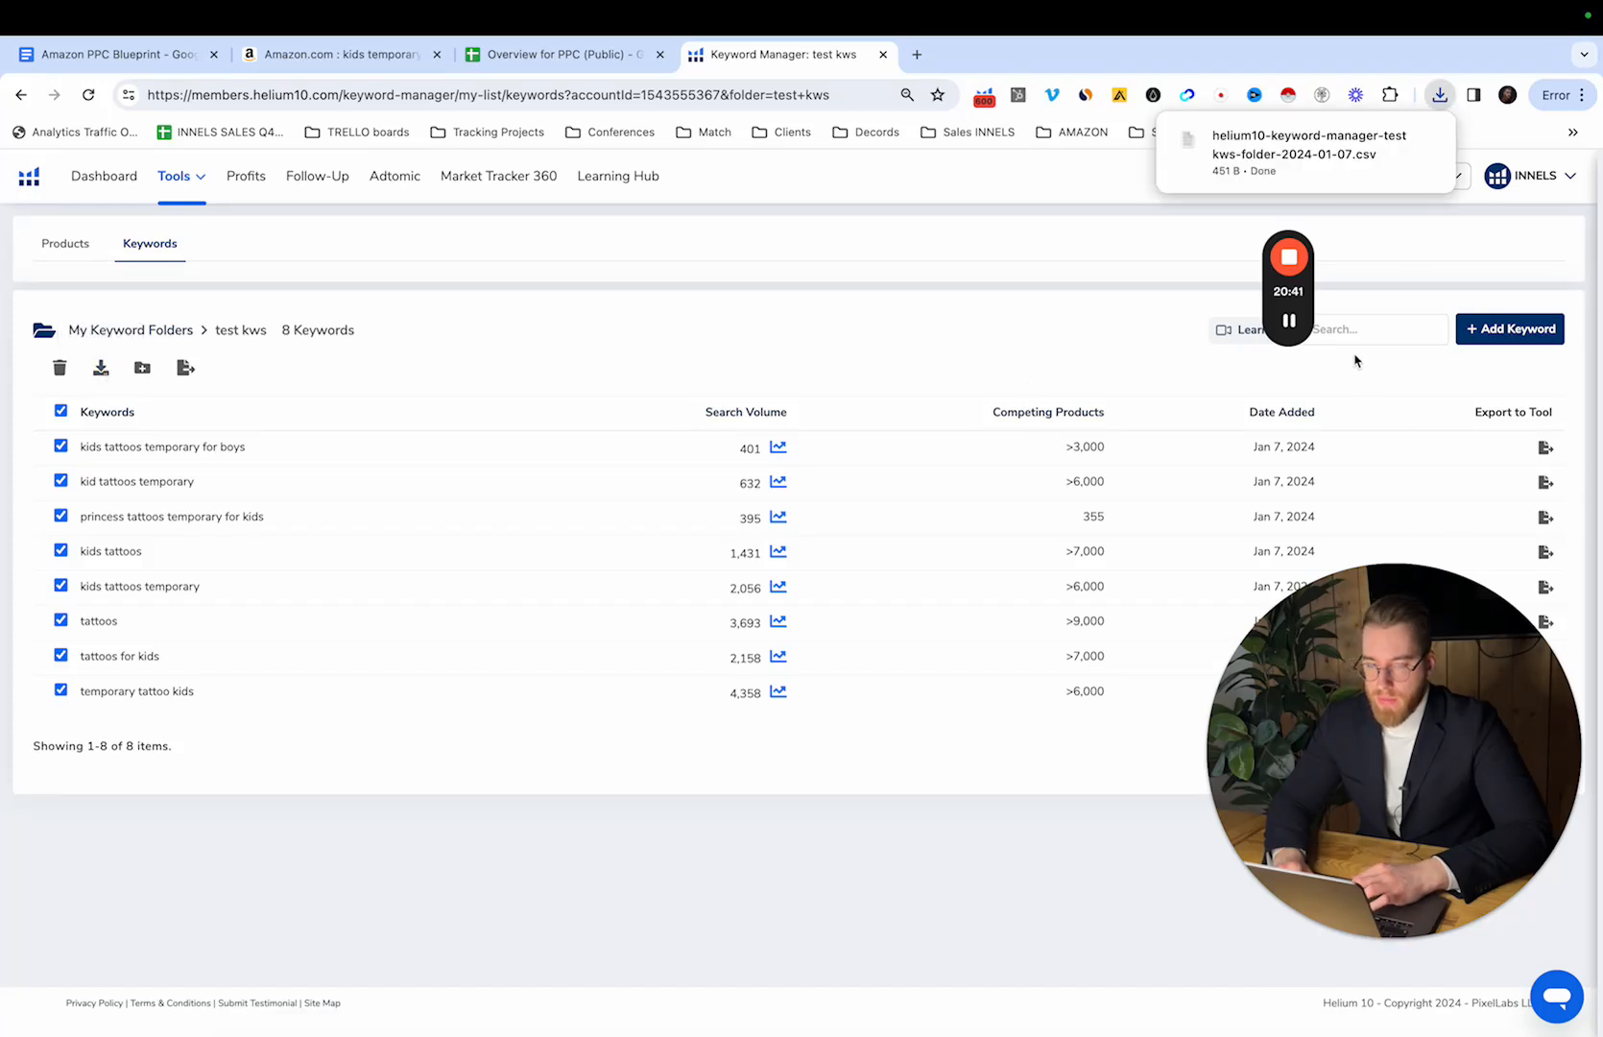
Step: Switch to the Overview for PPC (Public) spreadsheet and upload helium10-keyword-manager-test kws-folder-2024-01-07.csv for import
key(ctrl+shift+Tab)
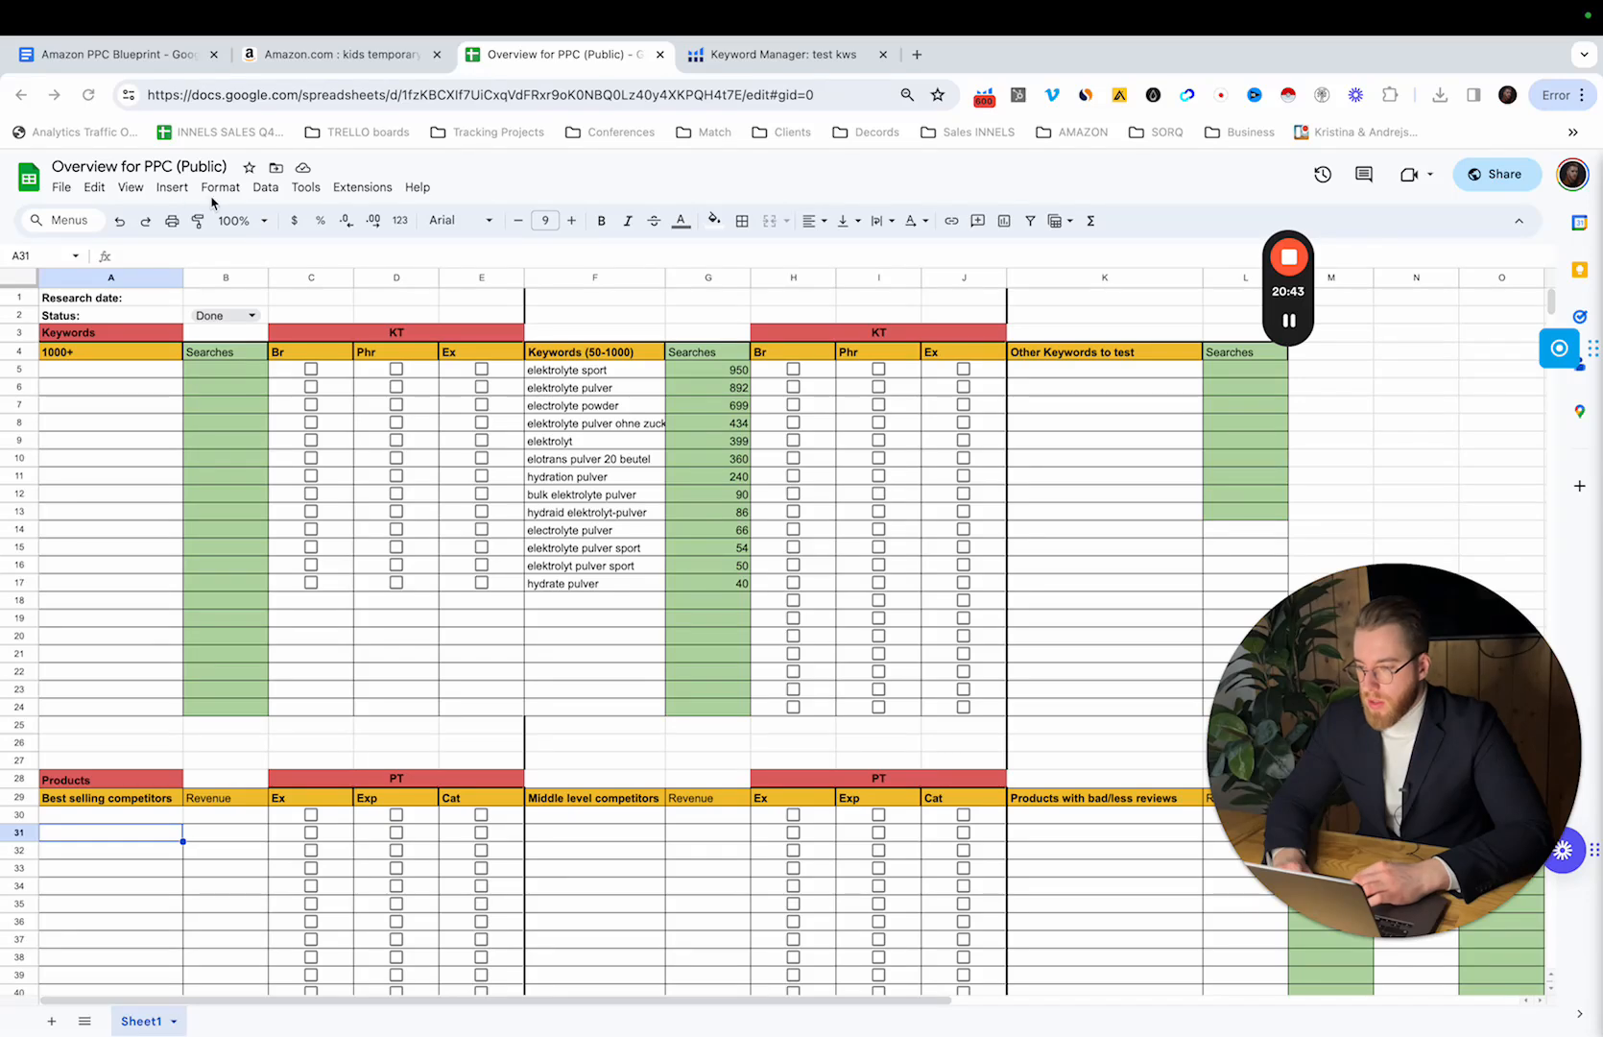
click(61, 189)
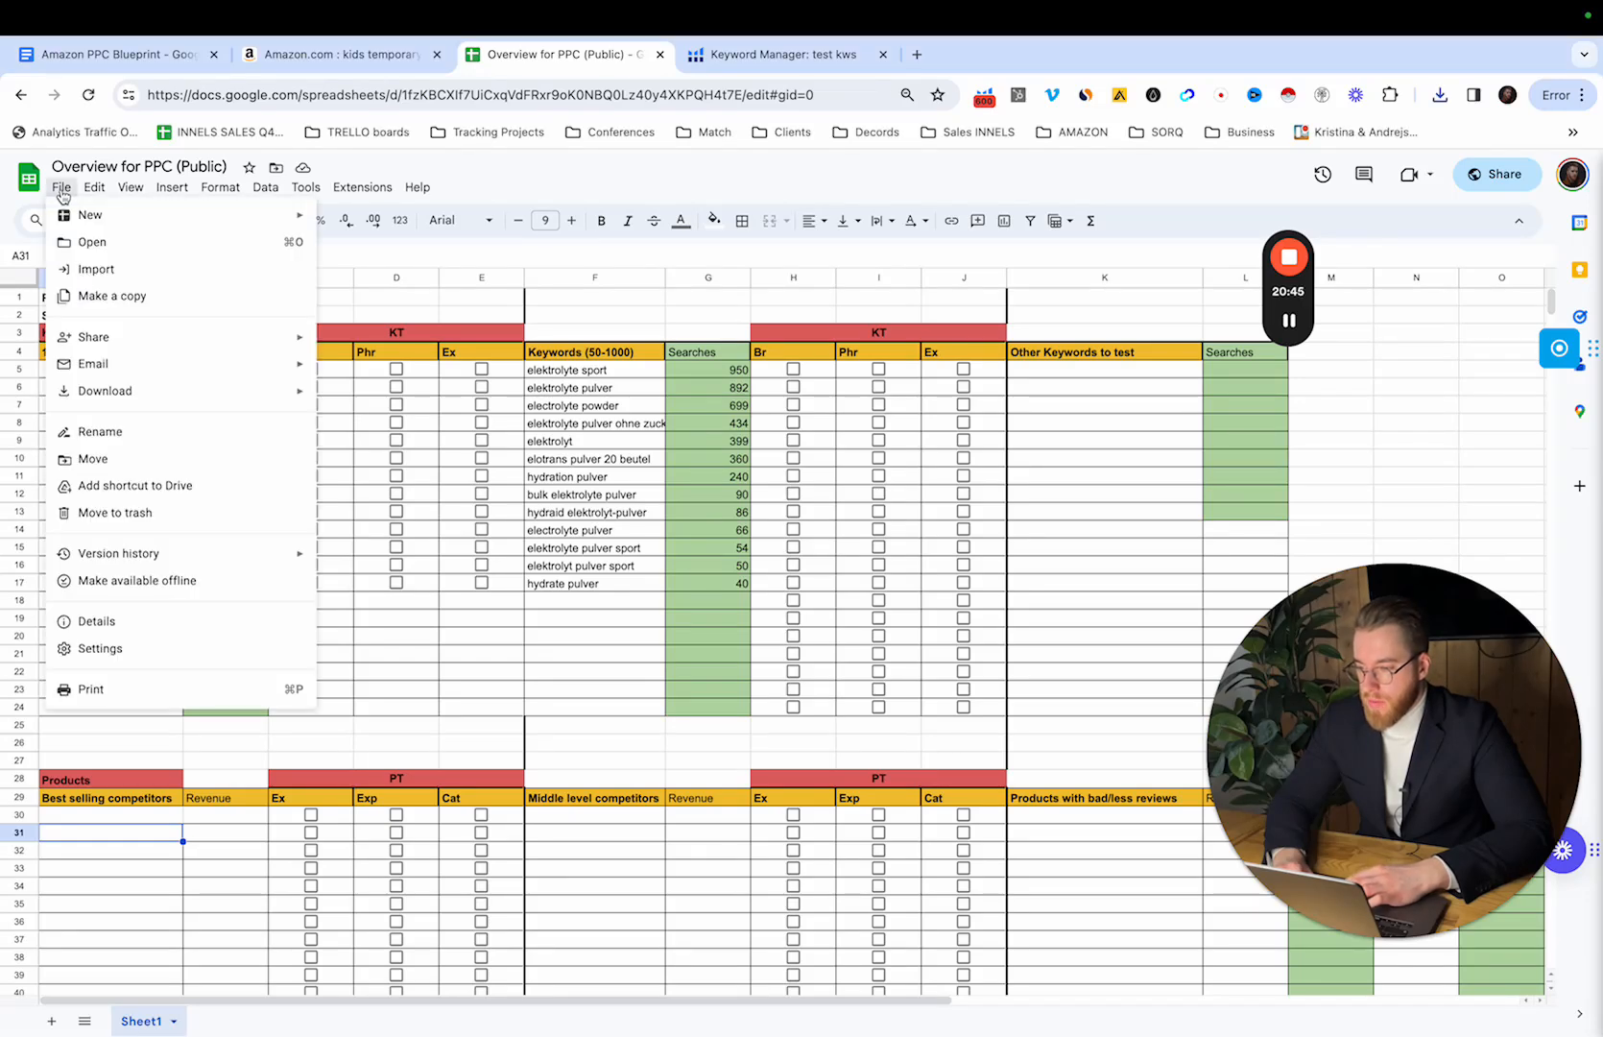
click(103, 270)
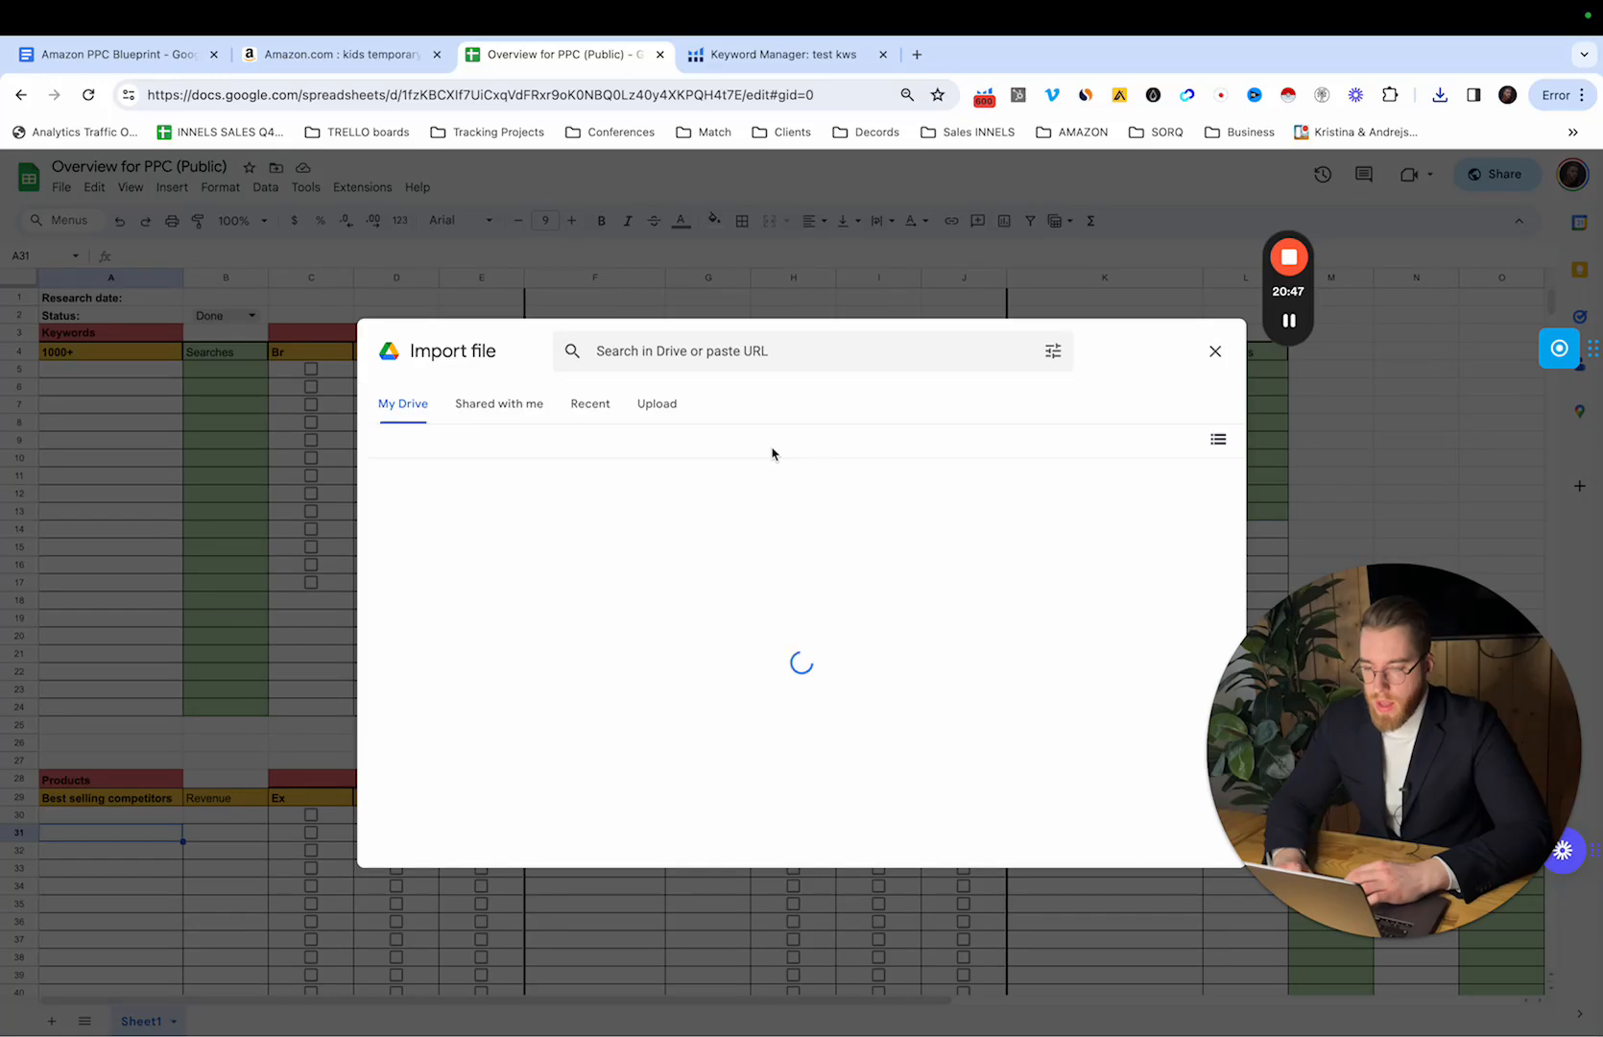
click(656, 405)
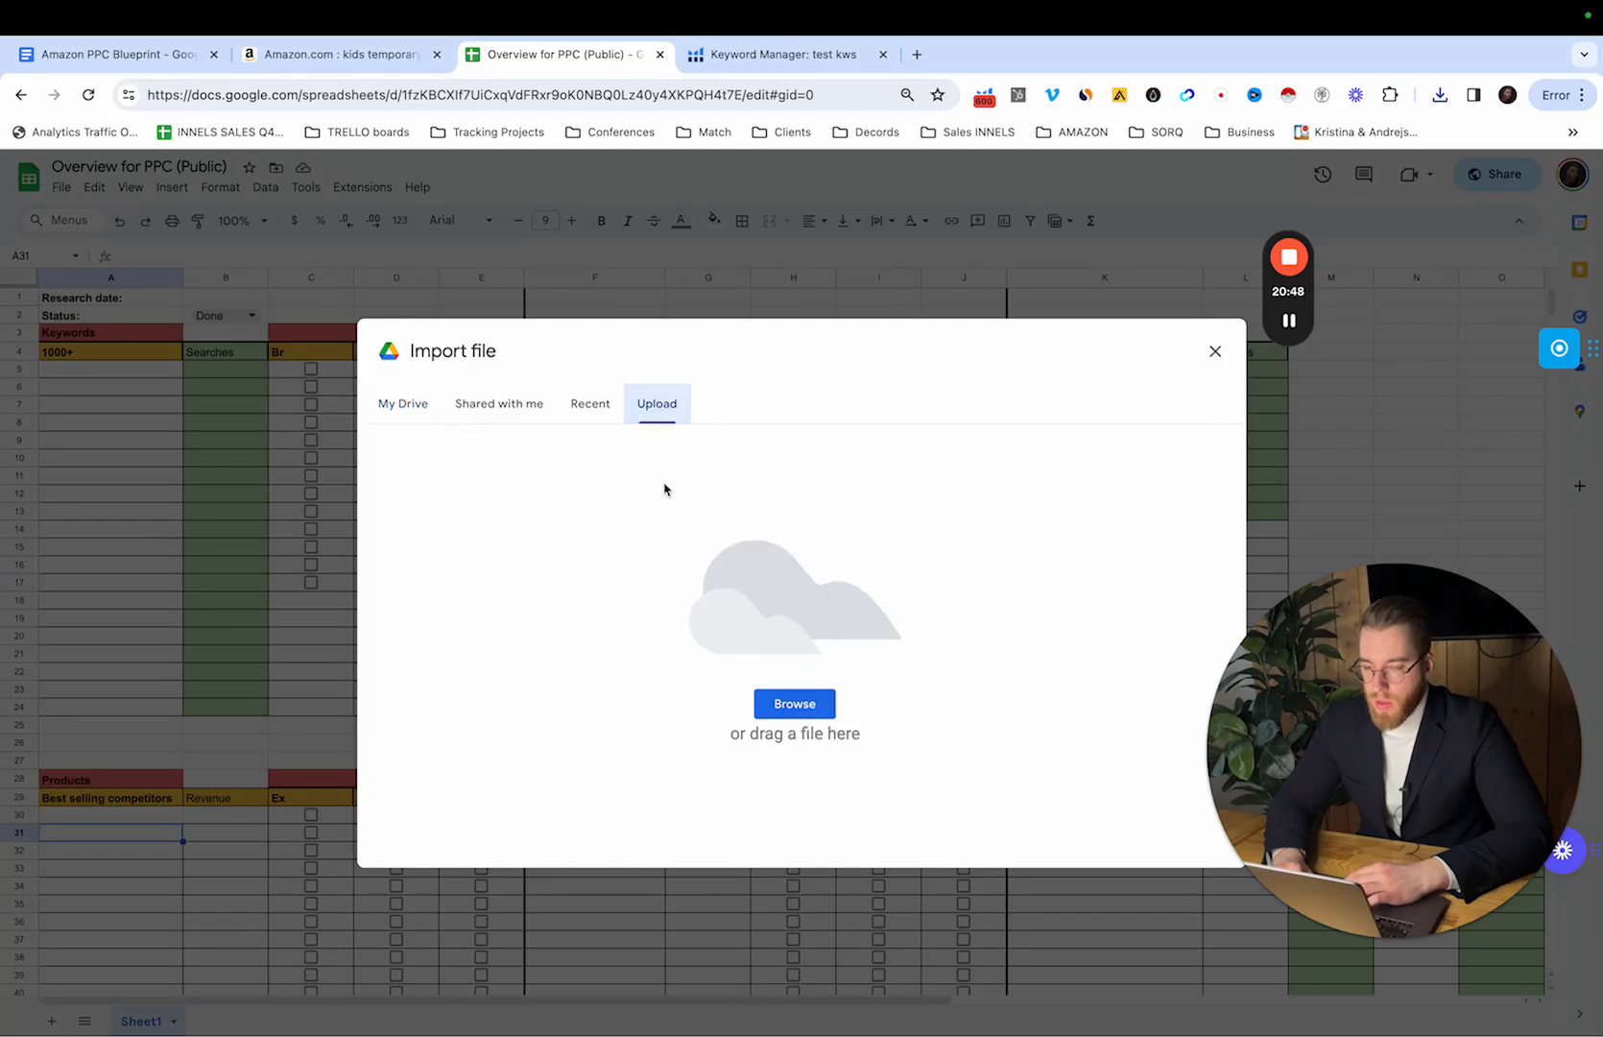
click(796, 706)
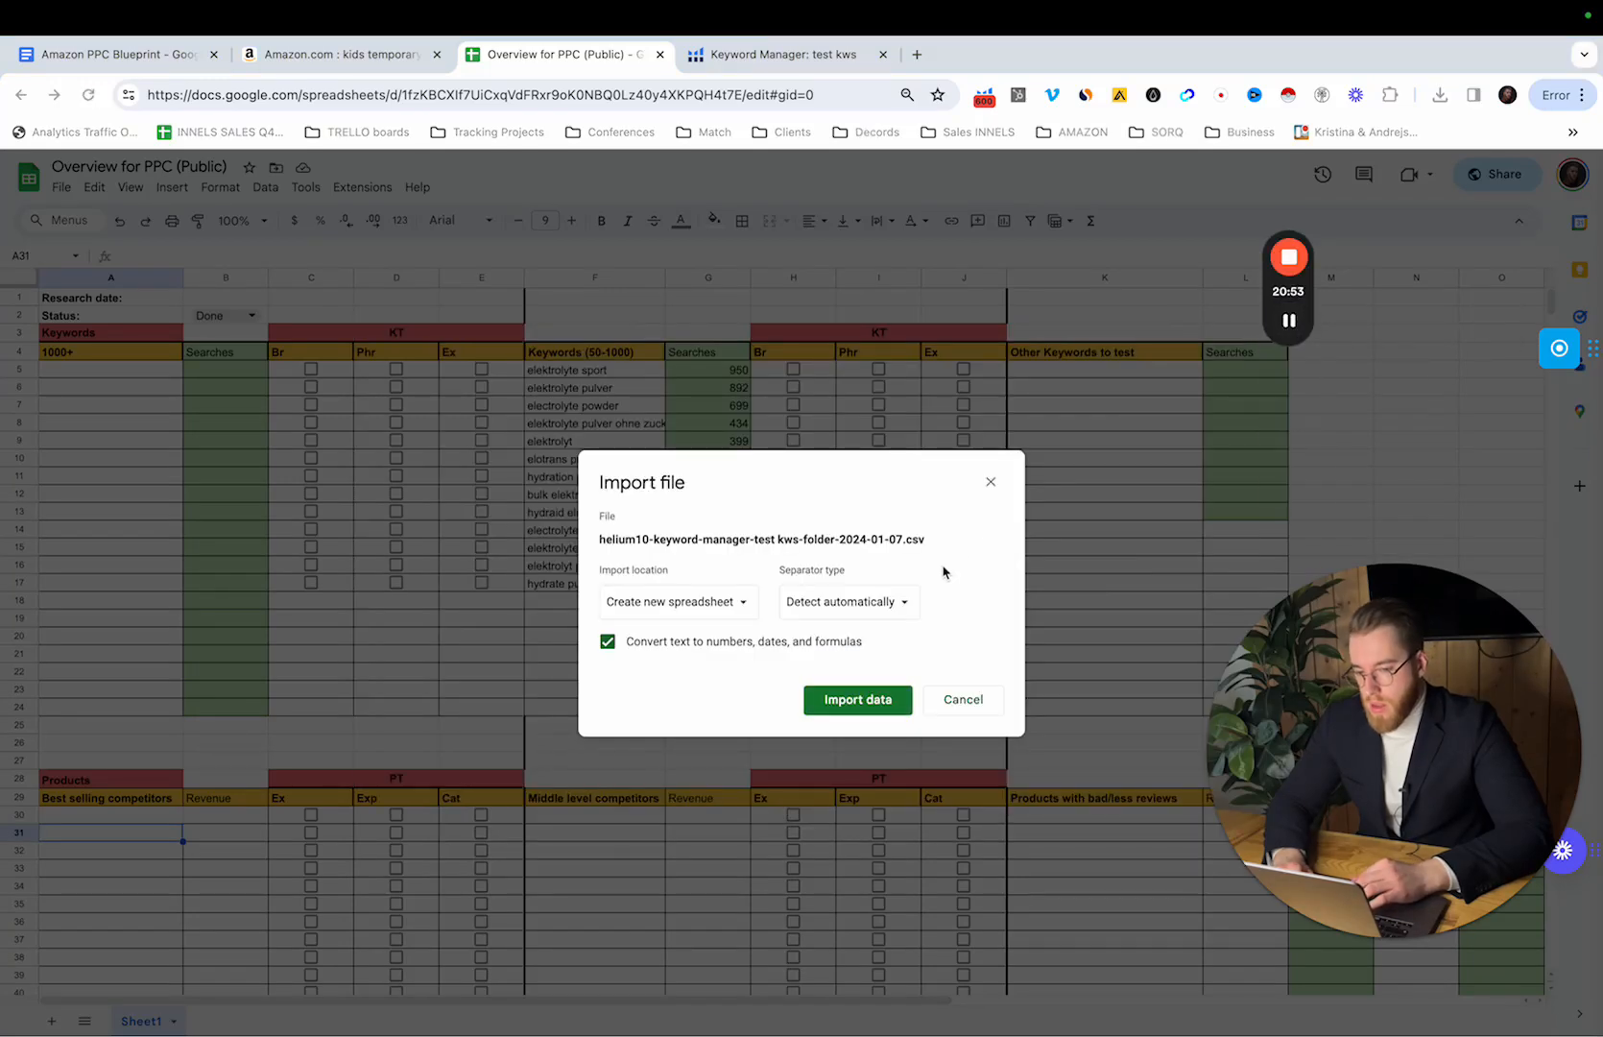
Step: Import the keyword CSV into the spreadsheet as a new sheet, detecting the separator automatically
click(669, 603)
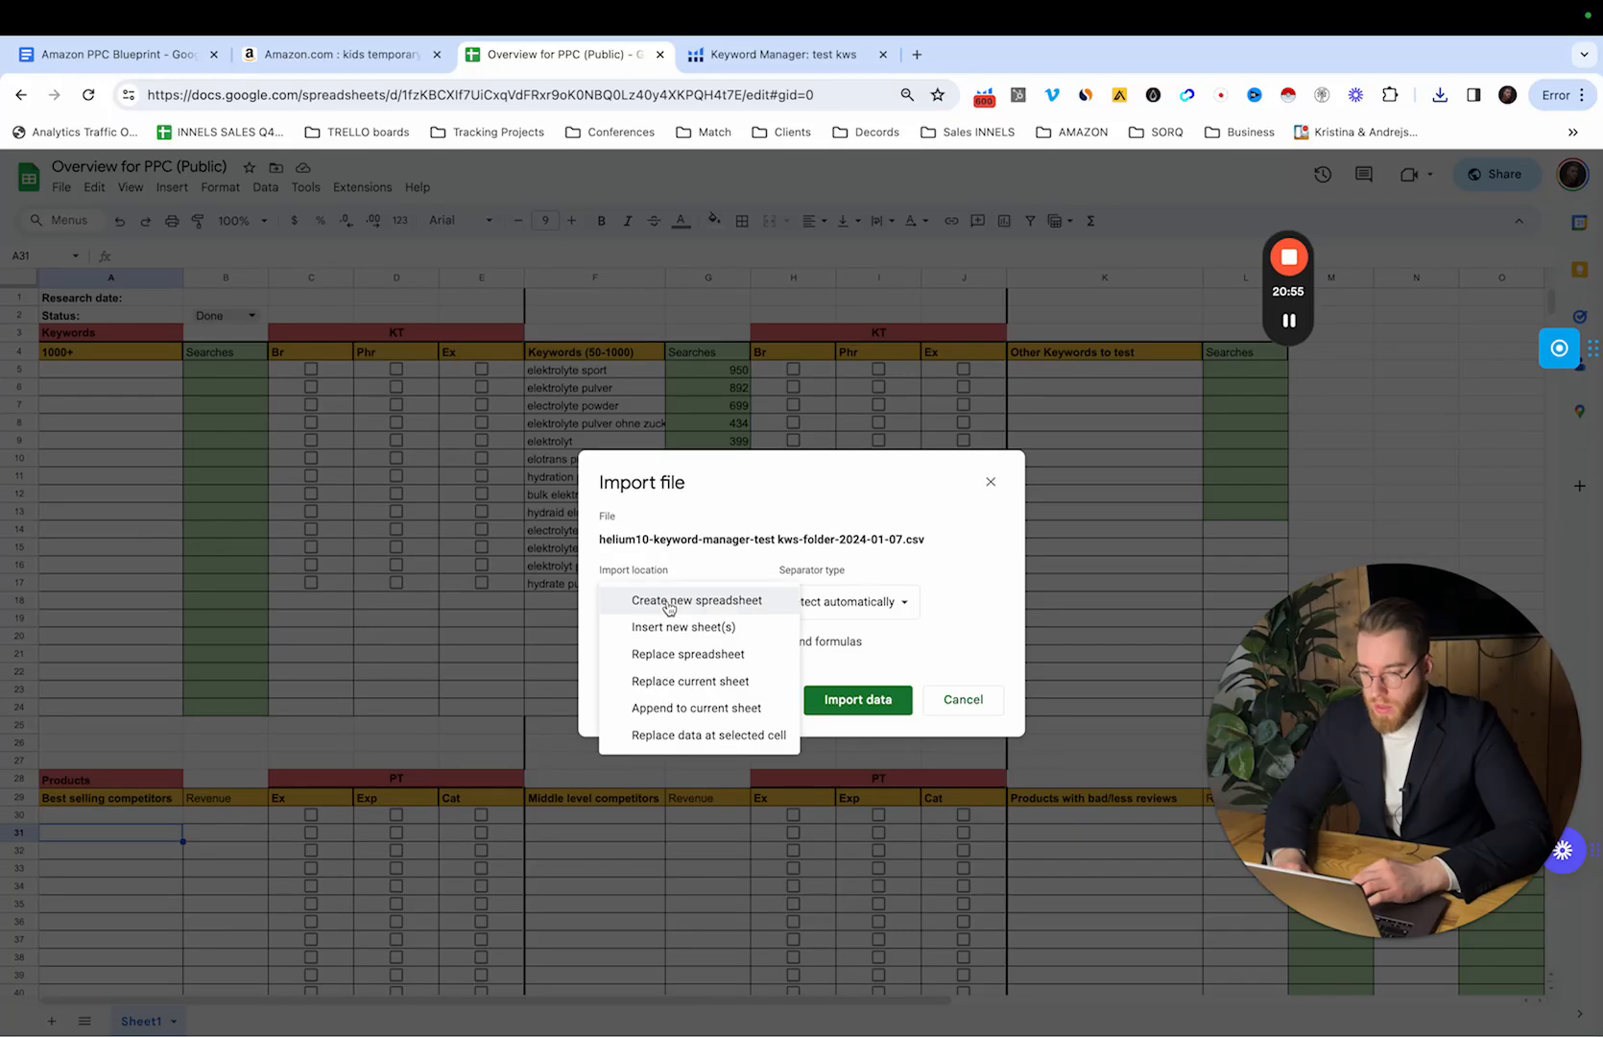
click(677, 628)
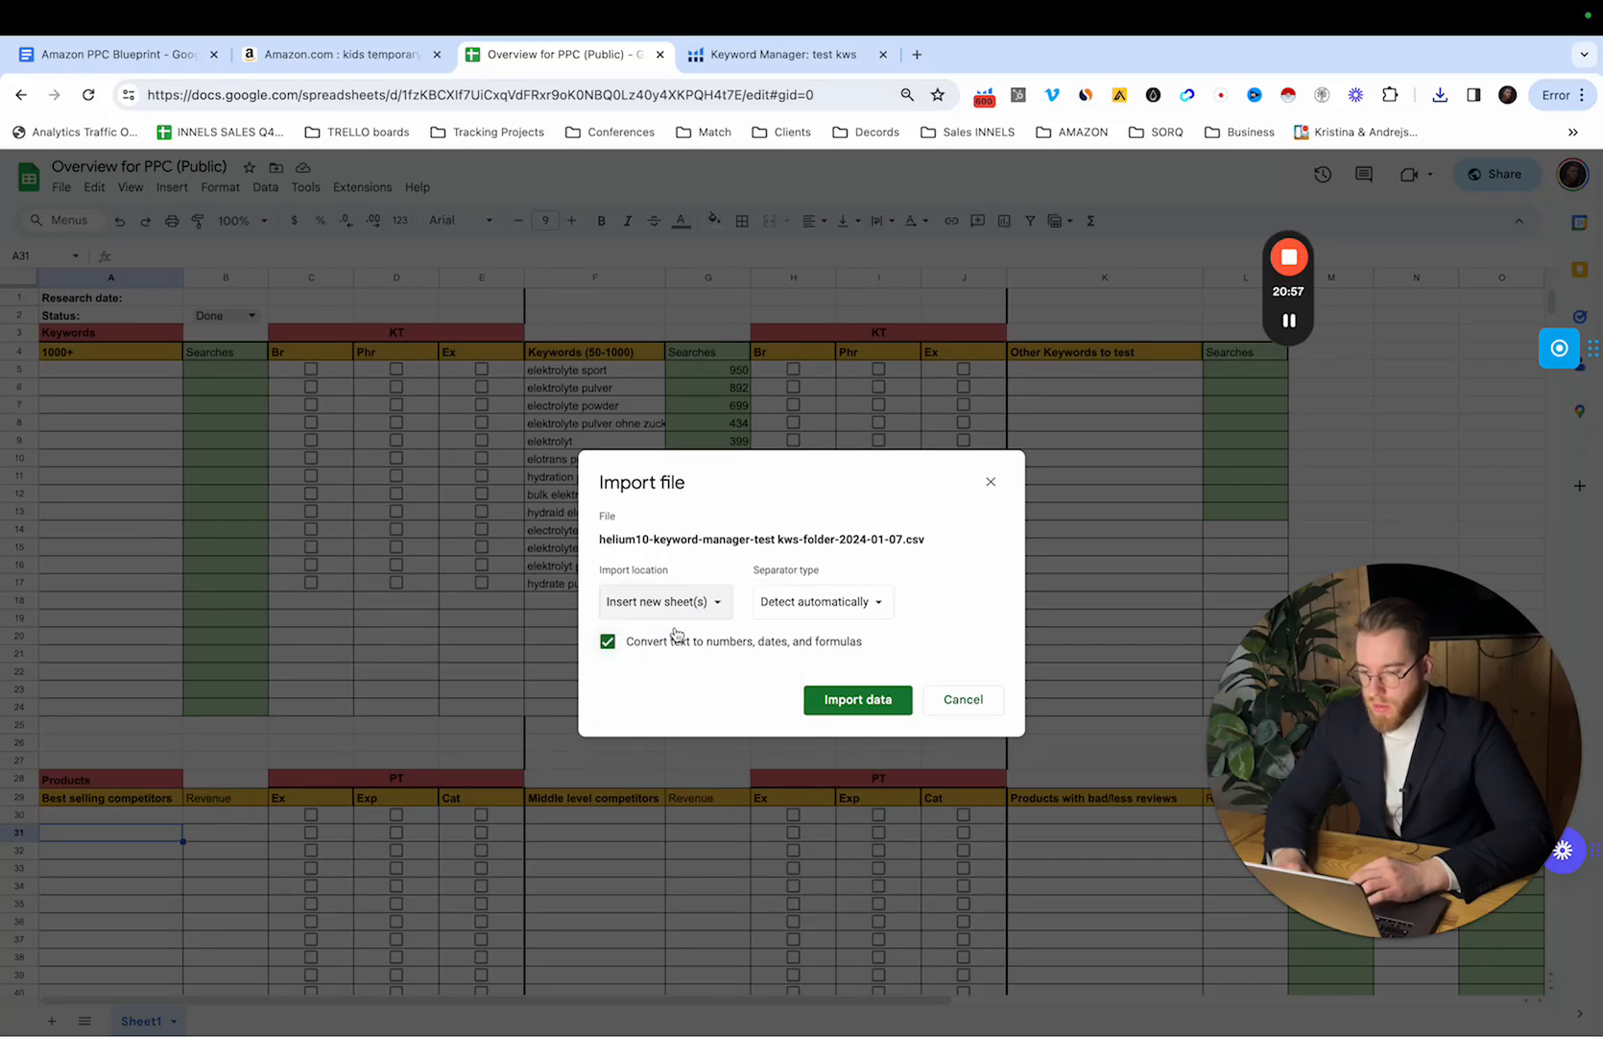
click(864, 602)
click(861, 603)
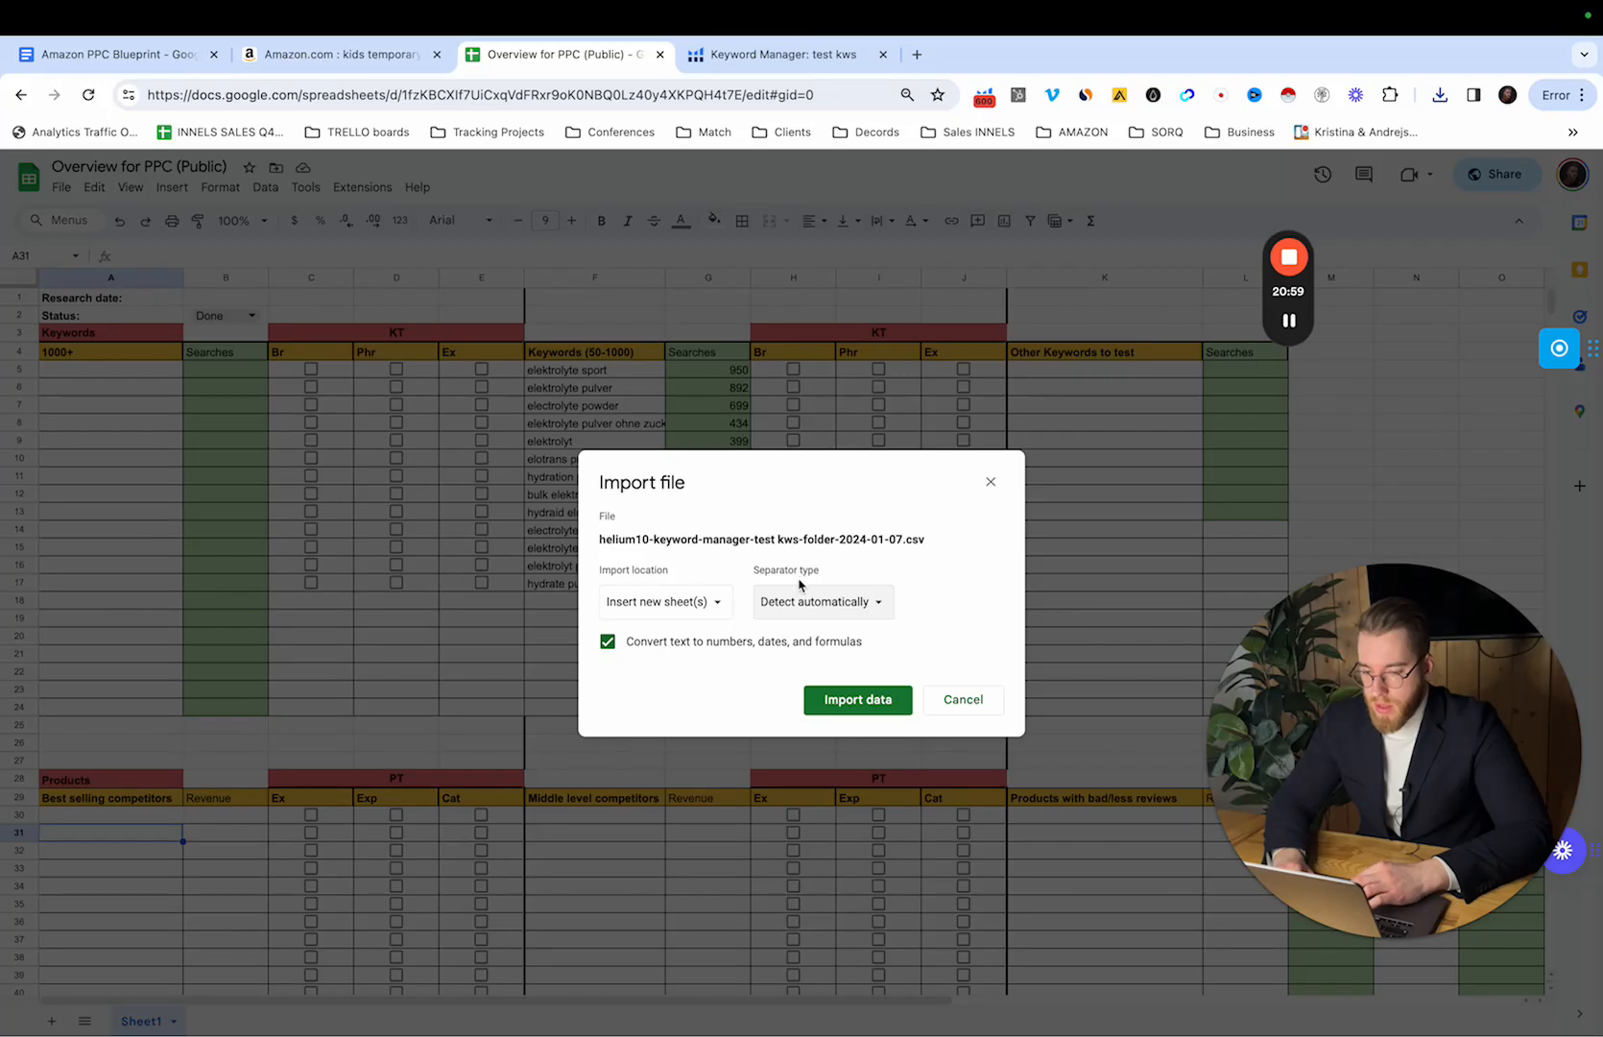
click(863, 702)
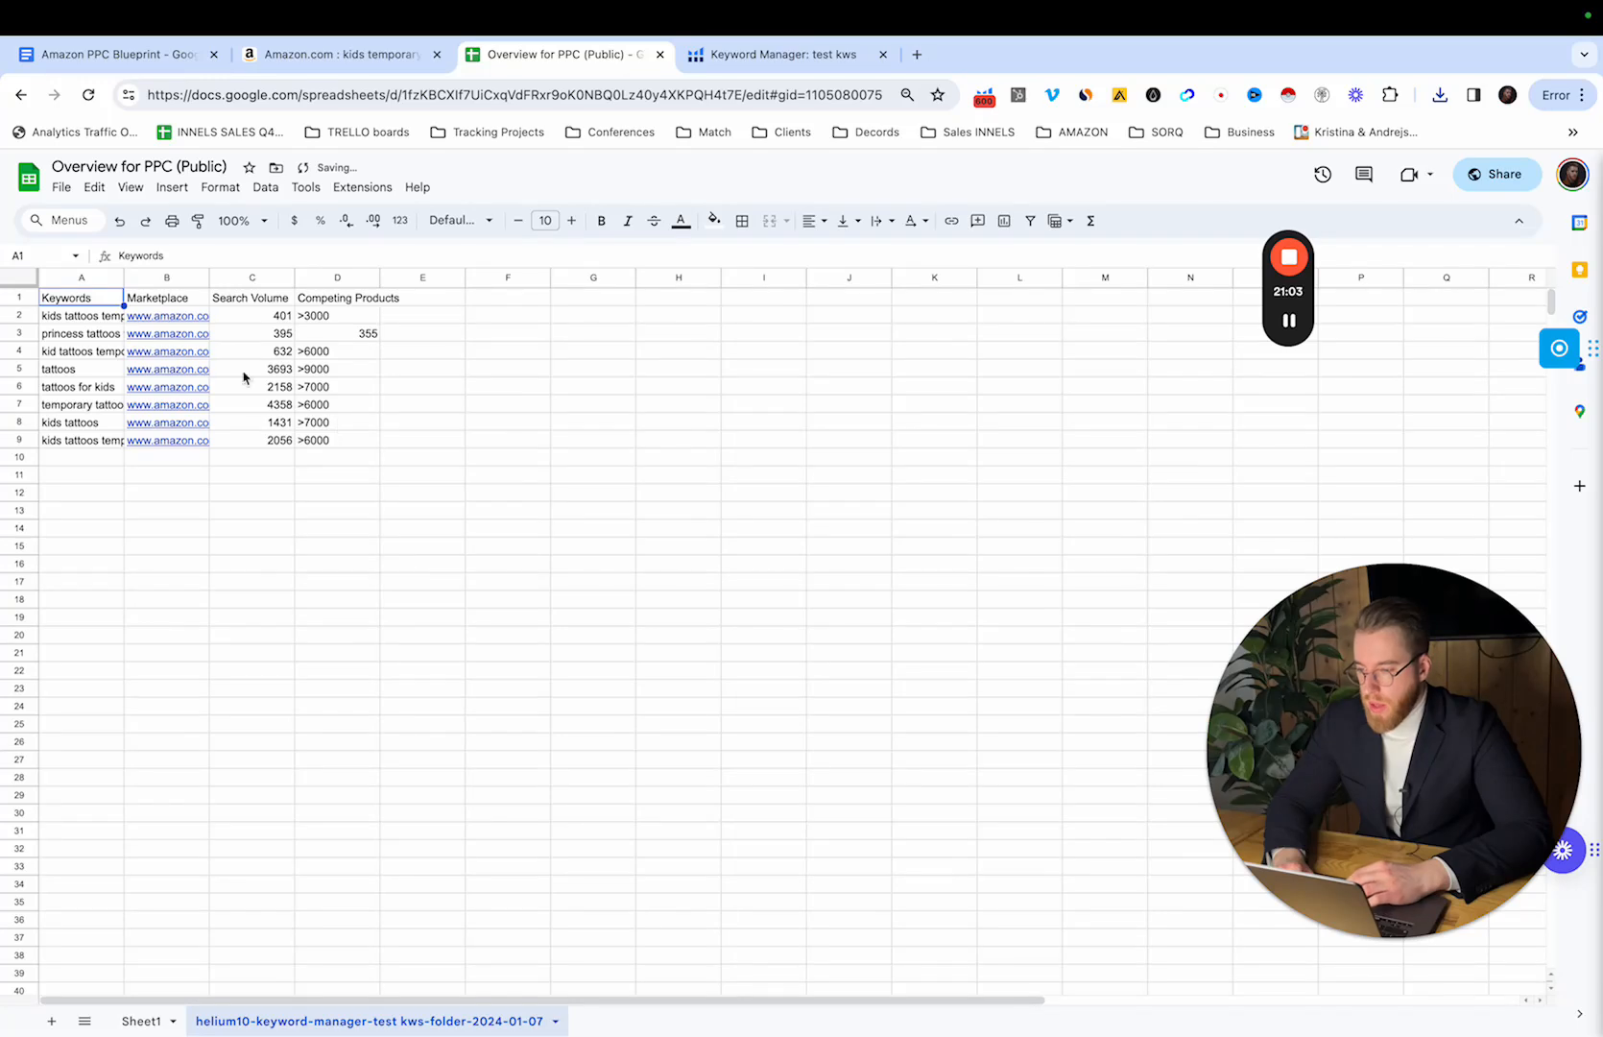
Step: Widen the Keywords column and delete the Marketplace and Competing Products columns from the imported sheet
drag(124, 277, 168, 277)
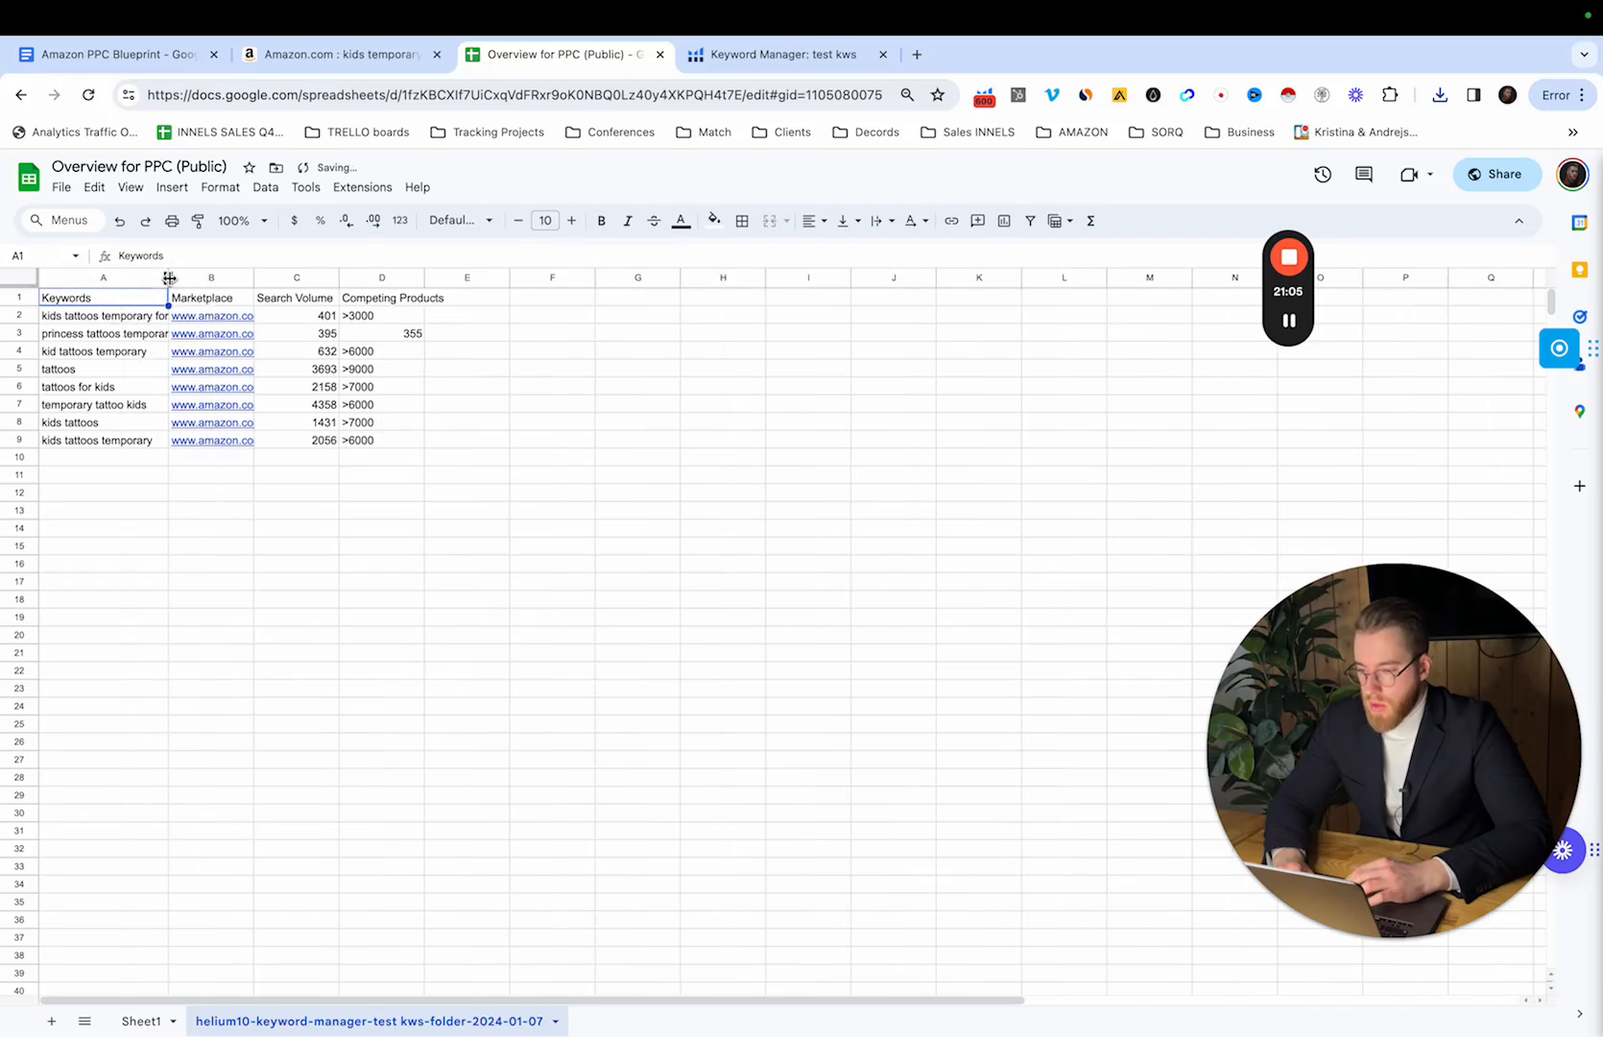
right_click(205, 274)
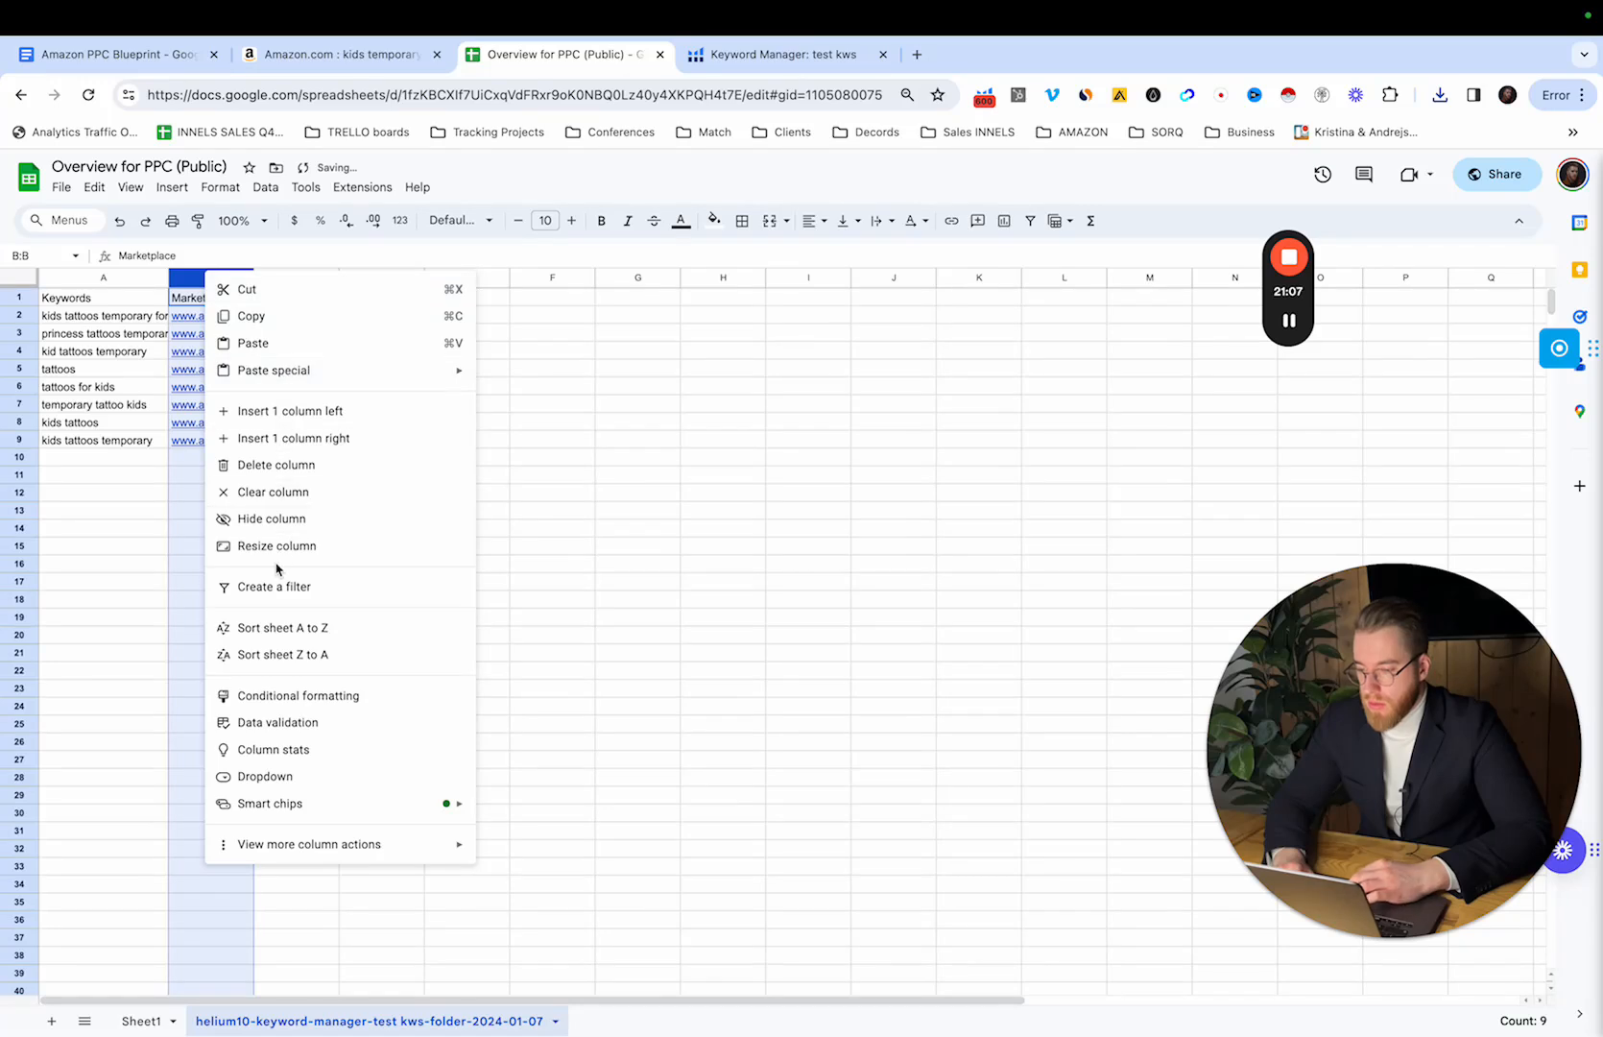
click(282, 467)
click(300, 280)
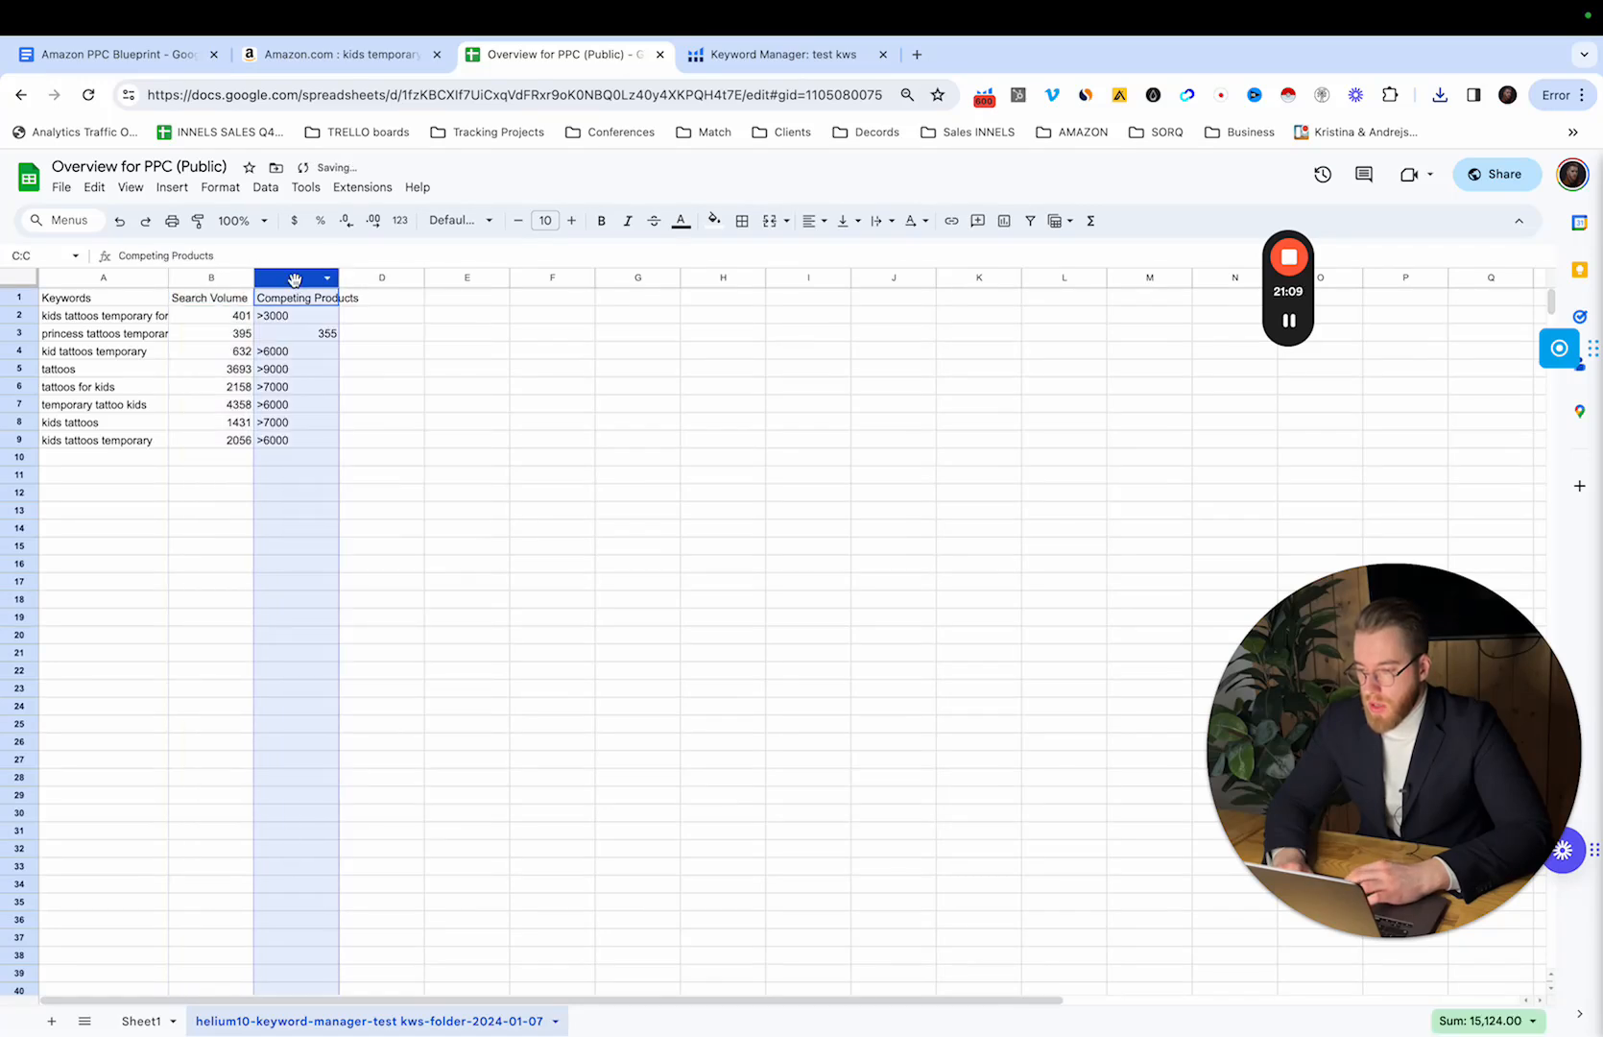
right_click(300, 280)
click(347, 468)
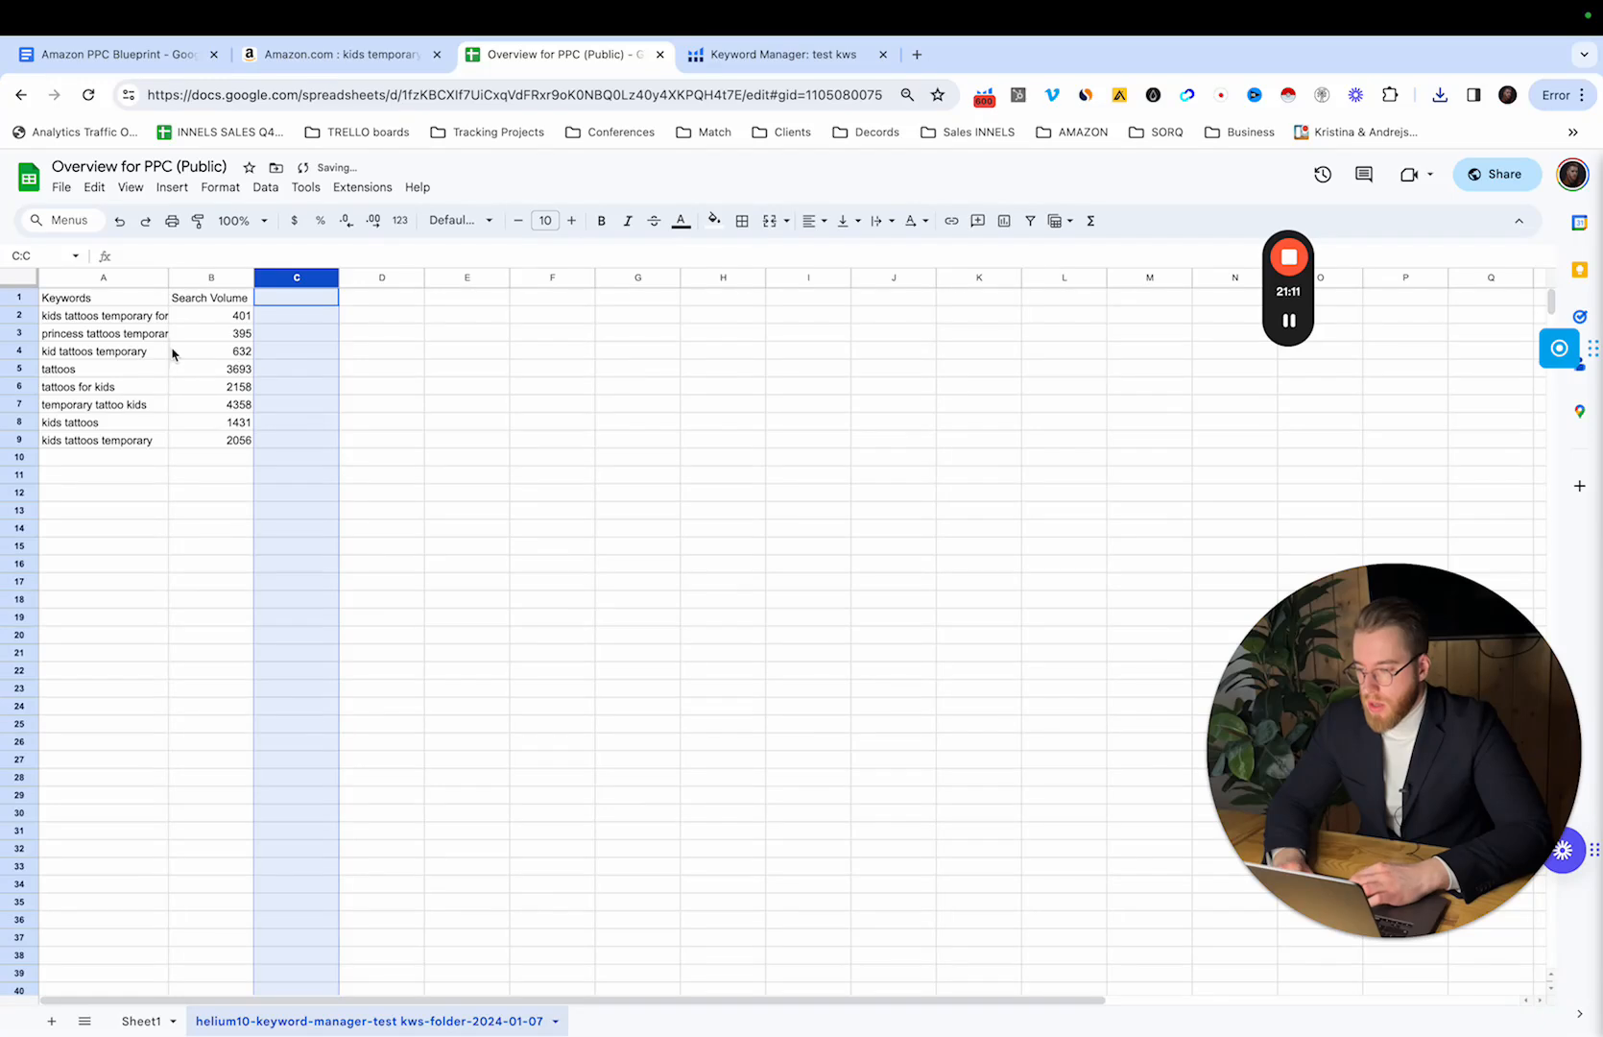
Step: Sort the imported sheet by Search Volume from Z to A
click(227, 276)
right_click(227, 277)
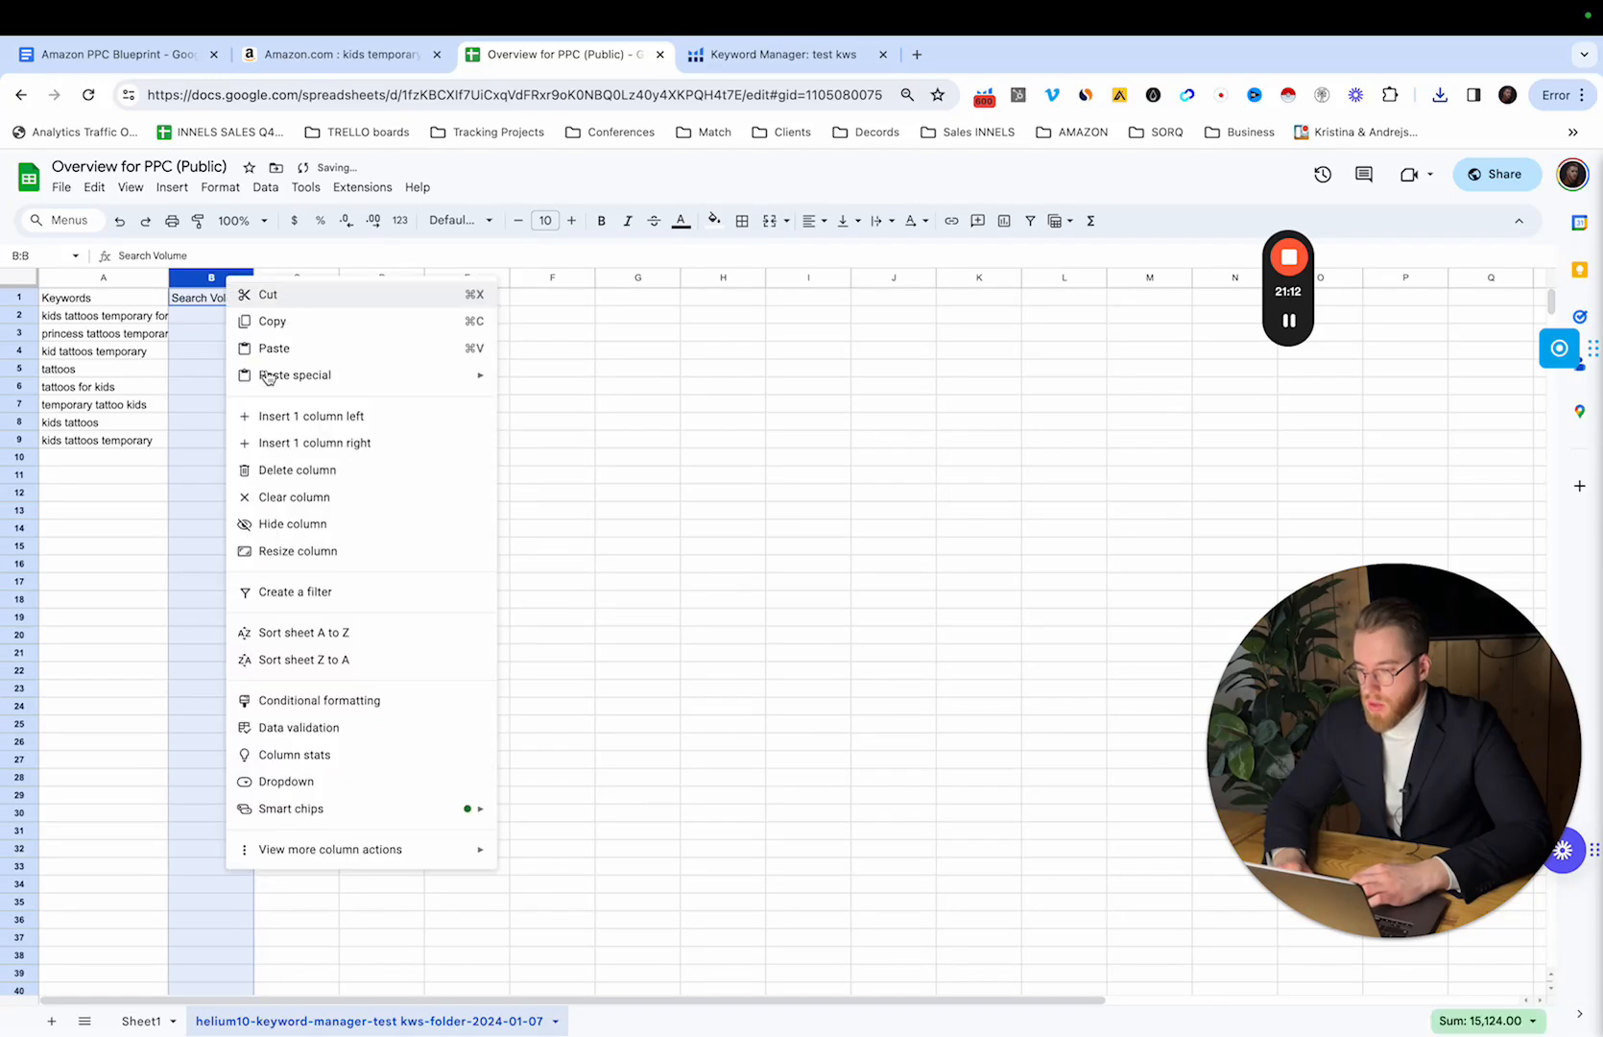
click(347, 652)
click(333, 375)
Step: Copy the keywords and search volumes in A2:B9 into the 1000+ keyword table on Sheet1, starting at A5
drag(111, 315, 226, 440)
key(ctrl+c)
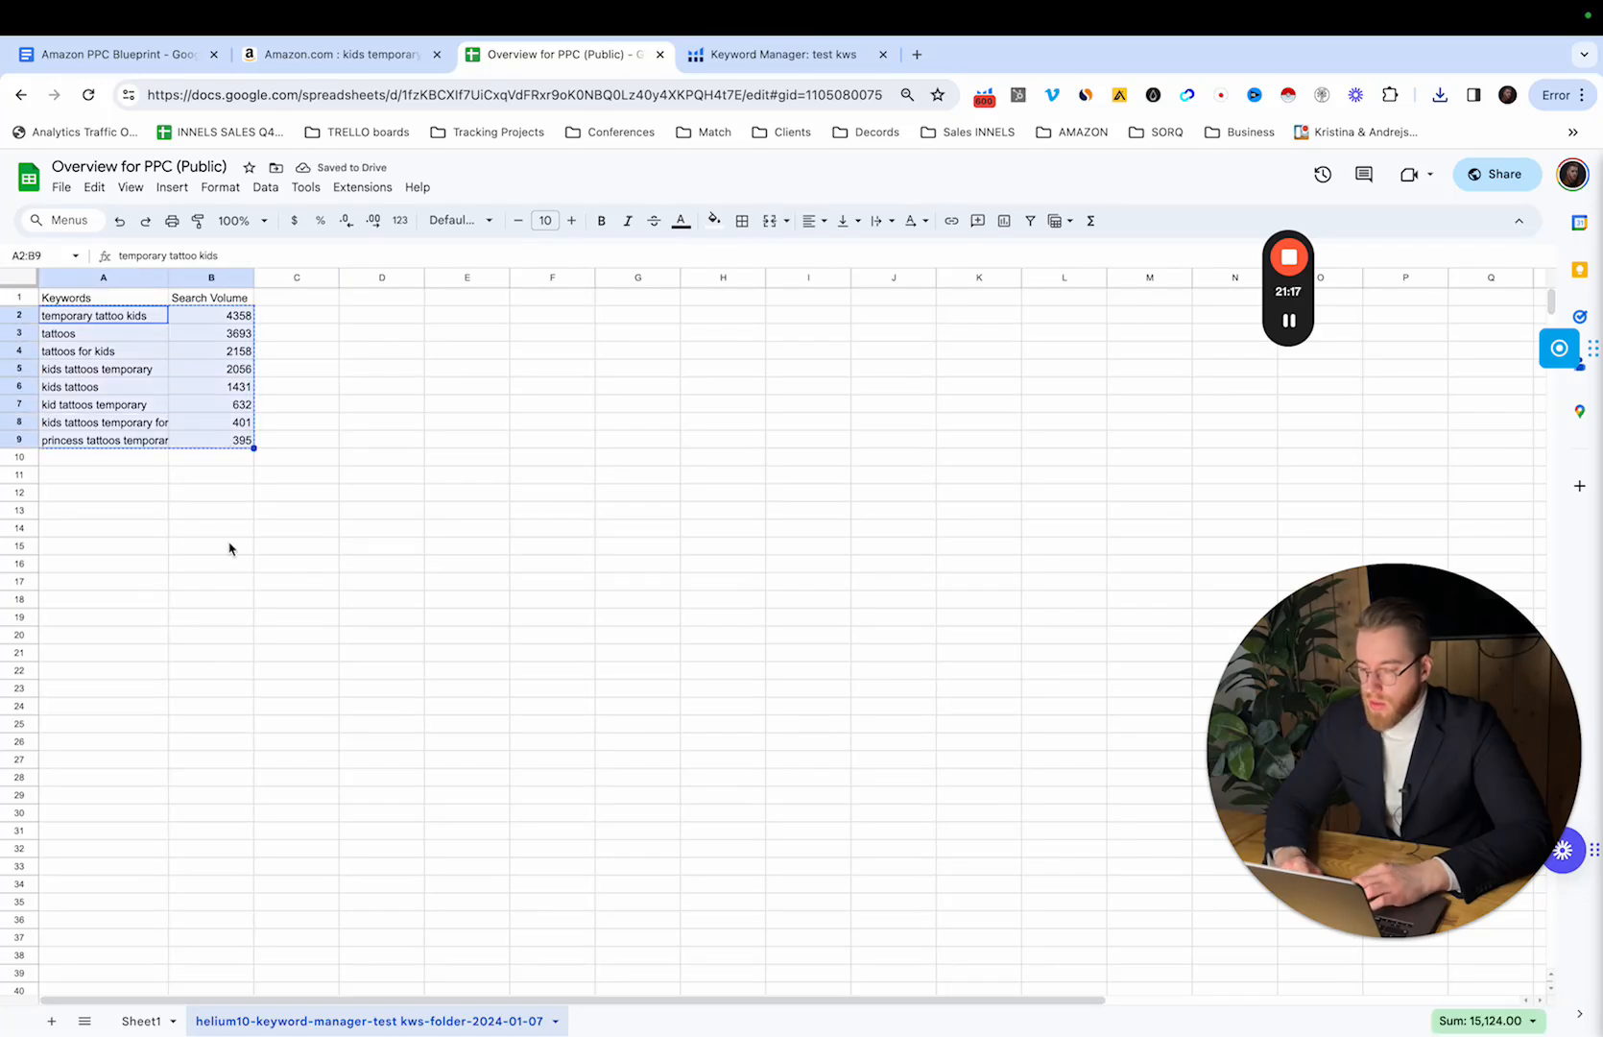
click(156, 1023)
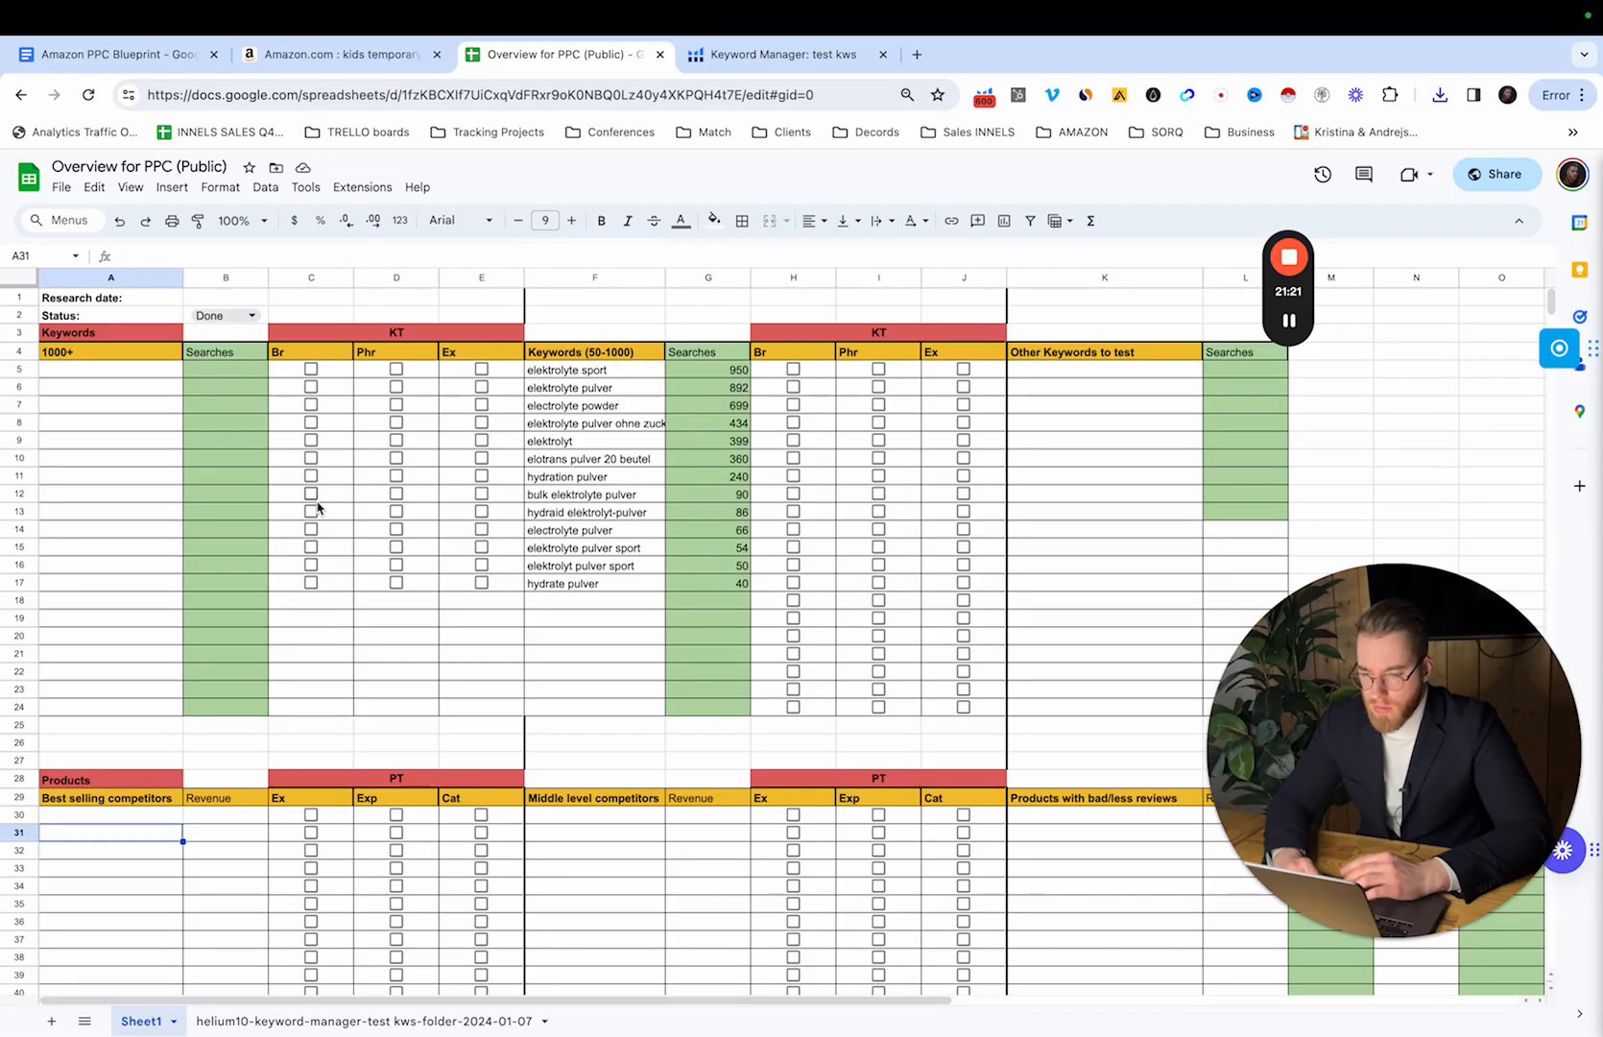
mouse_move(277, 6)
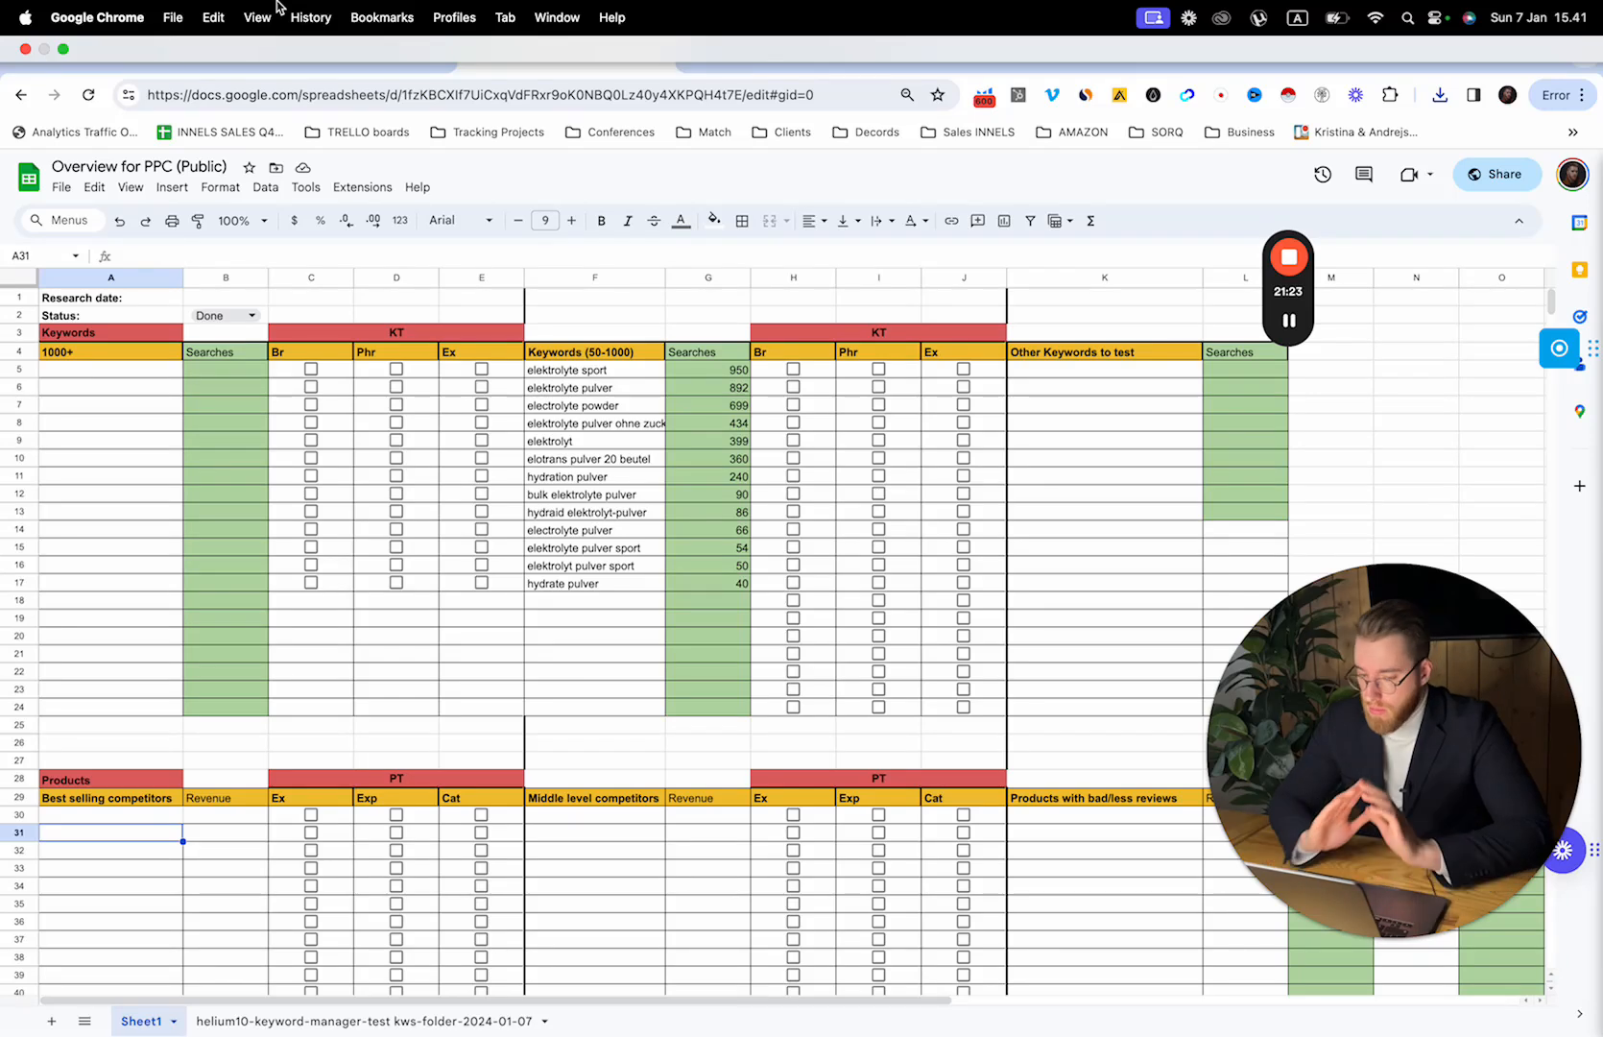
click(79, 369)
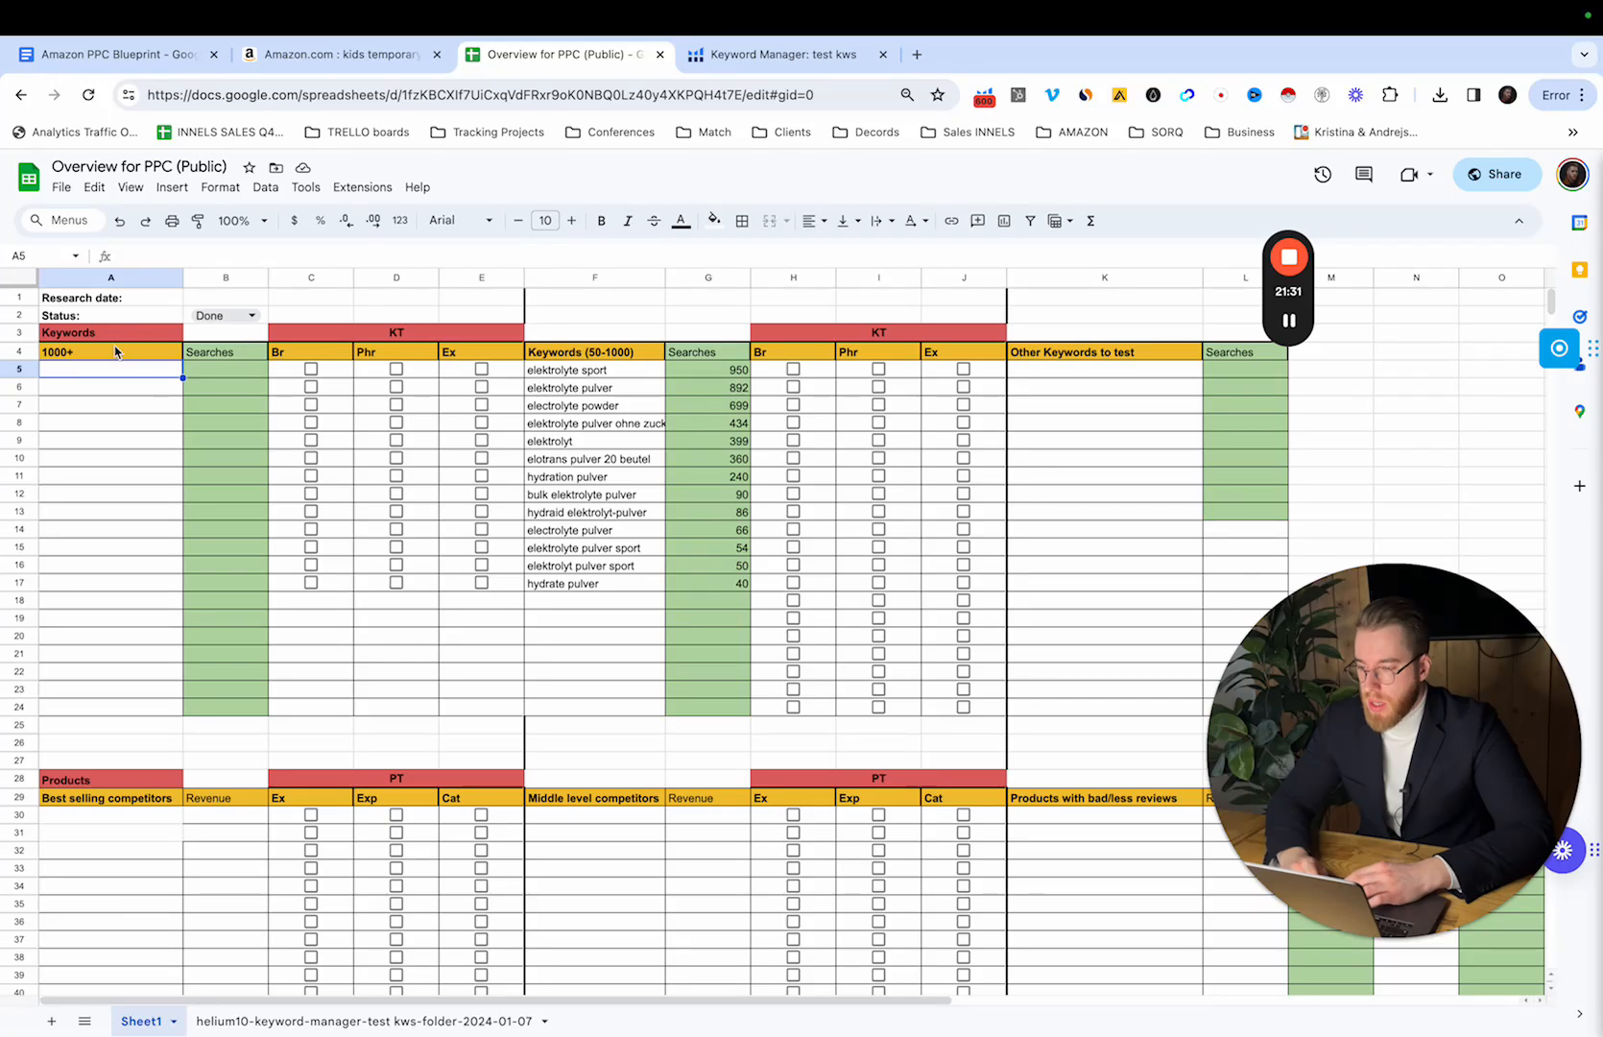
key(ctrl+v)
click(215, 413)
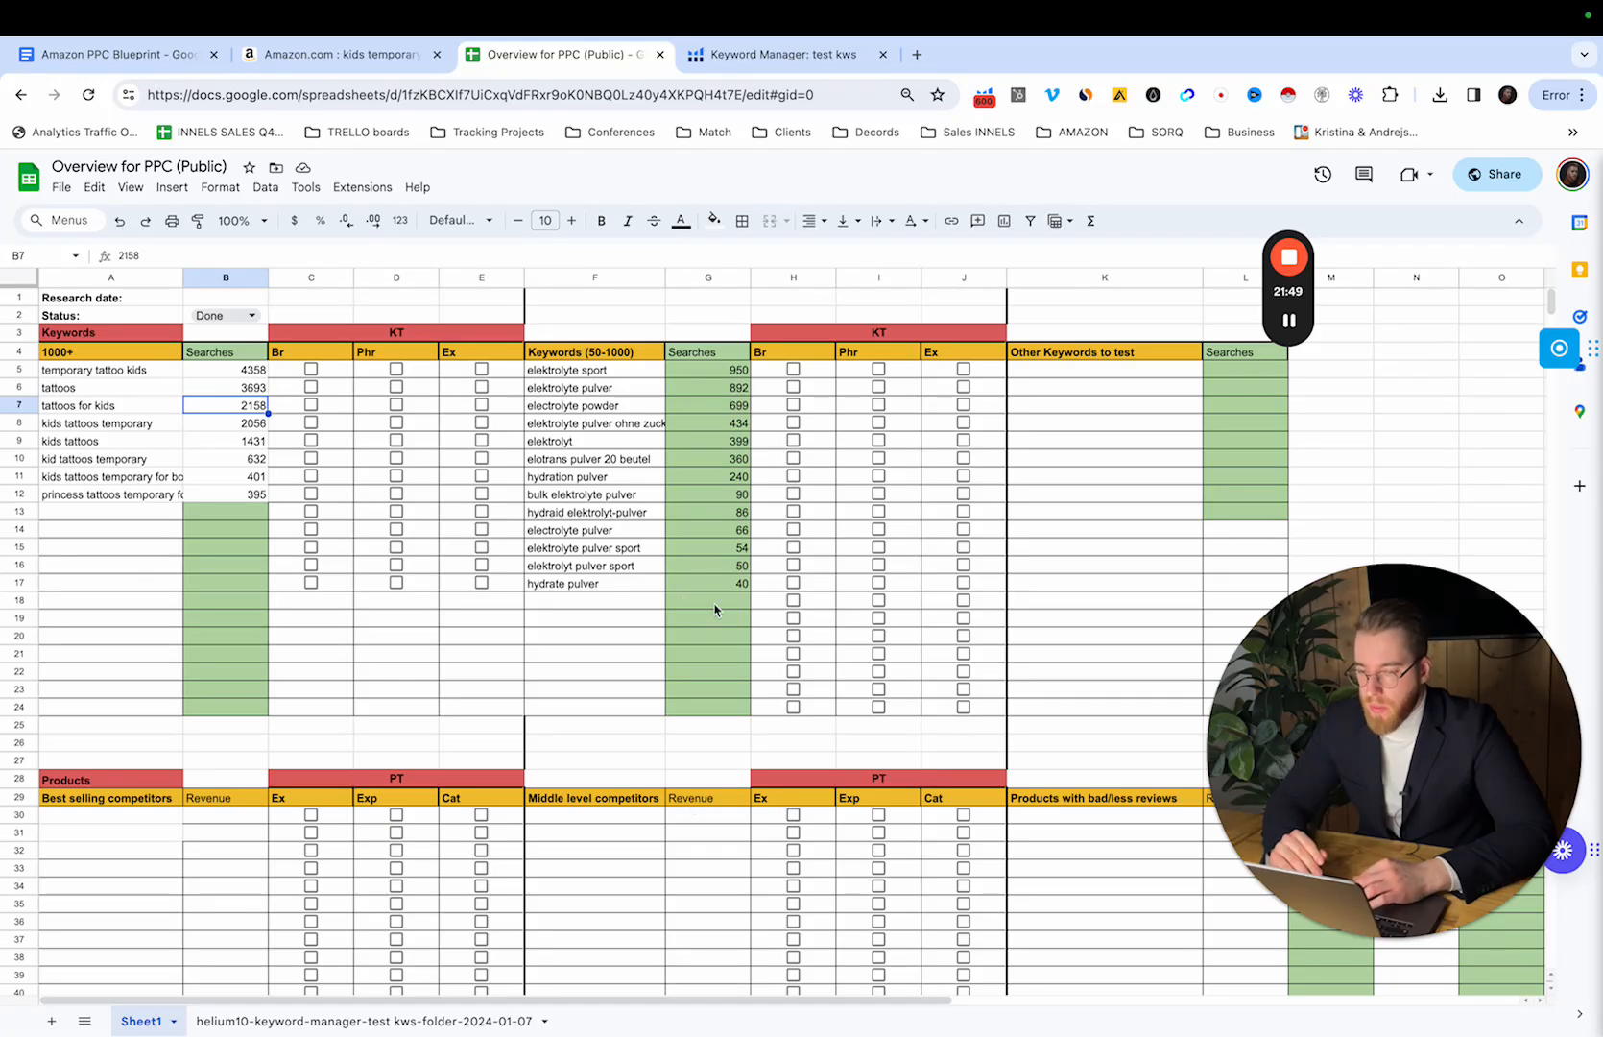
Step: Mark "temporary tattoo kids" for broad (Br) and phrase (Phr) targeting in the 1000+ keyword table
click(325, 359)
click(411, 359)
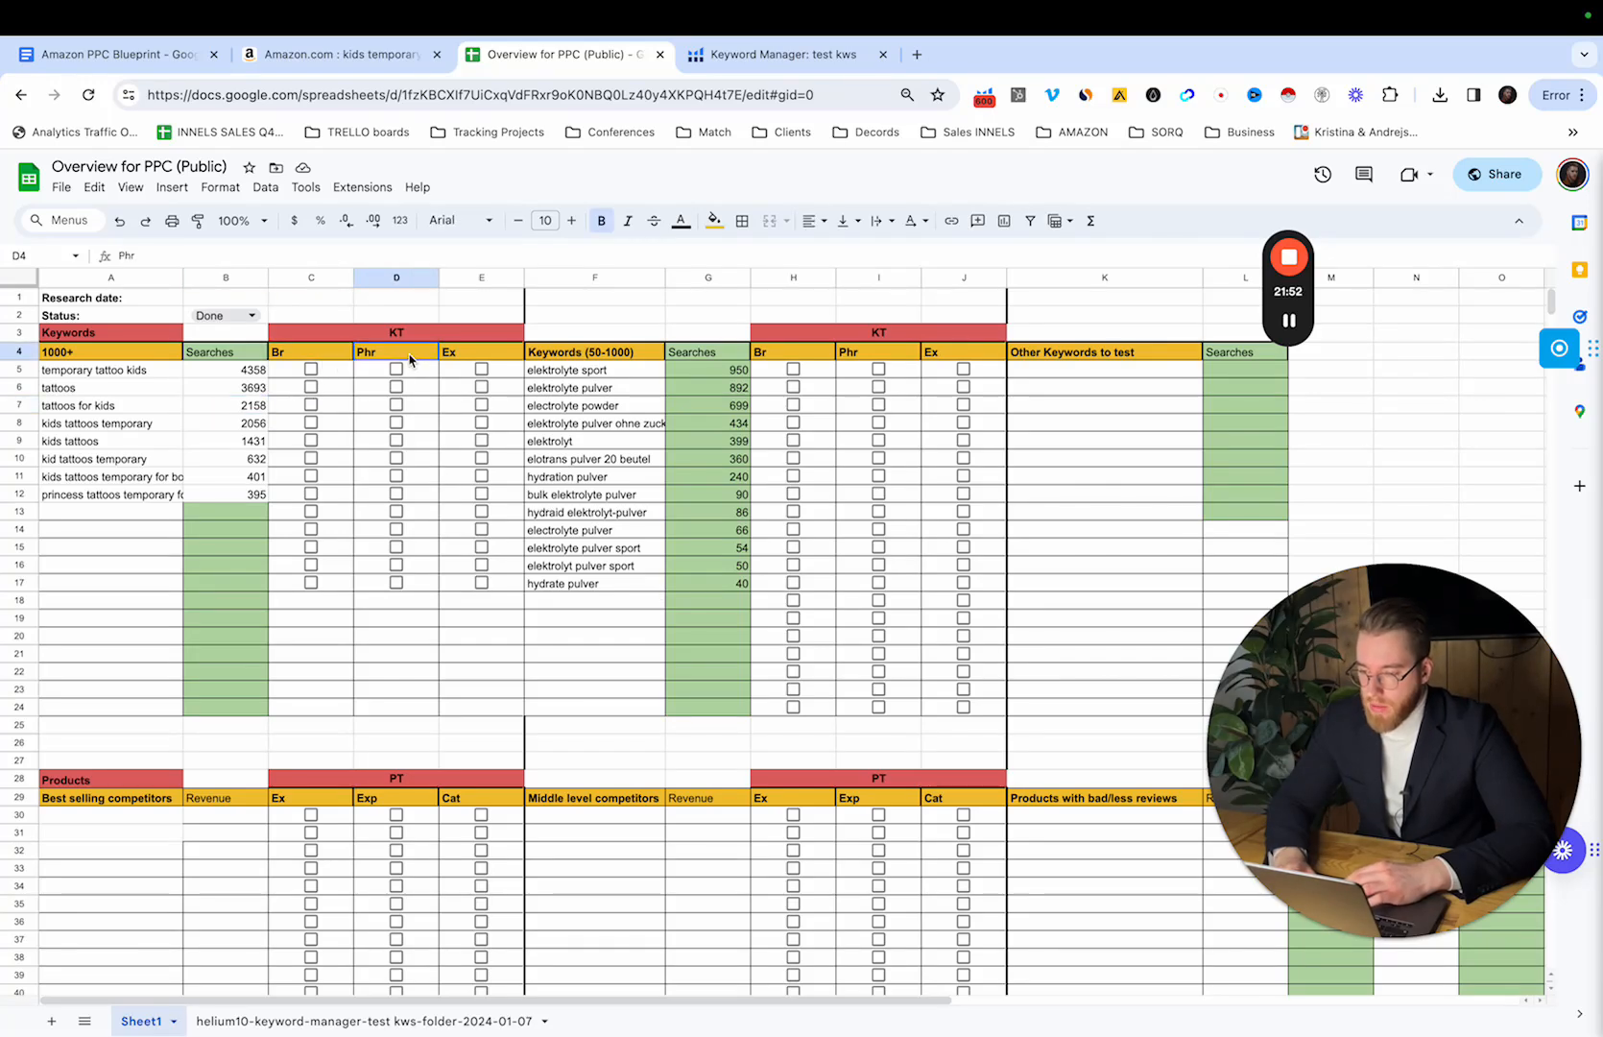
click(482, 357)
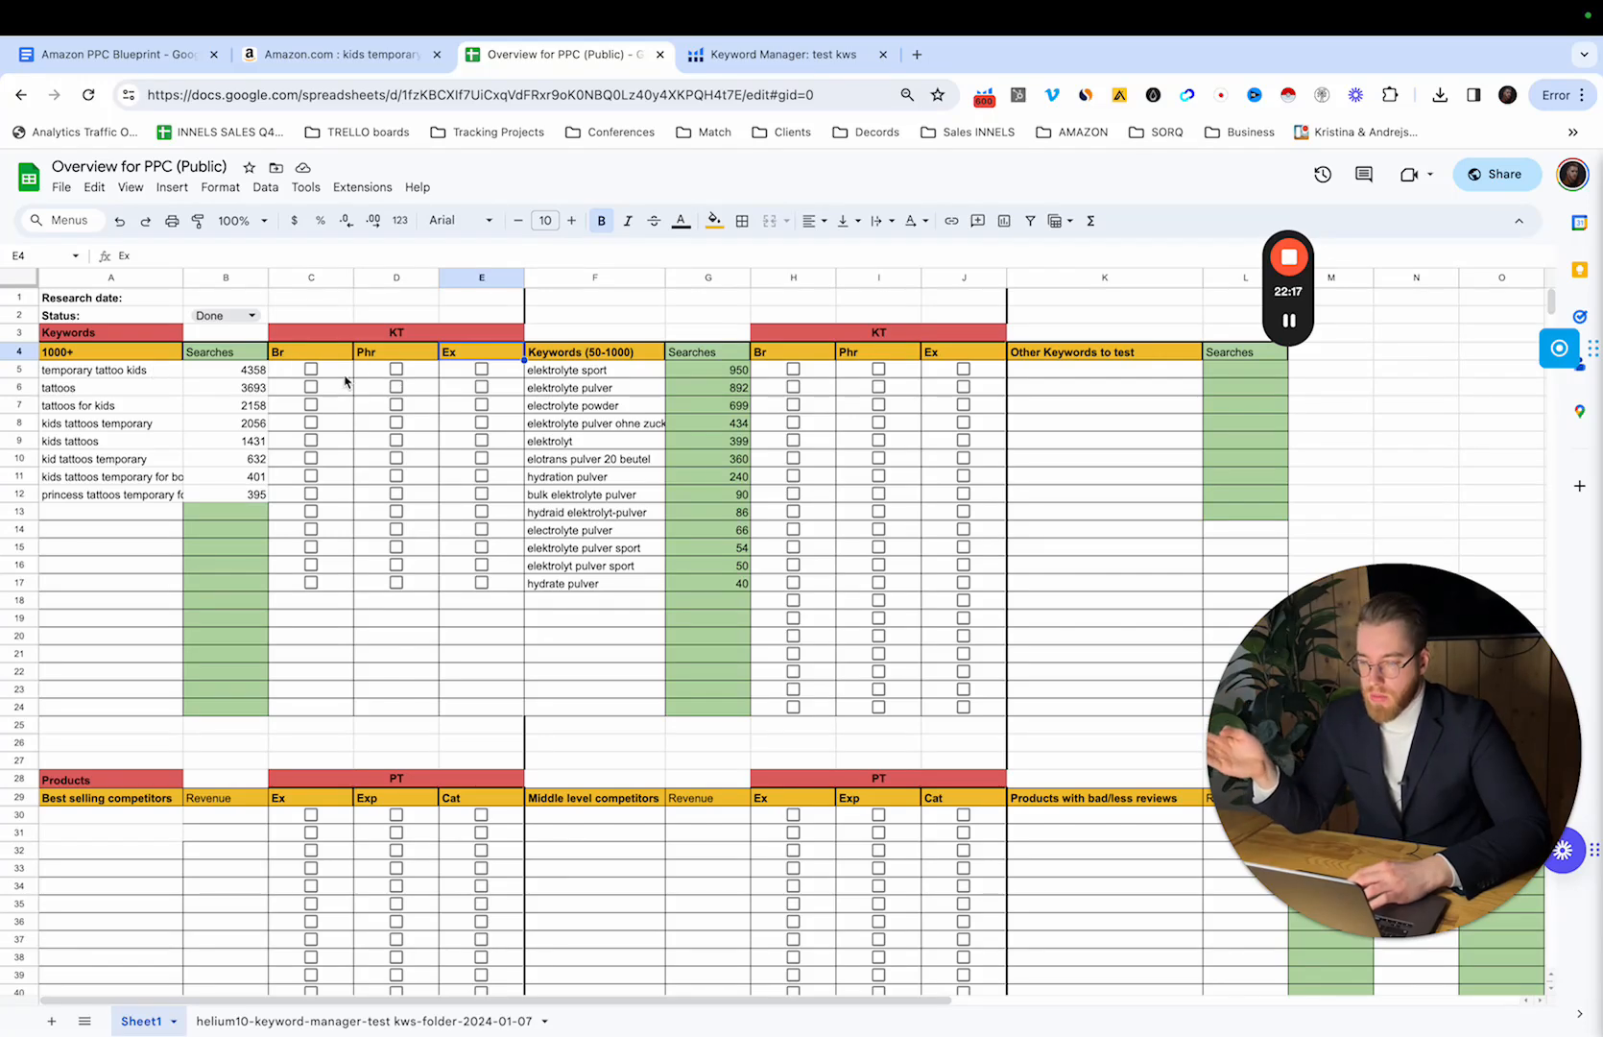
click(311, 370)
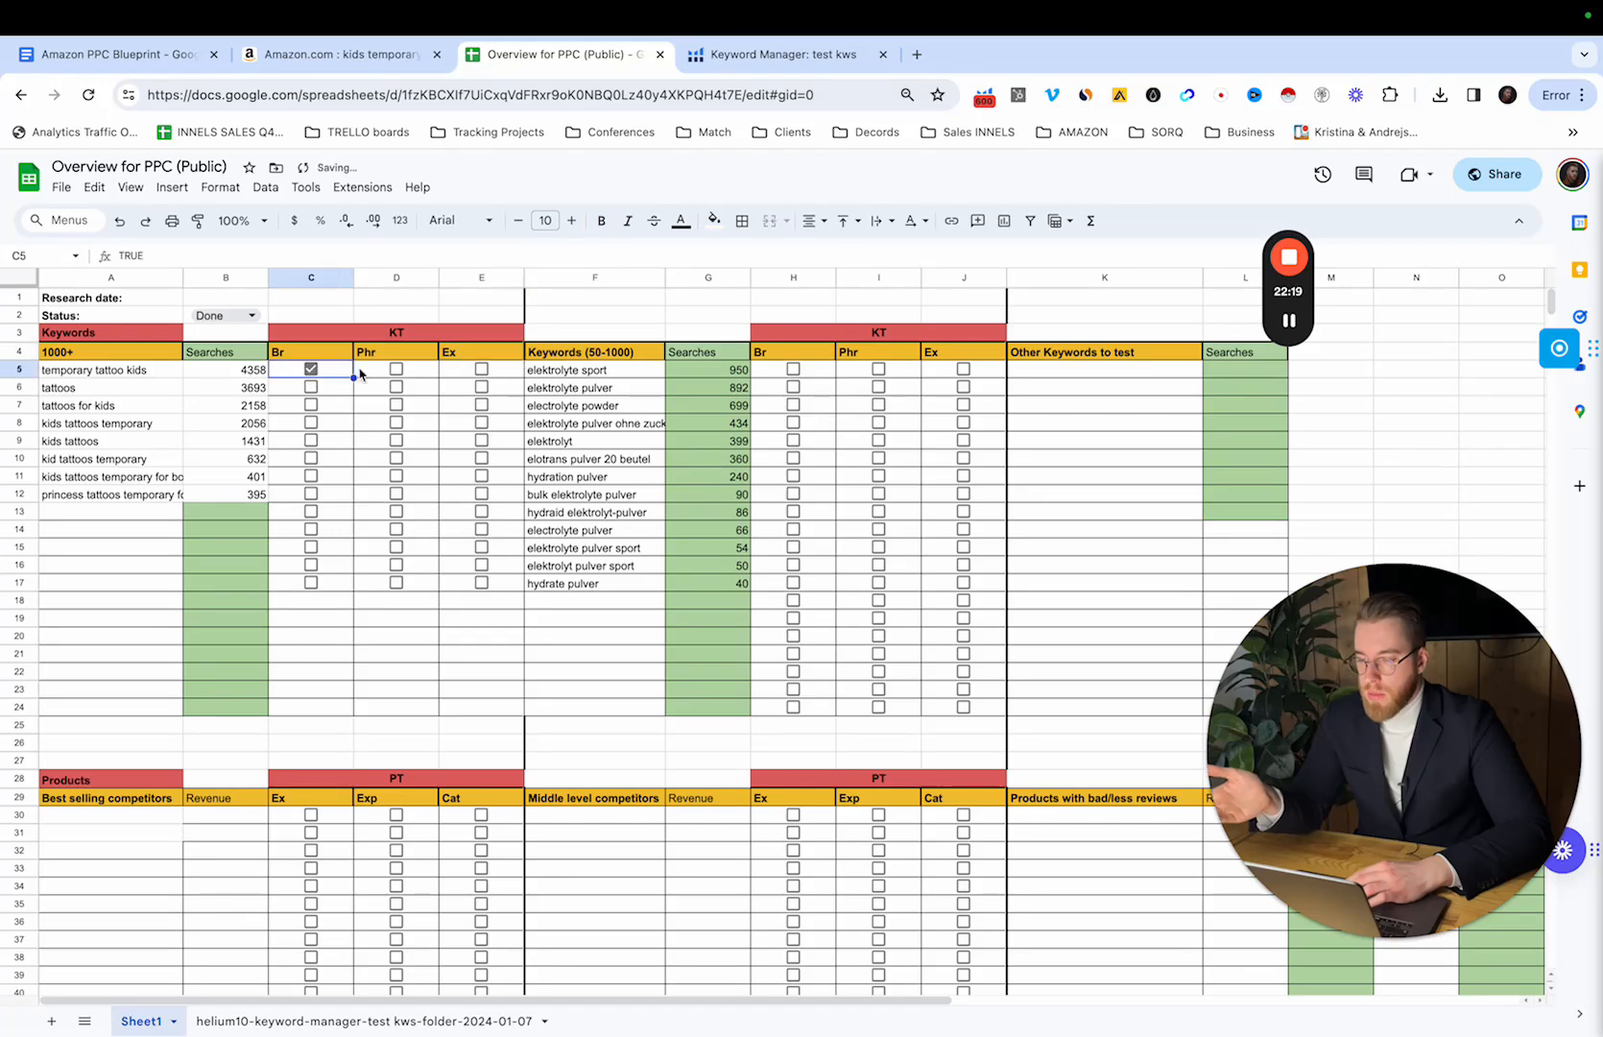
click(396, 371)
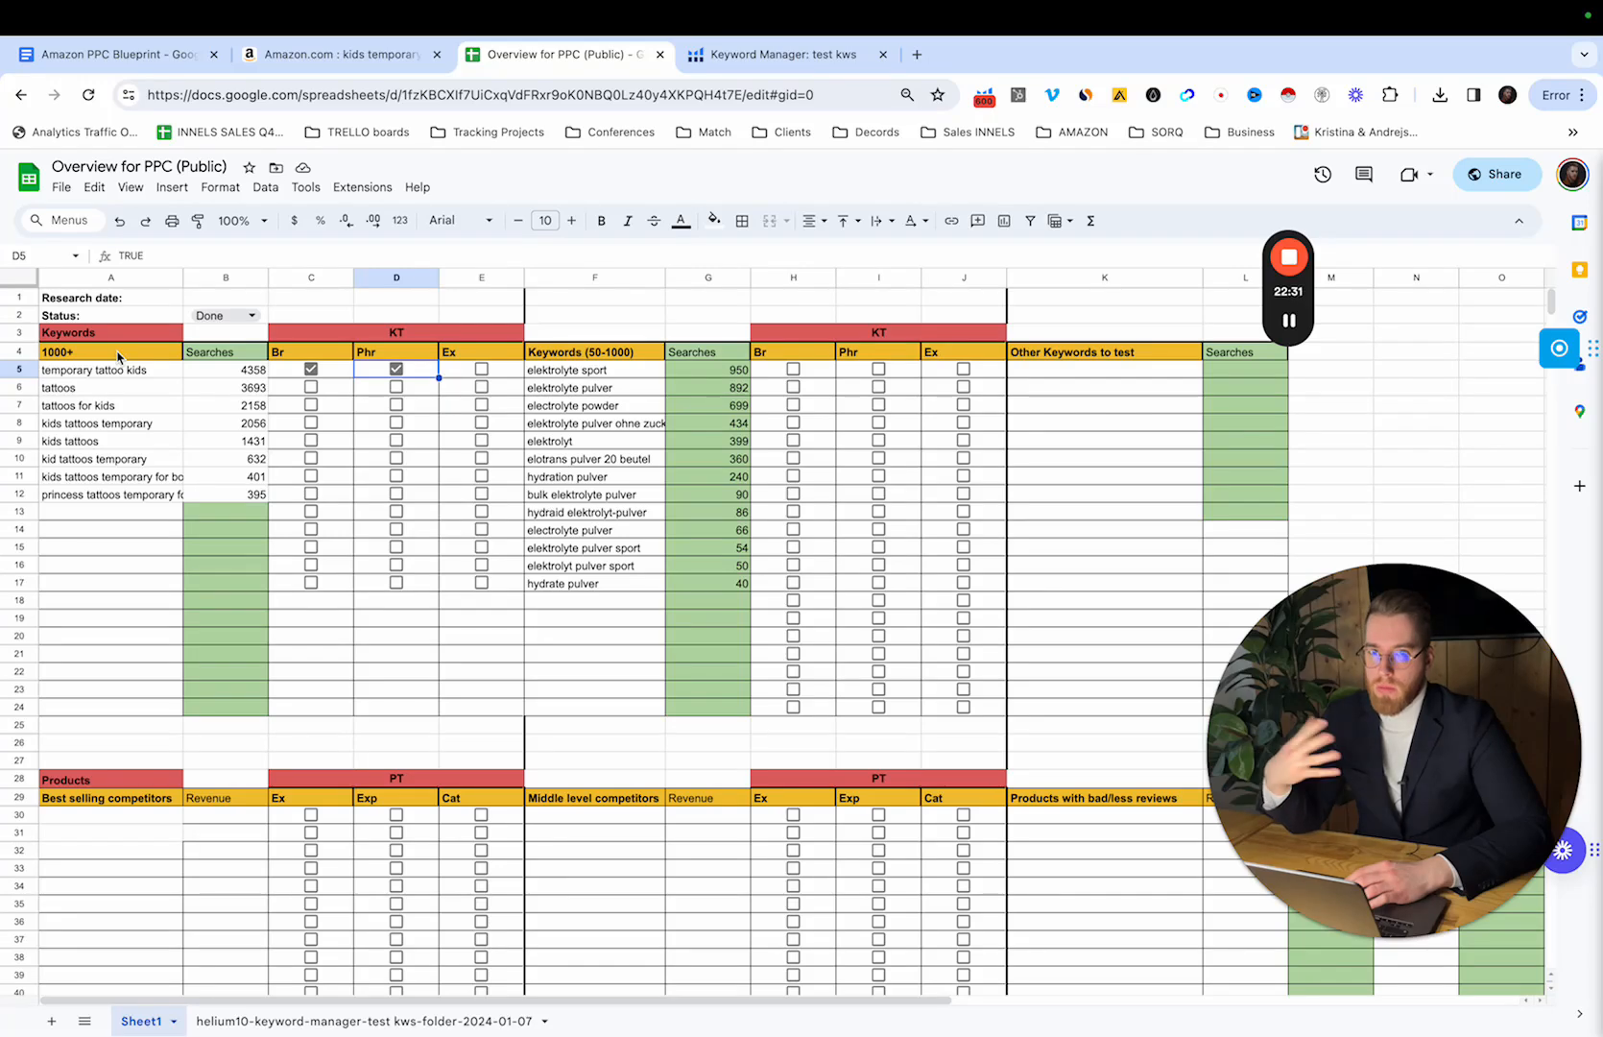
Step: Mark the keywords in rows 10 and 11 of the 1000+ table for Br, Phr and Ex targeting
drag(106, 459, 235, 498)
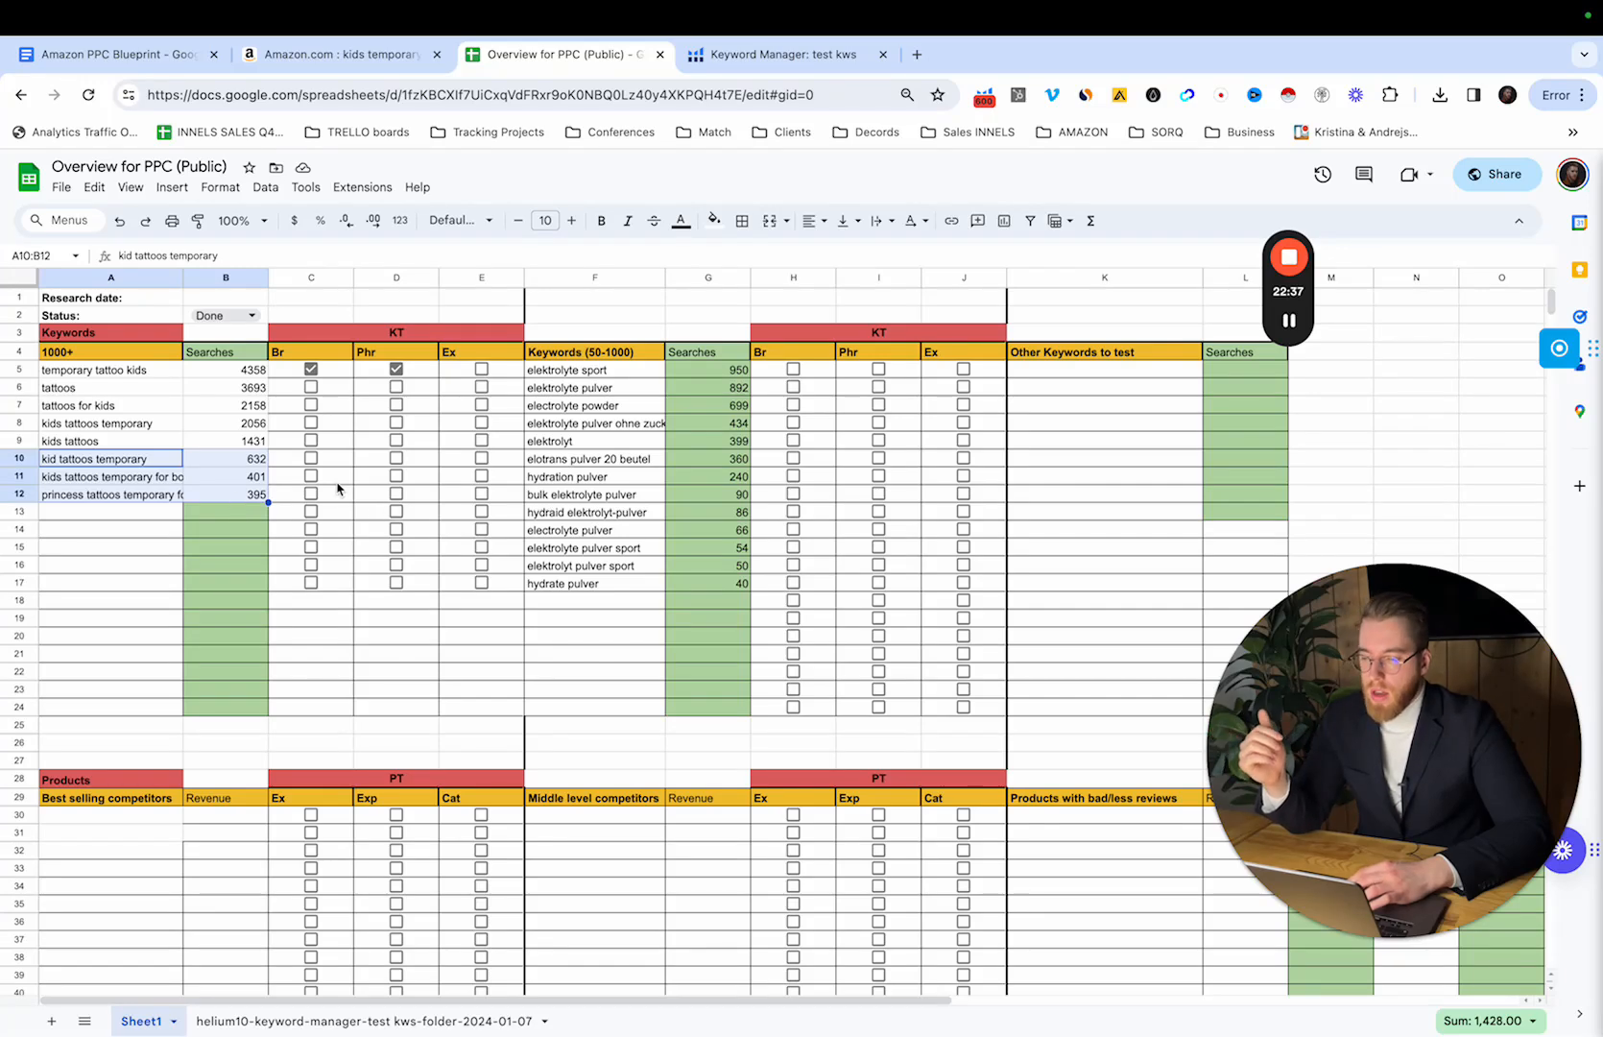
click(310, 475)
click(397, 476)
click(397, 457)
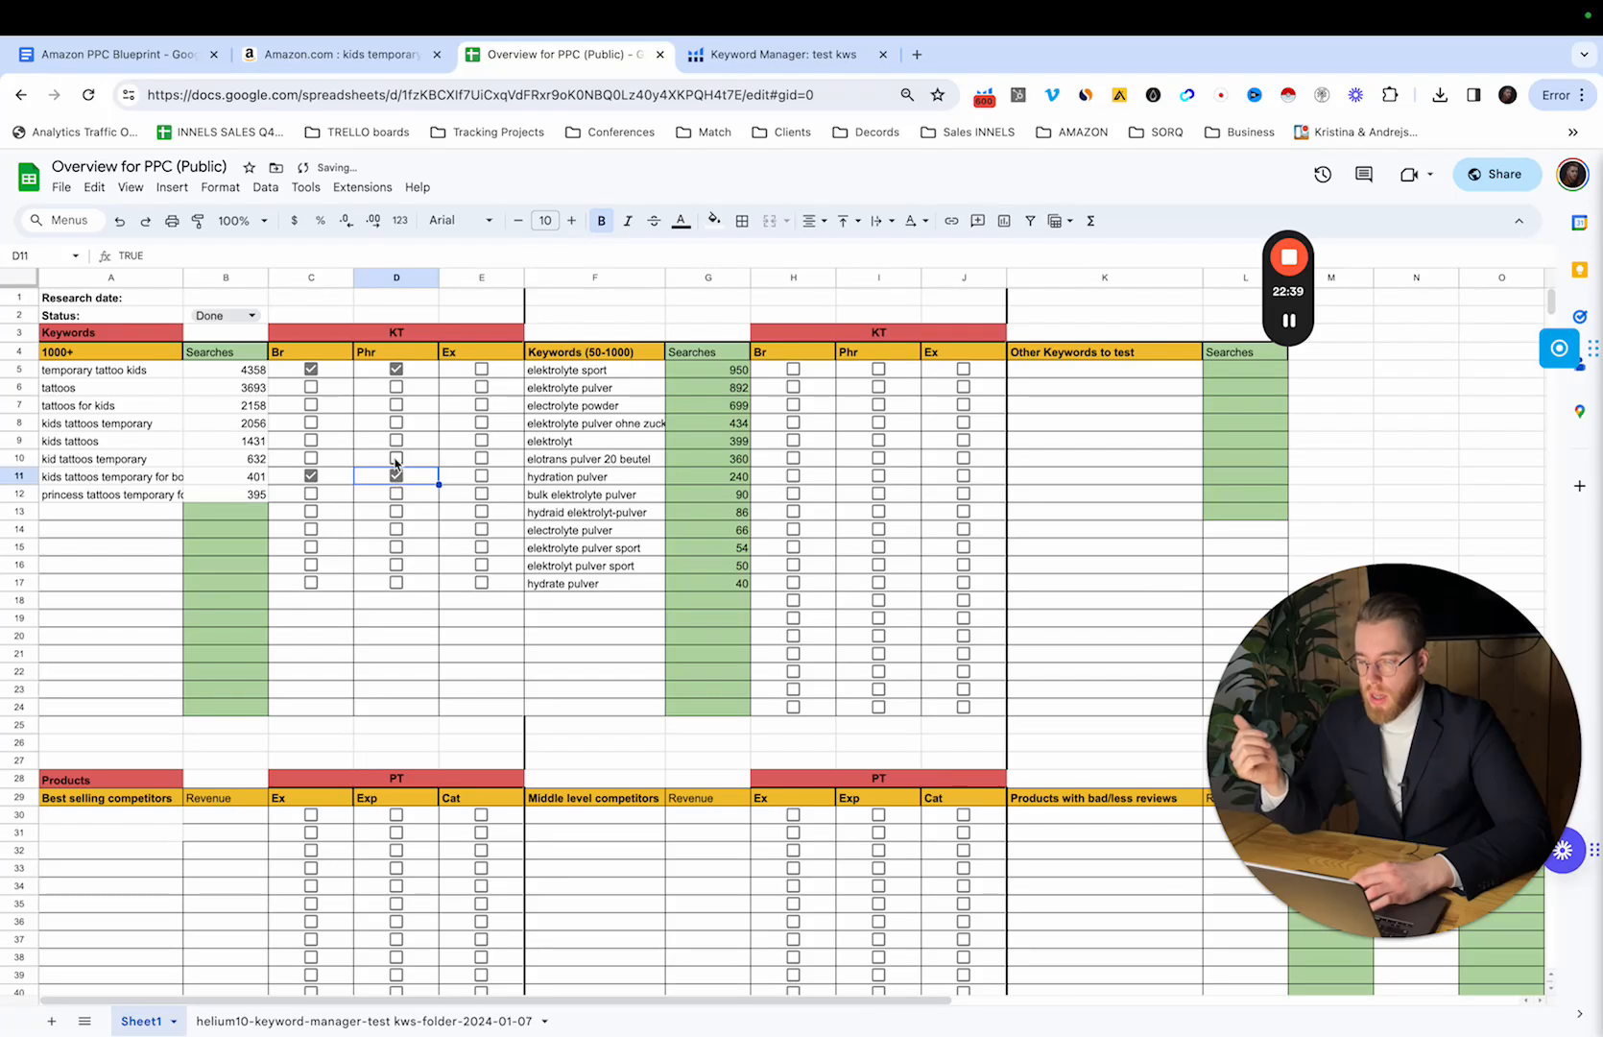
click(310, 458)
click(482, 458)
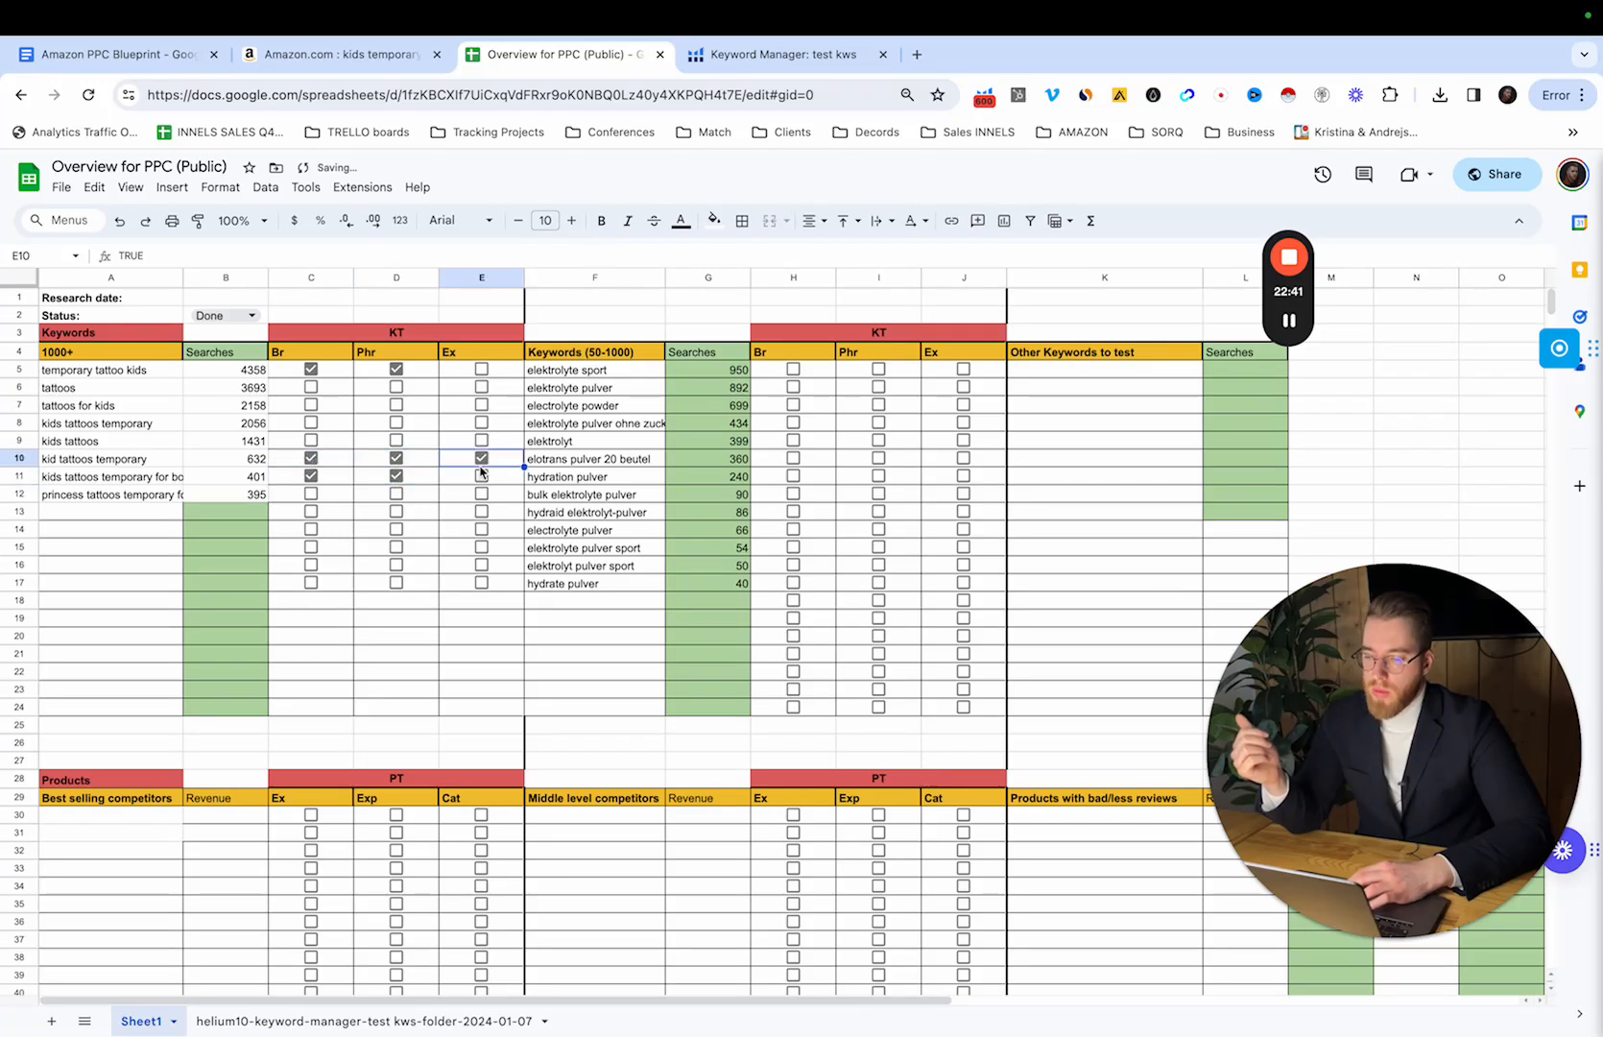
click(482, 476)
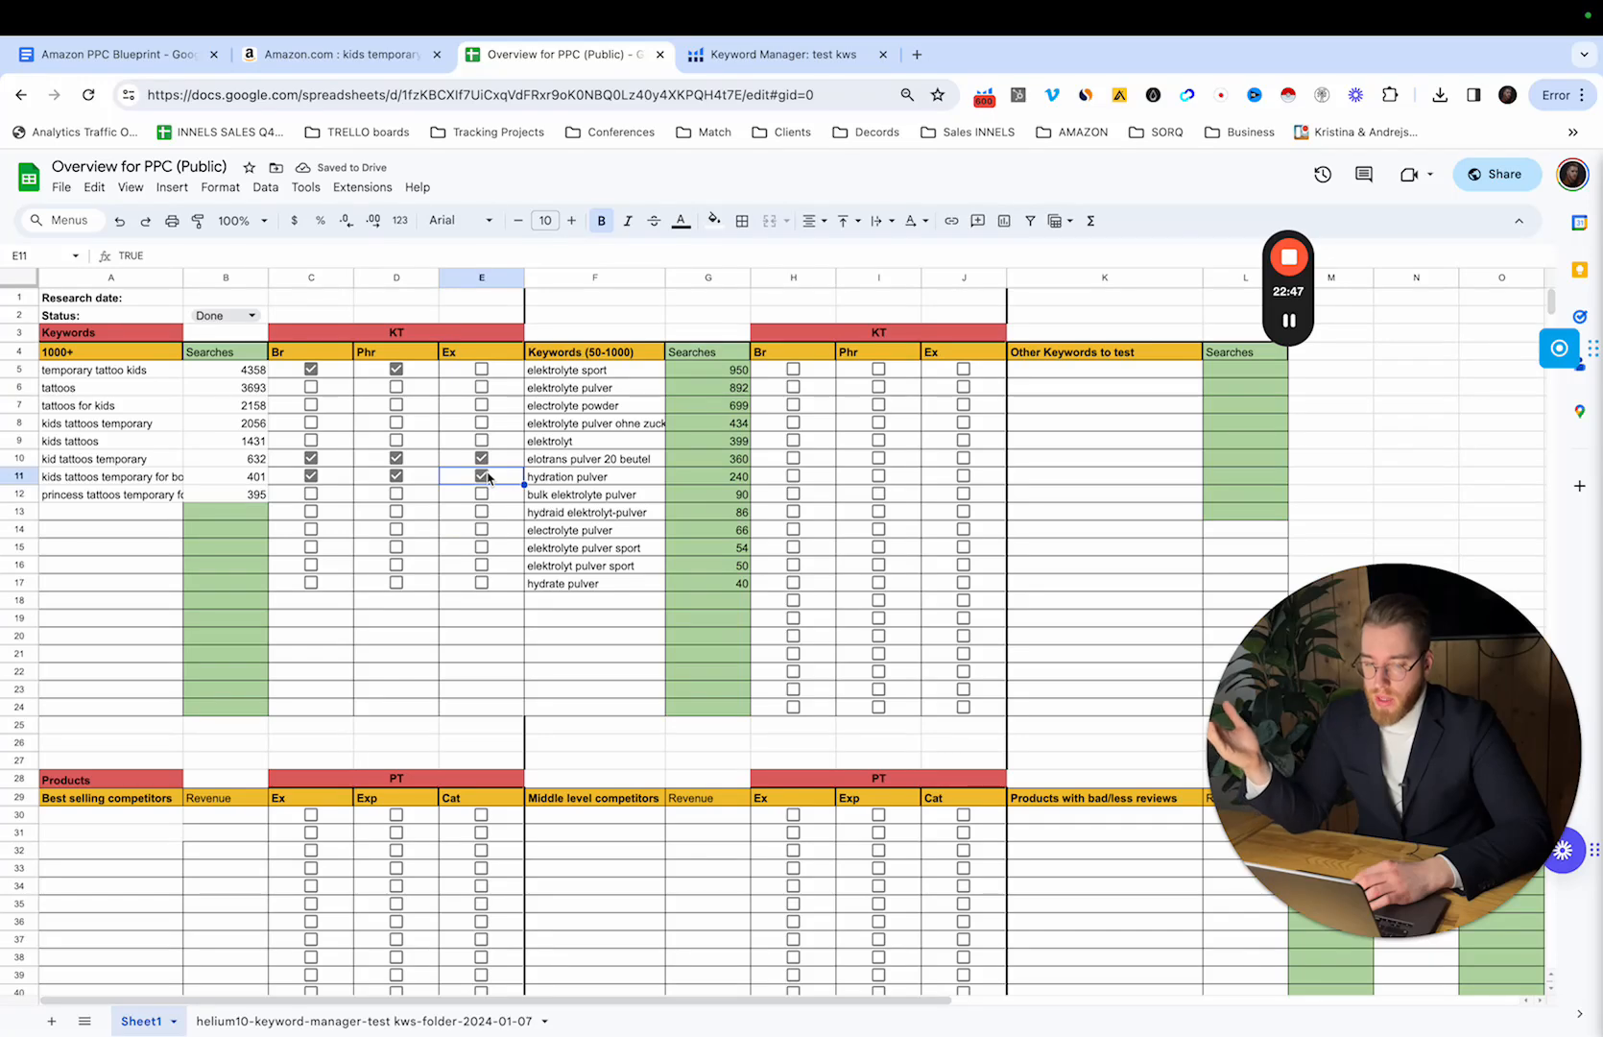
Step: Enter the placeholder "dofenwfnewn (var)" in cell A30 under Best selling competitors
scroll(476, 584, down, 3)
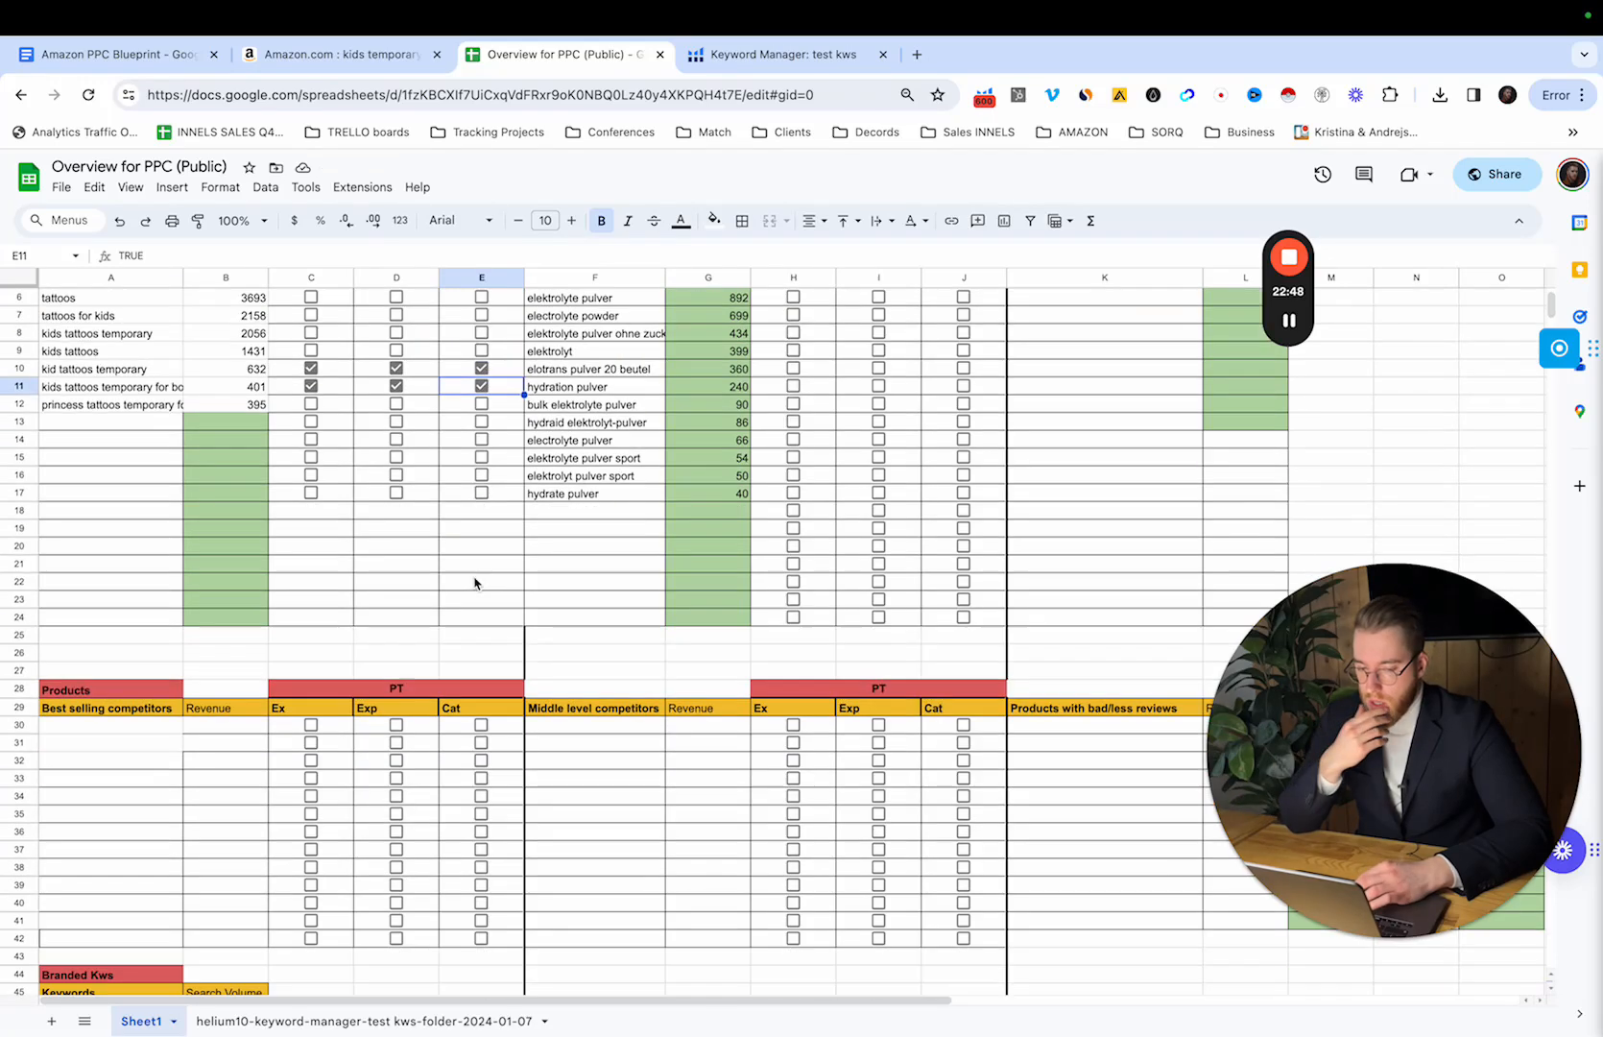
click(156, 743)
click(120, 714)
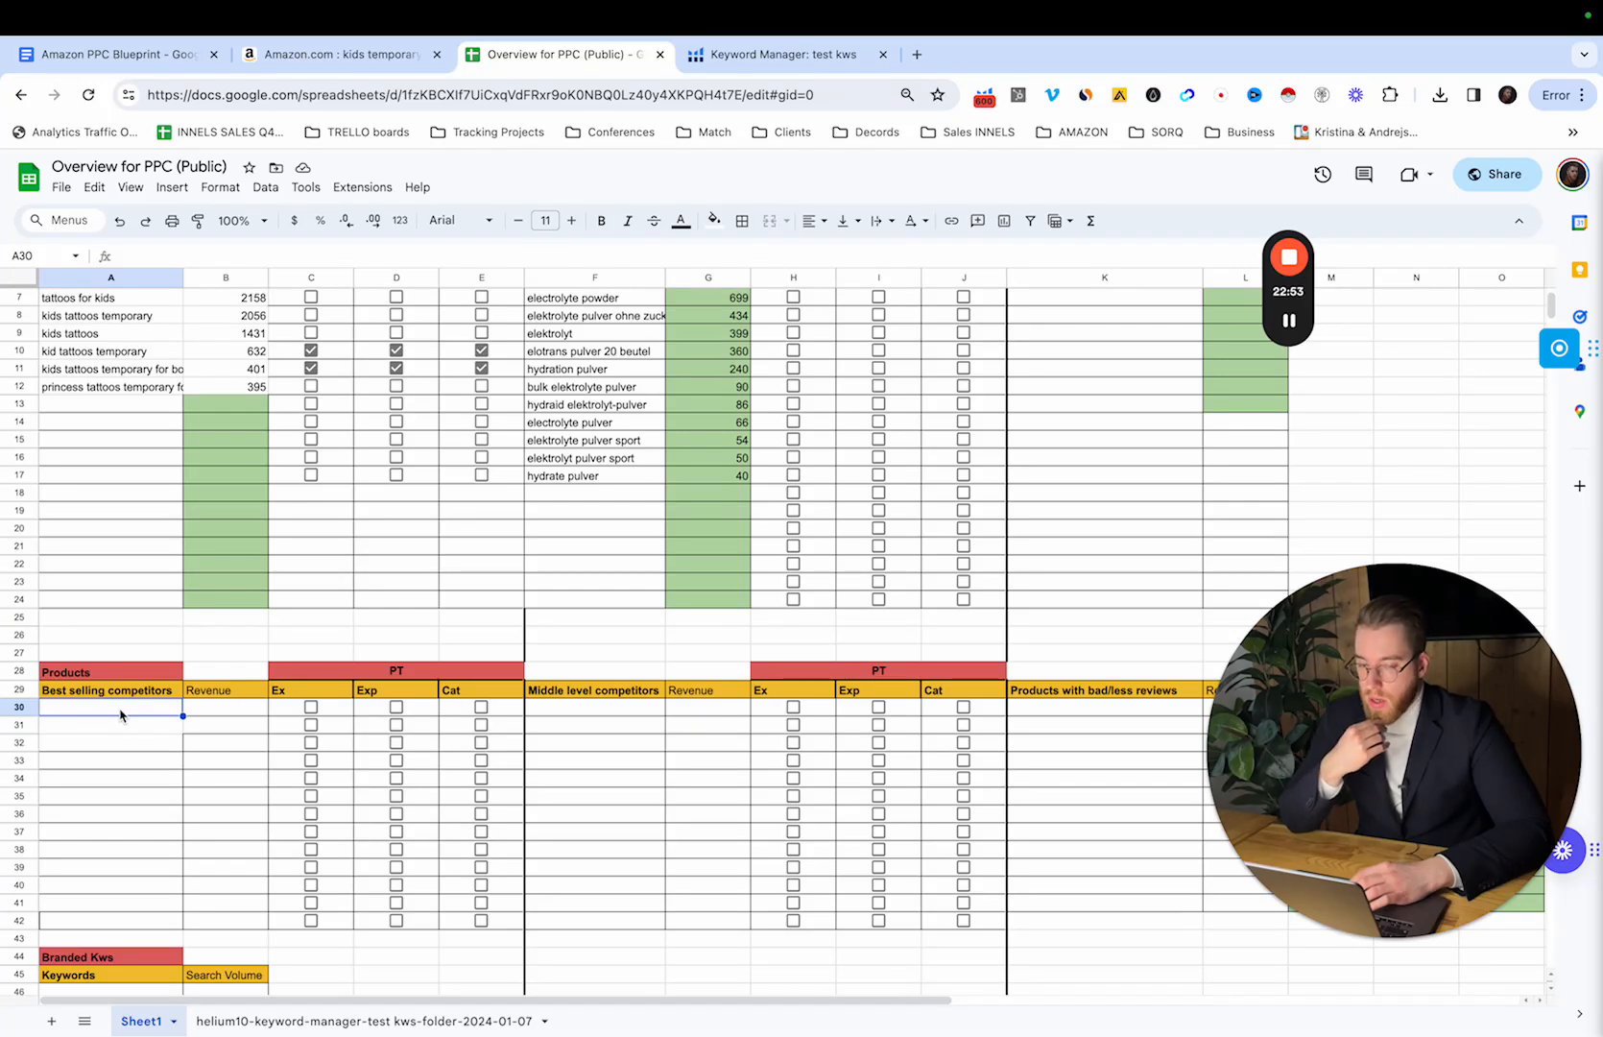
text(dofenwfnewn)
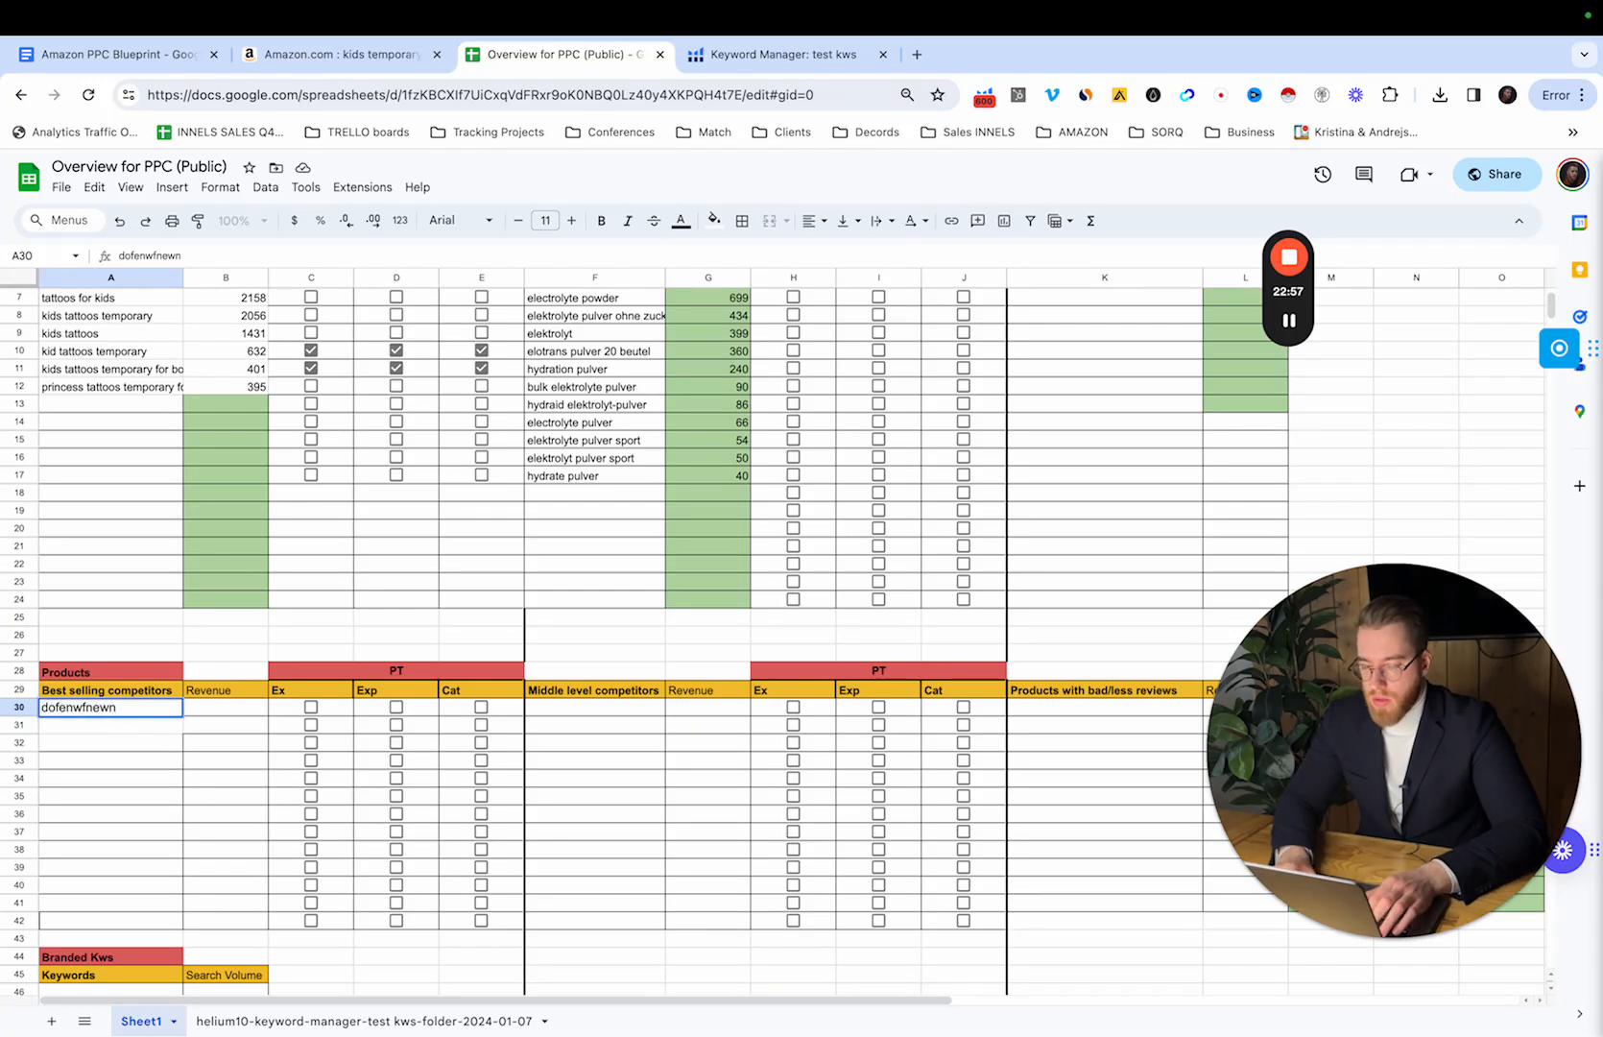
text( ()
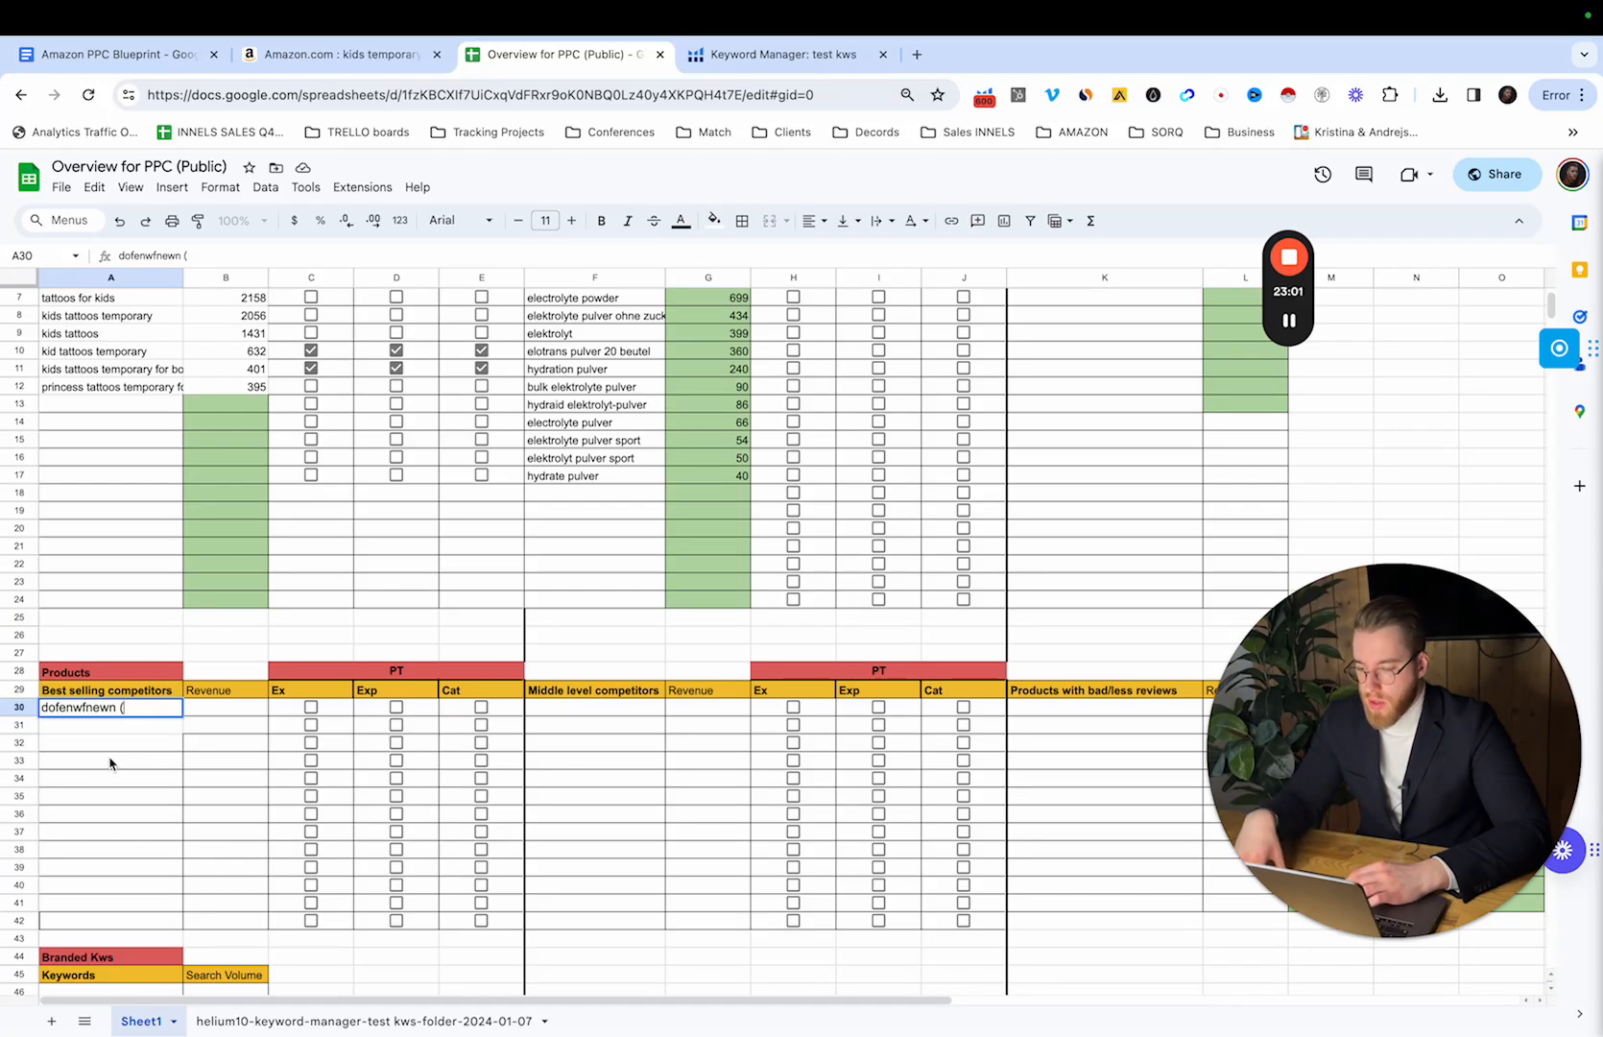
click(132, 730)
double_click(138, 712)
text(=)
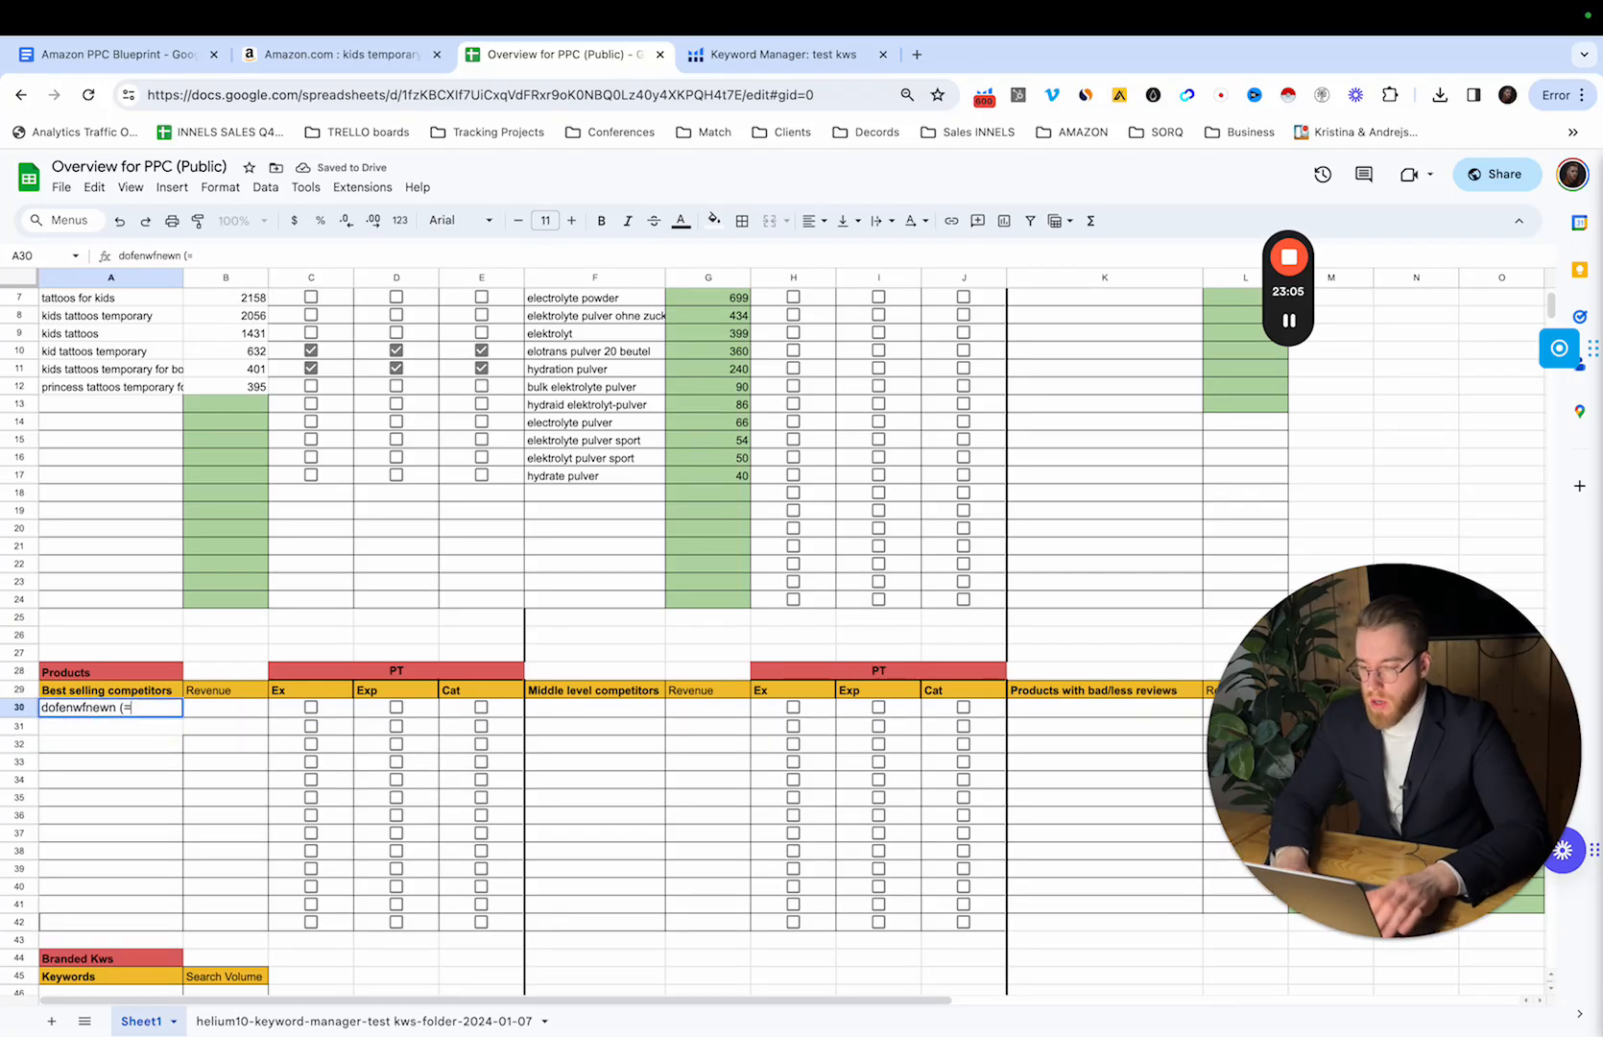
key(BackSpace)
text(var))
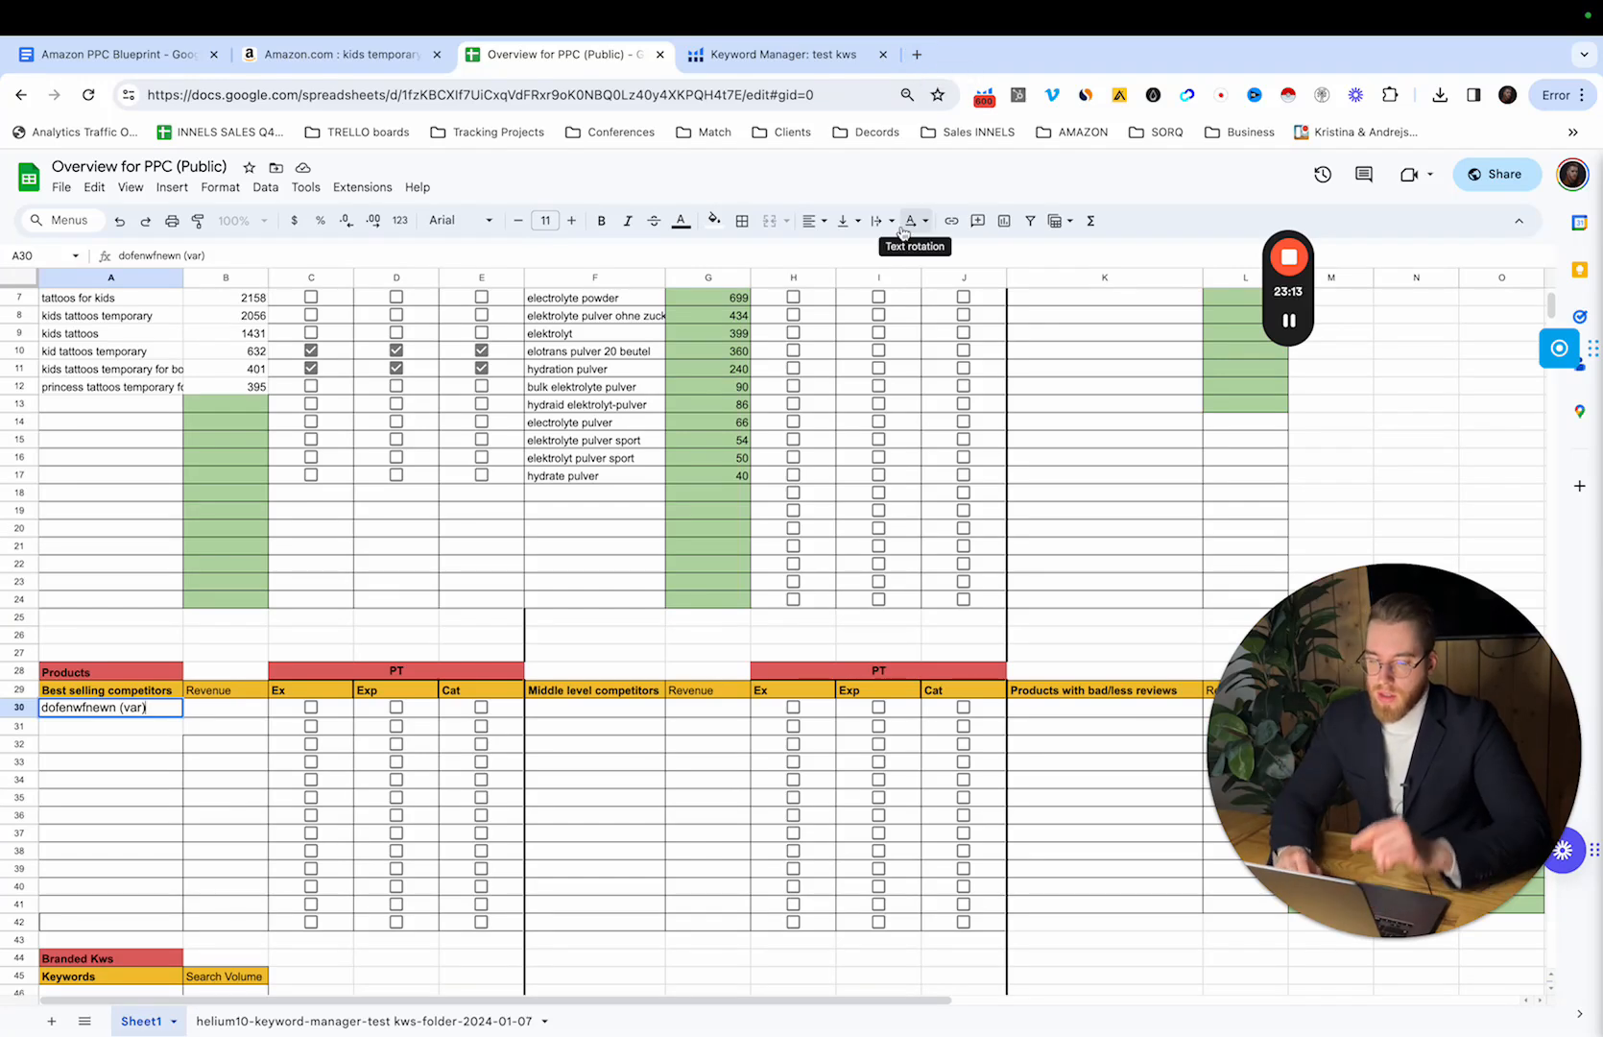
Step: Copy the ASIN B0CN92S896 from the Xray product list on Amazon into cell A32 of the PPC overview spreadsheet
click(341, 64)
click(575, 458)
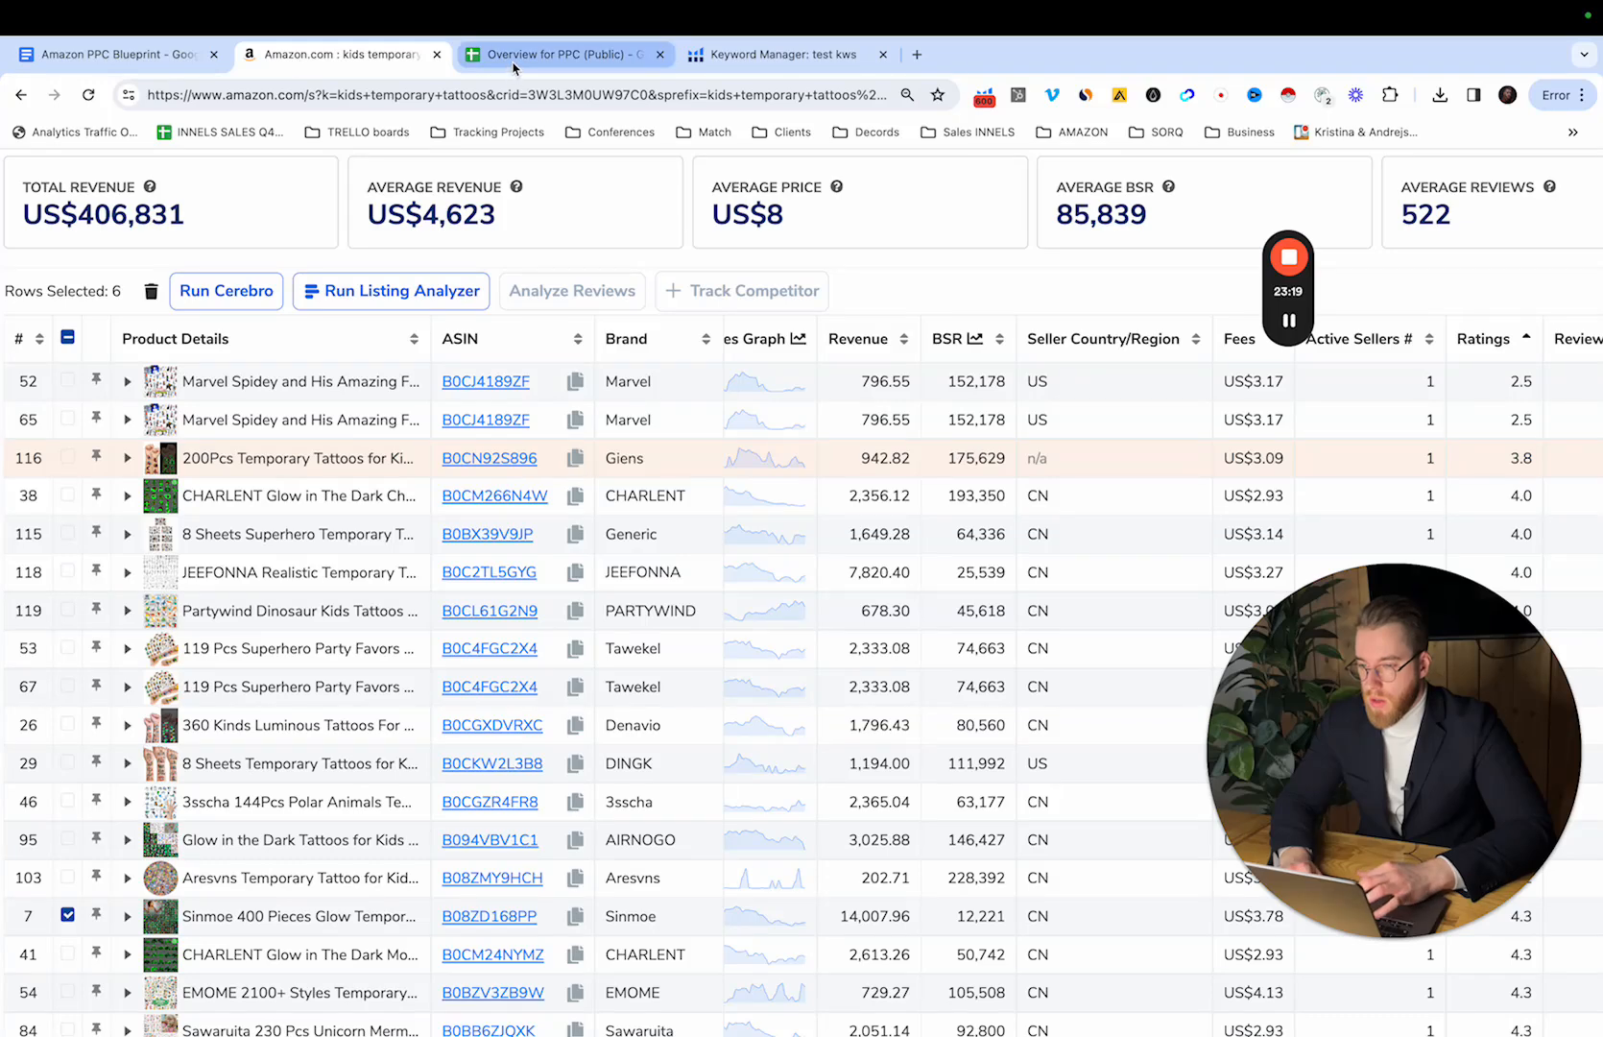
click(562, 53)
click(137, 746)
key(super+v)
Step: Copy the ASIN from cell A32, switch to Amazon, search for B0CN92S896 and look through the results
triple_click(127, 742)
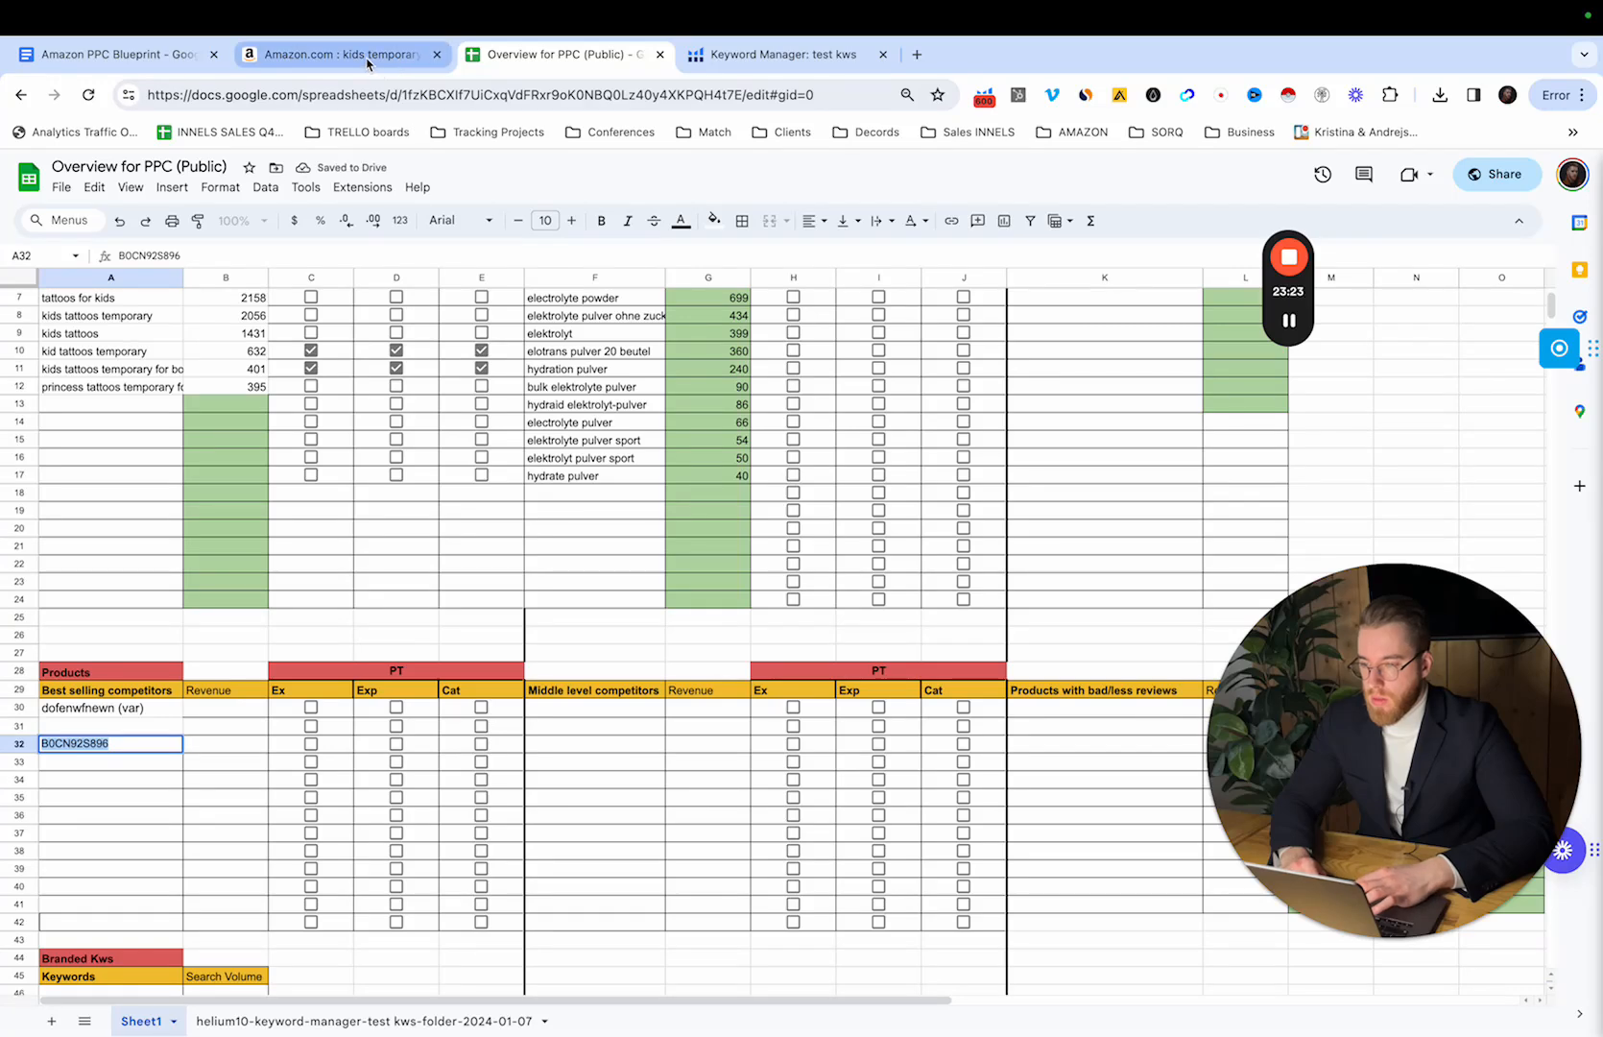
click(345, 55)
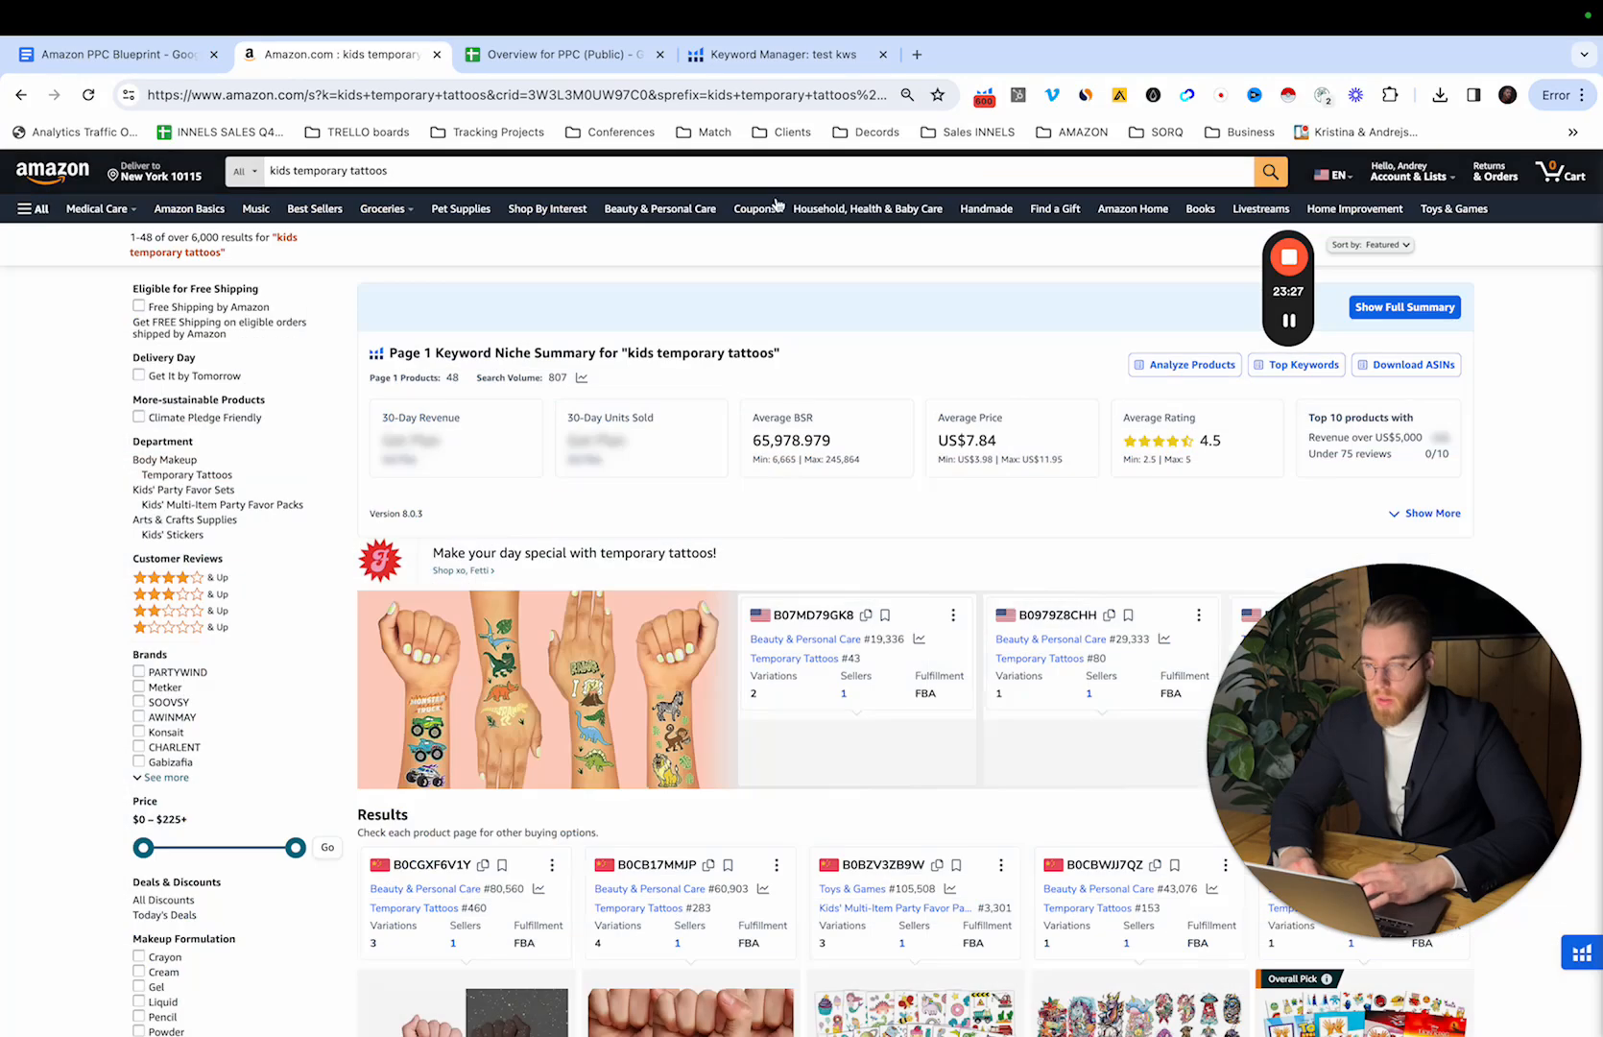
click(1506, 212)
click(607, 174)
key(ctrl+v)
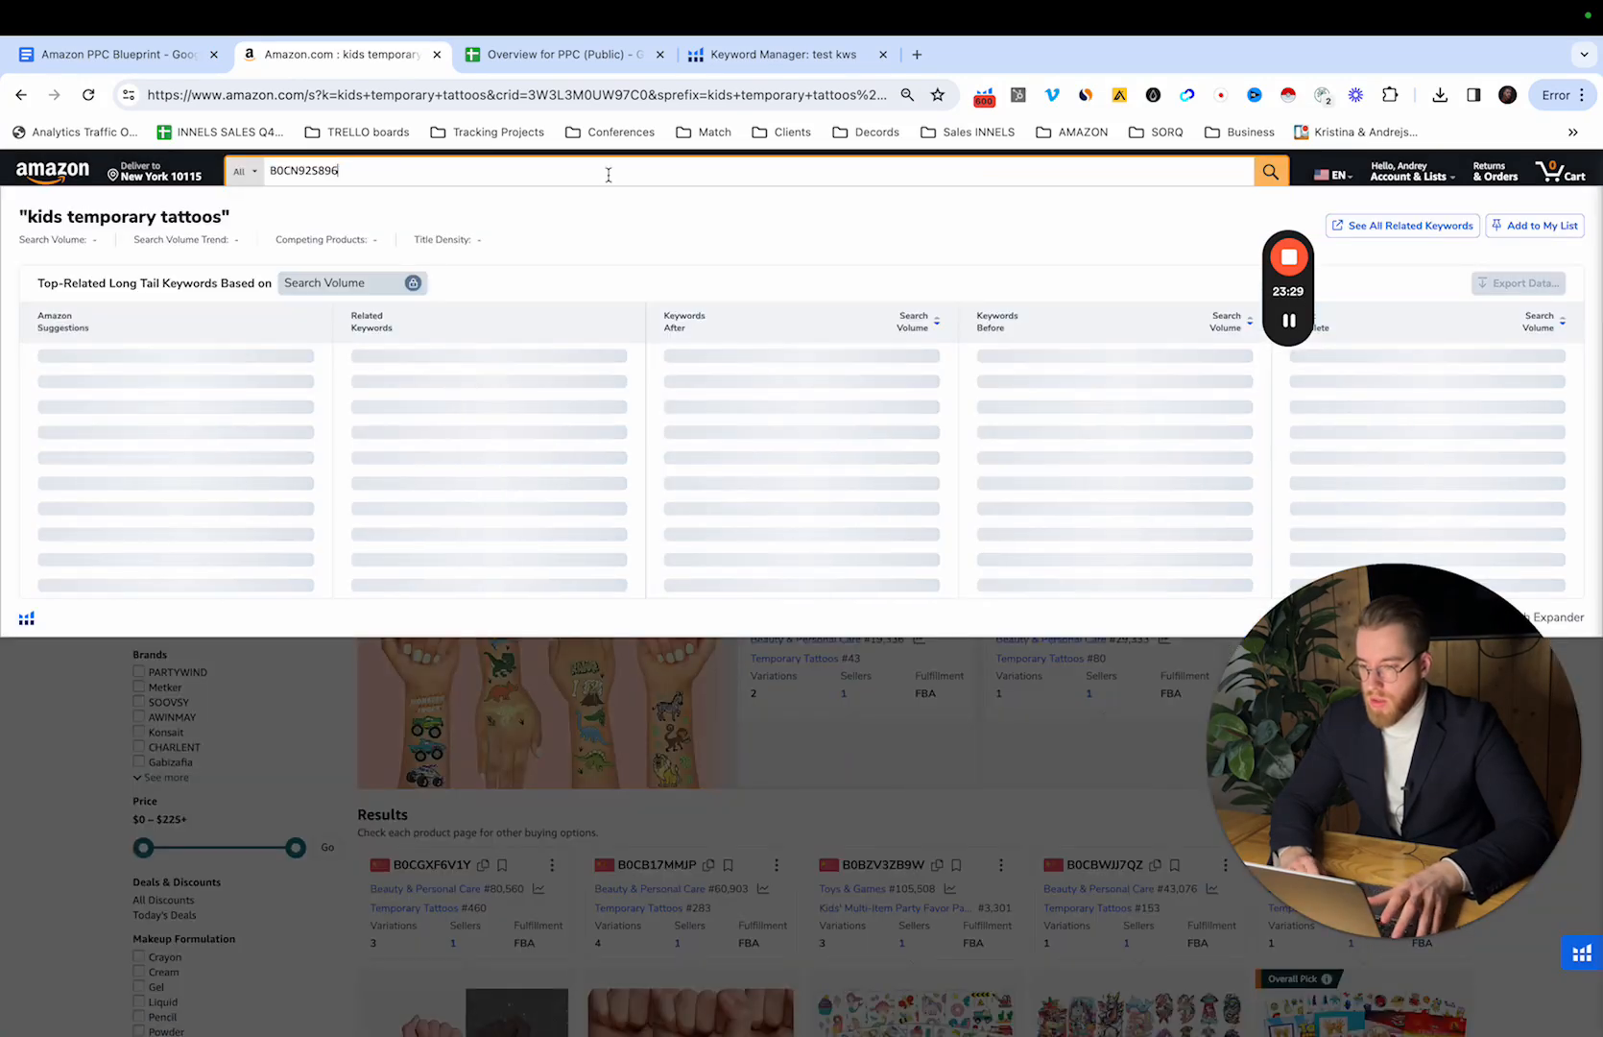
key(Return)
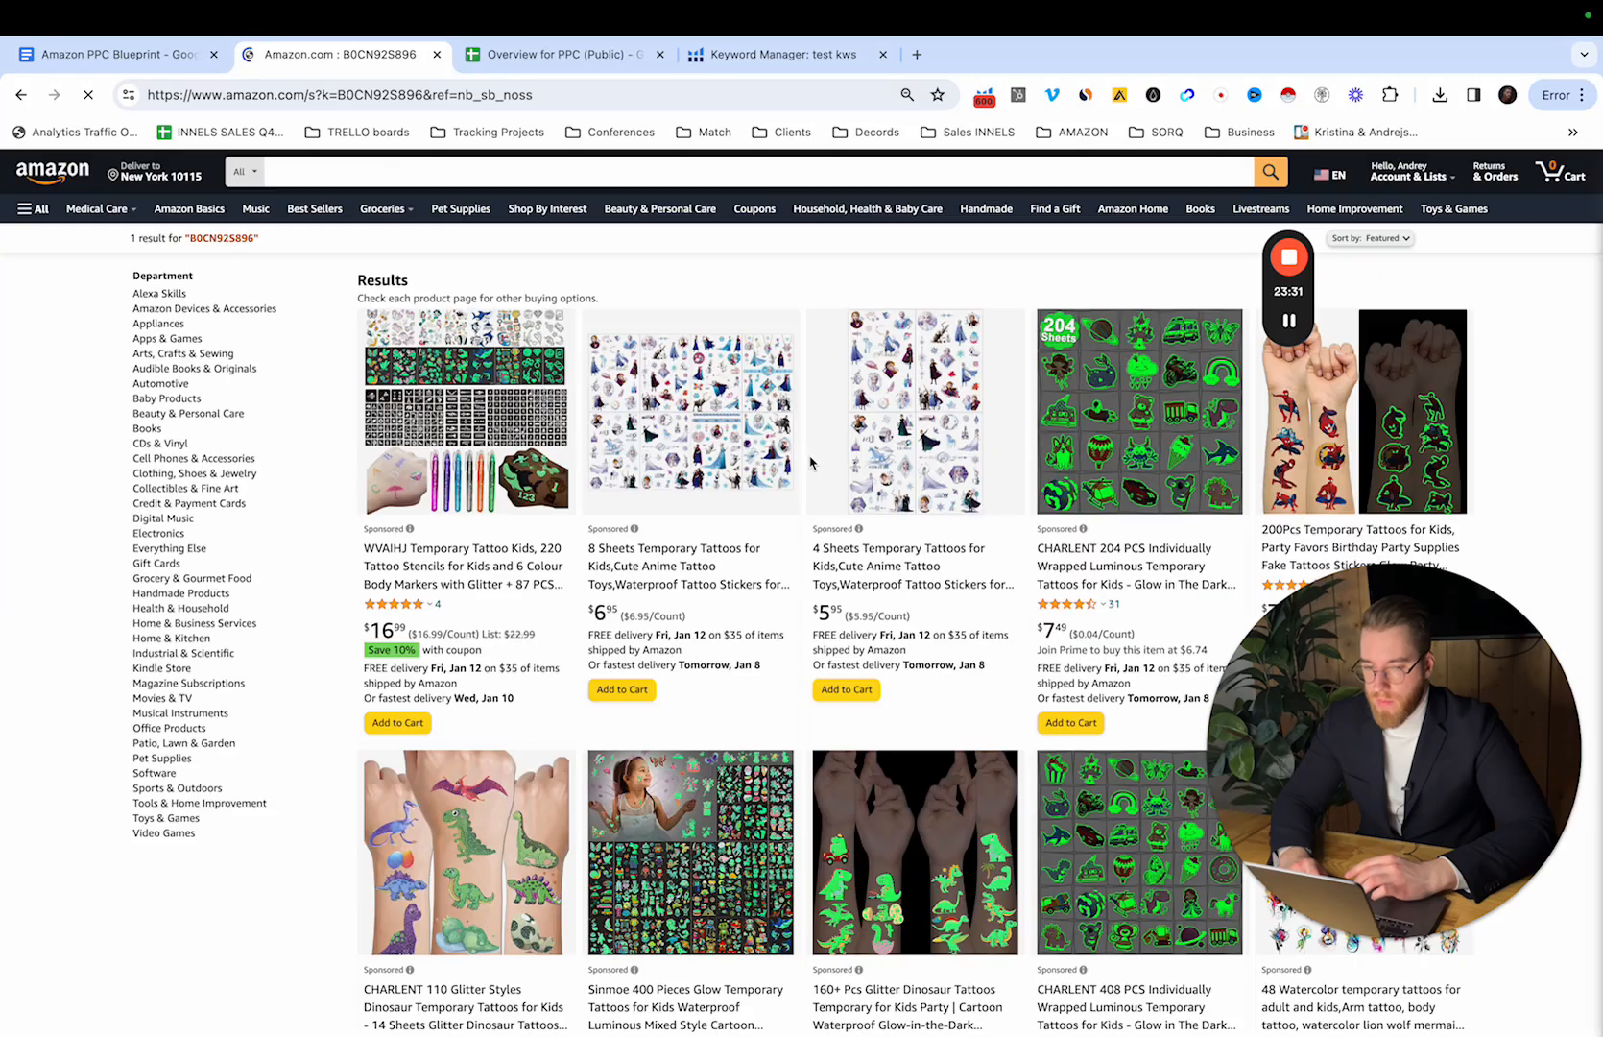
scroll(810, 463, down, 5)
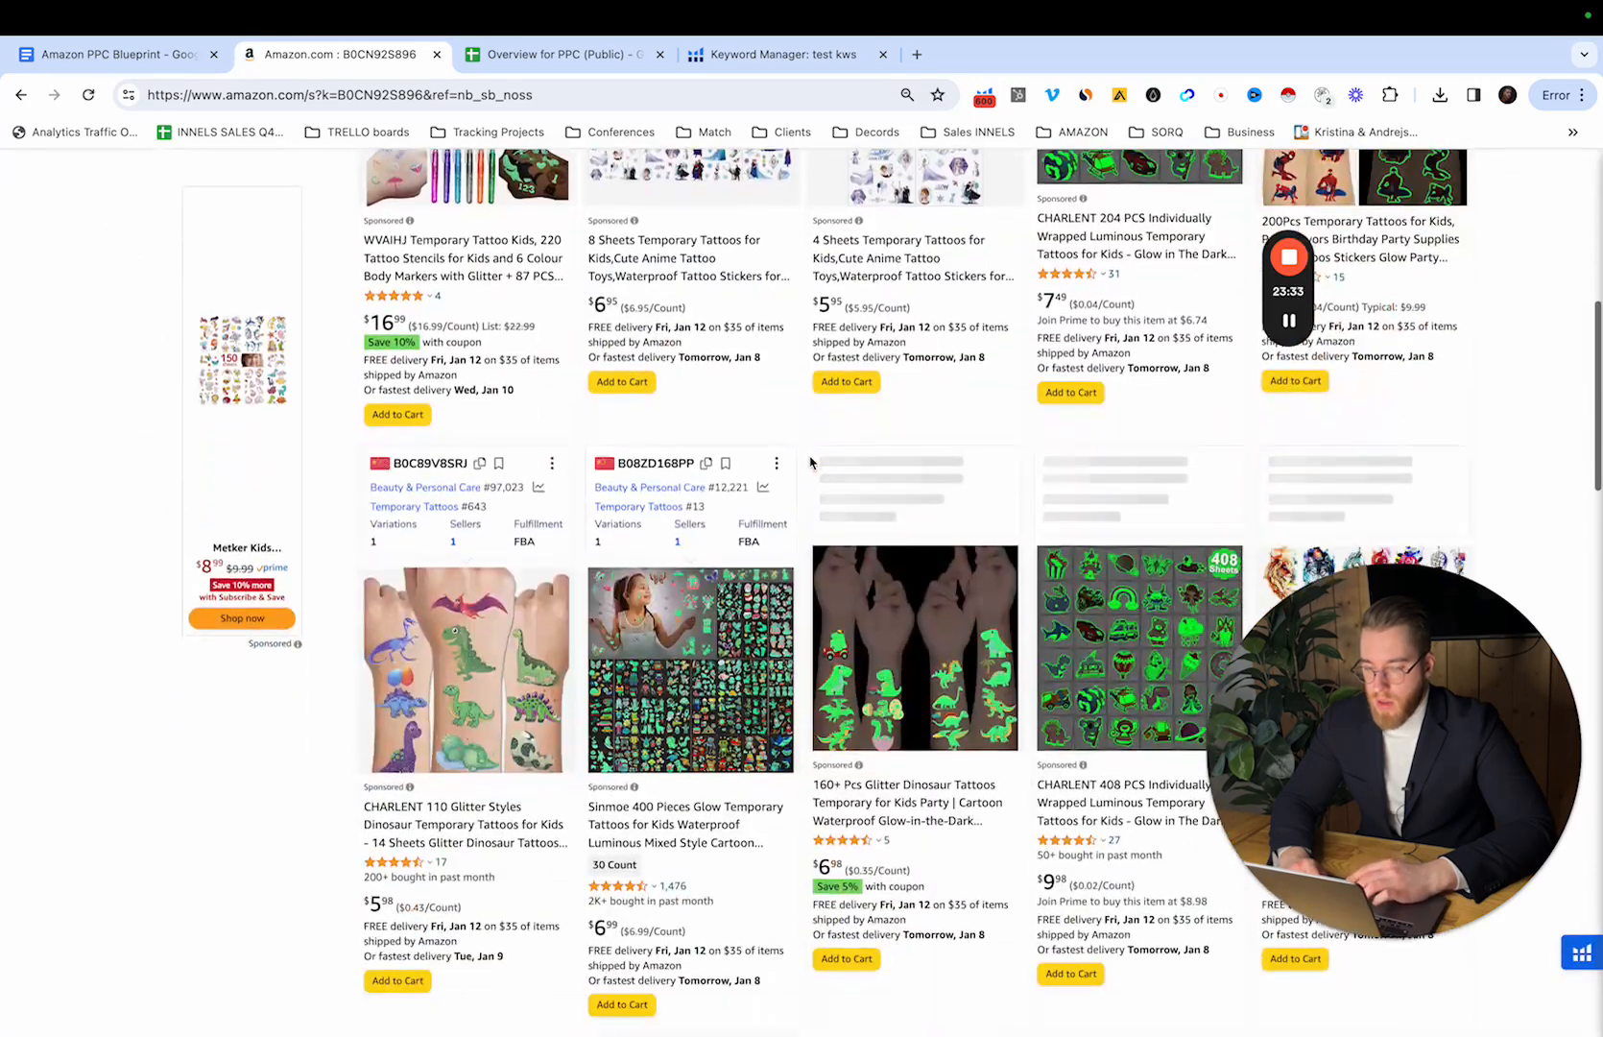
scroll(814, 461, down, 2)
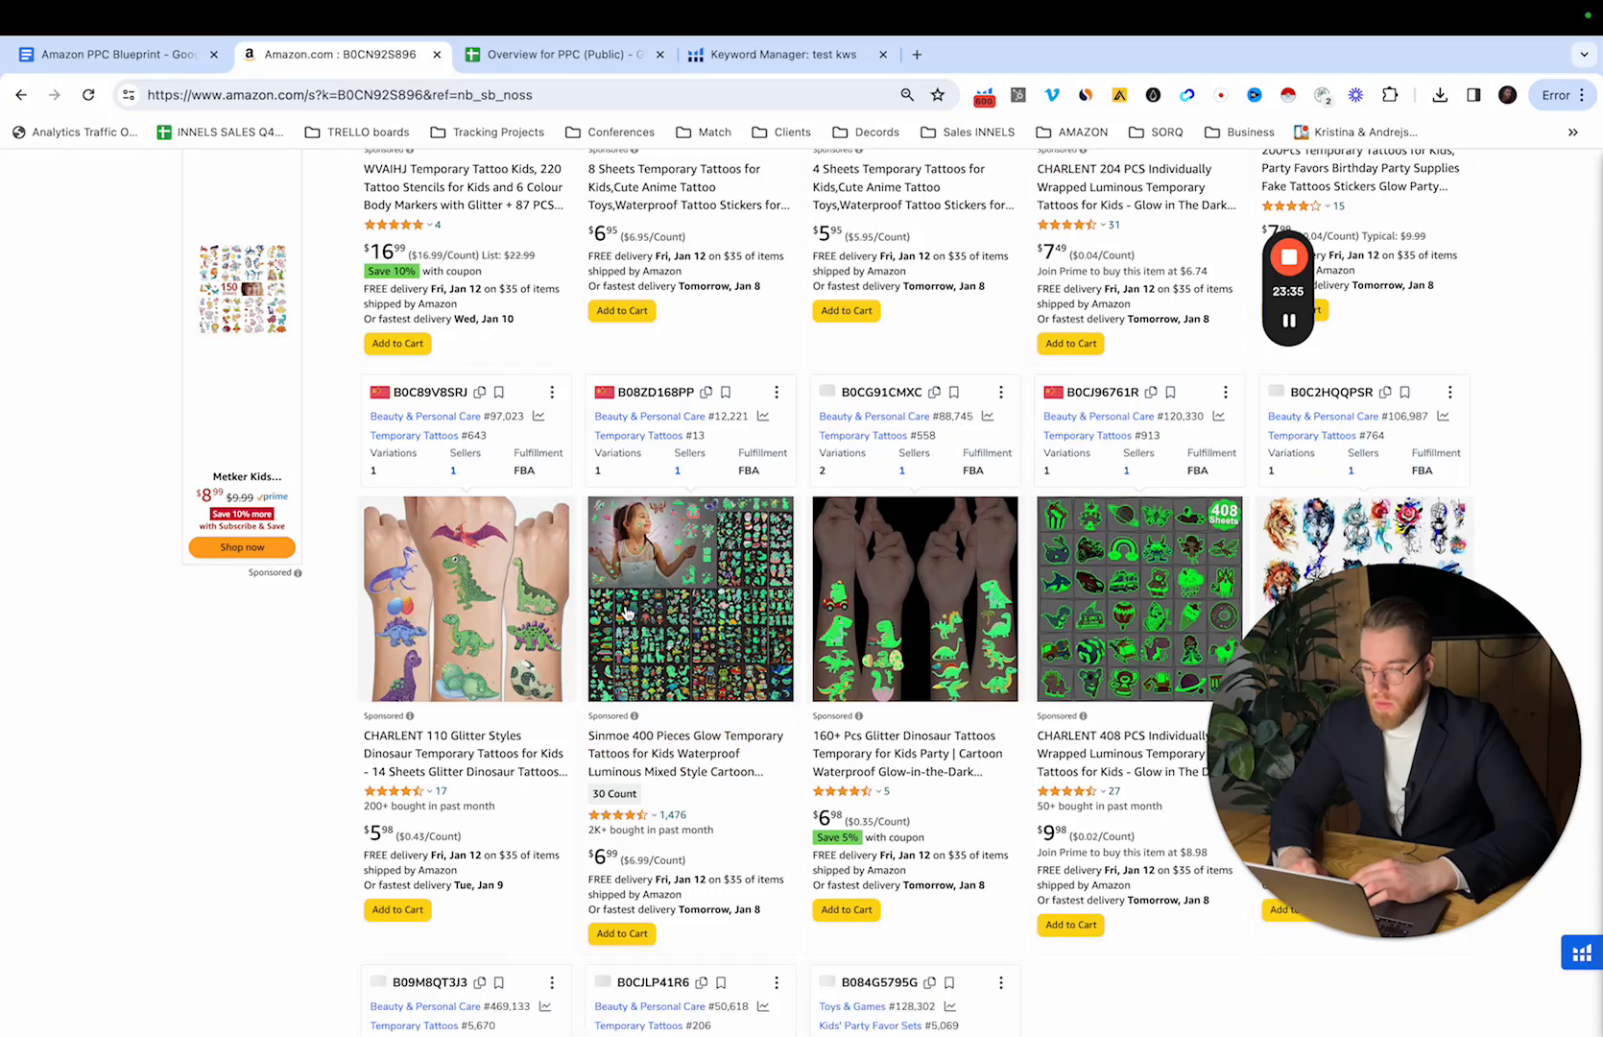
Step: Open the "8 Sheets Temporary Tattoos for Kids" listing from the results and copy its URL into cell A33 of the PPC overview spreadsheet
scroll(653, 672, up, 10)
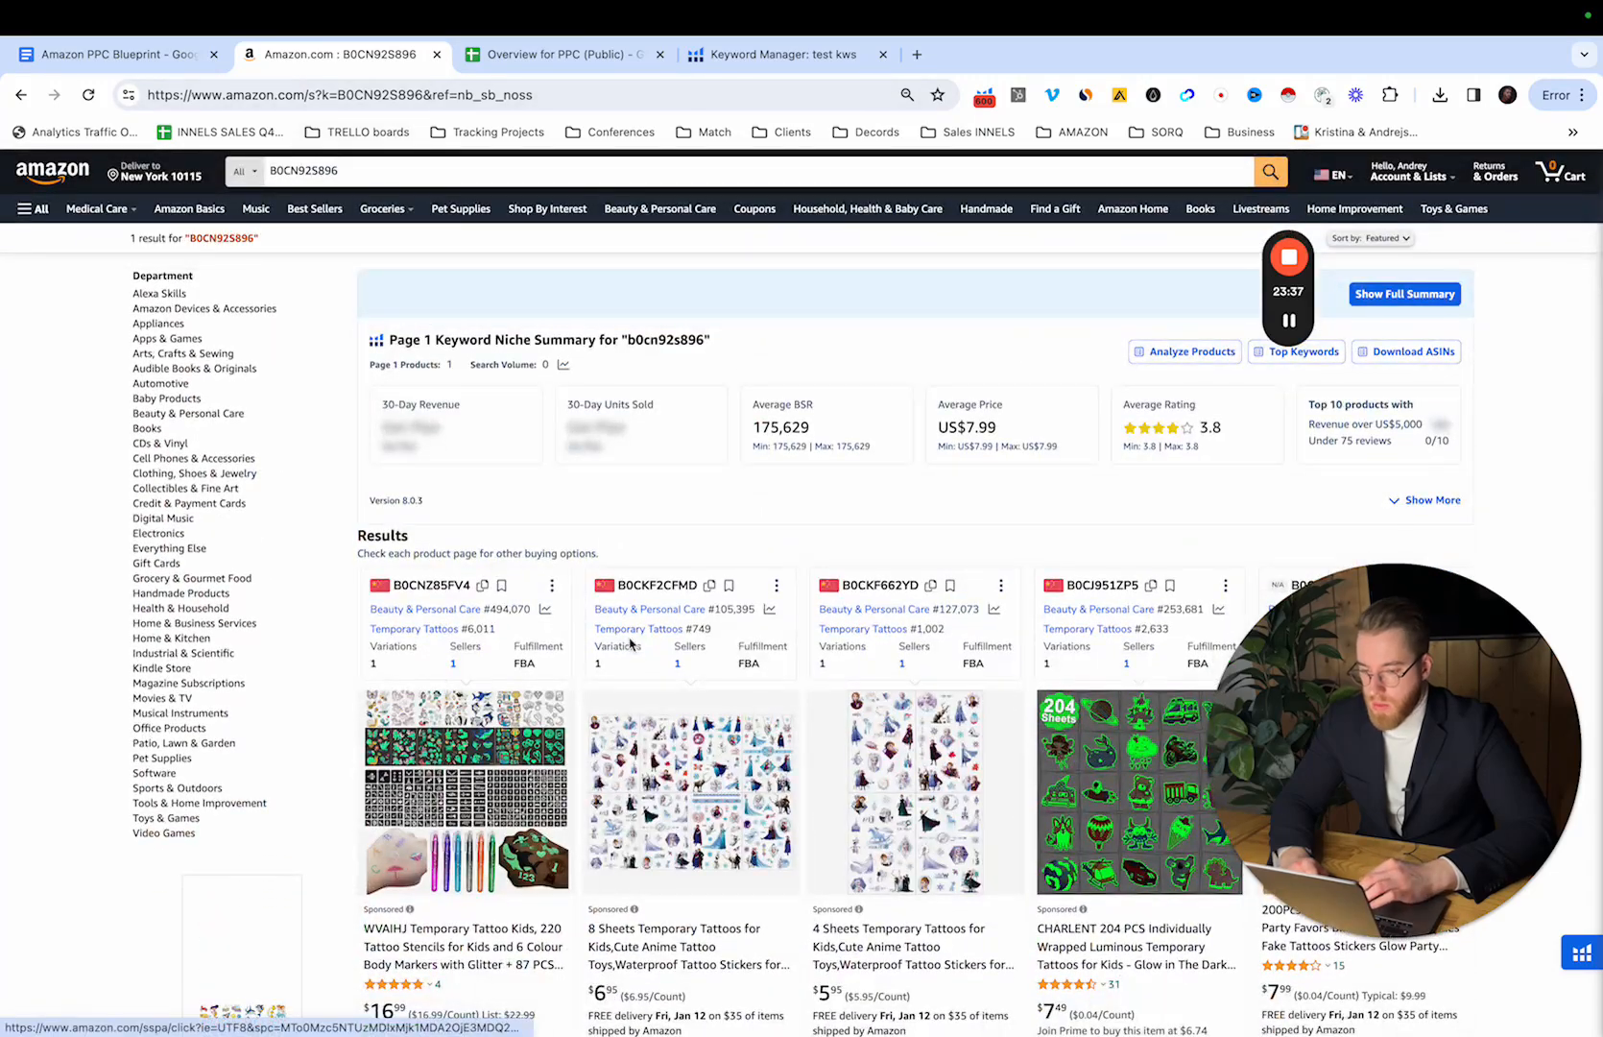
scroll(454, 473, down, 4)
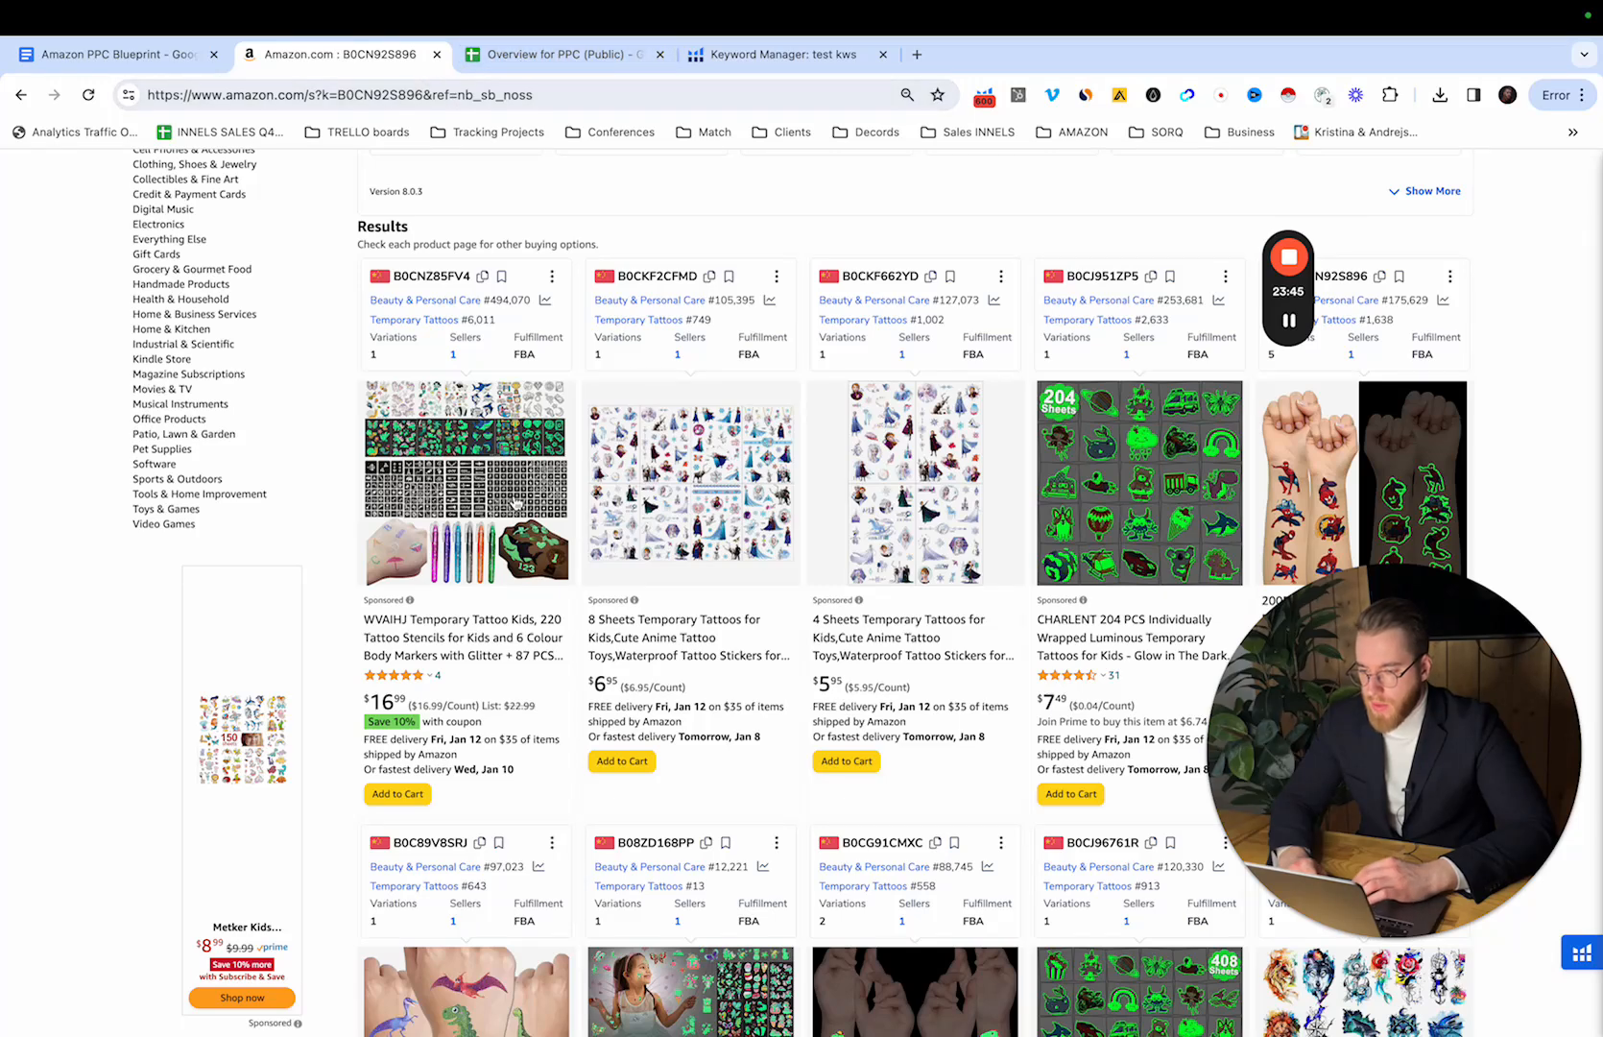
click(636, 638)
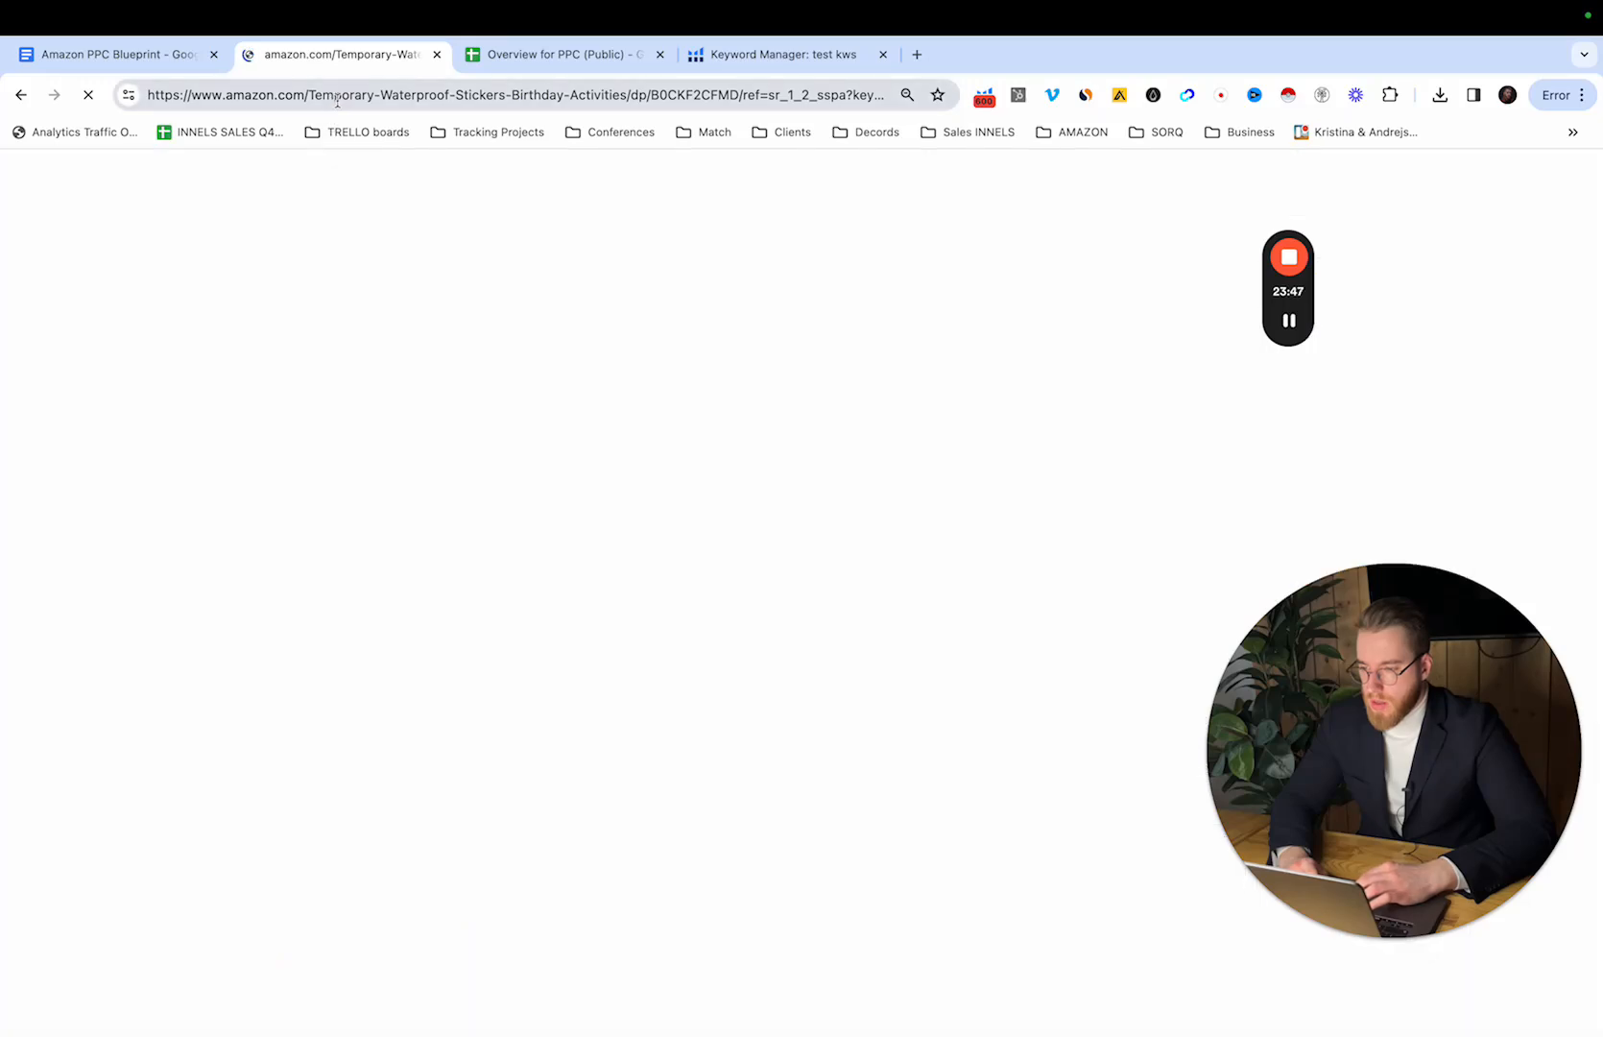
click(154, 58)
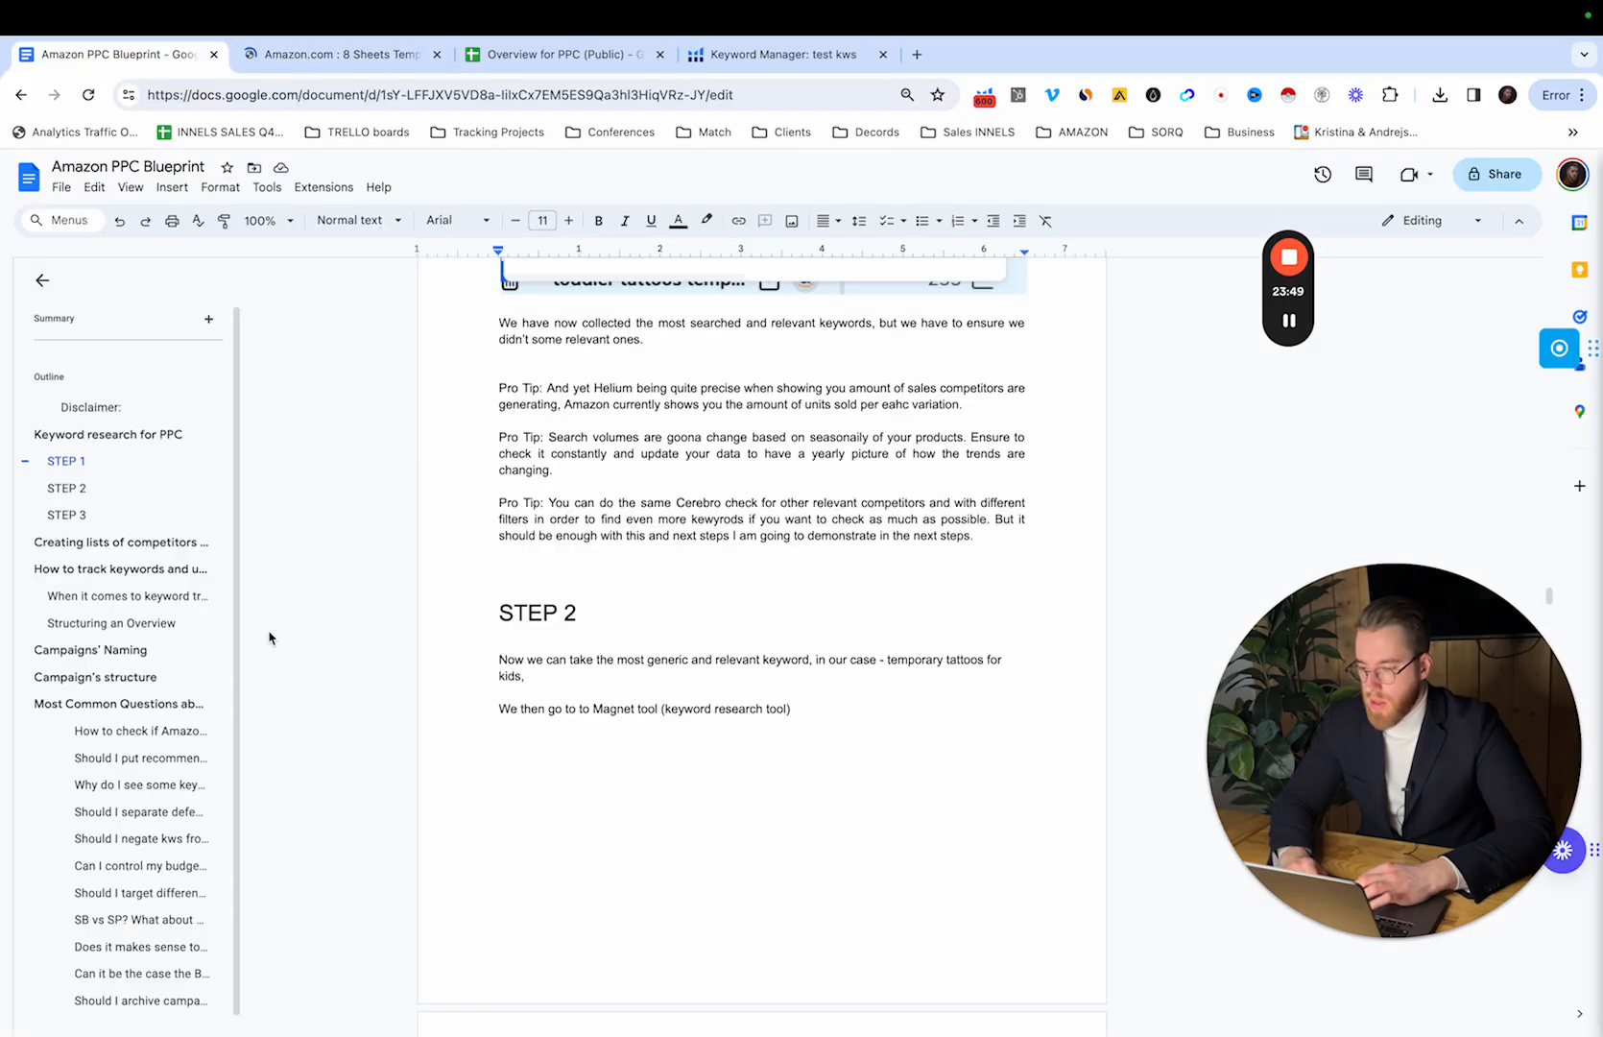
click(552, 54)
click(122, 761)
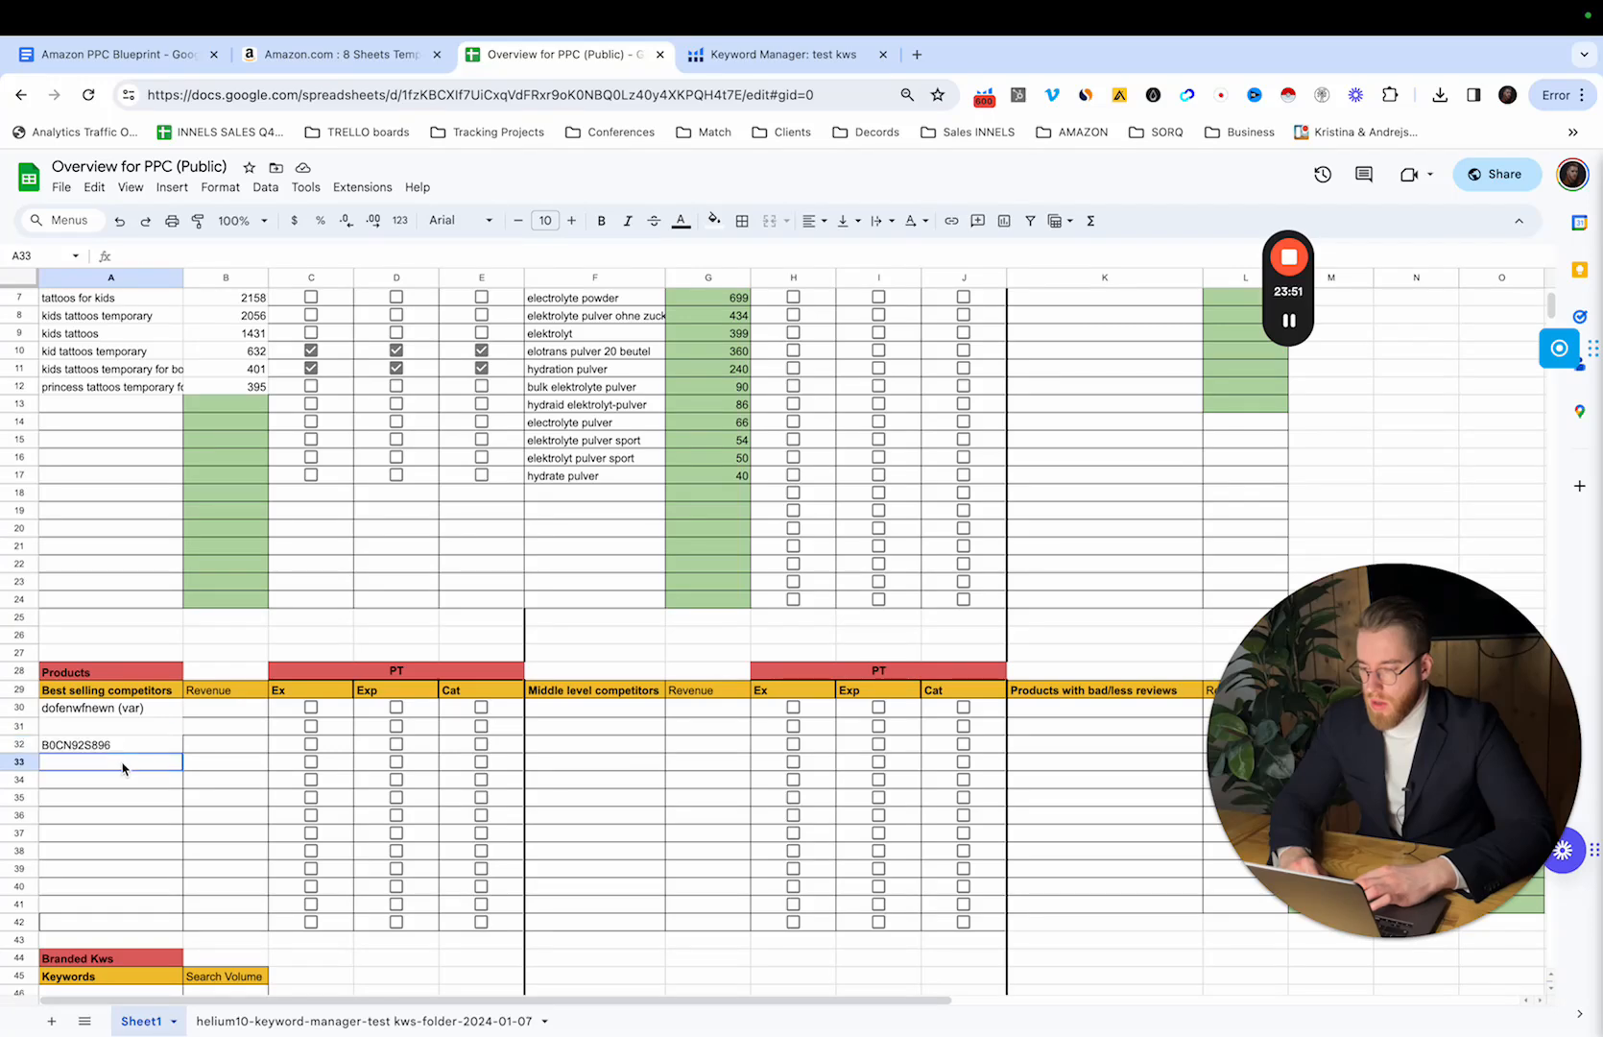
key(ctrl+v)
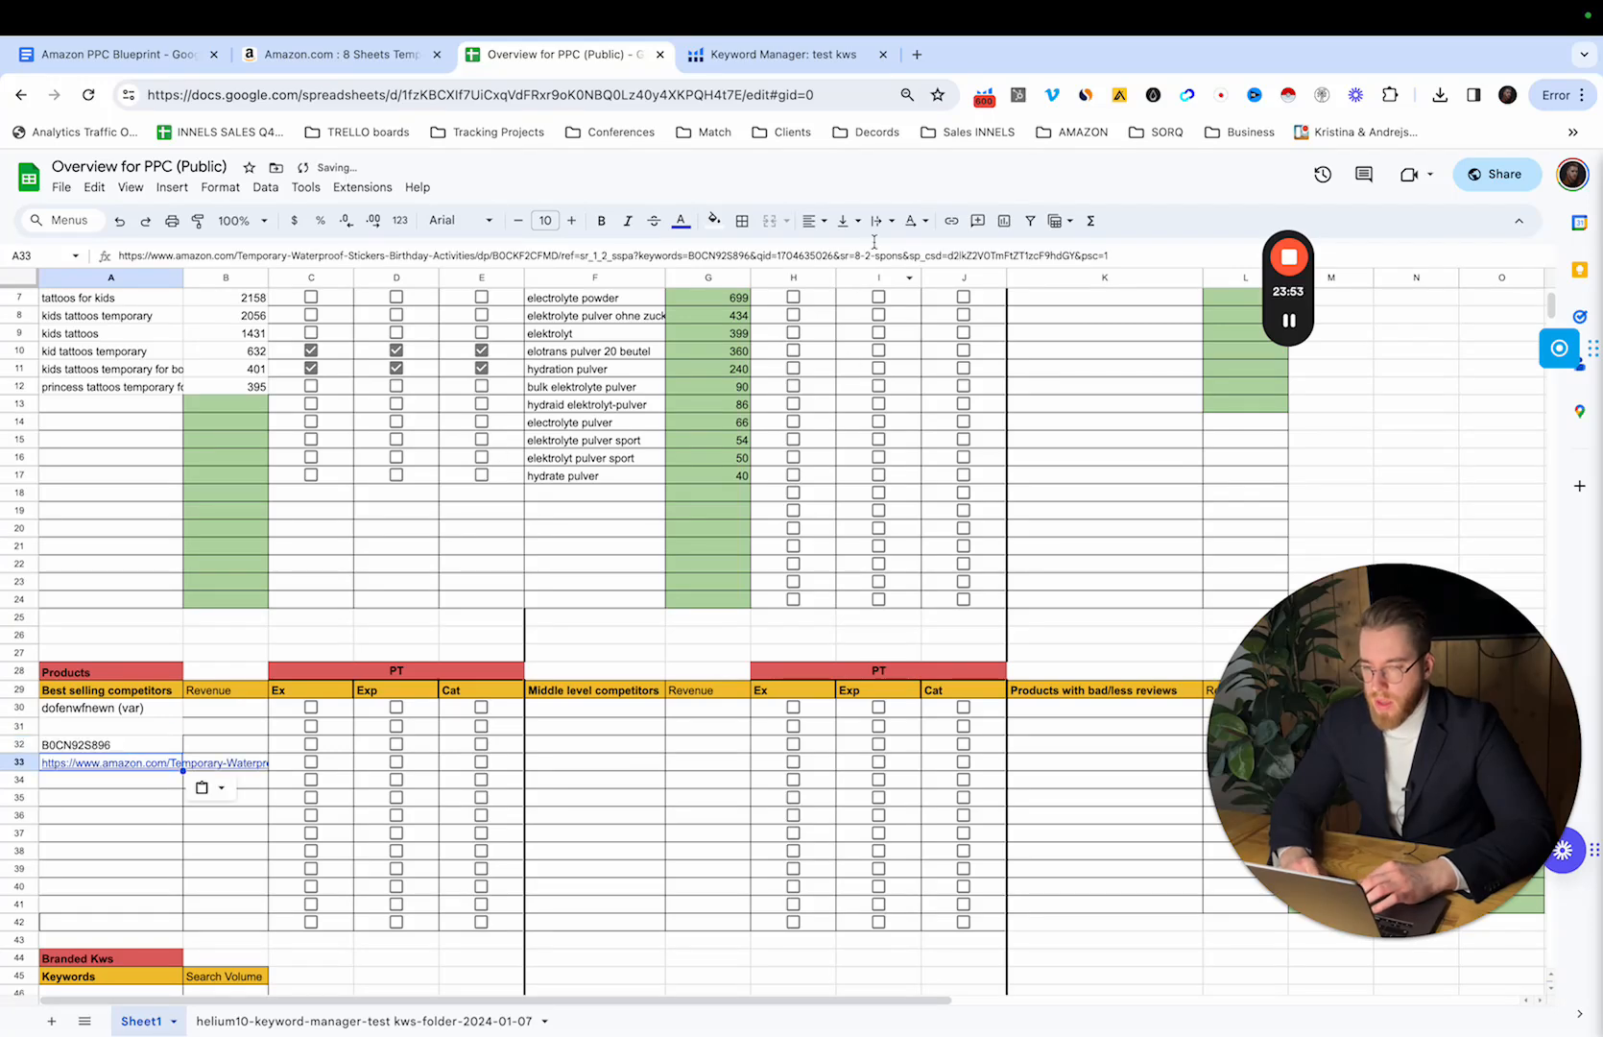
Step: Set the text wrapping of cell A33 to Clip so the long URL stays inside its cell
click(842, 221)
click(887, 225)
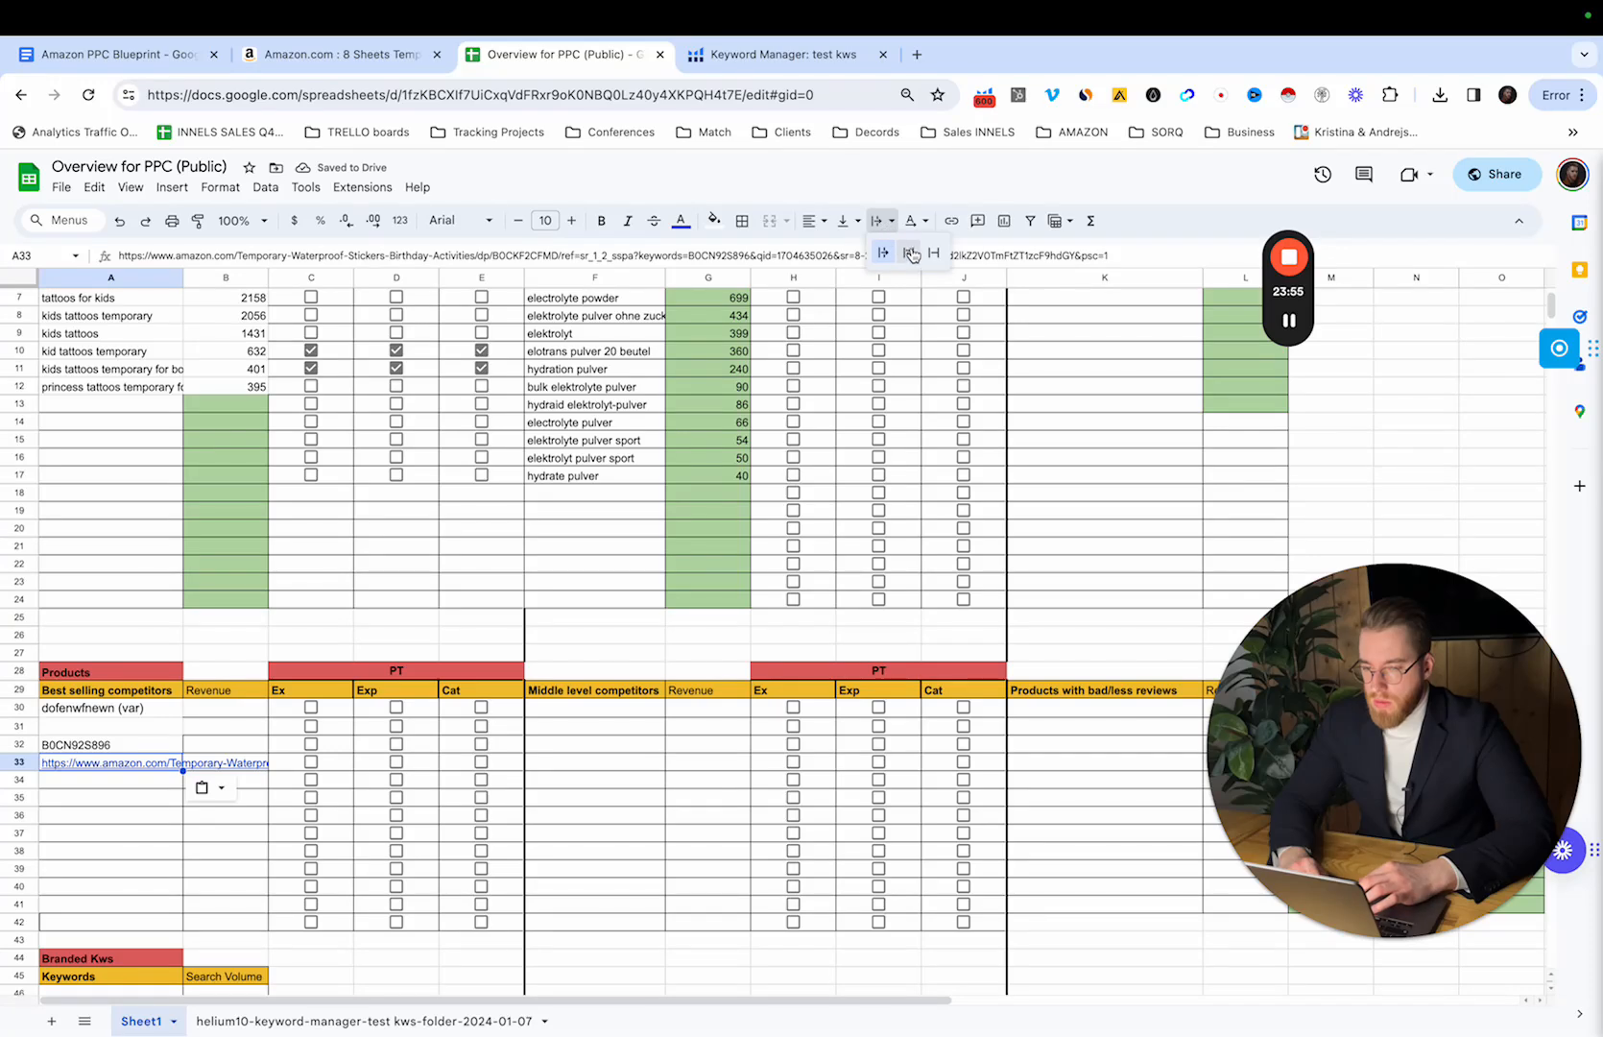
click(908, 252)
click(912, 222)
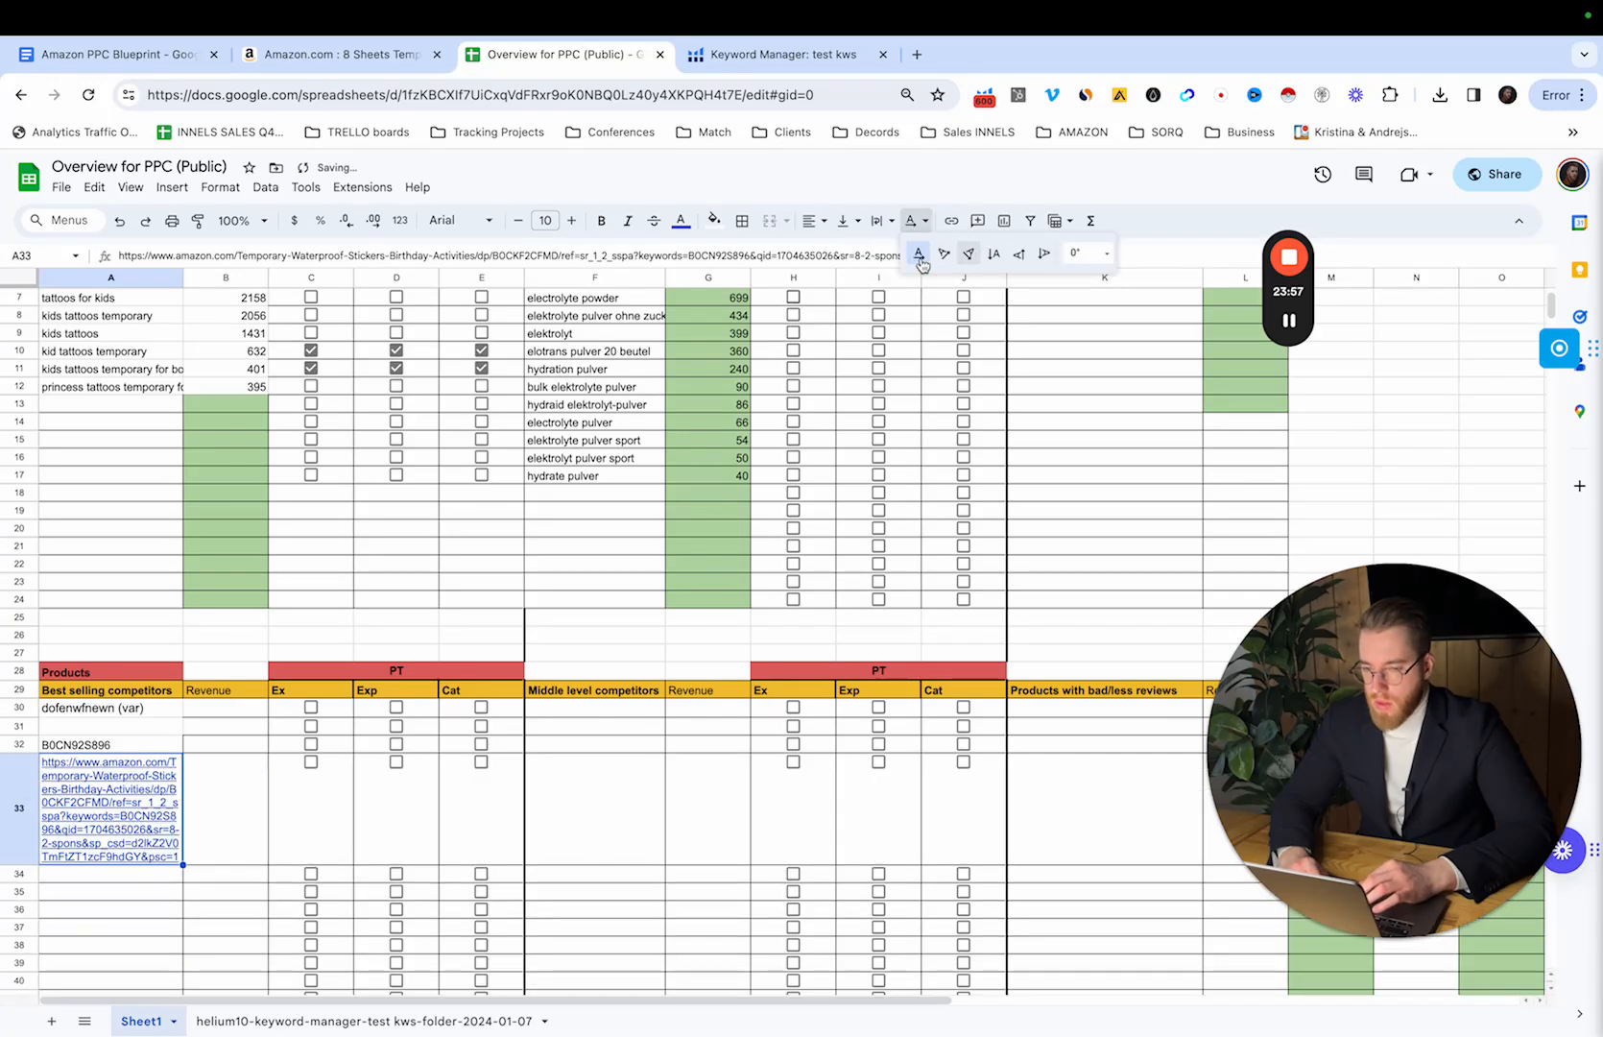
click(885, 222)
click(932, 253)
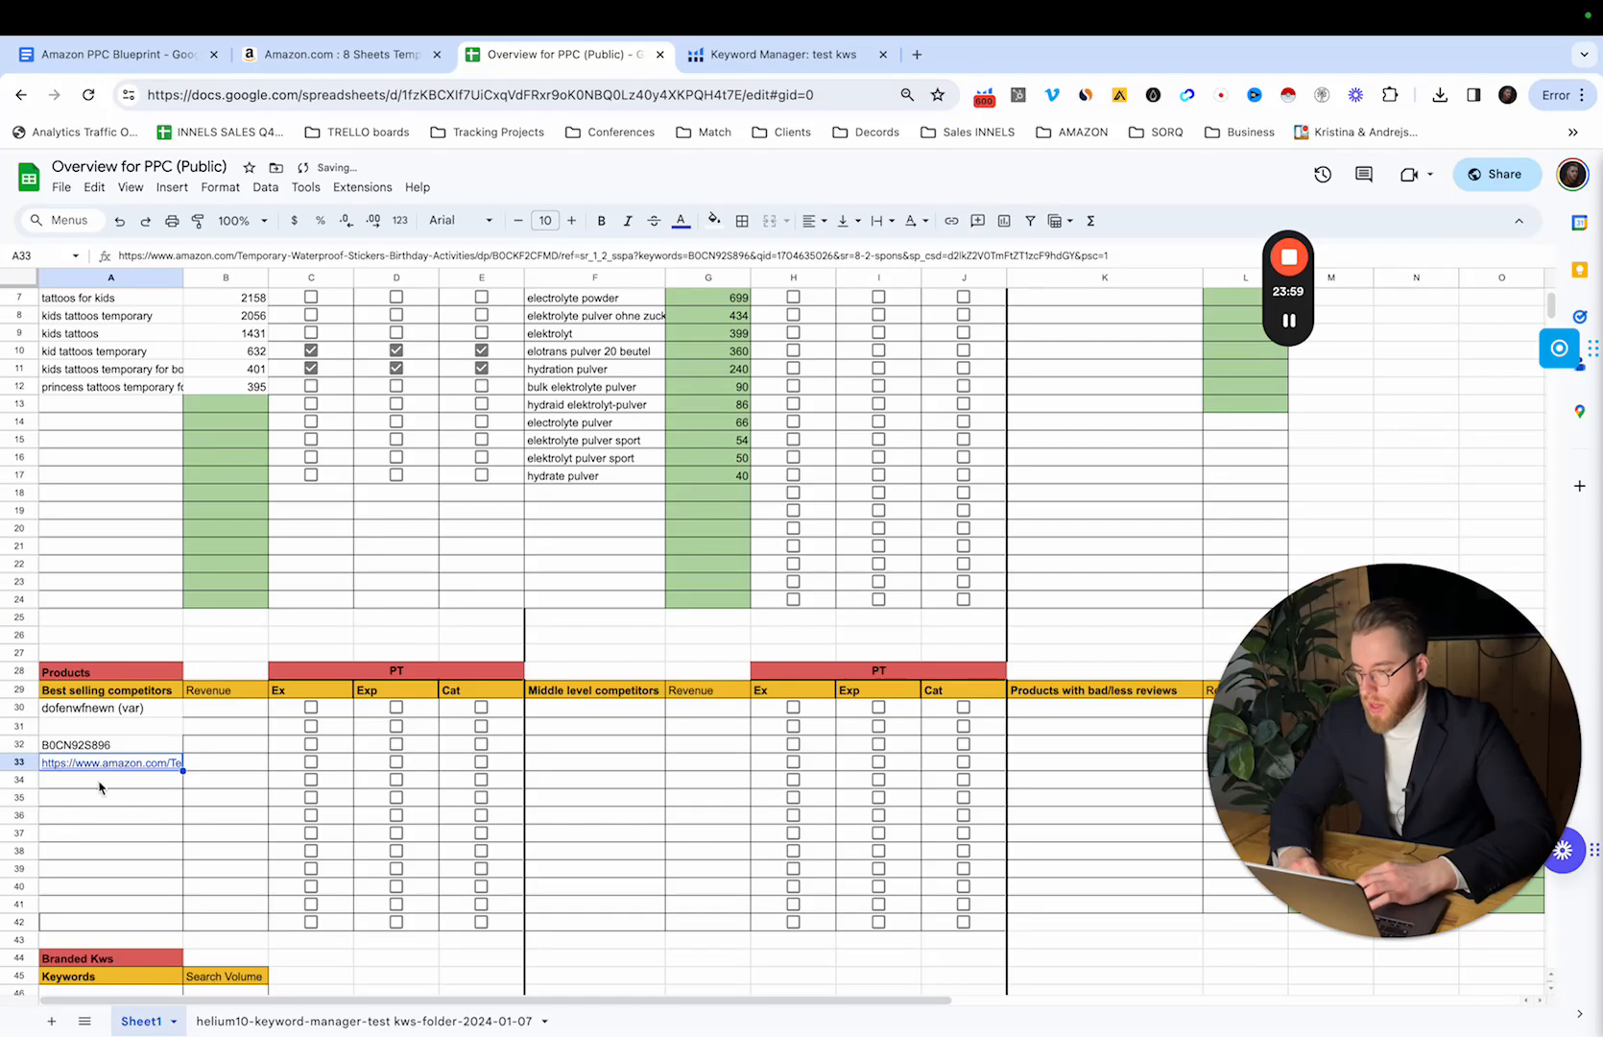
click(197, 766)
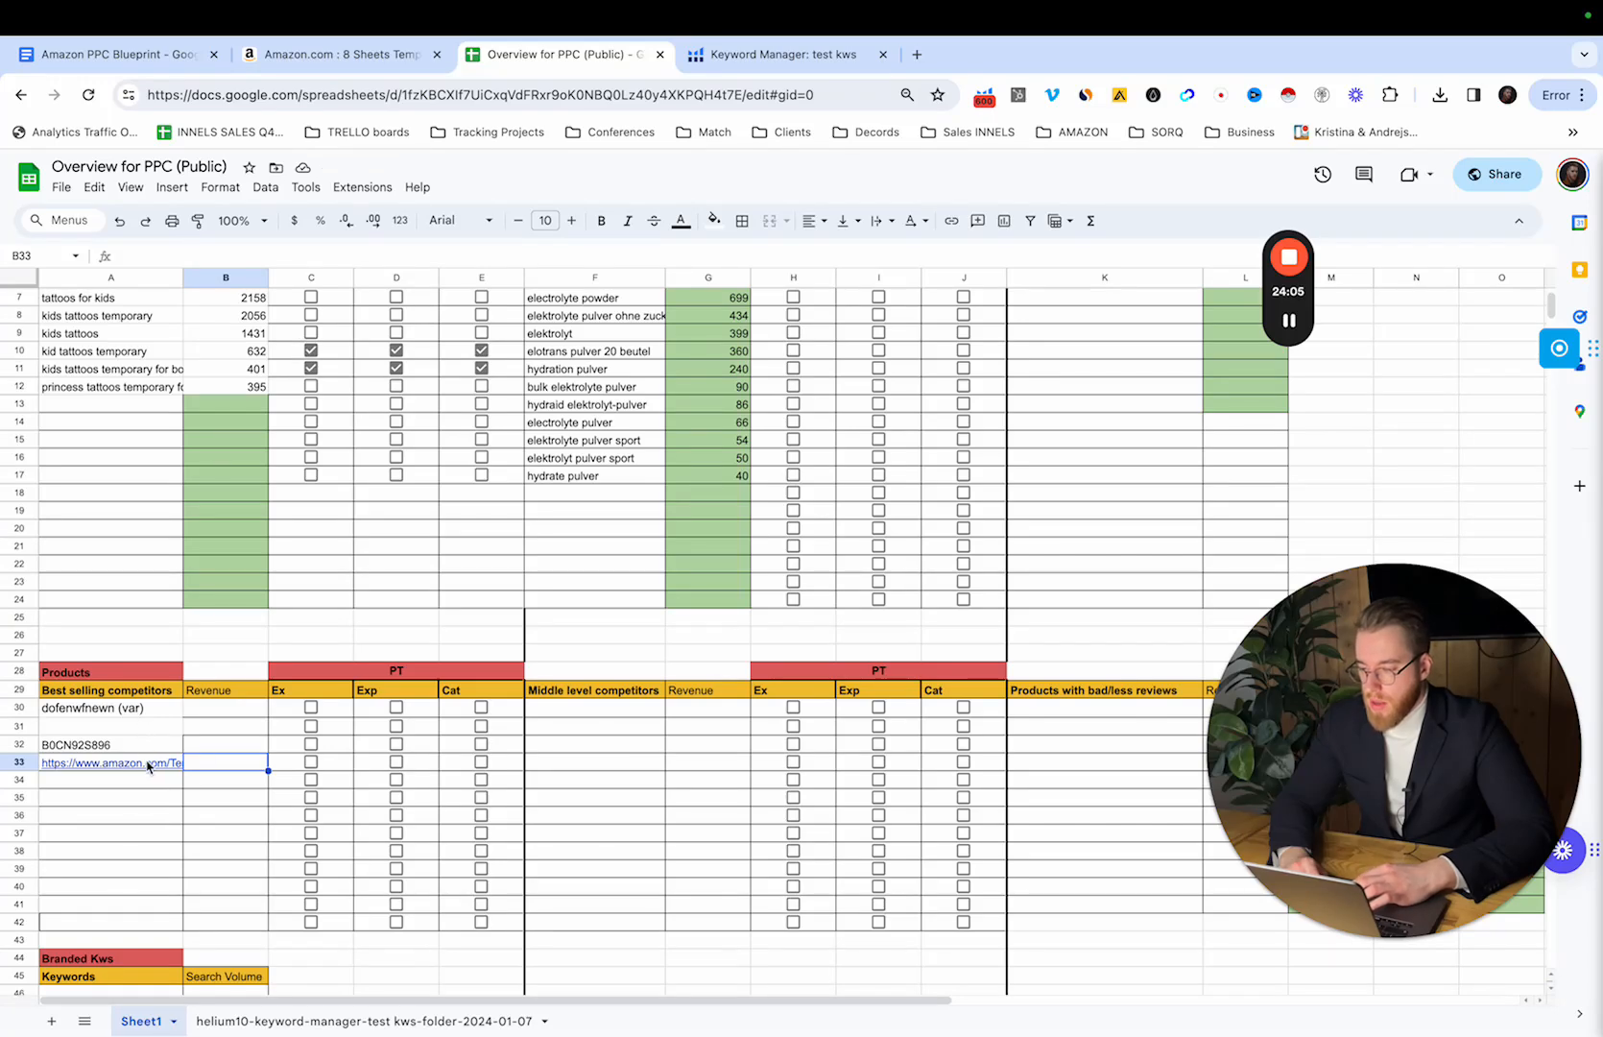
Step: Open the product link stored in cell A33 and run Helium 10 Xray on the Amazon listing
click(149, 765)
click(175, 788)
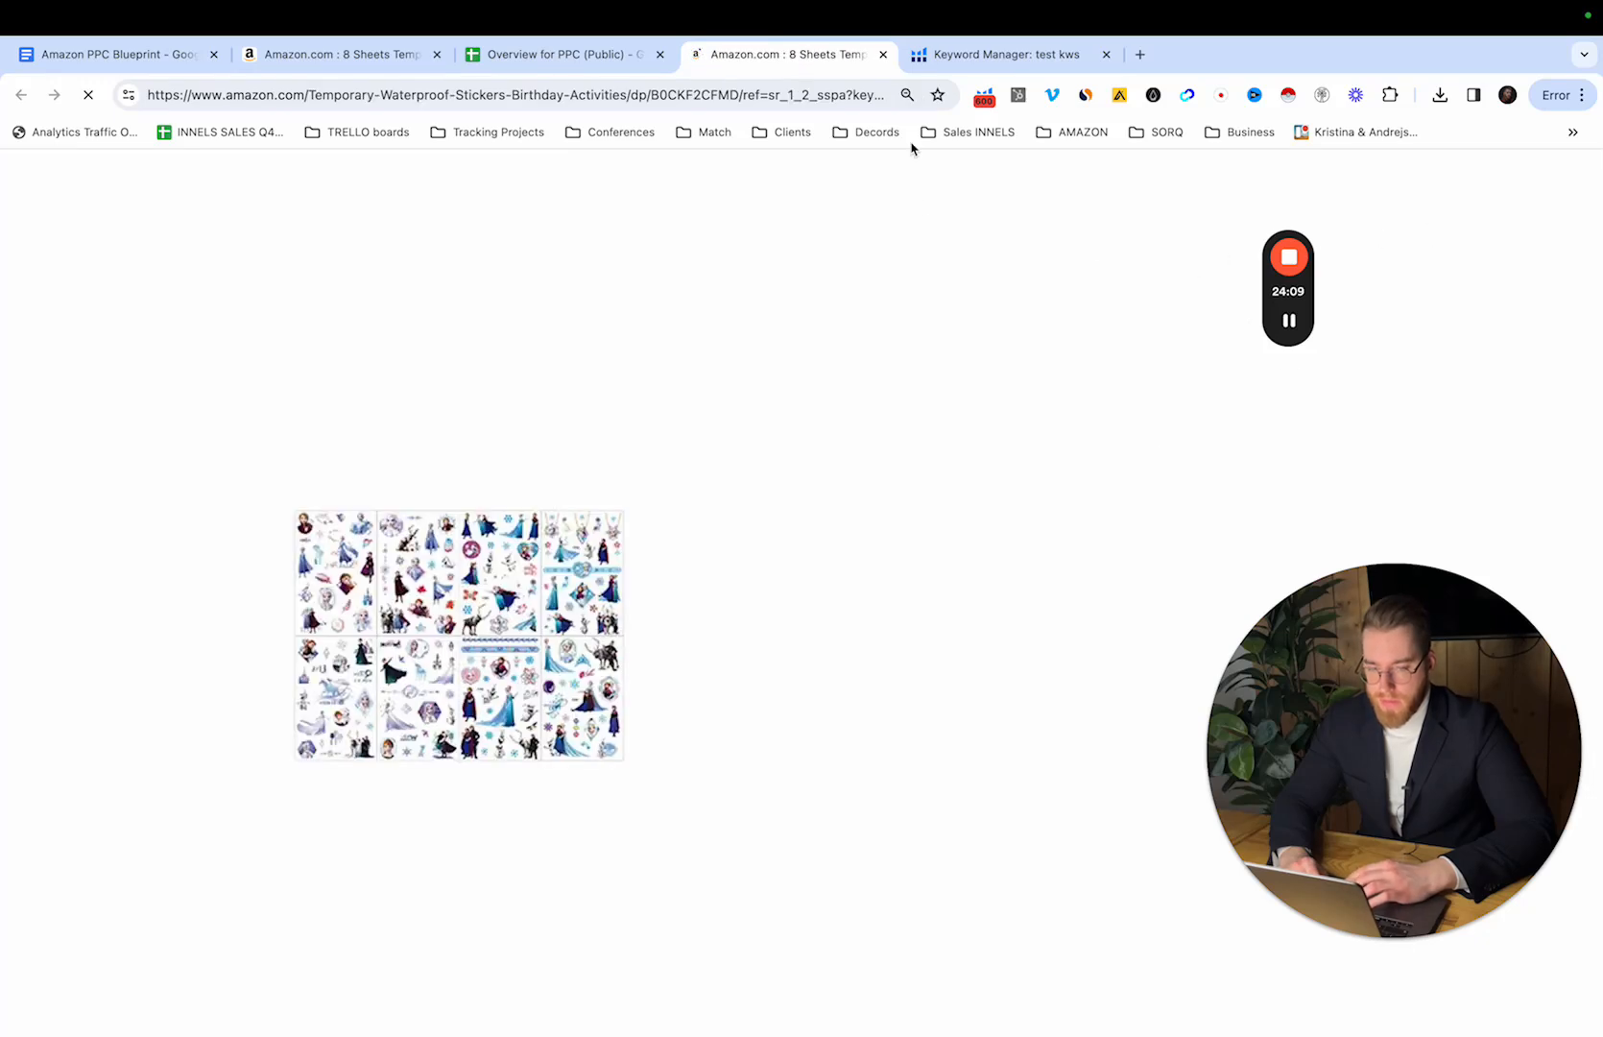
click(984, 96)
click(807, 299)
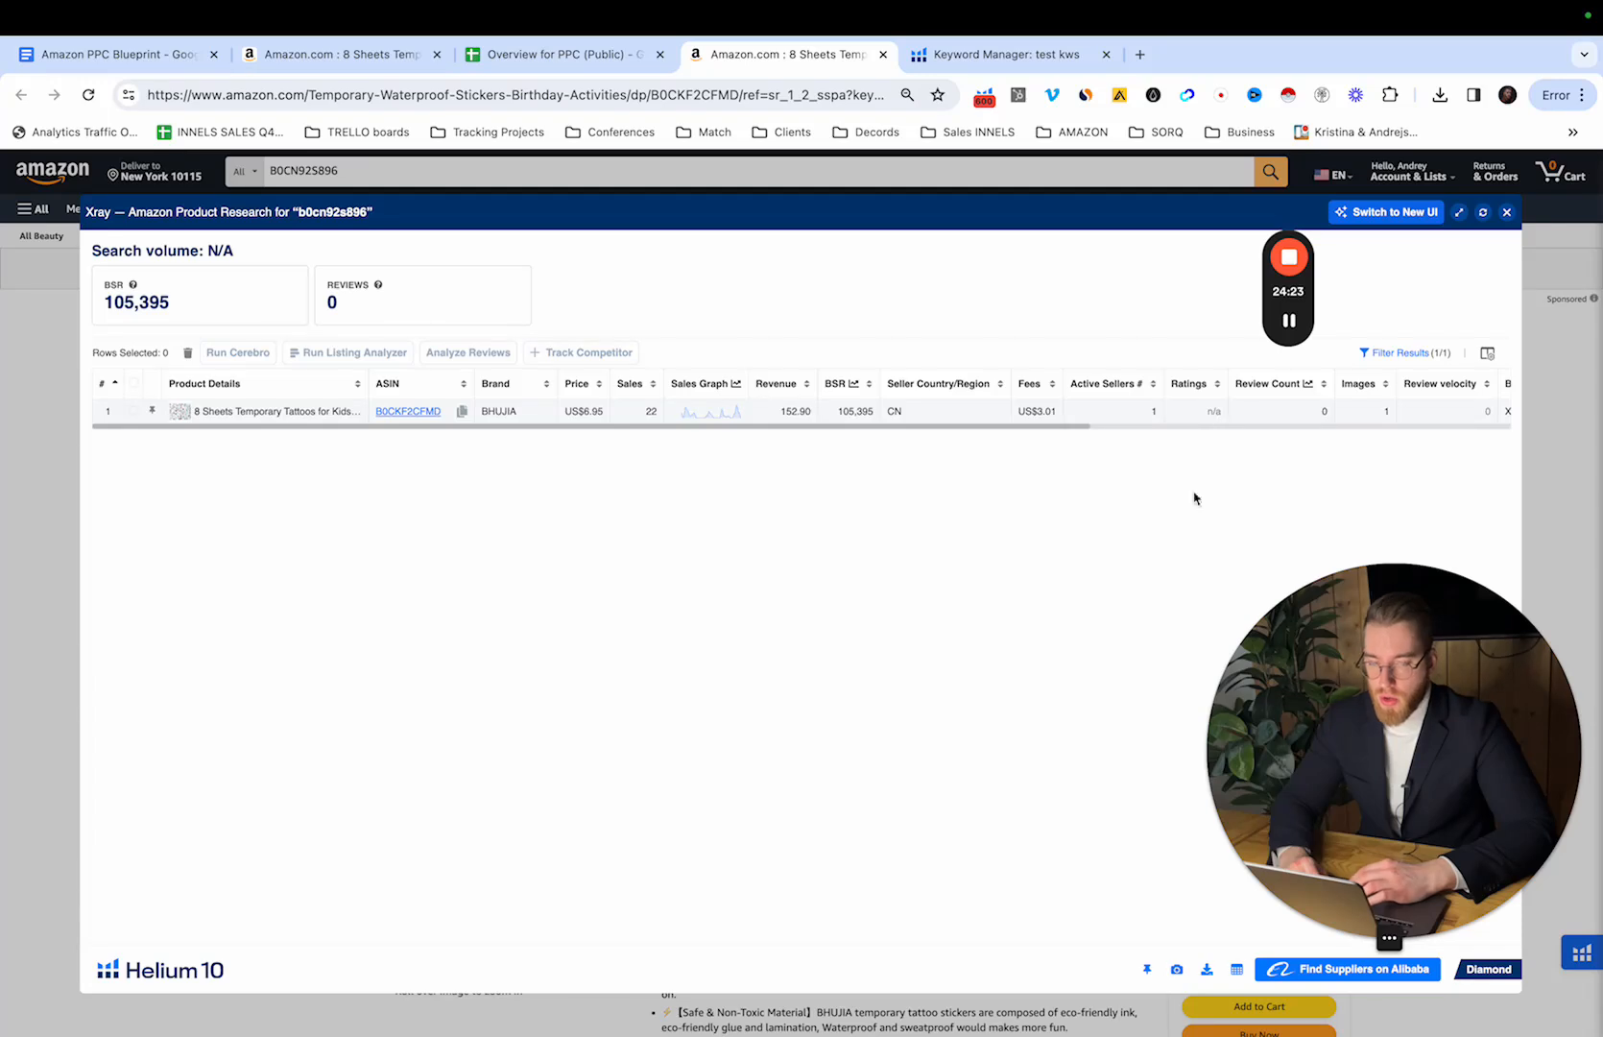
Step: Return to the PPC overview spreadsheet and review the Branded Kws table, the competitor tables, and the other keyword and product columns
key(ctrl+shift+Tab)
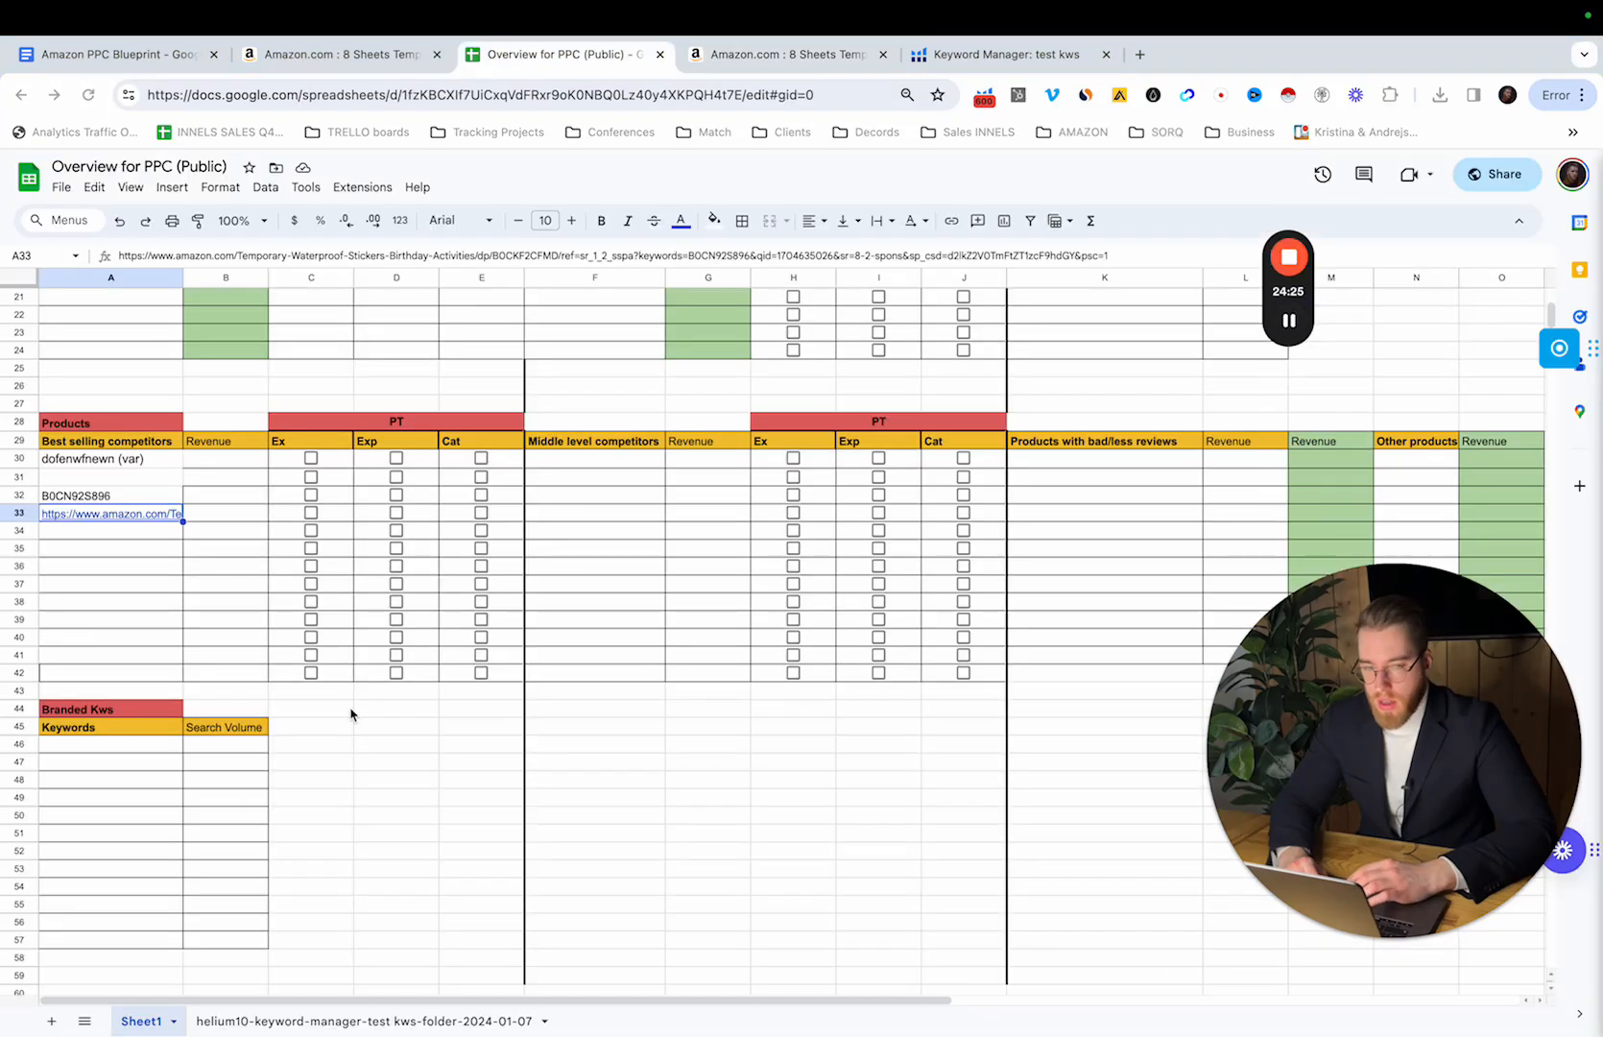
scroll(352, 714, down, 2)
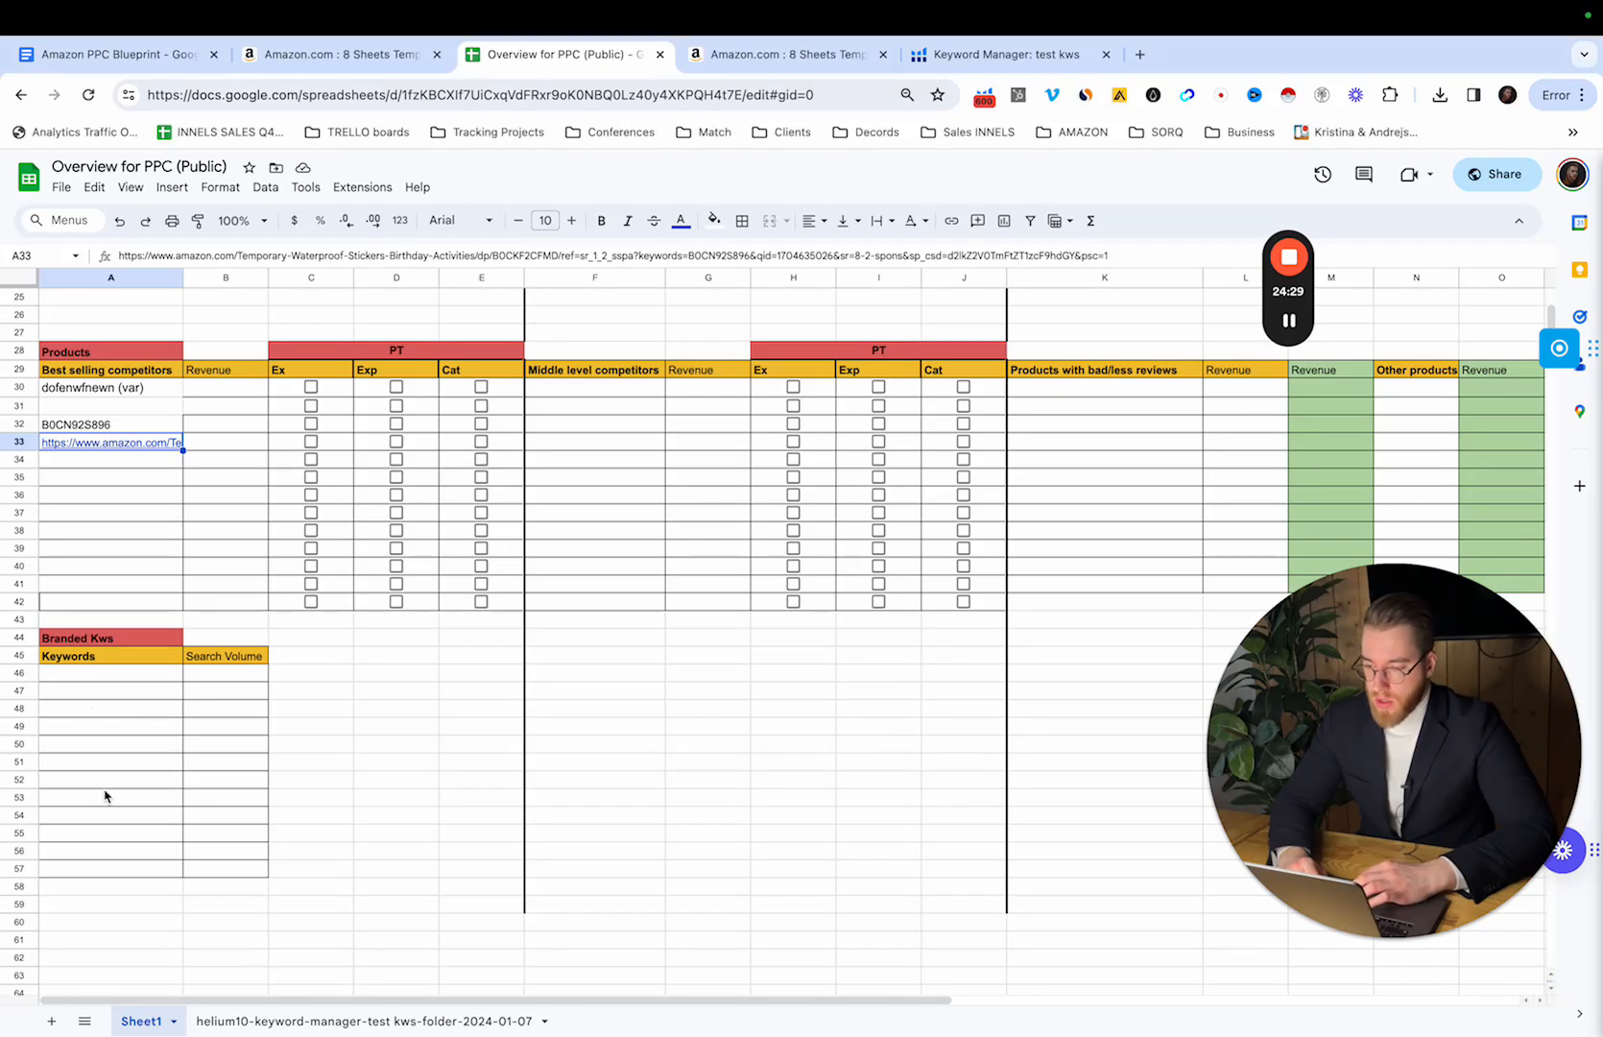
click(157, 716)
click(135, 679)
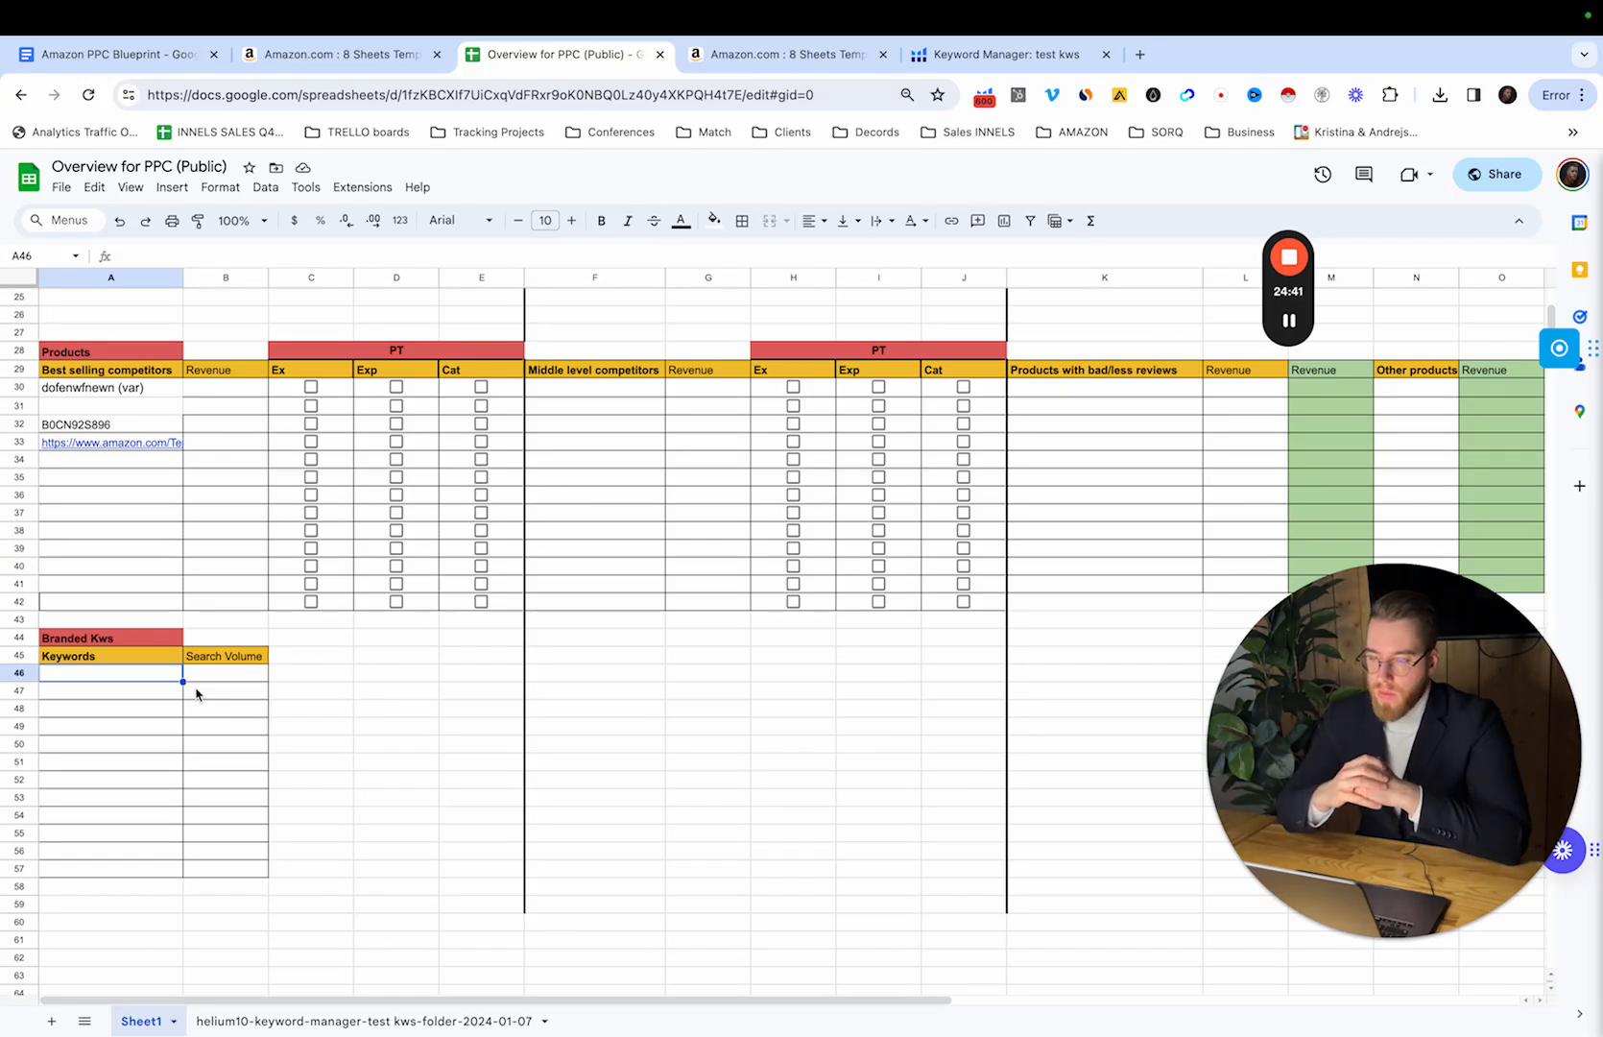
scroll(195, 693, up, 8)
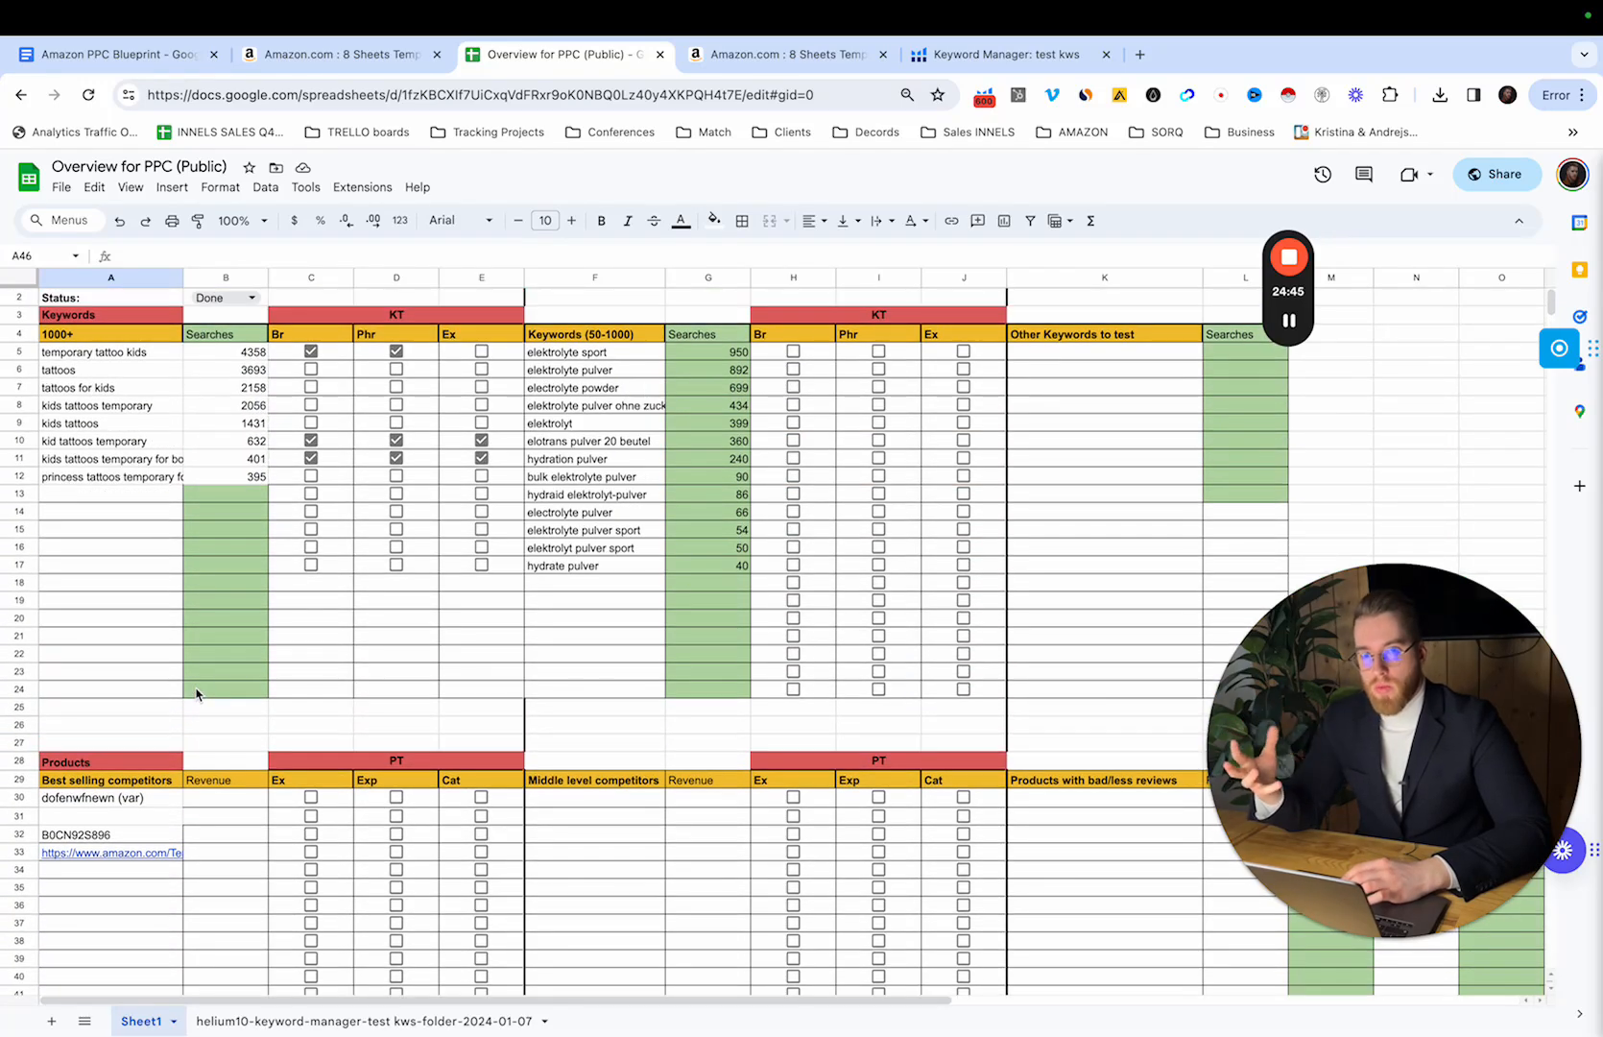
scroll(196, 693, down, 5)
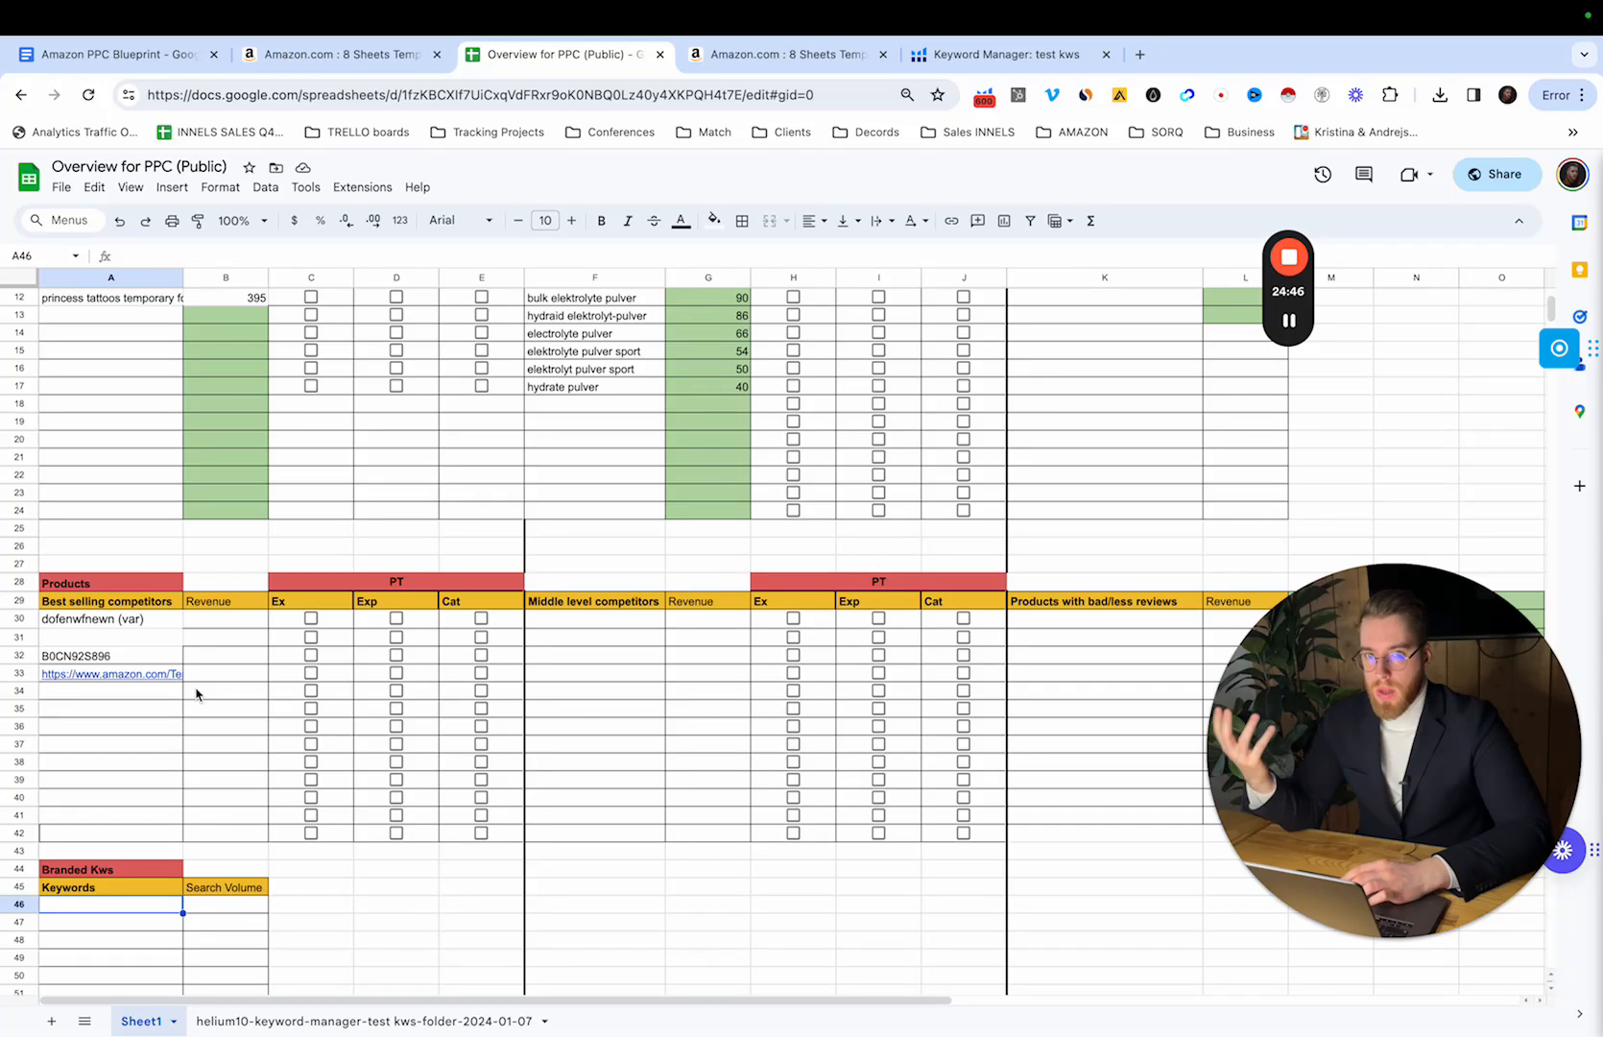
scroll(588, 602, right, 5)
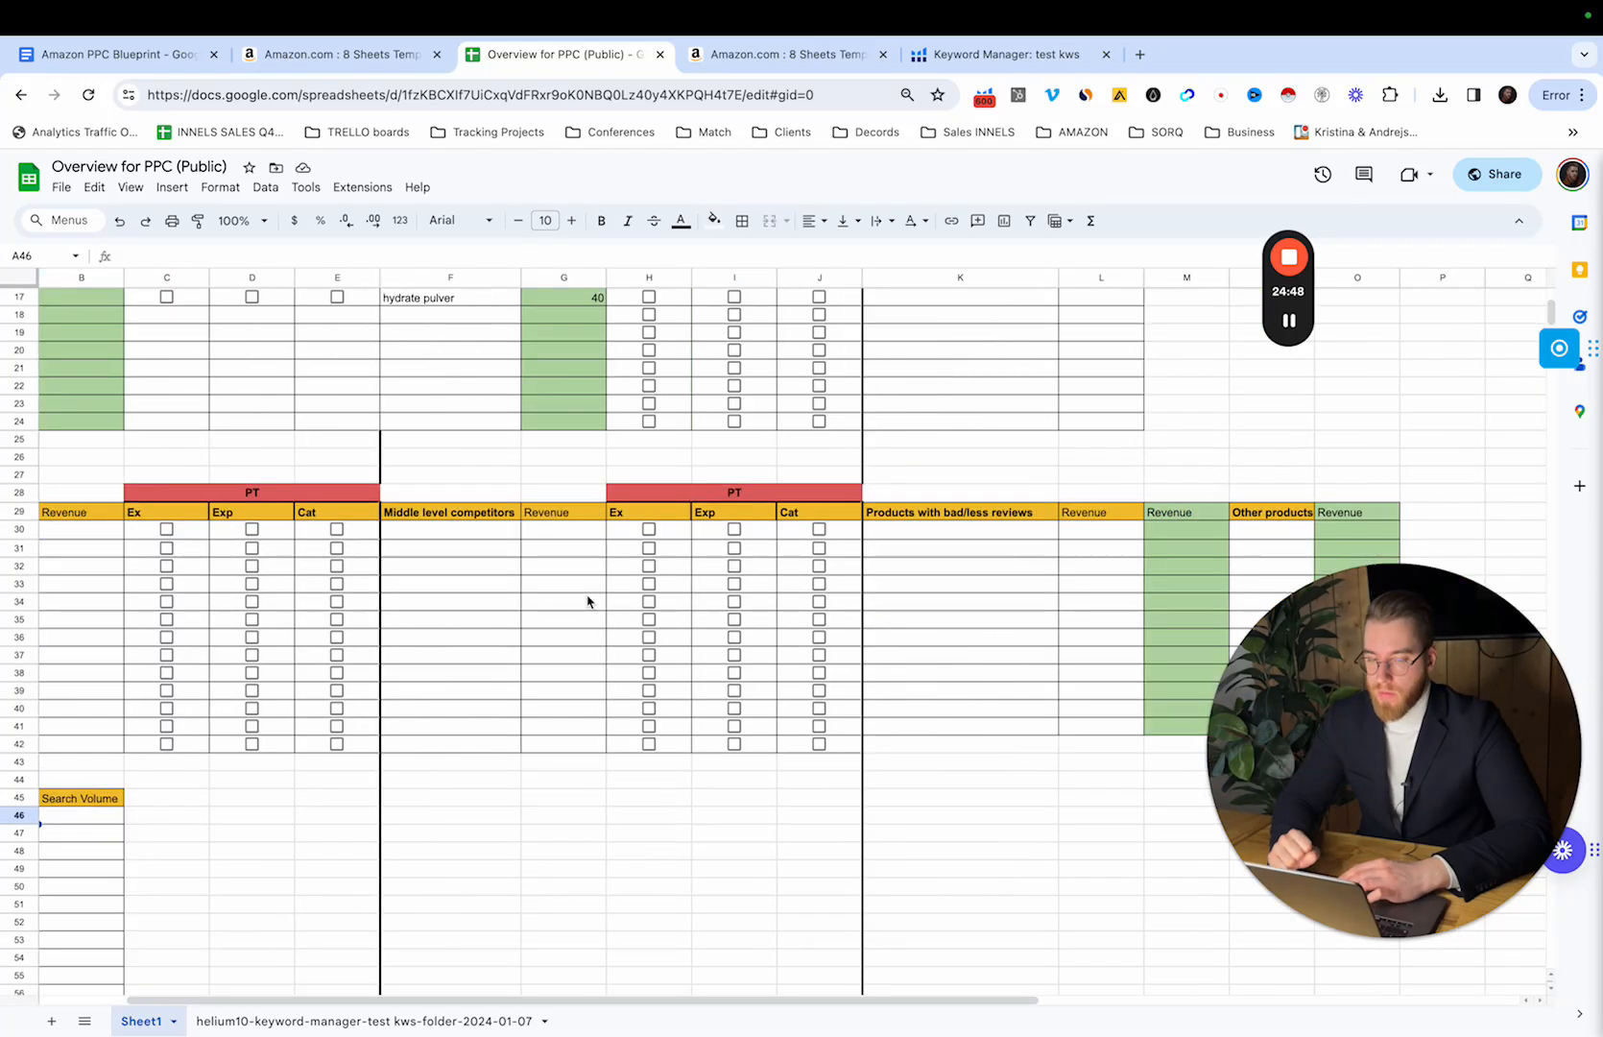
scroll(588, 602, up, 3)
scroll(587, 602, up, 4)
scroll(587, 601, right, 5)
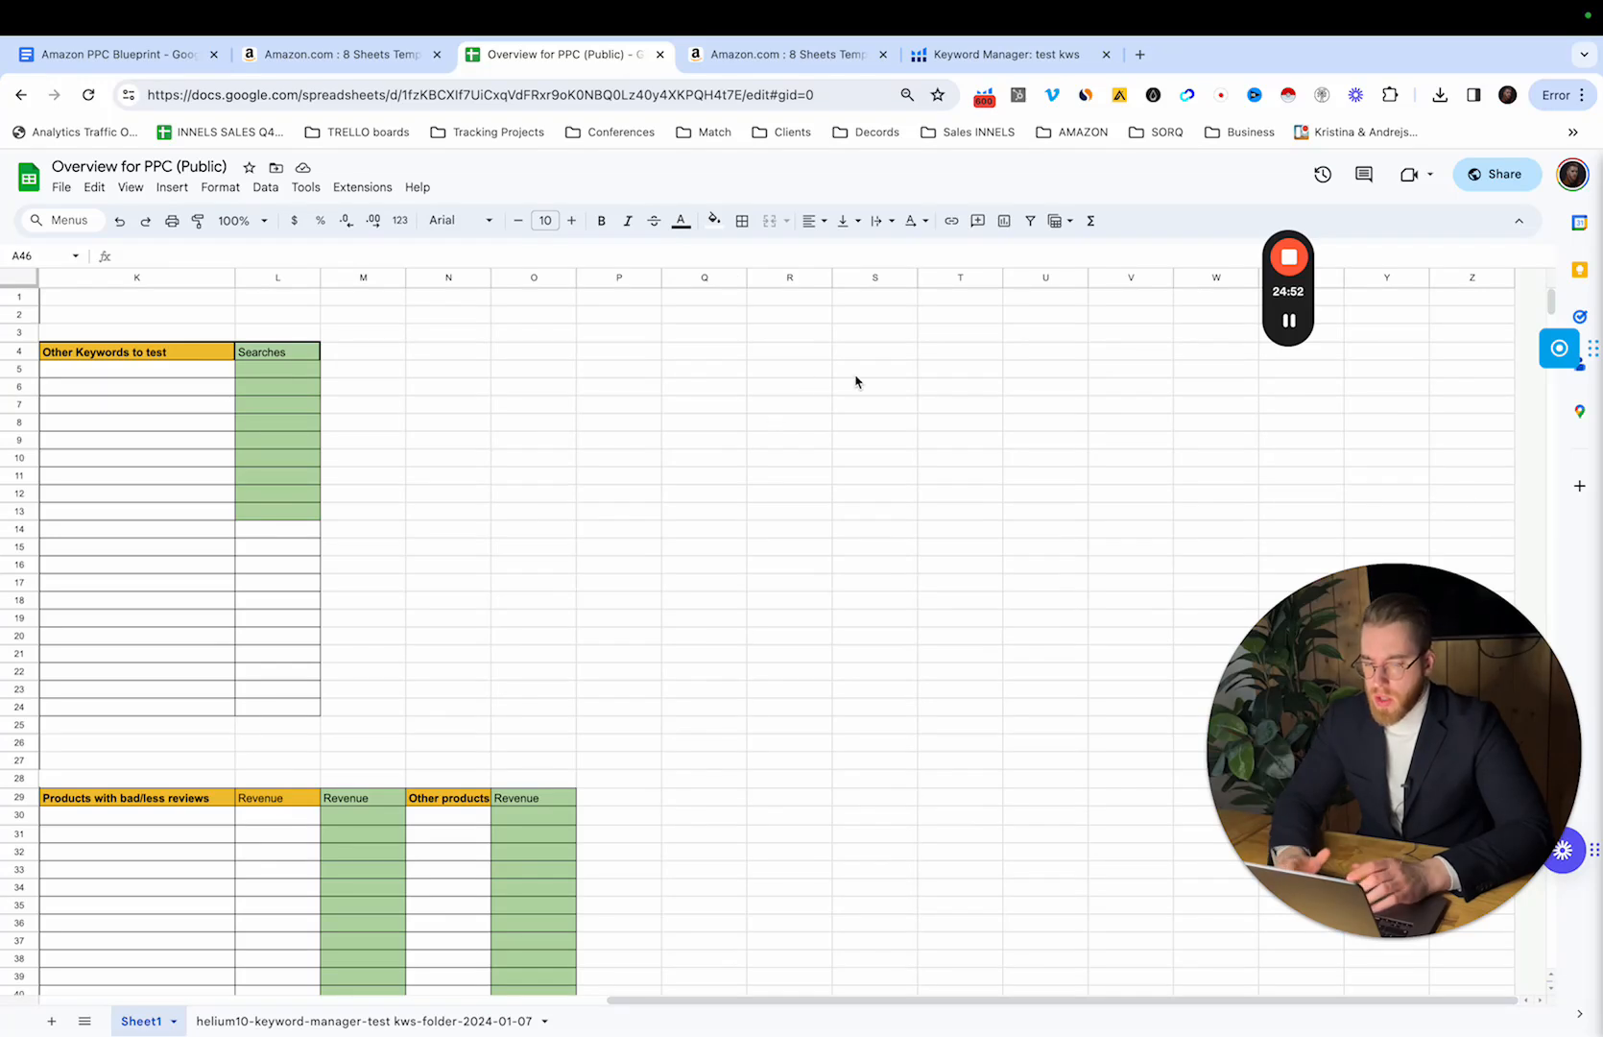
scroll(578, 558, left, 8)
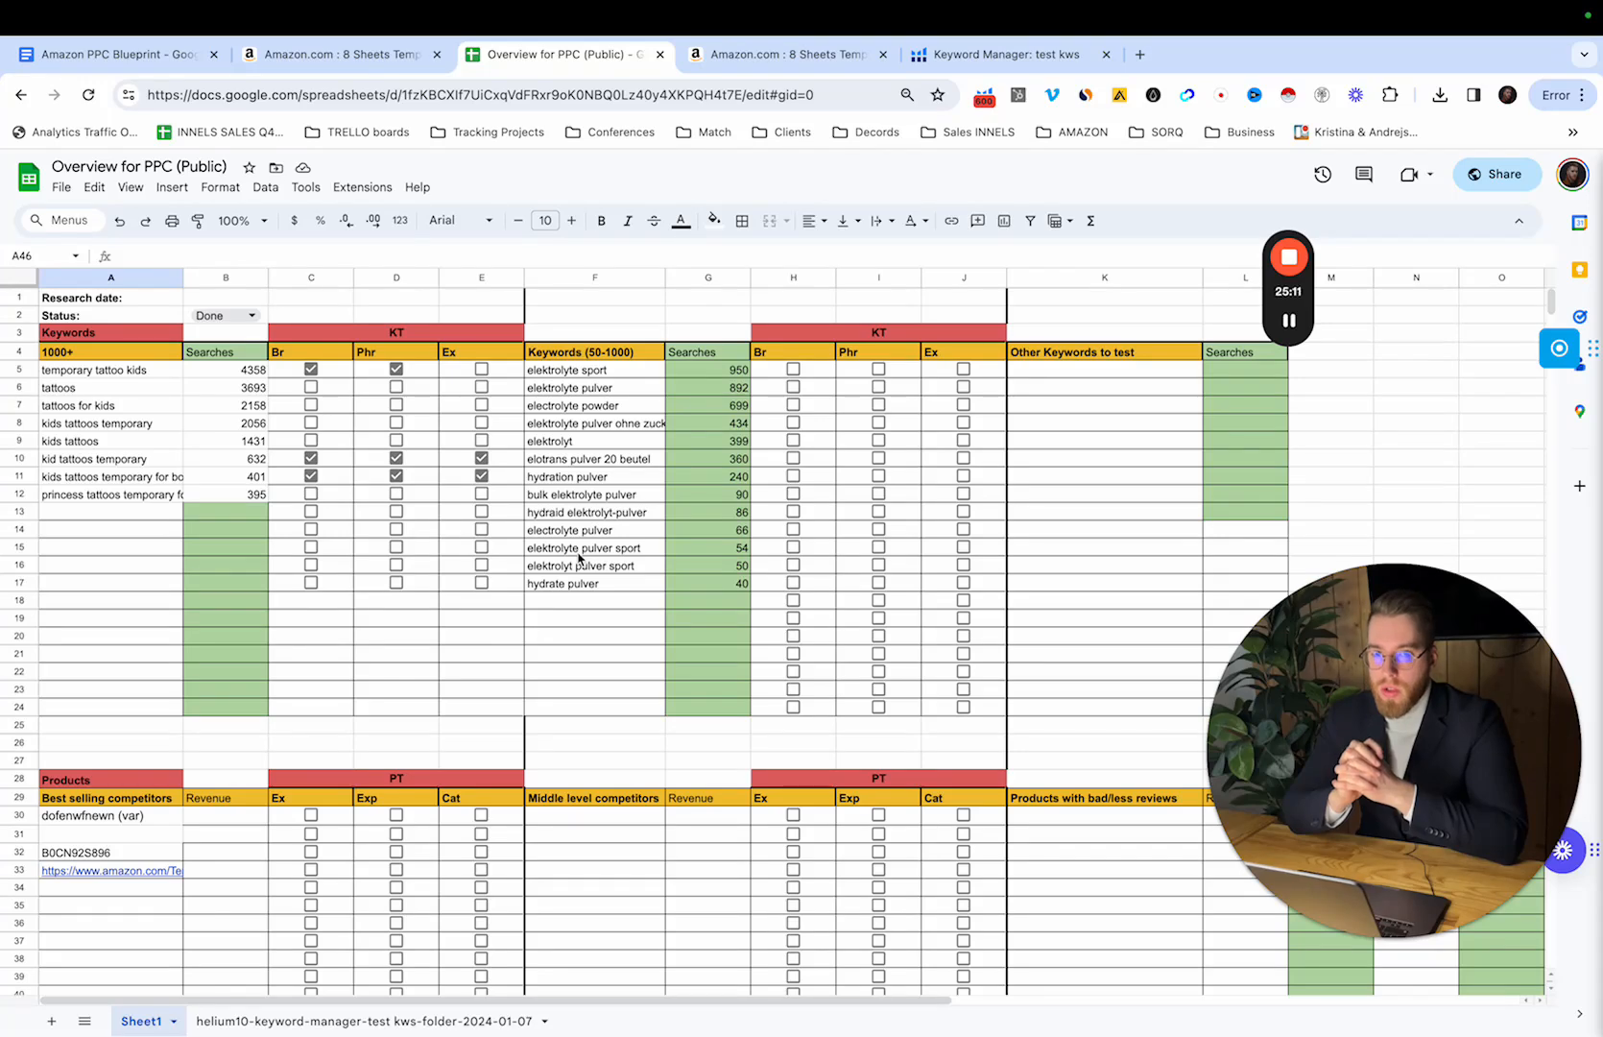
Step: Switch to the earlier Amazon page for the temporary tattoos listing and activate its product search
mouse_move(1288, 324)
key(ctrl+shift+Tab)
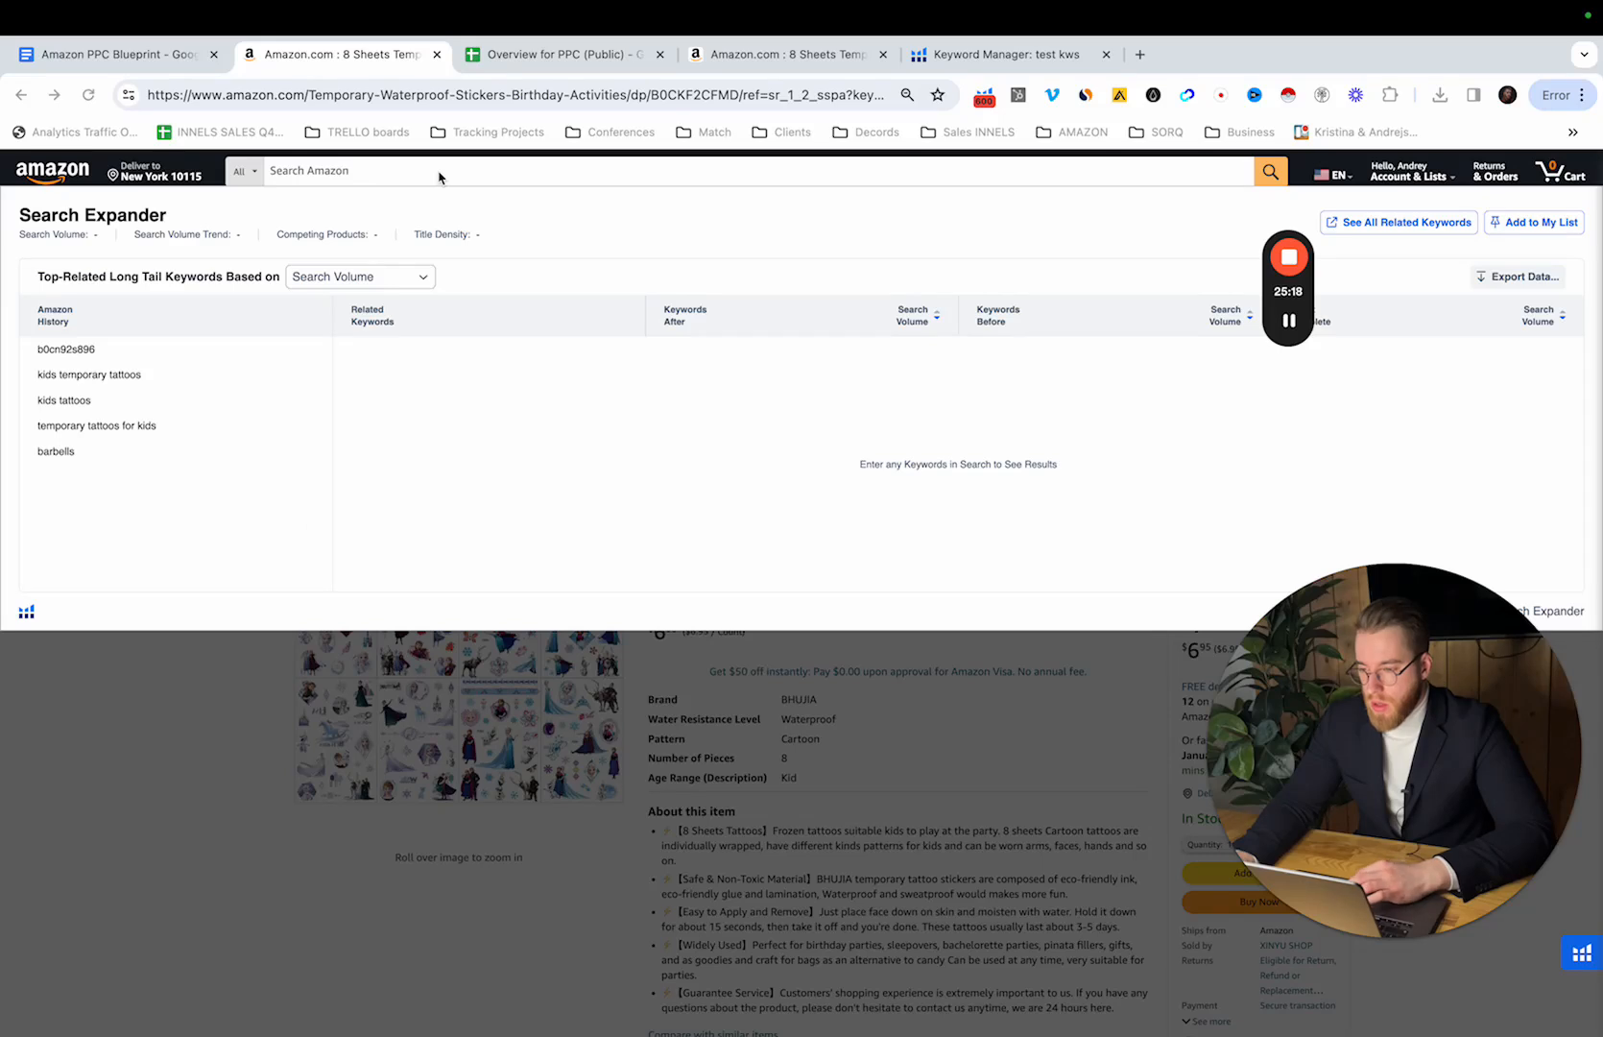
click(365, 174)
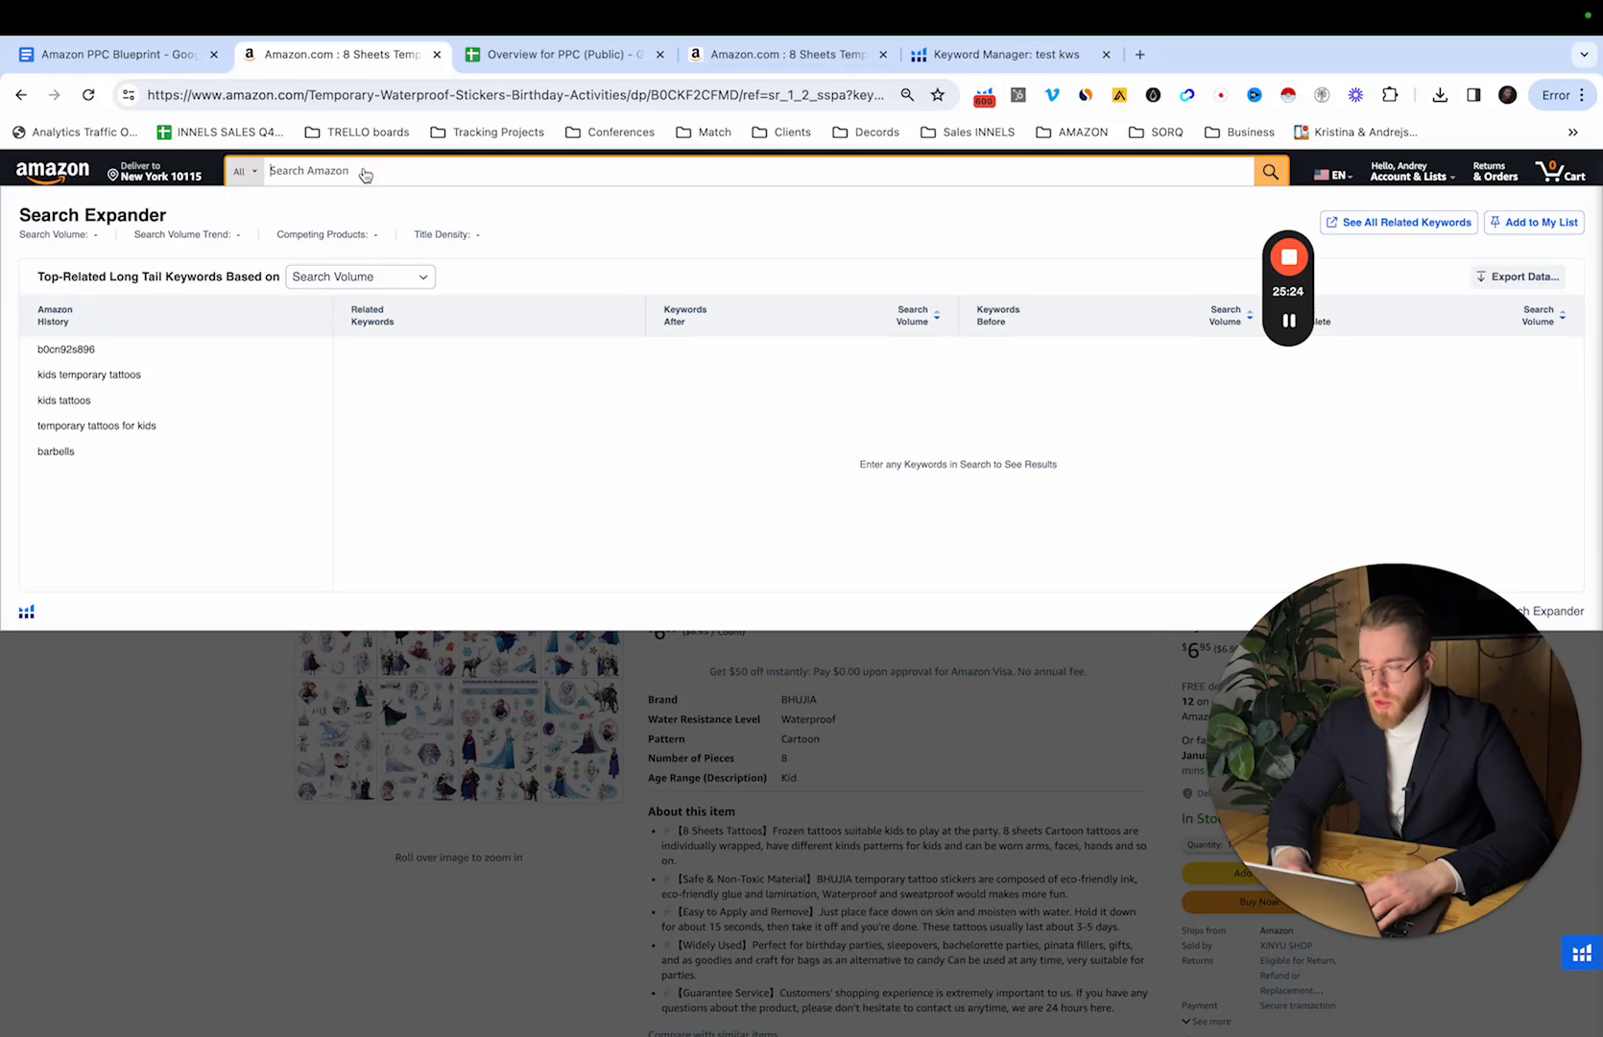
text(kids)
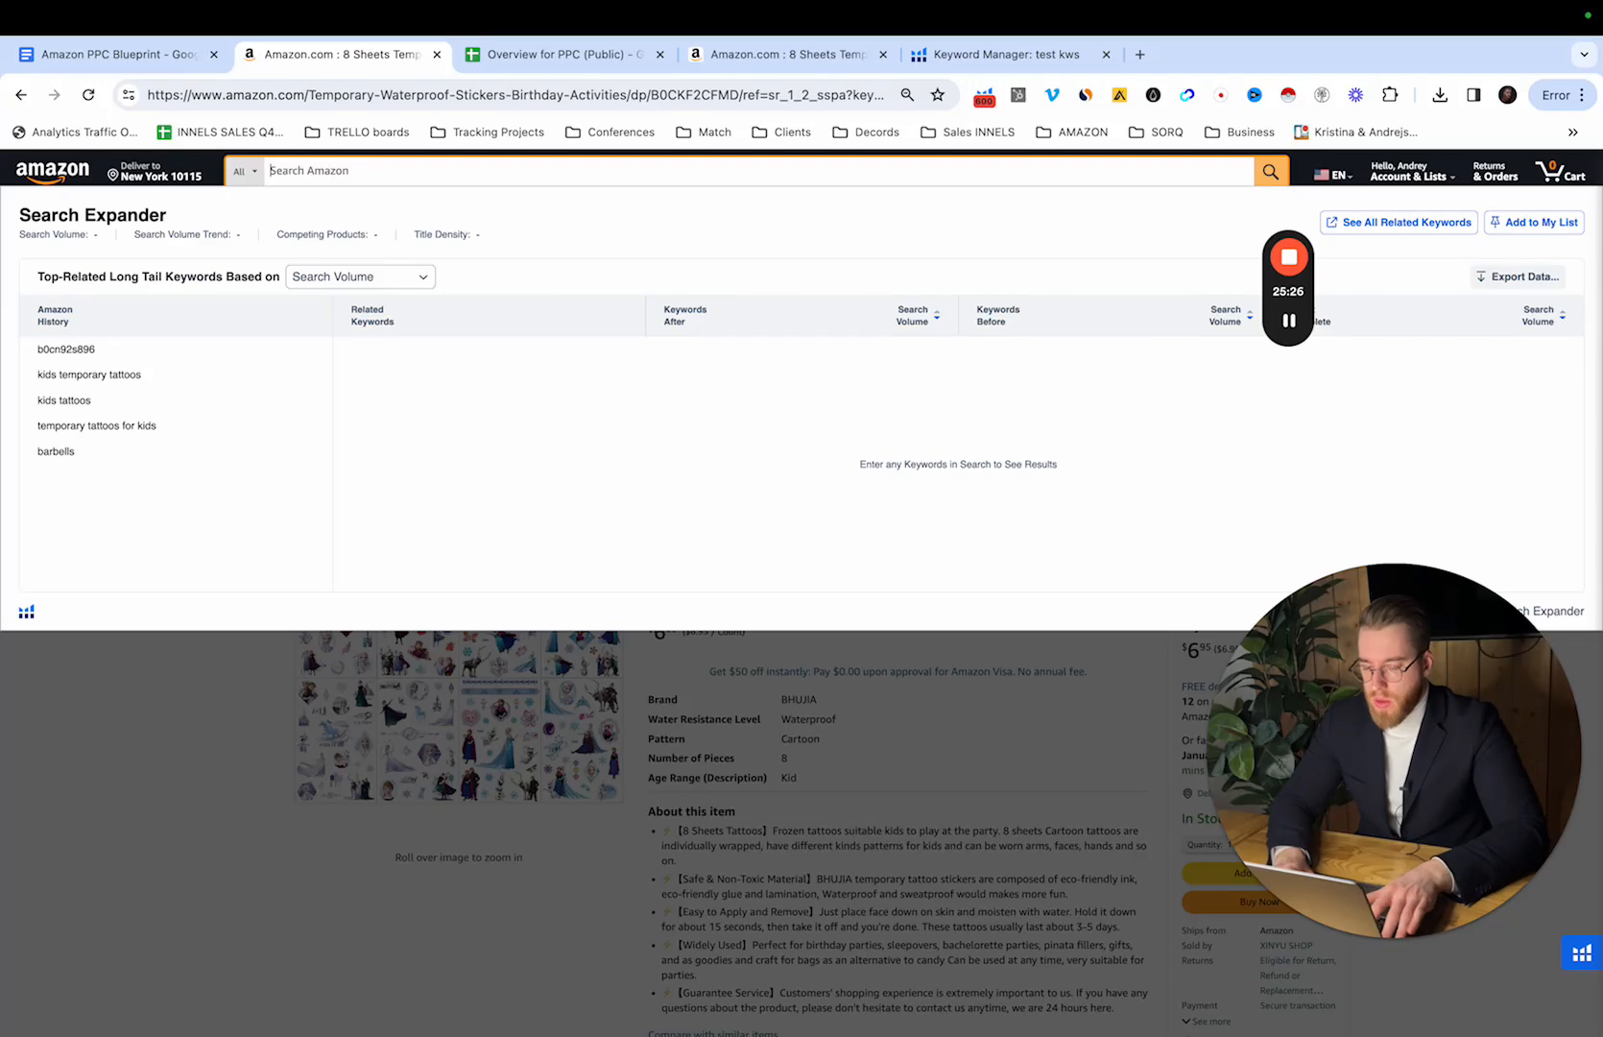
key(BackSpace)
key(BackSpace)
key(BackSpace)
key(BackSpace)
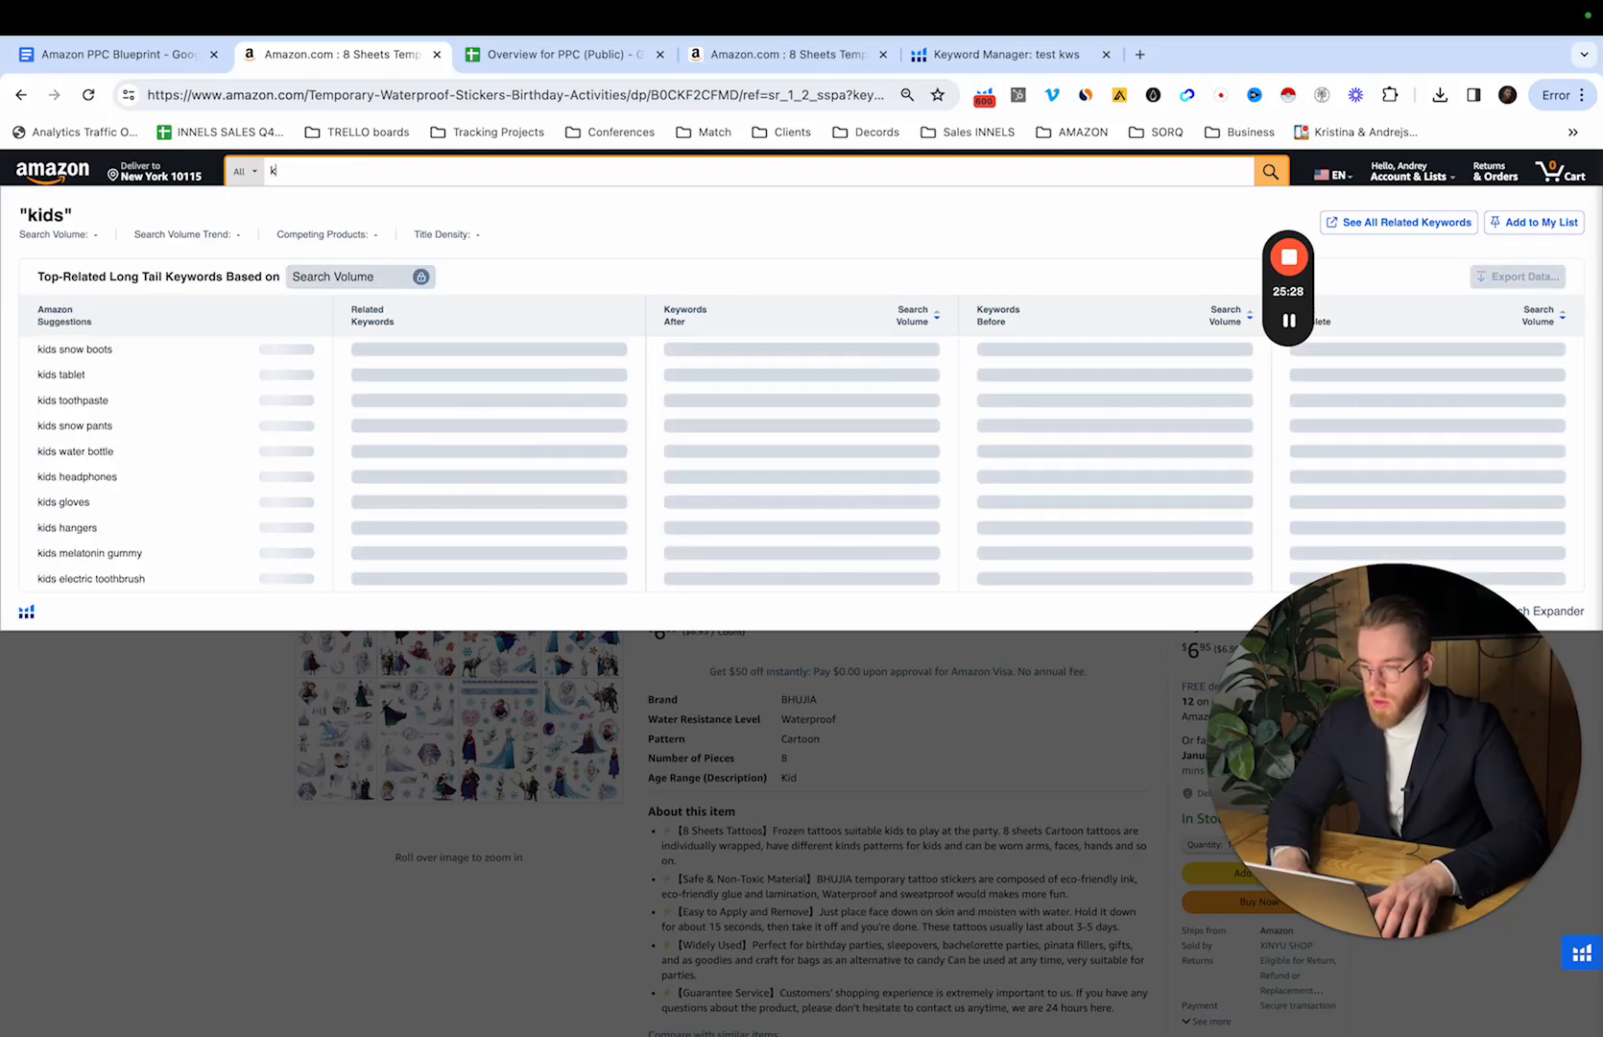
Step: Search Amazon for "protein bars" and examine the sponsored brand, product and video placements and the listings throughout the results page
text(protein bars)
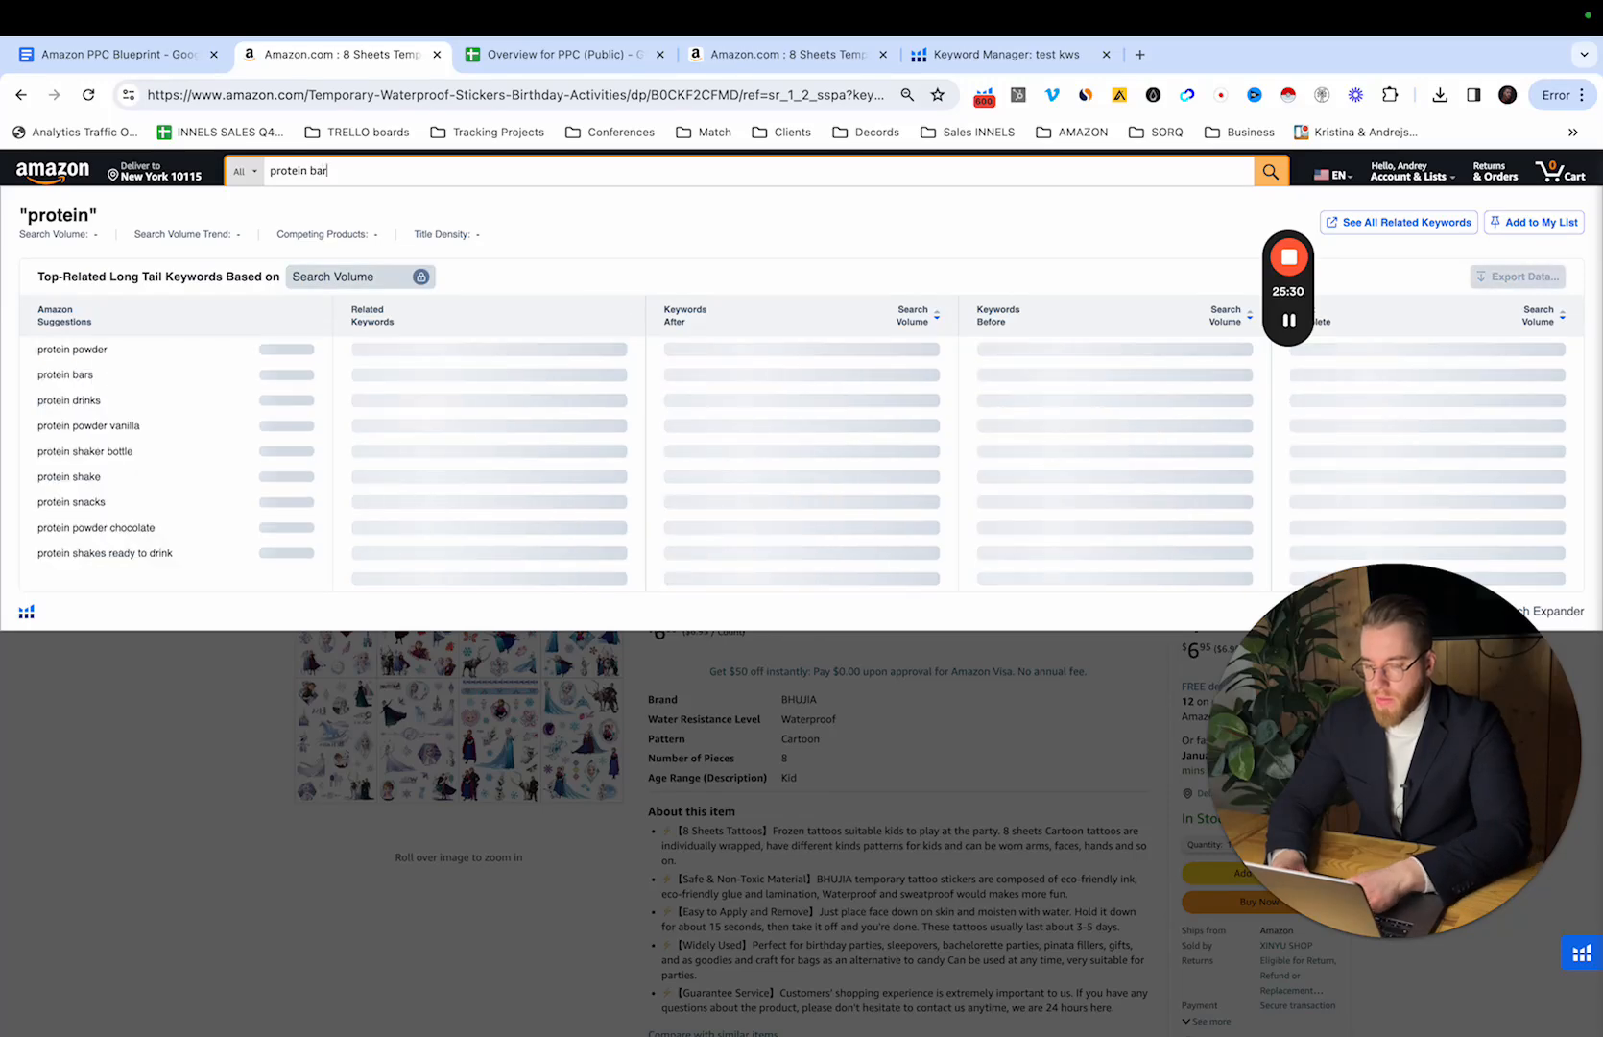
key(Return)
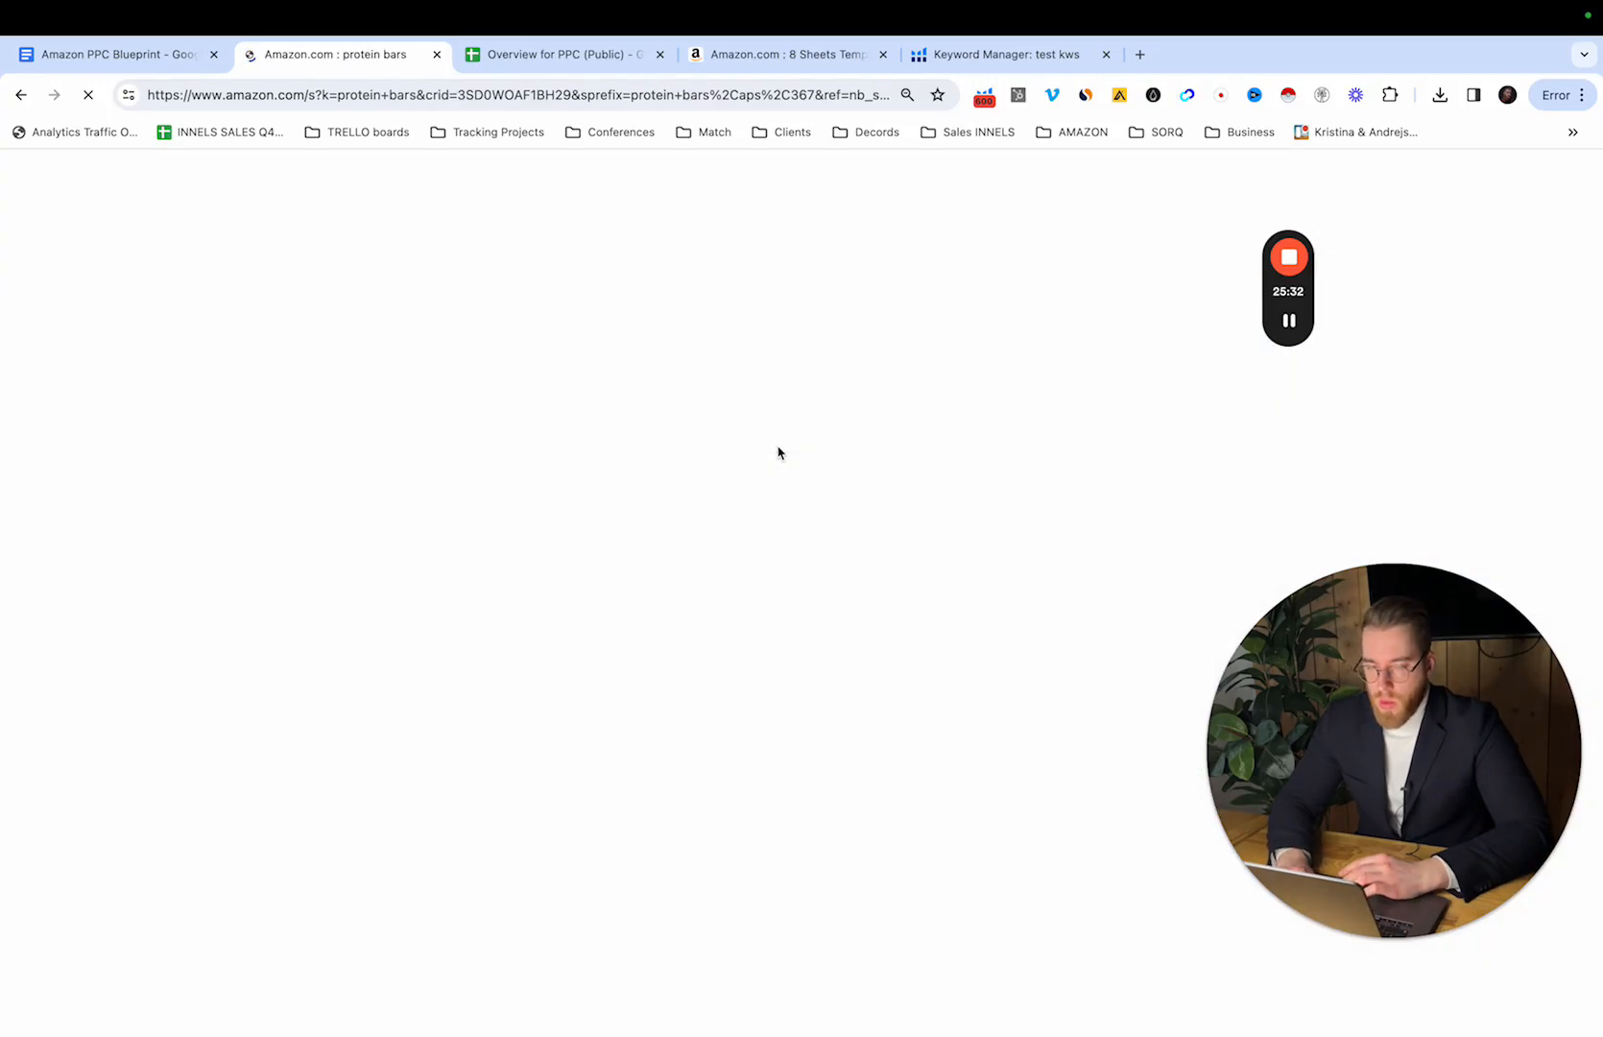
scroll(821, 485, down, 4)
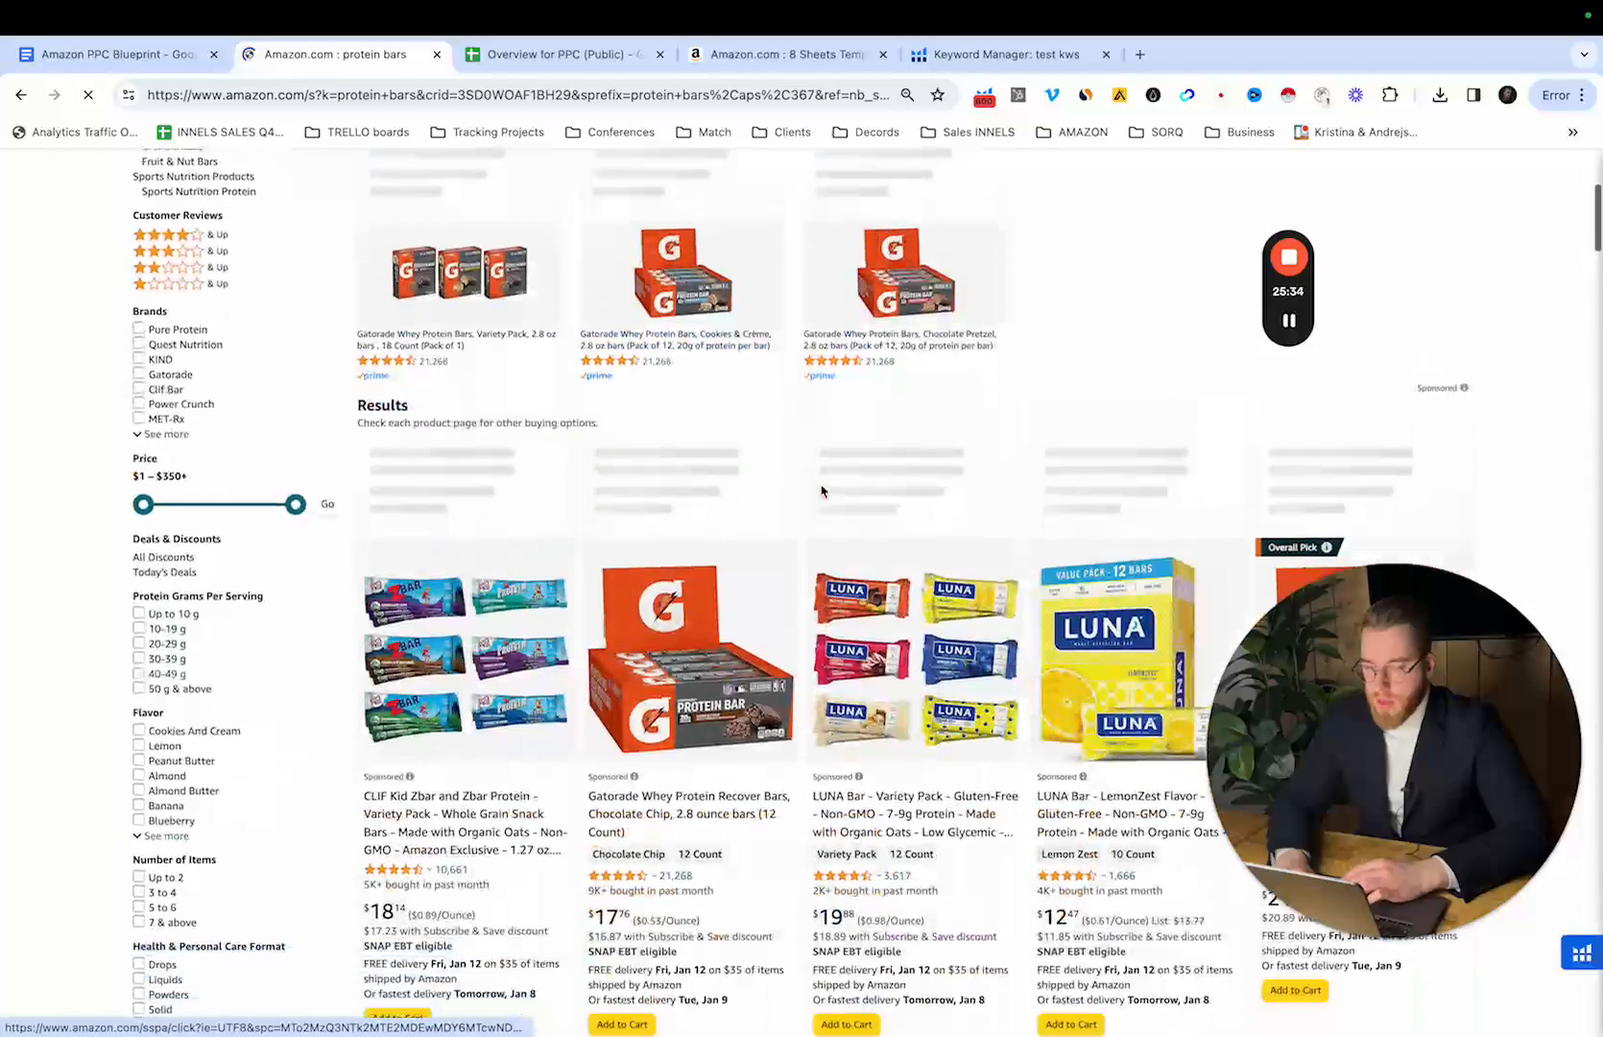
scroll(557, 350, down, 3)
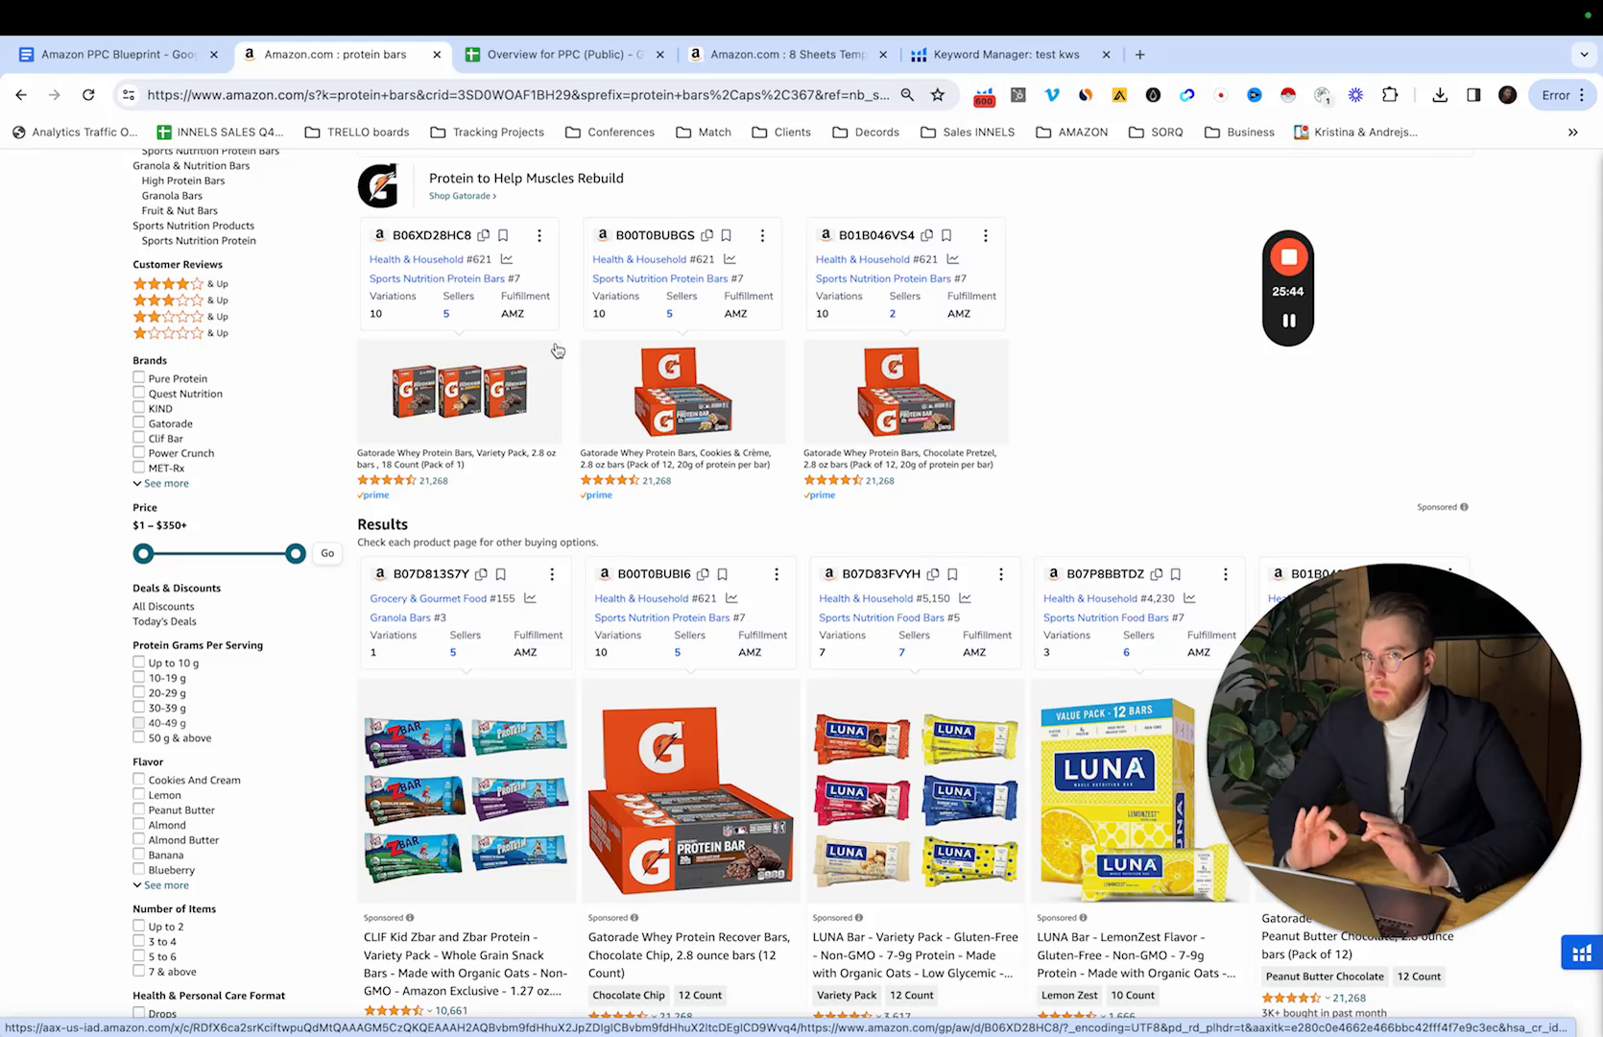
scroll(557, 350, down, 1)
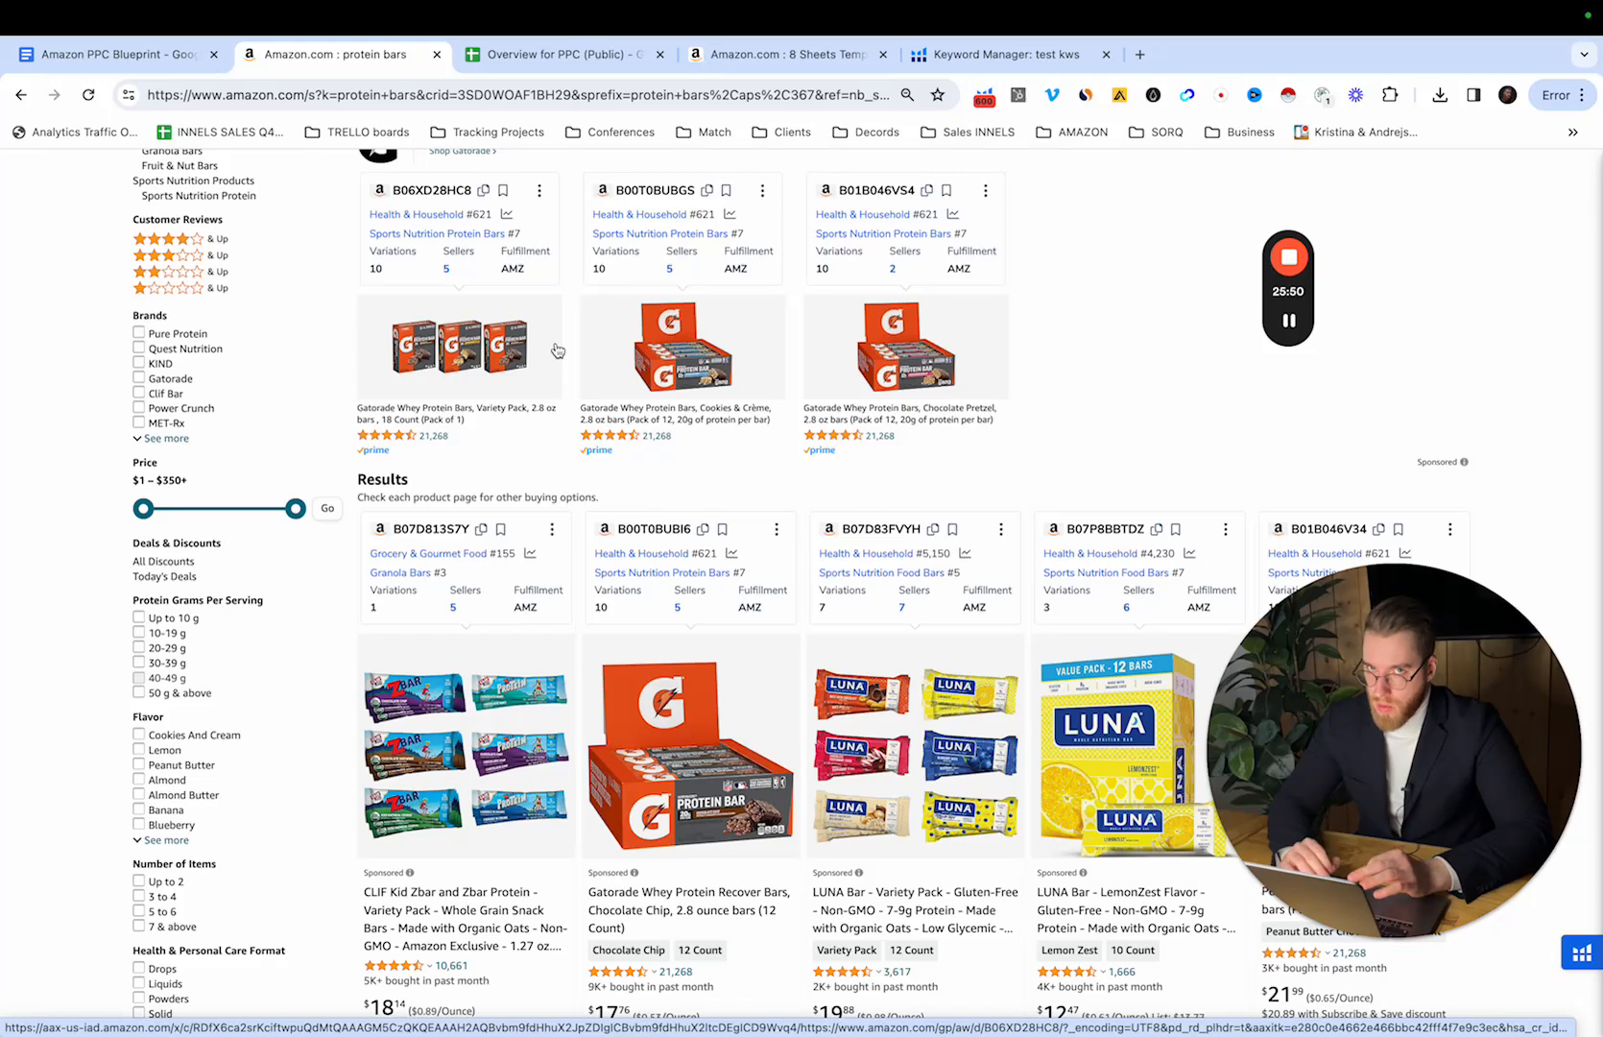
scroll(447, 562, down, 1)
scroll(448, 561, up, 5)
scroll(449, 560, down, 8)
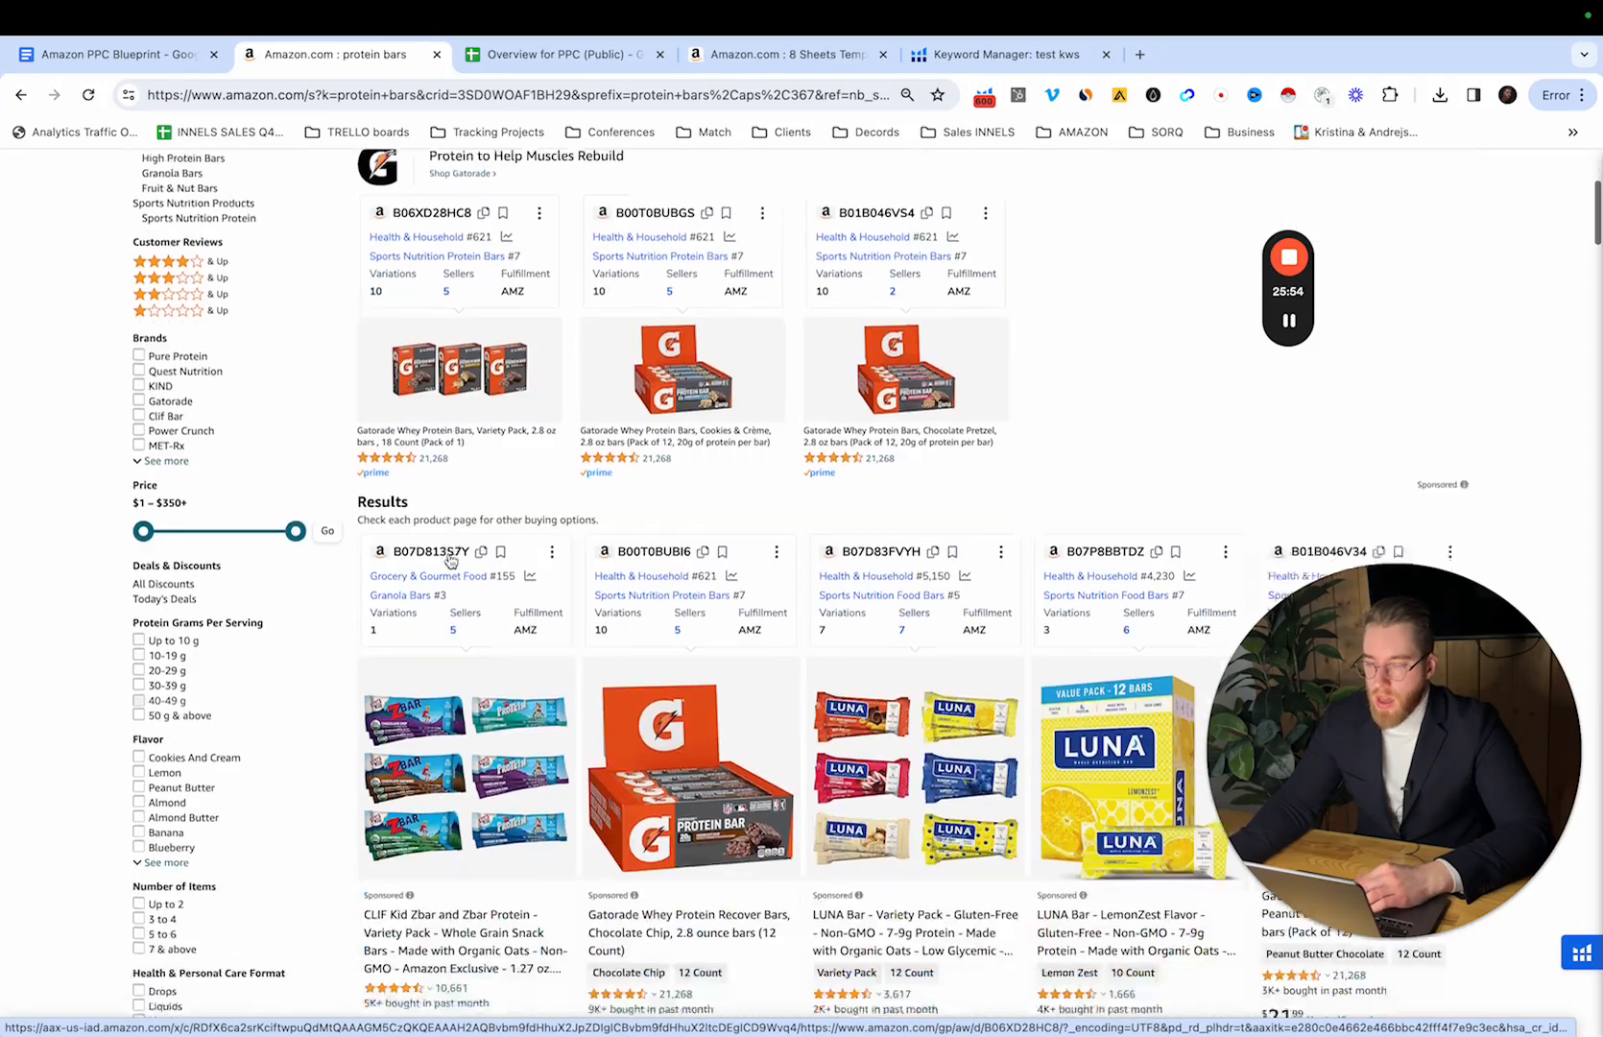
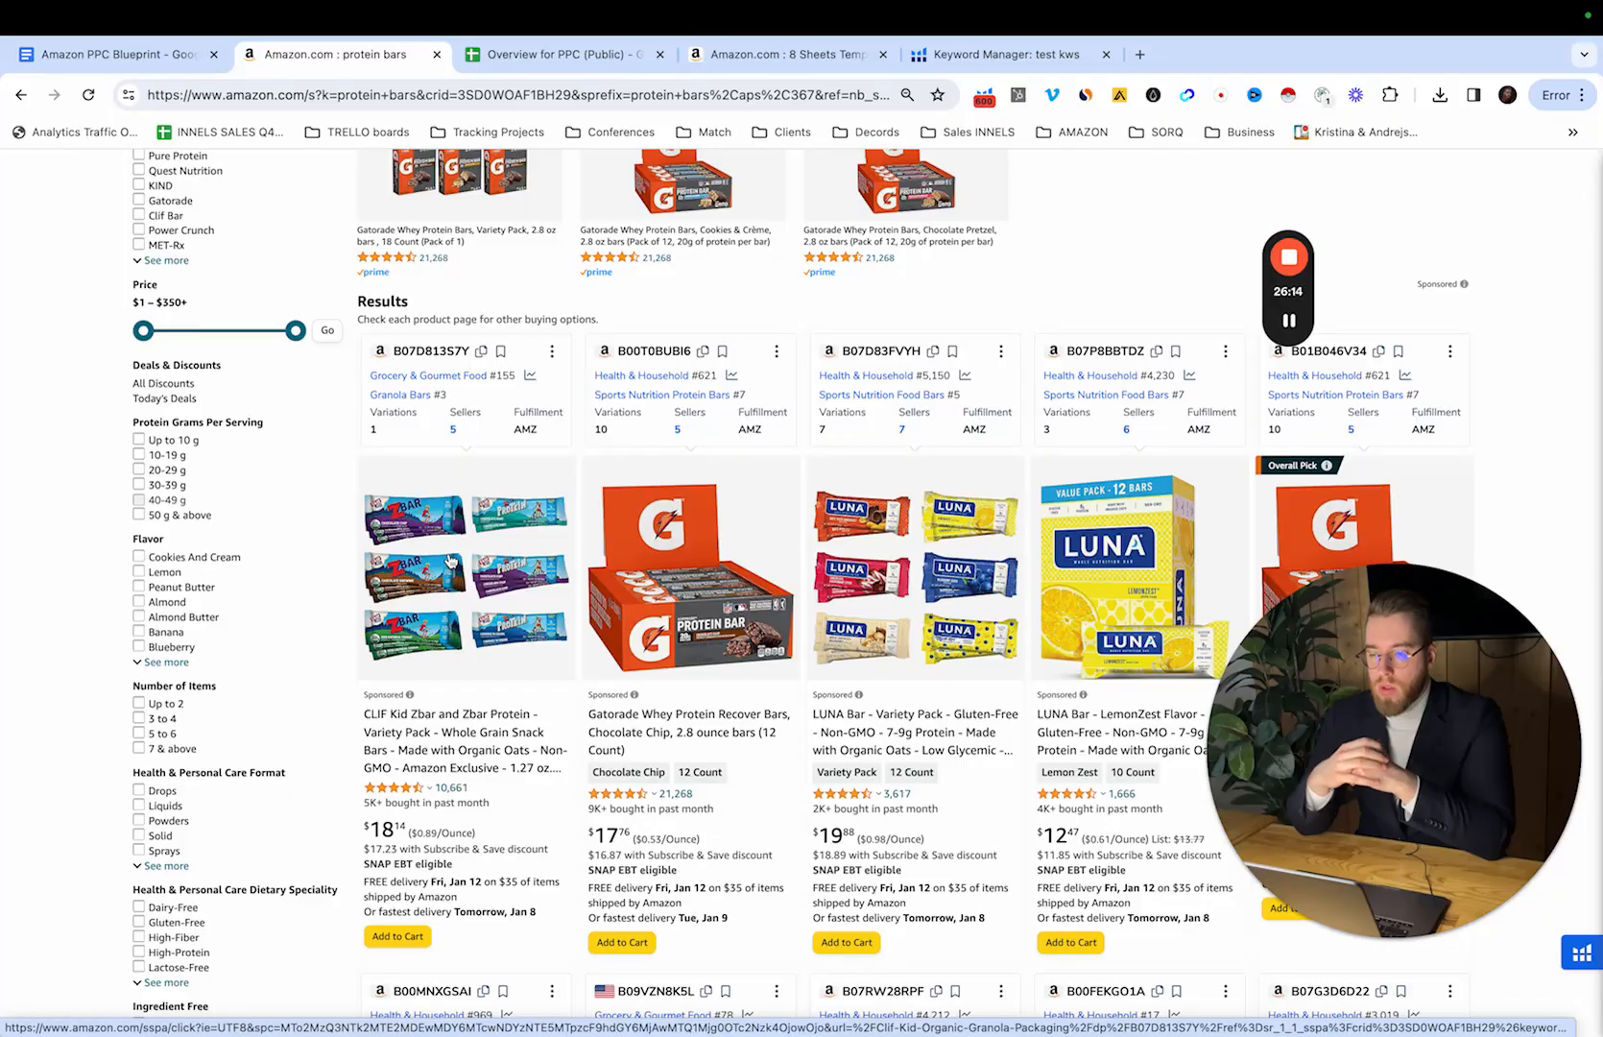
scroll(450, 560, down, 15)
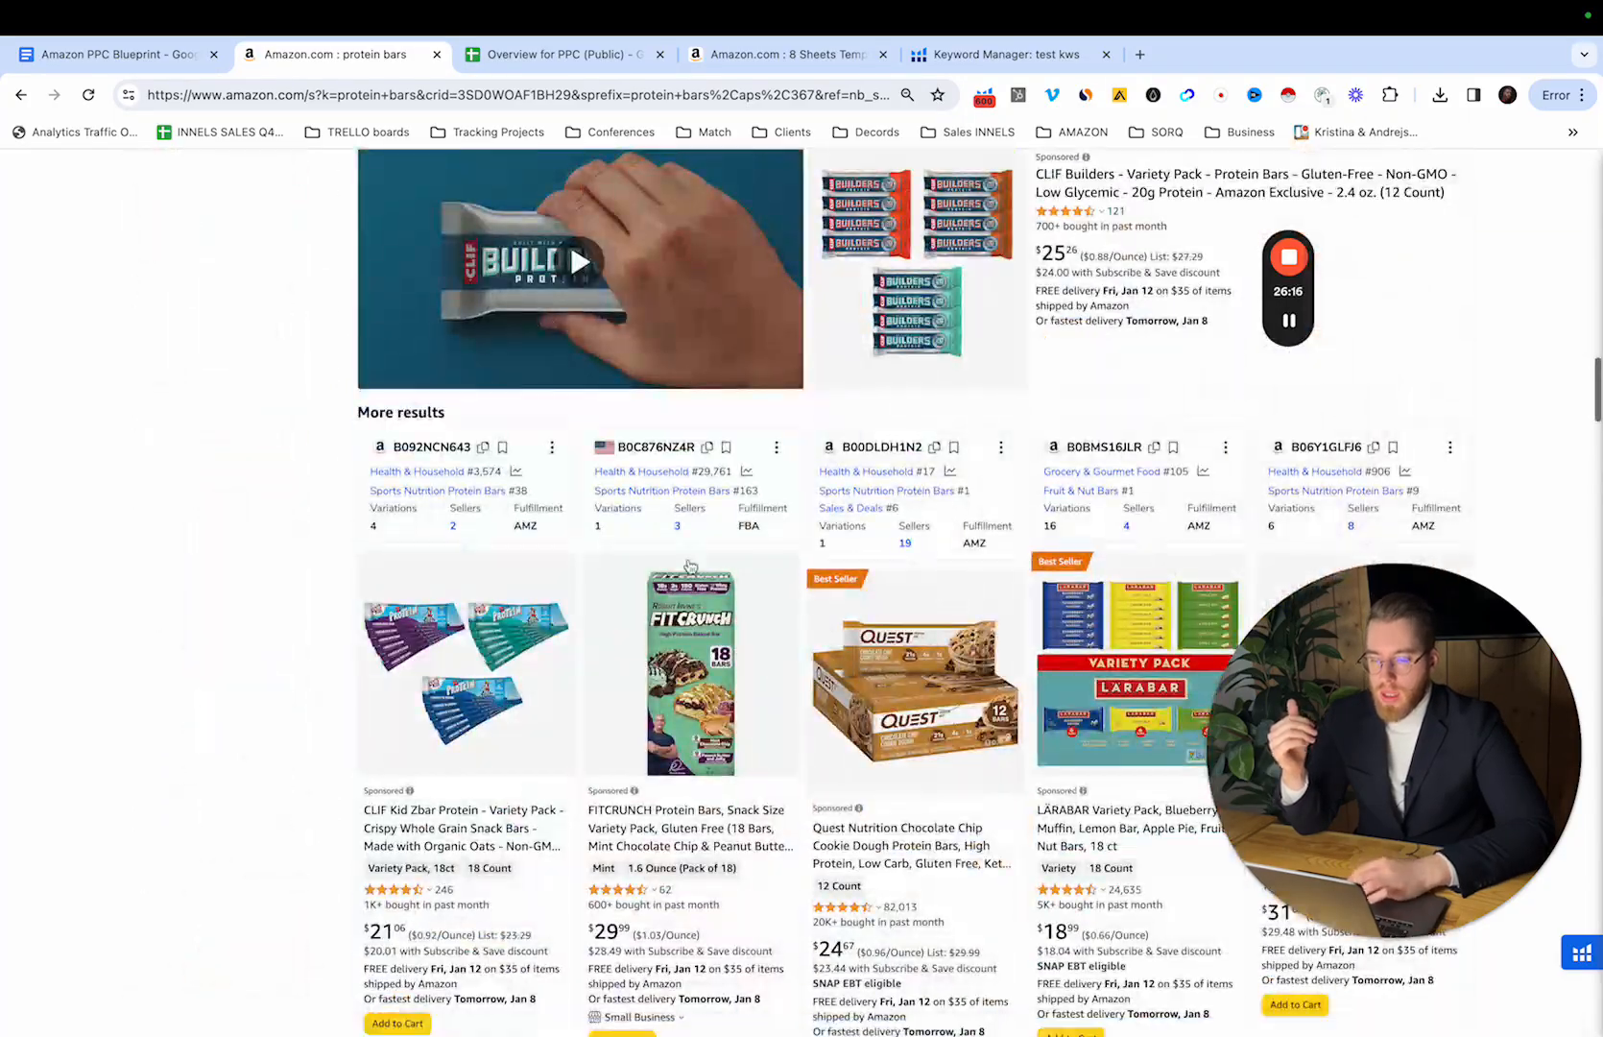
scroll(791, 582, down, 10)
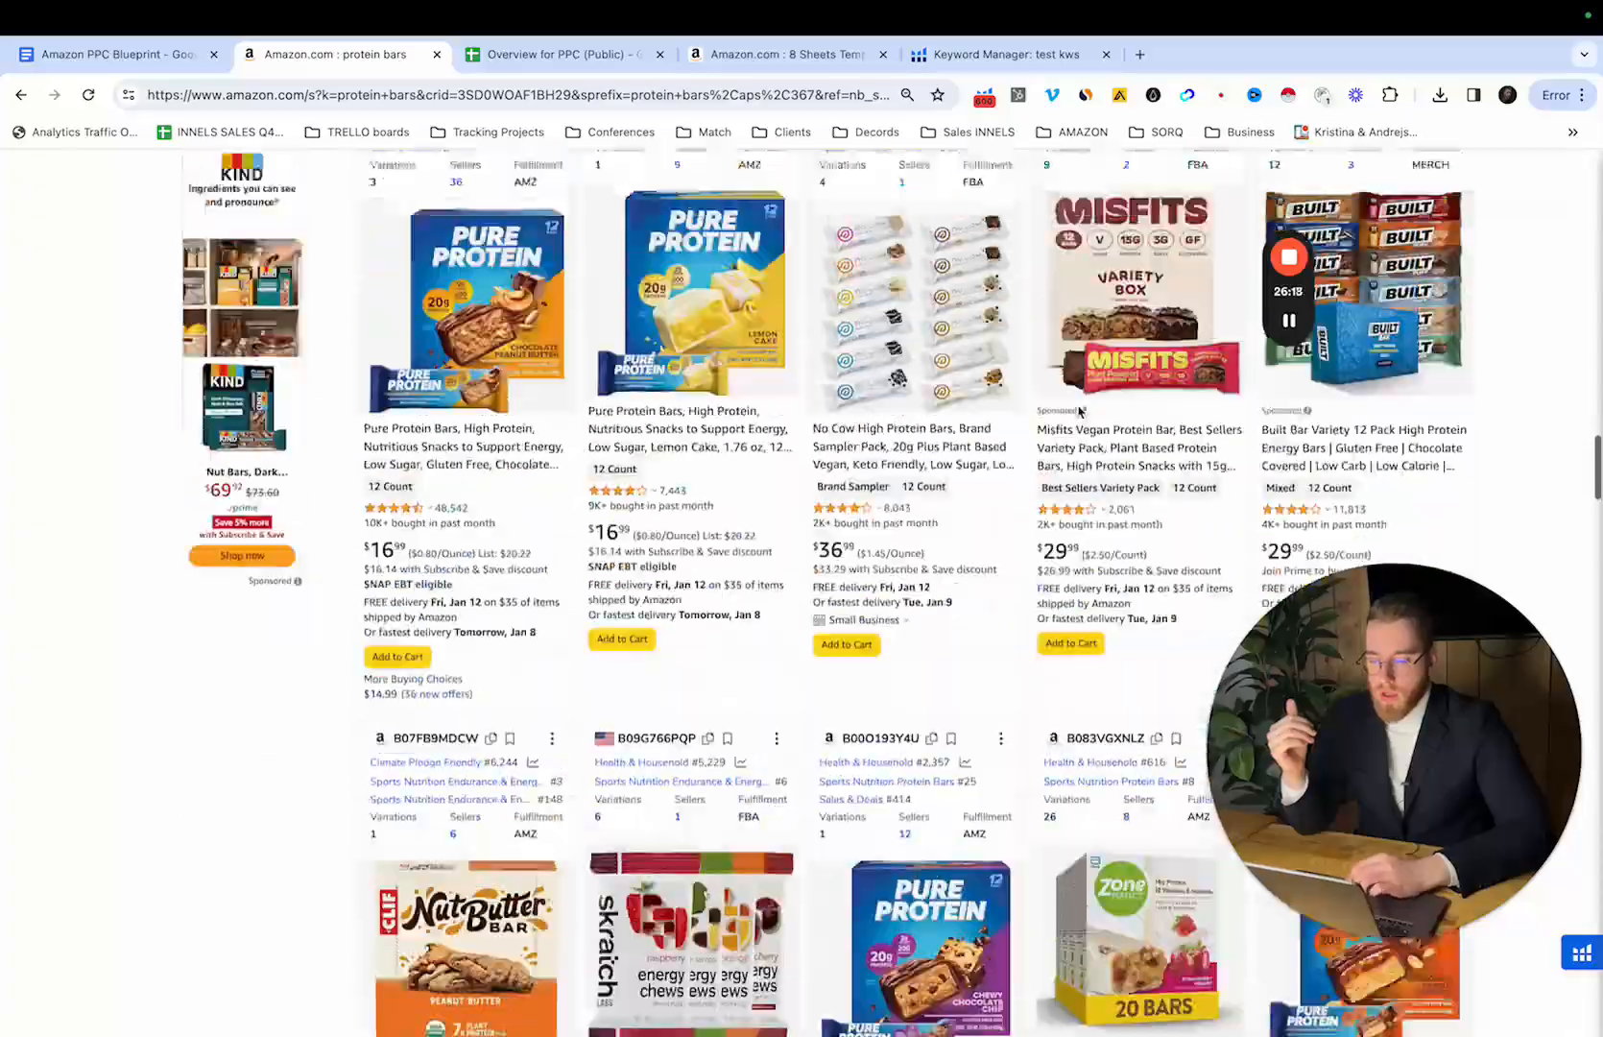
scroll(1079, 413, up, 10)
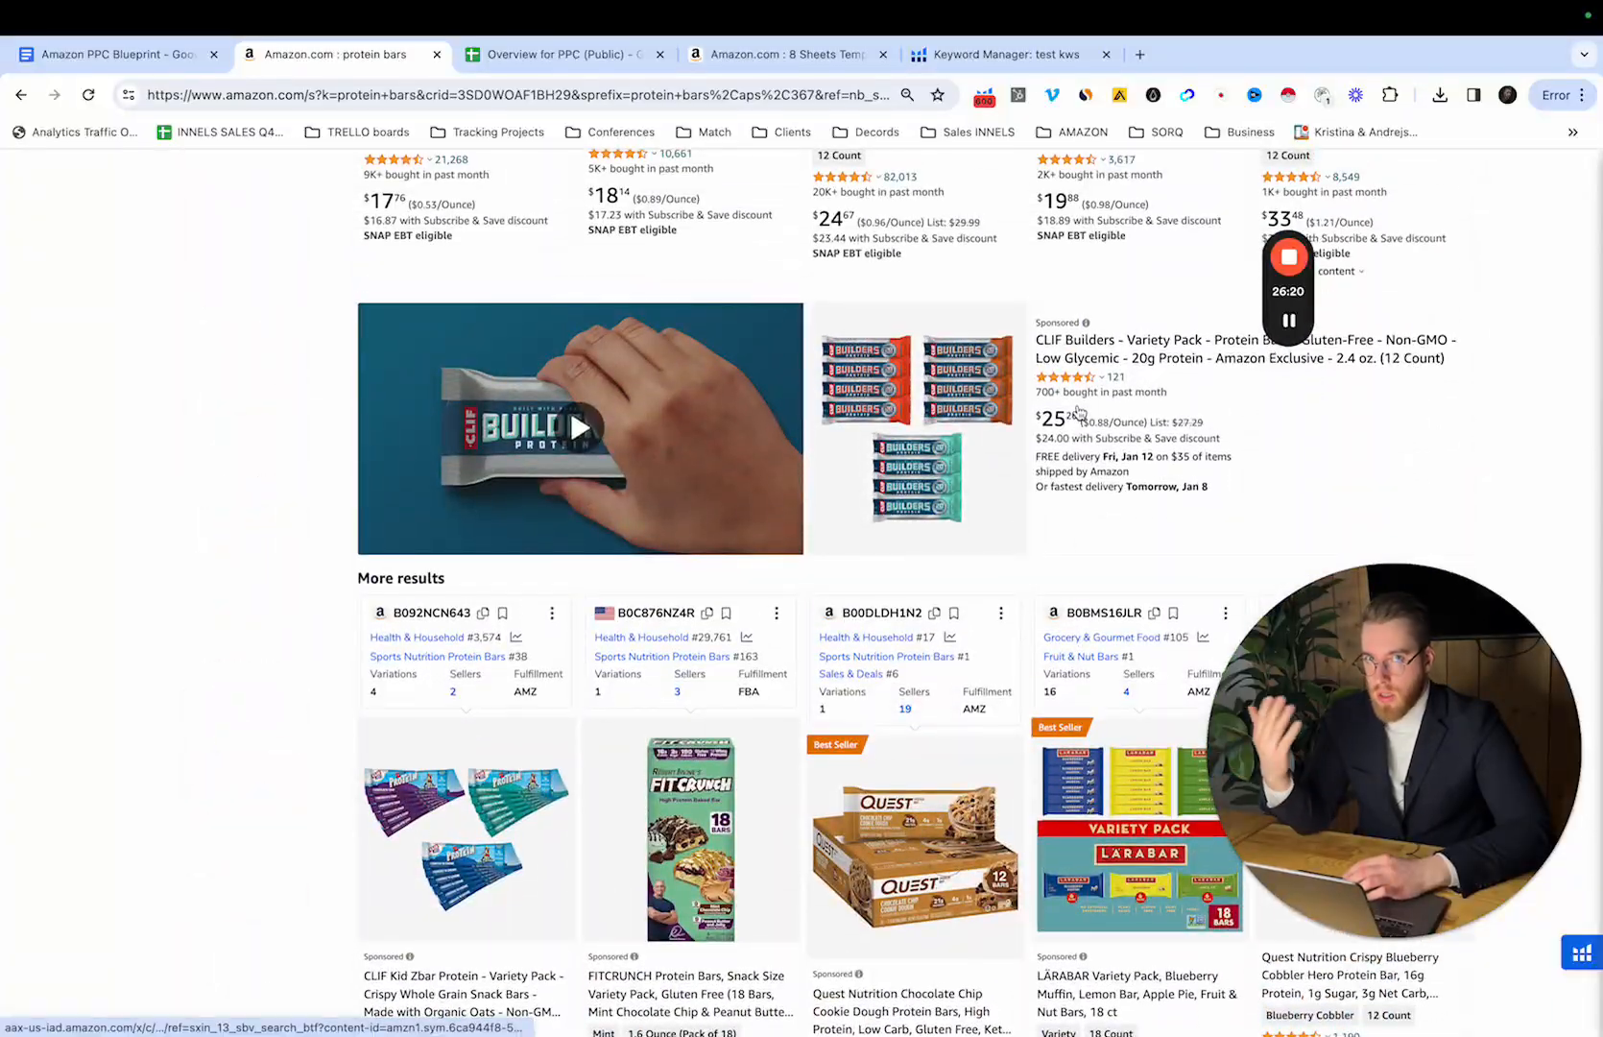
scroll(1079, 413, down, 12)
scroll(1079, 412, up, 5)
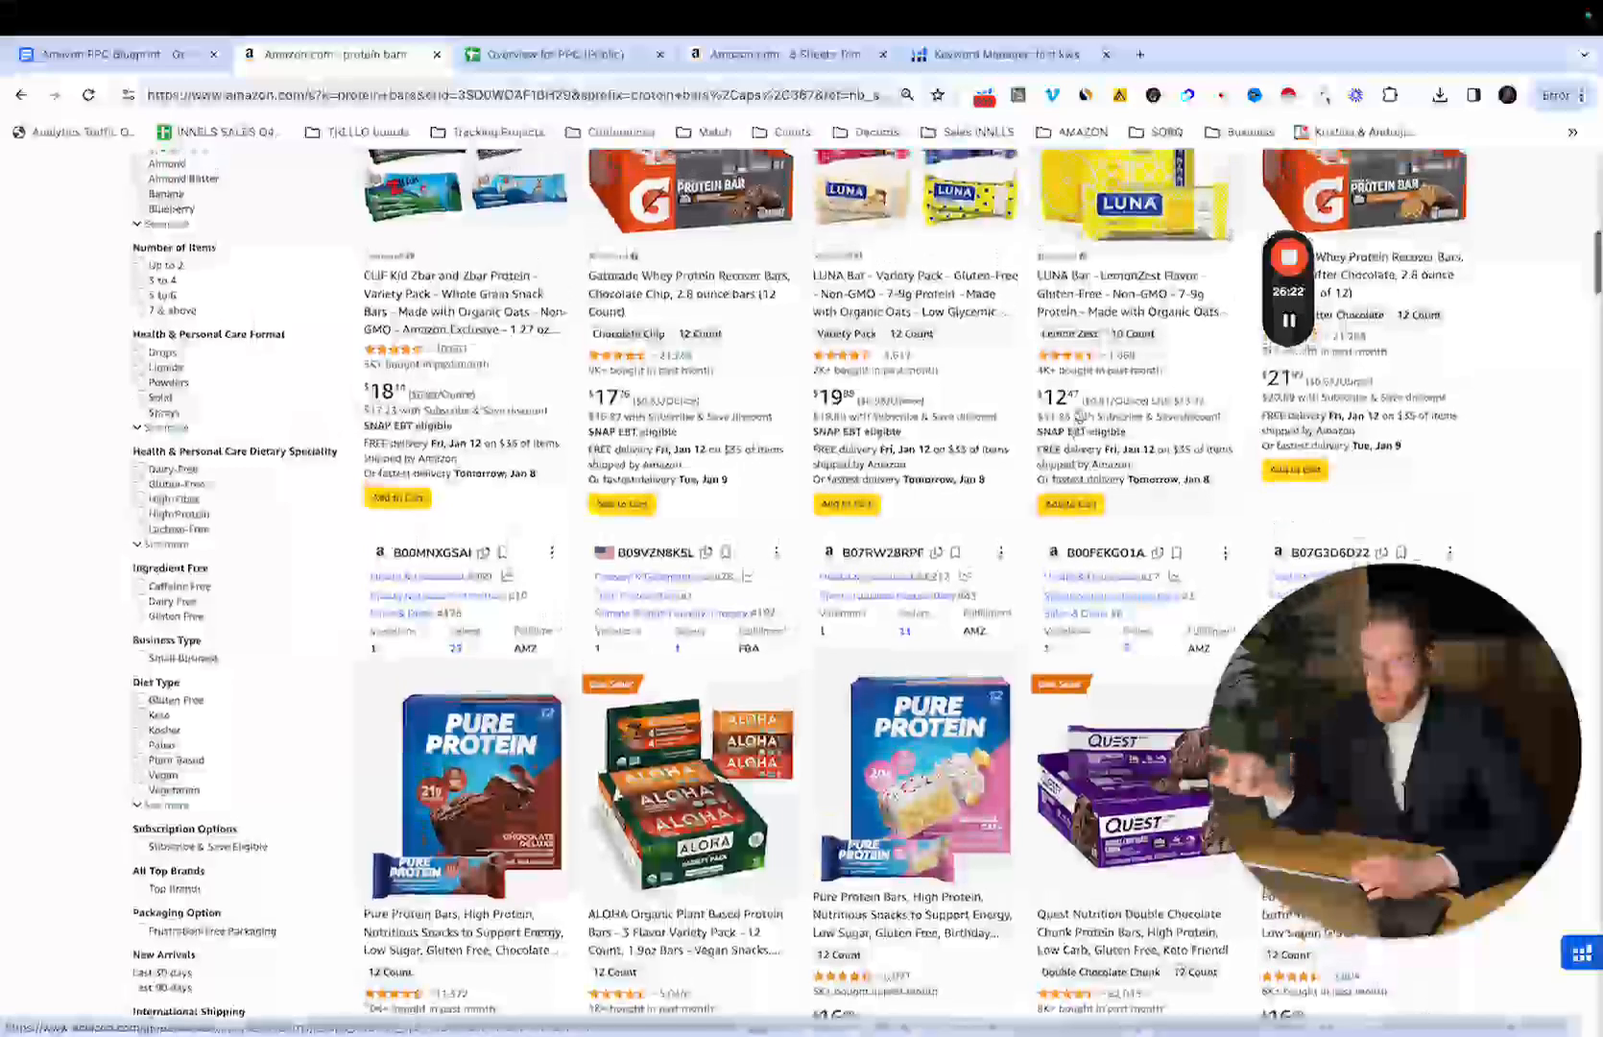
Step: Compare the sponsored Gatorade brand banner, the sponsored product row and the organic listings near the start of the protein bars results
scroll(1079, 413, up, 10)
scroll(1079, 412, down, 7)
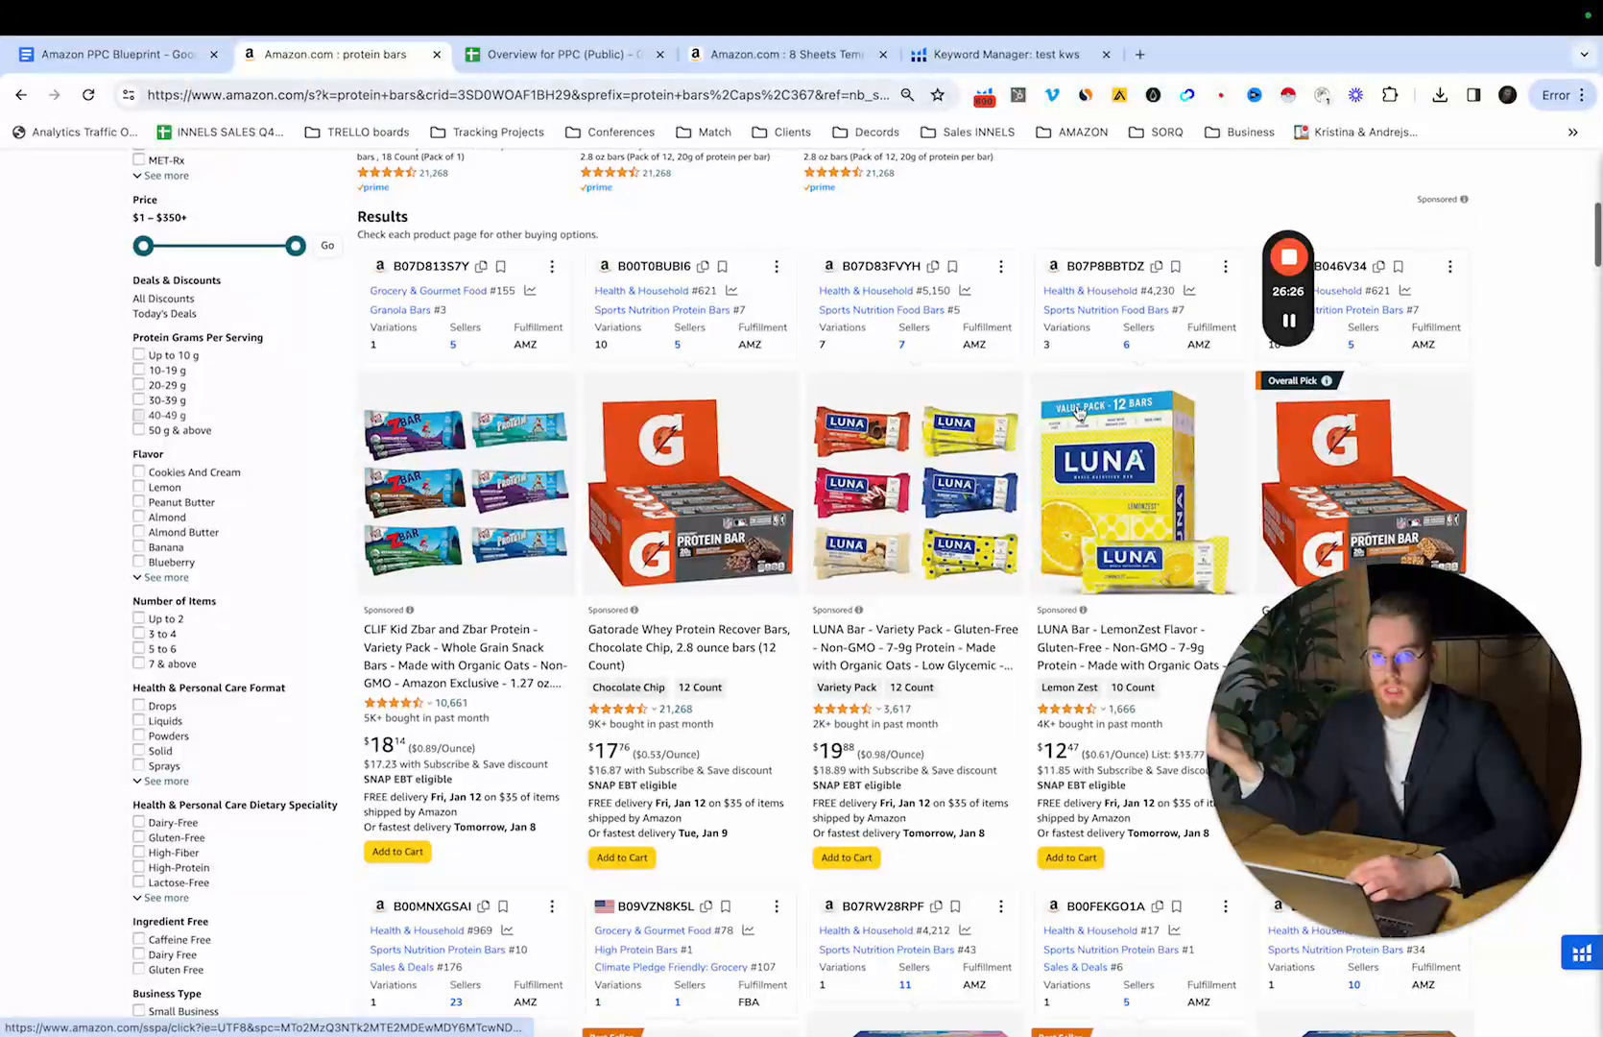
scroll(1079, 413, up, 5)
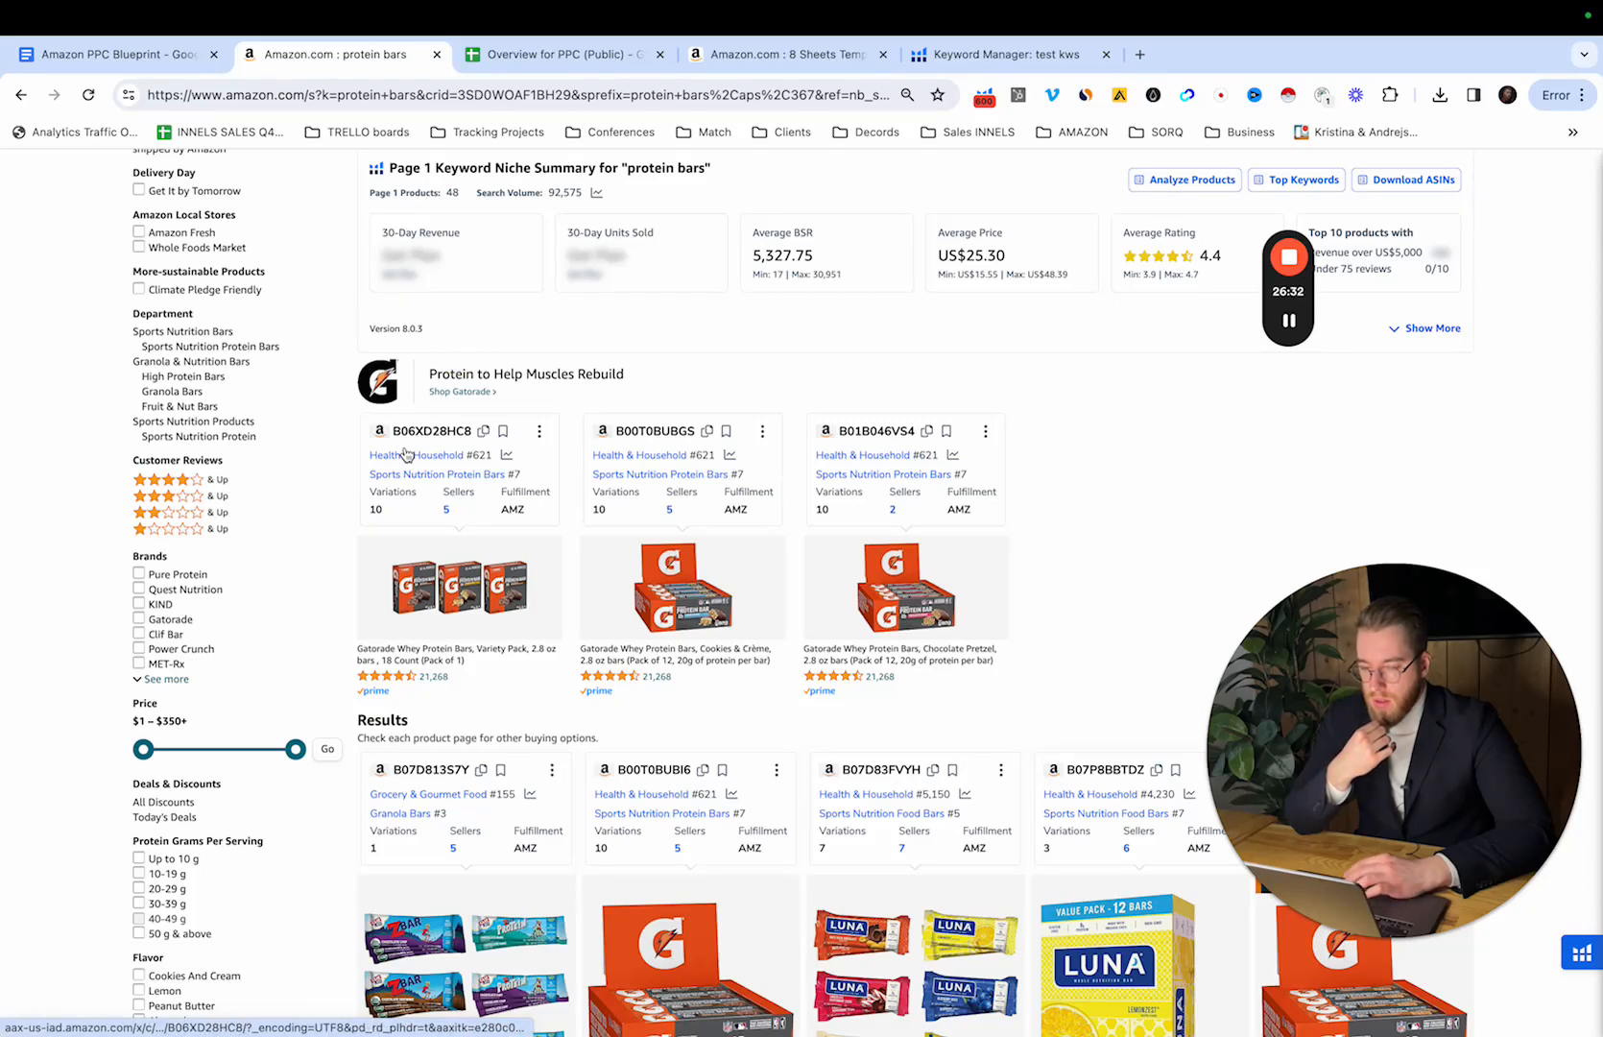
scroll(403, 461, down, 3)
scroll(672, 384, up, 1)
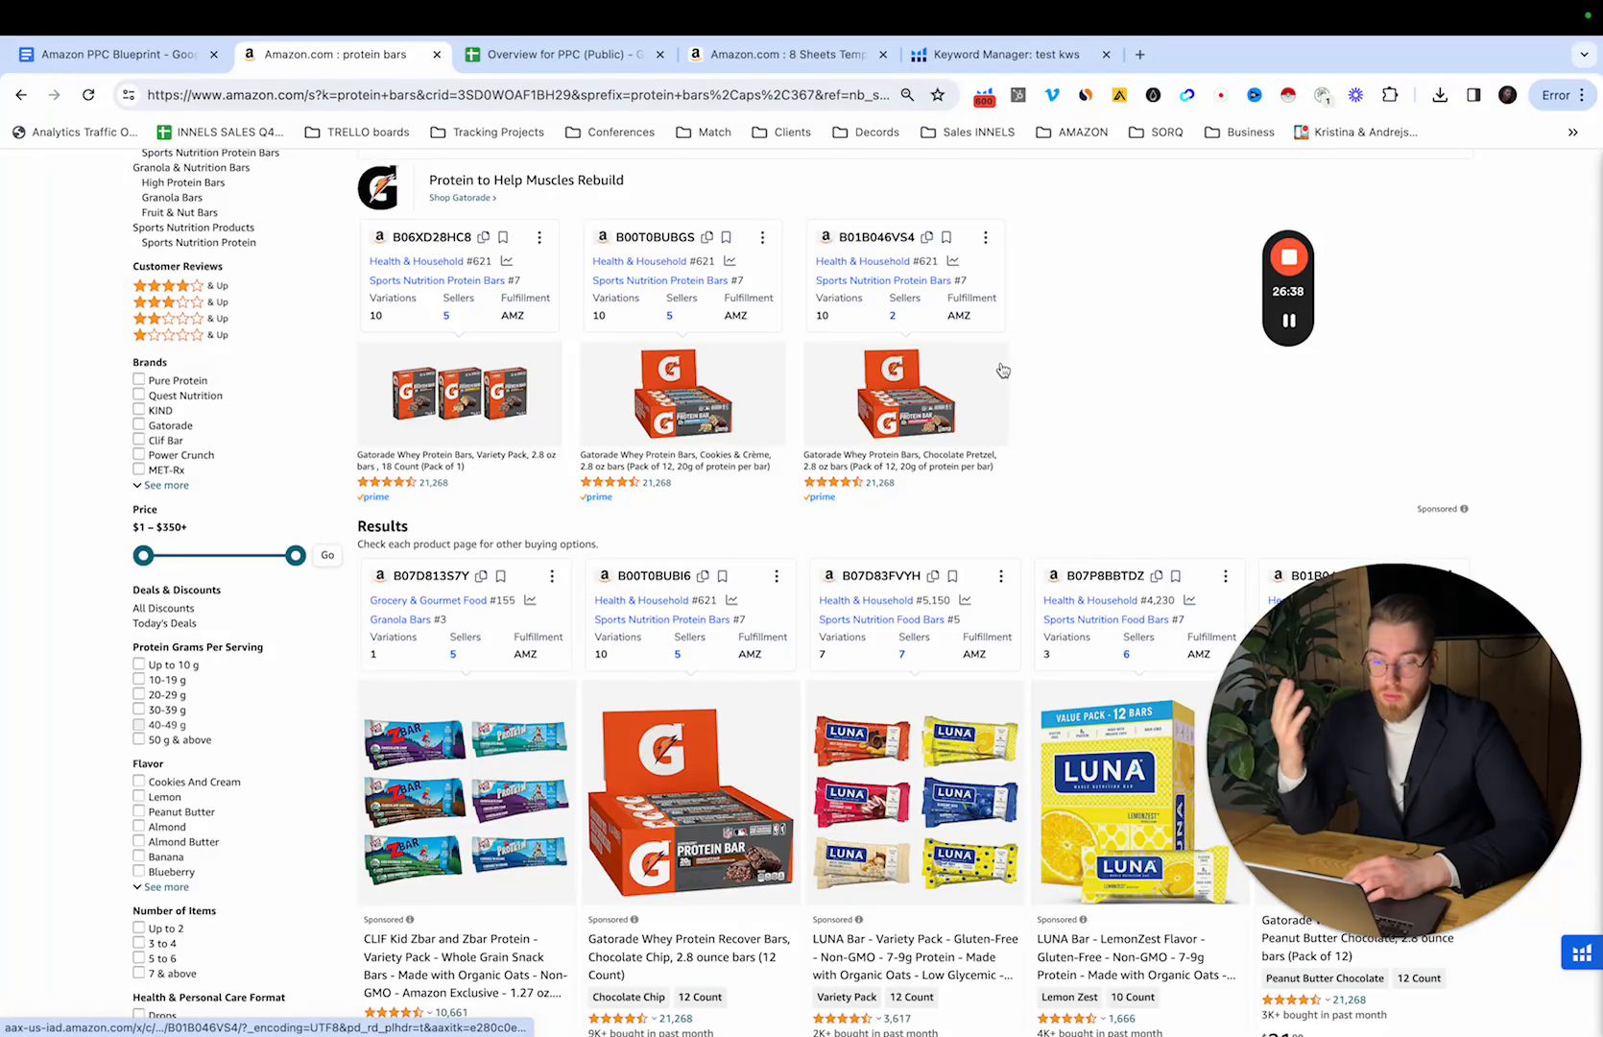
scroll(1002, 370, up, 1)
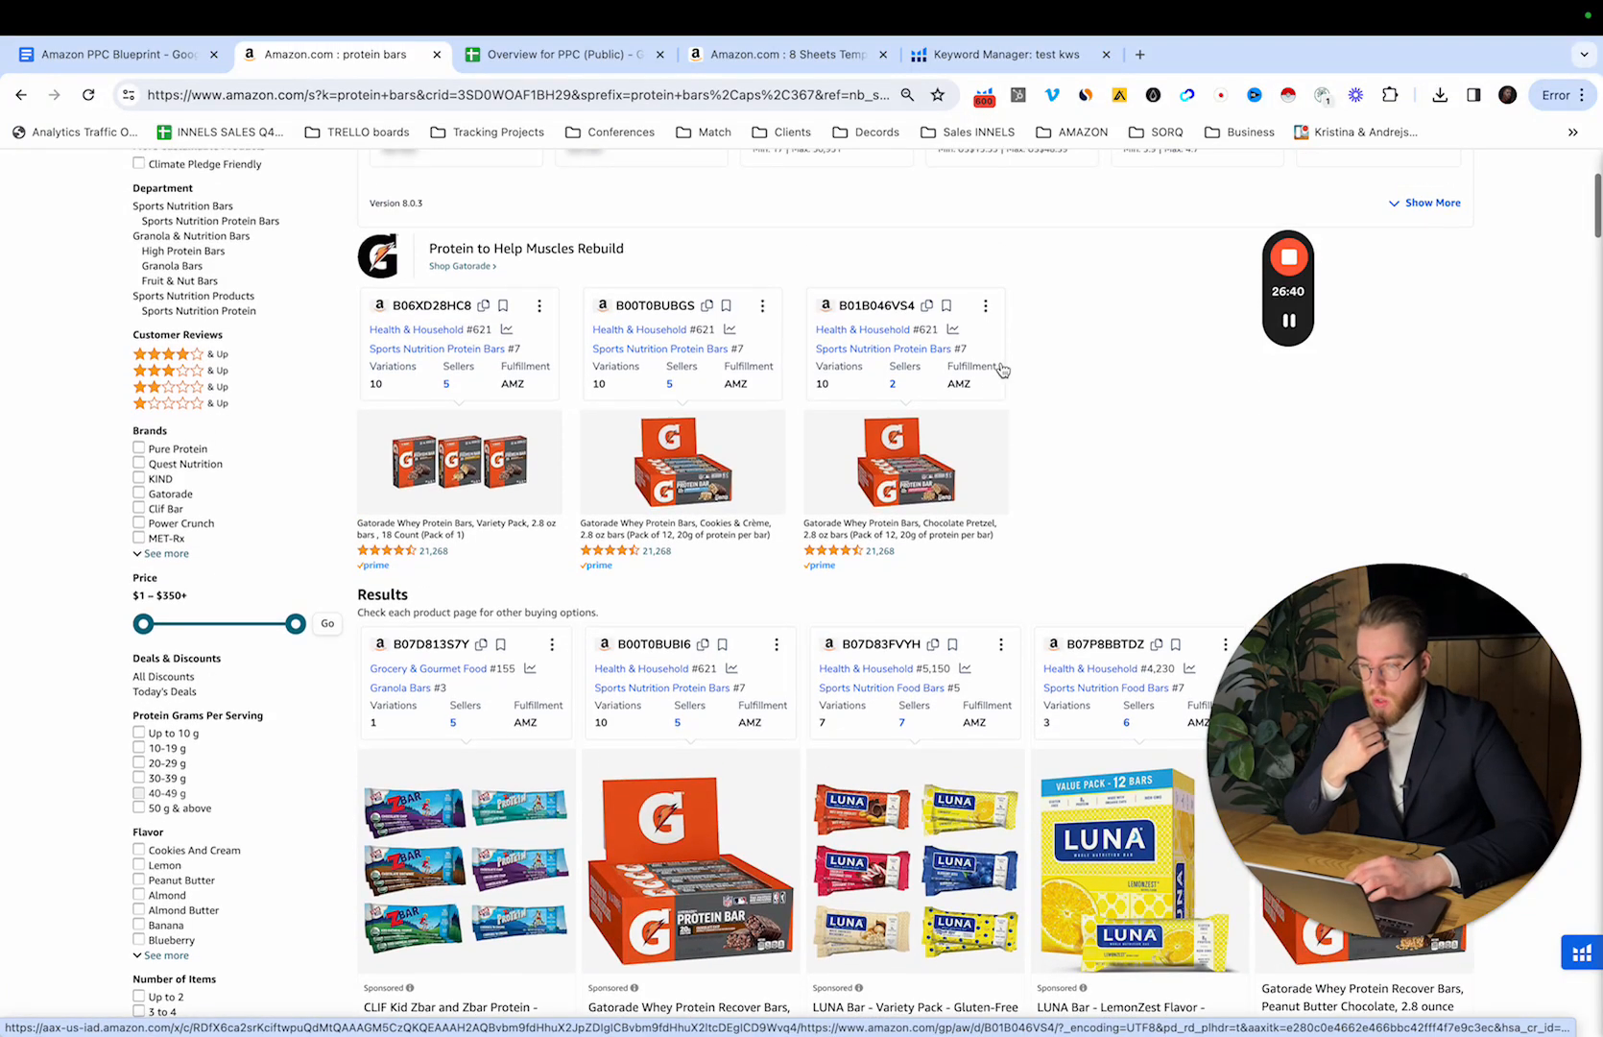
scroll(1002, 370, down, 1)
scroll(948, 582, down, 7)
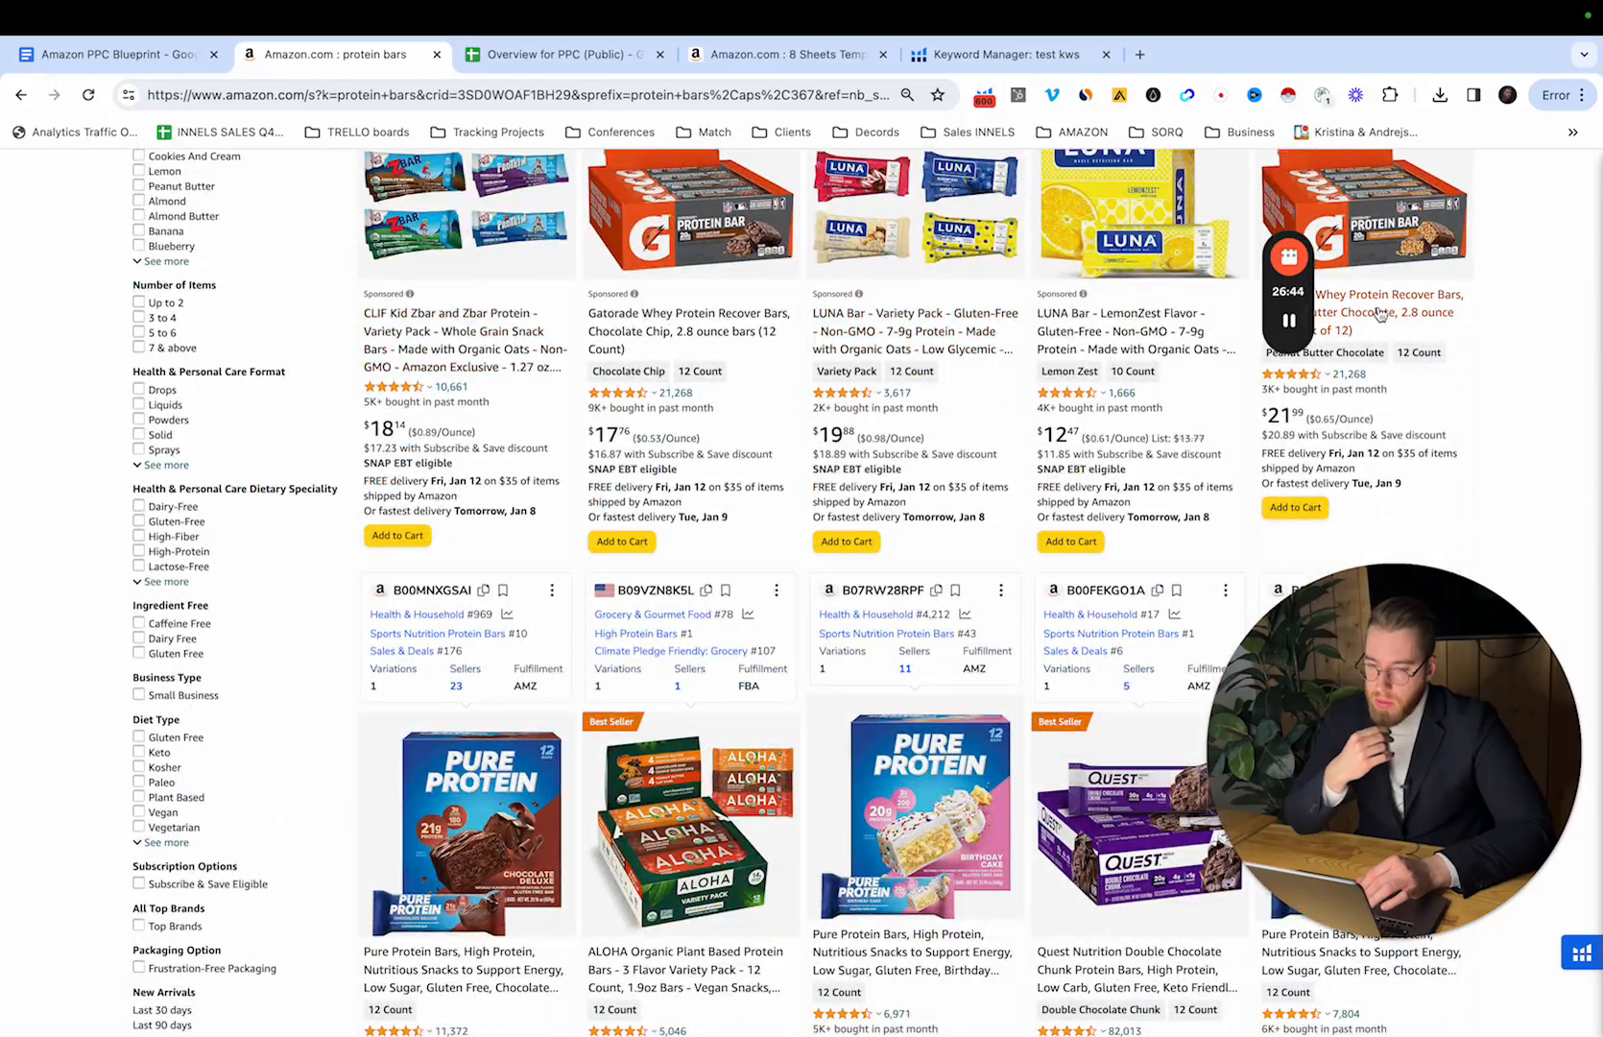
scroll(1064, 427, up, 2)
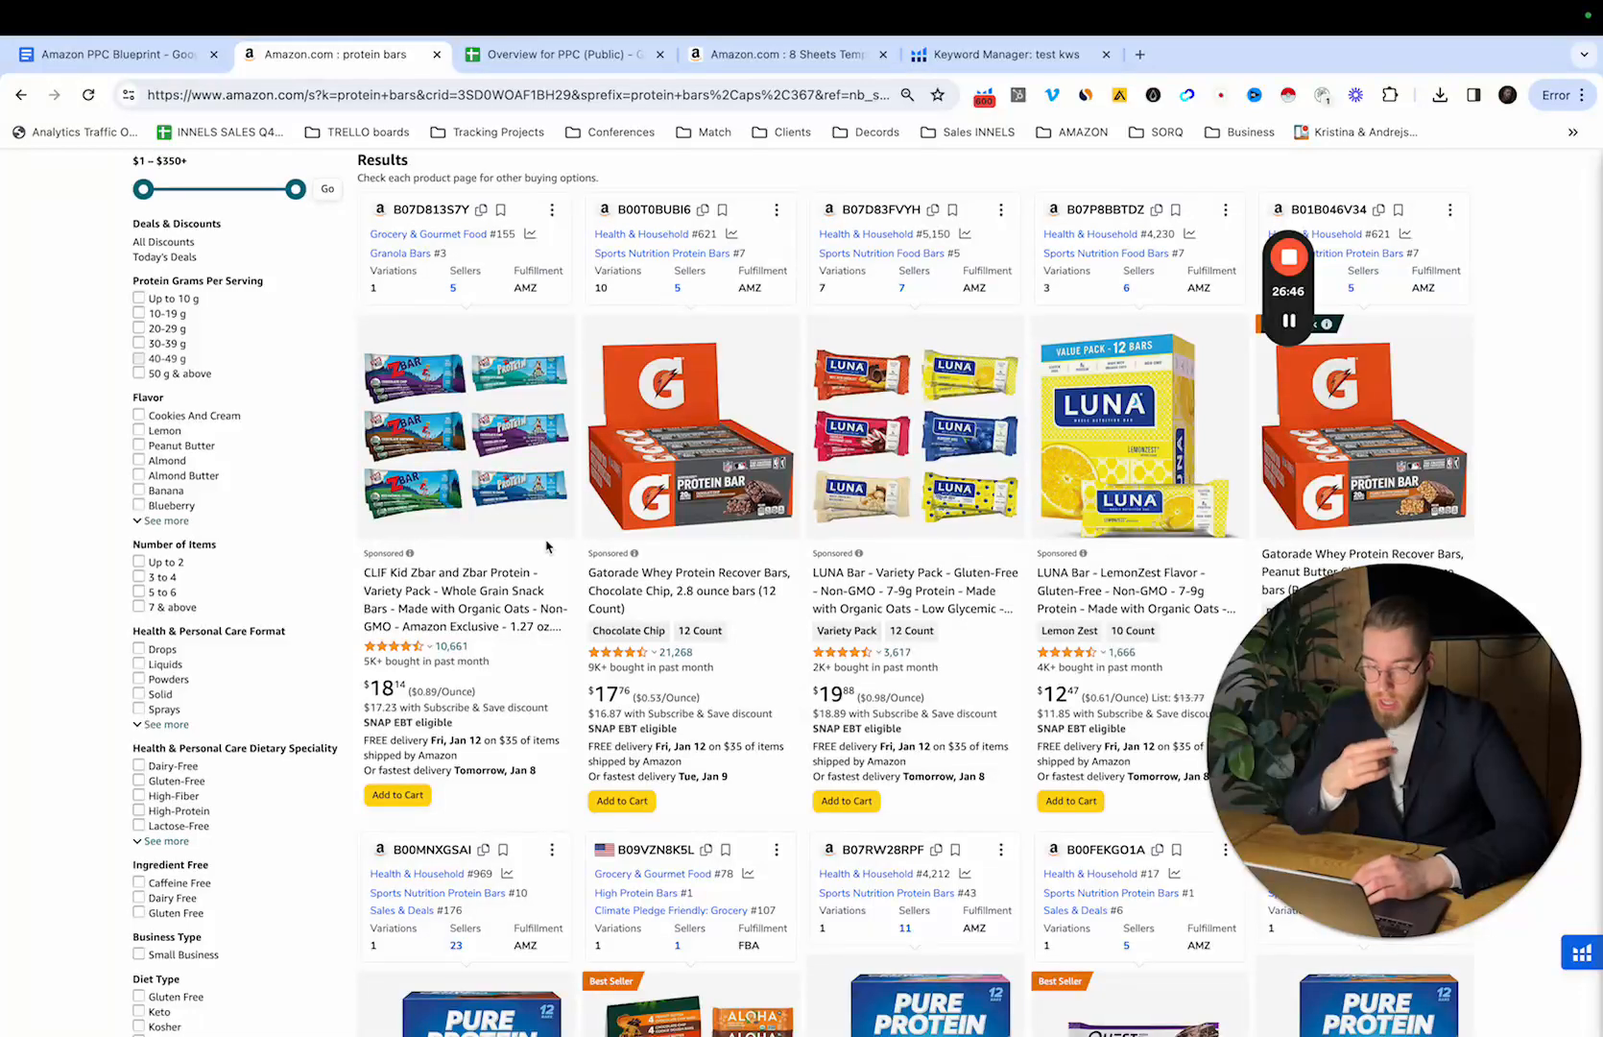
scroll(545, 546, down, 7)
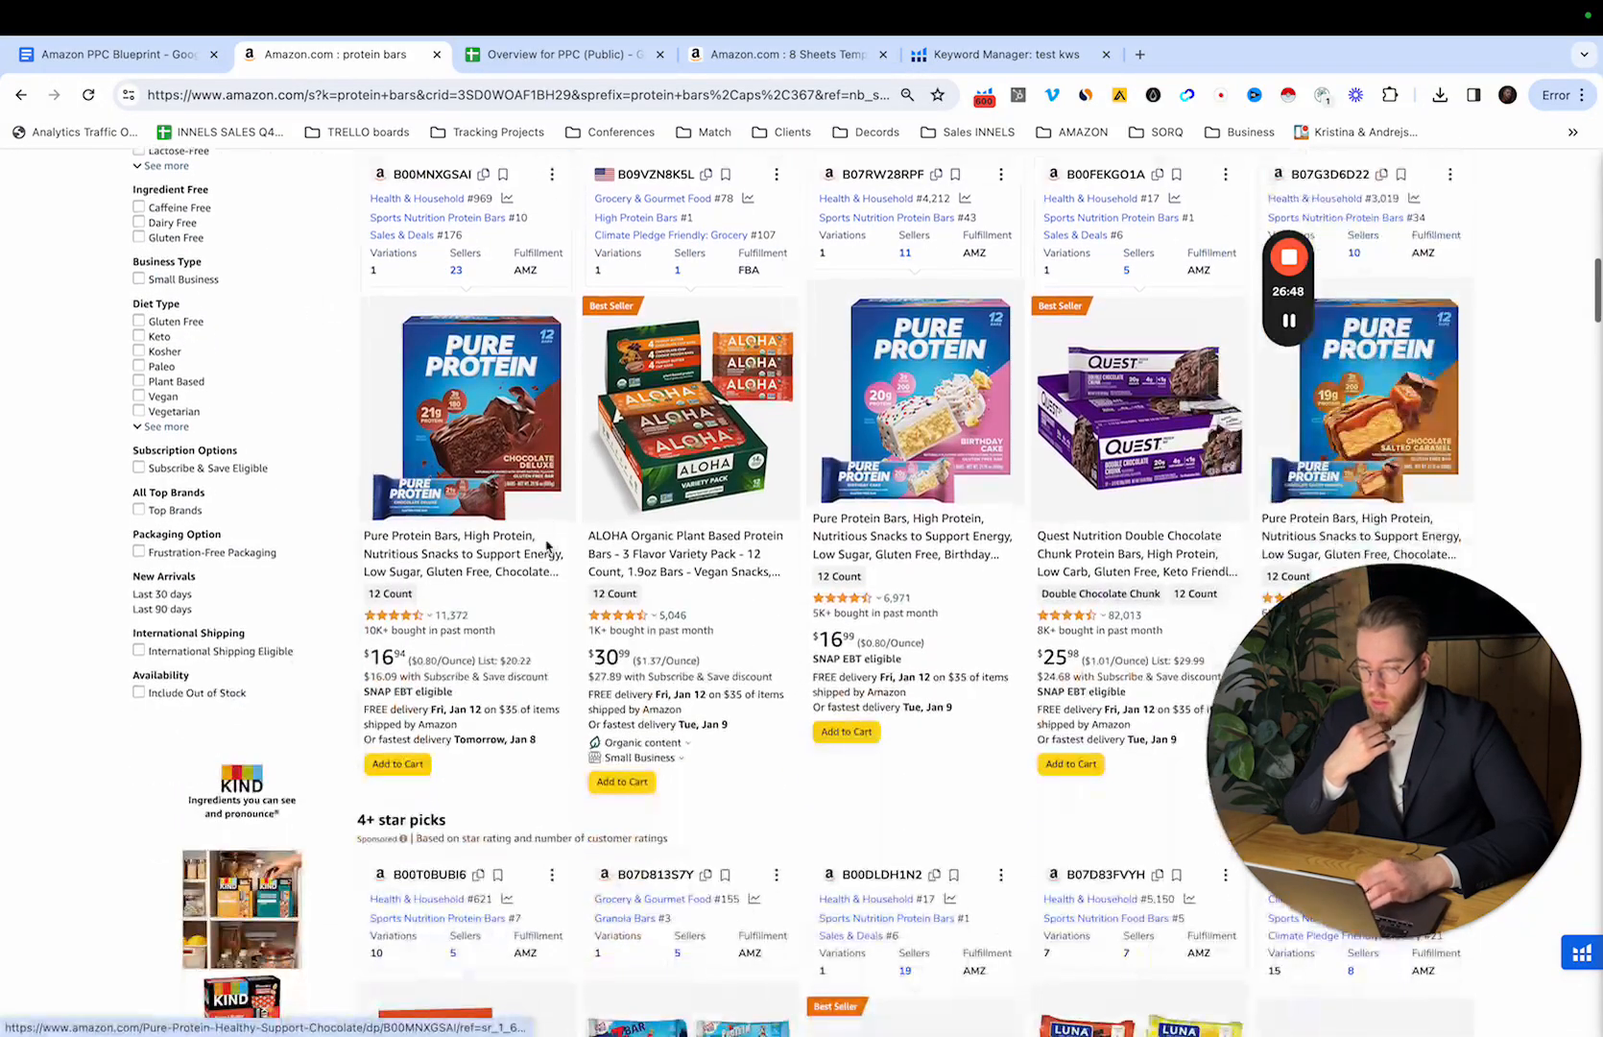
scroll(546, 546, down, 1)
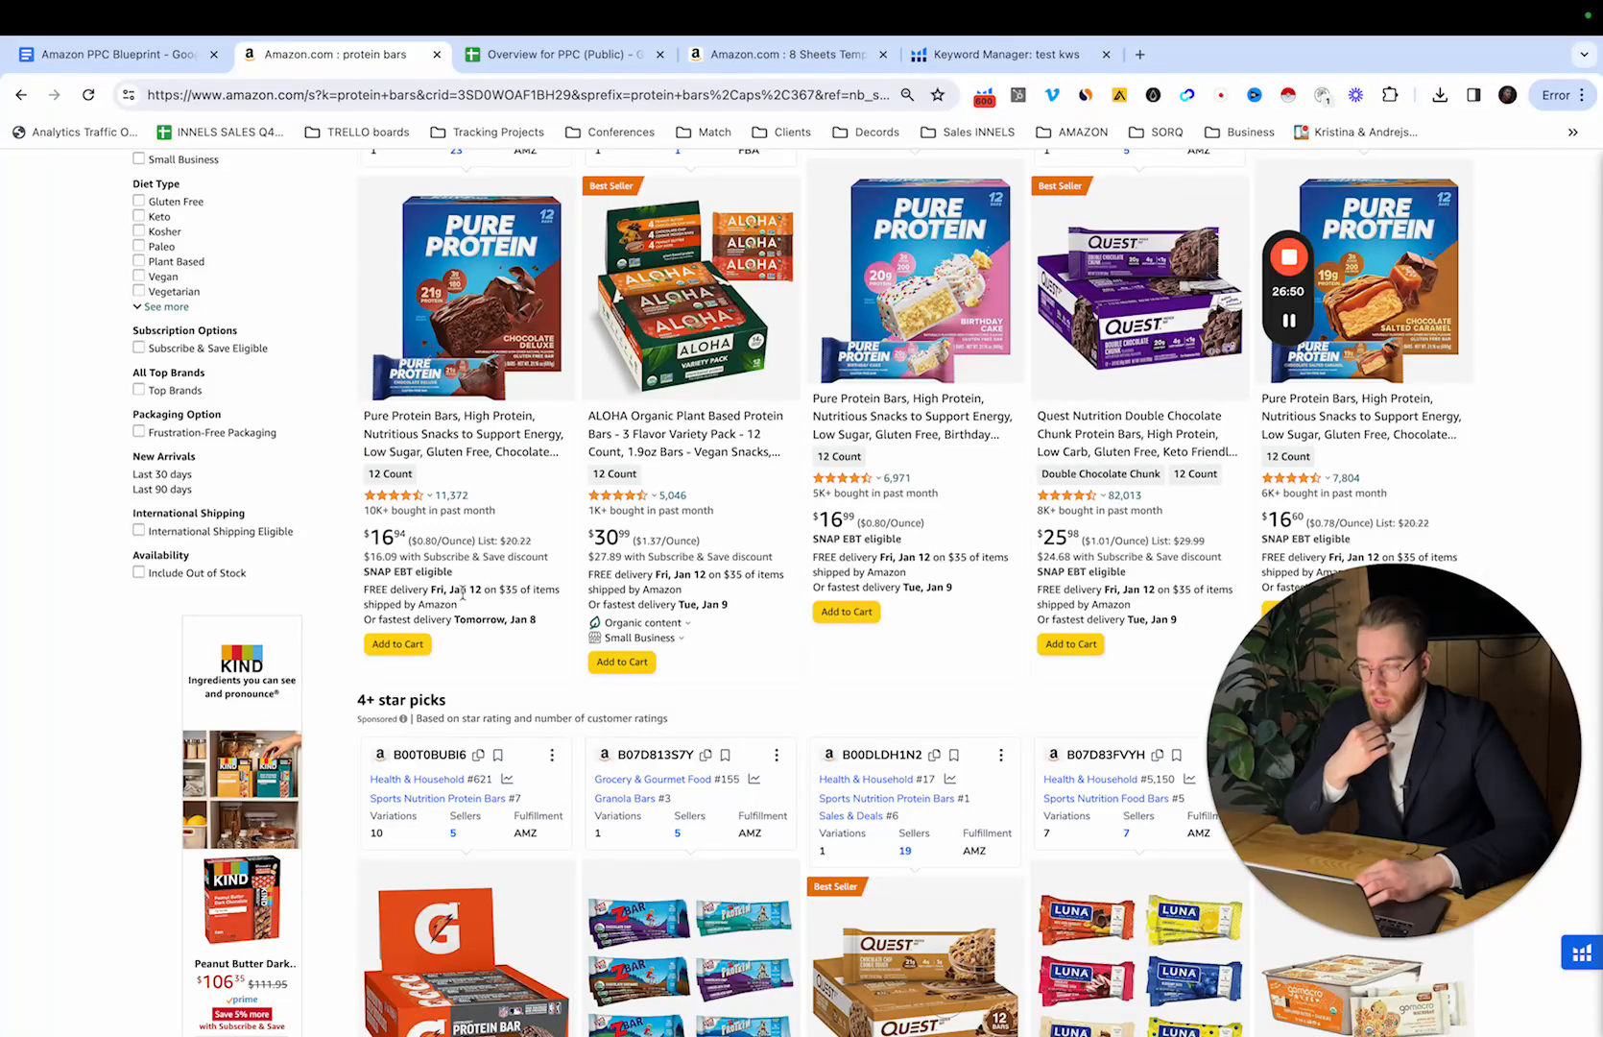
scroll(936, 588, up, 2)
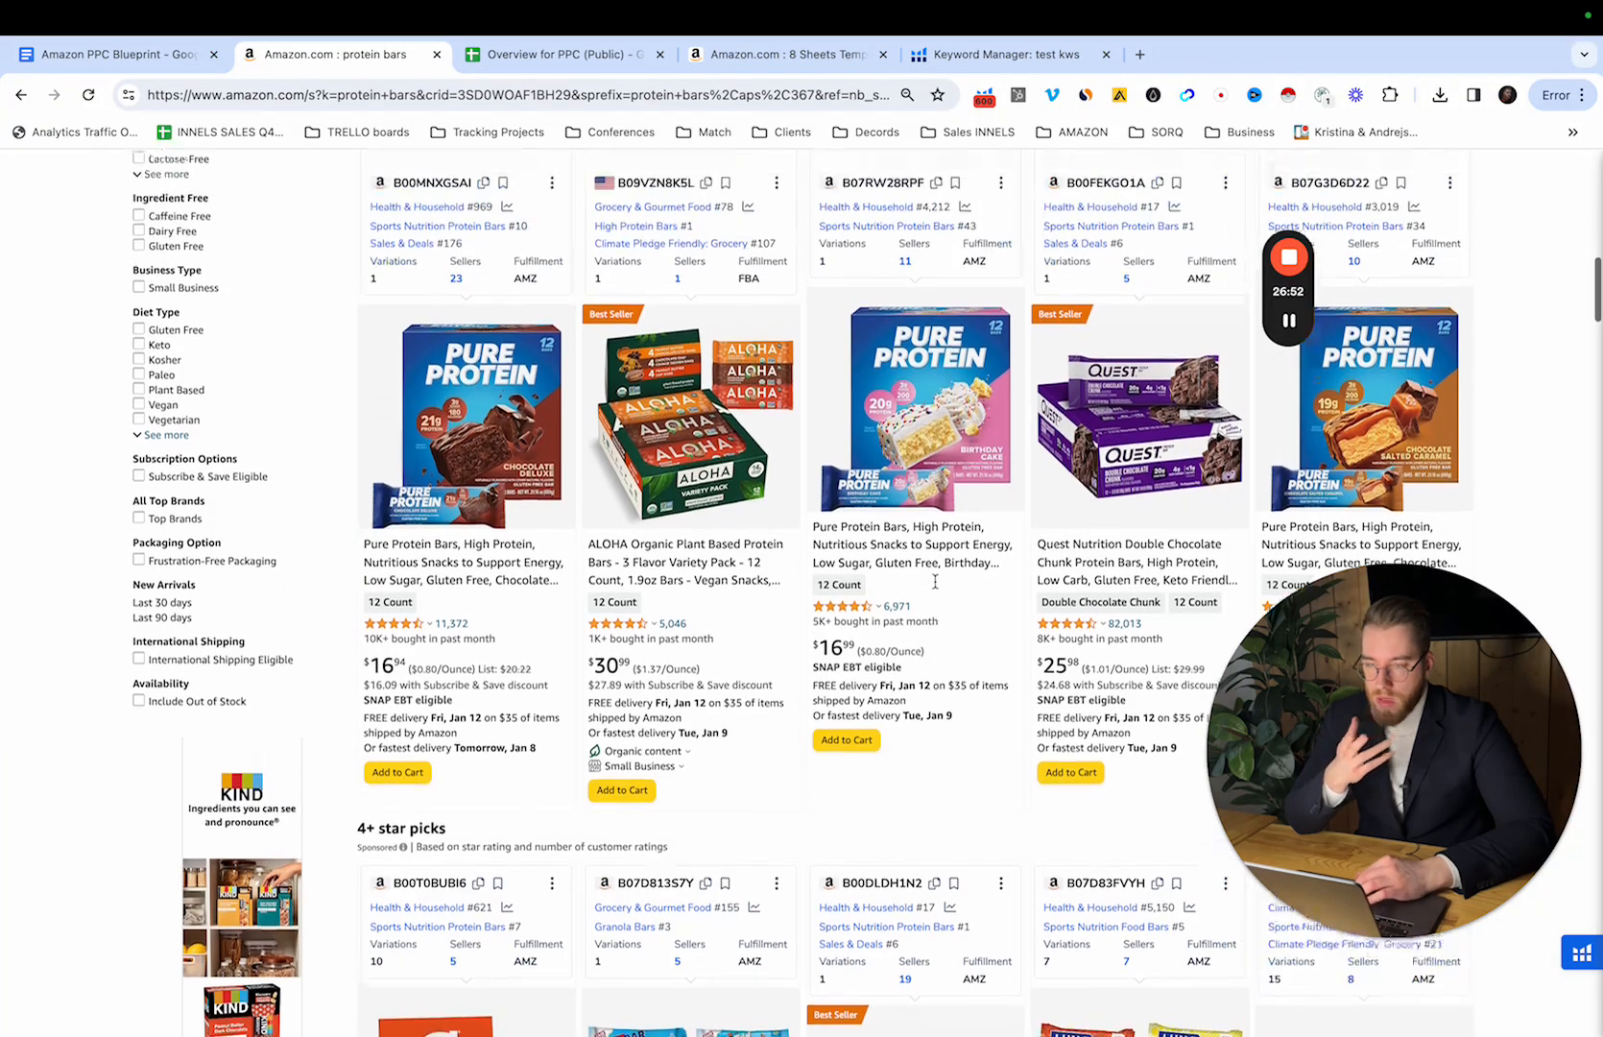
scroll(936, 587, down, 2)
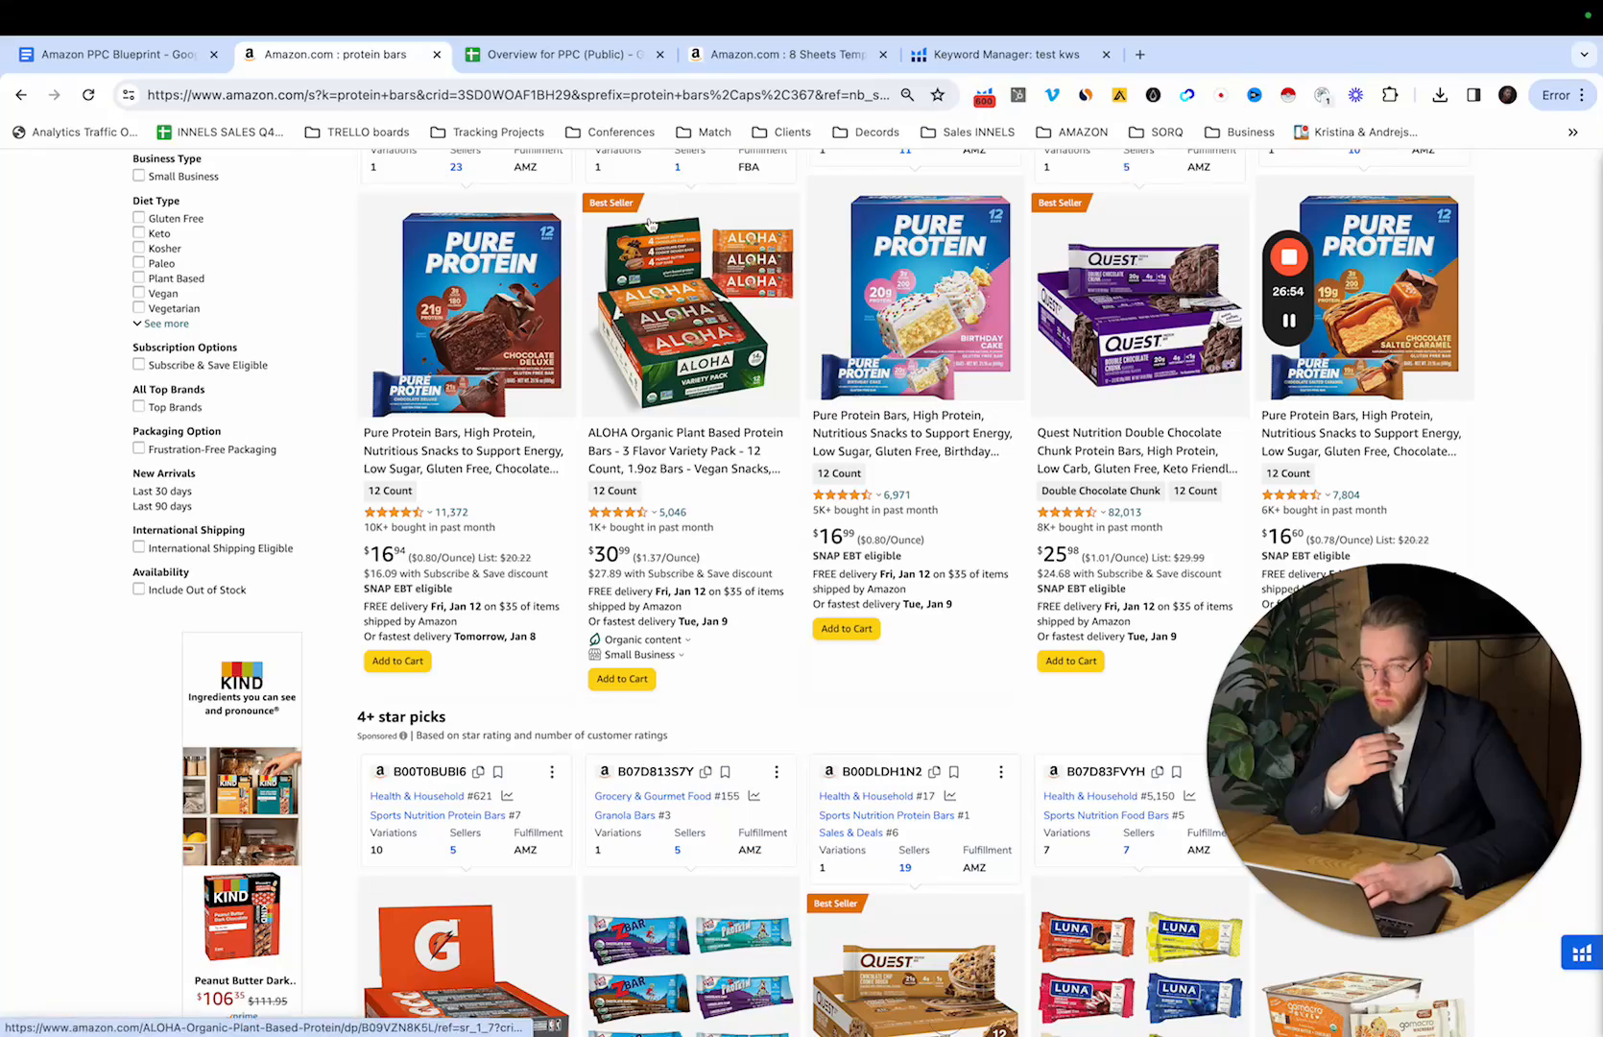
Step: Examine the 4+ star picks, the CLIF Builders video ad and the sponsored and organic listings further down the protein bars results
scroll(919, 450, down, 8)
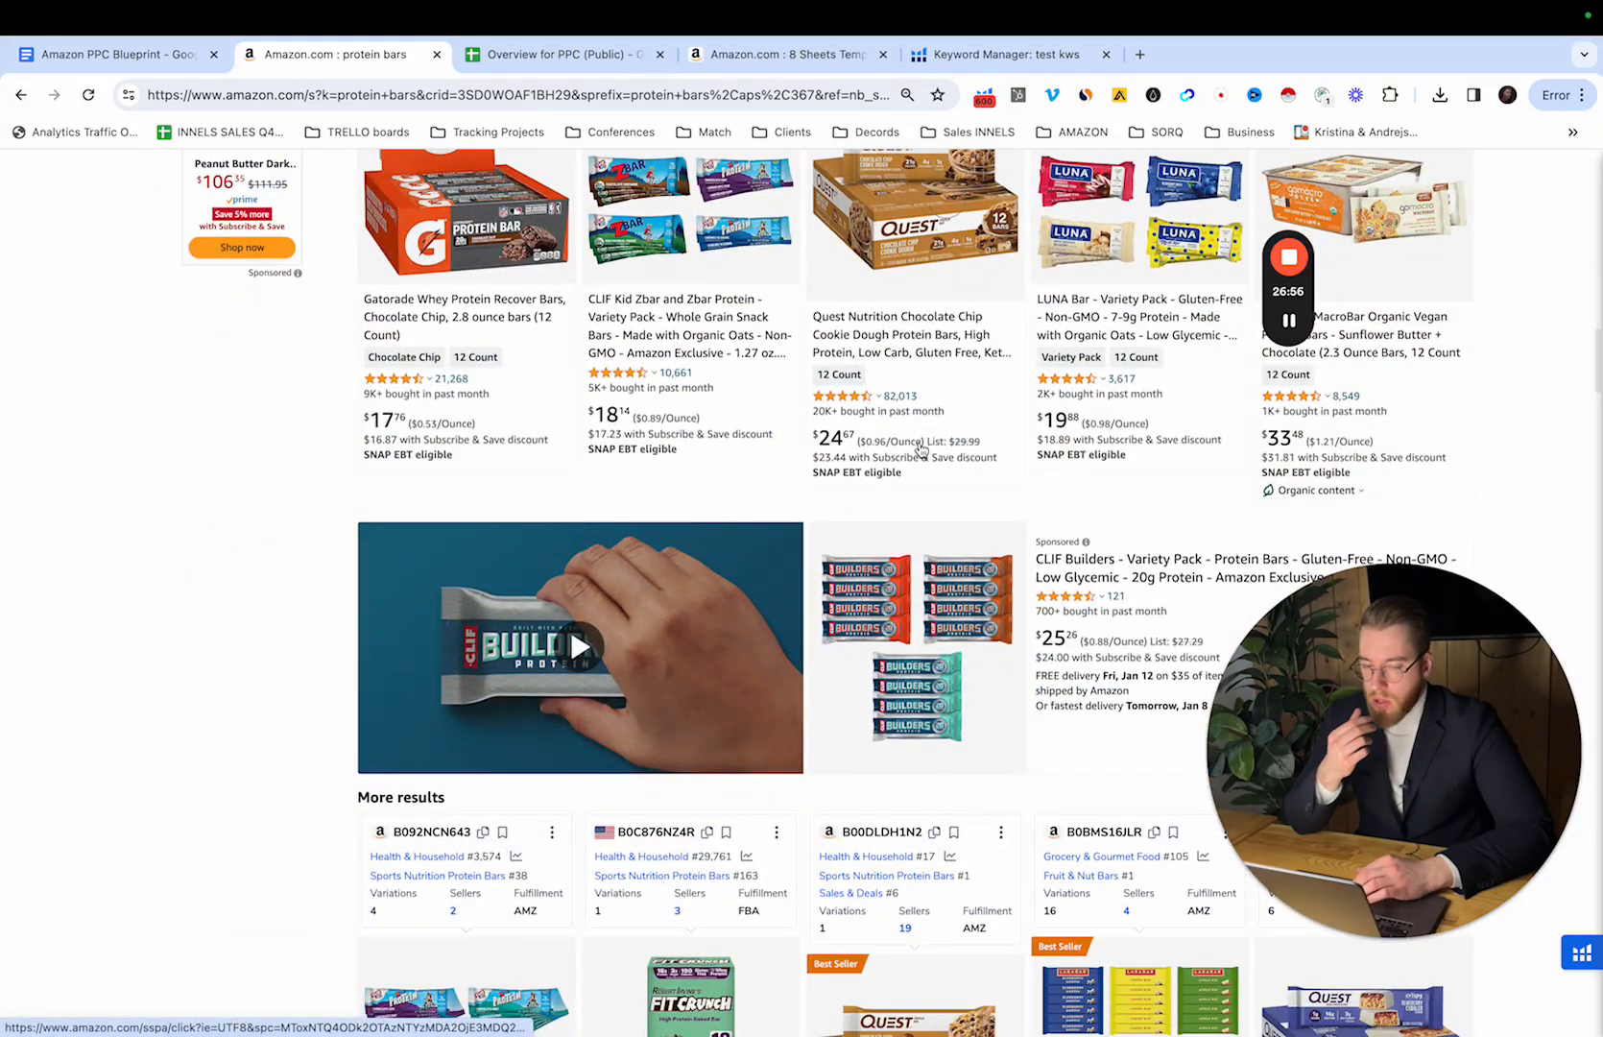
scroll(919, 449, down, 3)
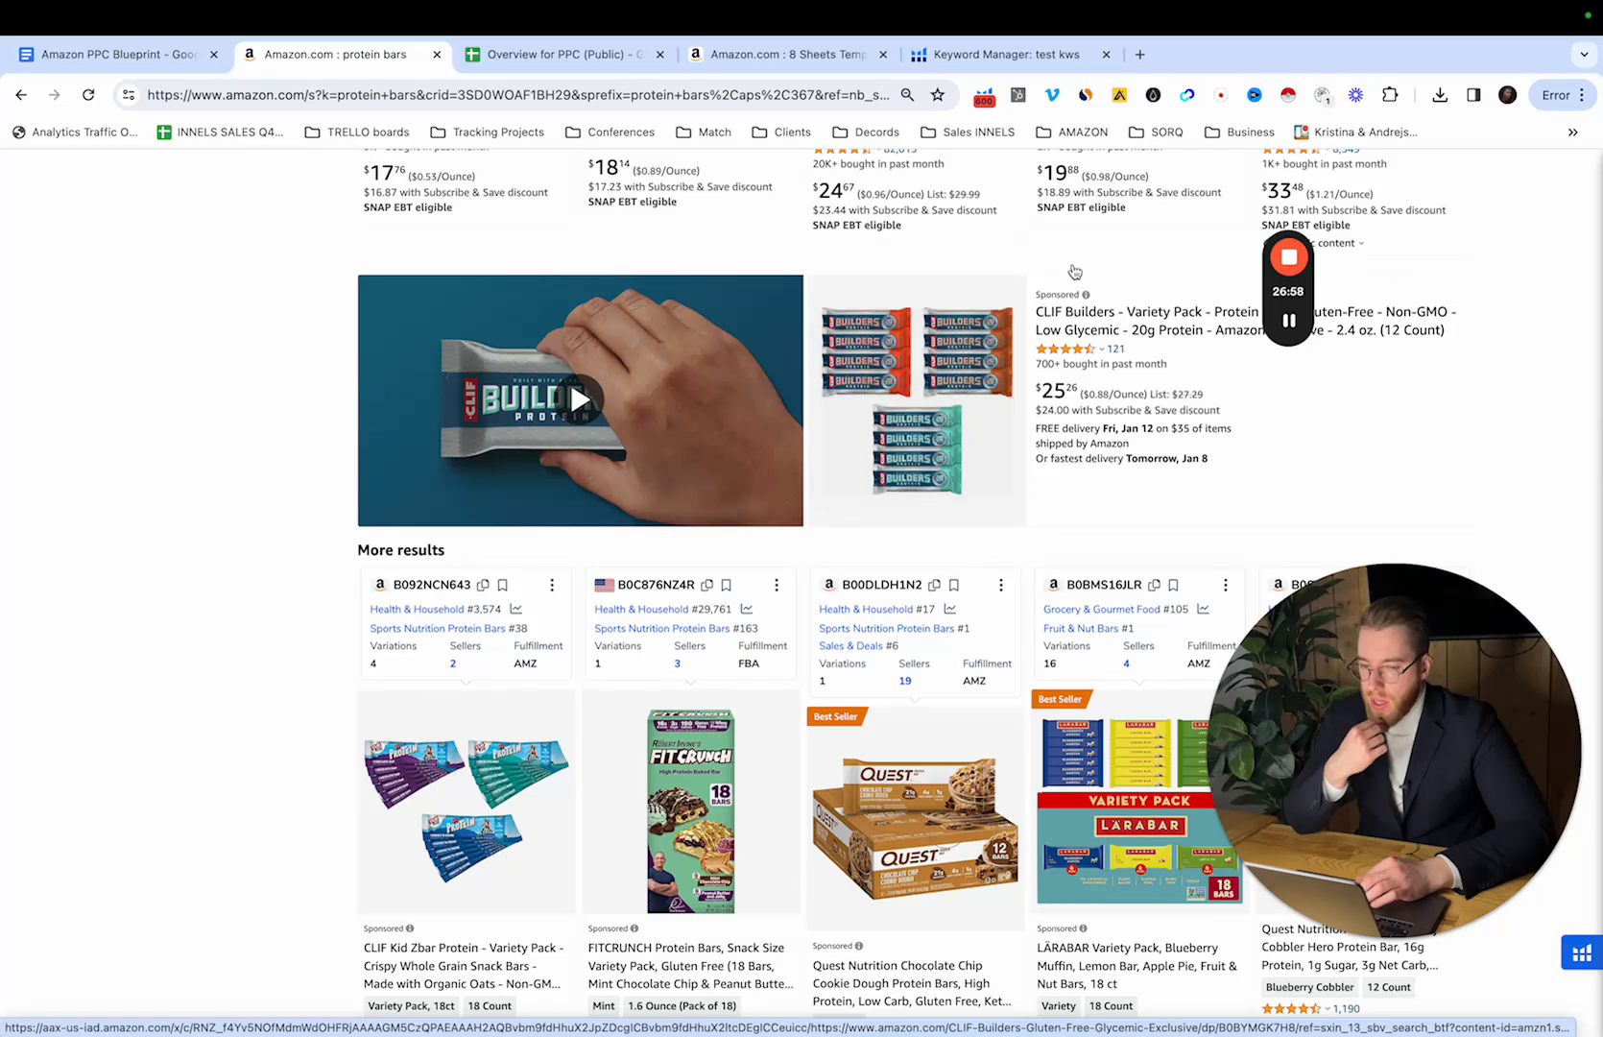
scroll(1067, 536, up, 1)
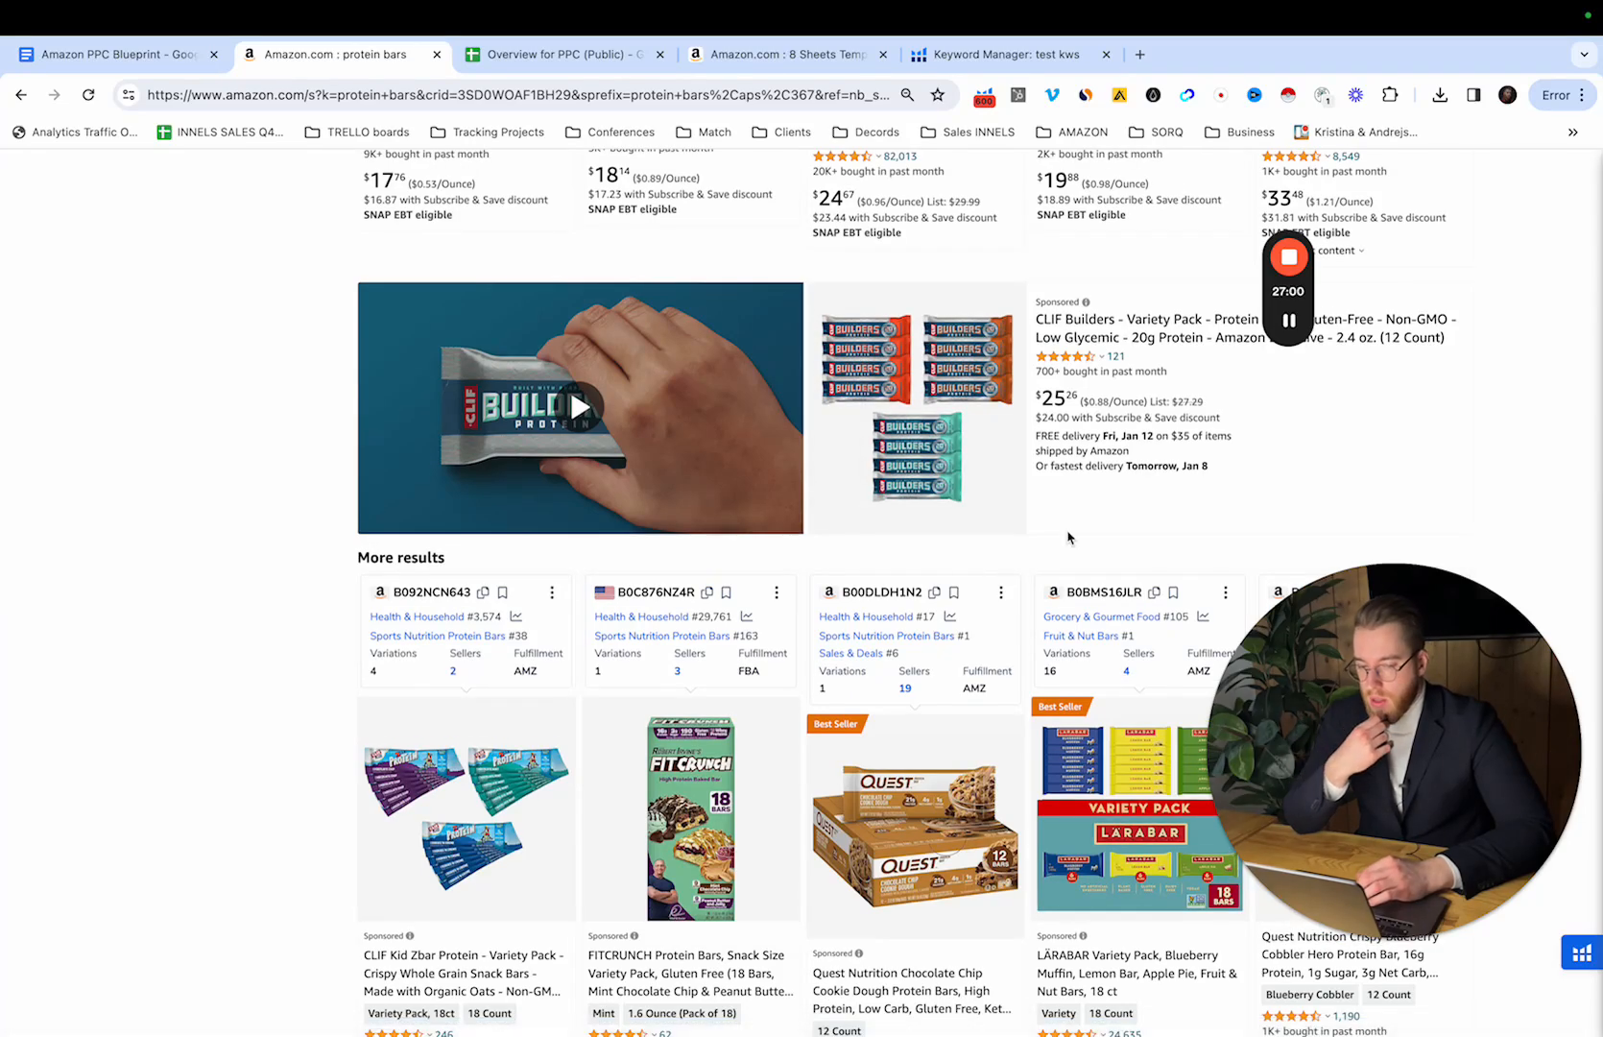
scroll(1068, 536, down, 9)
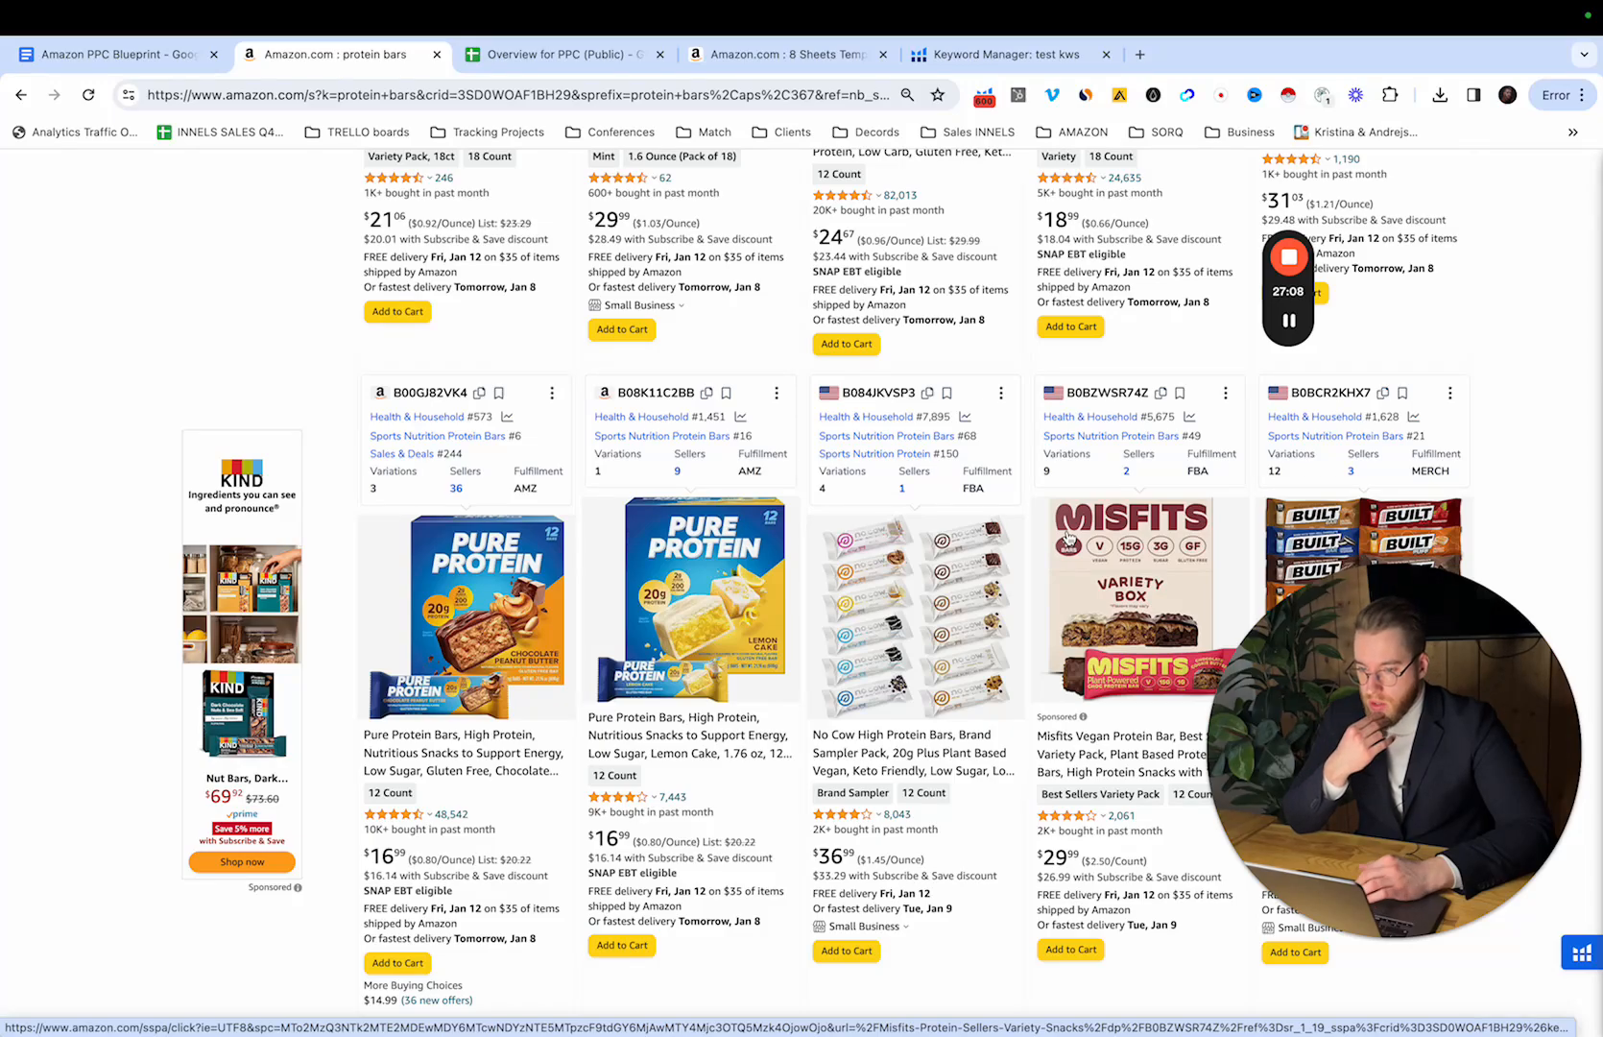
scroll(1067, 535, down, 20)
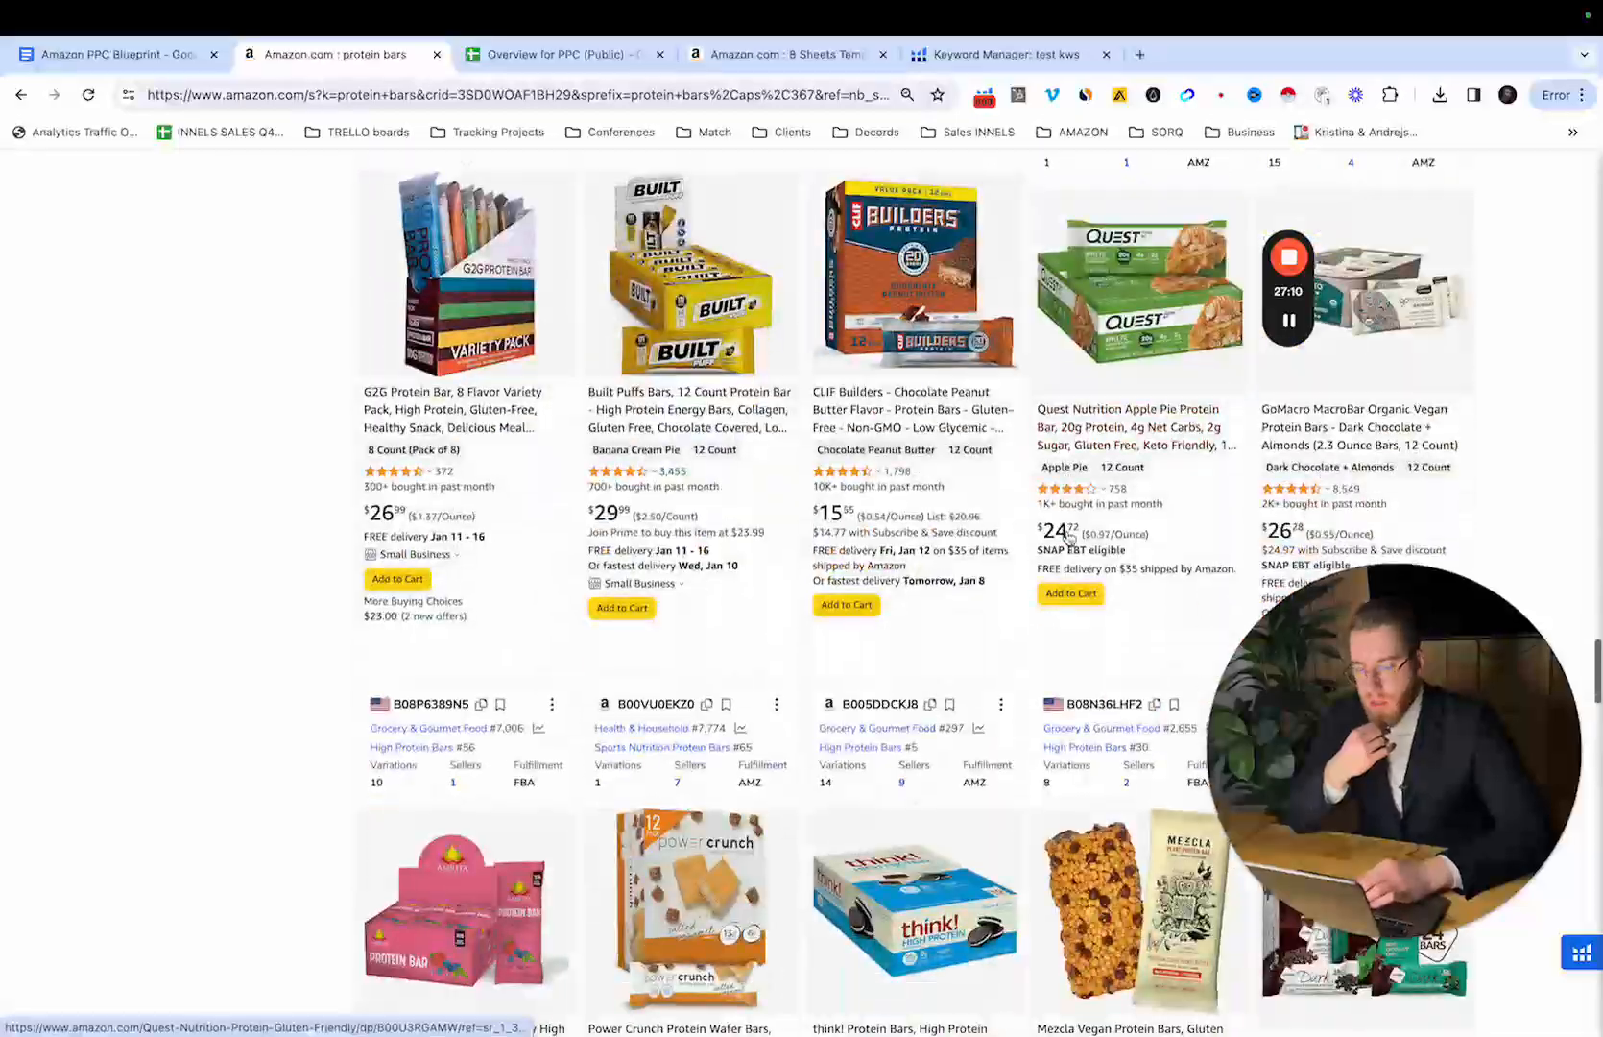
scroll(1067, 536, down, 20)
scroll(925, 624, up, 20)
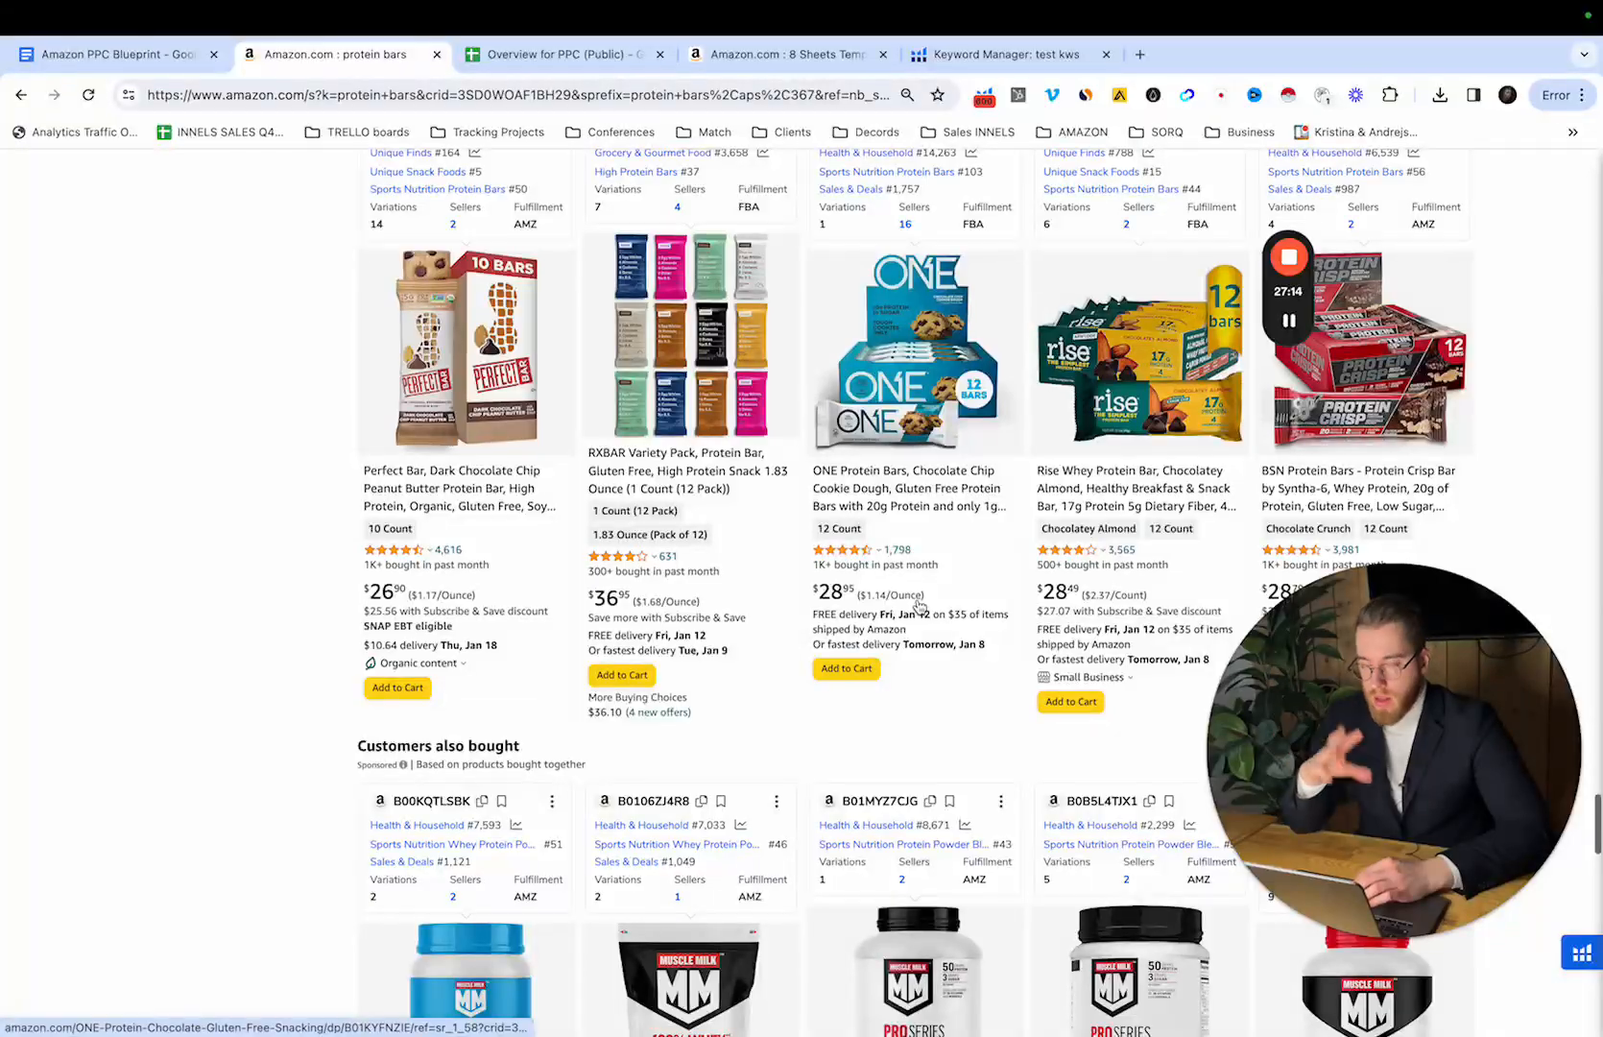
scroll(918, 605, up, 10)
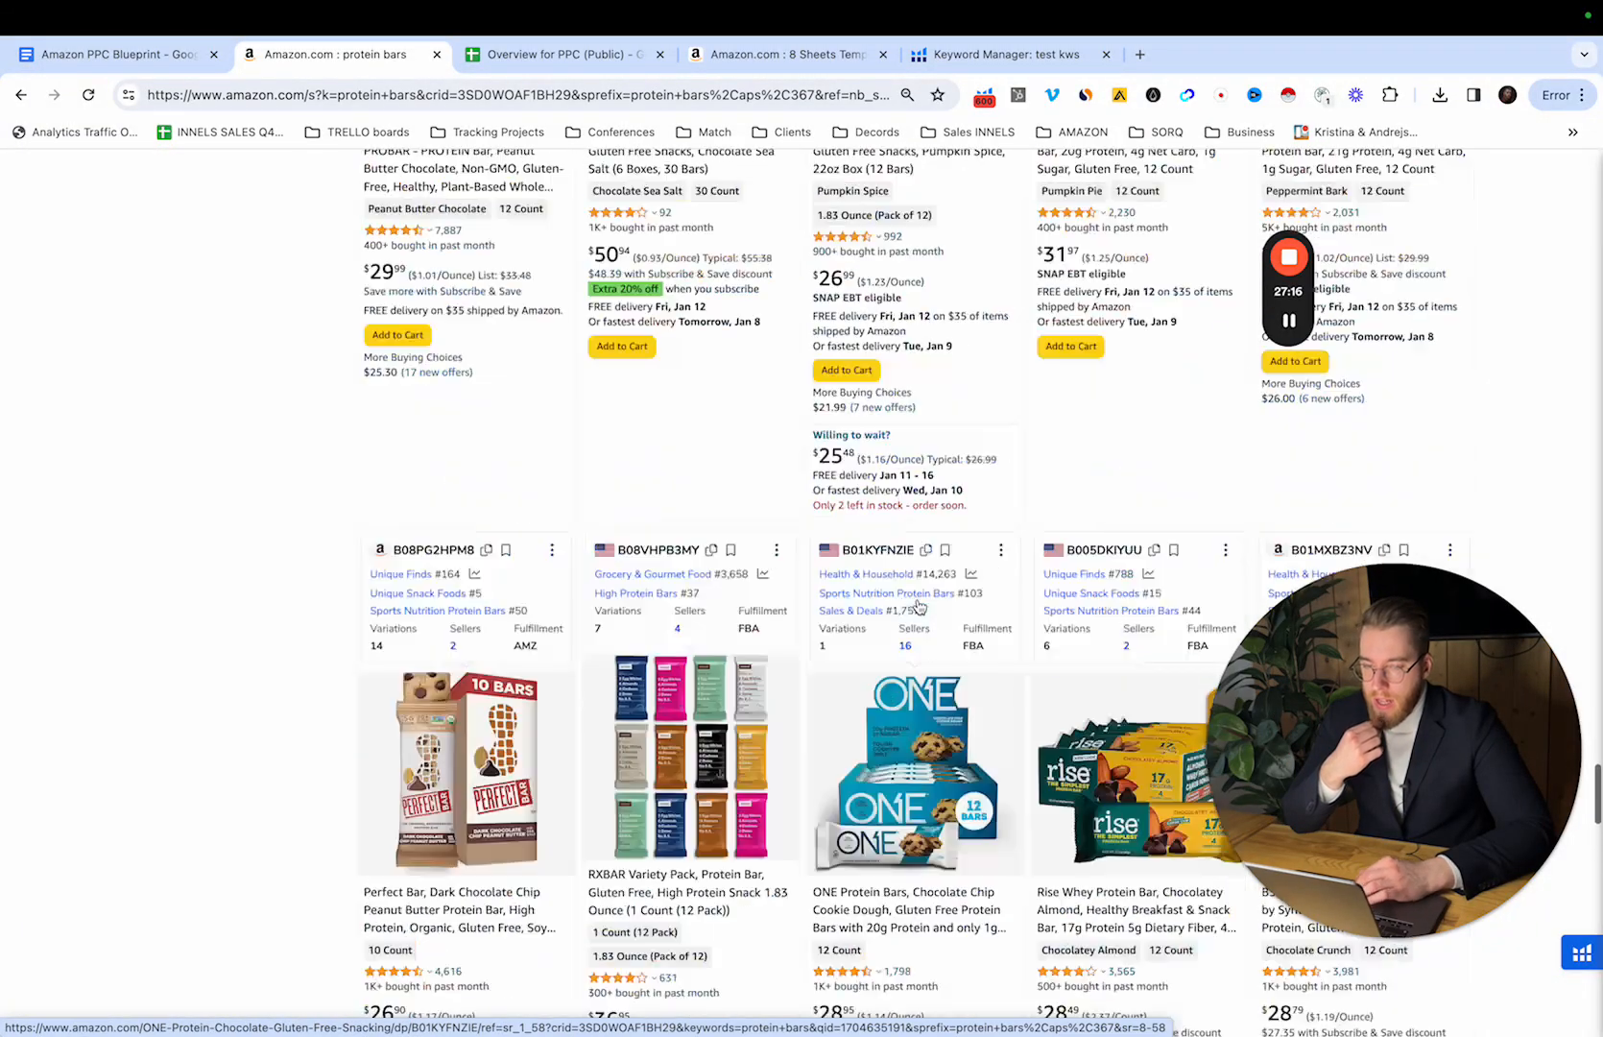
scroll(905, 369, up, 10)
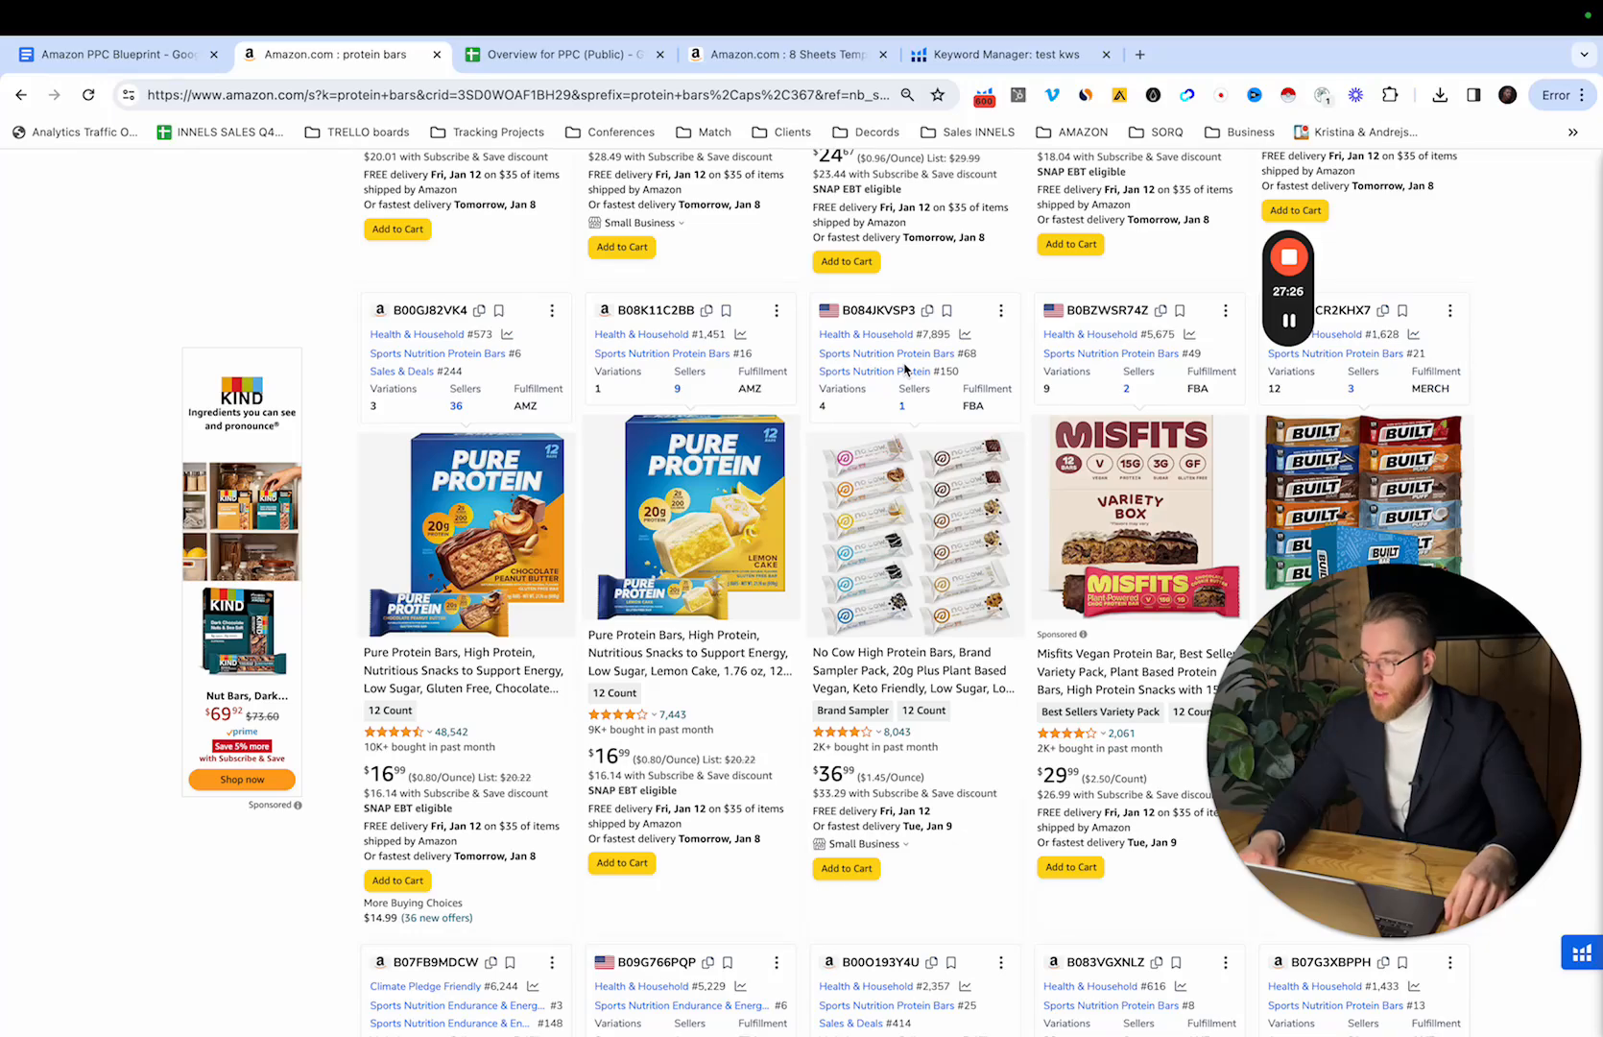
Step: Search Amazon for "vegan fish"
scroll(904, 370, up, 15)
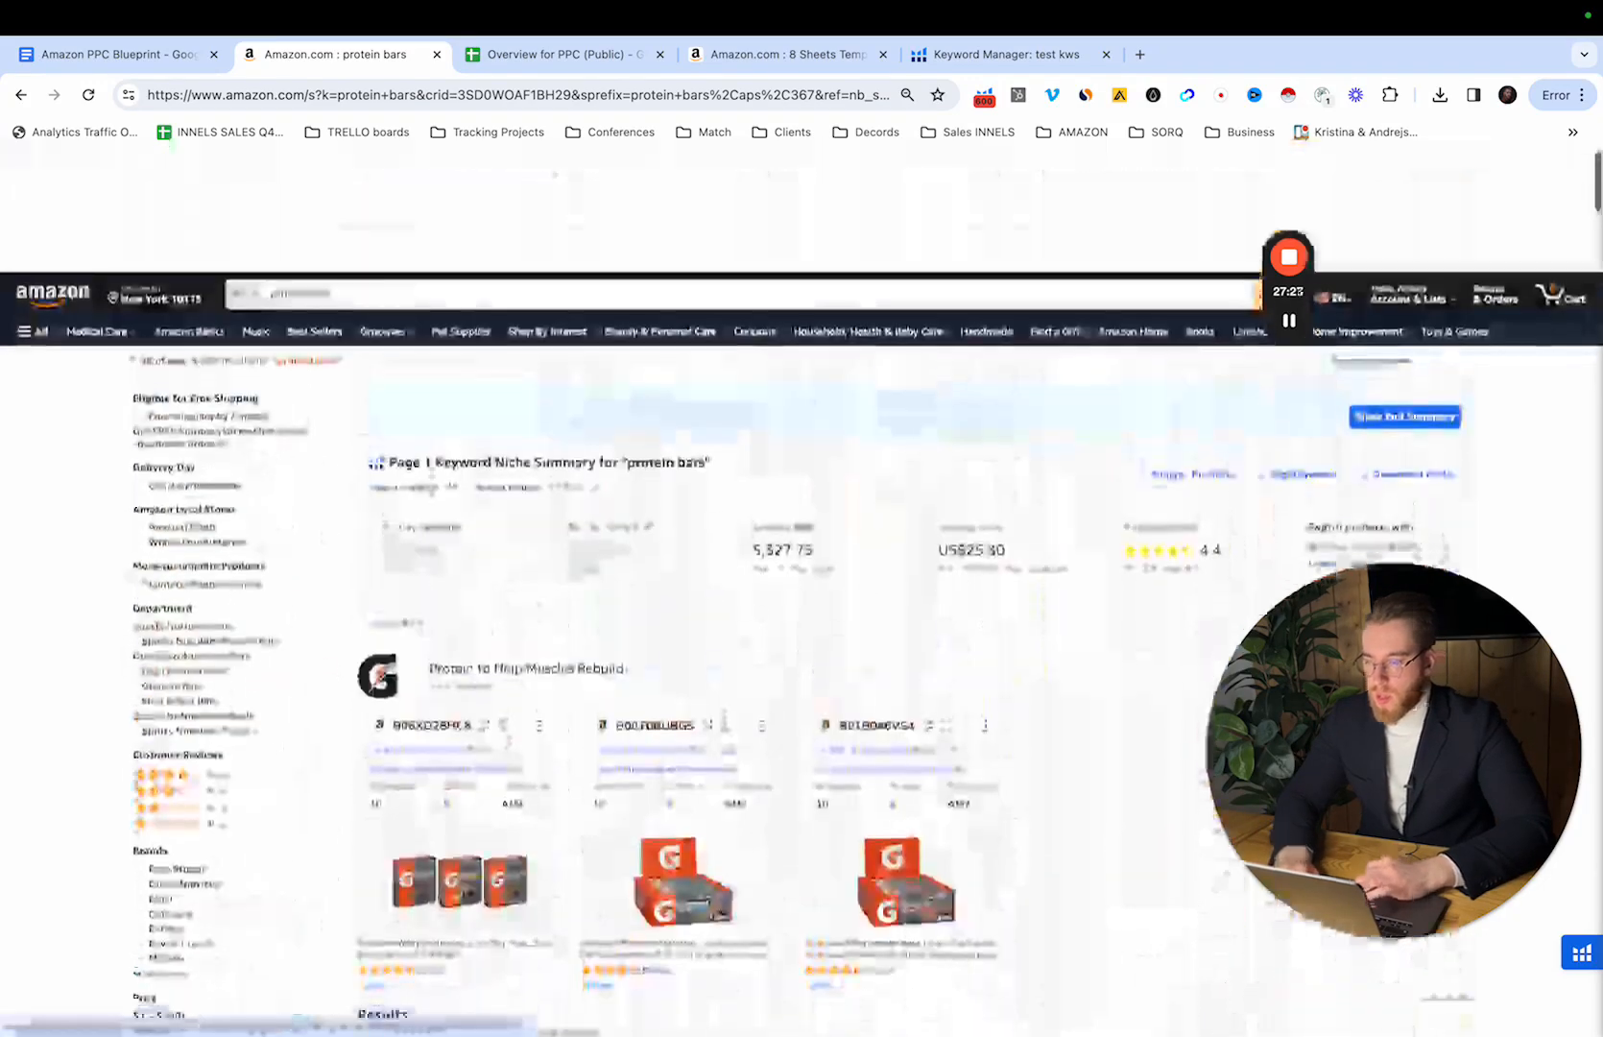
click(361, 174)
key(ctrl+a)
text(veg)
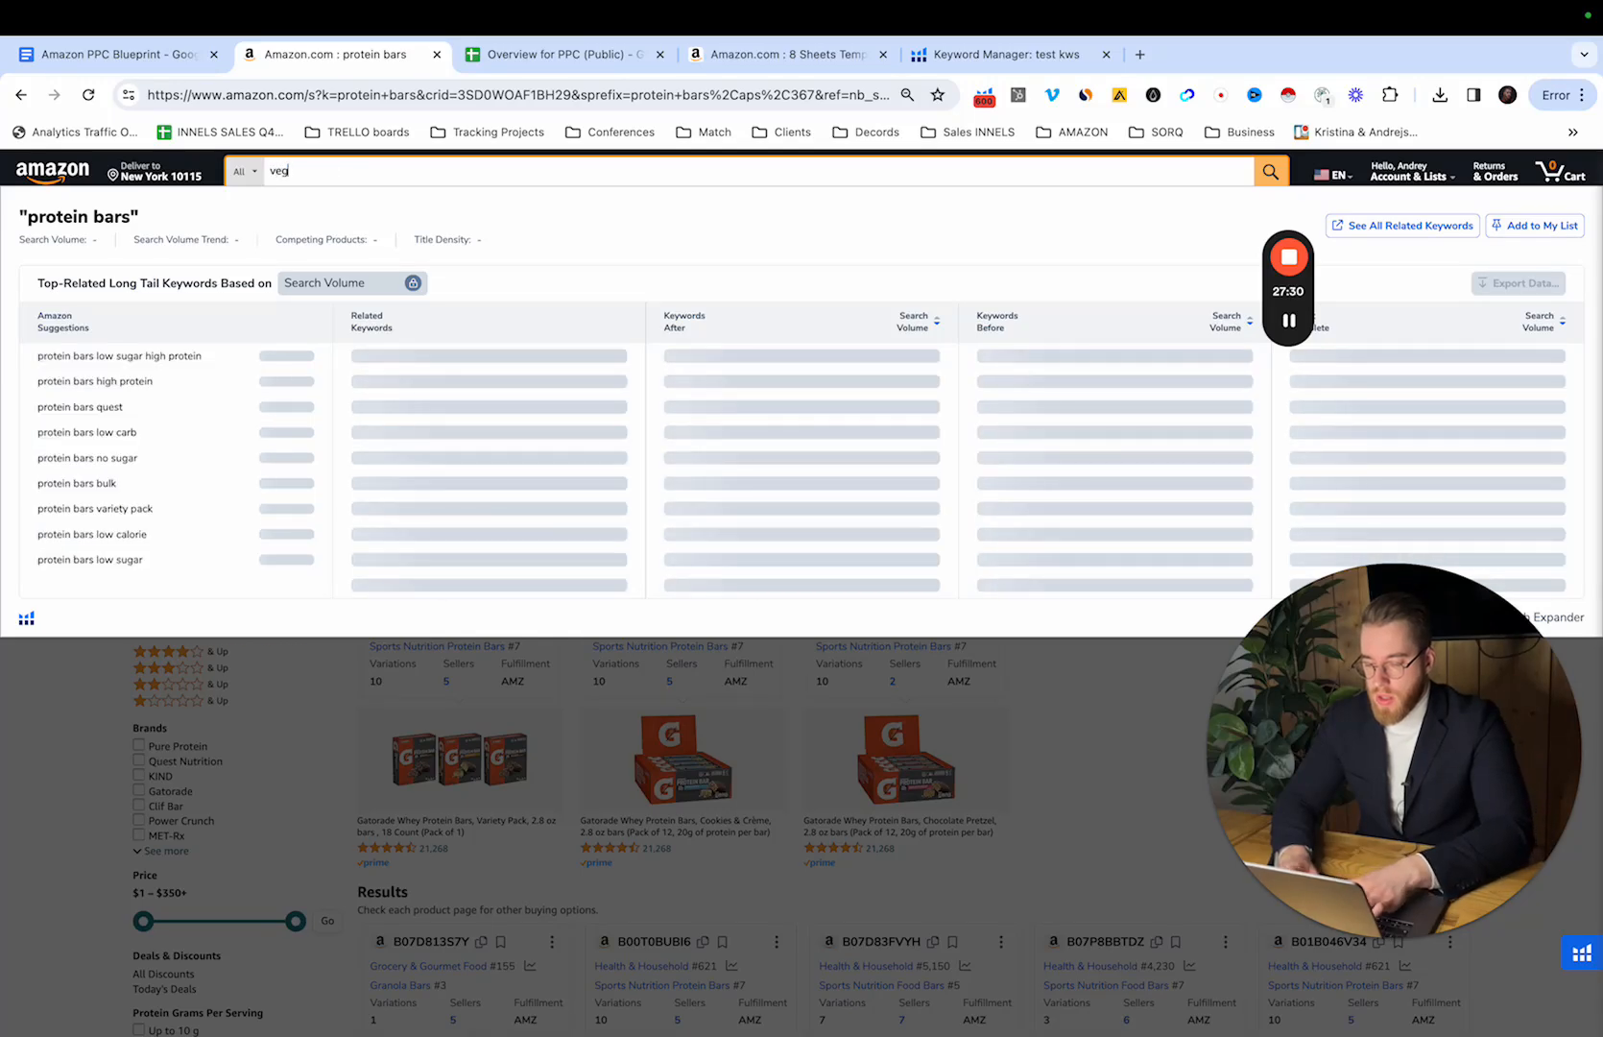
text(an fish)
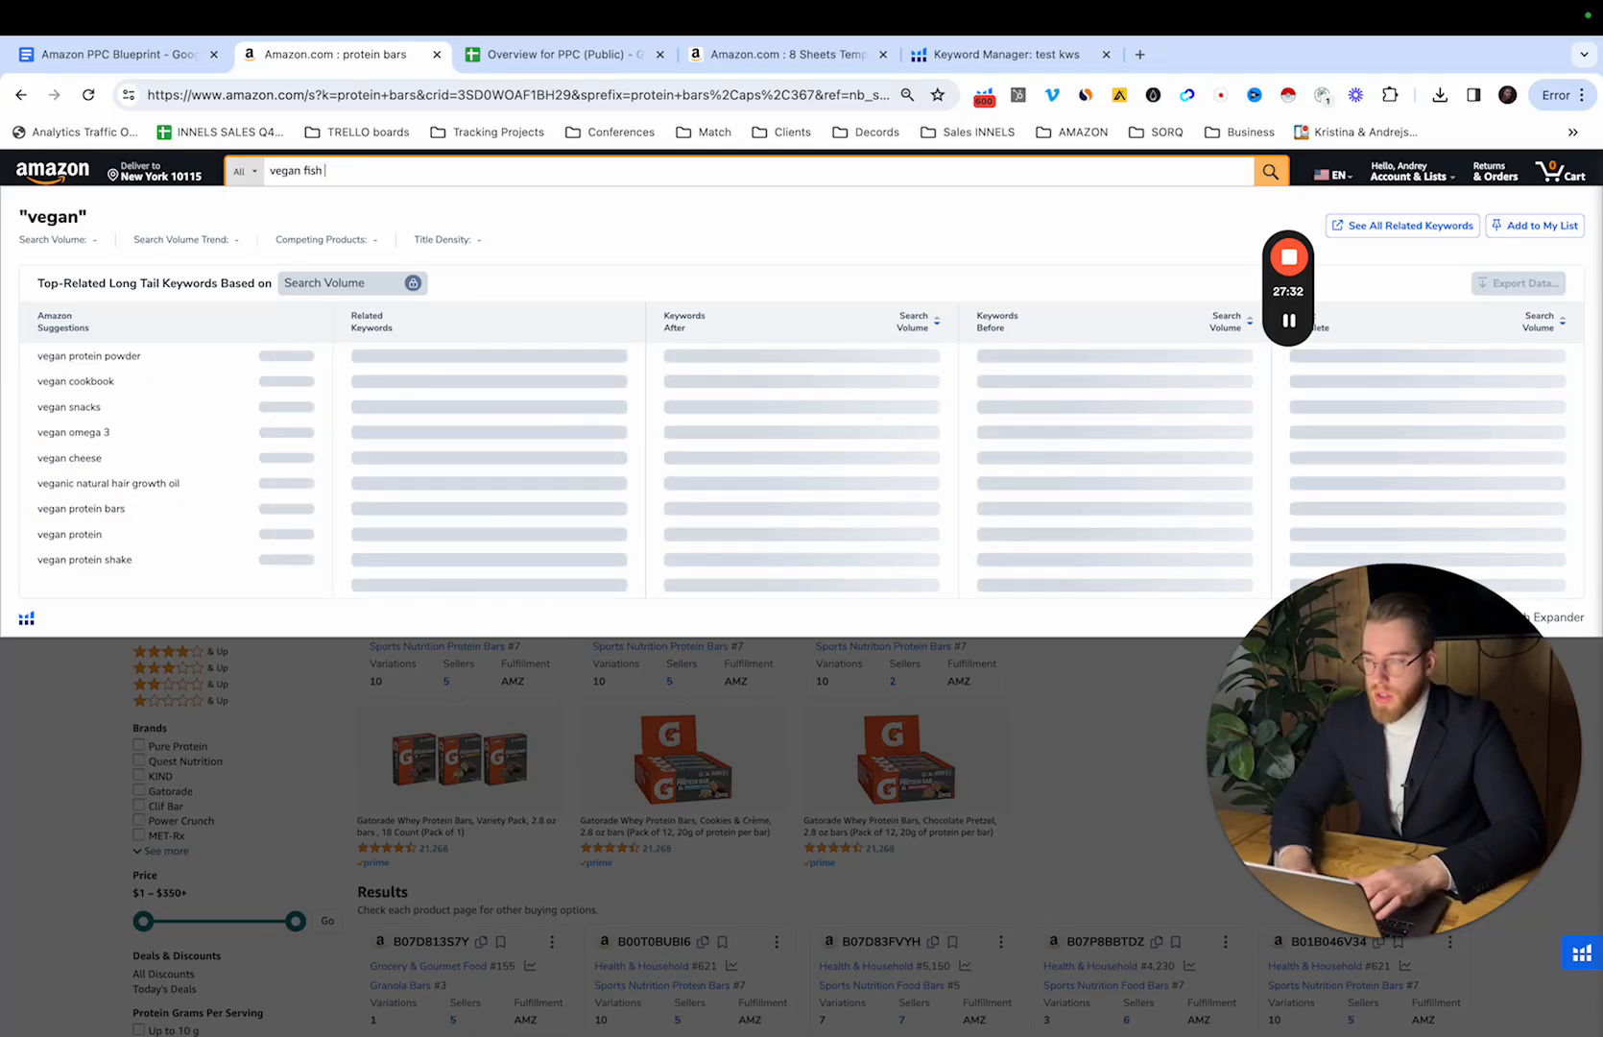
key(Return)
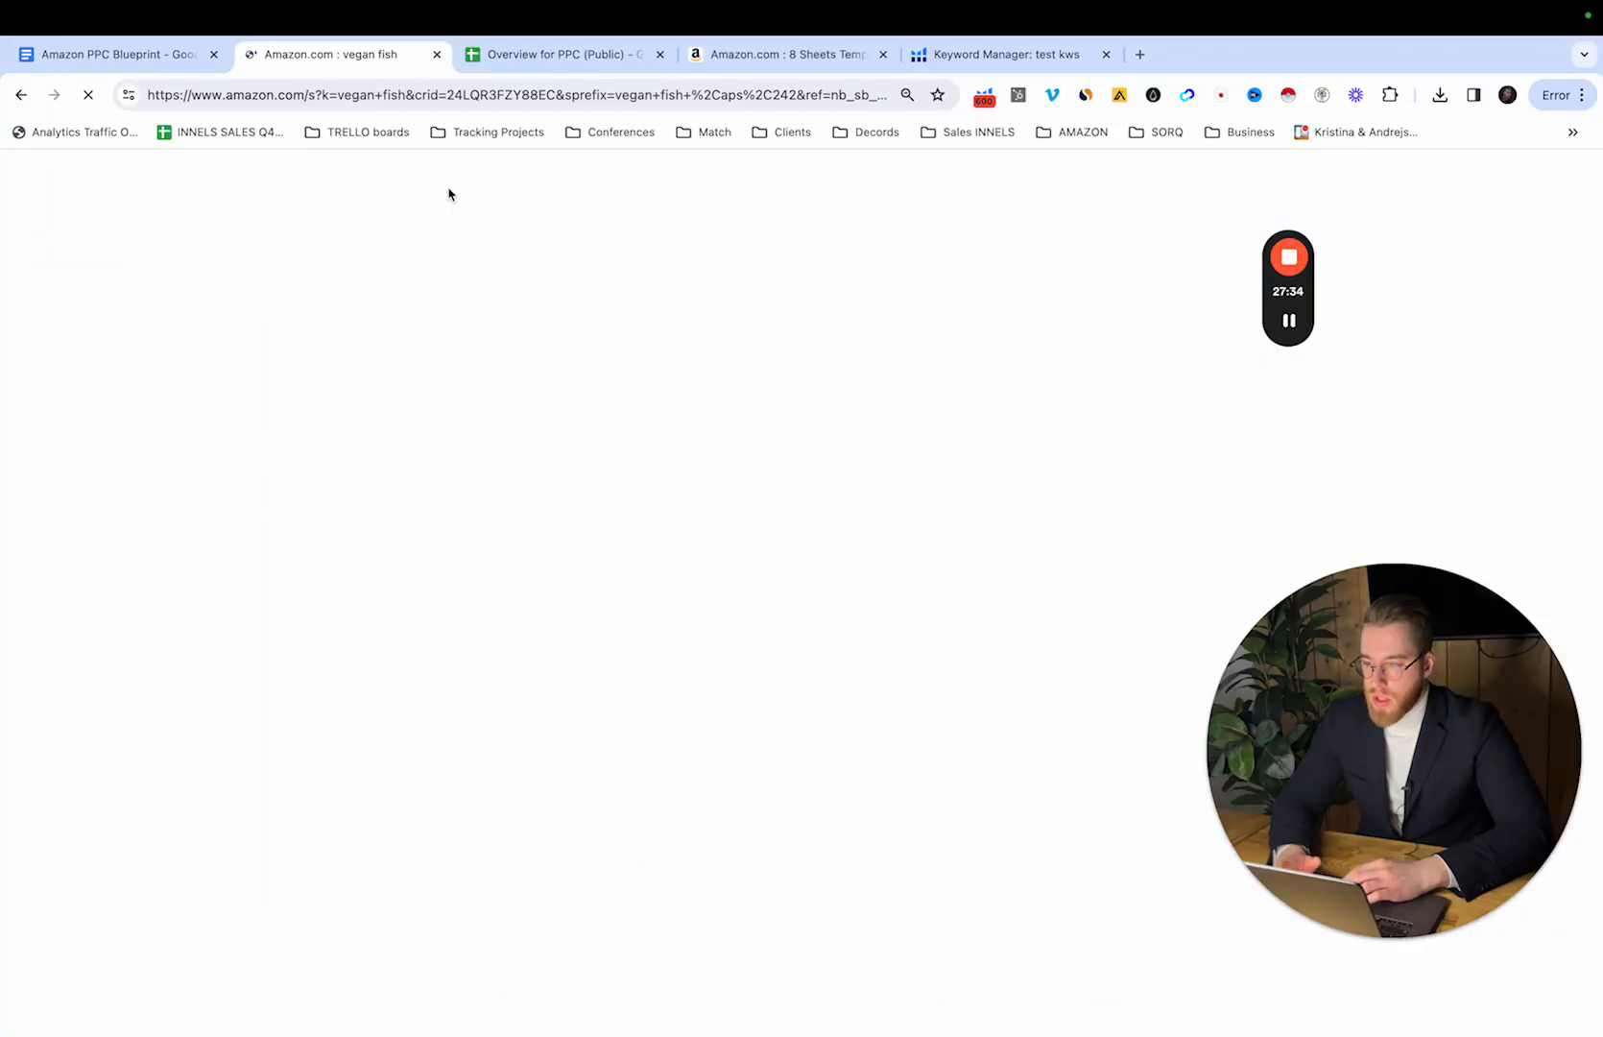
Step: Examine the vegan fish results, comparing the sponsored Gardein and Fish Peas products with the organic tuna, fish sauce and omega-3 listings
scroll(636, 411, down, 10)
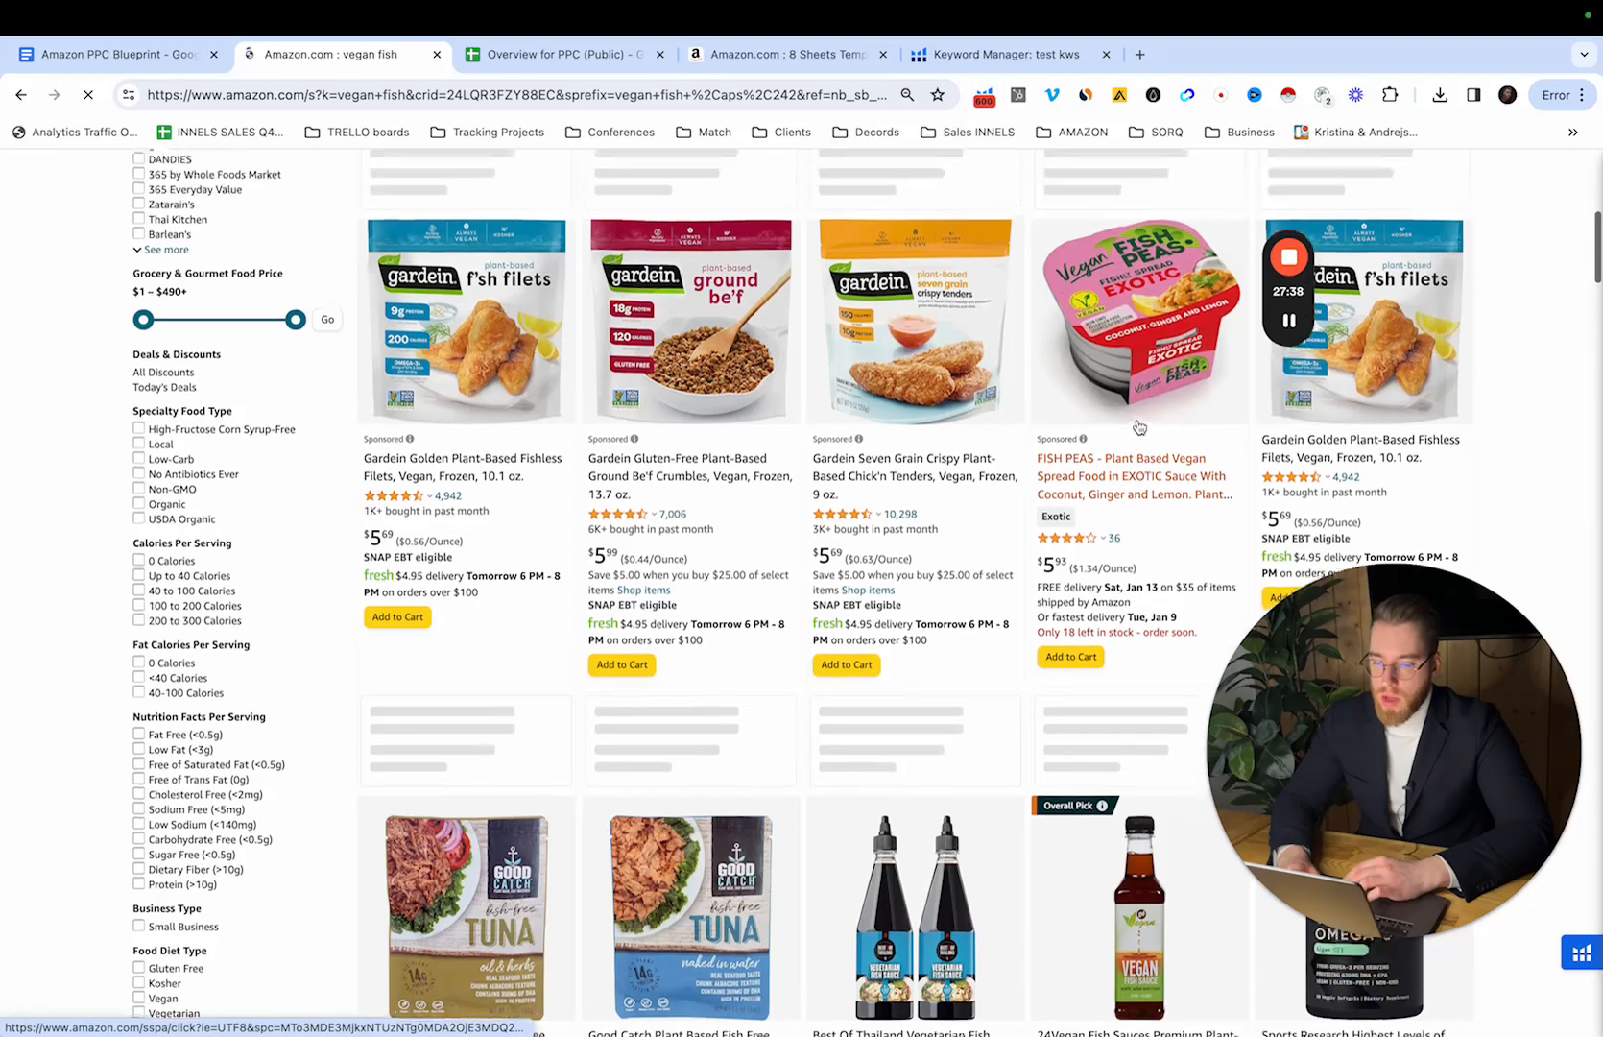
scroll(1143, 418, down, 5)
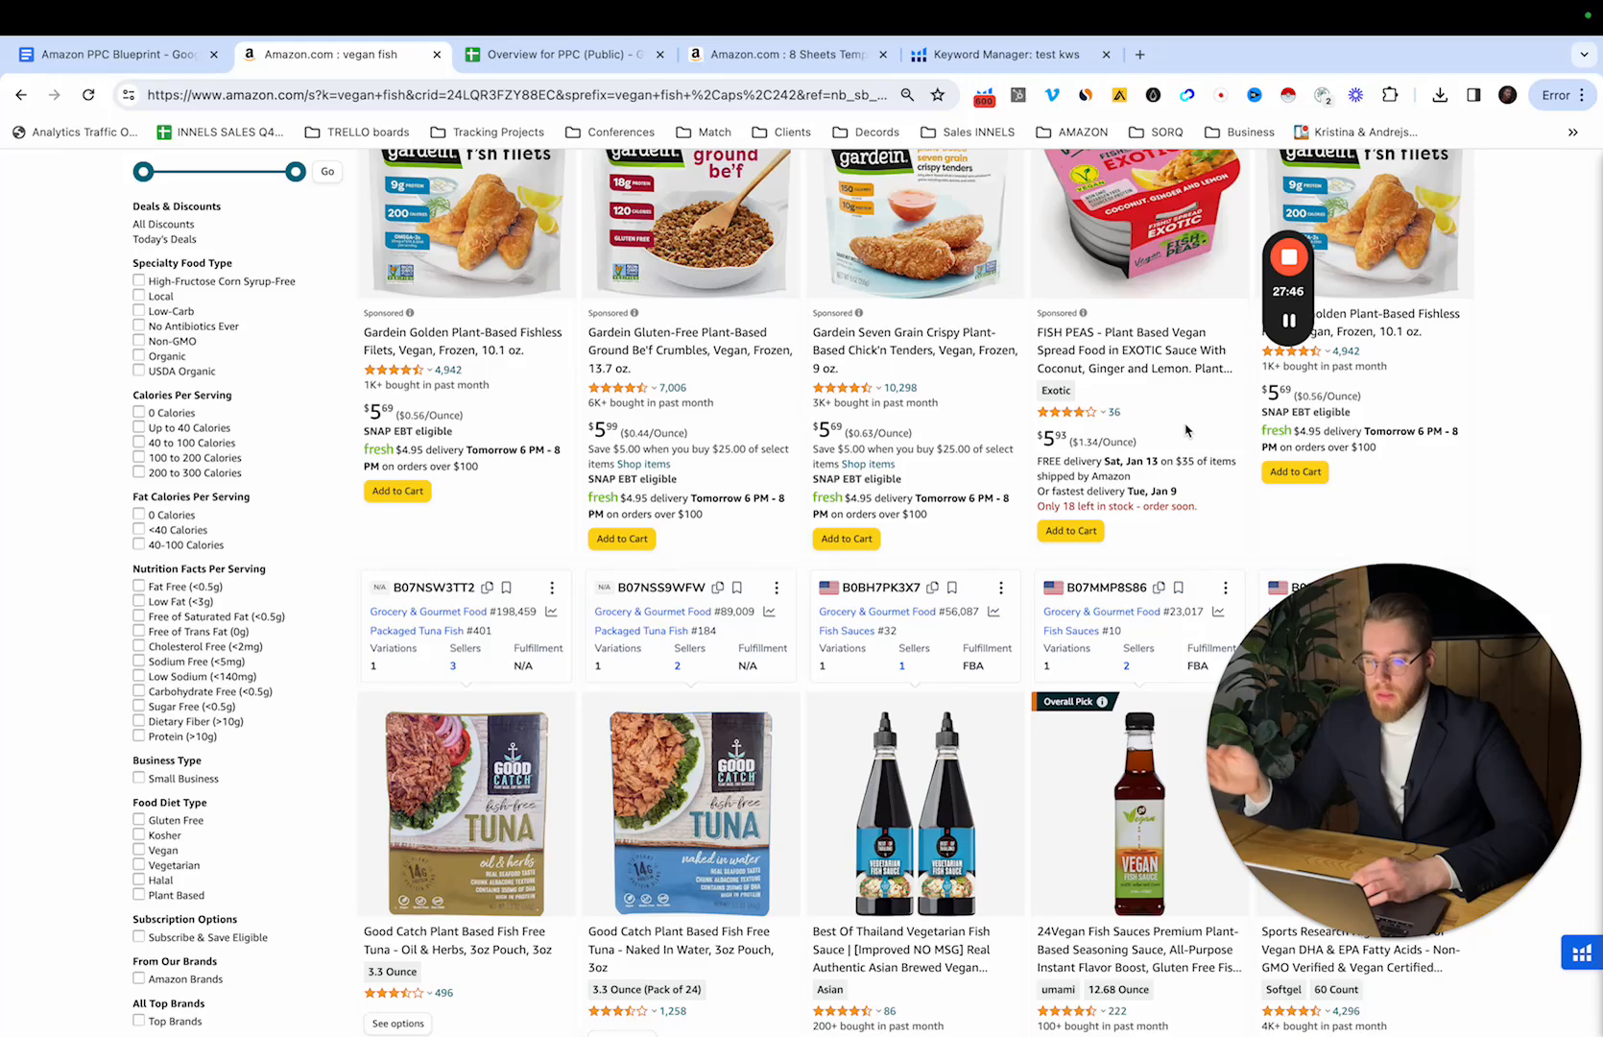
scroll(1188, 430, up, 2)
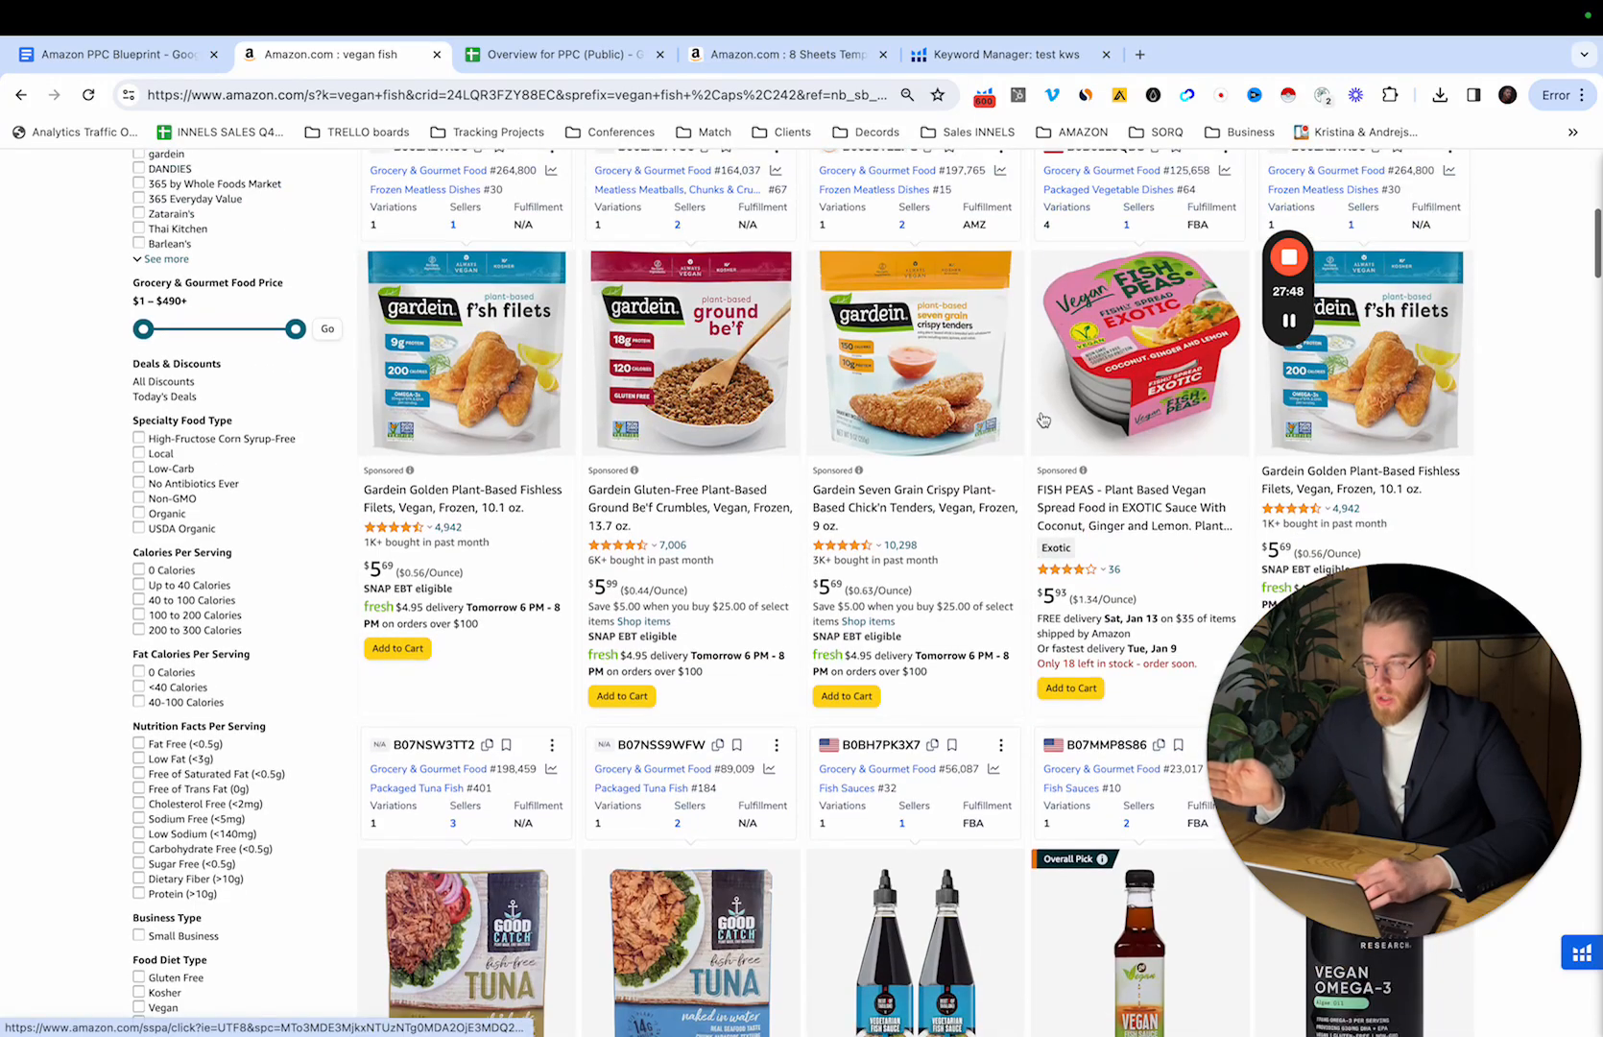
scroll(448, 455, down, 10)
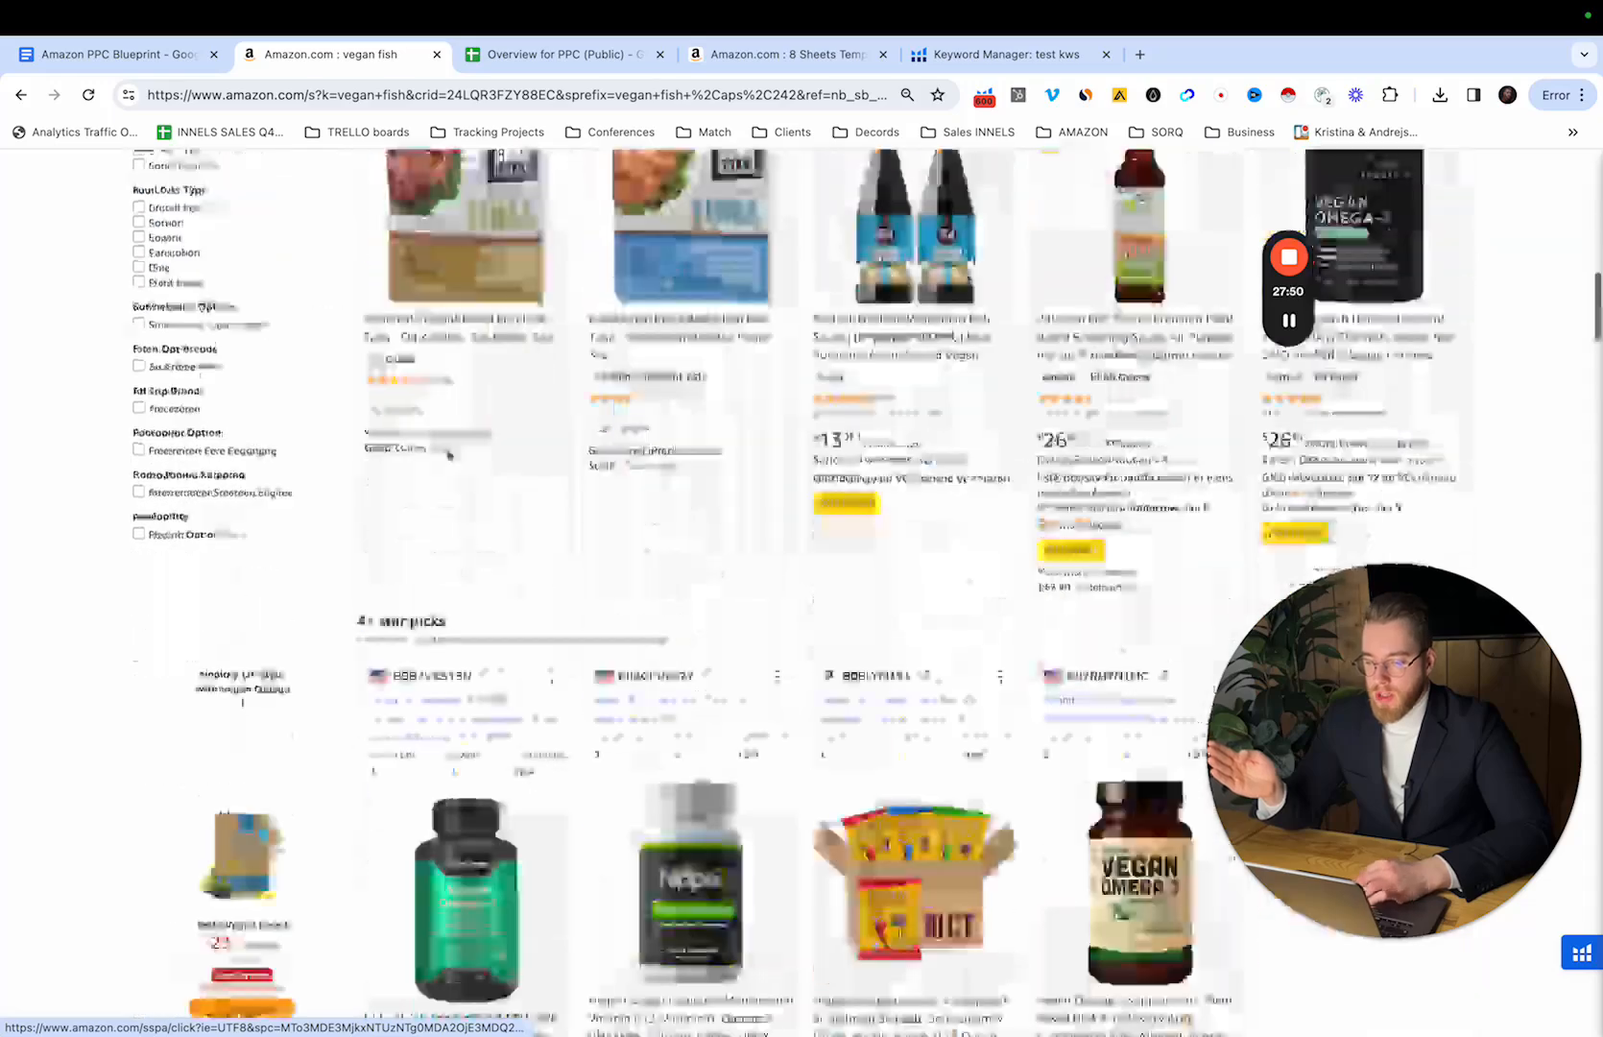
scroll(447, 455, up, 5)
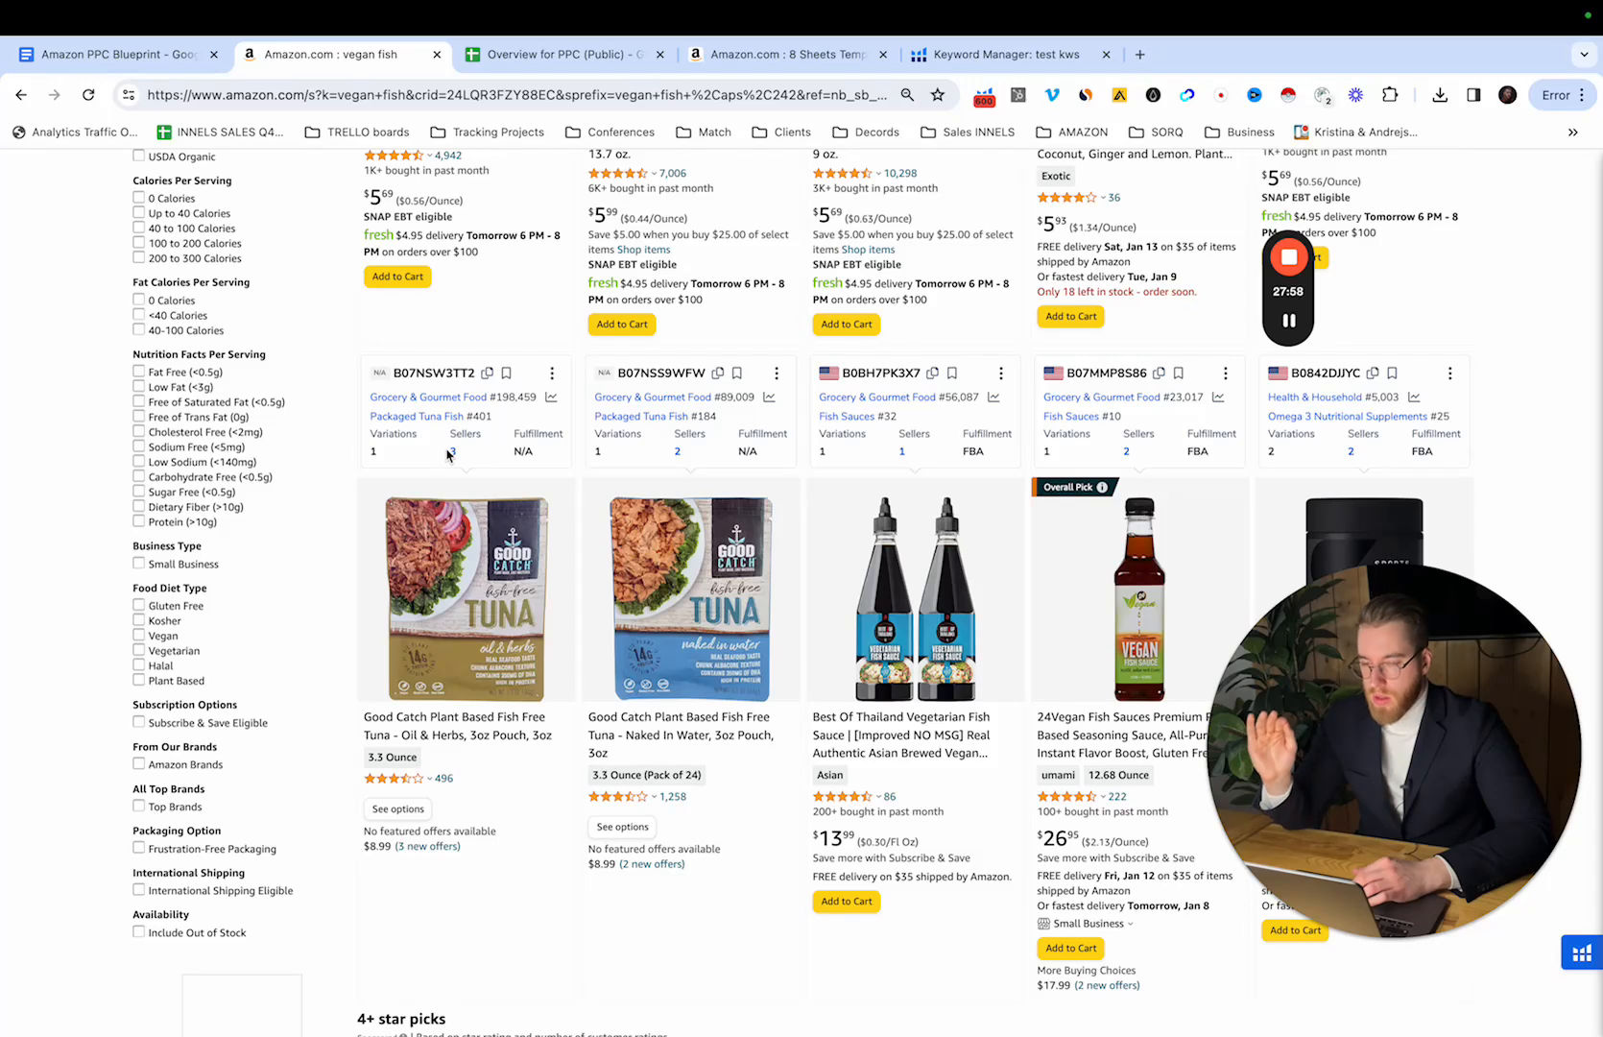
scroll(447, 455, down, 2)
scroll(620, 586, up, 1)
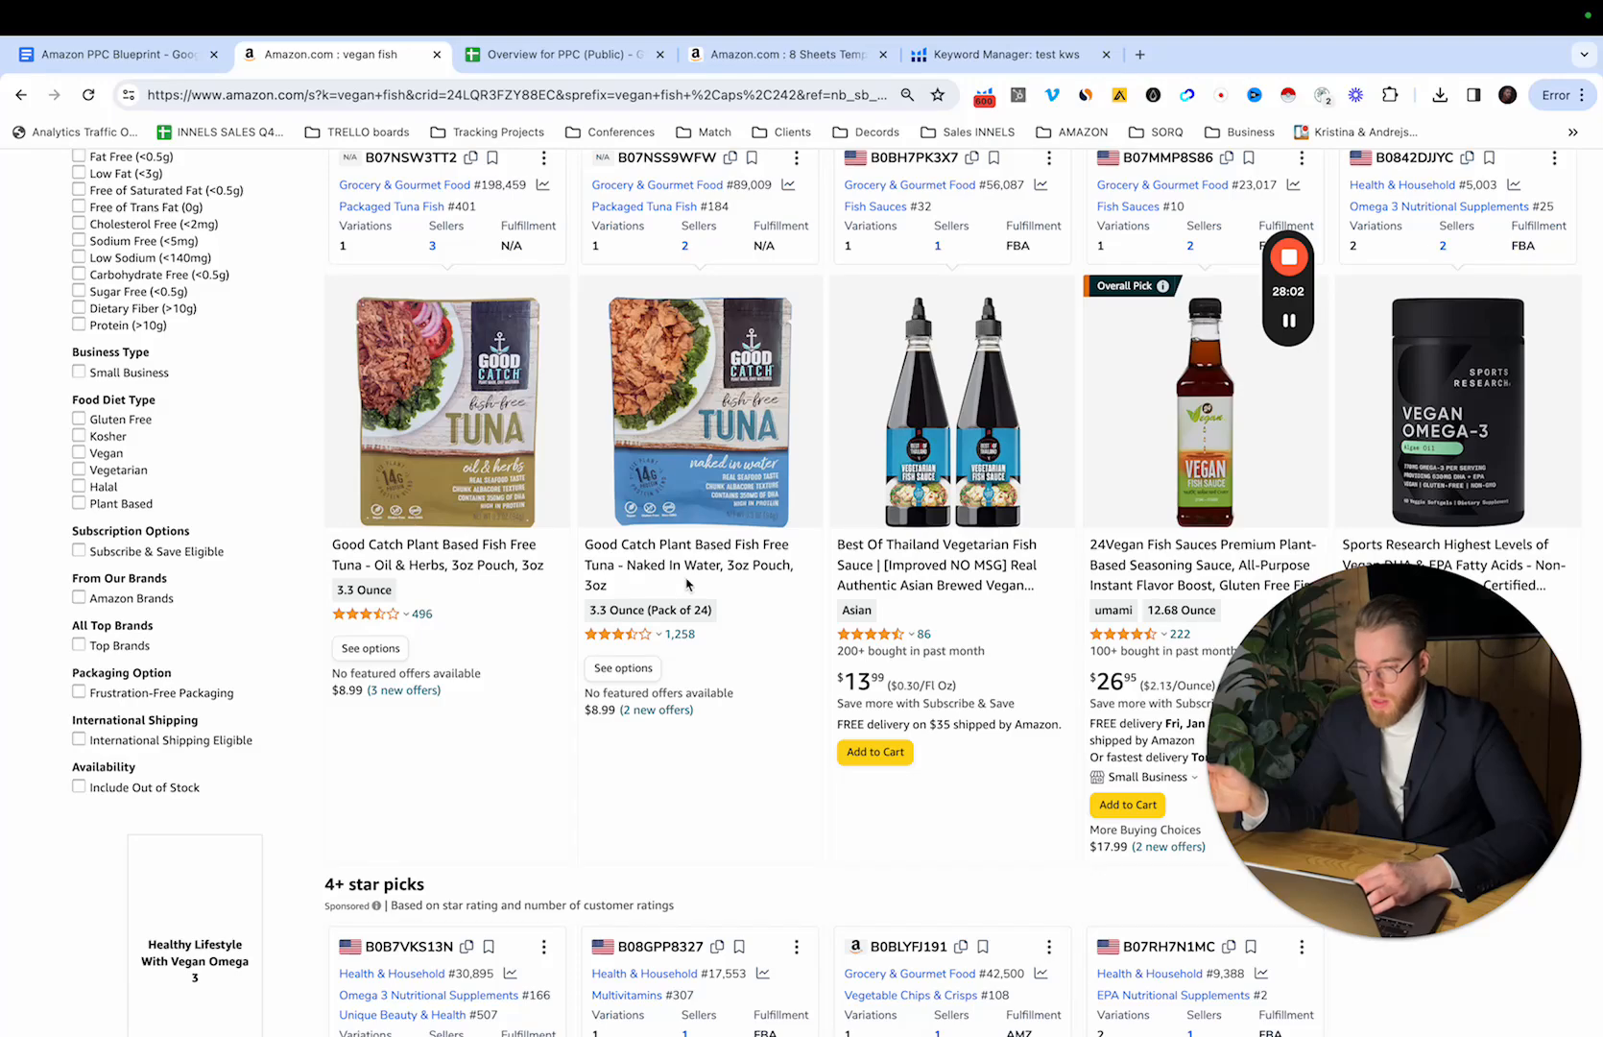
scroll(682, 577, up, 3)
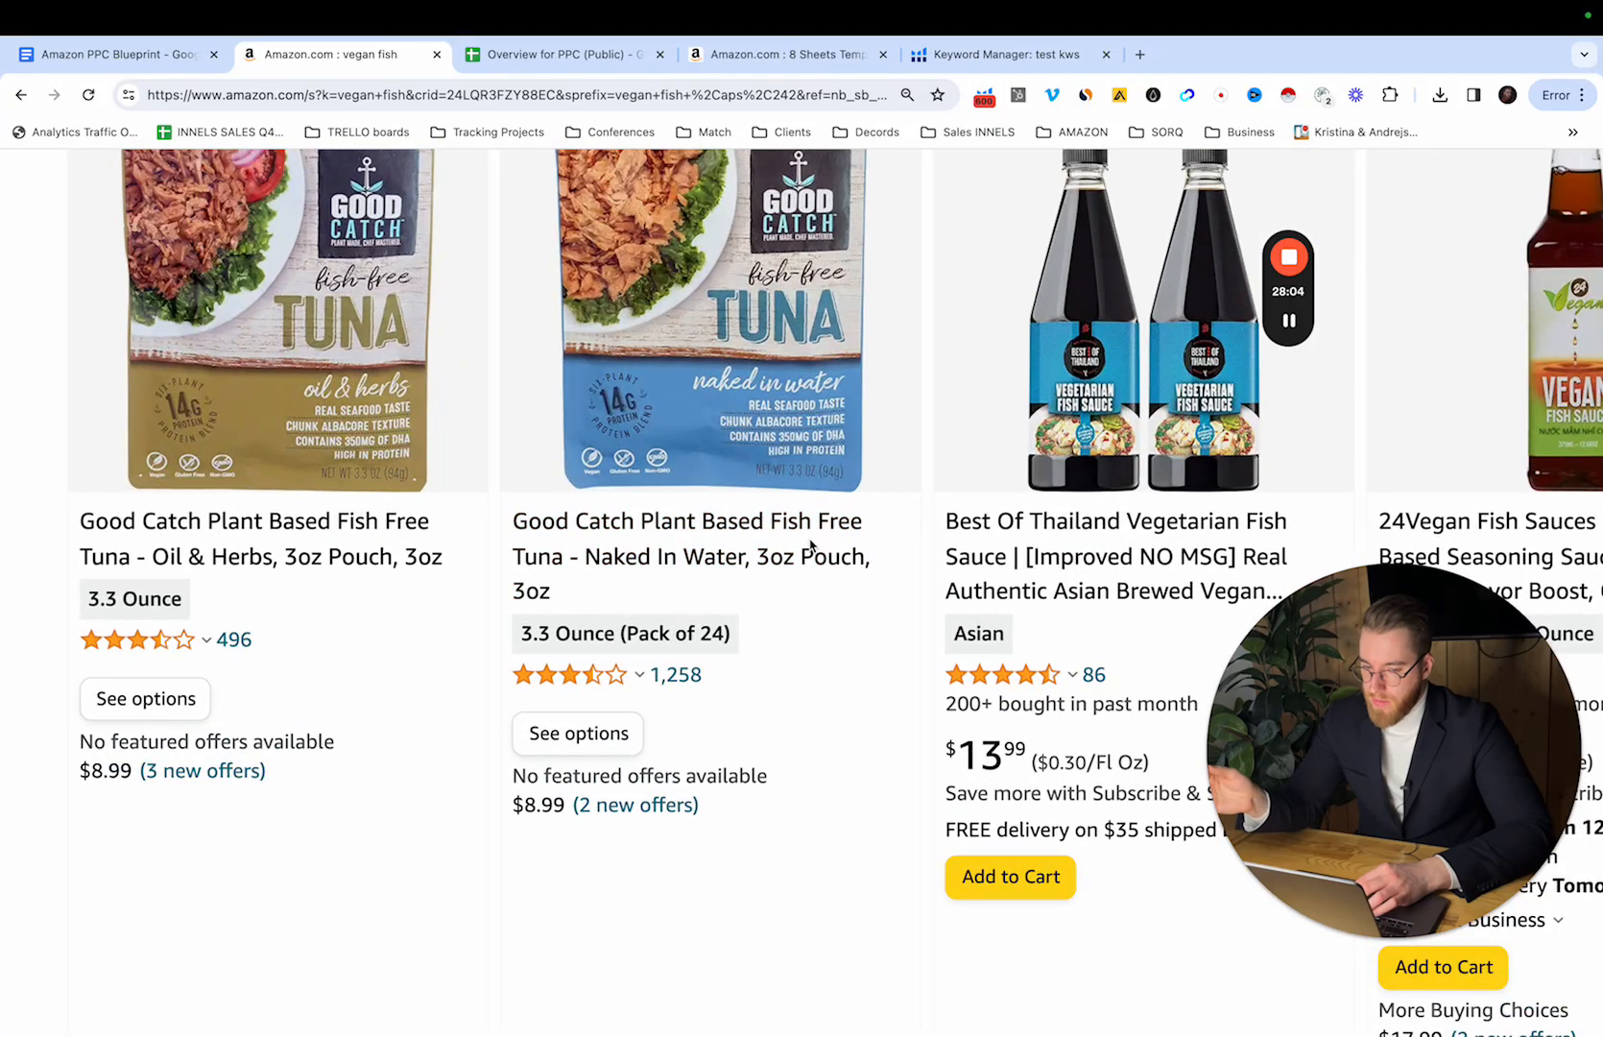
scroll(812, 544, down, 3)
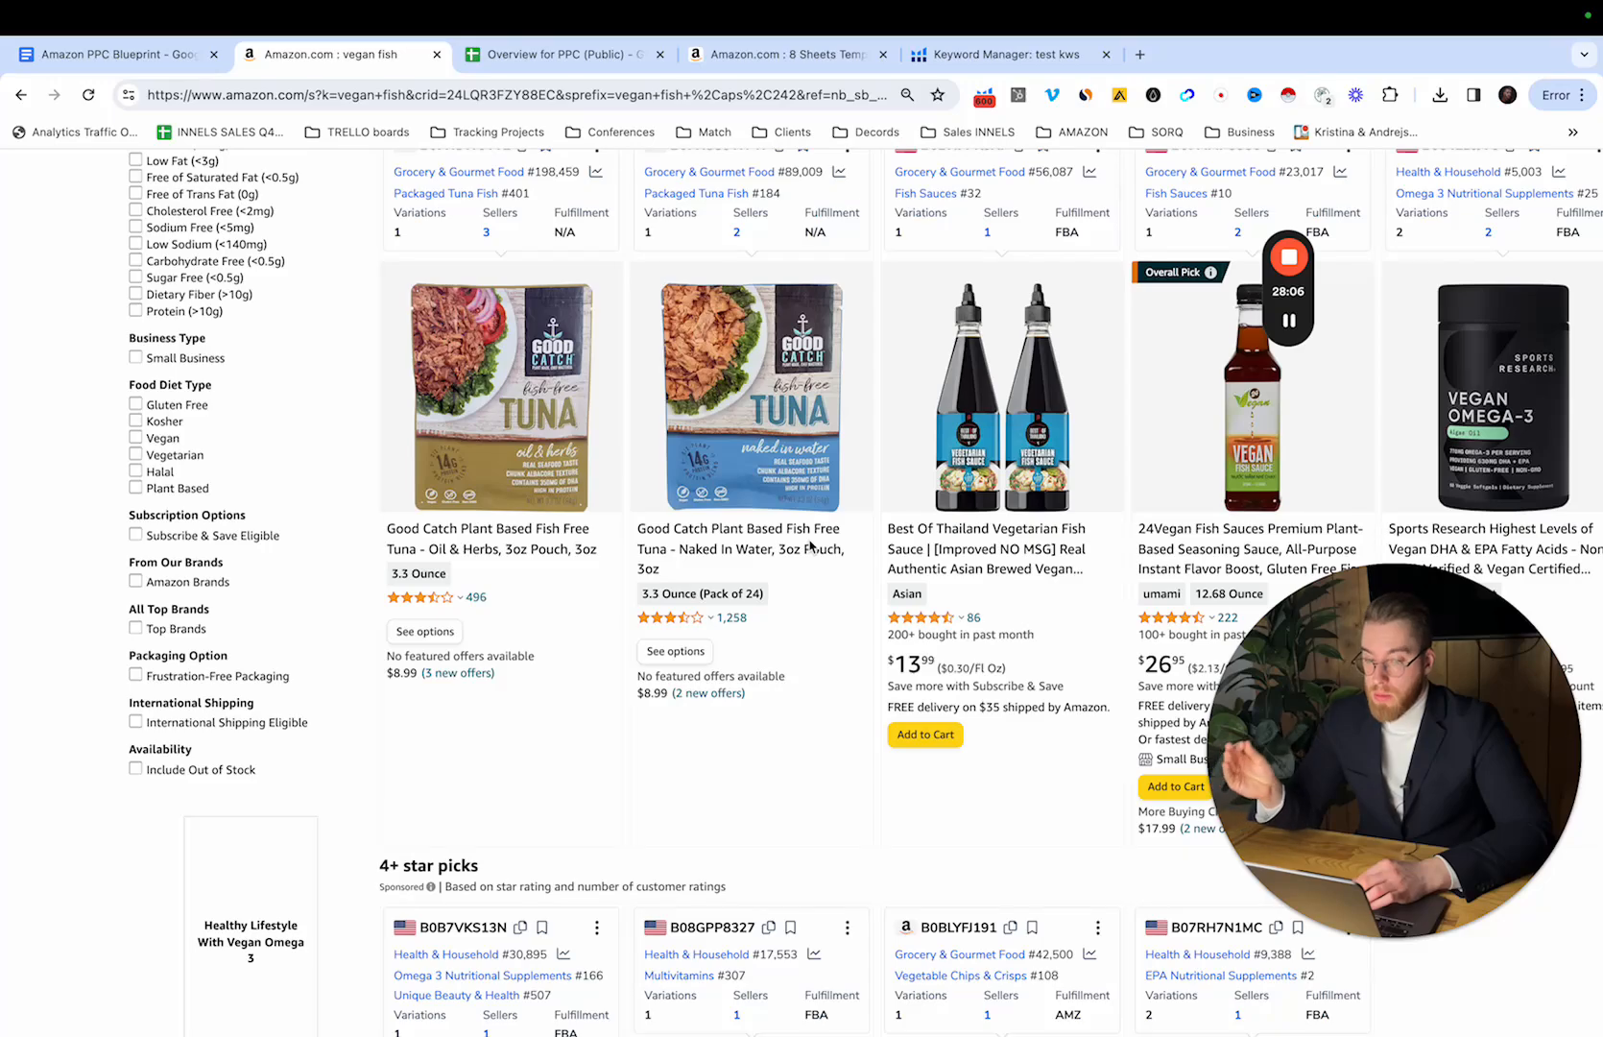
scroll(809, 545, up, 8)
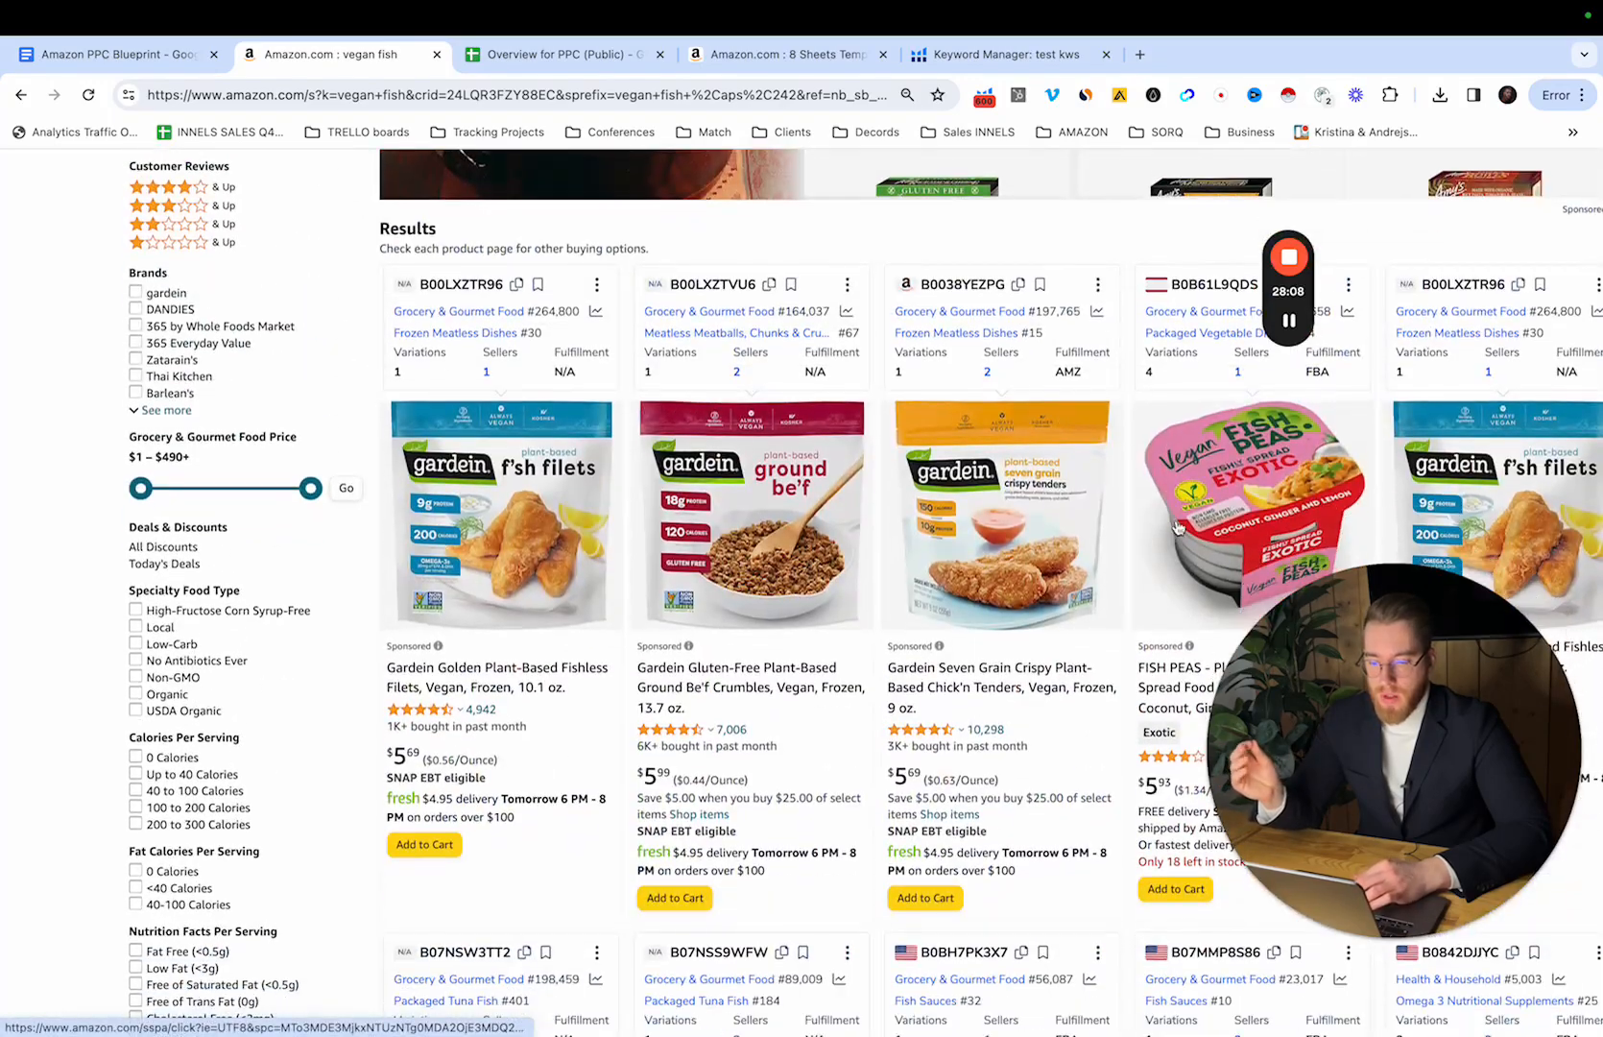
scroll(1171, 516, down, 2)
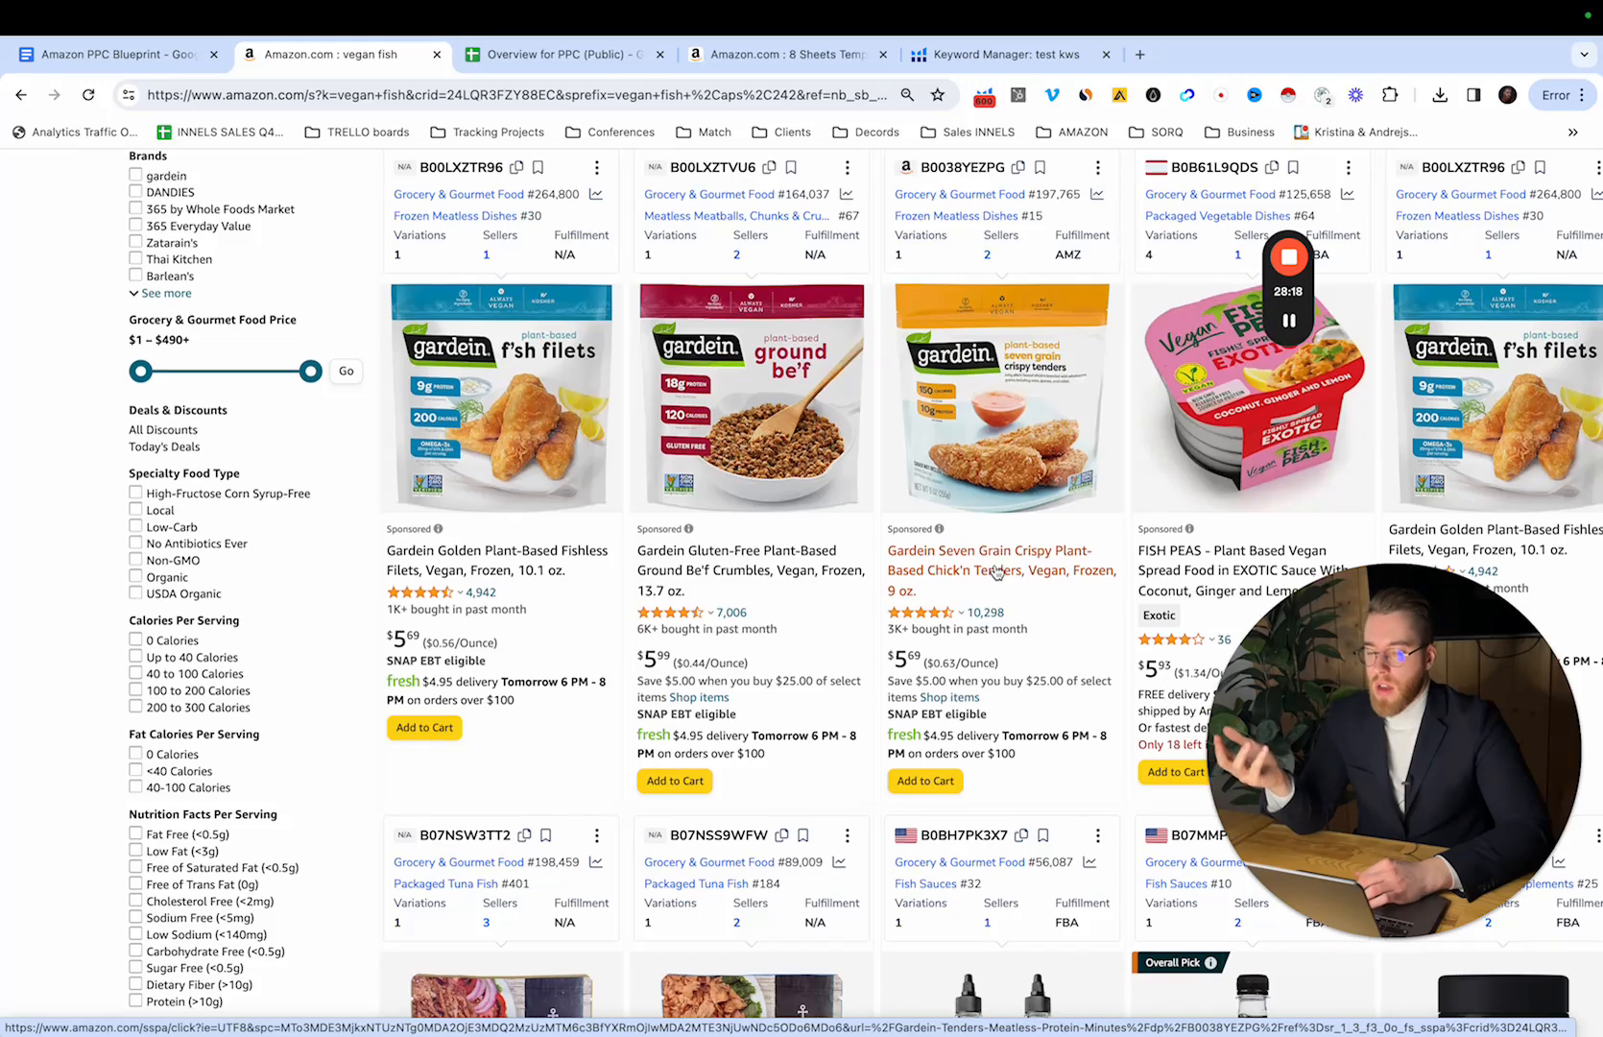
scroll(996, 573, down, 2)
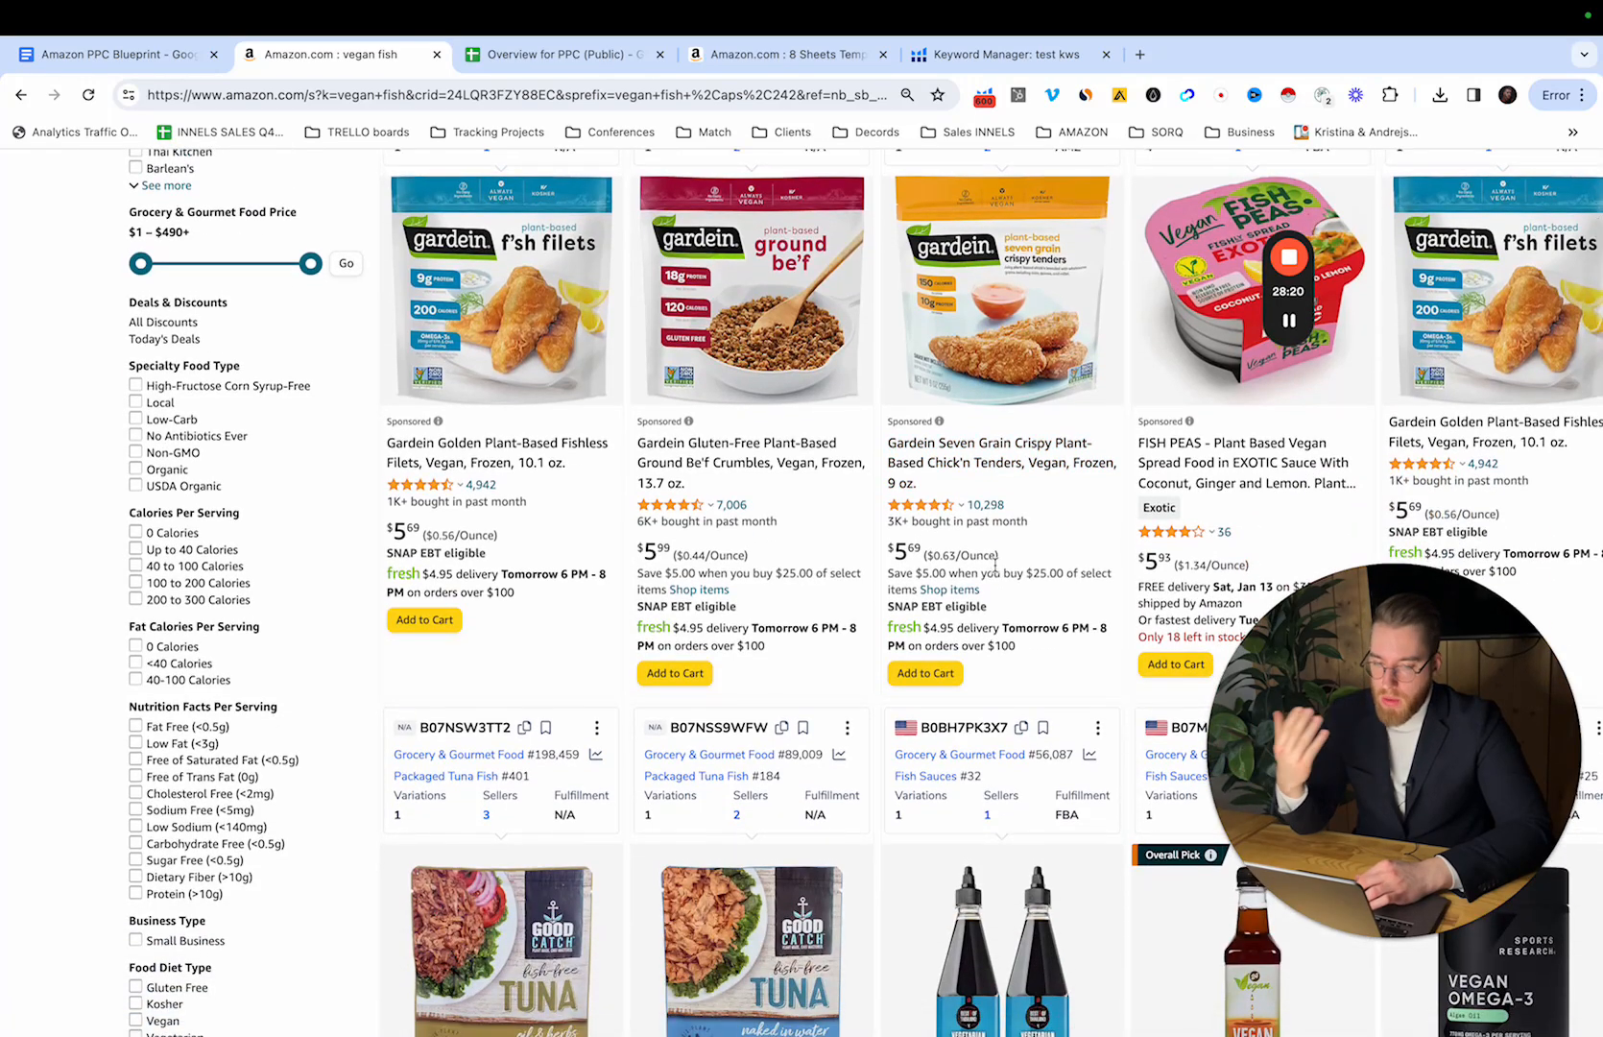
scroll(997, 566, up, 4)
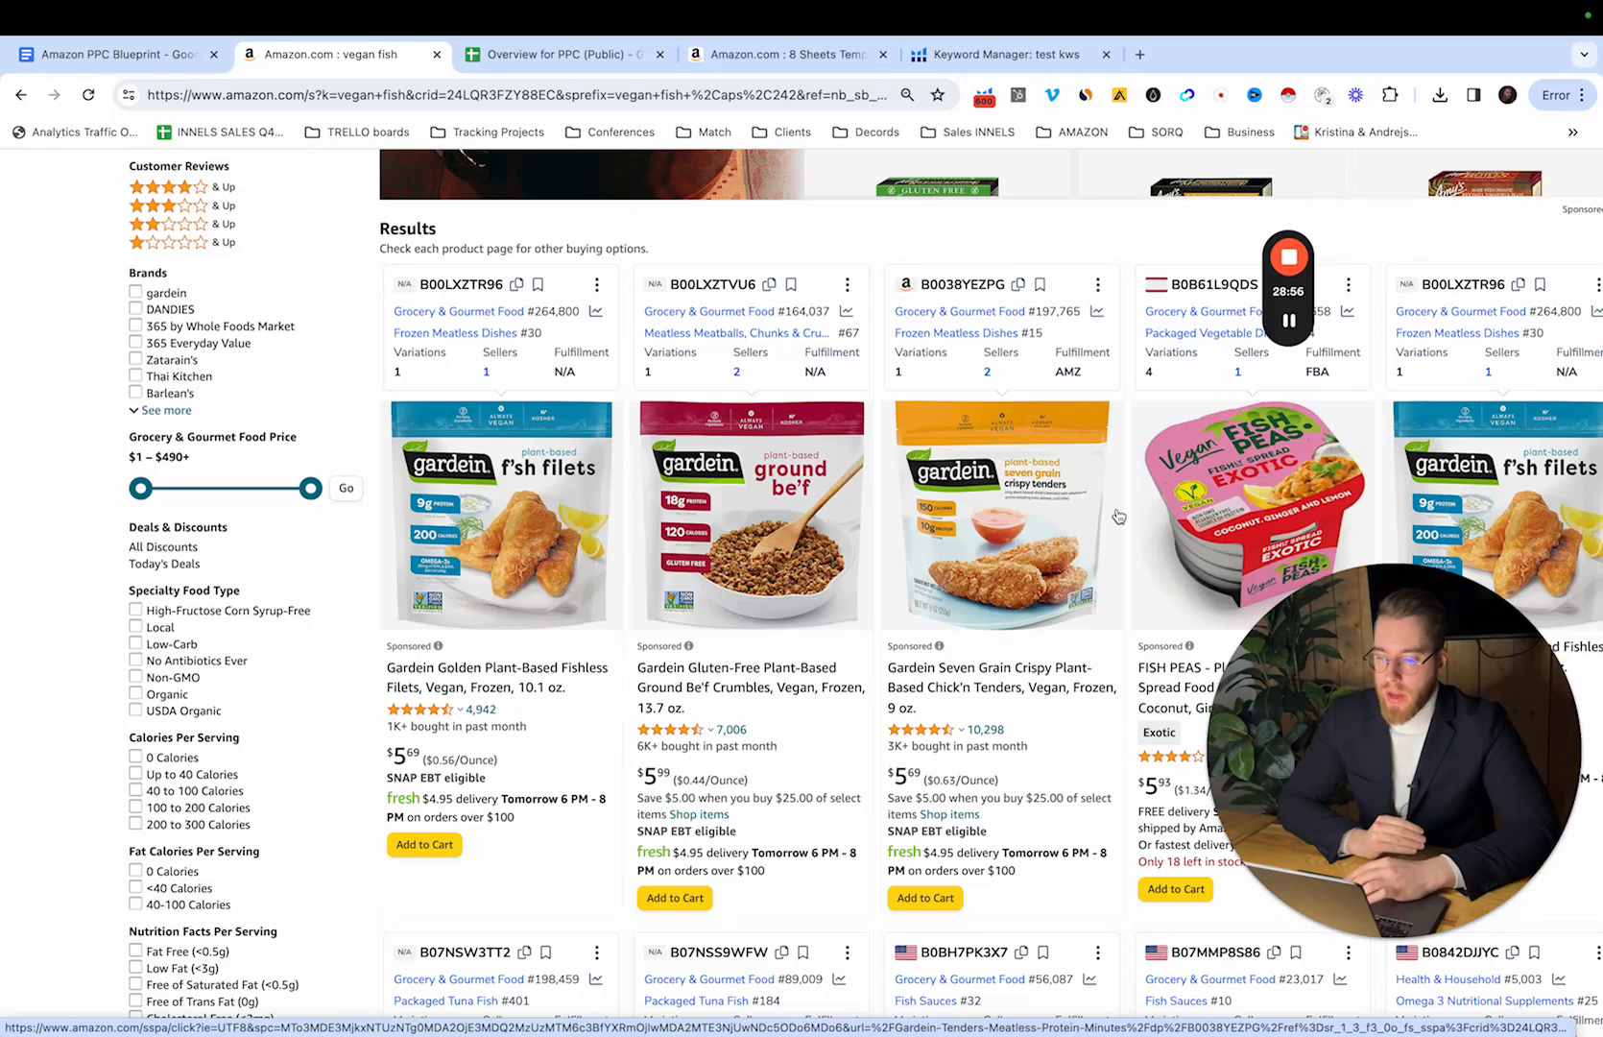
scroll(1118, 516, down, 2)
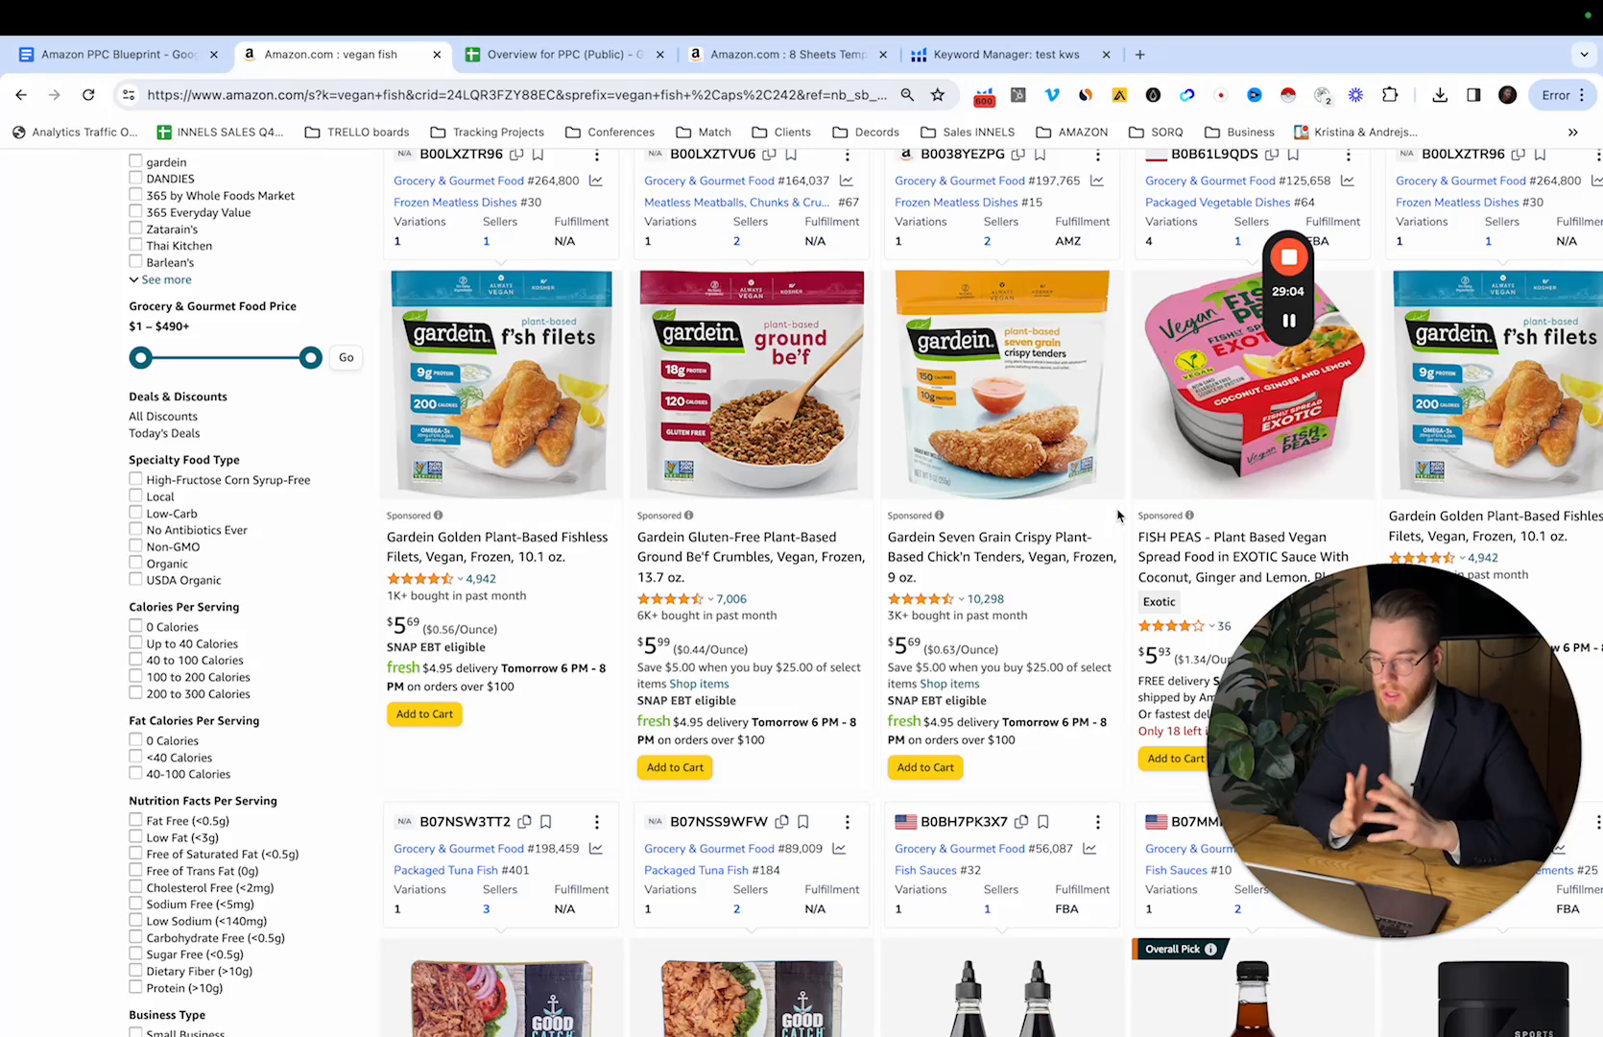
Step: Examine the vegan fish results again, from the sponsored Gardein and Fish Peas row through the 4+ star picks to the fish sauce listings
scroll(989, 496, up, 5)
scroll(988, 496, left, 3)
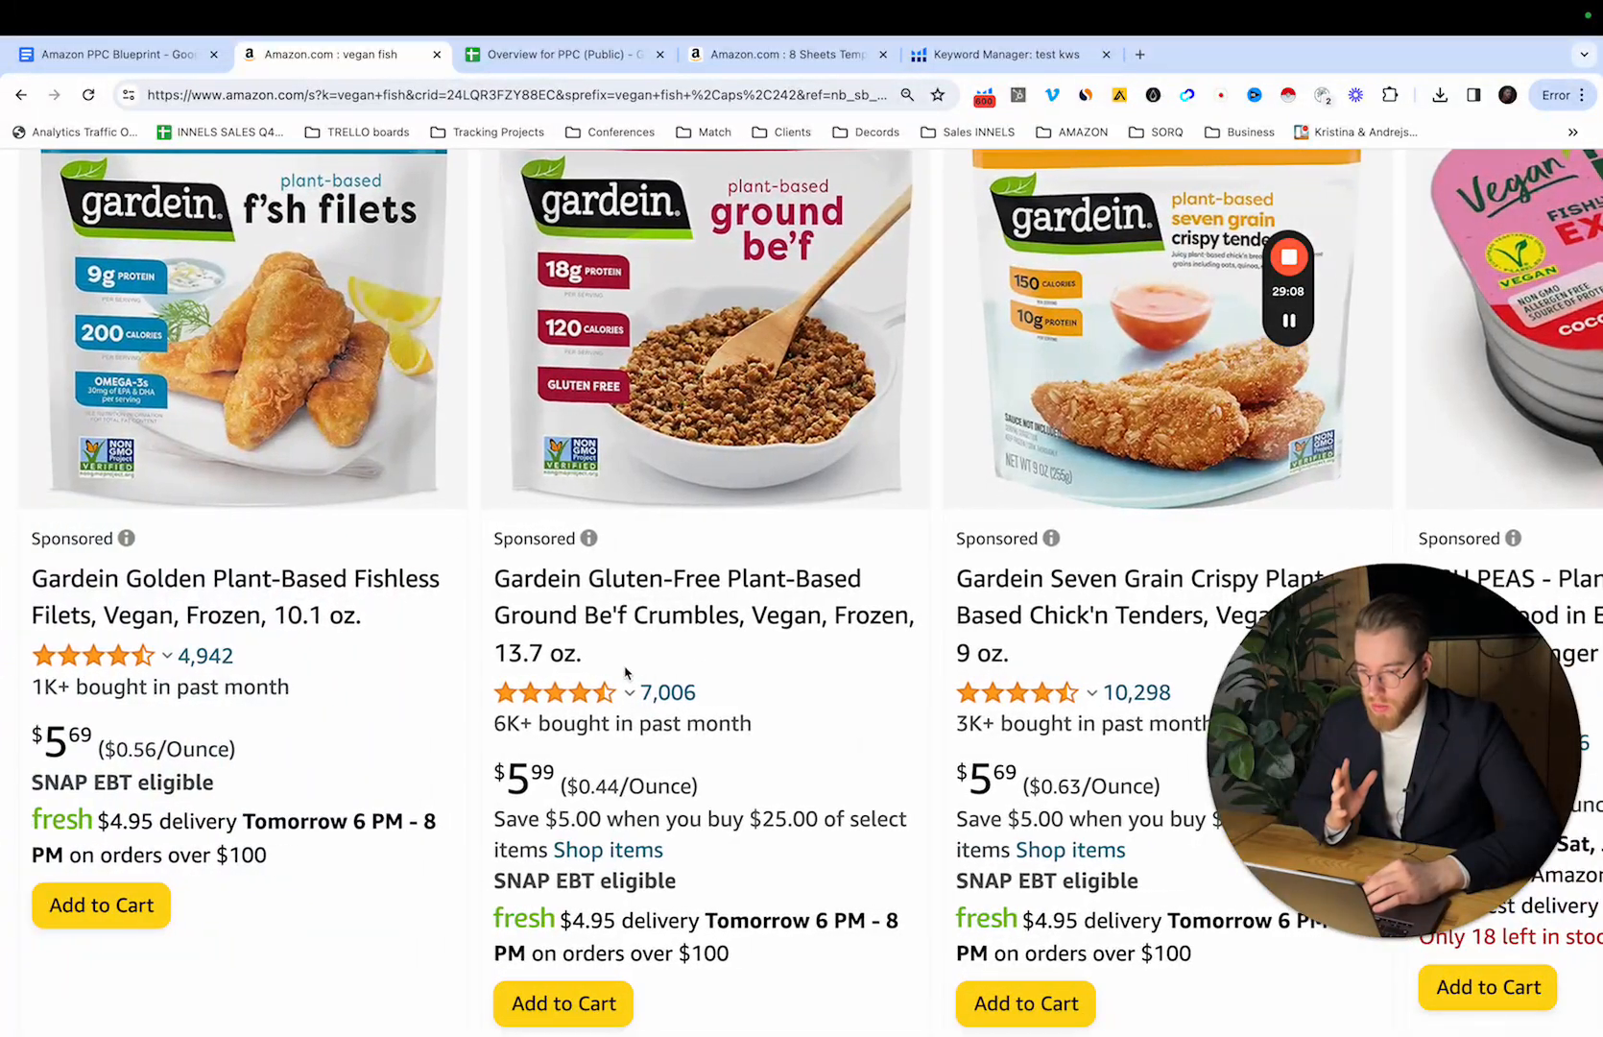
scroll(681, 619, right, 2)
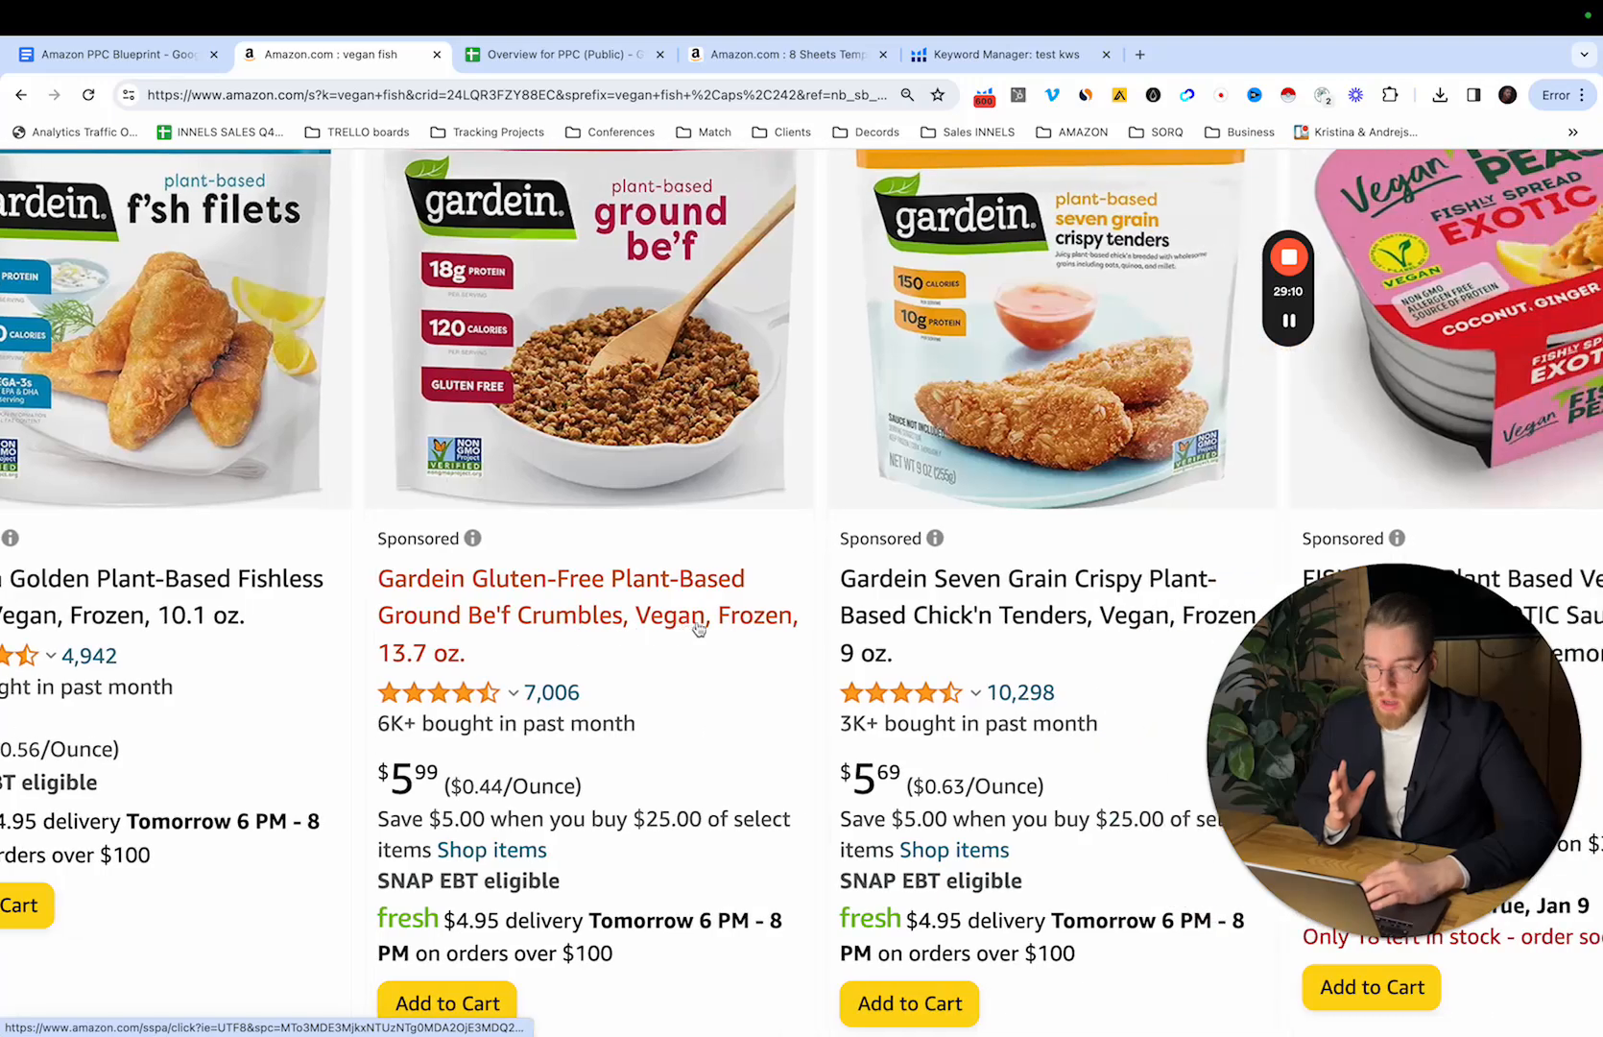
scroll(953, 619, down, 5)
scroll(965, 614, right, 2)
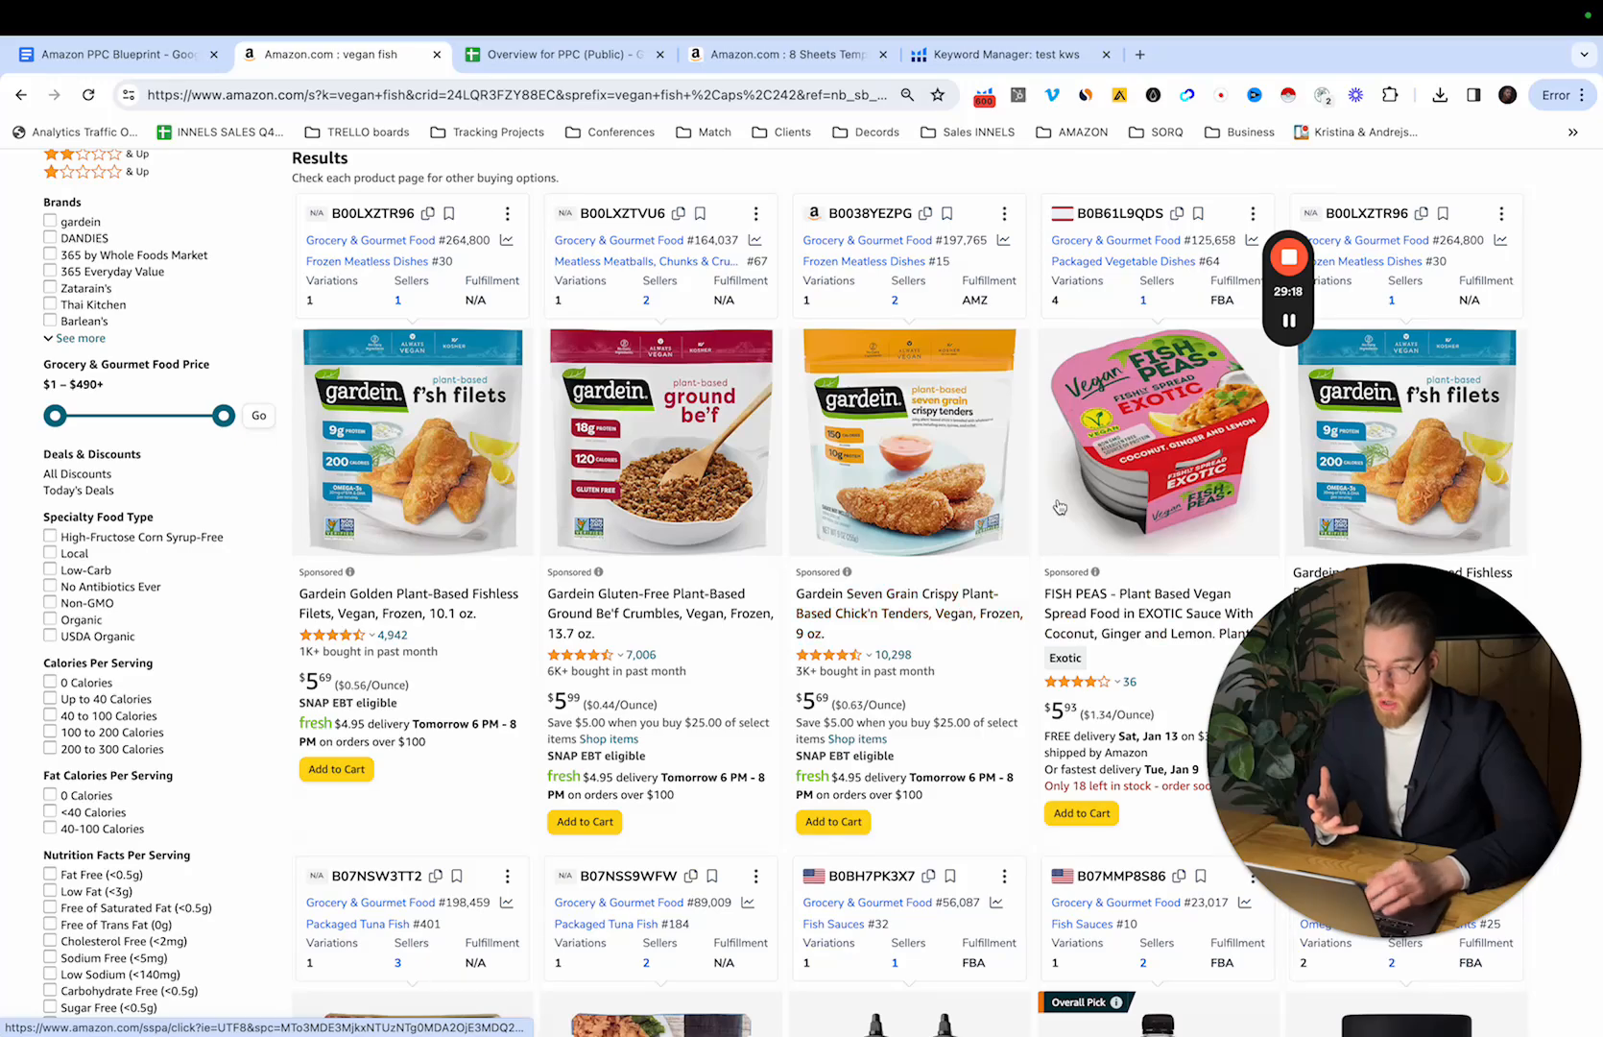
scroll(1061, 507, down, 1)
scroll(1147, 403, down, 10)
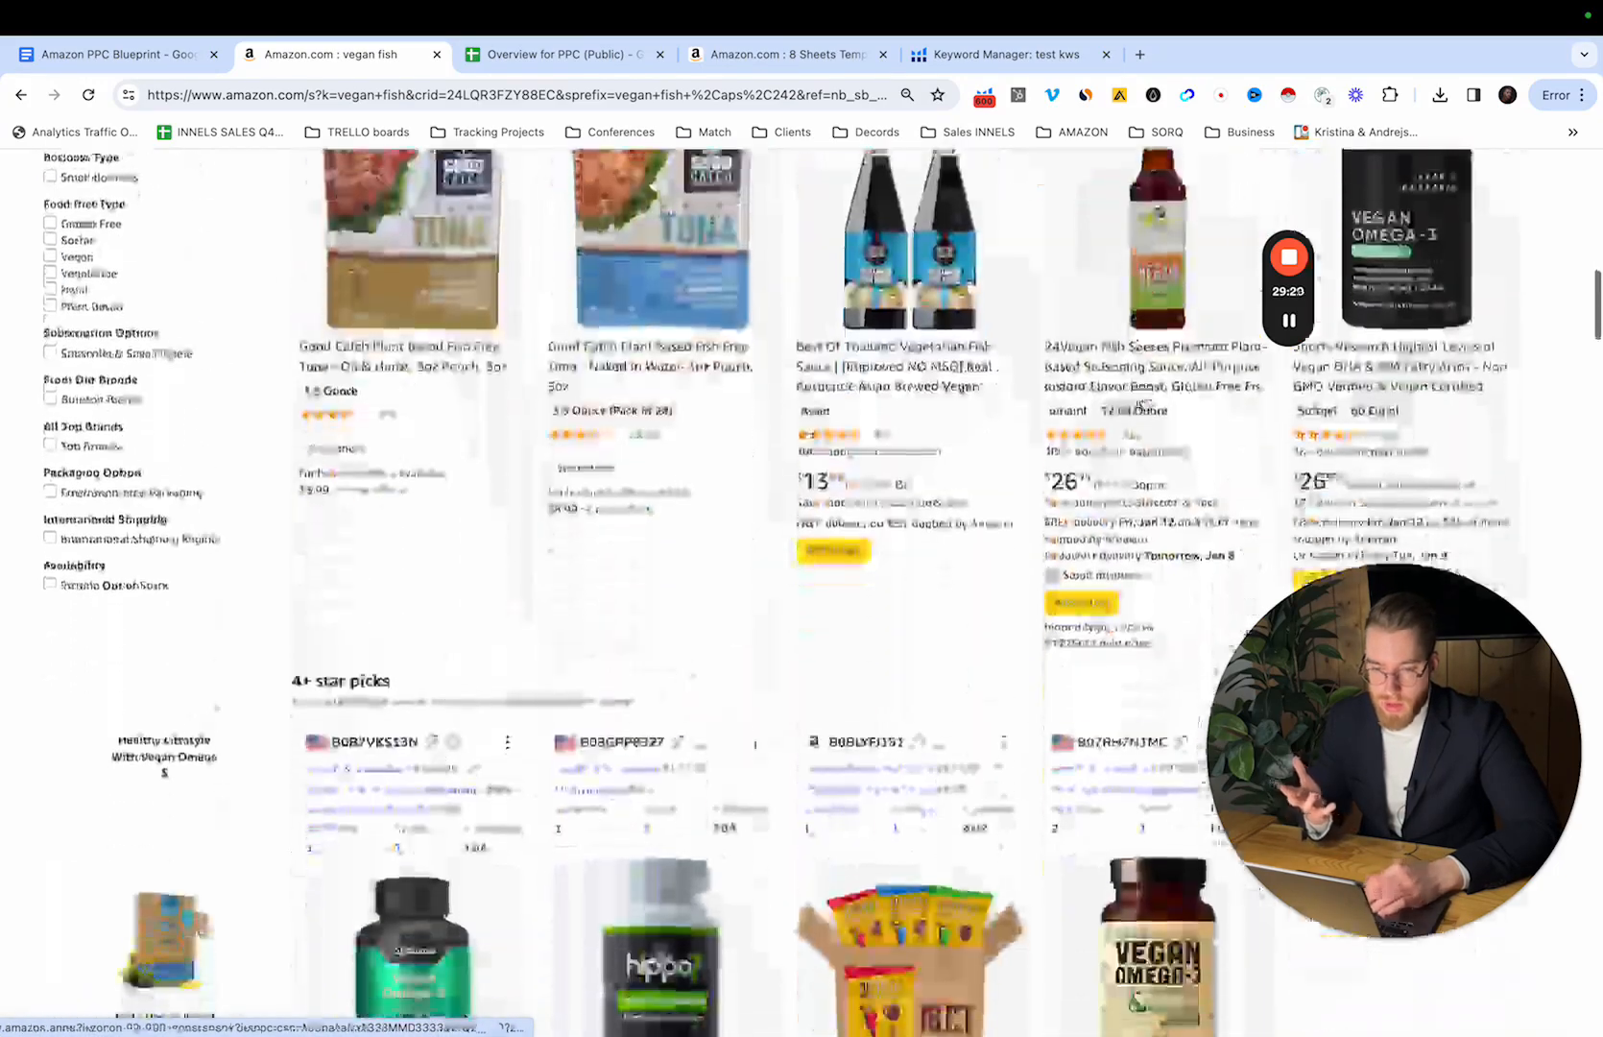
scroll(1147, 403, down, 10)
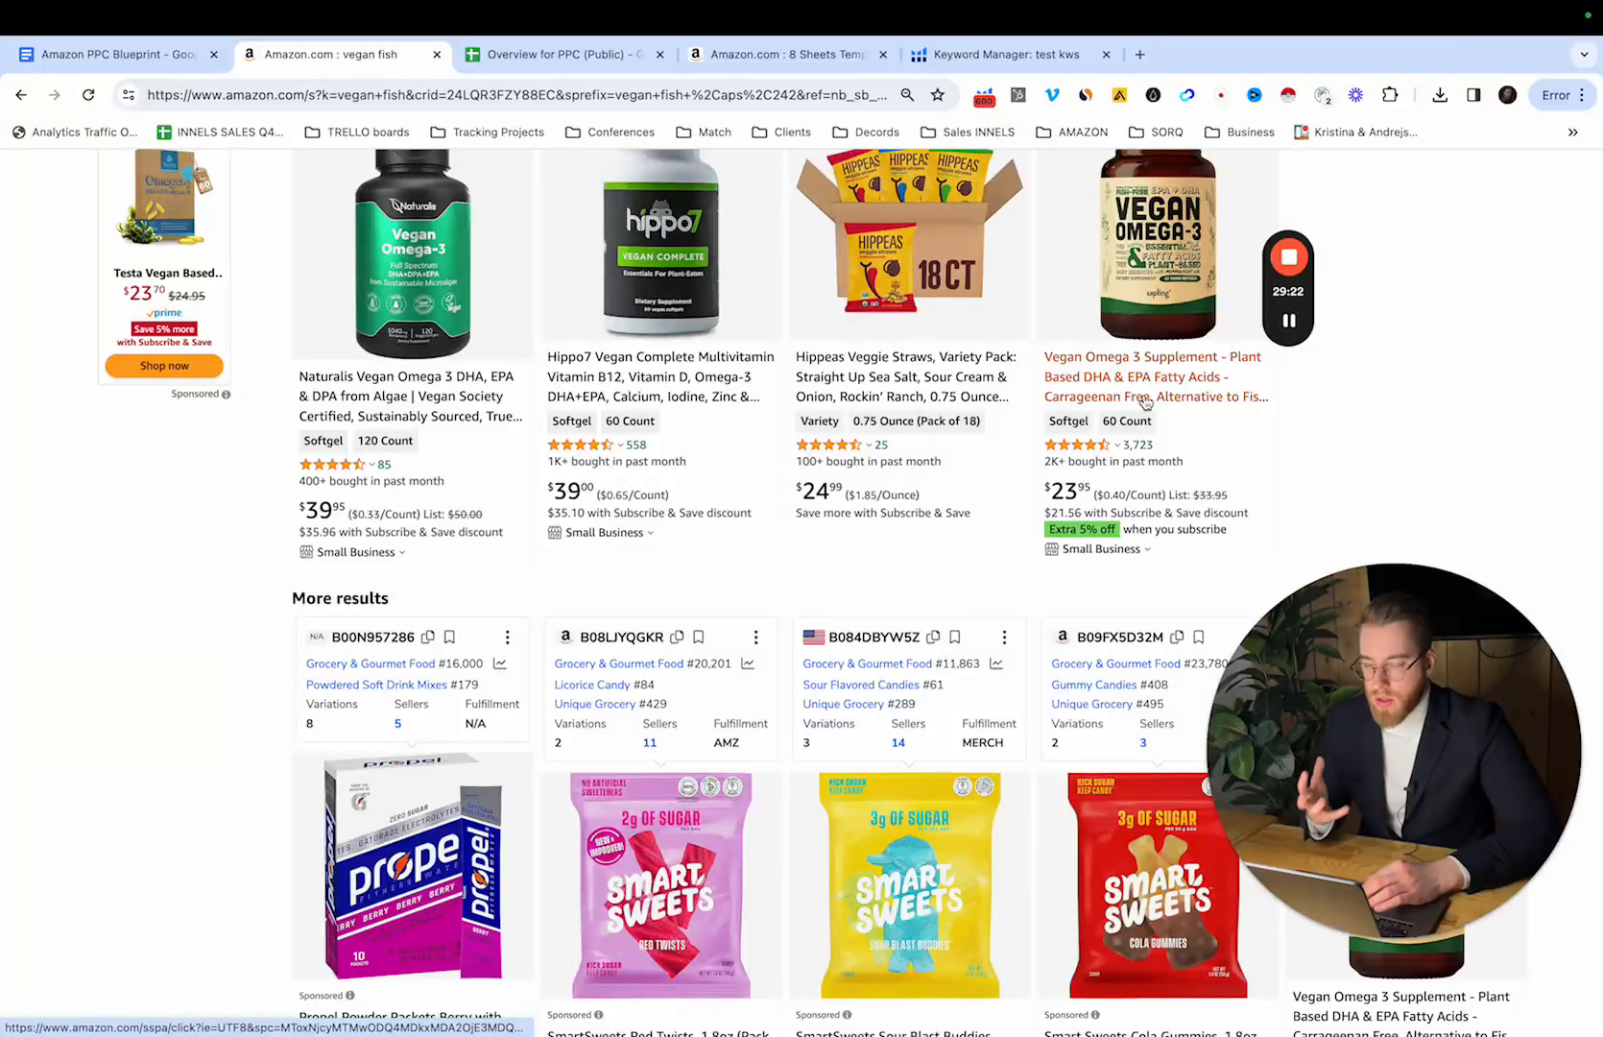
scroll(1144, 396, down, 6)
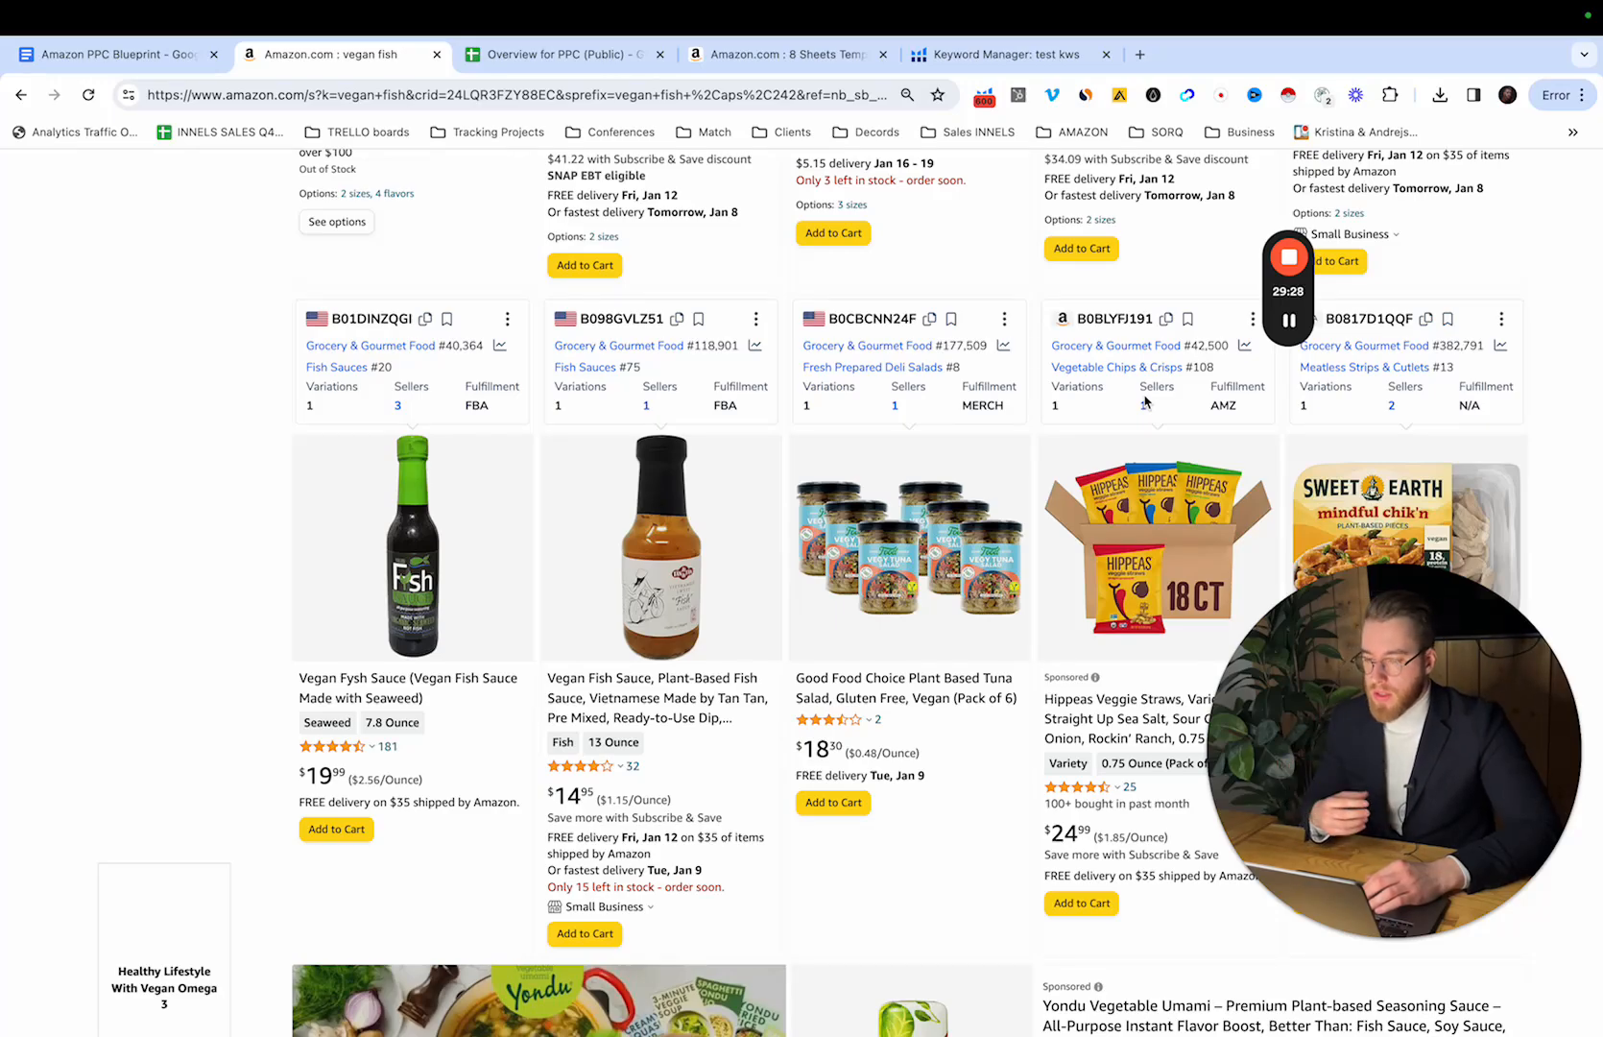
scroll(1144, 401, up, 20)
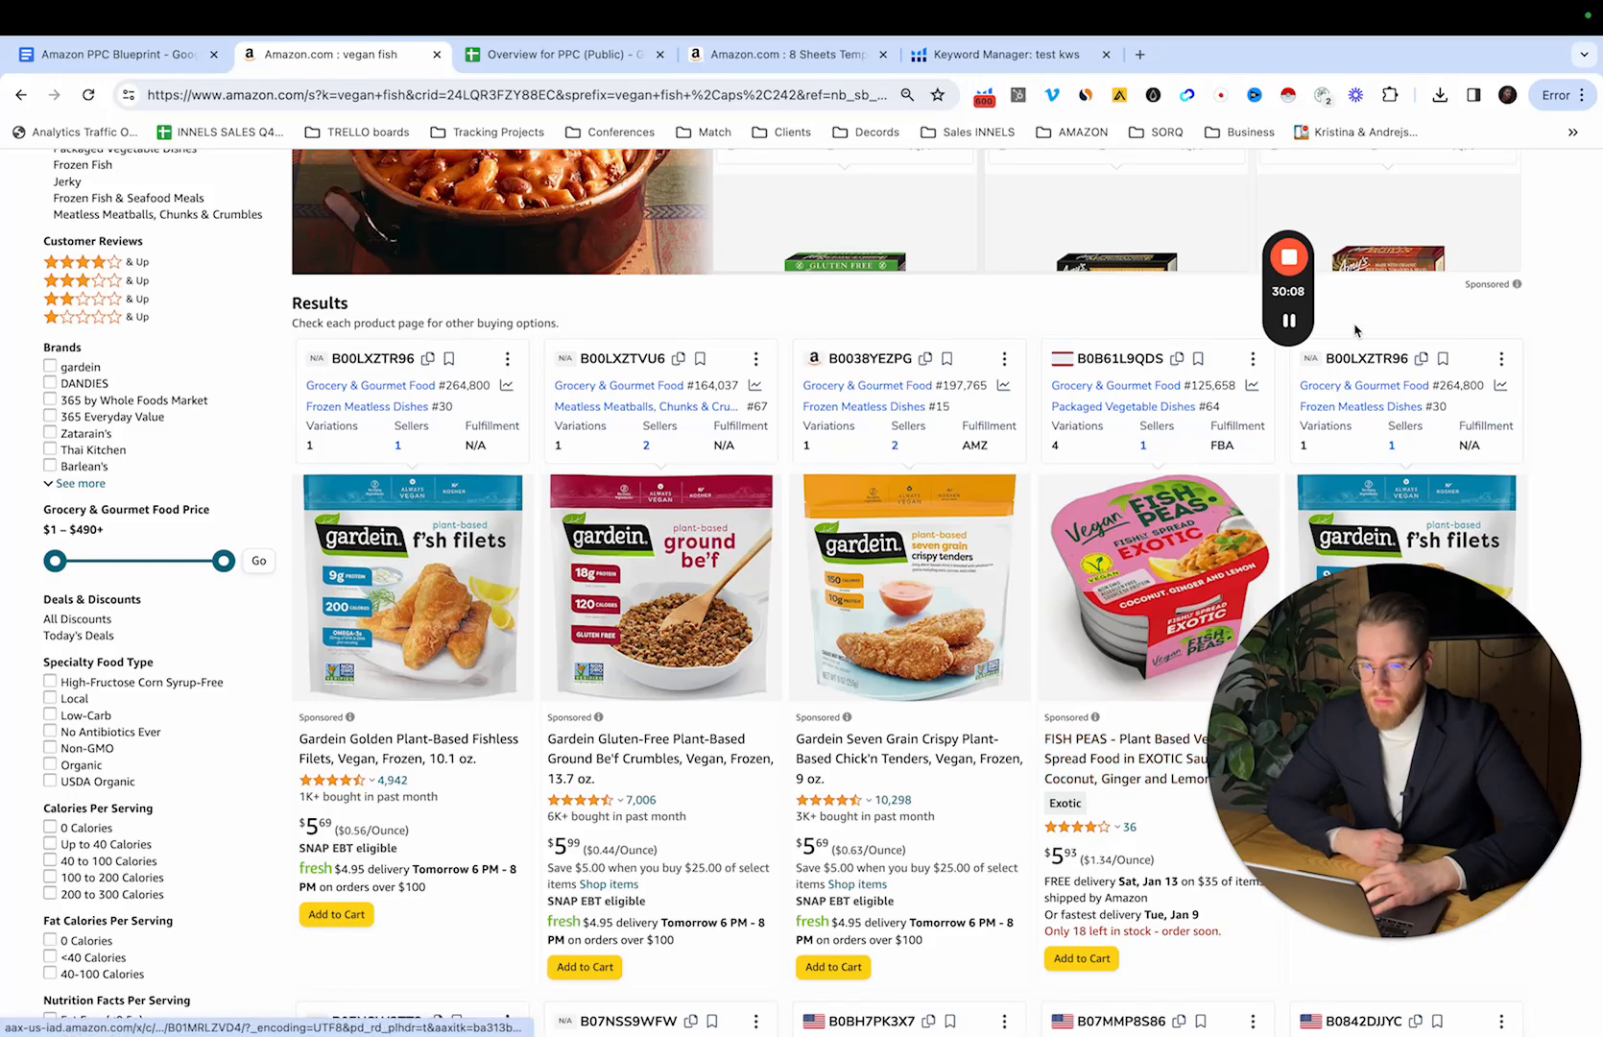
Step: Leave the Amazon results and open the innels.com website in a new browser tab
key(ctrl+shift+Tab)
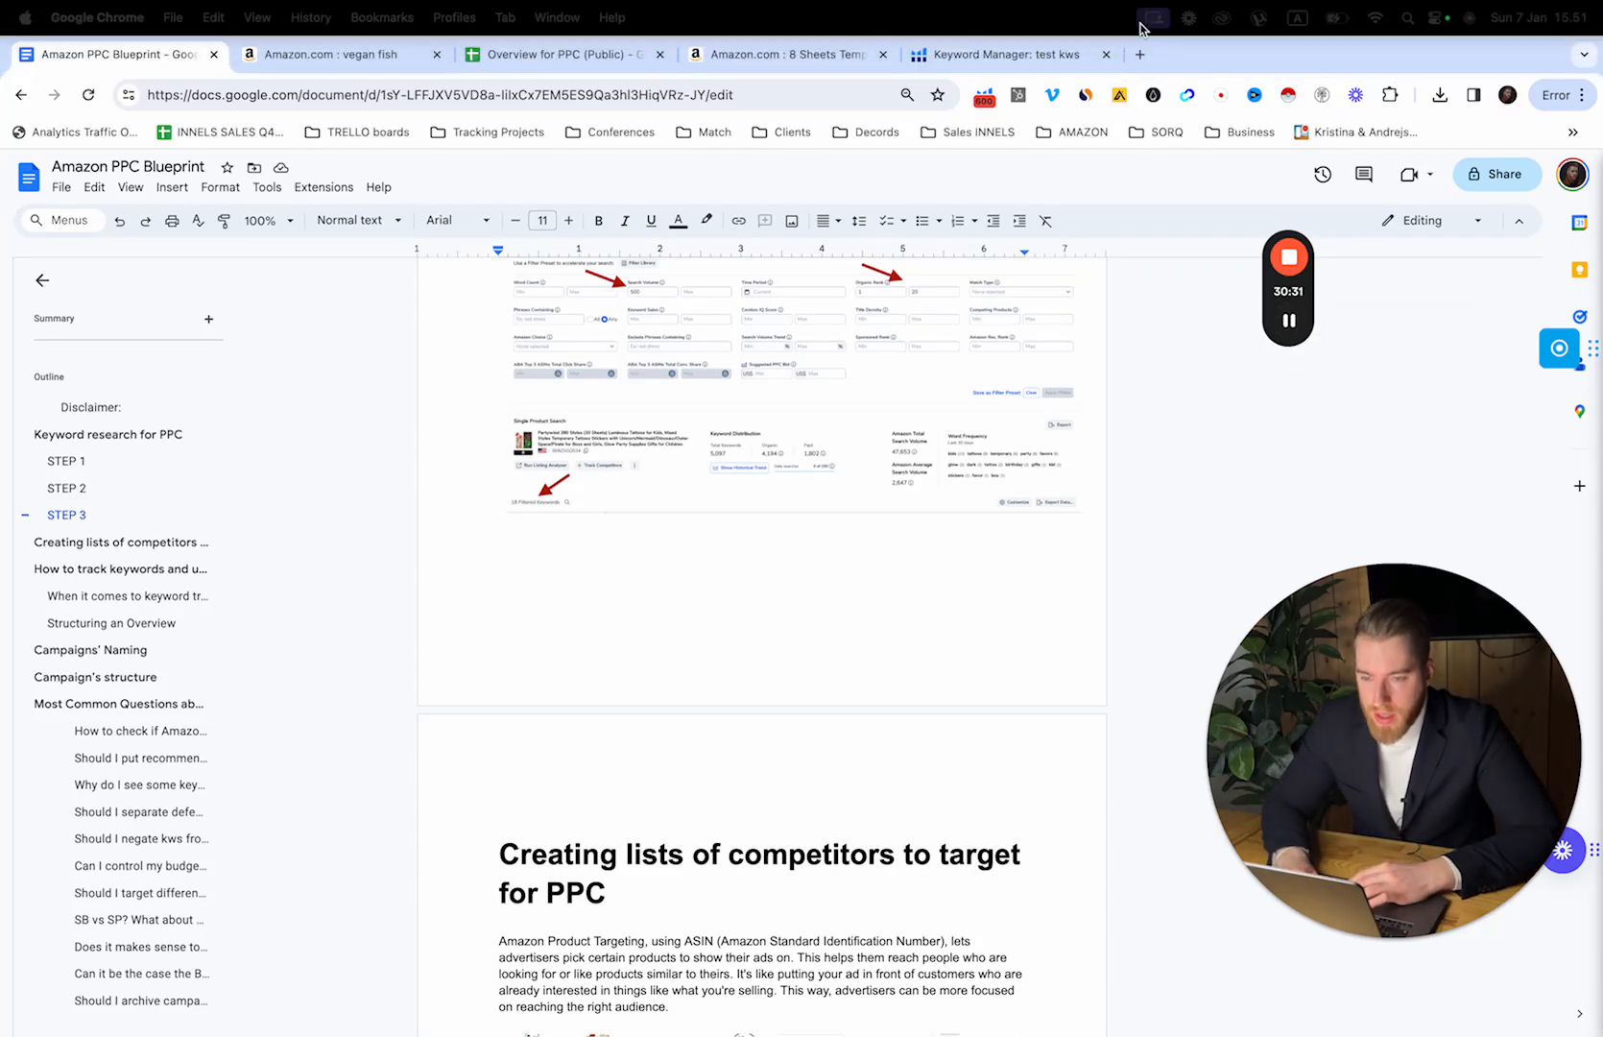
click(1140, 54)
text(innels.com)
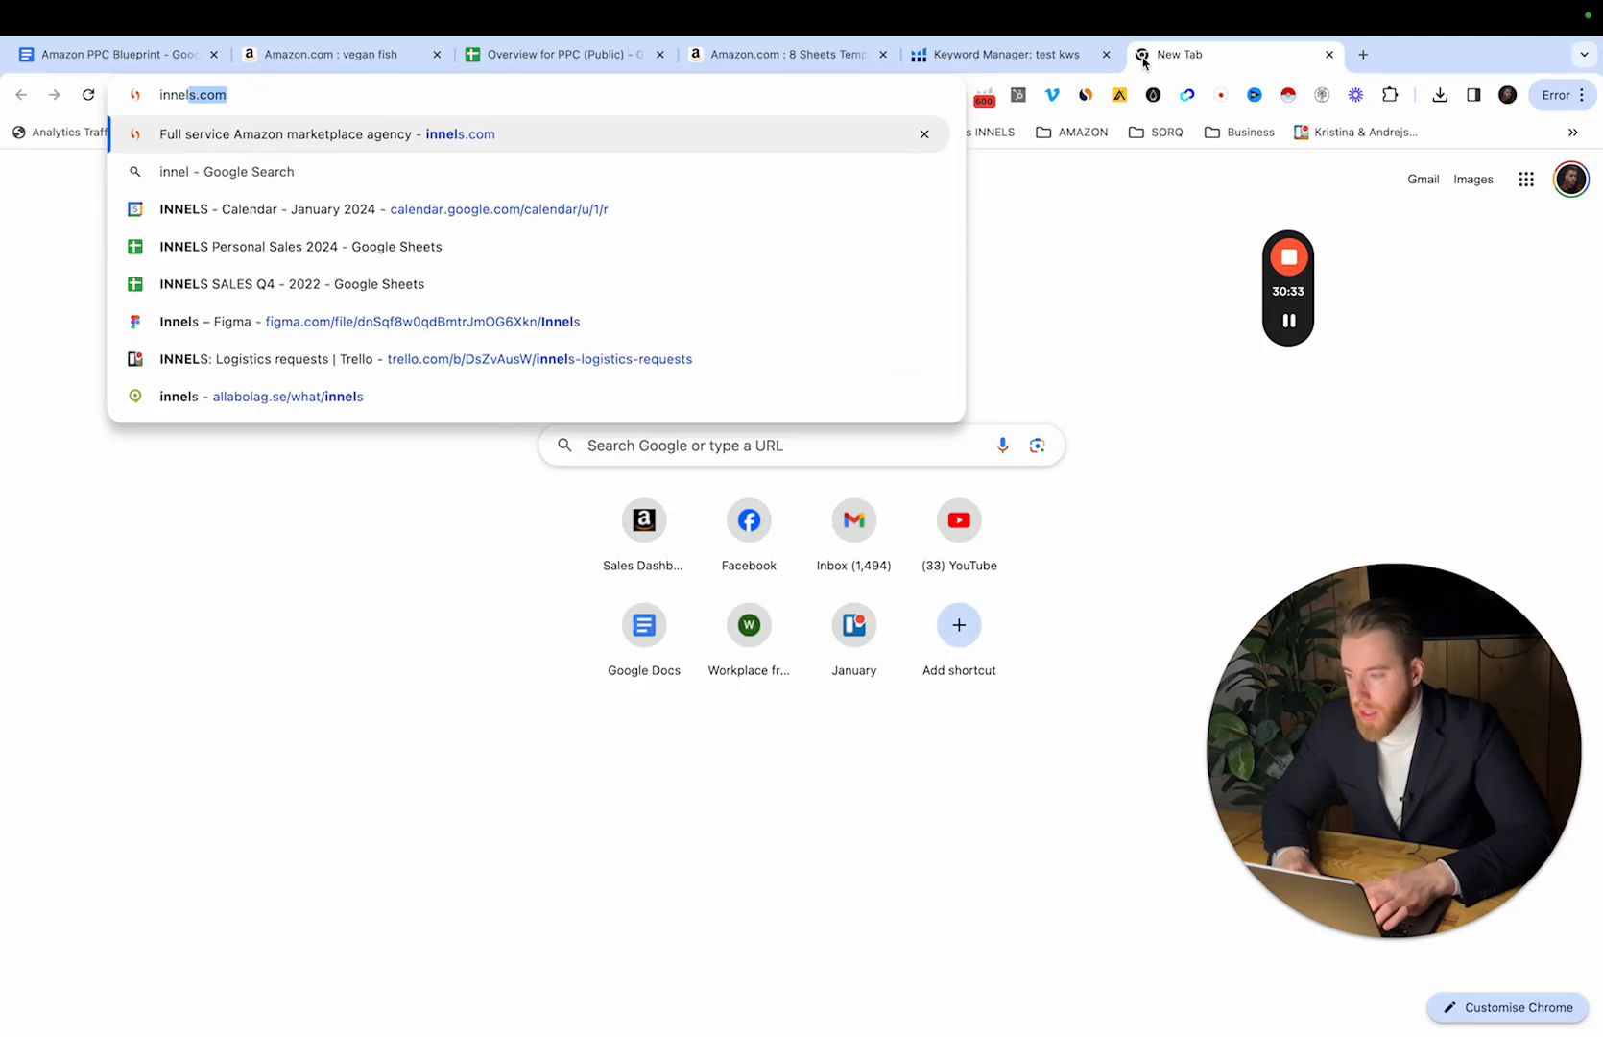
key(Return)
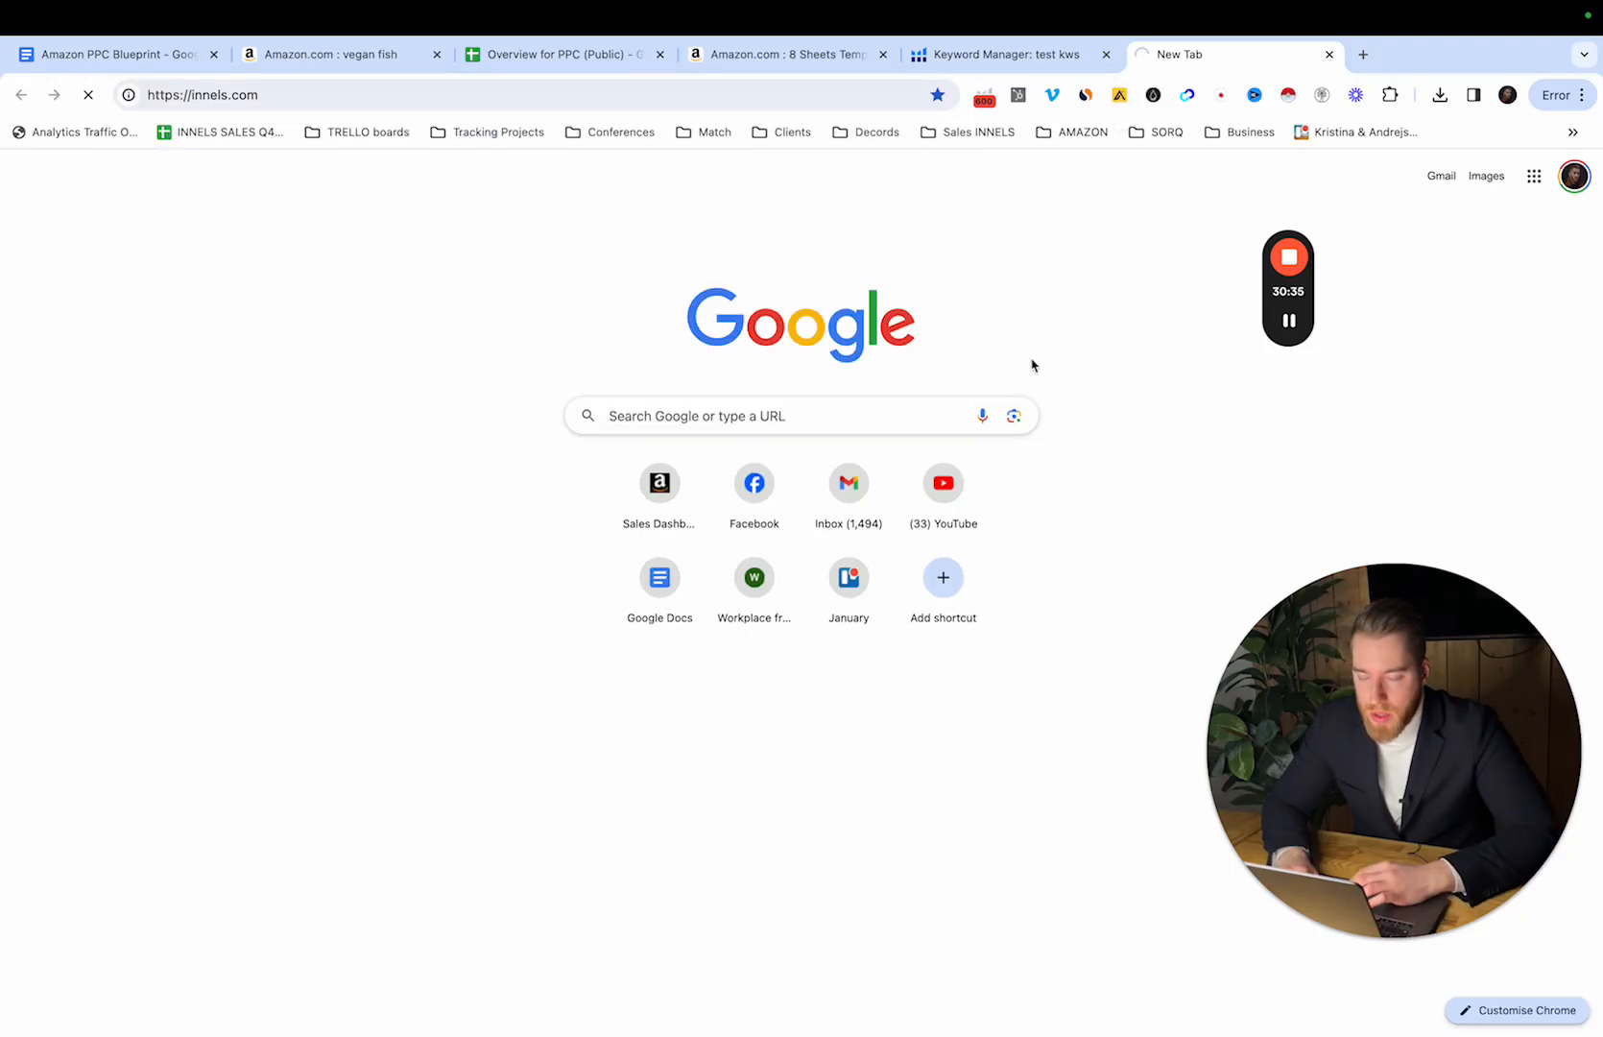
Step: Open LinkedIn in another new browser tab and bring up the account owner's profile page
click(1363, 55)
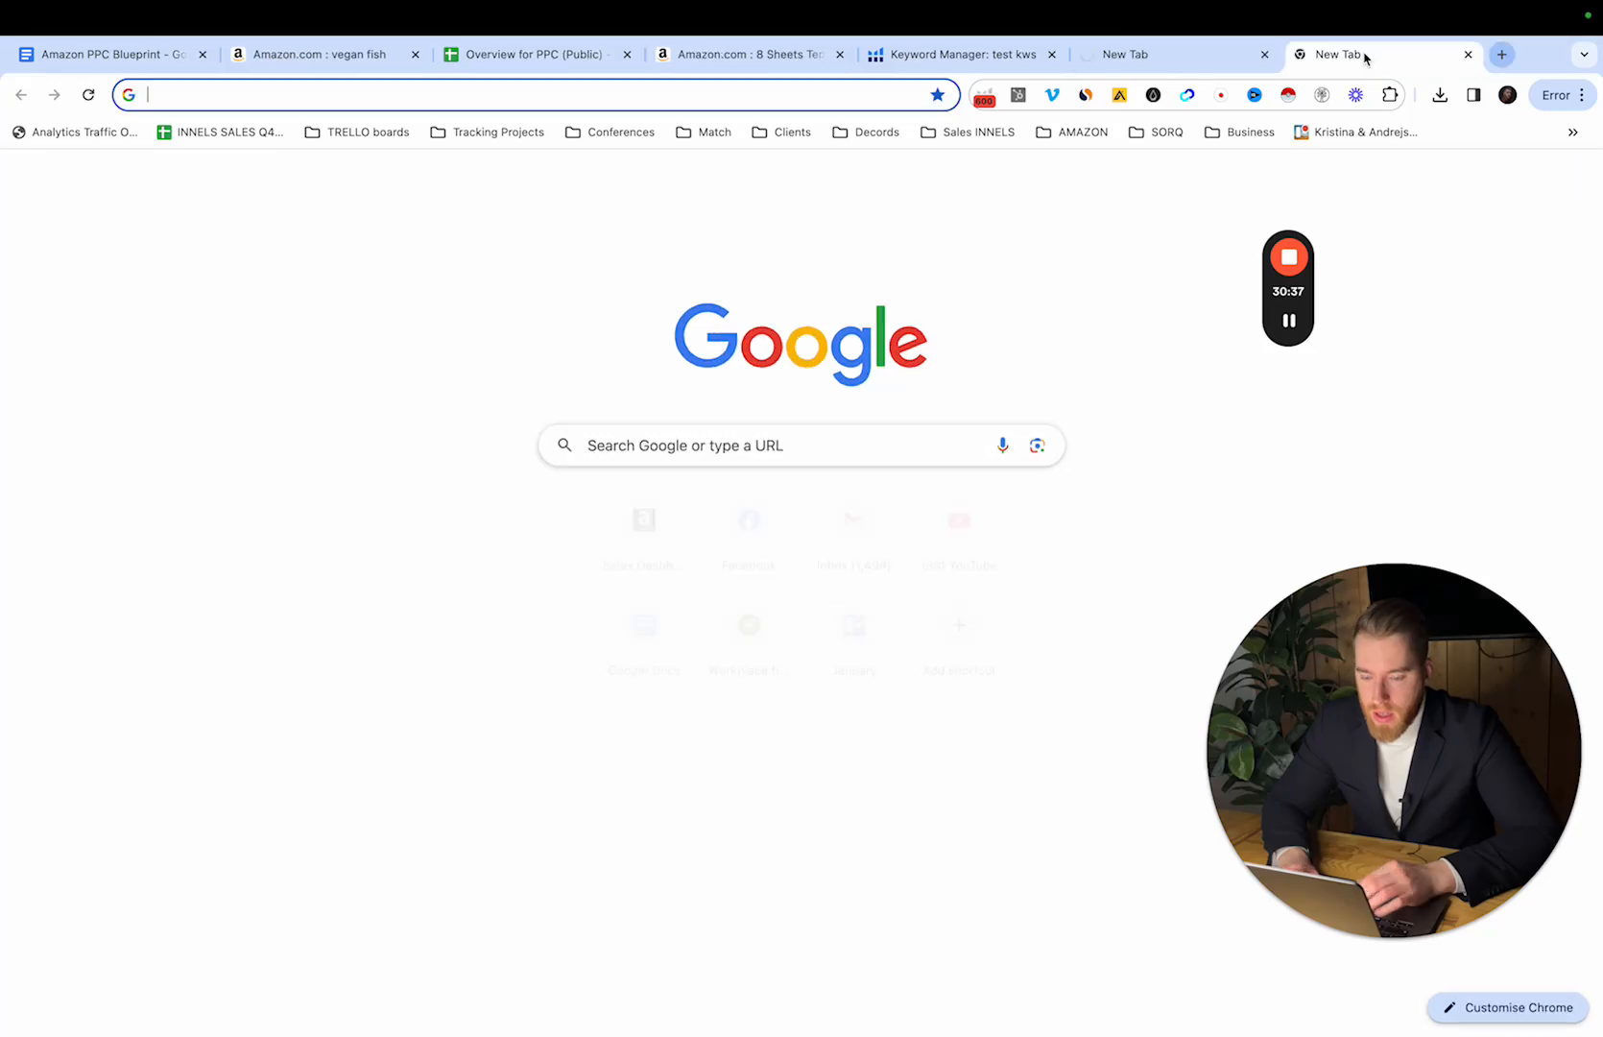
text(linke)
key(Return)
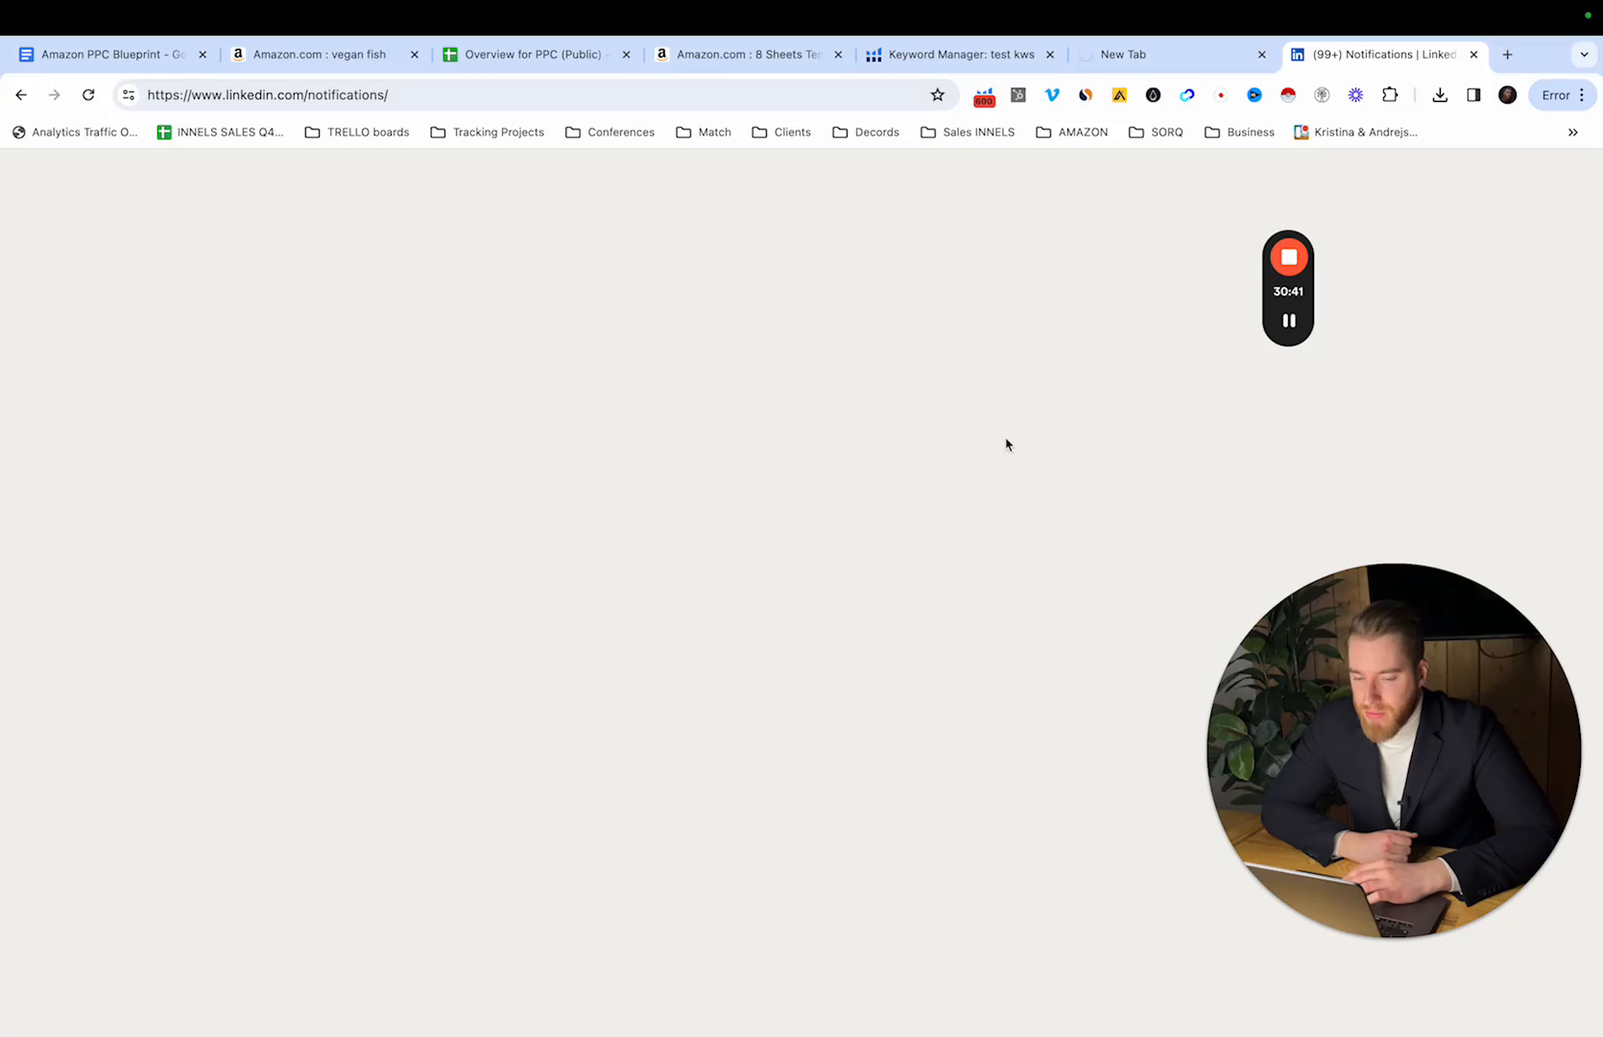
click(1290, 324)
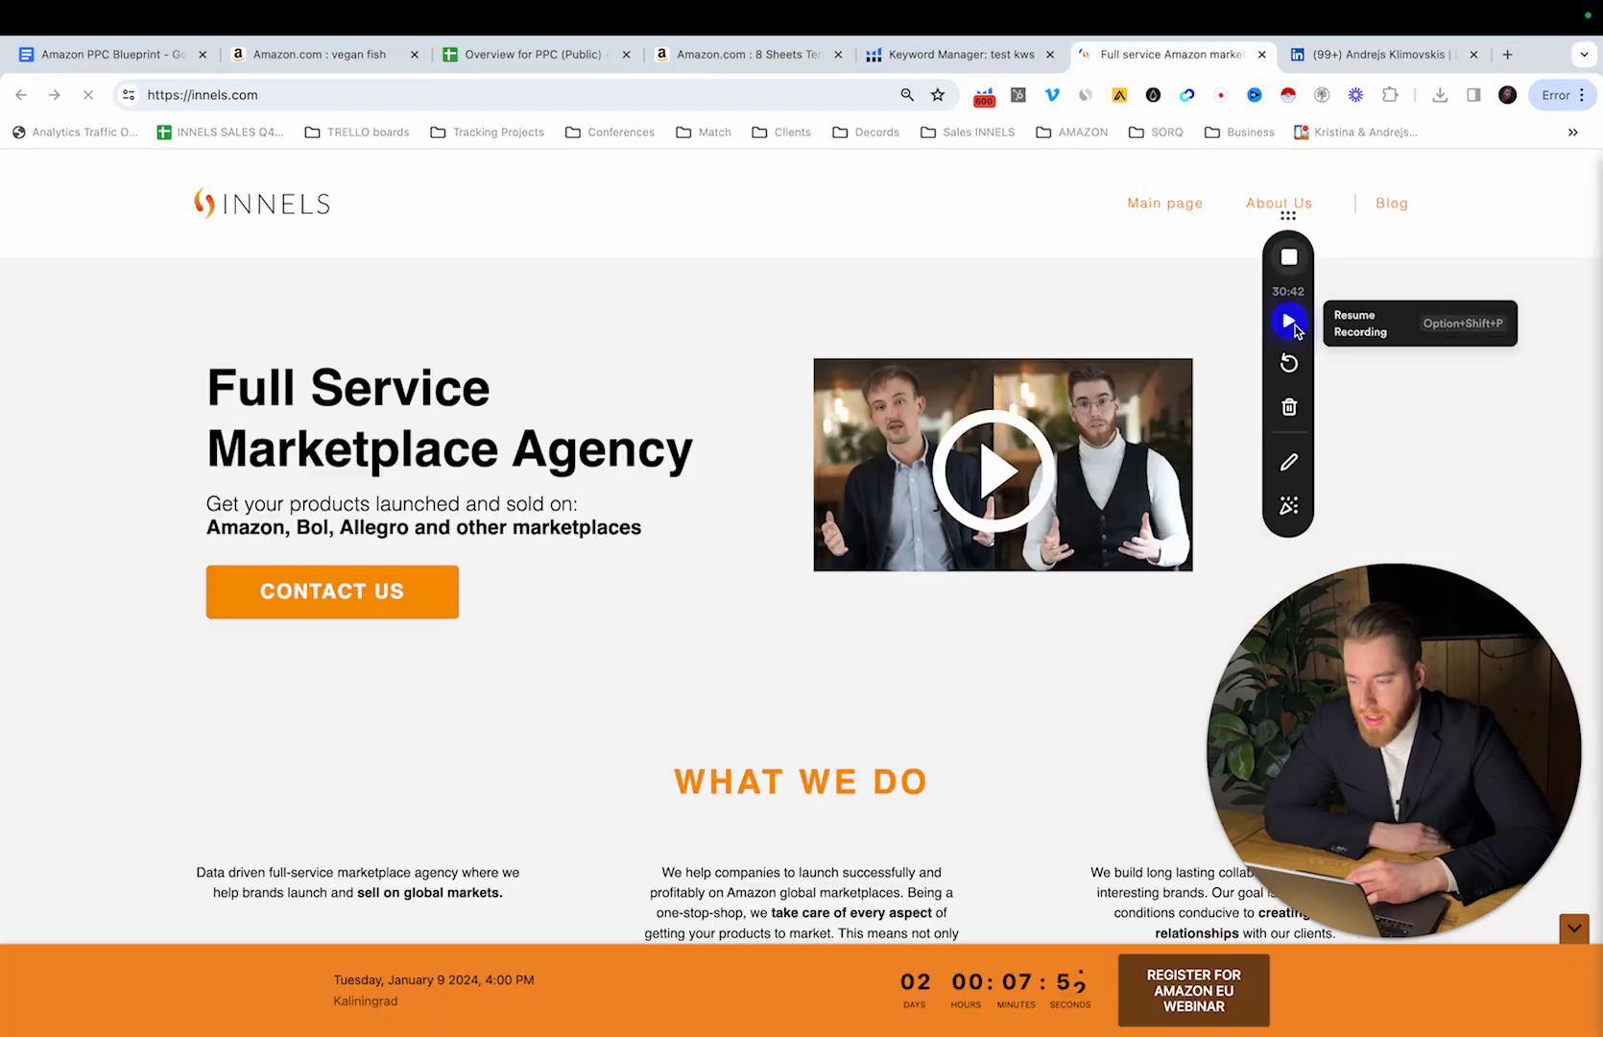
click(1295, 325)
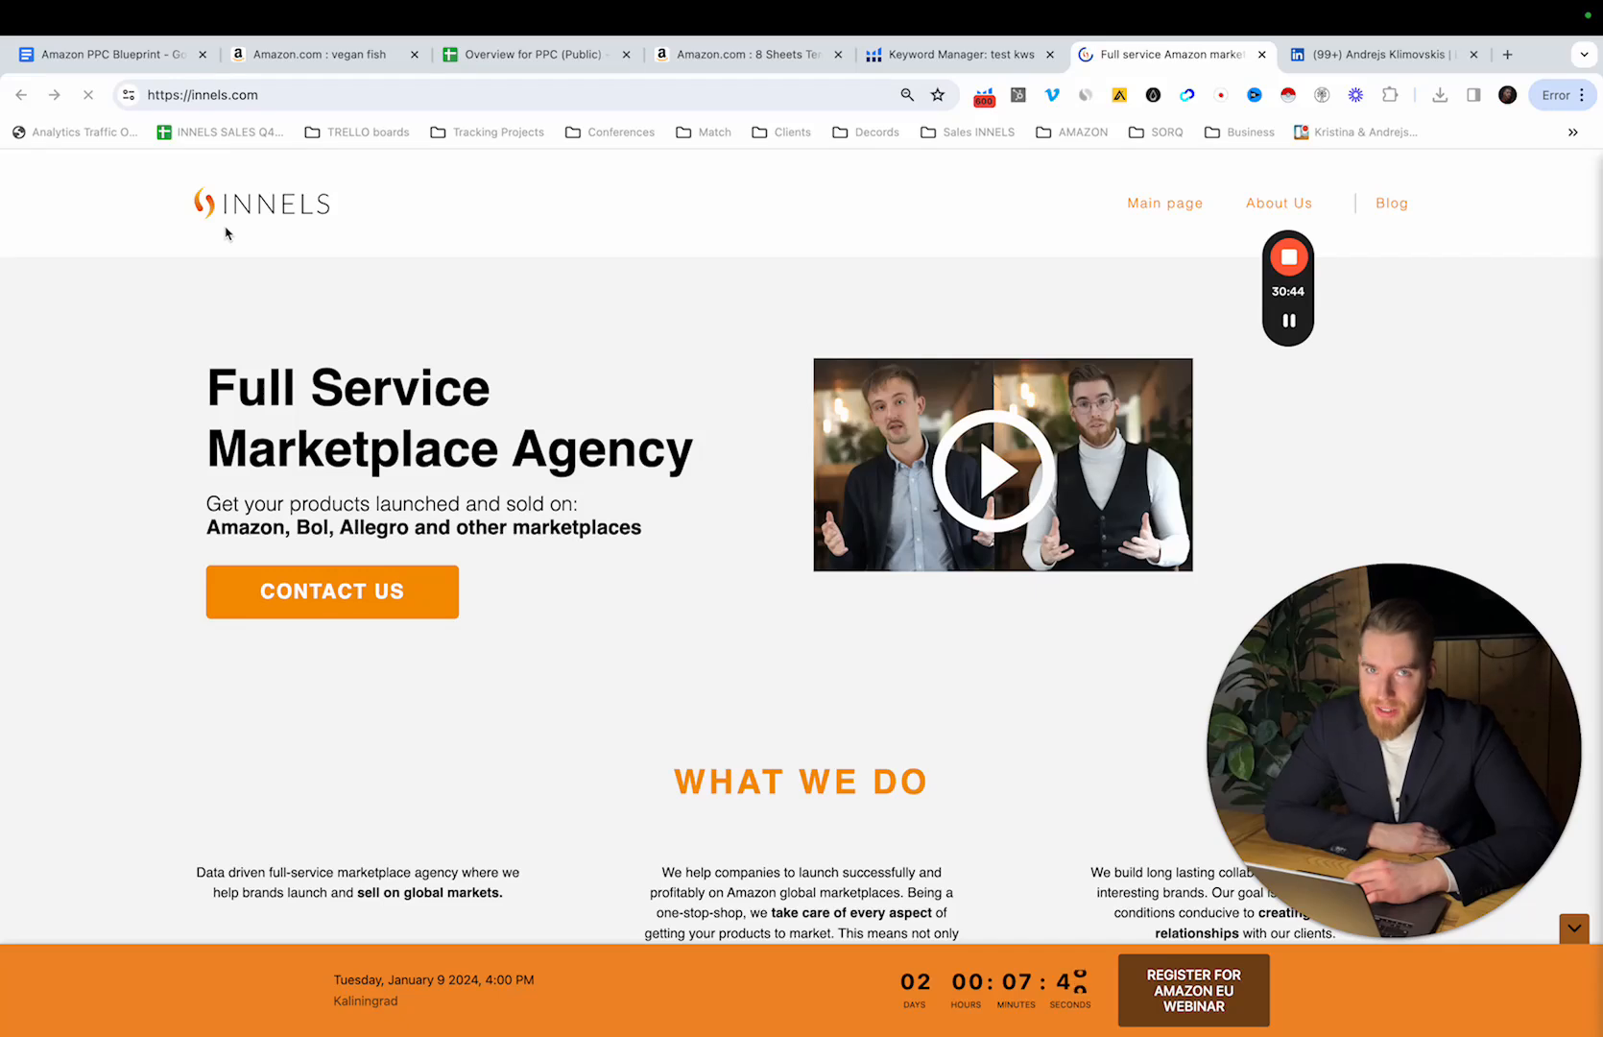
click(1345, 60)
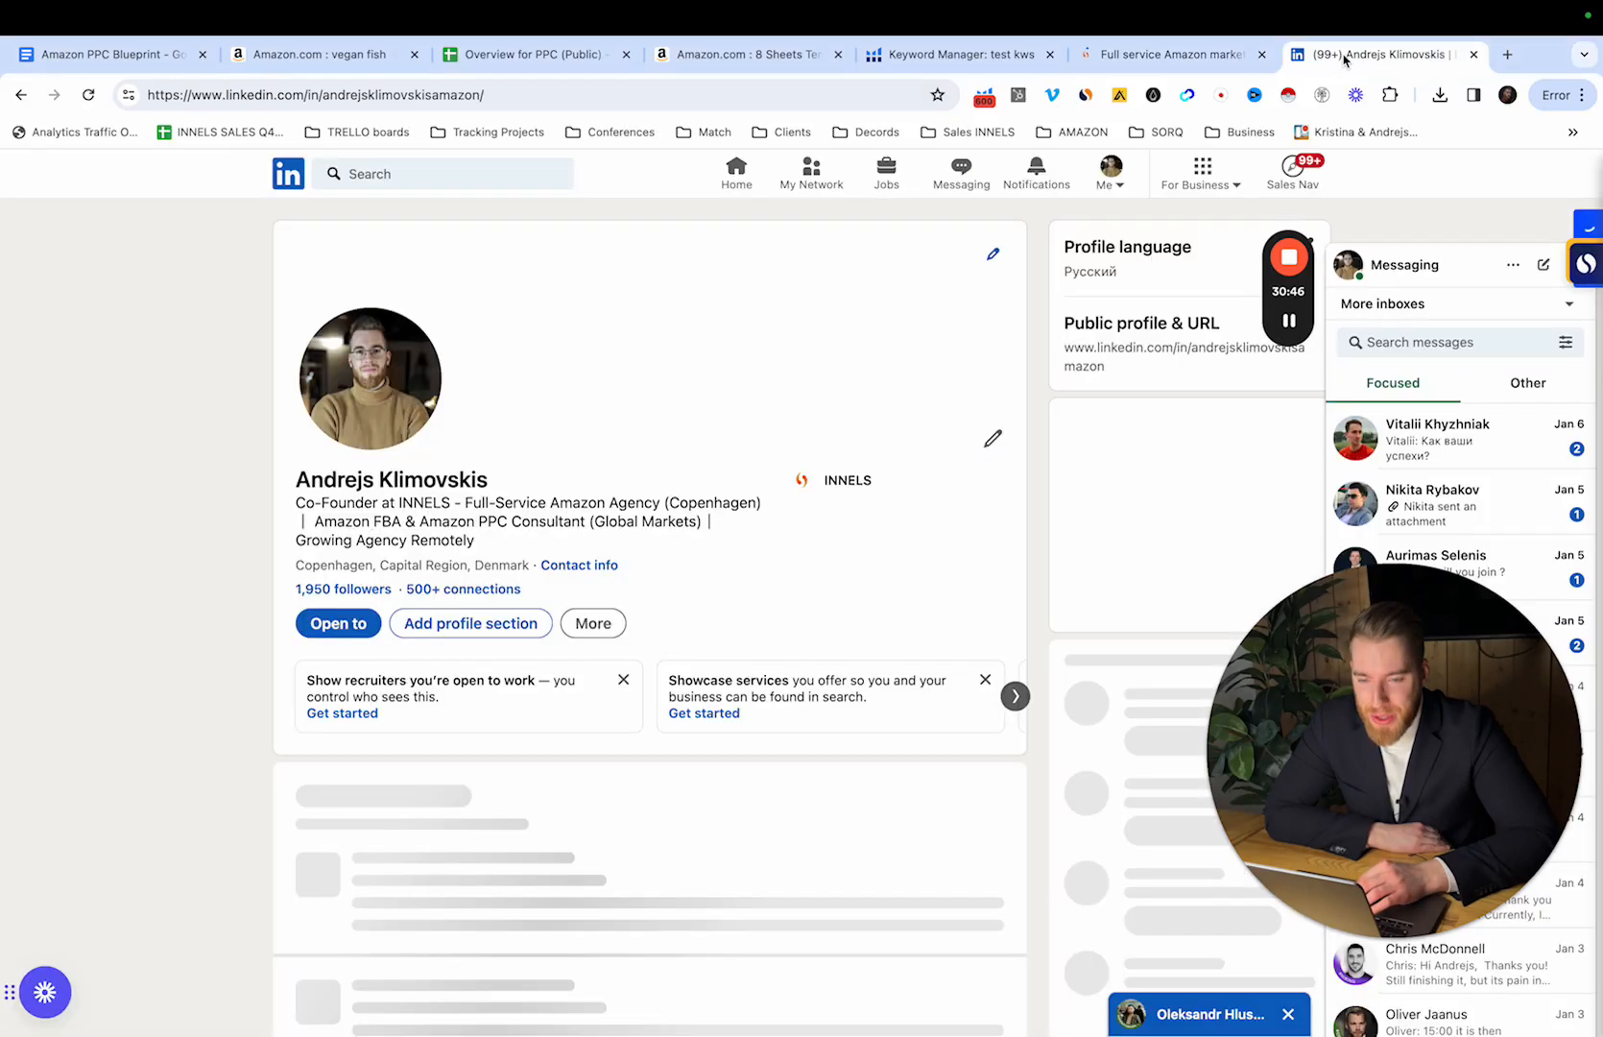